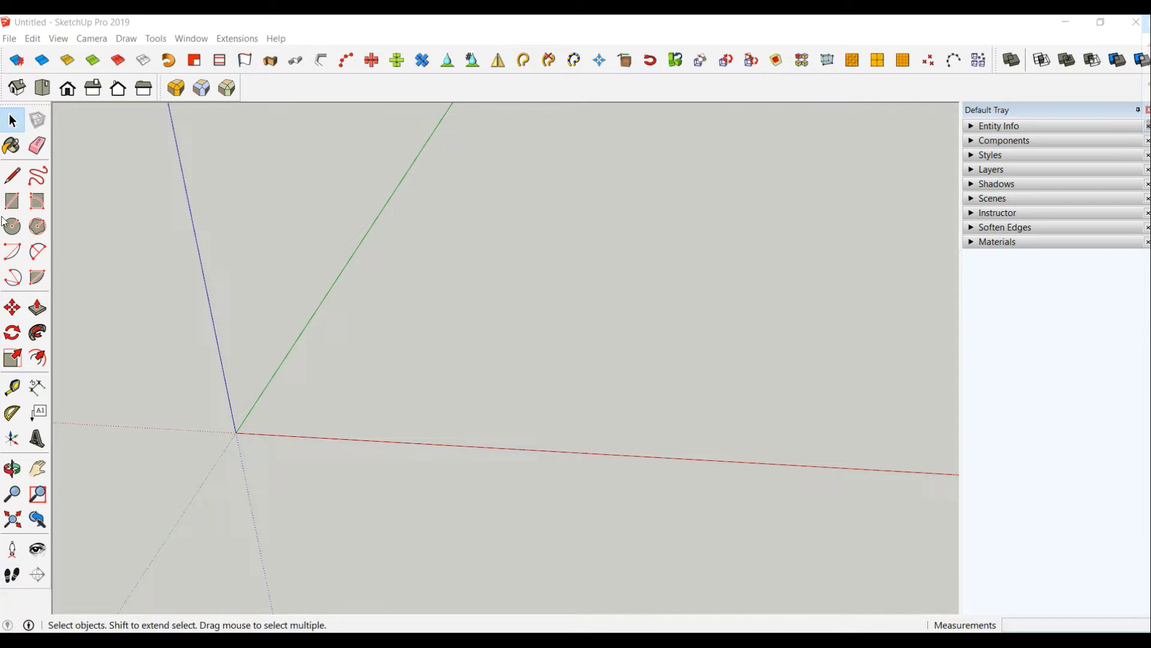
Draw a 20x20 square and offset its edges 5 inward.
{"action": "left_click", "coordinate": [12, 201]}
{"action": "left_click", "coordinate": [393, 351]}
{"action": "type", "text": "20,2"}
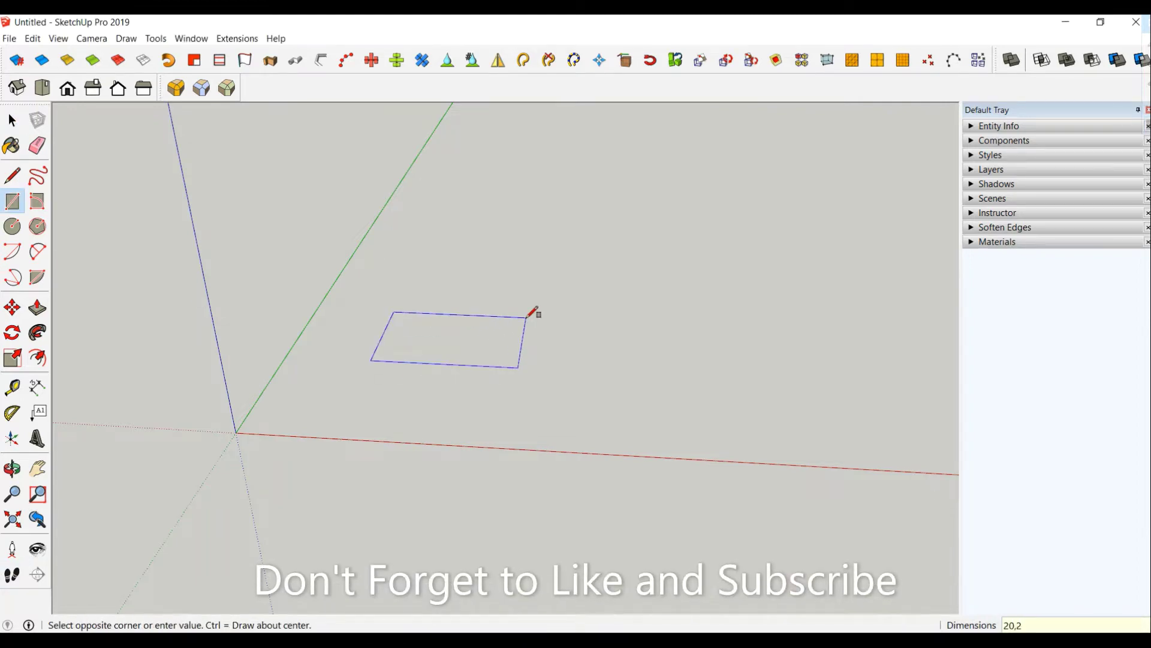
{"action": "key", "text": "Return"}
{"action": "scroll", "coordinate": [458, 330], "scroll_direction": "up", "scroll_amount": 3}
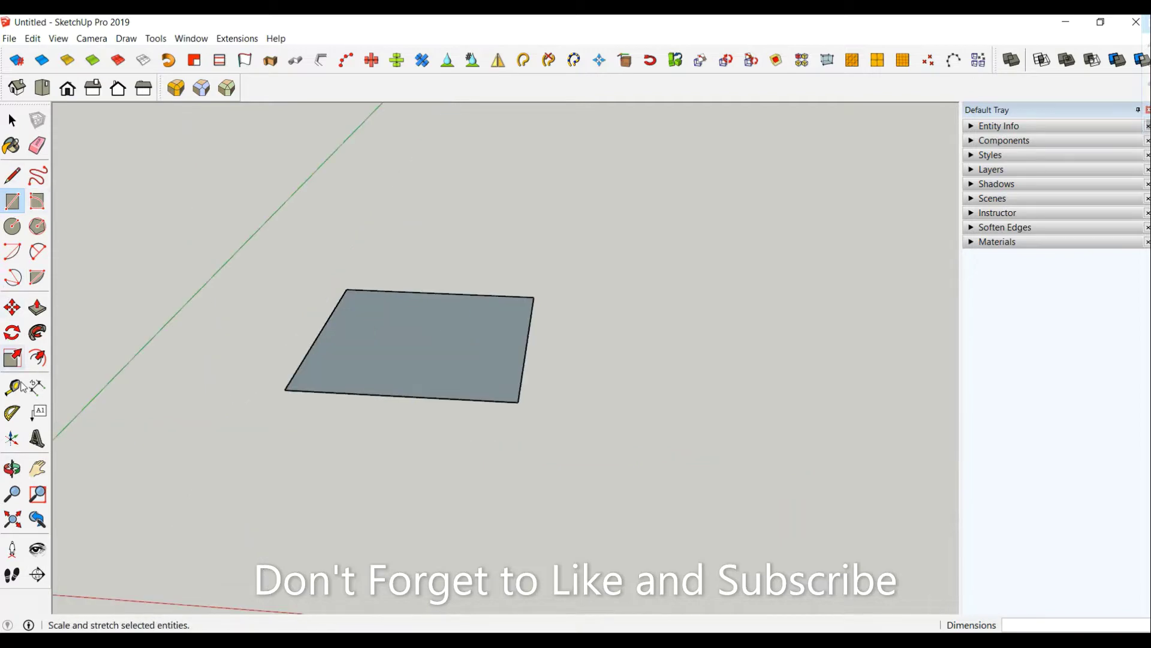
{"action": "left_click", "coordinate": [40, 359]}
{"action": "left_click", "coordinate": [526, 349]}
{"action": "type", "text": "1."}
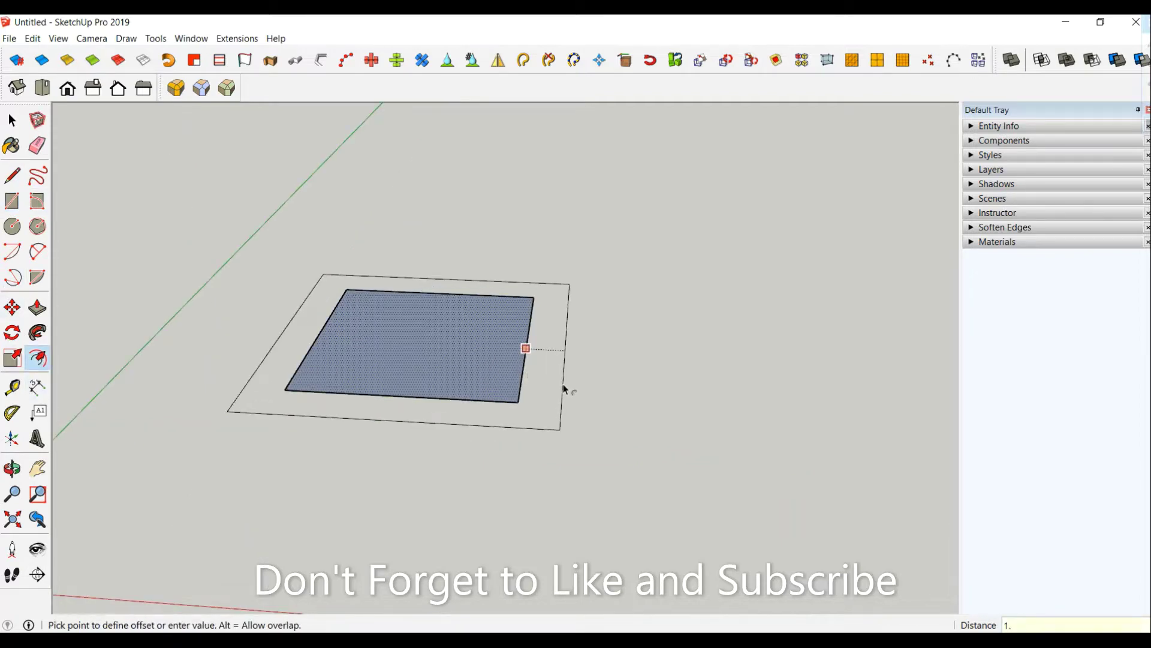
{"action": "type", "text": "5"}
{"action": "key", "text": "Return"}
{"action": "scroll", "coordinate": [495, 372], "scroll_direction": "up", "scroll_amount": 3}
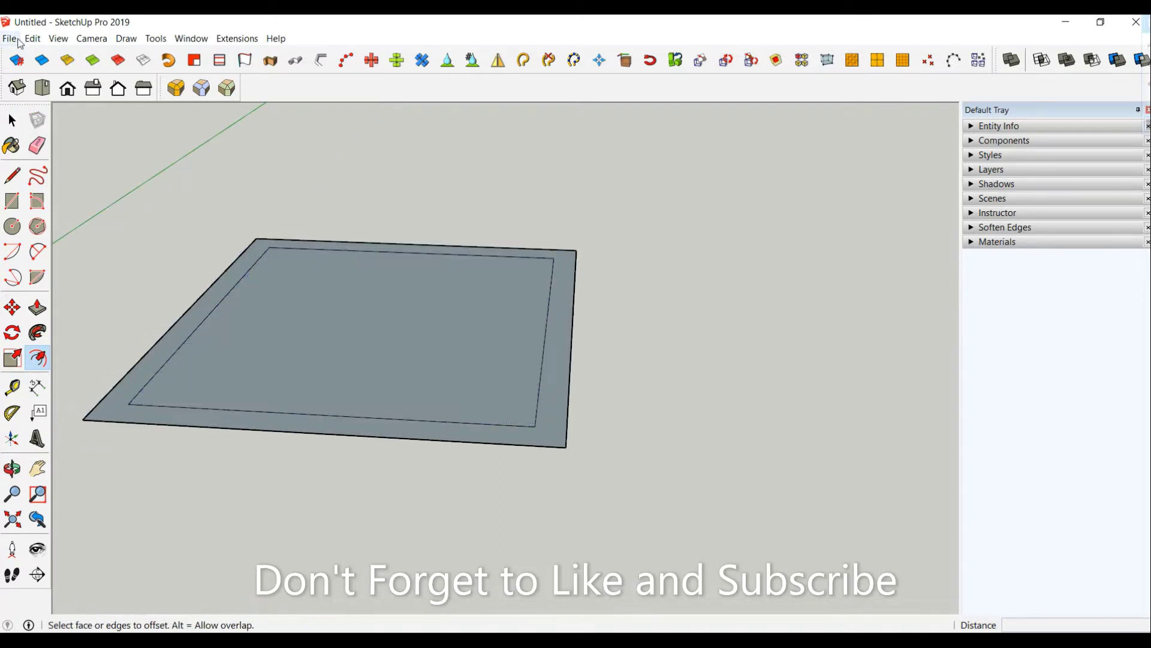
Delete the inner face and raise the remaining ring 1.5 cm into walls.
{"action": "left_click", "coordinate": [12, 119]}
{"action": "left_click", "coordinate": [413, 358]}
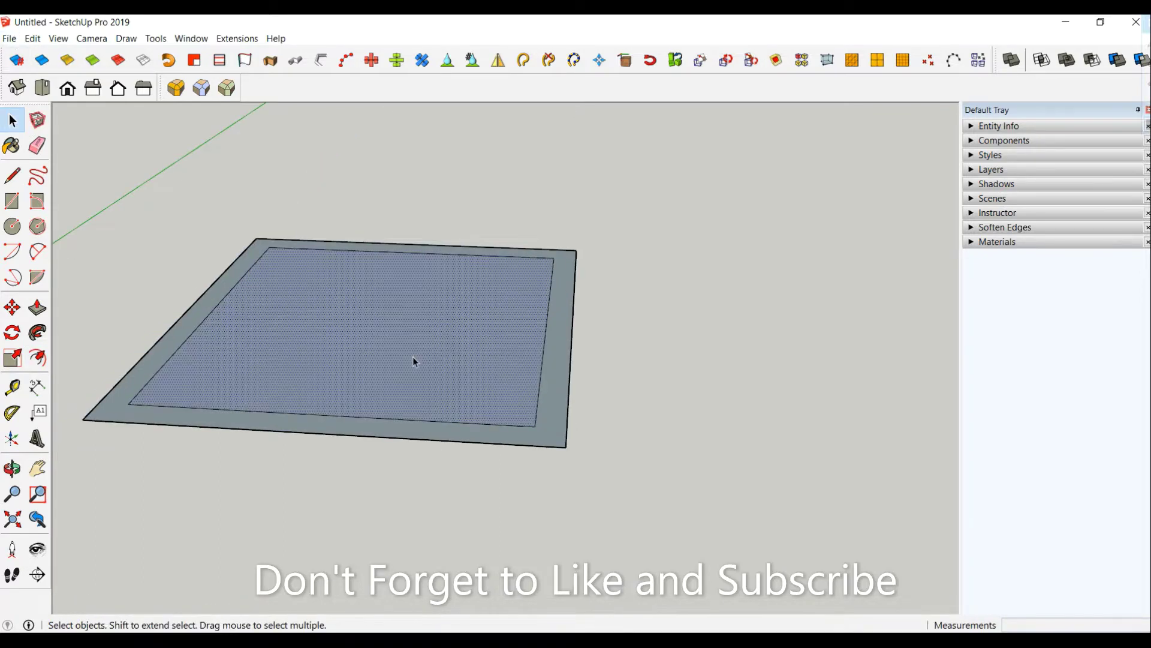
{"action": "key", "text": "Delete"}
{"action": "left_click", "coordinate": [37, 307]}
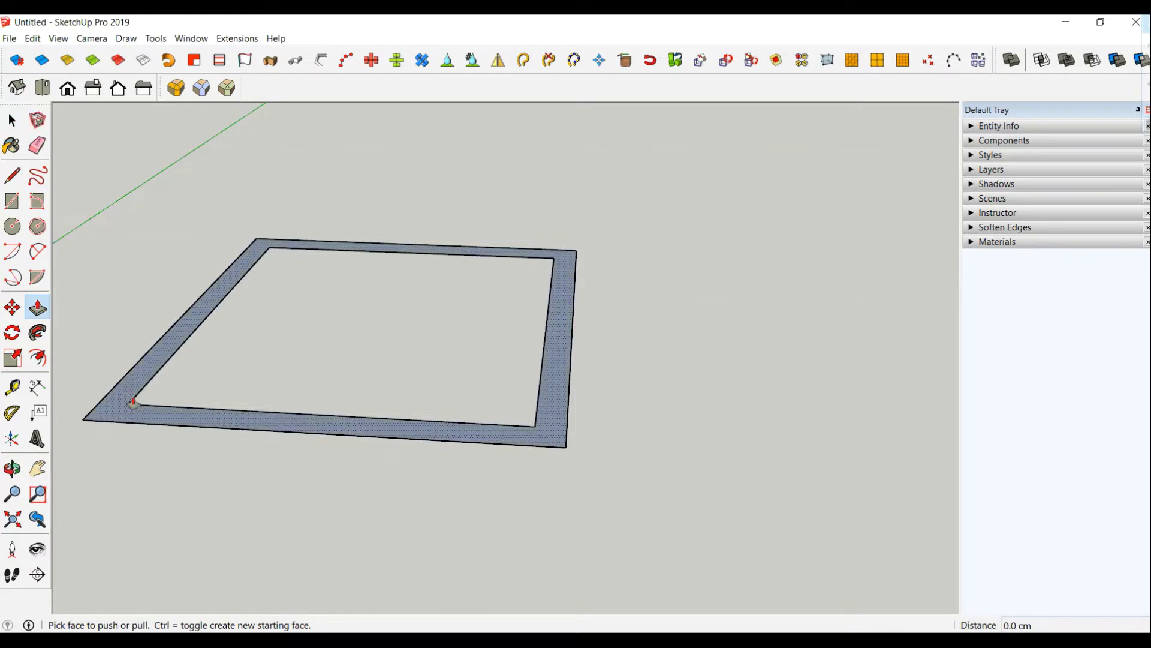
{"action": "left_click", "coordinate": [134, 402]}
{"action": "type", "text": "1"}
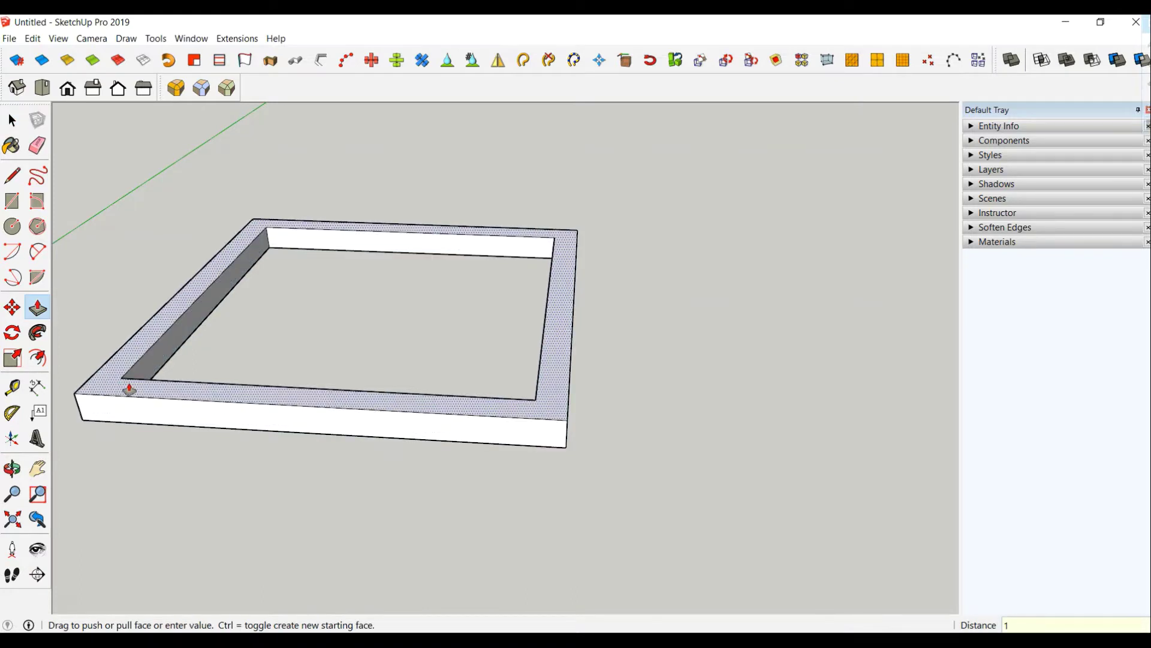
{"action": "type", "text": "cm"}
{"action": "key", "text": "Return"}
{"action": "scroll", "coordinate": [152, 404], "scroll_direction": "down", "scroll_amount": 2}
Select the entire frame geometry and make it a group.
{"action": "left_click", "coordinate": [12, 120]}
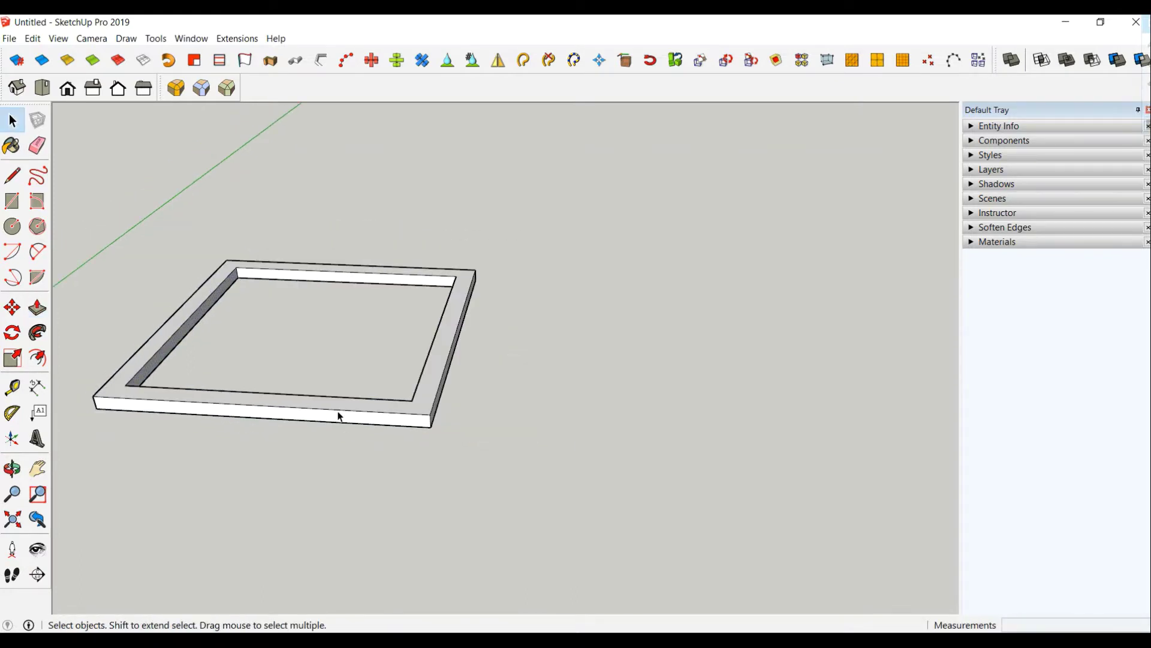
{"action": "mouse_move", "coordinate": [339, 416]}
{"action": "middle_mouse_down"}
{"action": "mouse_move", "coordinate": [310, 352]}
{"action": "mouse_move", "coordinate": [619, 443]}
{"action": "middle_mouse_up"}
{"action": "triple_click", "coordinate": [583, 497]}
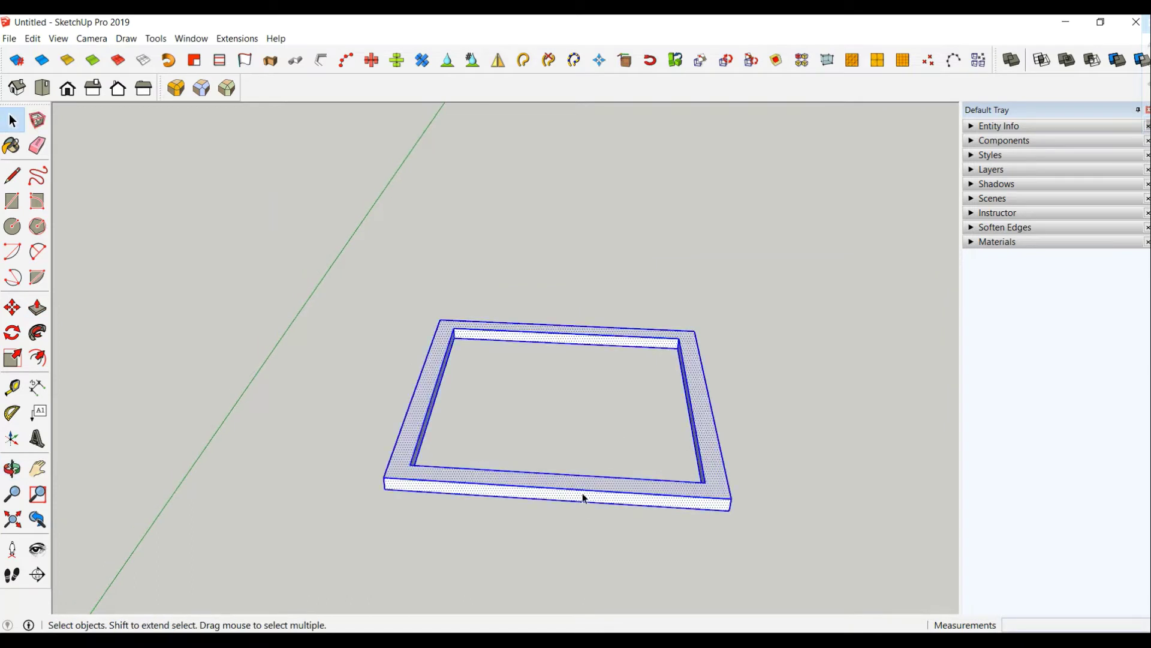
{"action": "right_click", "coordinate": [584, 498]}
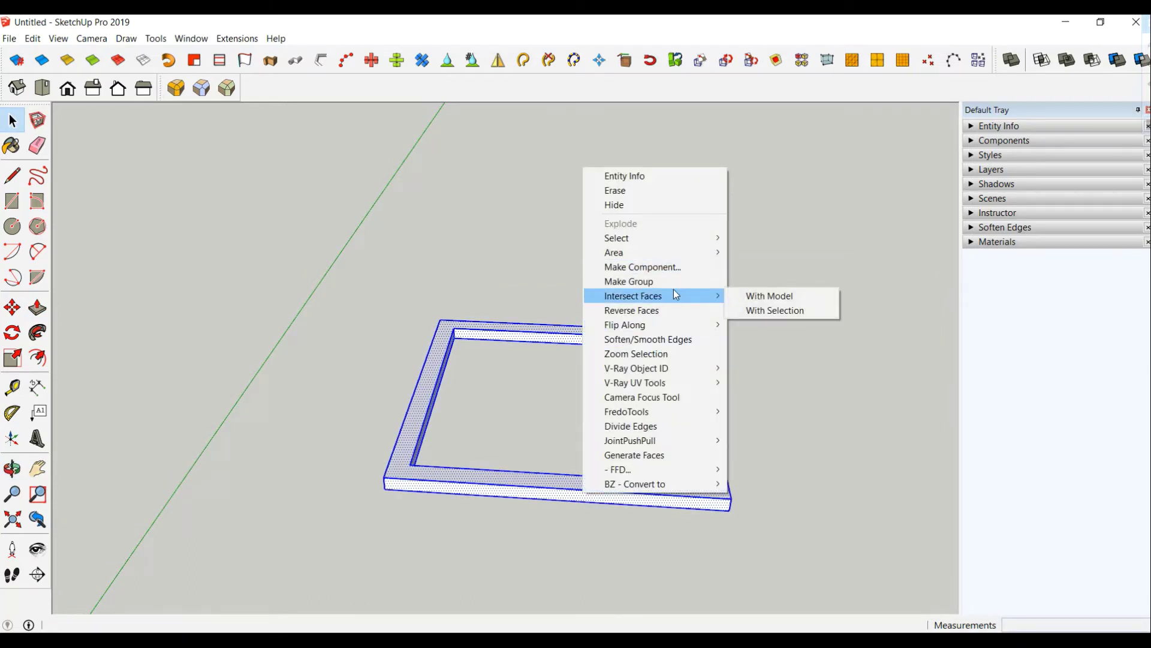
{"action": "left_click", "coordinate": [668, 281]}
{"action": "middle_click_drag", "start_coordinate": [712, 520], "coordinate": [690, 456]}
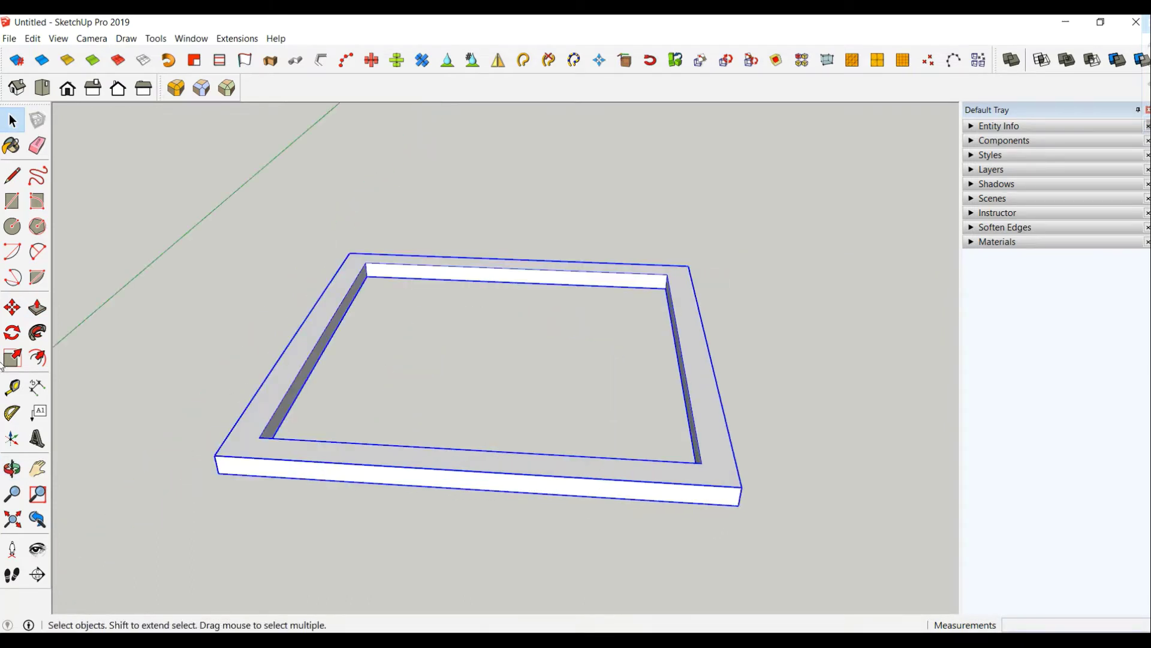
Place three parallel guide lines across the front wall, the third 1.2 cm away.
{"action": "left_click", "coordinate": [12, 388]}
{"action": "middle_click_drag", "start_coordinate": [335, 492], "coordinate": [298, 466]}
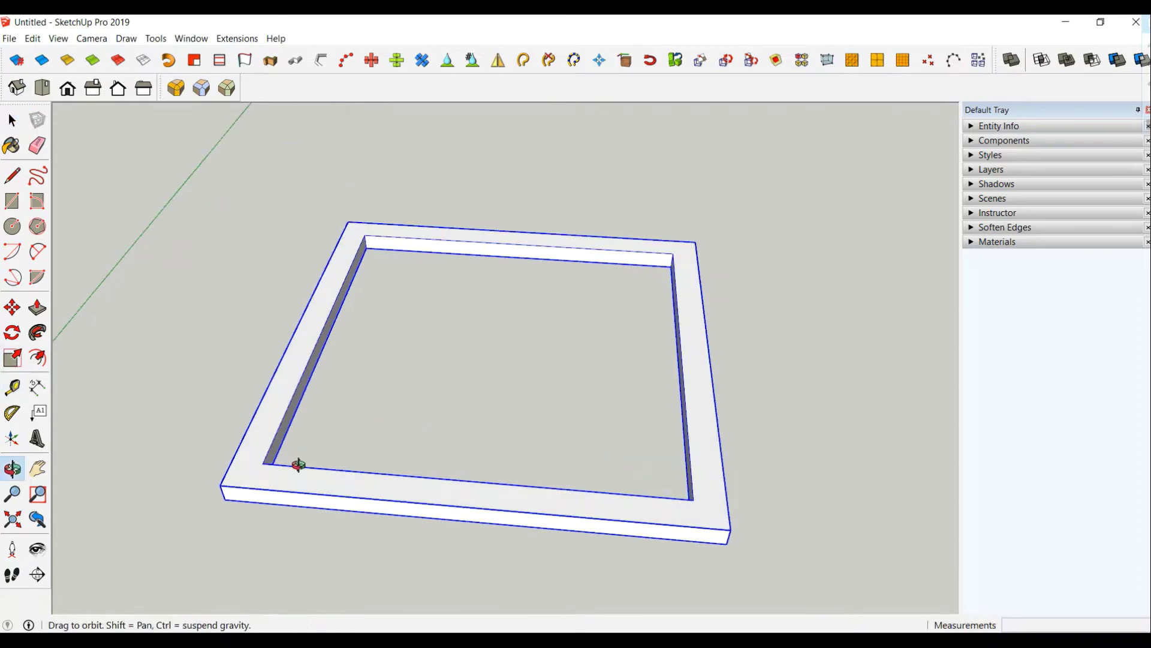
{"action": "left_click", "coordinate": [237, 456]}
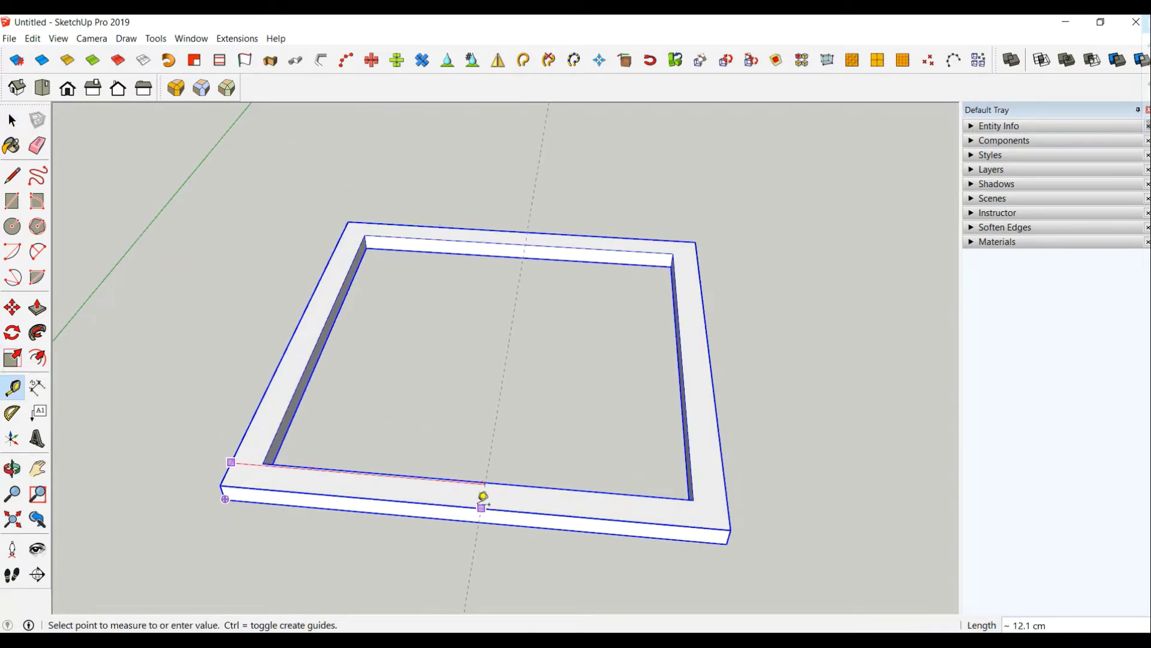
{"action": "left_click", "coordinate": [484, 497]}
{"action": "scroll", "coordinate": [477, 495], "scroll_direction": "up", "scroll_amount": 3}
{"action": "left_click", "coordinate": [467, 487]}
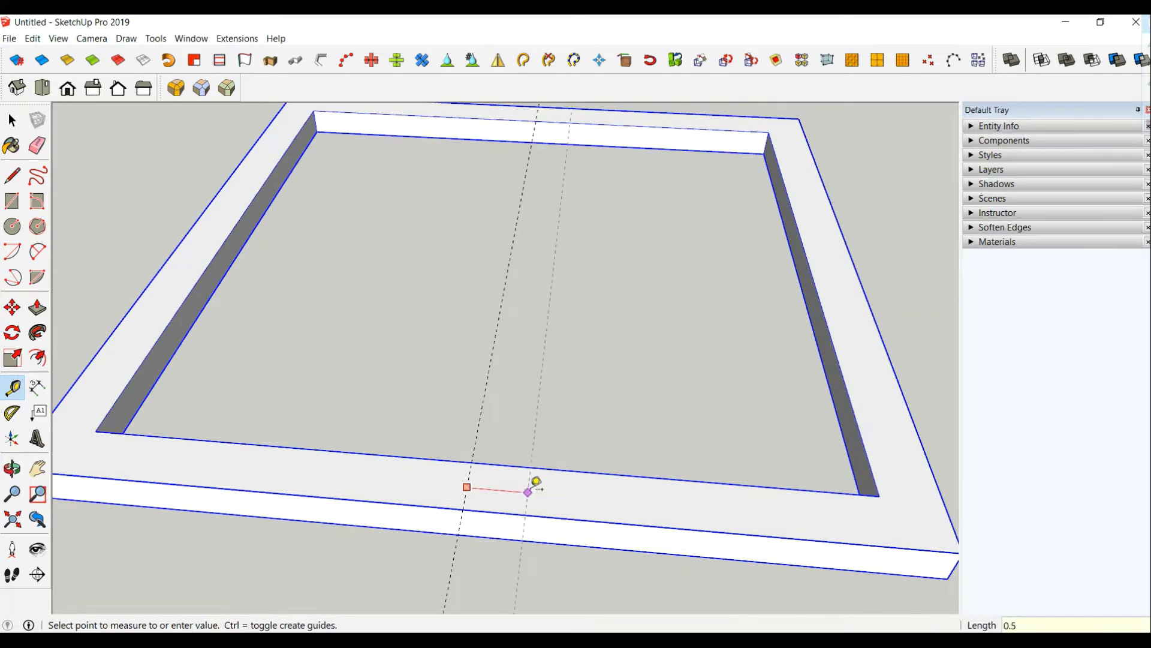
{"action": "left_click", "coordinate": [489, 483]}
{"action": "left_click", "coordinate": [467, 488]}
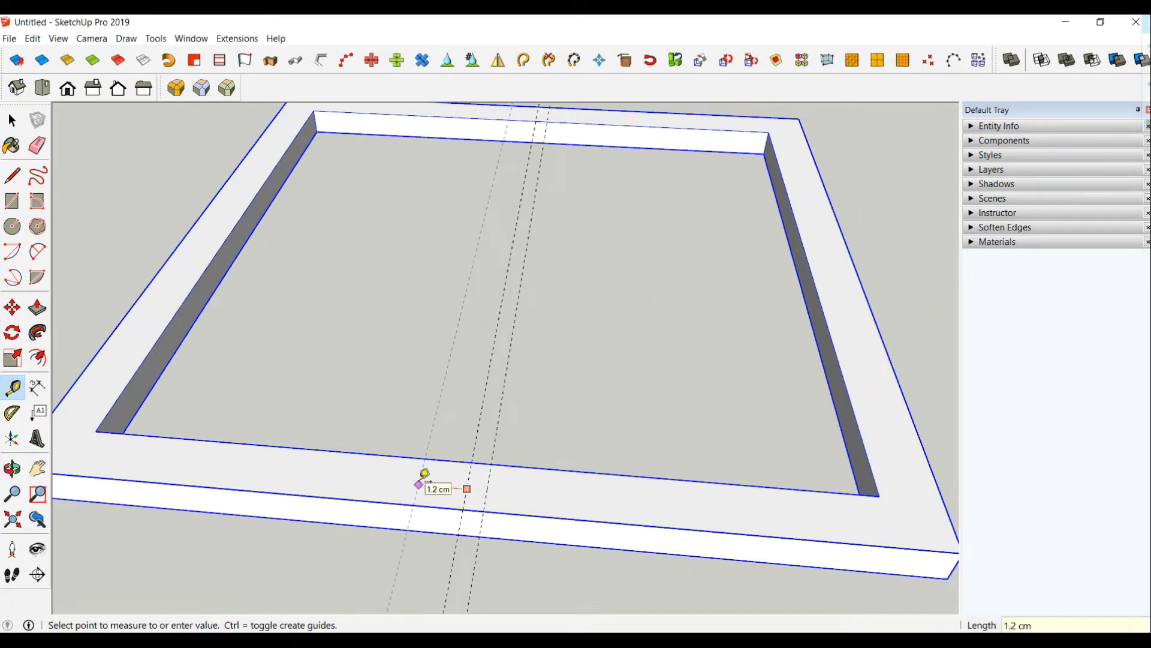
{"action": "left_click", "coordinate": [425, 474]}
{"action": "scroll", "coordinate": [429, 471], "scroll_direction": "down", "scroll_amount": 3}
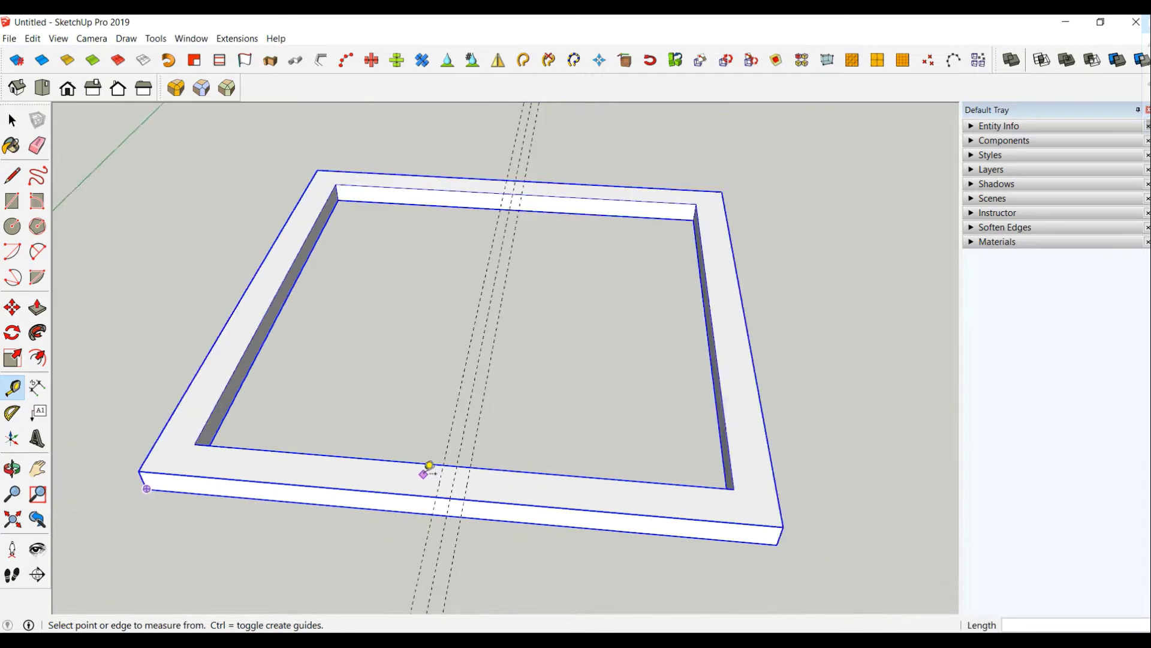
{"action": "scroll", "coordinate": [496, 501], "scroll_direction": "down", "scroll_amount": 1}
{"action": "scroll", "coordinate": [494, 499], "scroll_direction": "up", "scroll_amount": 4}
{"action": "scroll", "coordinate": [474, 487], "scroll_direction": "up", "scroll_amount": 2}
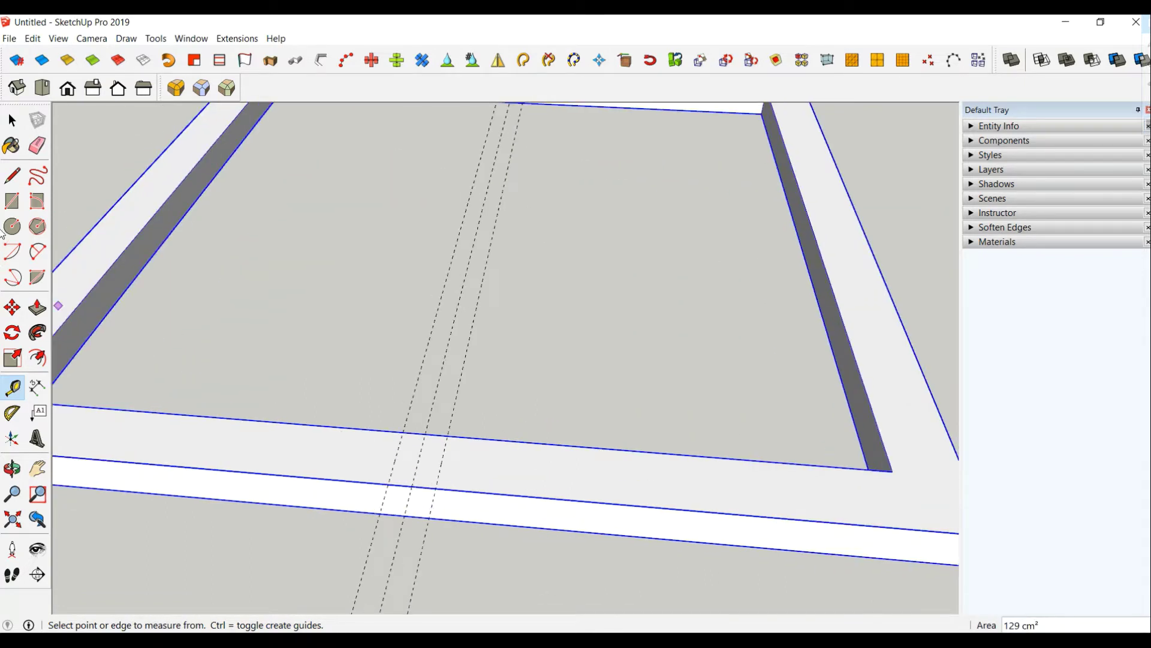
Draw a small rectangle on the wall top between the guides and add a lengthwise guide.
{"action": "left_click", "coordinate": [12, 201]}
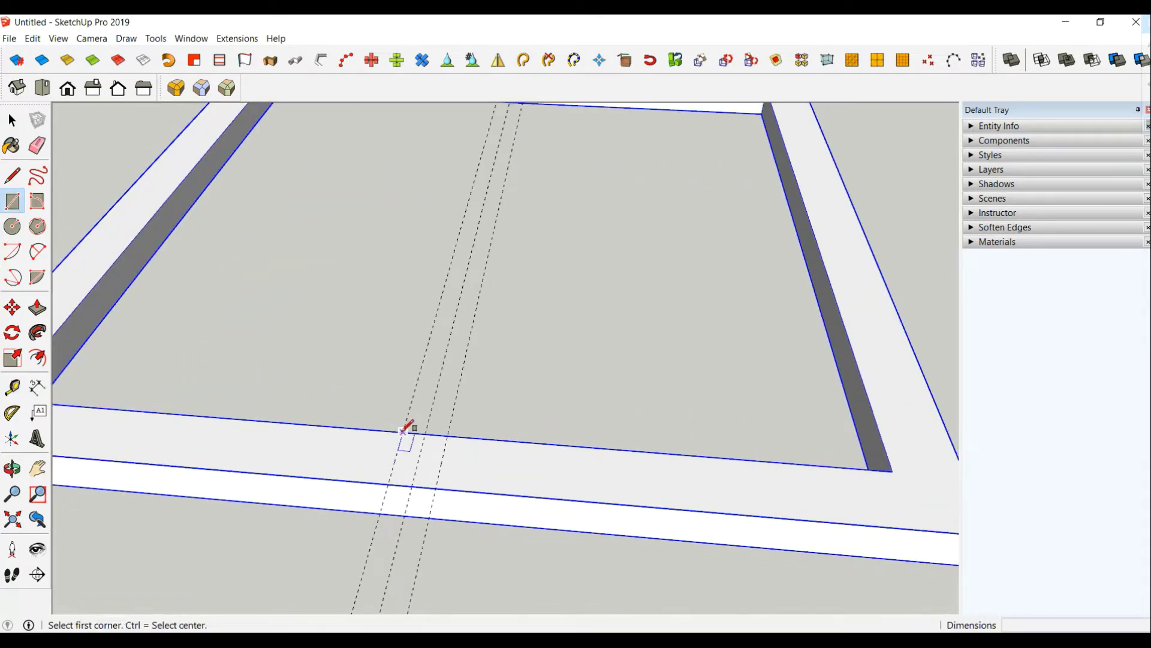
{"action": "left_click", "coordinate": [403, 431]}
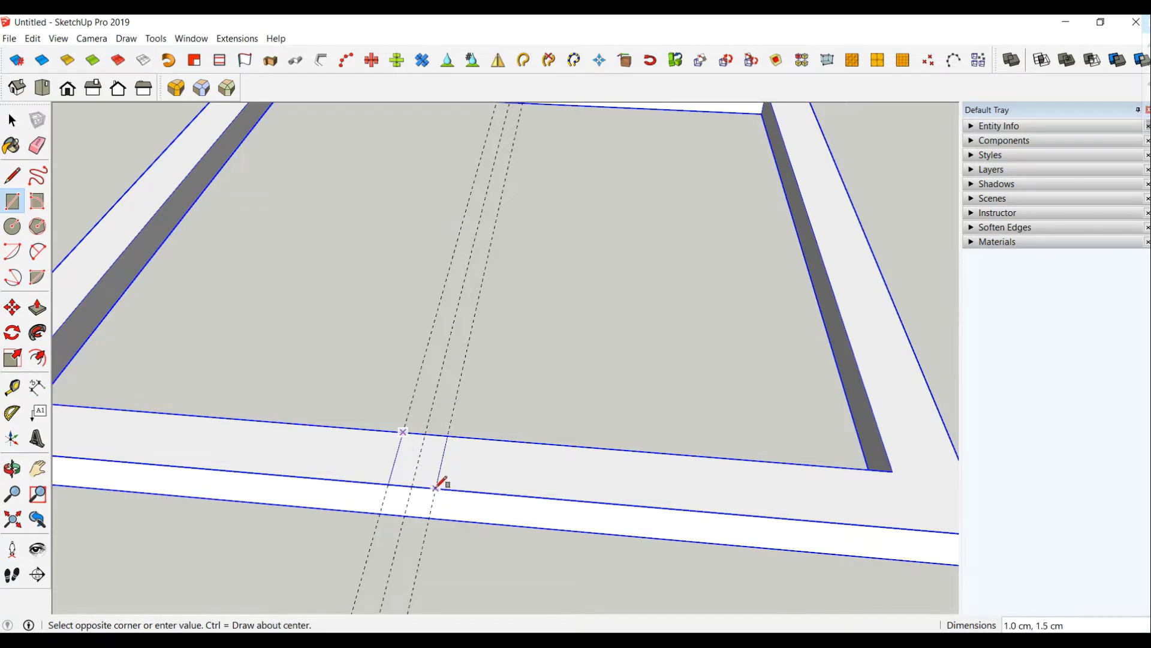
{"action": "left_click", "coordinate": [437, 487]}
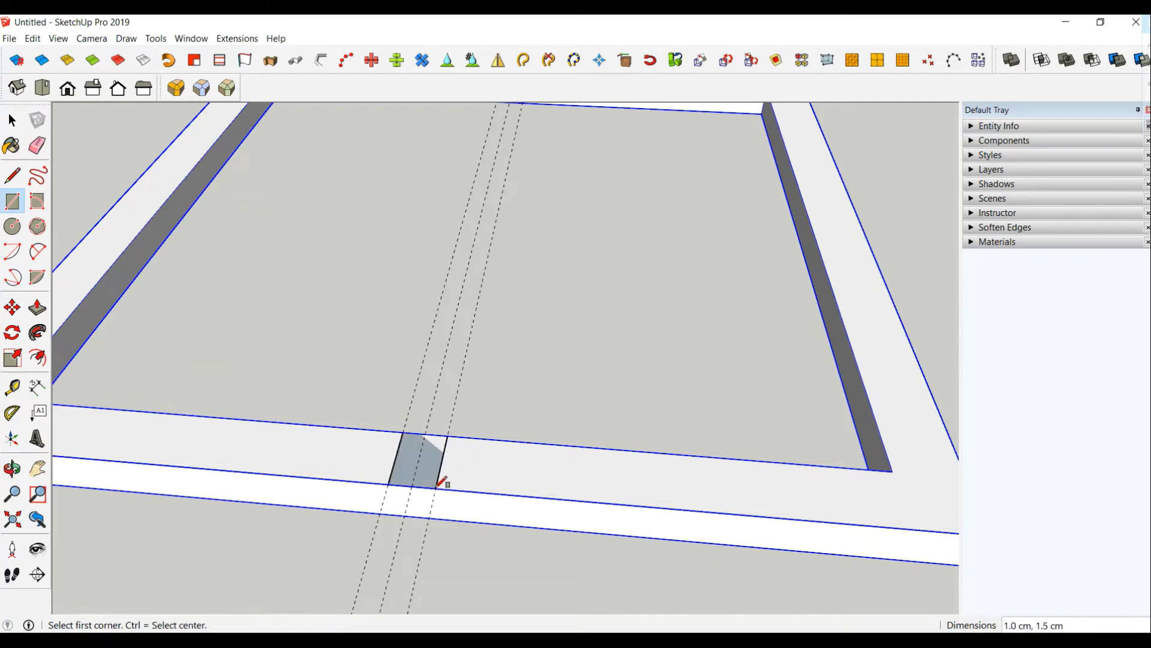
{"action": "left_click", "coordinate": [12, 387]}
{"action": "left_click", "coordinate": [464, 488]}
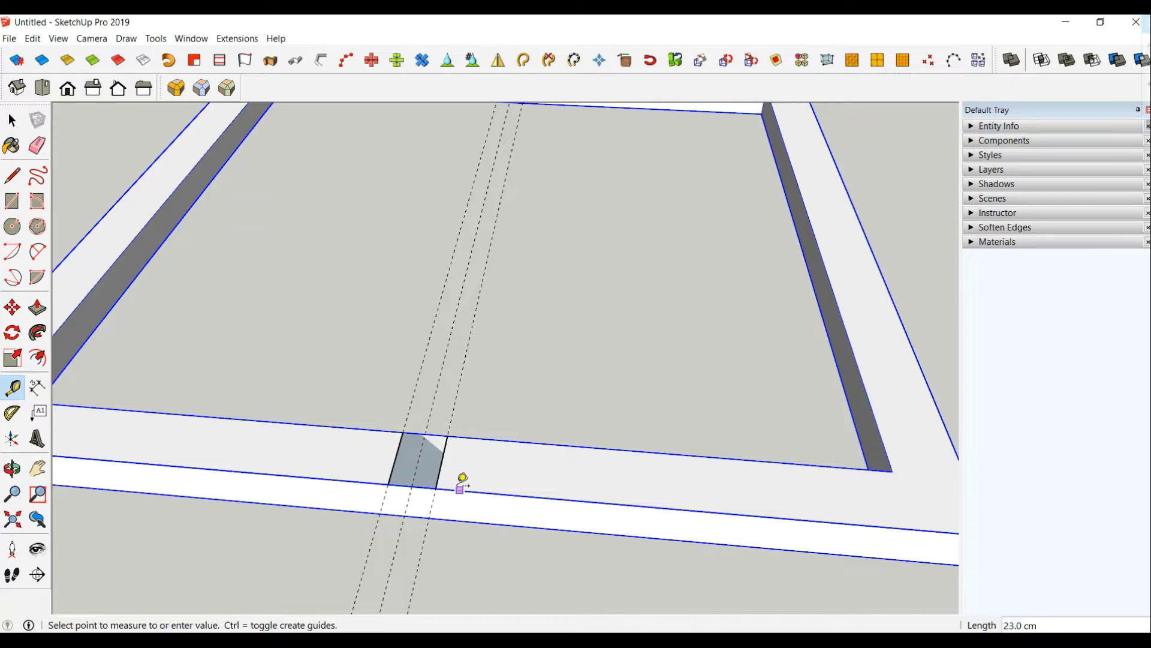
{"action": "left_click", "coordinate": [446, 456]}
{"action": "middle_click_drag", "start_coordinate": [446, 456], "coordinate": [432, 406]}
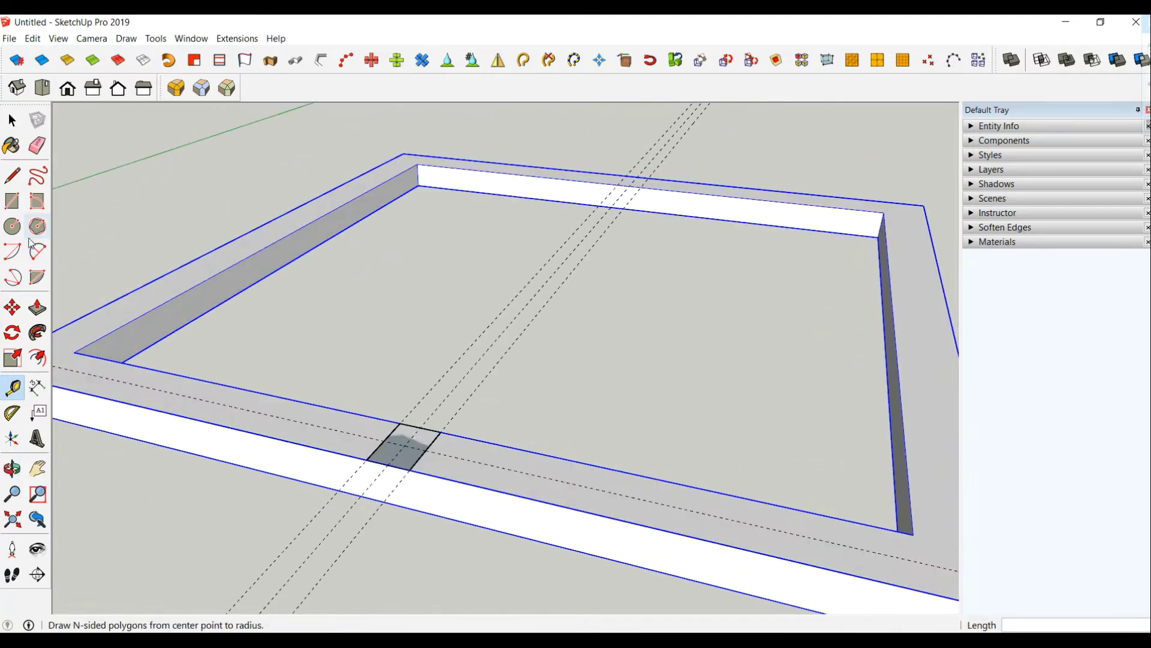
Draw a two-segment bent path from the small rectangle and weld it into one curve.
{"action": "left_click", "coordinate": [12, 176]}
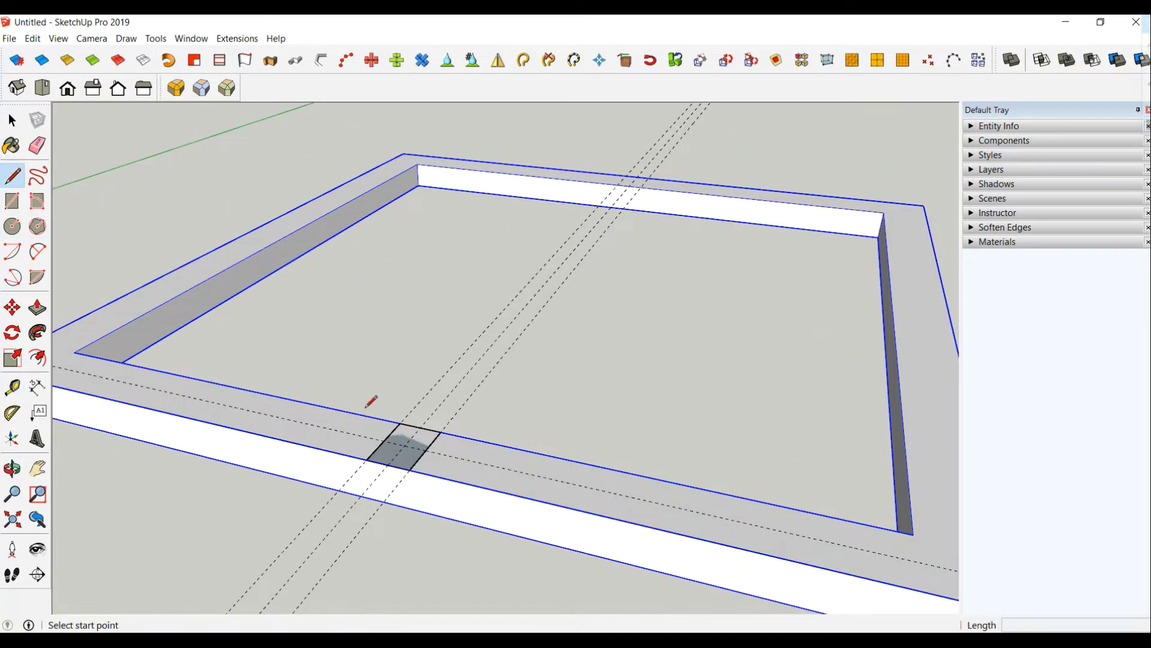
{"action": "left_click", "coordinate": [405, 445]}
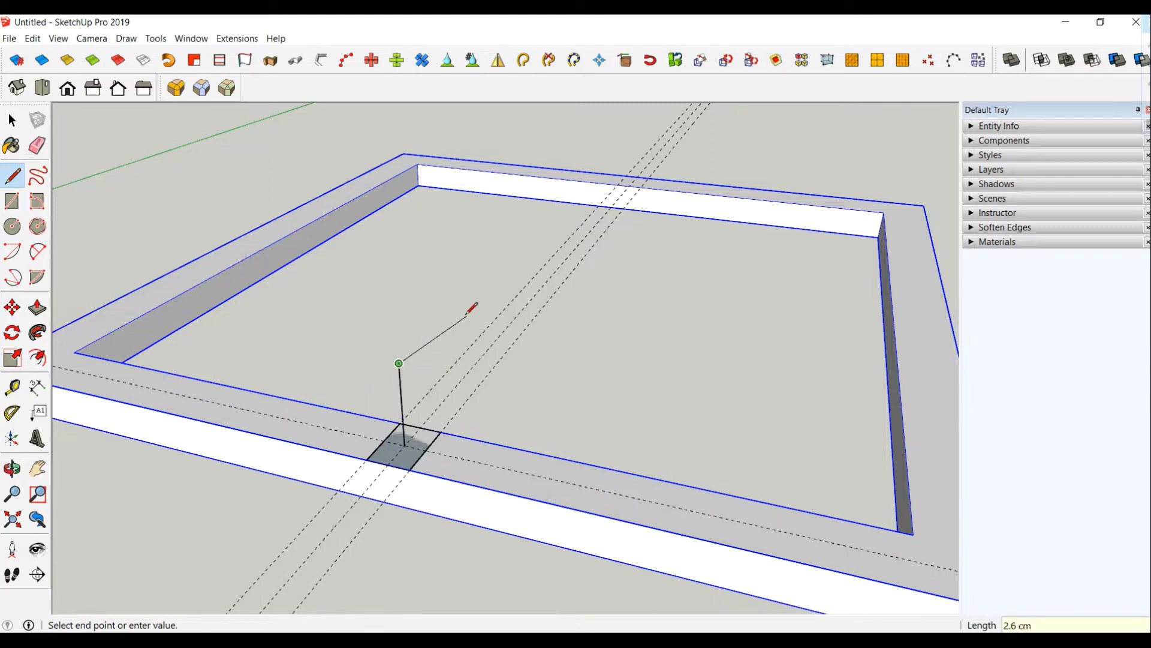
{"action": "key", "text": "Return"}
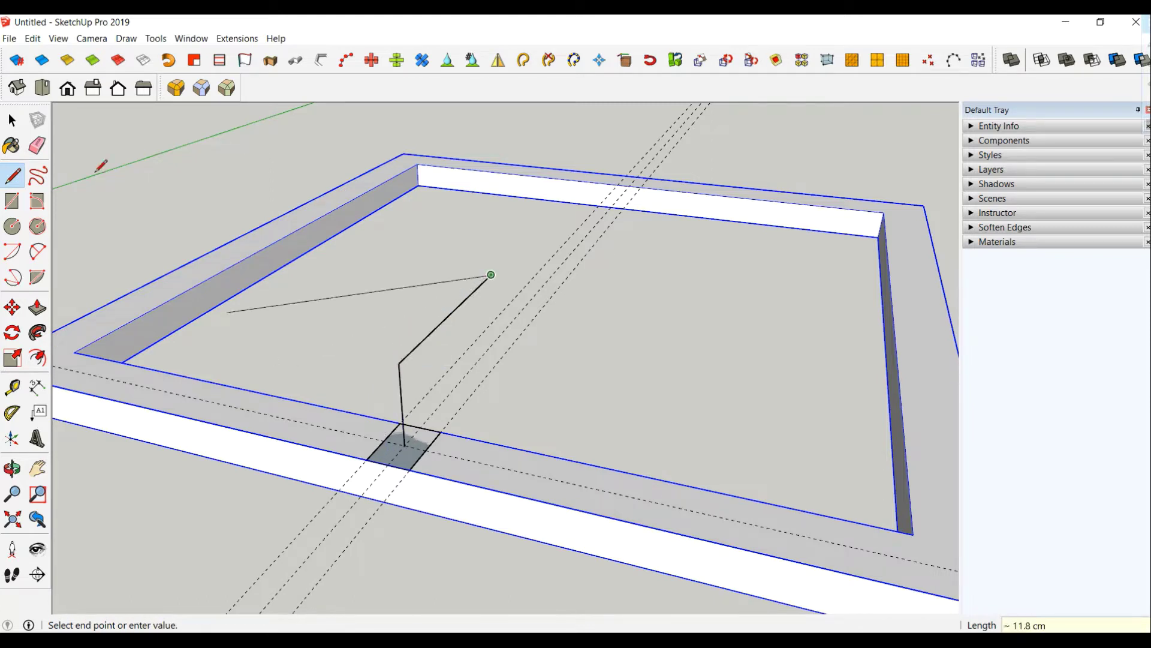
{"action": "left_click", "coordinate": [12, 120]}
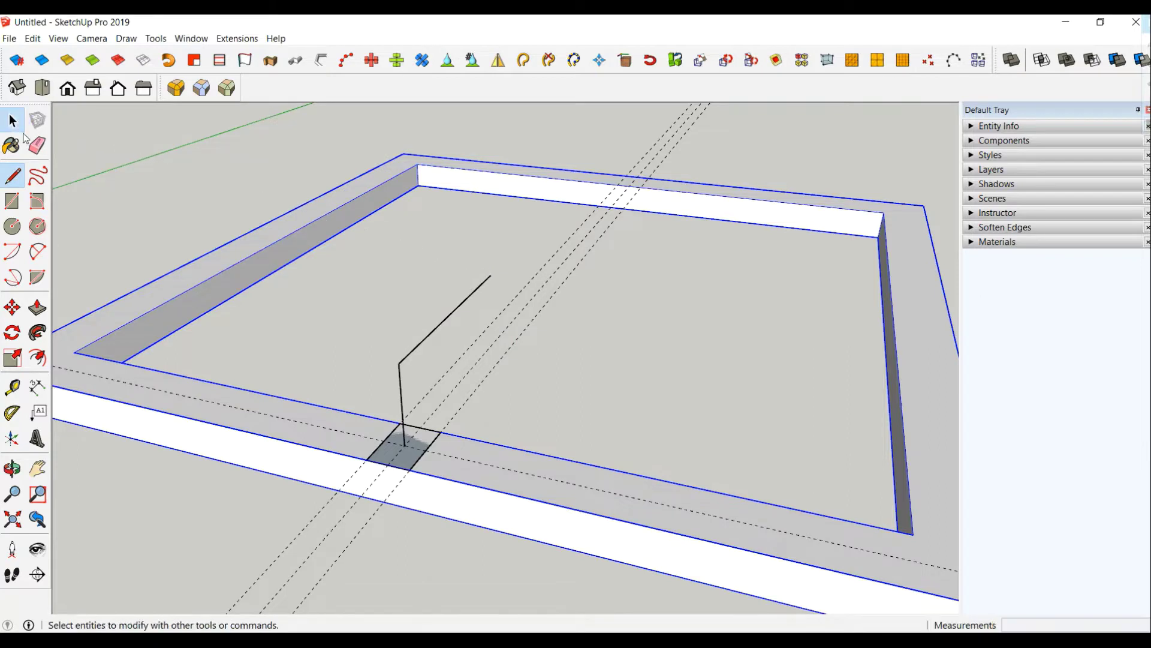
{"action": "left_click", "coordinate": [425, 340]}
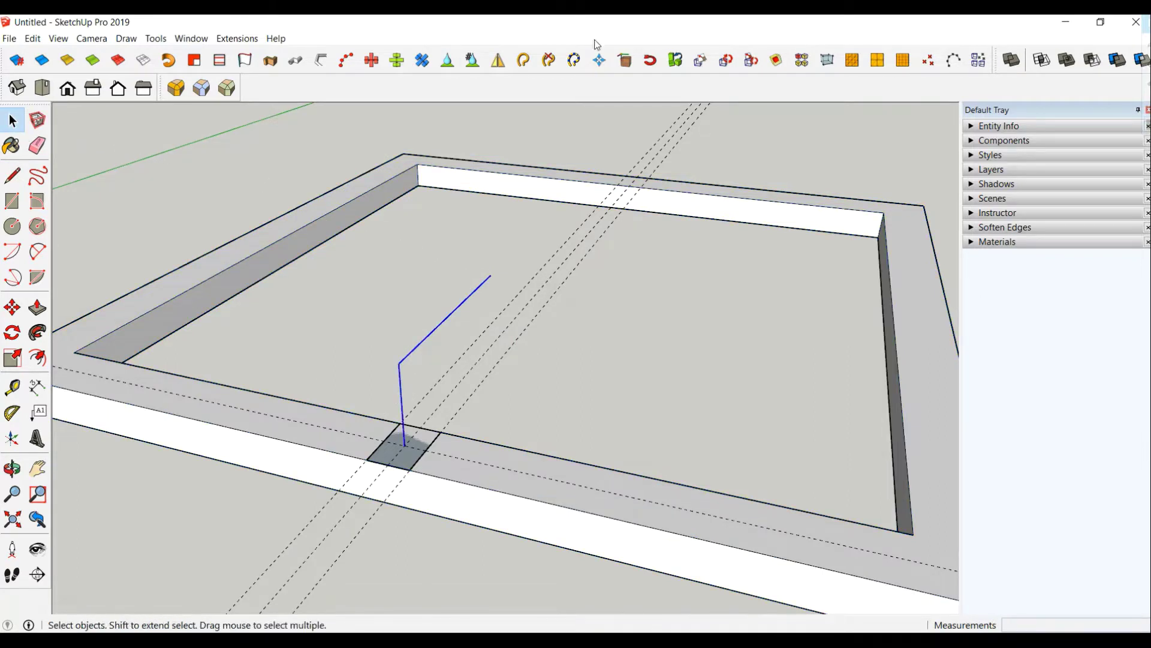
{"action": "left_click", "coordinate": [523, 60]}
Sweep the small rectangle along the path with Follow Me into an L-shaped wall.
{"action": "left_click", "coordinate": [37, 332]}
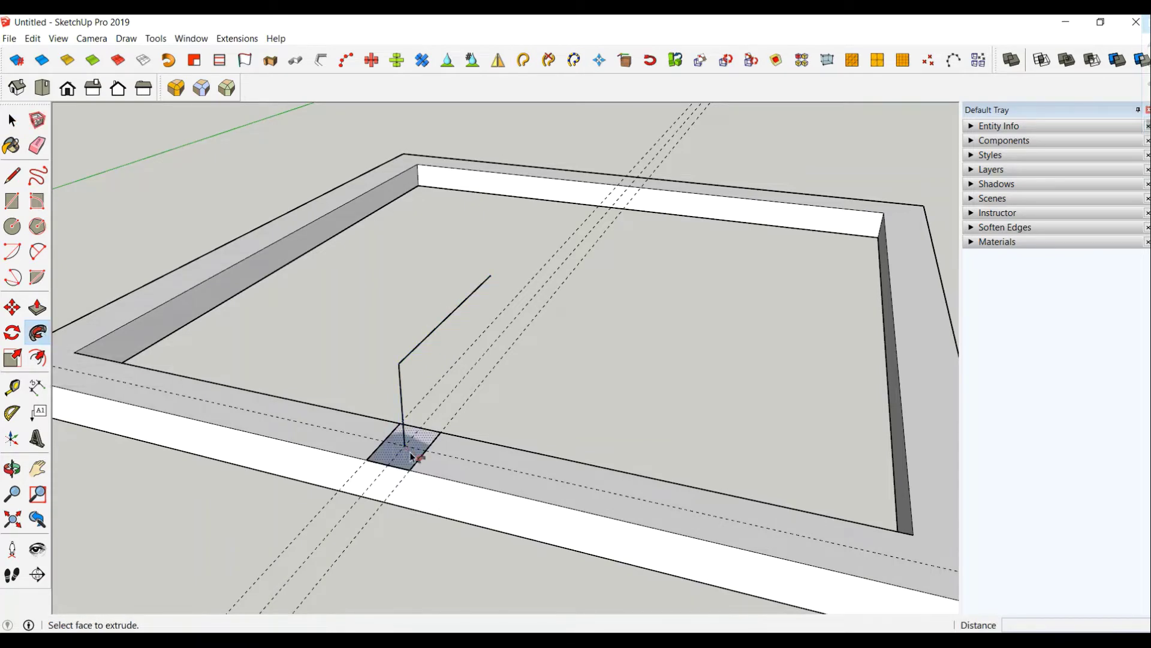
{"action": "left_click", "coordinate": [411, 457]}
{"action": "left_click", "coordinate": [12, 120]}
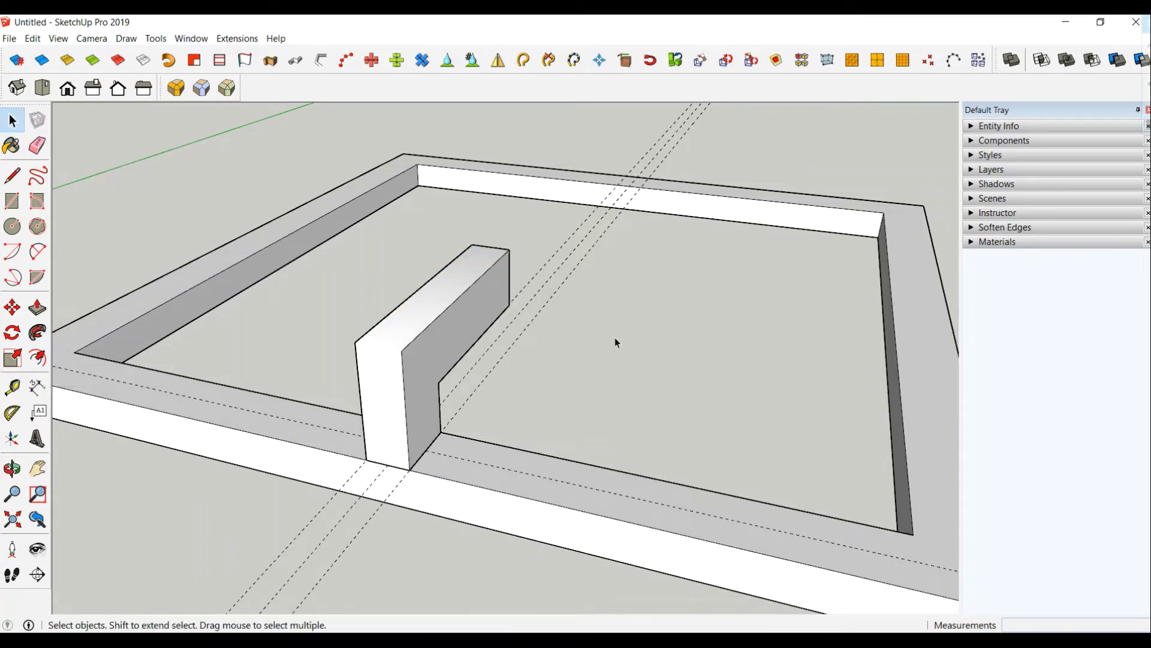
{"action": "mouse_move", "coordinate": [614, 337]}
{"action": "middle_mouse_down"}
{"action": "mouse_move", "coordinate": [329, 237]}
{"action": "mouse_move", "coordinate": [332, 268]}
{"action": "mouse_move", "coordinate": [549, 309]}
{"action": "mouse_move", "coordinate": [360, 336]}
{"action": "middle_mouse_up"}
Measure to the front wall's midpoint and add two close guides beside the centre guide.
{"action": "scroll", "coordinate": [534, 321], "scroll_direction": "down", "scroll_amount": 3}
{"action": "left_click", "coordinate": [12, 387]}
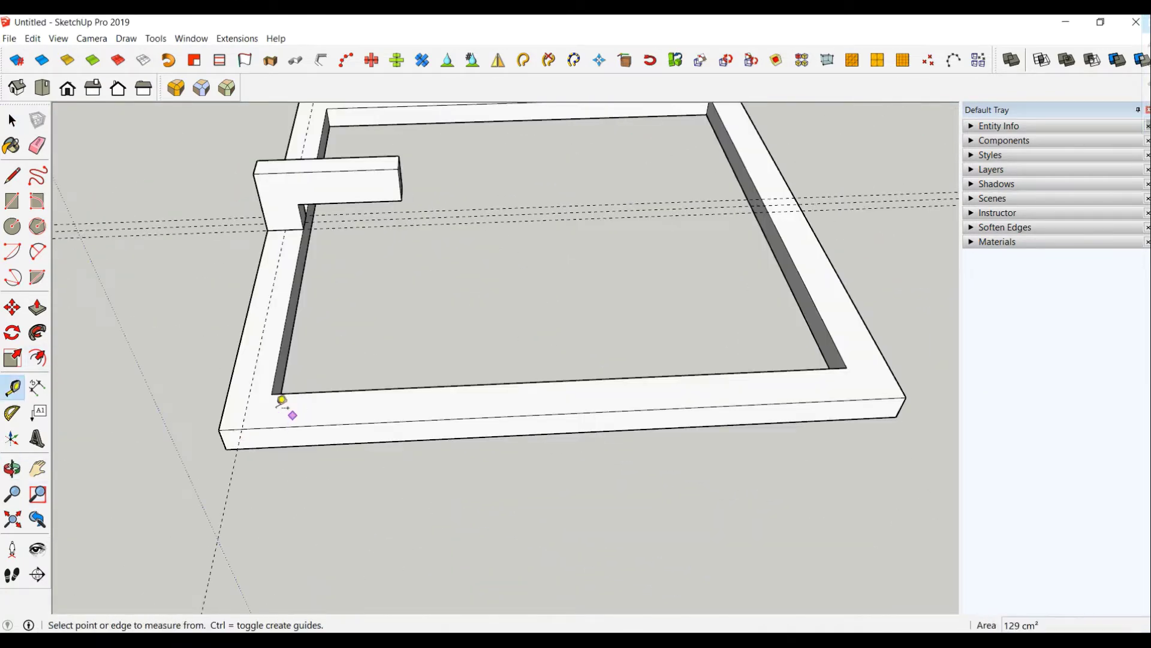
{"action": "left_click", "coordinate": [225, 400]}
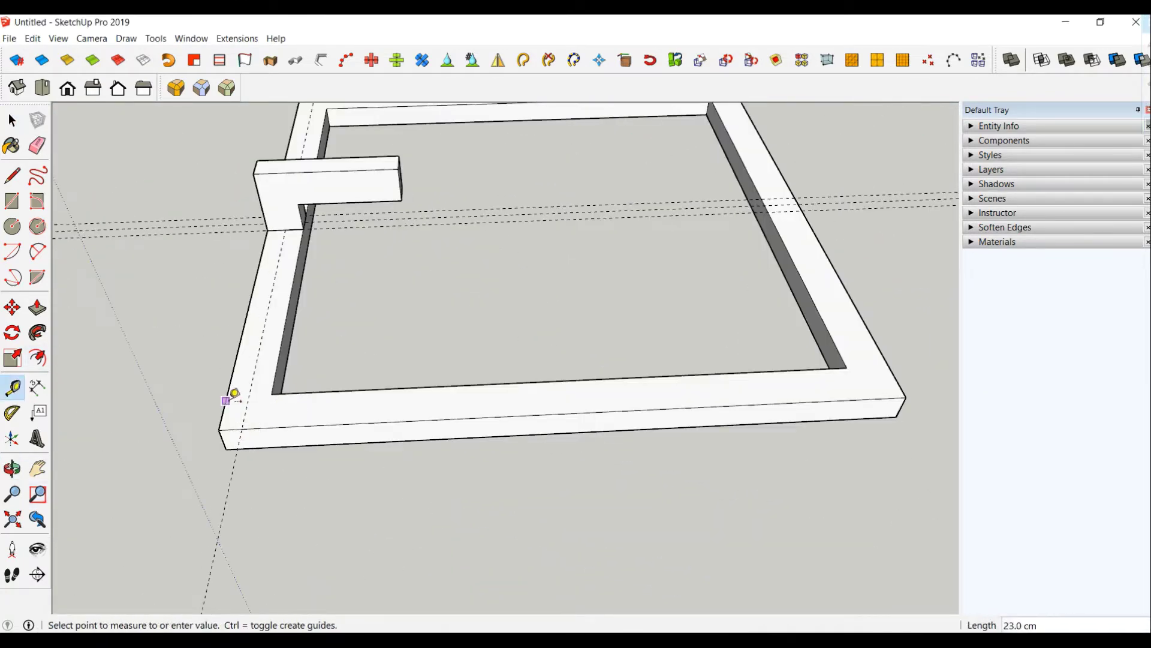
{"action": "left_click", "coordinate": [569, 413]}
{"action": "left_click", "coordinate": [568, 398]}
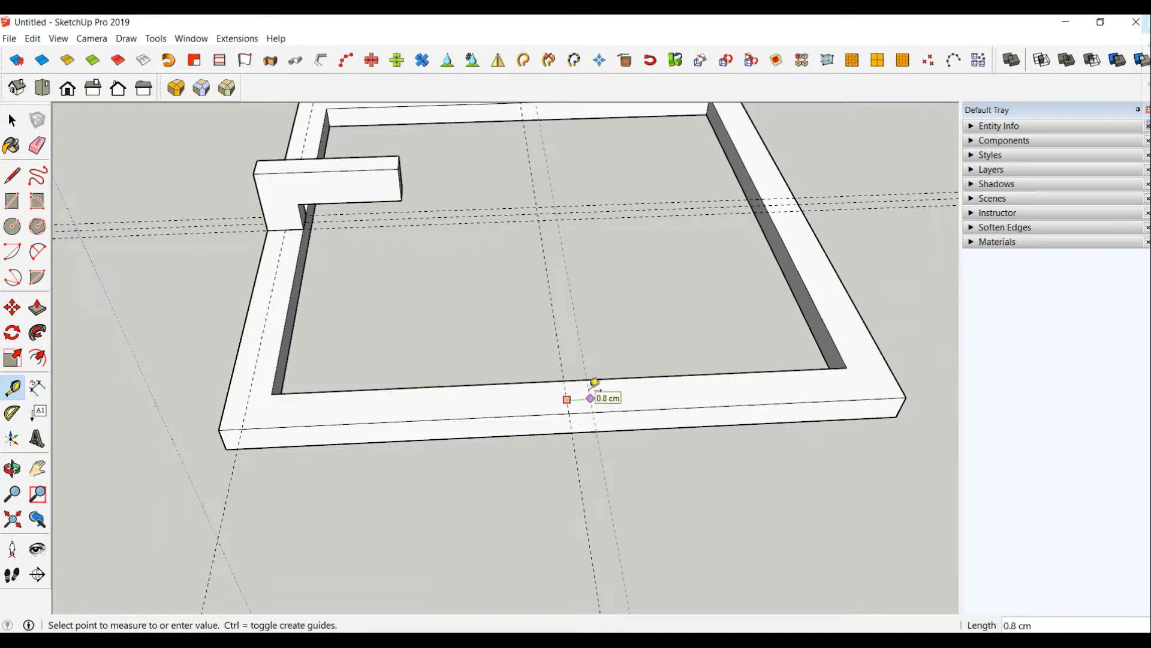
{"action": "left_click", "coordinate": [580, 390]}
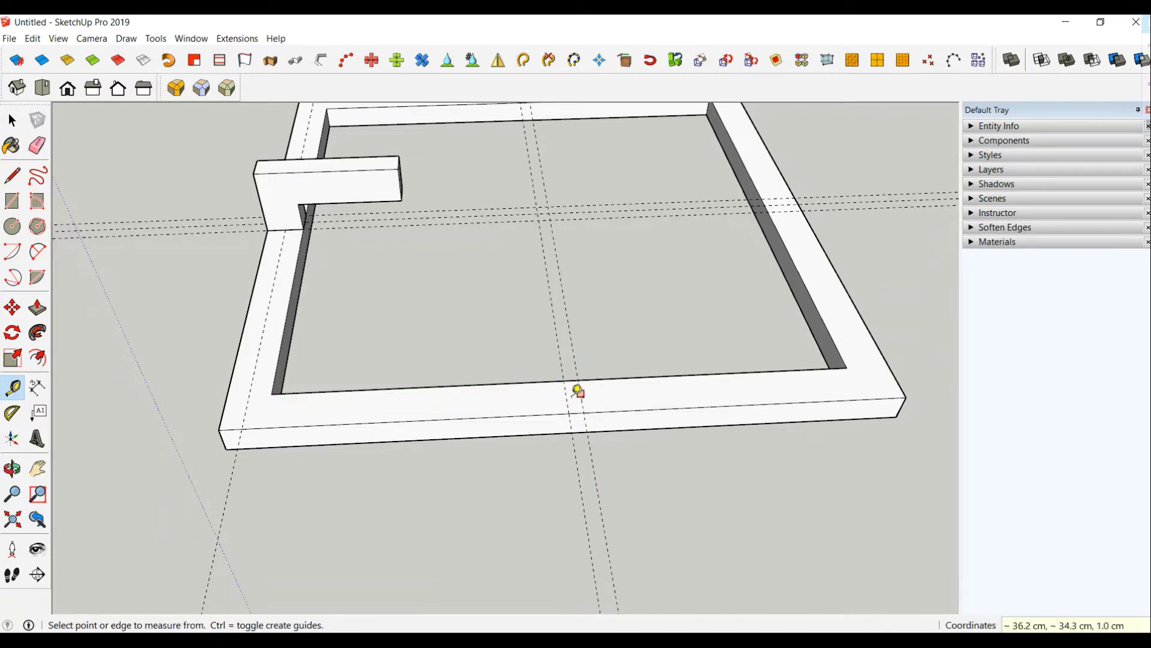
{"action": "left_click", "coordinate": [567, 400]}
{"action": "type", "text": "0.5"}
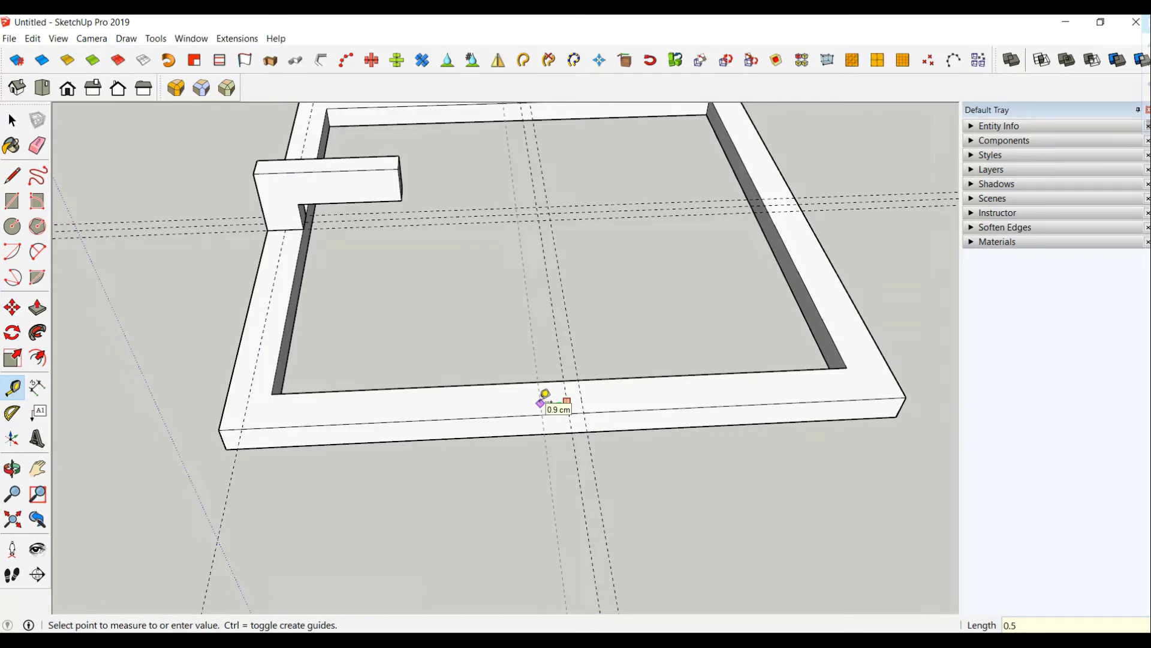
{"action": "key", "text": "Return"}
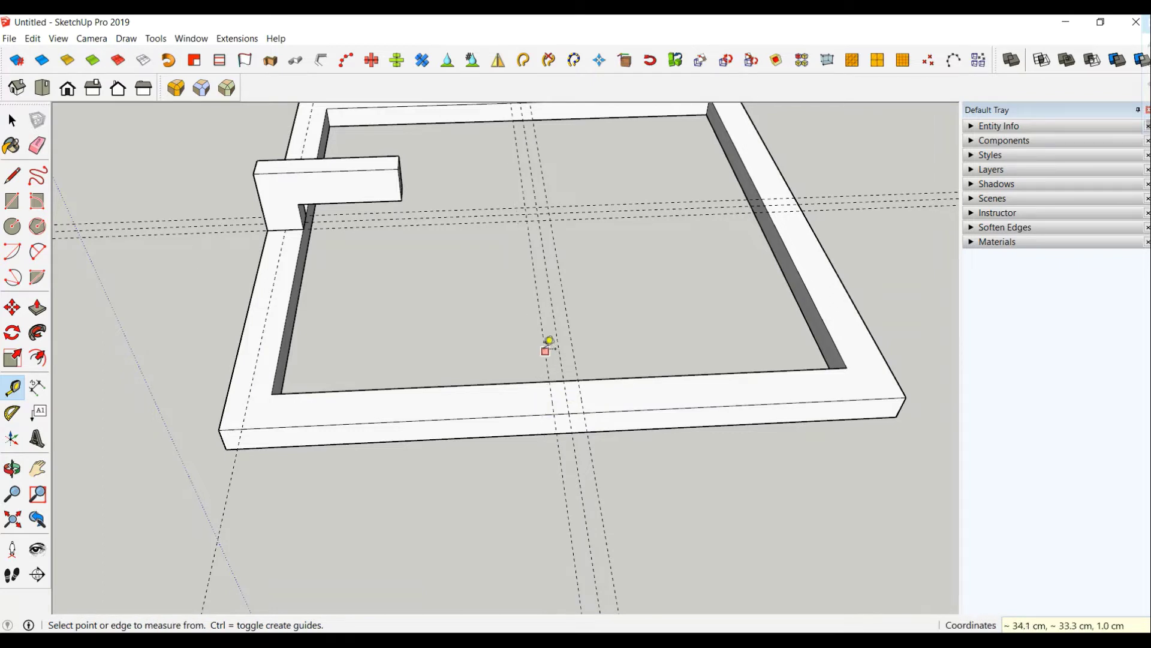
{"action": "scroll", "coordinate": [547, 342], "scroll_direction": "up", "scroll_amount": 3}
{"action": "scroll", "coordinate": [547, 342], "scroll_direction": "down", "scroll_amount": 4}
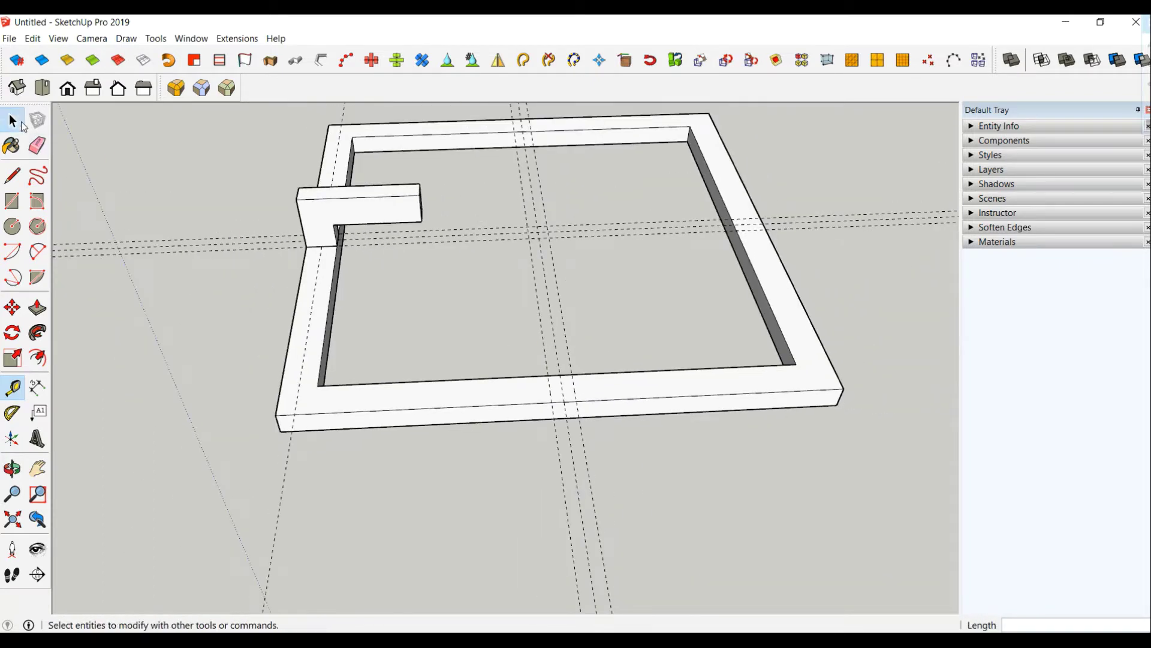
{"action": "left_click", "coordinate": [12, 120]}
Group the L-shaped wall block, then convert that group into a new component.
{"action": "left_click", "coordinate": [379, 217]}
{"action": "triple_click", "coordinate": [385, 215]}
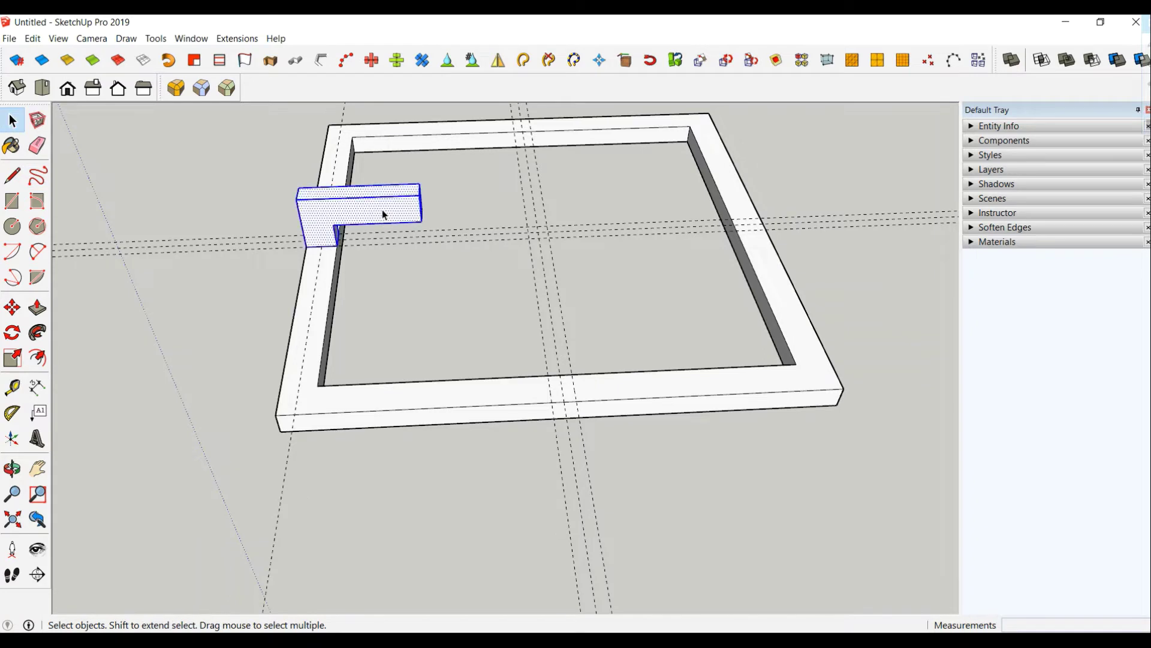
{"action": "right_click", "coordinate": [384, 215]}
{"action": "left_click", "coordinate": [429, 324]}
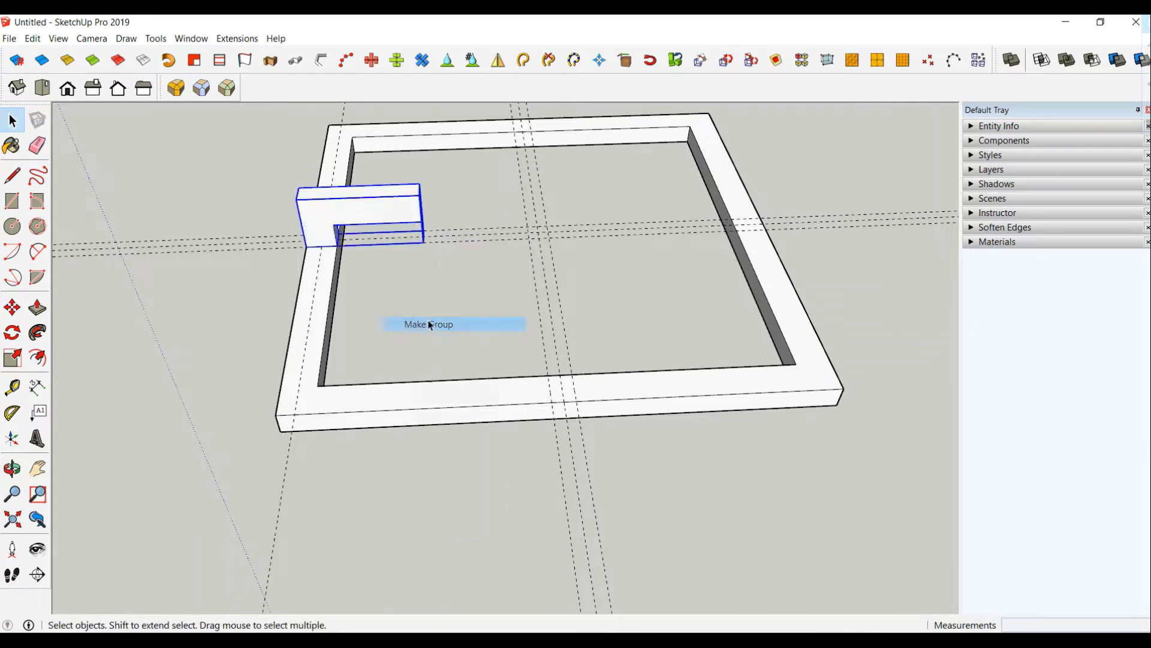
{"action": "right_click", "coordinate": [342, 218]}
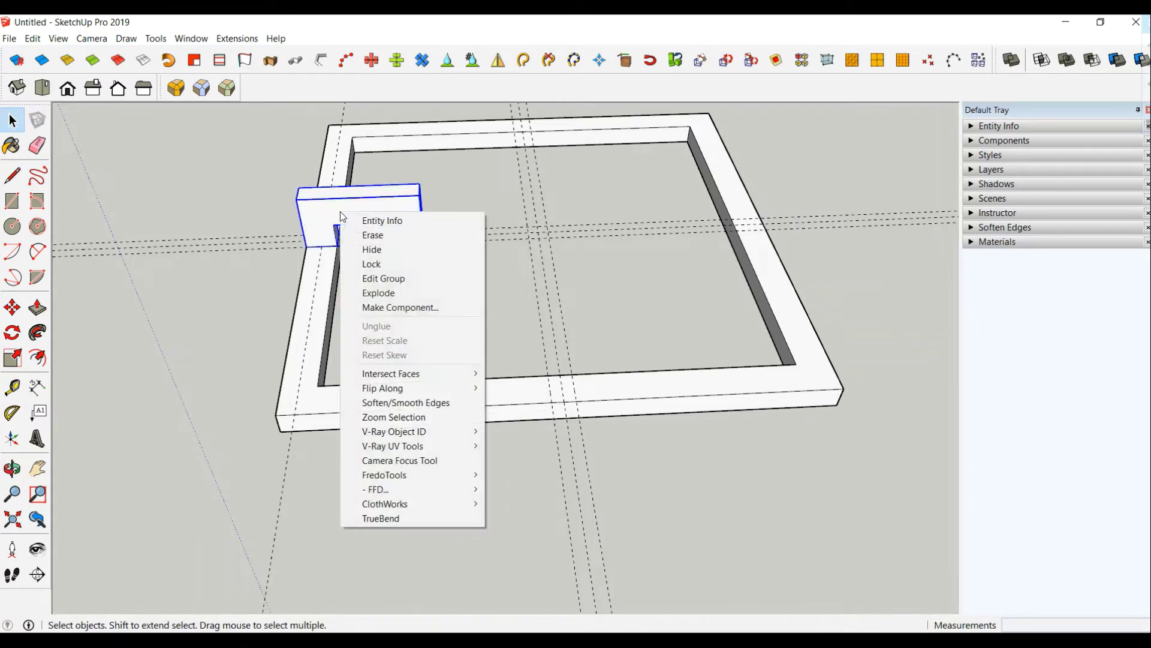
{"action": "left_click", "coordinate": [385, 307]}
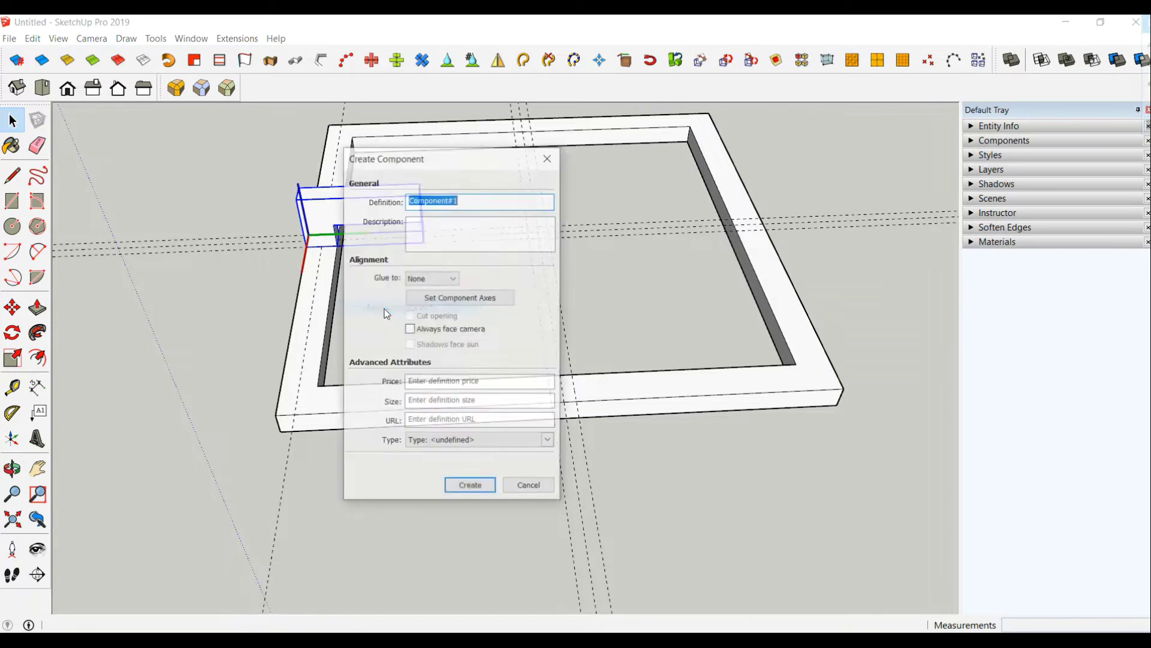
{"action": "left_click", "coordinate": [469, 485]}
{"action": "middle_click_drag", "start_coordinate": [445, 265], "coordinate": [460, 229]}
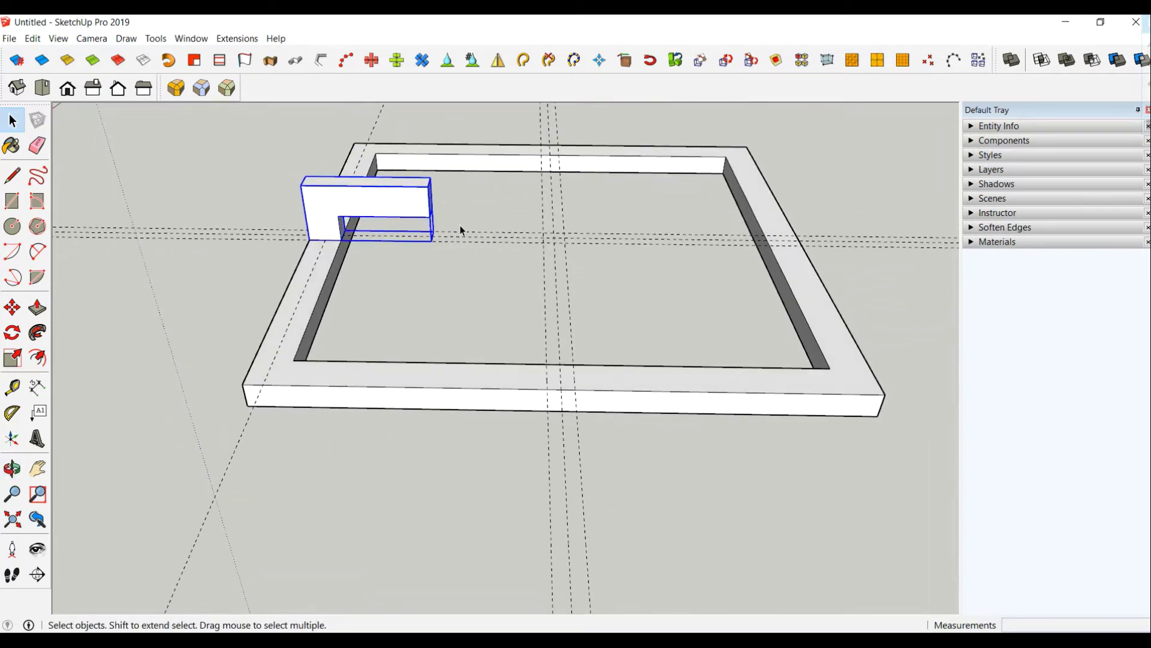
{"action": "scroll", "coordinate": [466, 232], "scroll_direction": "up", "scroll_amount": 3}
{"action": "scroll", "coordinate": [288, 239], "scroll_direction": "up", "scroll_amount": 2}
Rotate-copy the wall component about the frame centre into four evenly spaced copies.
{"action": "left_click", "coordinate": [12, 333]}
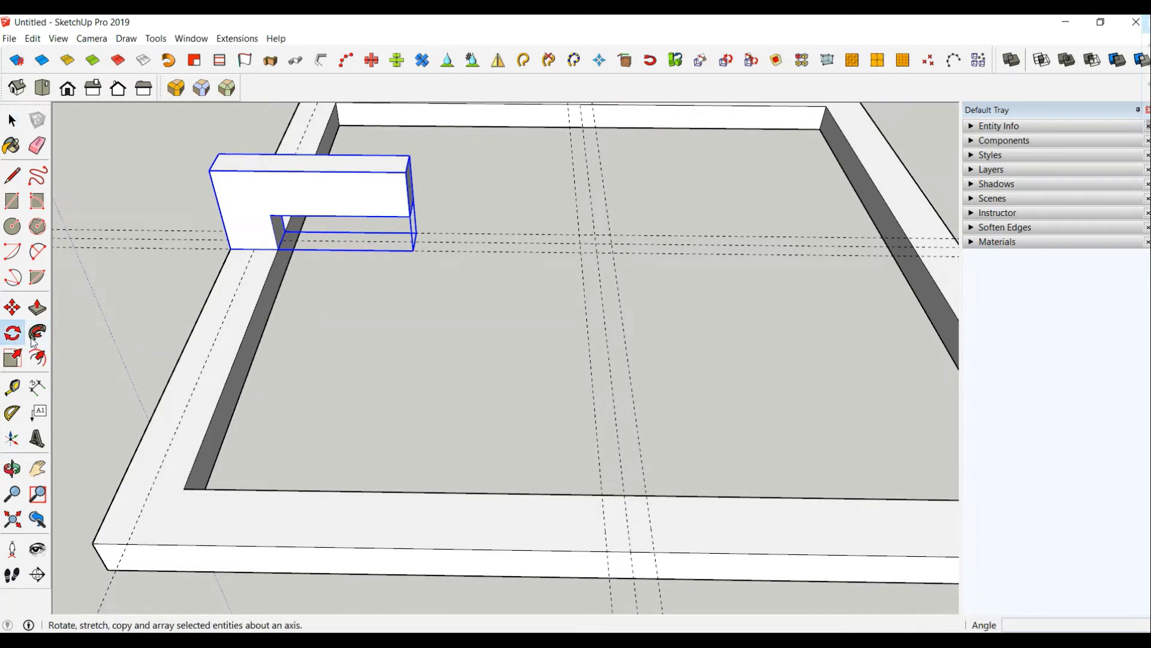
{"action": "left_click", "coordinate": [597, 241]}
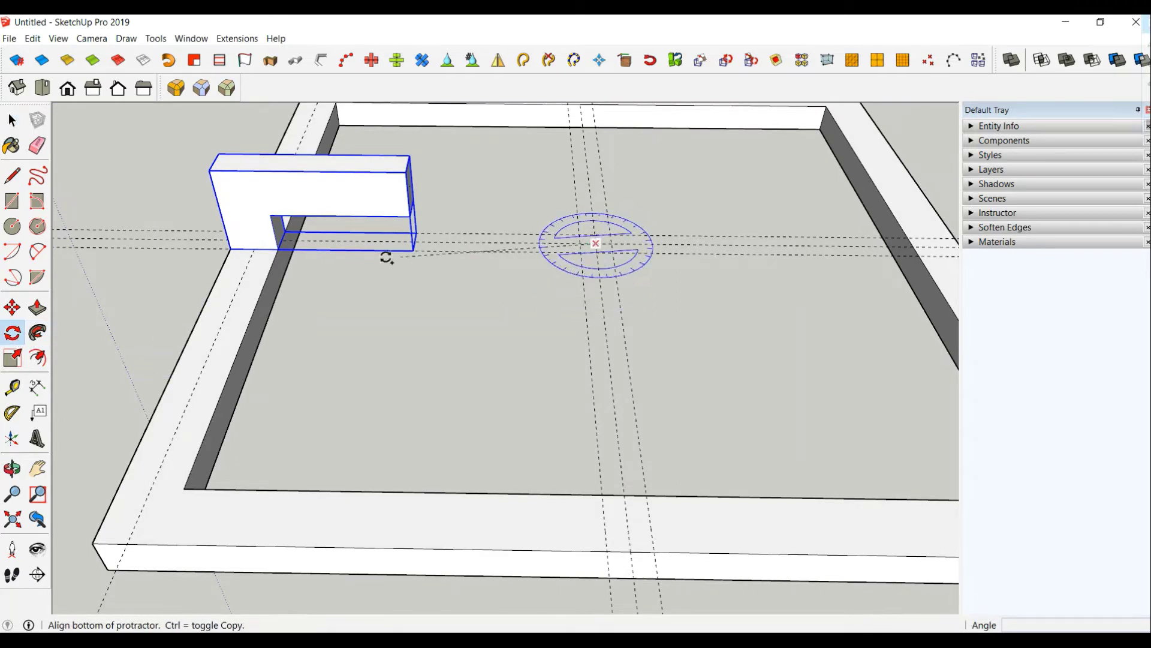
{"action": "left_click", "coordinate": [282, 239]}
{"action": "type", "text": "360"}
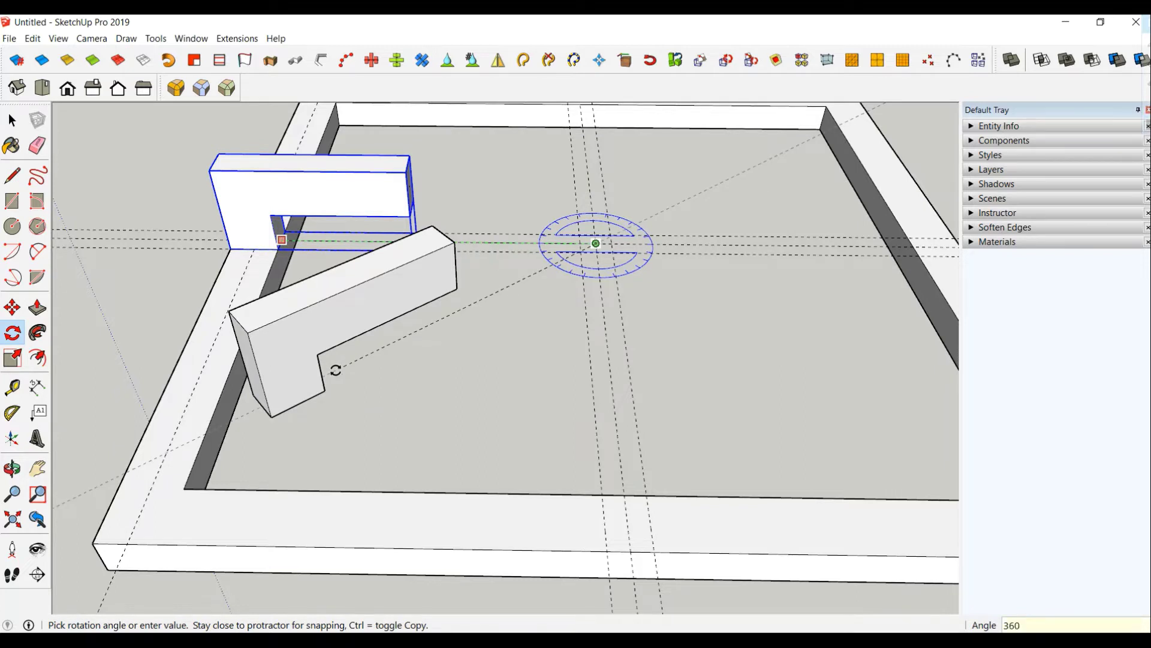
{"action": "key", "text": "Escape"}
{"action": "type", "text": "/4"}
{"action": "key", "text": "Return"}
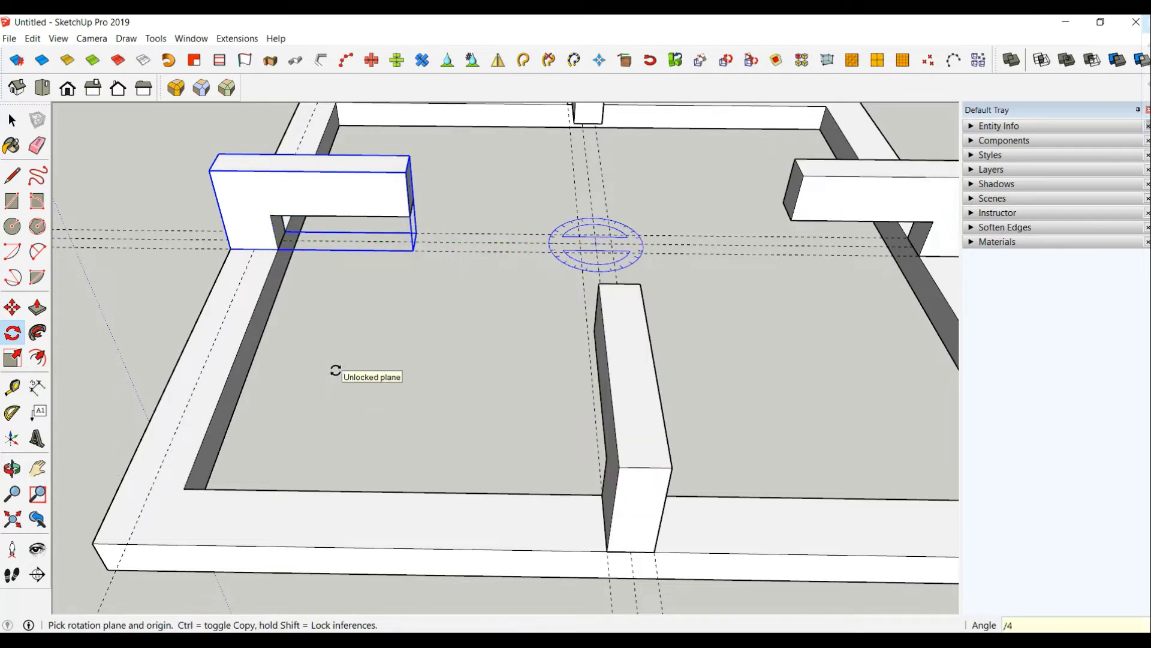
{"action": "scroll", "coordinate": [336, 370], "scroll_direction": "down", "scroll_amount": 3}
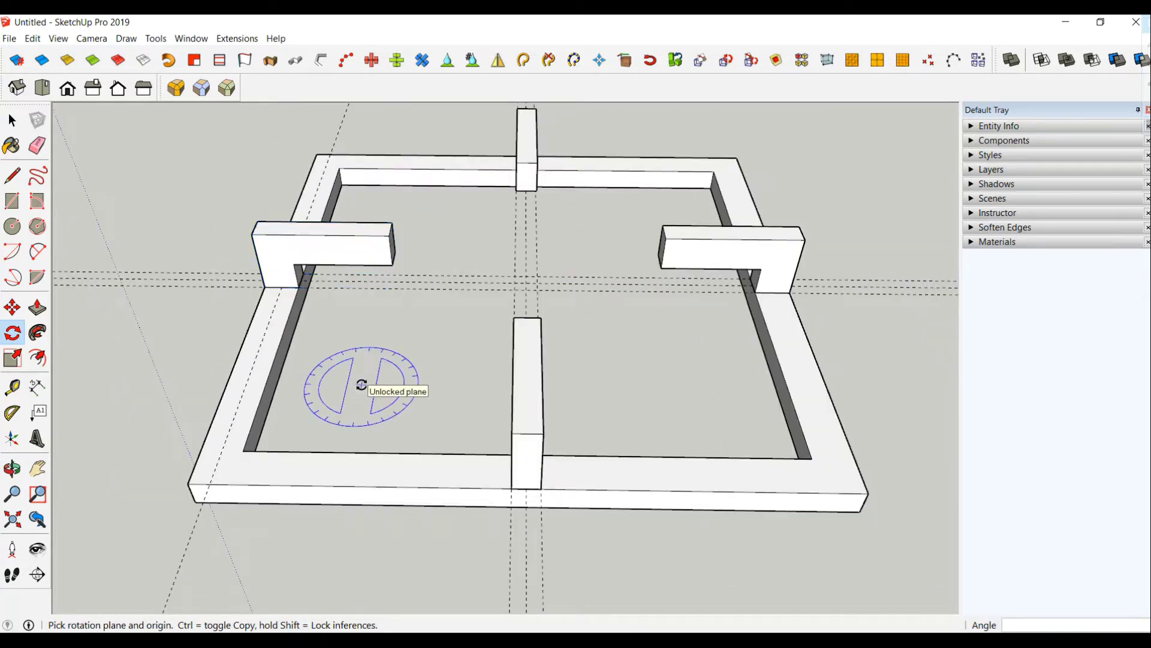
{"action": "middle_click_drag", "start_coordinate": [380, 380], "coordinate": [442, 334]}
{"action": "key", "text": "space"}
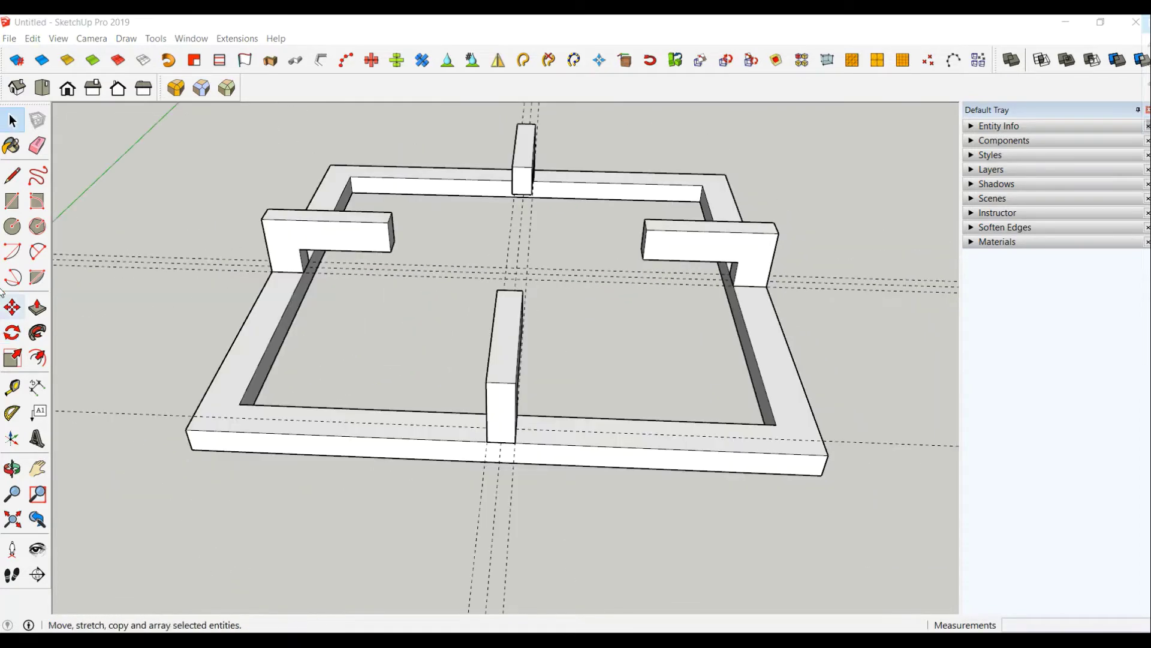
Add two parallel guides near the front-right corner, one set 3.0 cm in.
{"action": "left_click", "coordinate": [12, 388]}
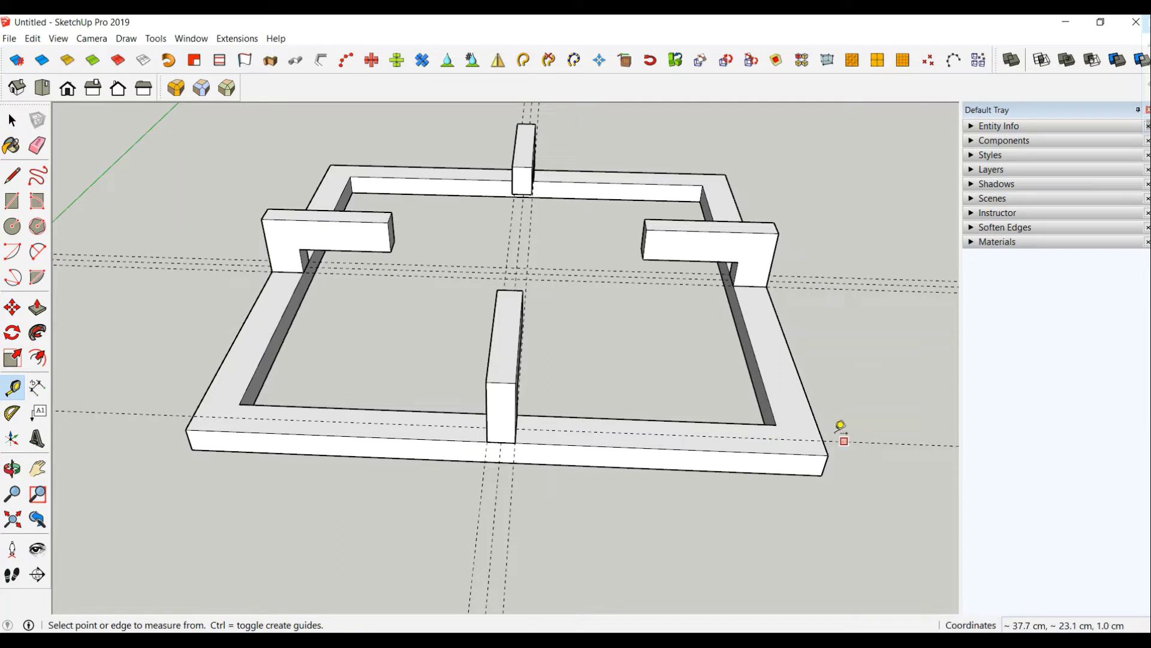
{"action": "left_click", "coordinate": [819, 426]}
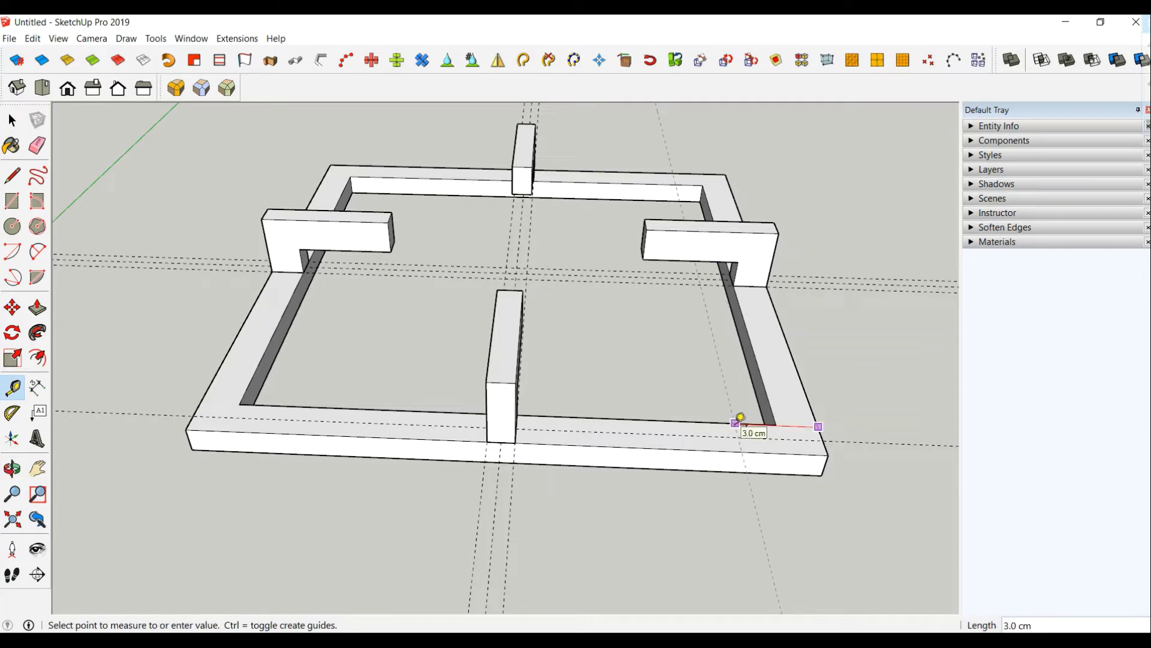
{"action": "type", "text": "4"}
{"action": "key", "text": "Return"}
{"action": "left_click", "coordinate": [708, 428]}
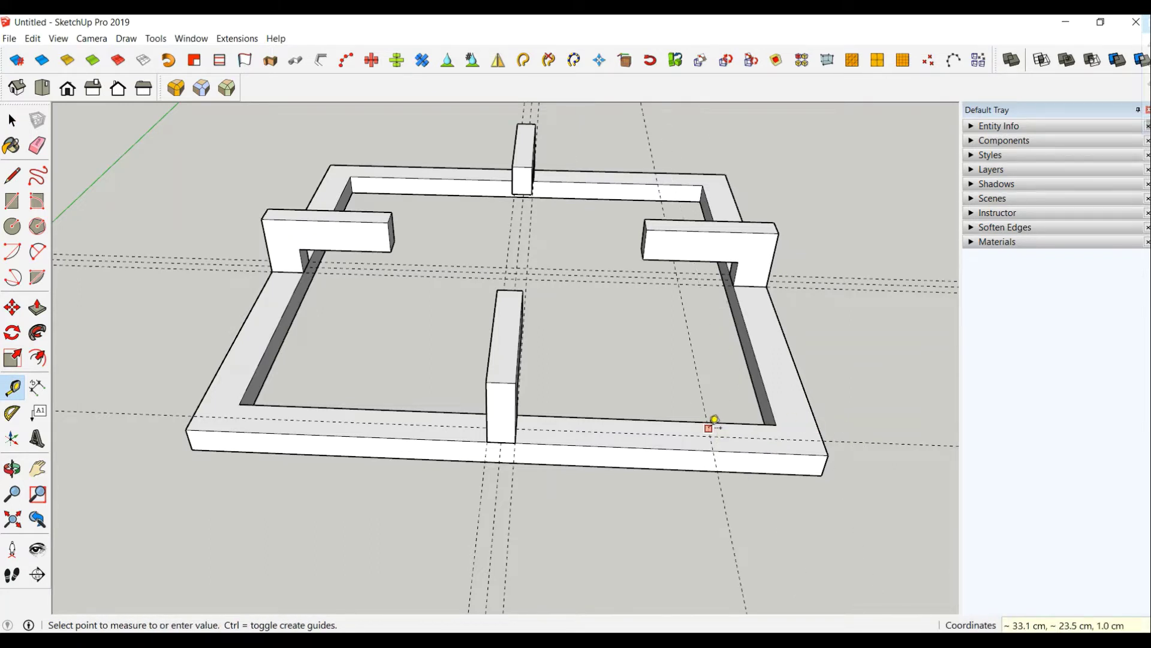
{"action": "key", "text": "Return"}
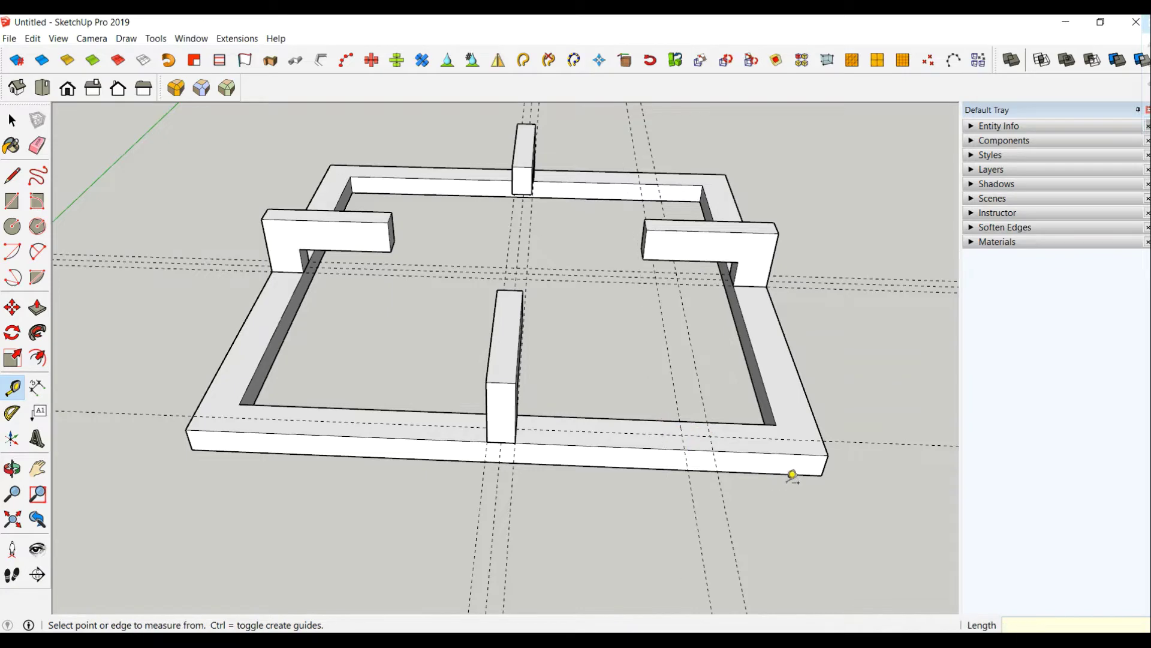
{"action": "scroll", "coordinate": [791, 470], "scroll_direction": "up", "scroll_amount": 4}
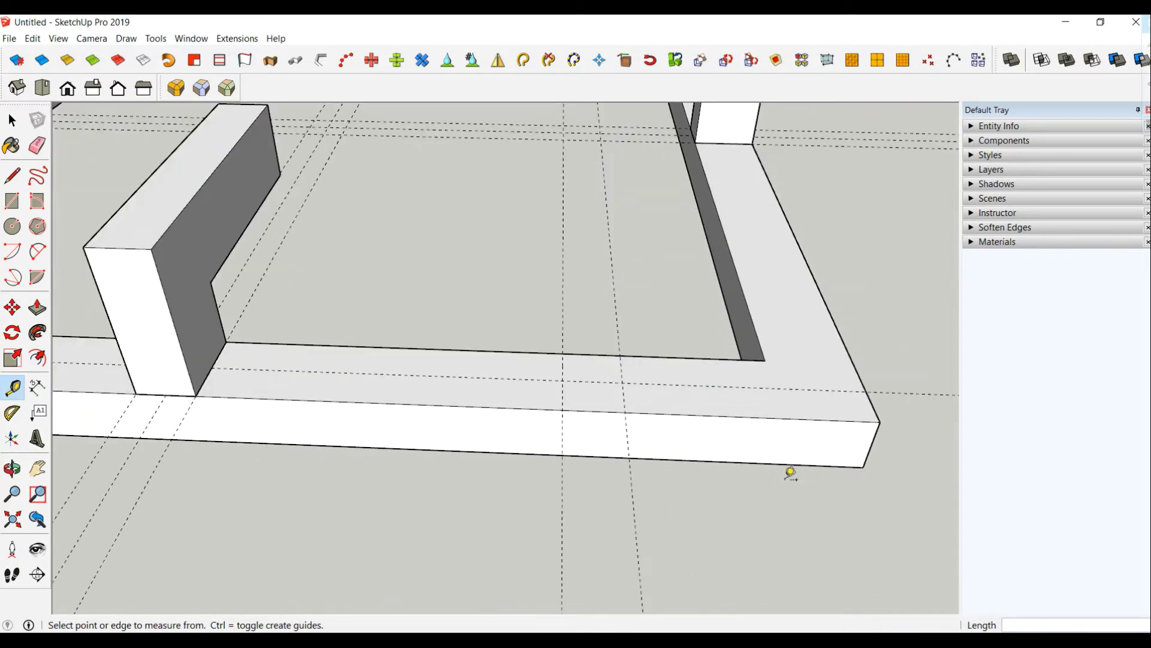
Draw a small rectangle on the front rail between the new guide lines.
{"action": "left_click", "coordinate": [9, 200]}
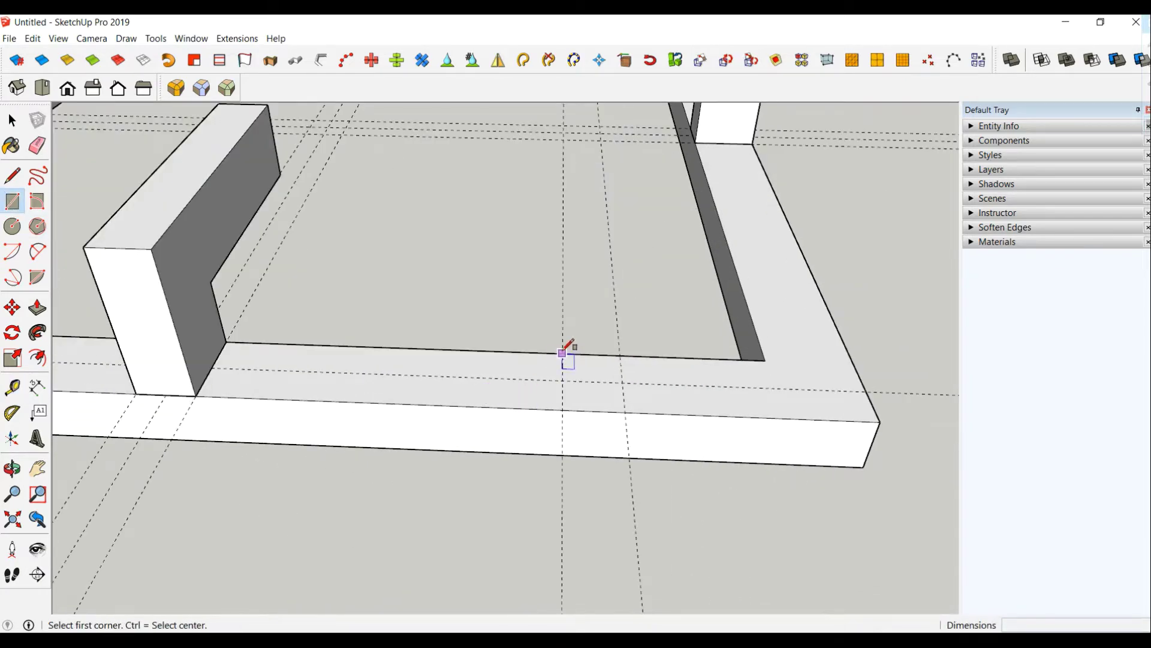
{"action": "scroll", "coordinate": [564, 353], "scroll_direction": "up", "scroll_amount": 2}
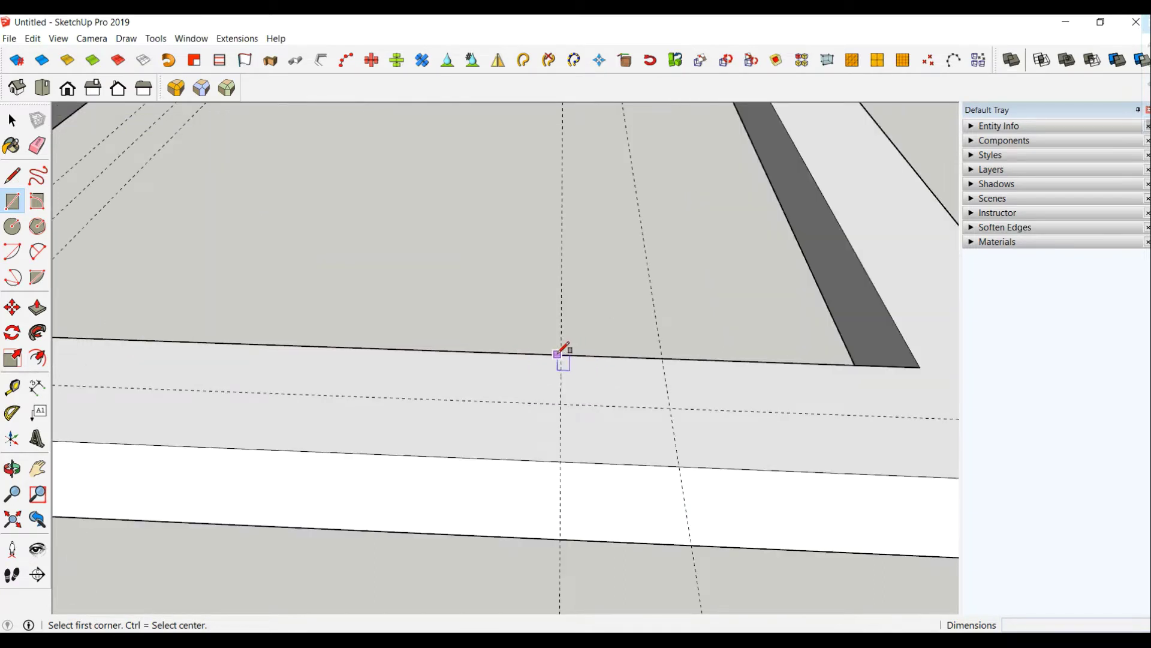
{"action": "middle_click_drag", "start_coordinate": [562, 410], "coordinate": [570, 463]}
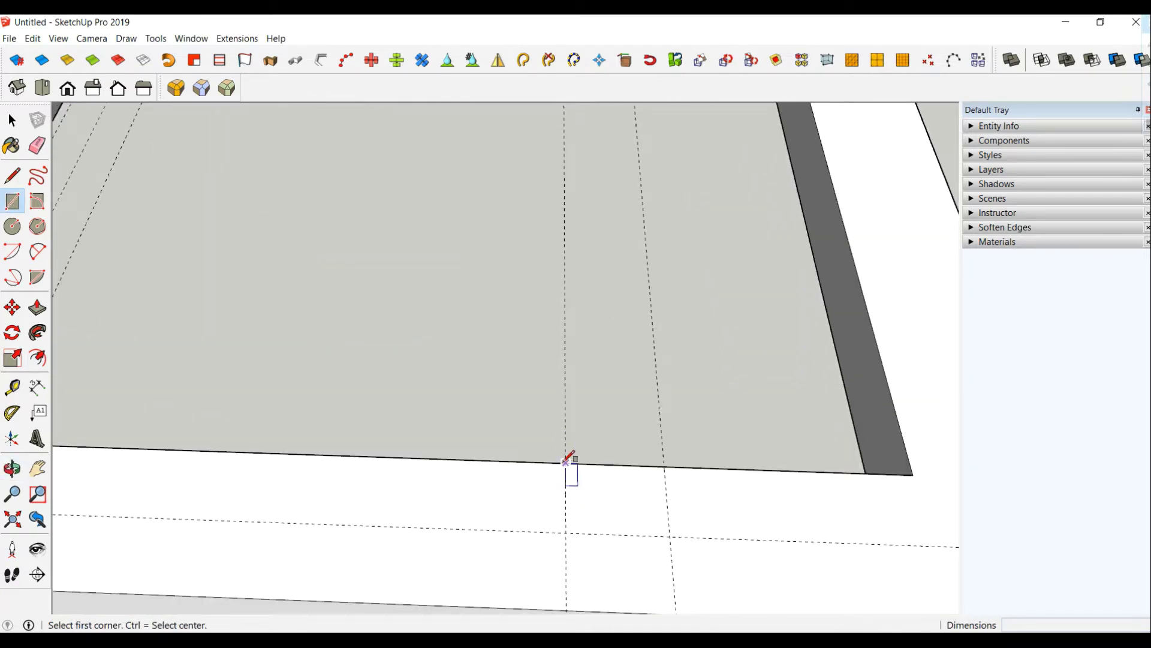
{"action": "left_click", "coordinate": [566, 462]}
{"action": "scroll", "coordinate": [570, 466], "scroll_direction": "down", "scroll_amount": 3}
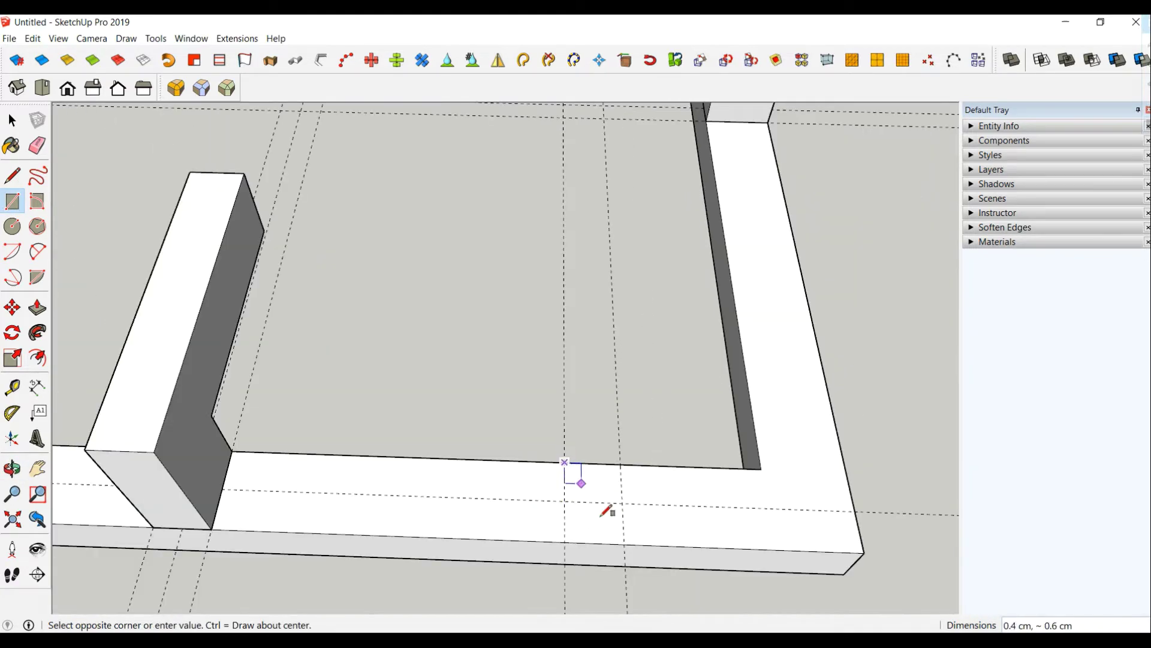
{"action": "left_click", "coordinate": [625, 542]}
{"action": "mouse_move", "coordinate": [646, 545]}
{"action": "middle_mouse_down"}
{"action": "mouse_move", "coordinate": [528, 367]}
{"action": "mouse_move", "coordinate": [270, 425]}
{"action": "middle_mouse_up"}
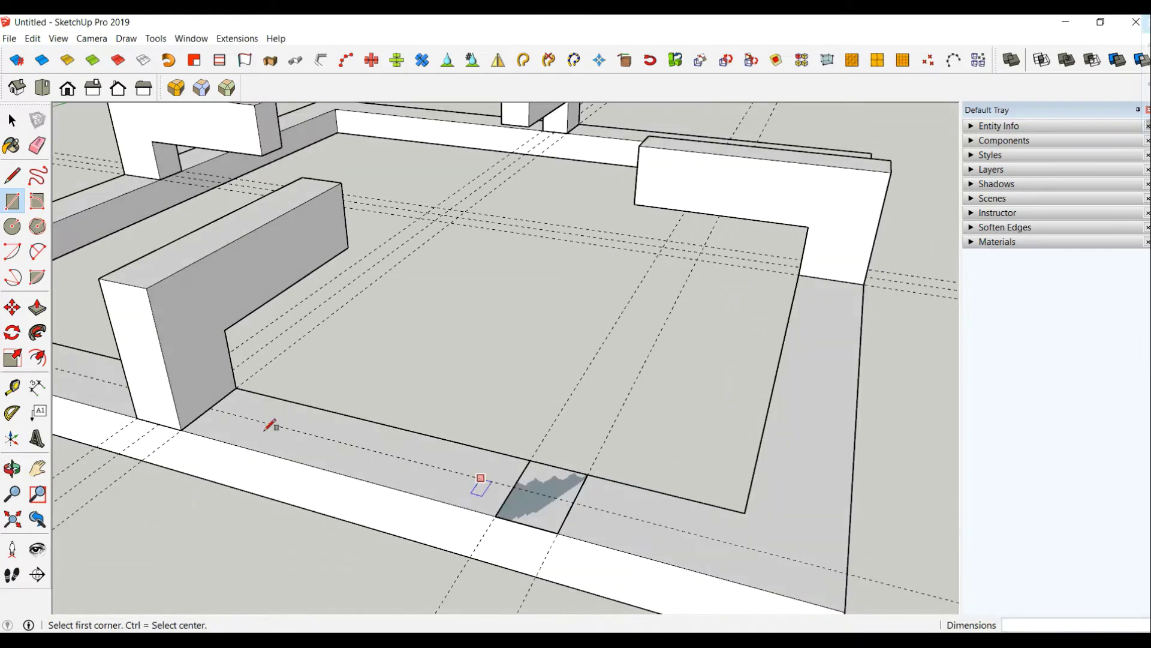
Measure a 20 cm span from the small square's corner.
{"action": "left_click", "coordinate": [12, 387]}
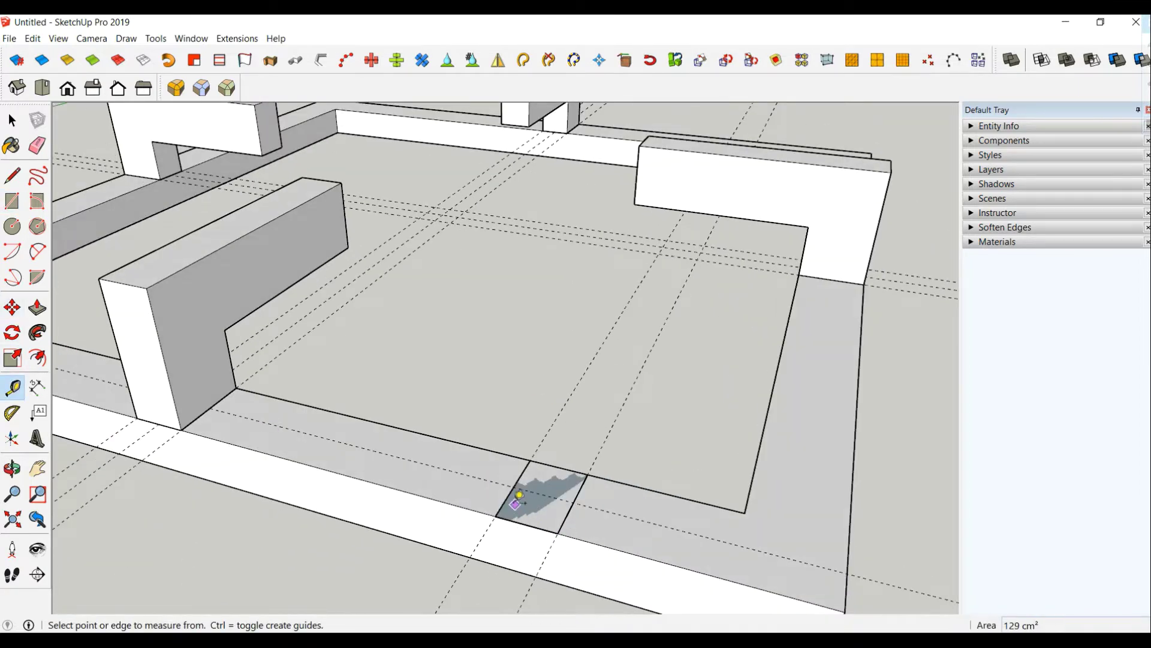
{"action": "left_click", "coordinate": [514, 503]}
{"action": "left_click", "coordinate": [572, 461]}
{"action": "mouse_move", "coordinate": [571, 457]}
{"action": "middle_mouse_down"}
{"action": "mouse_move", "coordinate": [571, 381]}
{"action": "mouse_move", "coordinate": [552, 355]}
{"action": "mouse_move", "coordinate": [486, 336]}
{"action": "middle_mouse_up"}
Draw a 2.7-long vertical edge rising from inside the small square.
{"action": "key", "text": "r"}
{"action": "key", "text": "l"}
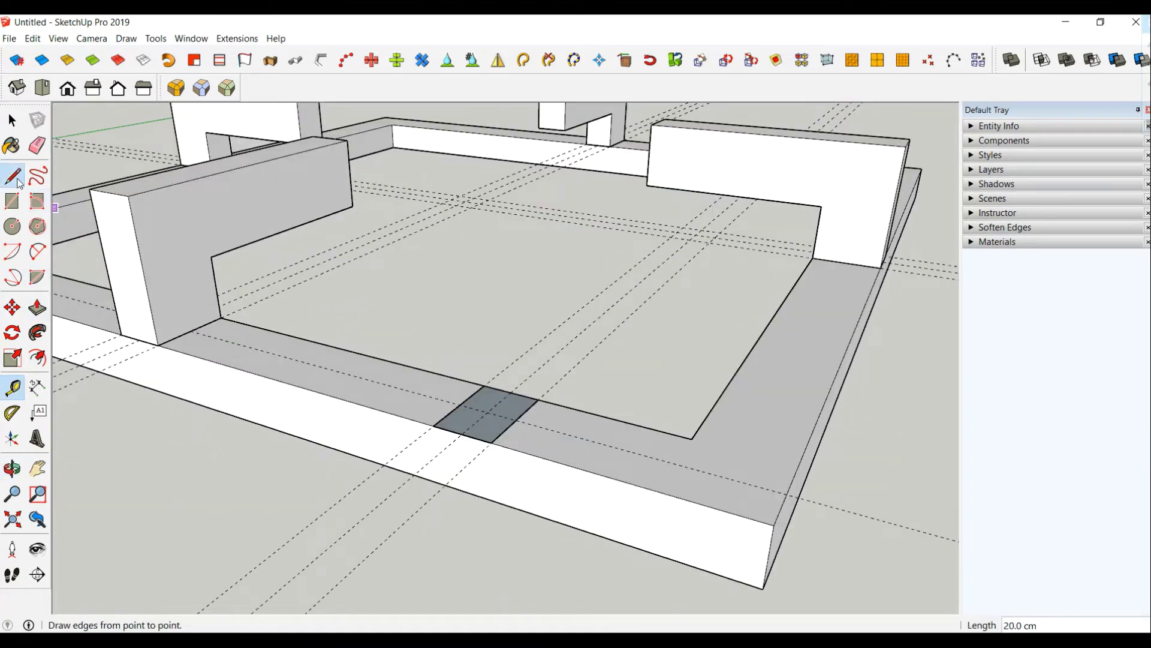
{"action": "left_click", "coordinate": [487, 410]}
{"action": "type", "text": "2.7"}
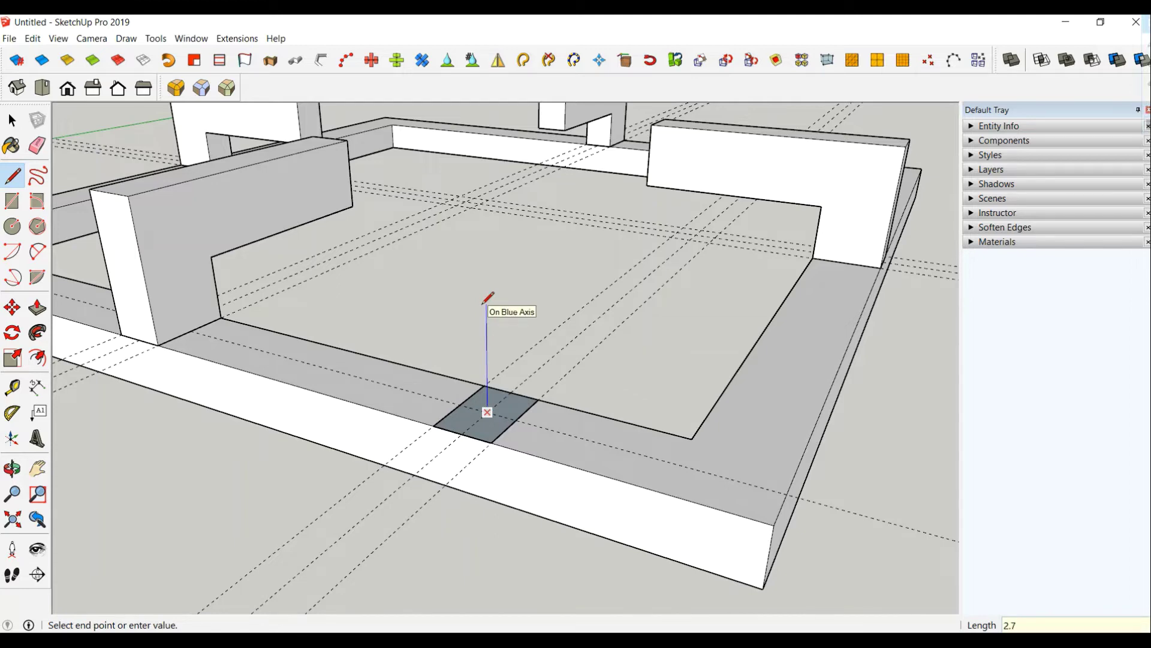
{"action": "mouse_move", "coordinate": [487, 298]}
{"action": "middle_mouse_down"}
{"action": "mouse_move", "coordinate": [419, 326]}
{"action": "mouse_move", "coordinate": [354, 324]}
{"action": "mouse_move", "coordinate": [380, 360]}
{"action": "mouse_move", "coordinate": [458, 373]}
{"action": "mouse_move", "coordinate": [352, 303]}
{"action": "mouse_move", "coordinate": [429, 378]}
{"action": "mouse_move", "coordinate": [413, 381]}
{"action": "mouse_move", "coordinate": [421, 417]}
{"action": "middle_mouse_up"}
{"action": "left_click", "coordinate": [354, 329]}
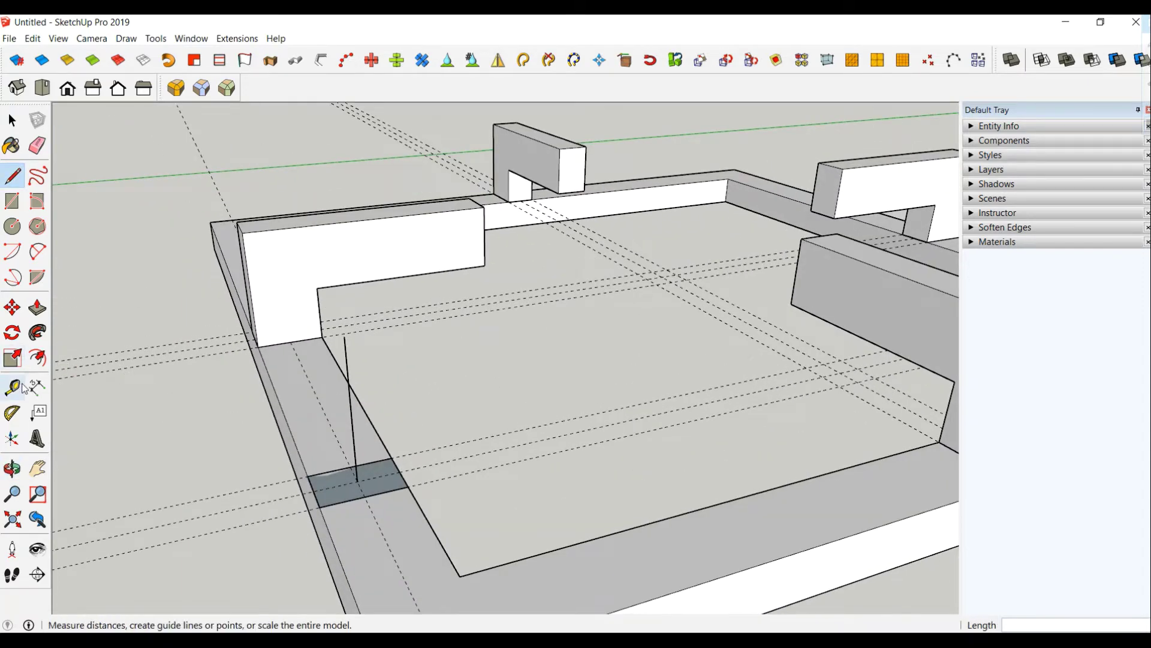
{"action": "left_click", "coordinate": [17, 120]}
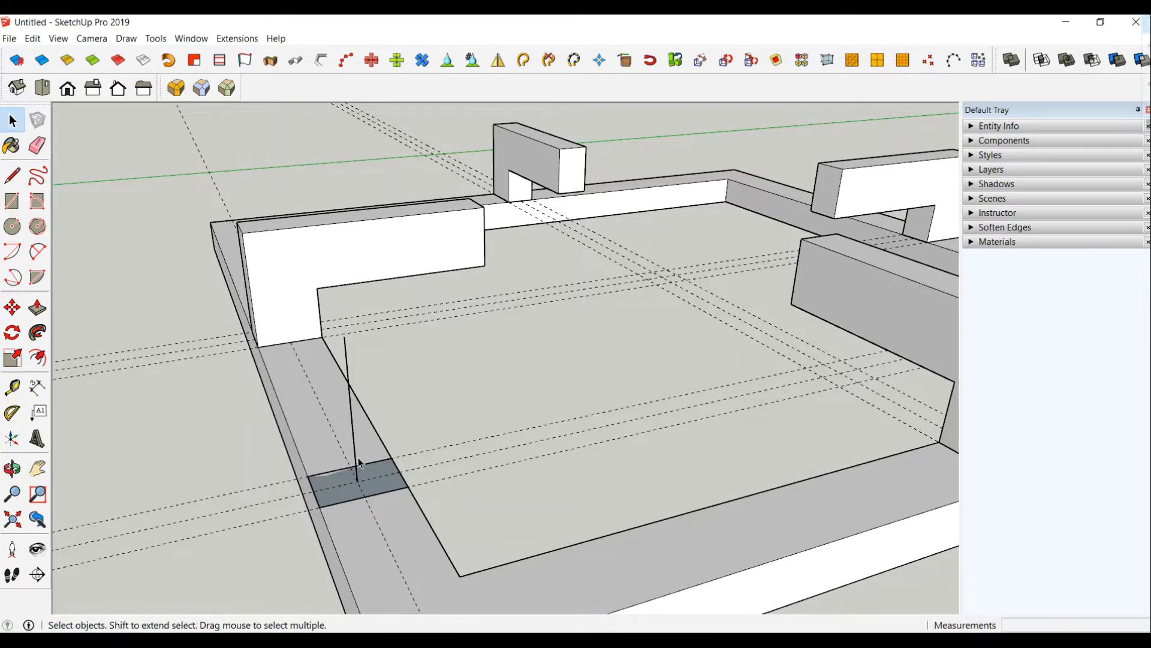
Extrude the small square up along the vertical edge into a post with Follow Me.
{"action": "left_click", "coordinate": [37, 333]}
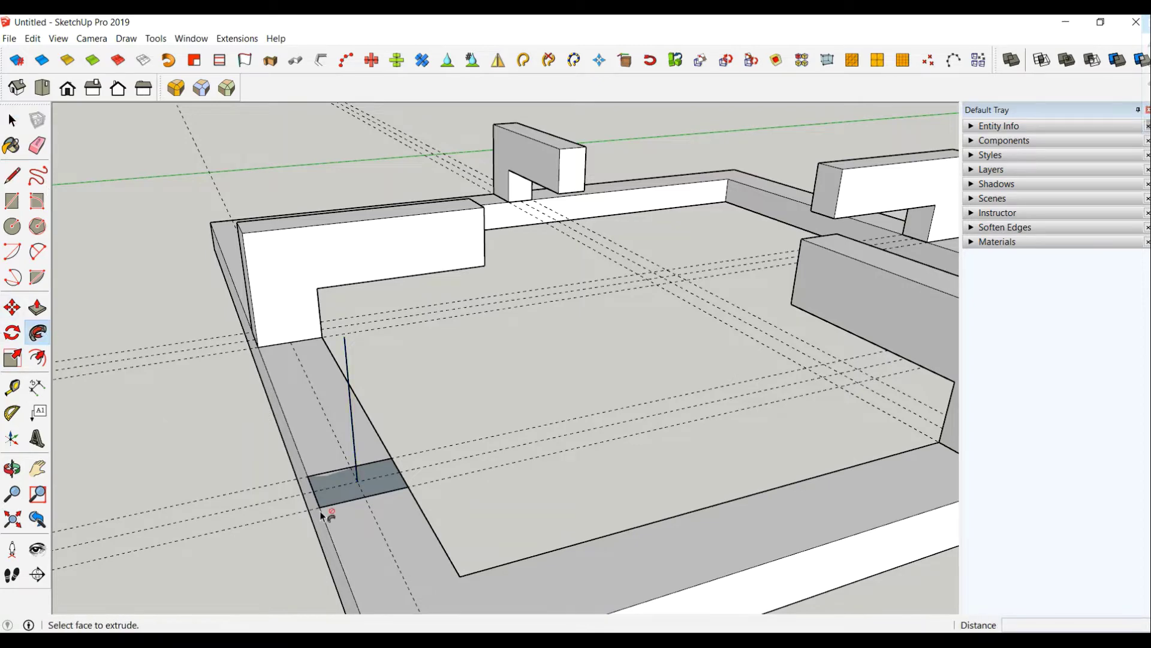
{"action": "left_click", "coordinate": [345, 501]}
{"action": "middle_click_drag", "start_coordinate": [341, 501], "coordinate": [174, 383]}
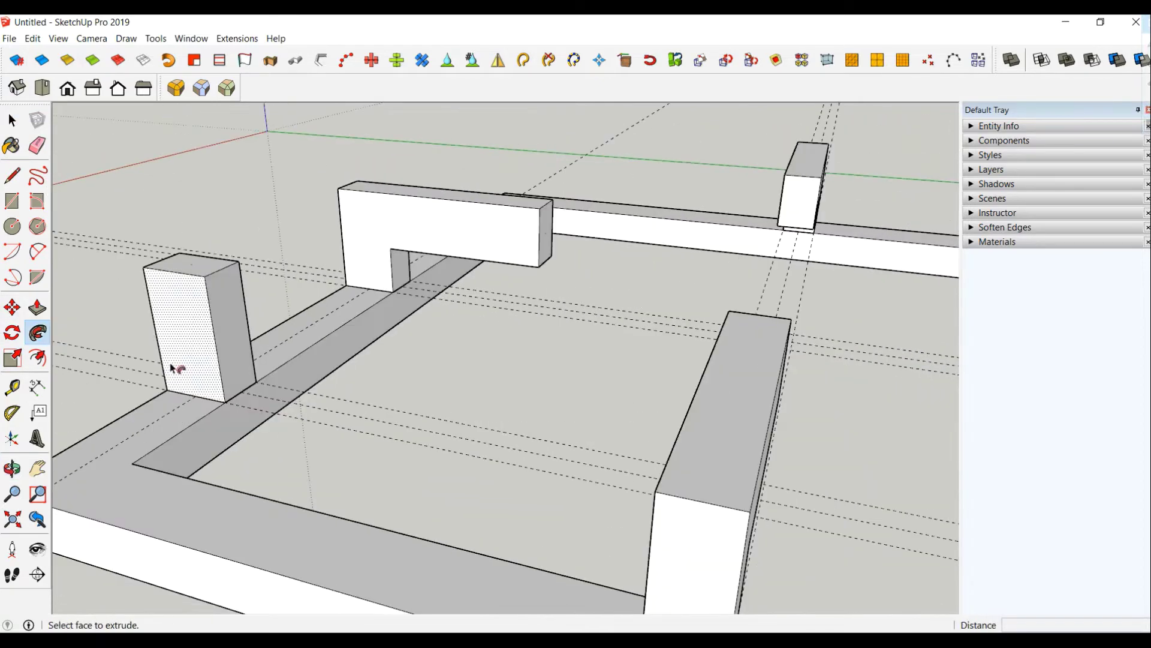
{"action": "scroll", "coordinate": [290, 414], "scroll_direction": "down", "scroll_amount": 2}
{"action": "middle_click_drag", "start_coordinate": [393, 493], "coordinate": [303, 442]}
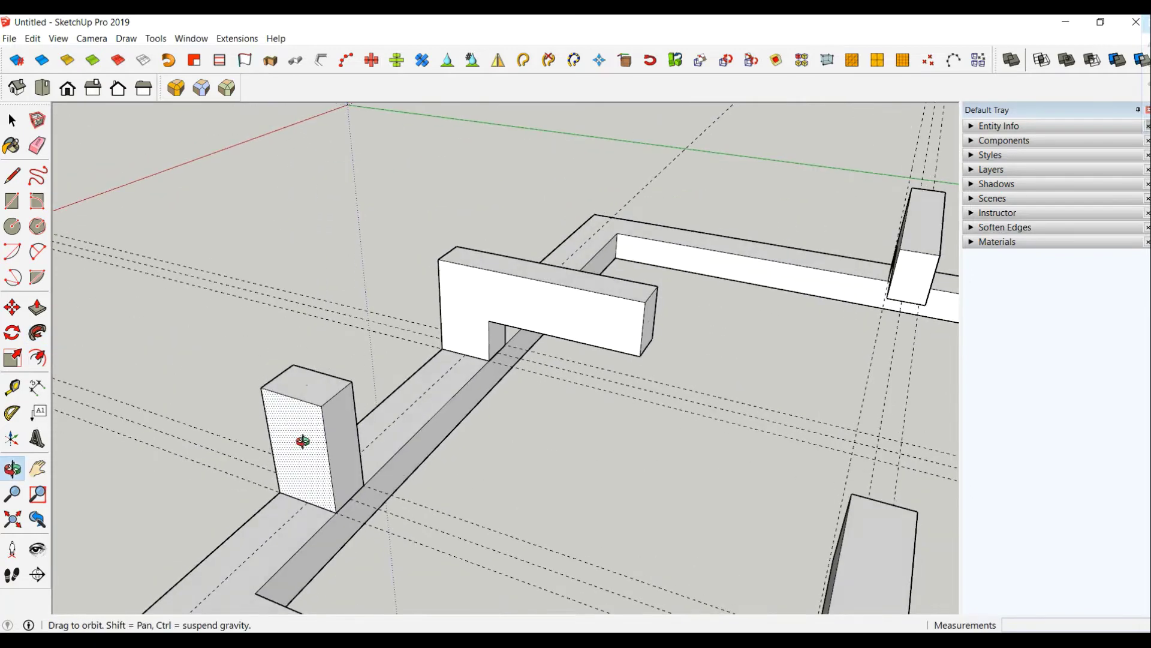
Split the post's side face with a rectangle, then open and close the Extensions menu.
{"action": "left_click", "coordinate": [9, 201]}
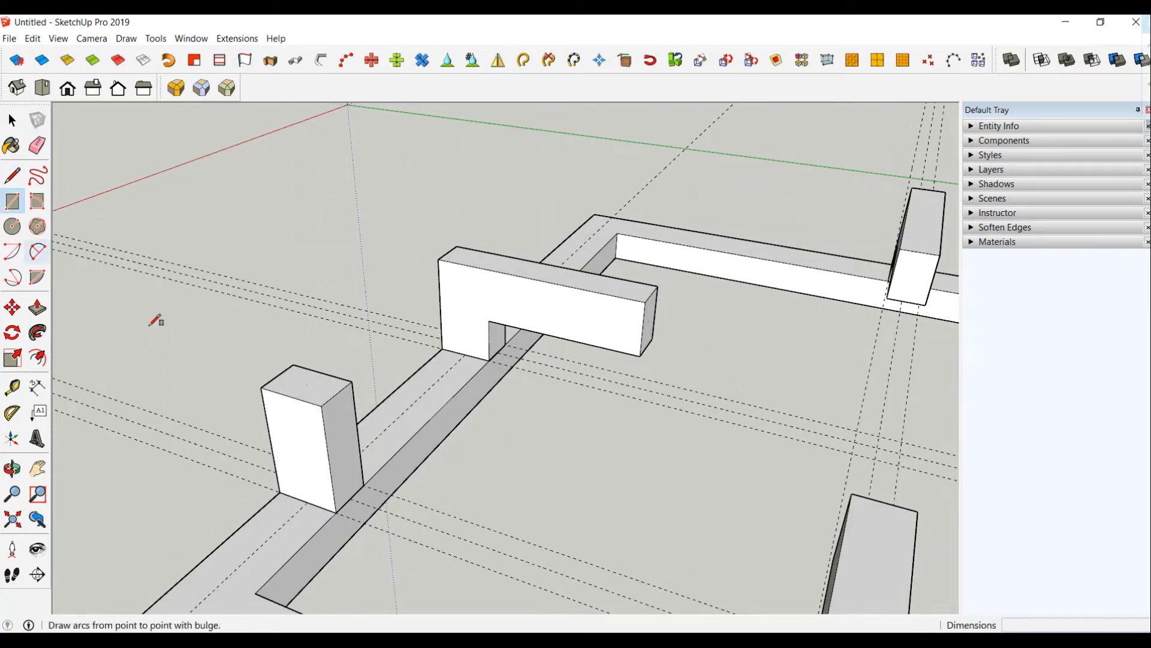
{"action": "middle_click_drag", "start_coordinate": [157, 319], "coordinate": [305, 393]}
{"action": "left_click", "coordinate": [304, 392]}
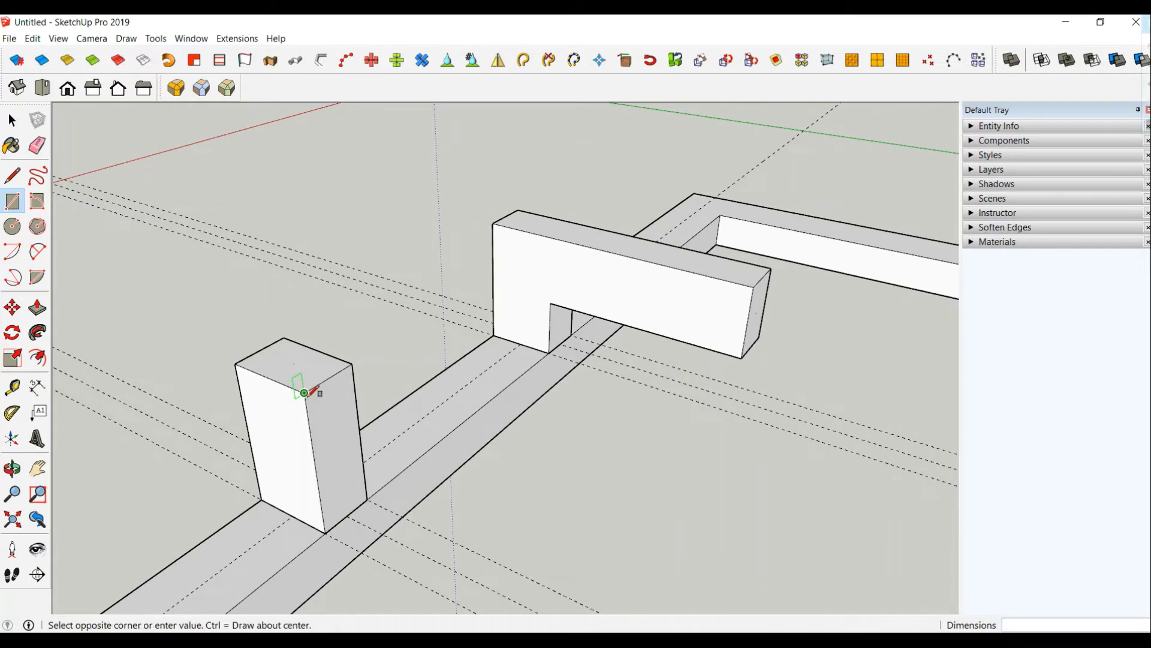
{"action": "left_click", "coordinate": [358, 416]}
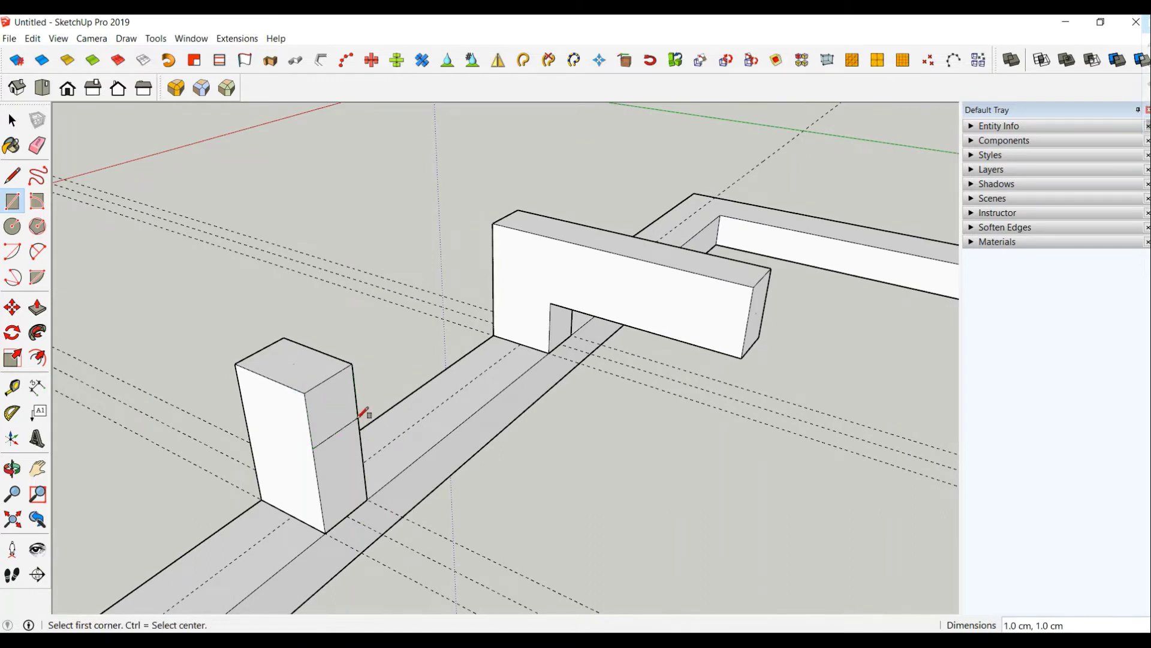
{"action": "left_click", "coordinate": [24, 122]}
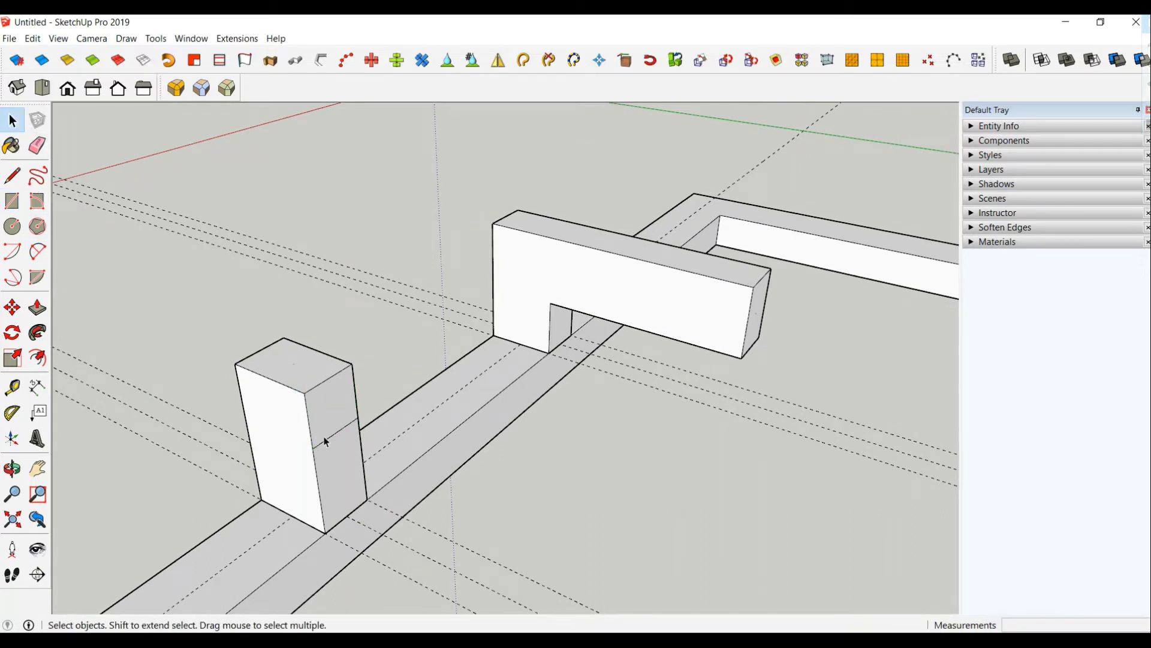
{"action": "left_click", "coordinate": [237, 38]}
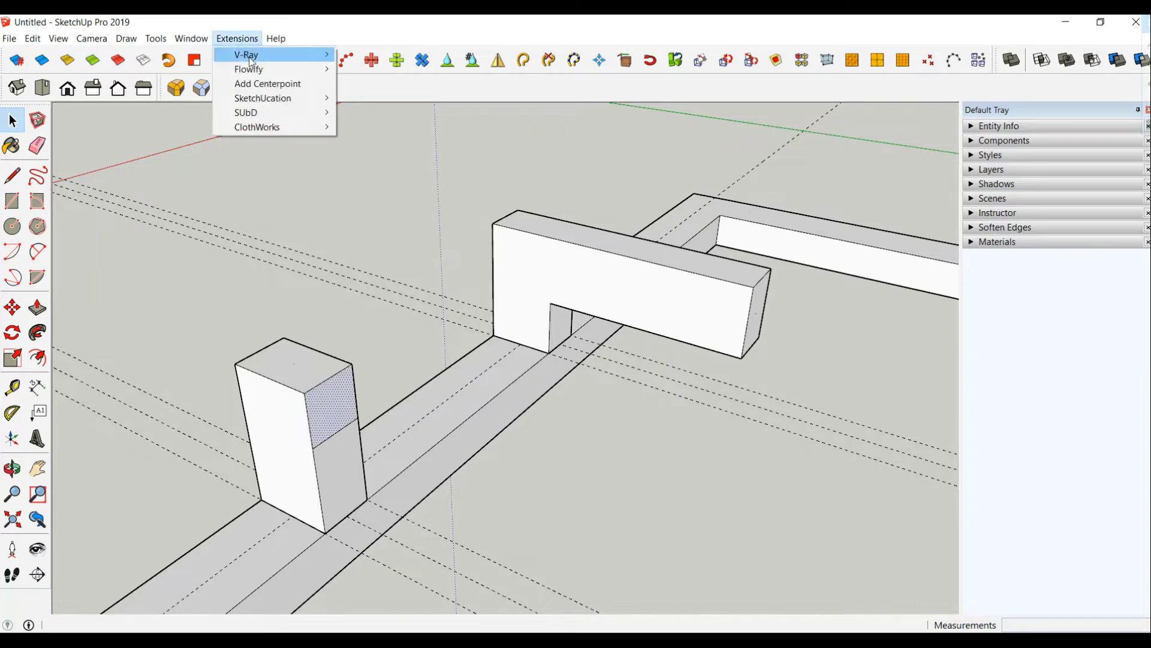
{"action": "left_click", "coordinate": [258, 82]}
Place guide lines 2 cm from the wall base across the first openings.
{"action": "scroll", "coordinate": [233, 287], "scroll_direction": "down", "scroll_amount": 3}
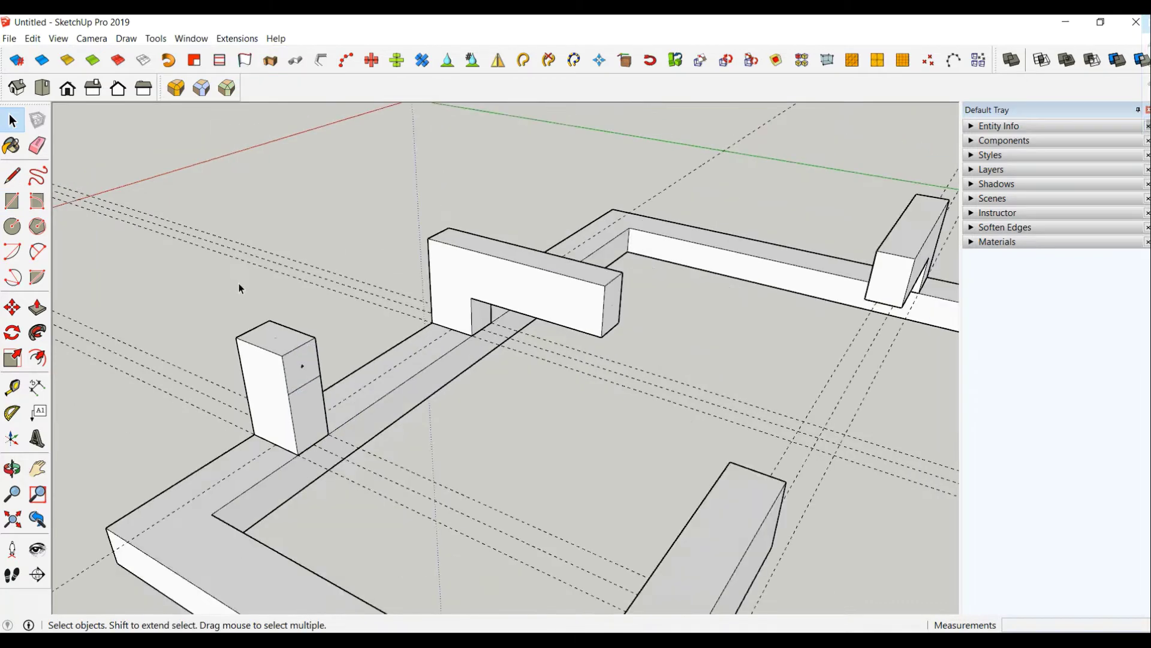
{"action": "mouse_move", "coordinate": [238, 283]}
{"action": "middle_mouse_down"}
{"action": "mouse_move", "coordinate": [429, 424]}
{"action": "mouse_move", "coordinate": [463, 519]}
{"action": "middle_mouse_up"}
{"action": "scroll", "coordinate": [463, 518], "scroll_direction": "up", "scroll_amount": 3}
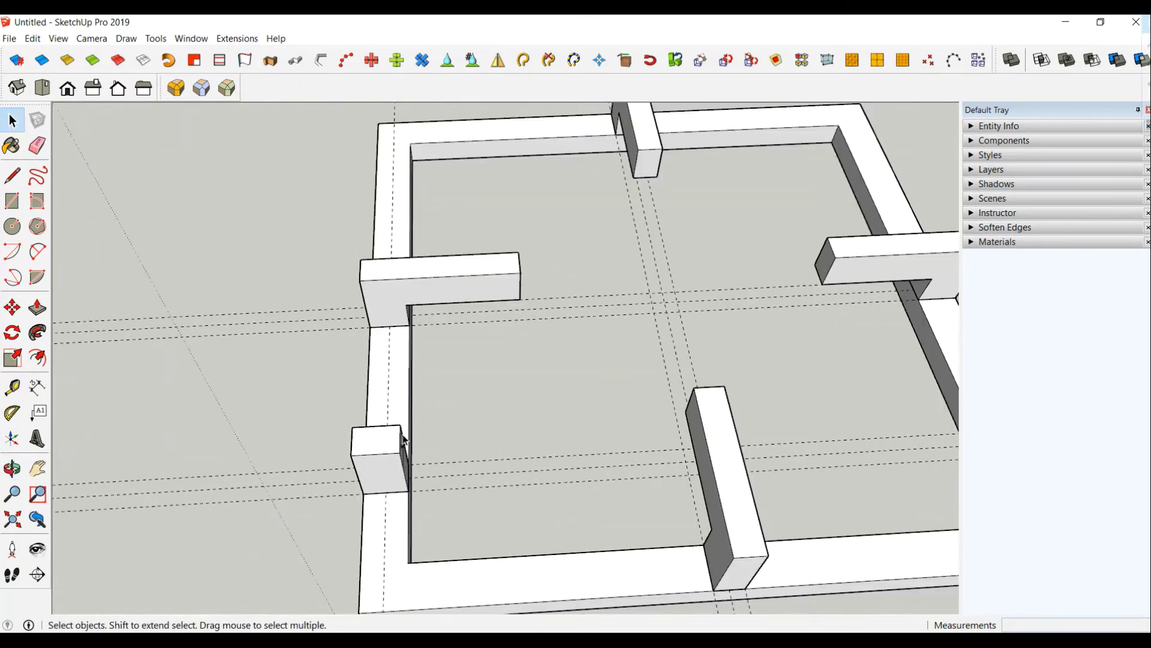
{"action": "scroll", "coordinate": [802, 390], "scroll_direction": "down", "scroll_amount": 3}
{"action": "middle_click_drag", "start_coordinate": [801, 390], "coordinate": [542, 532]}
{"action": "scroll", "coordinate": [542, 532], "scroll_direction": "up", "scroll_amount": 3}
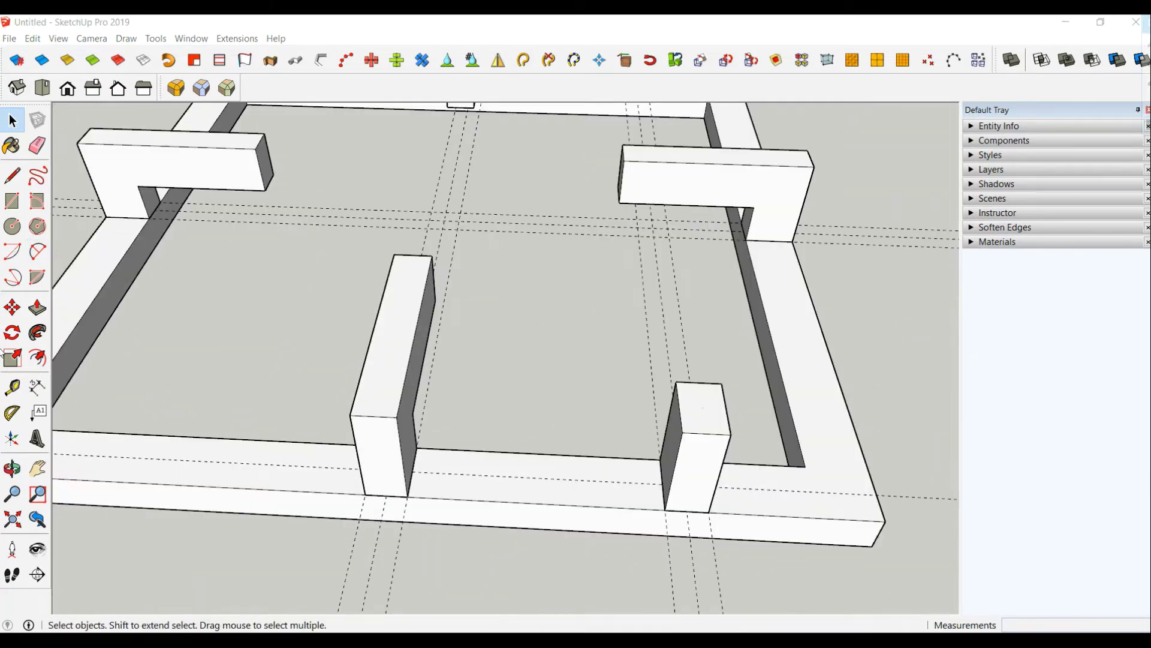
{"action": "left_click", "coordinate": [12, 387]}
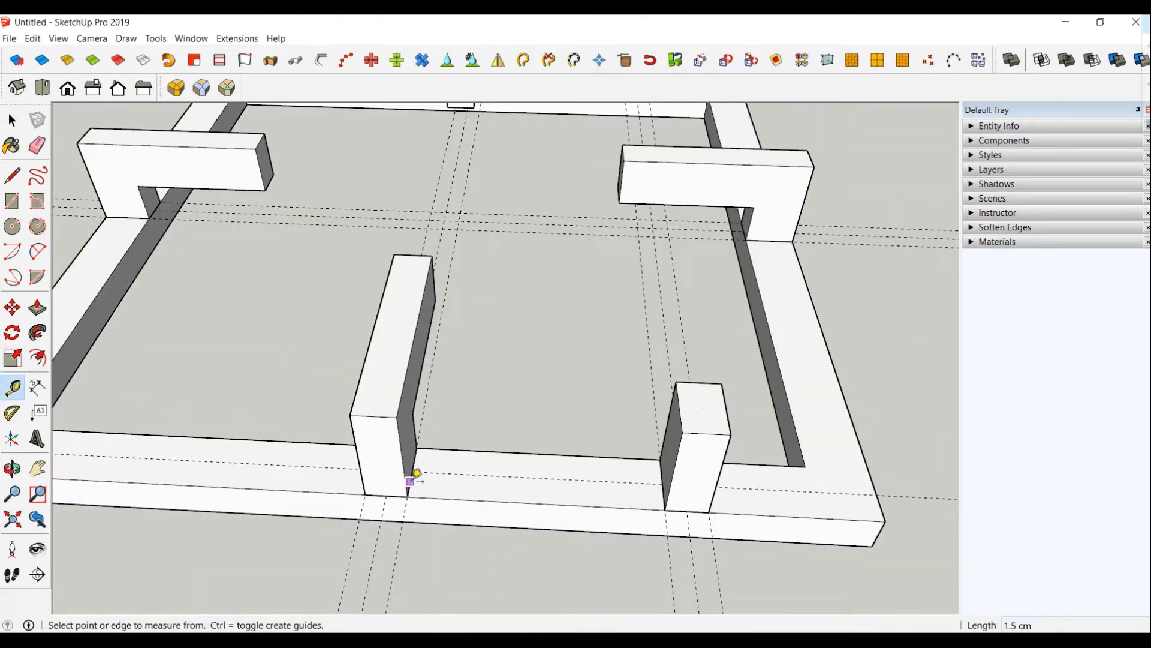
{"action": "left_click", "coordinate": [410, 482]}
{"action": "key", "text": "Return"}
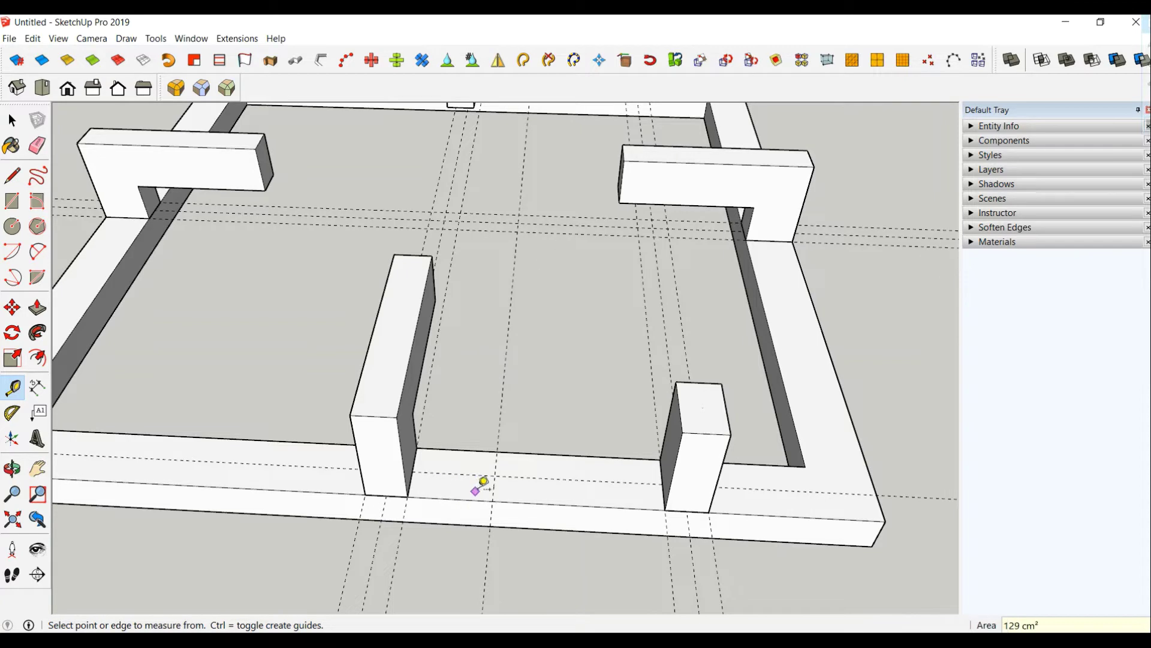
{"action": "left_click", "coordinate": [494, 489]}
{"action": "type", "text": "1"}
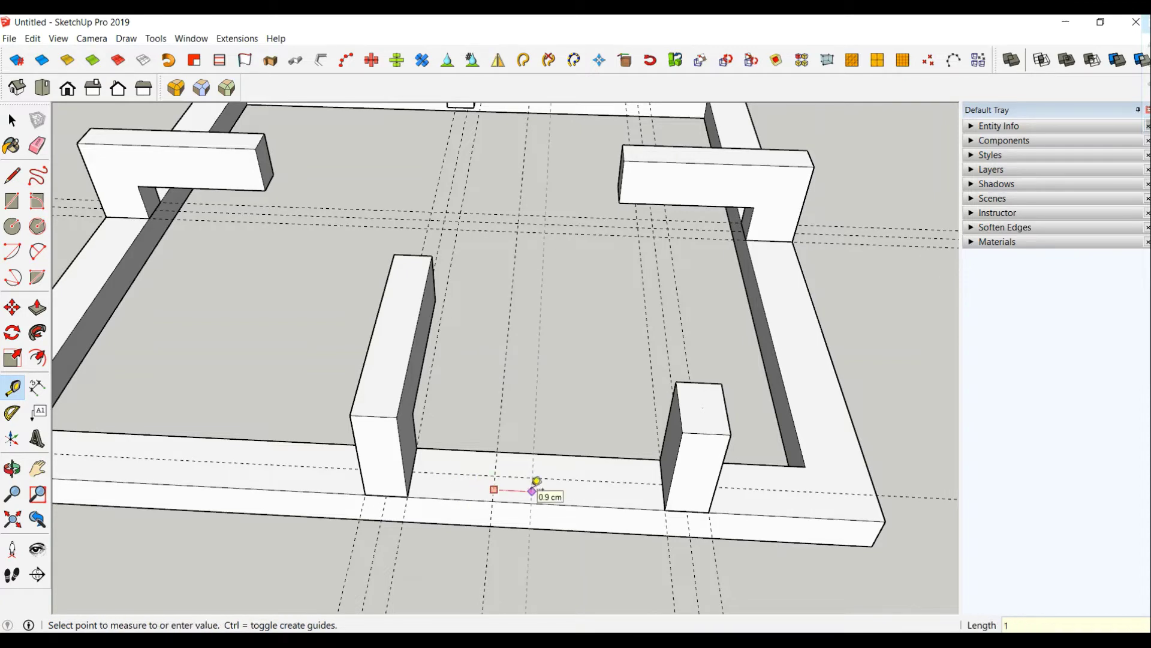
{"action": "key", "text": "Return"}
Add guide lines from the wall's inner corner, 1 cm from the wall.
{"action": "mouse_move", "coordinate": [550, 444]}
{"action": "middle_mouse_down"}
{"action": "mouse_move", "coordinate": [367, 394]}
{"action": "mouse_move", "coordinate": [602, 504]}
{"action": "mouse_move", "coordinate": [589, 519]}
{"action": "middle_mouse_up"}
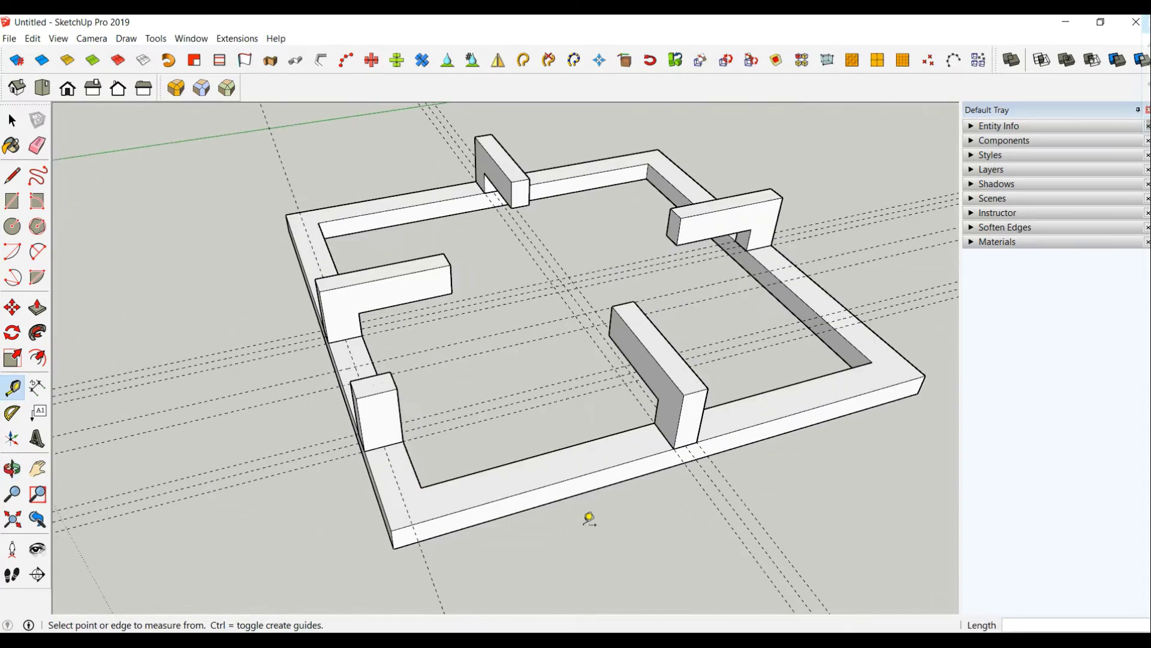
{"action": "scroll", "coordinate": [589, 519], "scroll_direction": "up", "scroll_amount": 4}
{"action": "left_click", "coordinate": [662, 419]}
{"action": "left_click", "coordinate": [712, 382]}
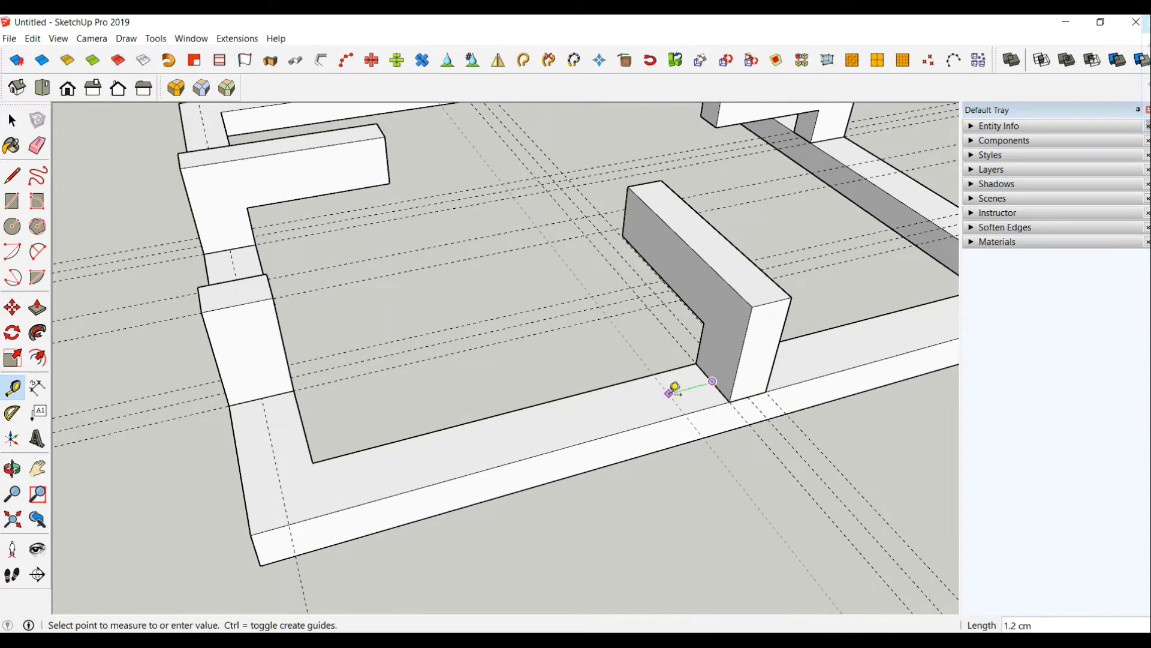
{"action": "type", "text": "2"}
{"action": "key", "text": "Return"}
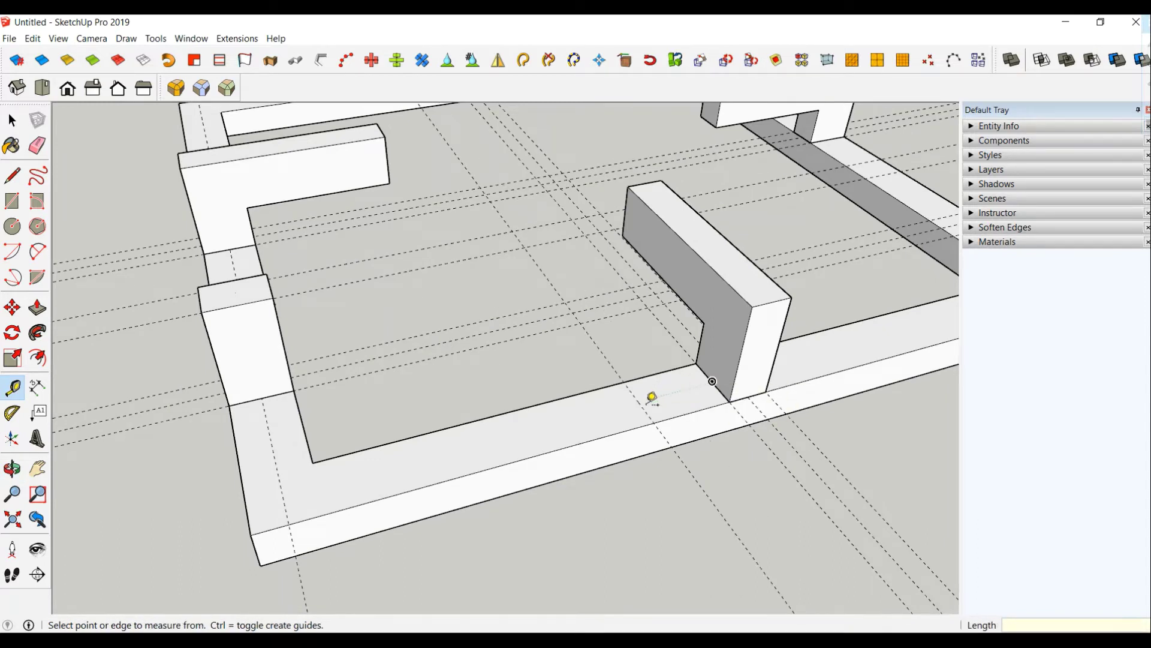
{"action": "left_click", "coordinate": [638, 401]}
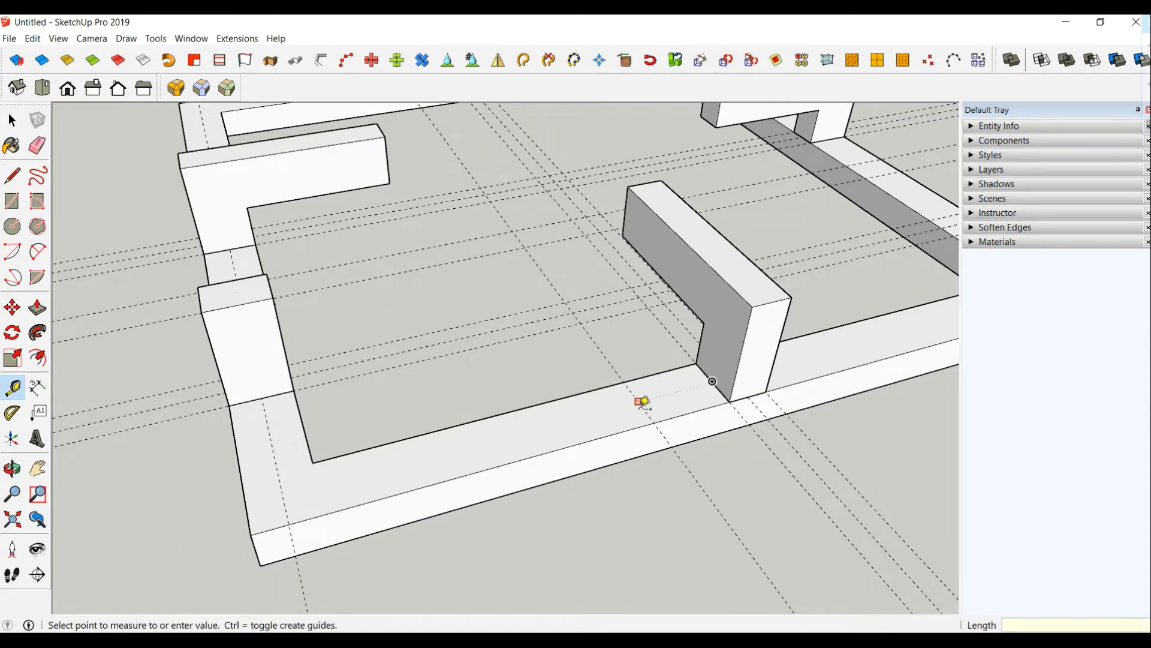
{"action": "left_click", "coordinate": [599, 411]}
{"action": "left_click", "coordinate": [649, 416]}
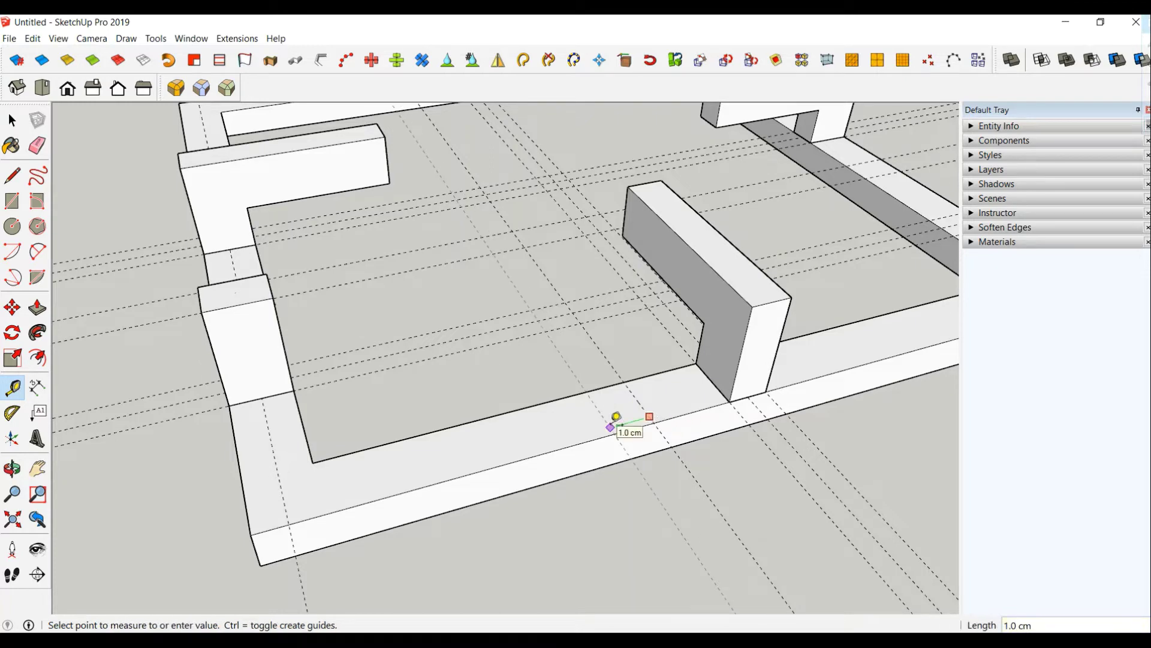
{"action": "key", "text": "Return"}
Place the final guide lines at a 0.5 offset across the remaining openings.
{"action": "middle_click_drag", "start_coordinate": [549, 391], "coordinate": [637, 412]}
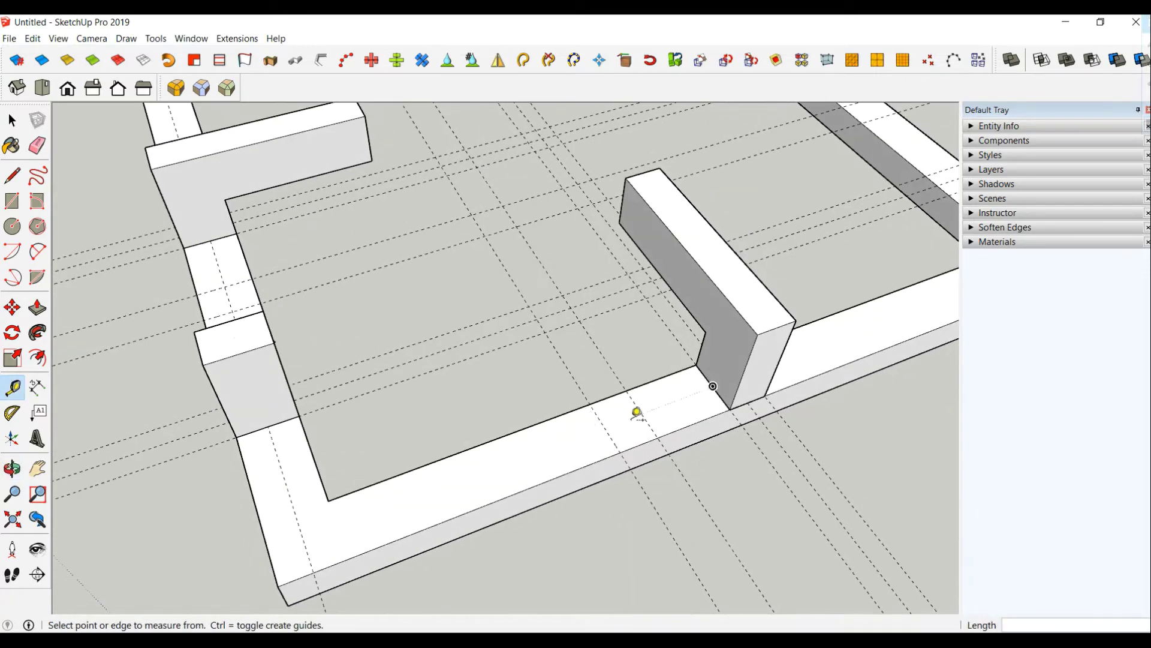
{"action": "scroll", "coordinate": [632, 414], "scroll_direction": "down", "scroll_amount": 5}
{"action": "middle_click_drag", "start_coordinate": [550, 408], "coordinate": [547, 458]}
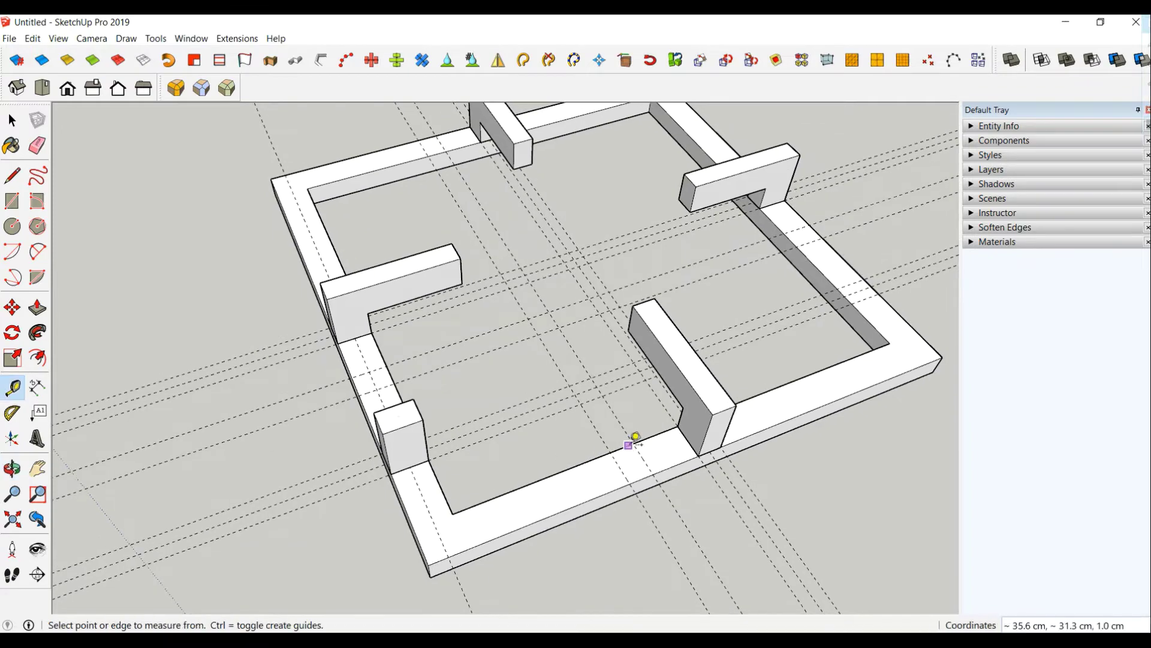
{"action": "scroll", "coordinate": [635, 442], "scroll_direction": "up", "scroll_amount": 3}
{"action": "scroll", "coordinate": [611, 459], "scroll_direction": "up", "scroll_amount": 3}
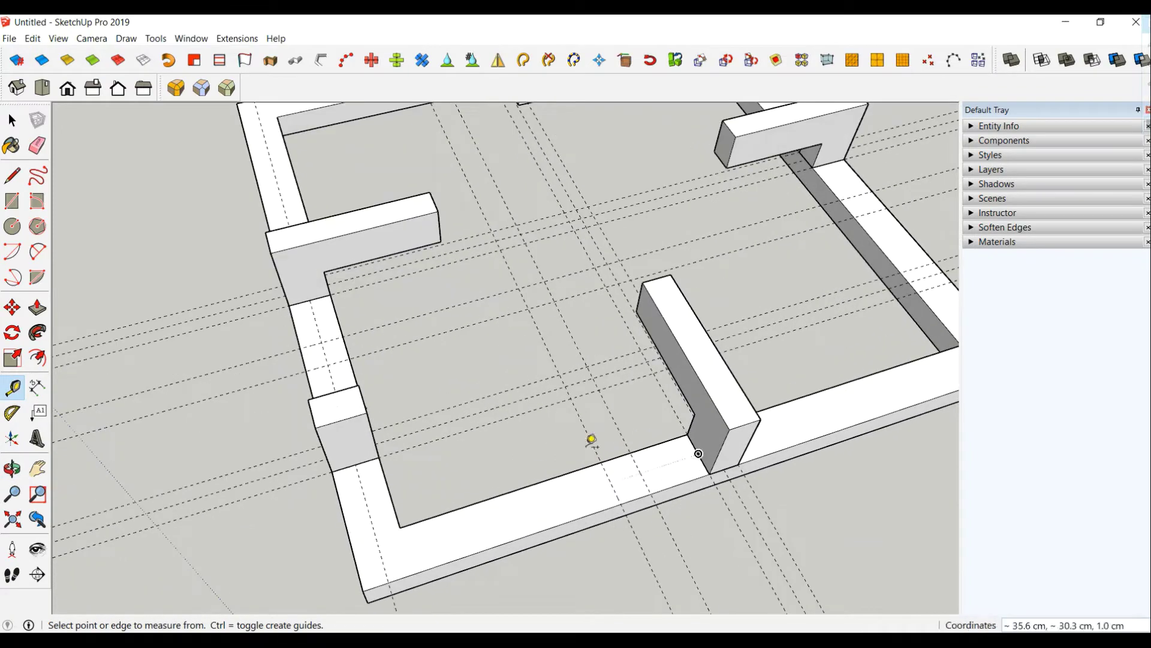
{"action": "middle_click_drag", "start_coordinate": [591, 437], "coordinate": [722, 414]}
{"action": "scroll", "coordinate": [722, 414], "scroll_direction": "down", "scroll_amount": 3}
{"action": "scroll", "coordinate": [689, 398], "scroll_direction": "up", "scroll_amount": 3}
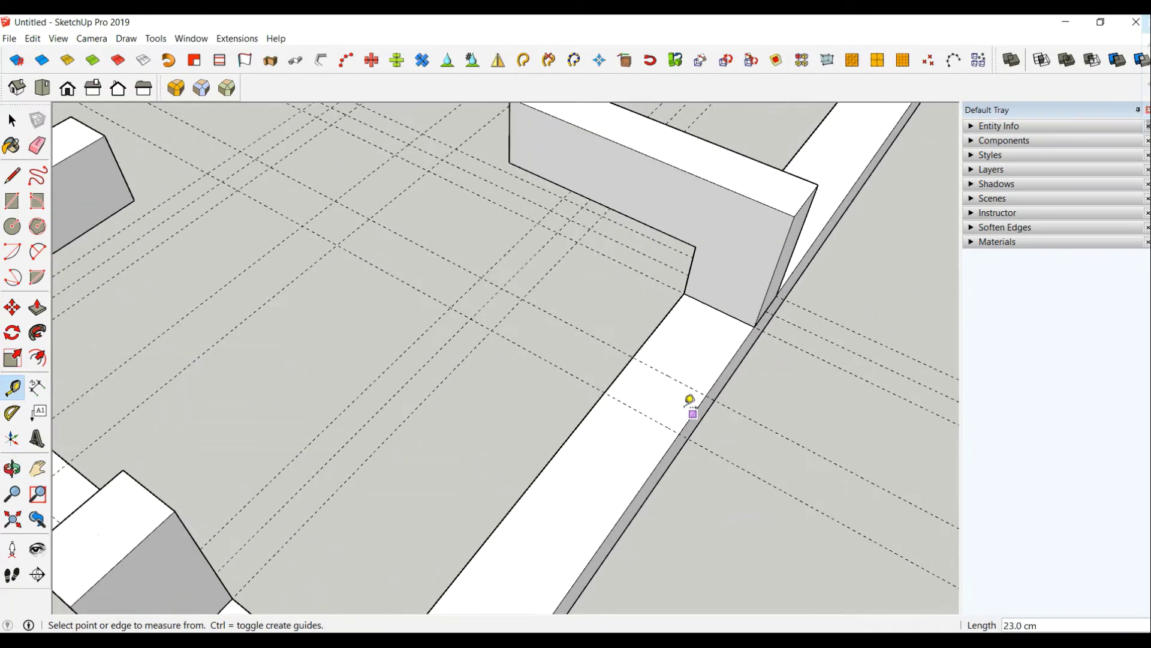
{"action": "scroll", "coordinate": [689, 398], "scroll_direction": "down", "scroll_amount": 2}
{"action": "scroll", "coordinate": [689, 399], "scroll_direction": "up", "scroll_amount": 2}
{"action": "left_click", "coordinate": [683, 388]}
{"action": "type", "text": "0.5"}
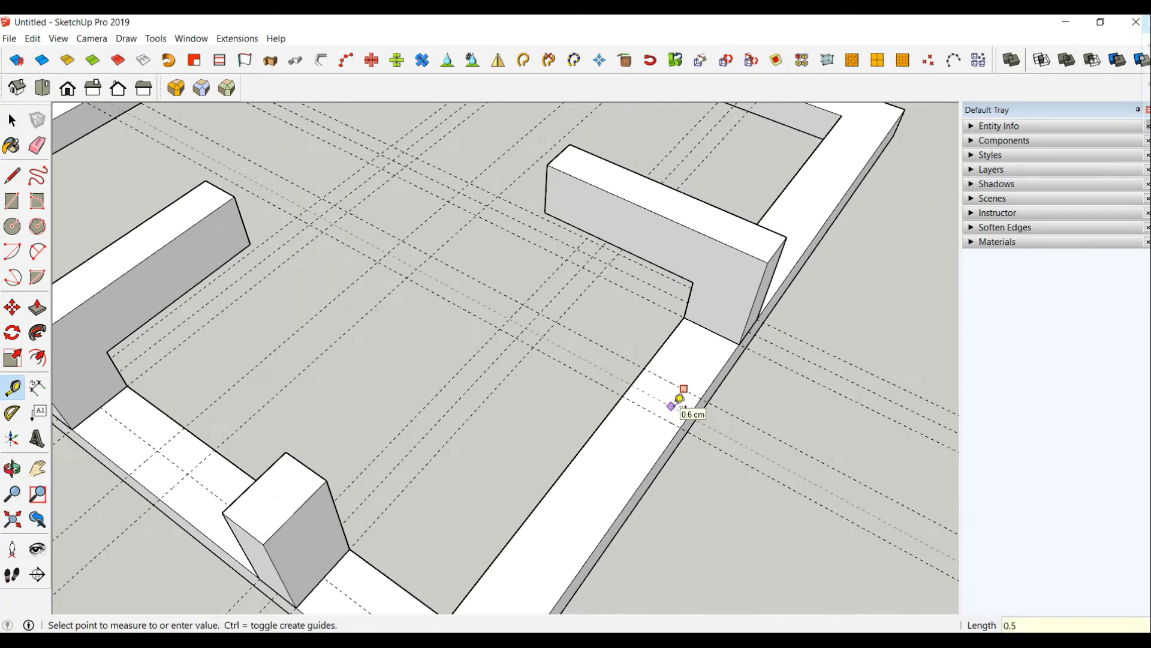
{"action": "key", "text": "Return"}
{"action": "left_click", "coordinate": [145, 460]}
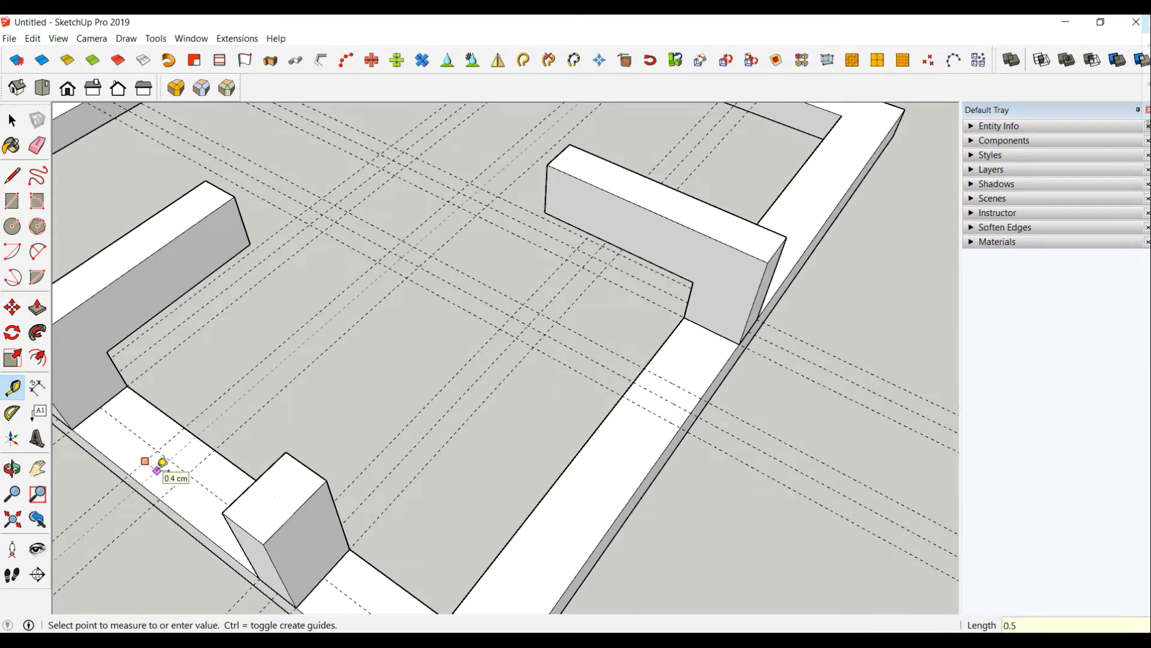
{"action": "key", "text": "Return"}
{"action": "mouse_move", "coordinate": [175, 469]}
{"action": "middle_mouse_down"}
{"action": "mouse_move", "coordinate": [110, 393]}
{"action": "mouse_move", "coordinate": [489, 358]}
{"action": "mouse_move", "coordinate": [456, 360]}
{"action": "middle_mouse_up"}
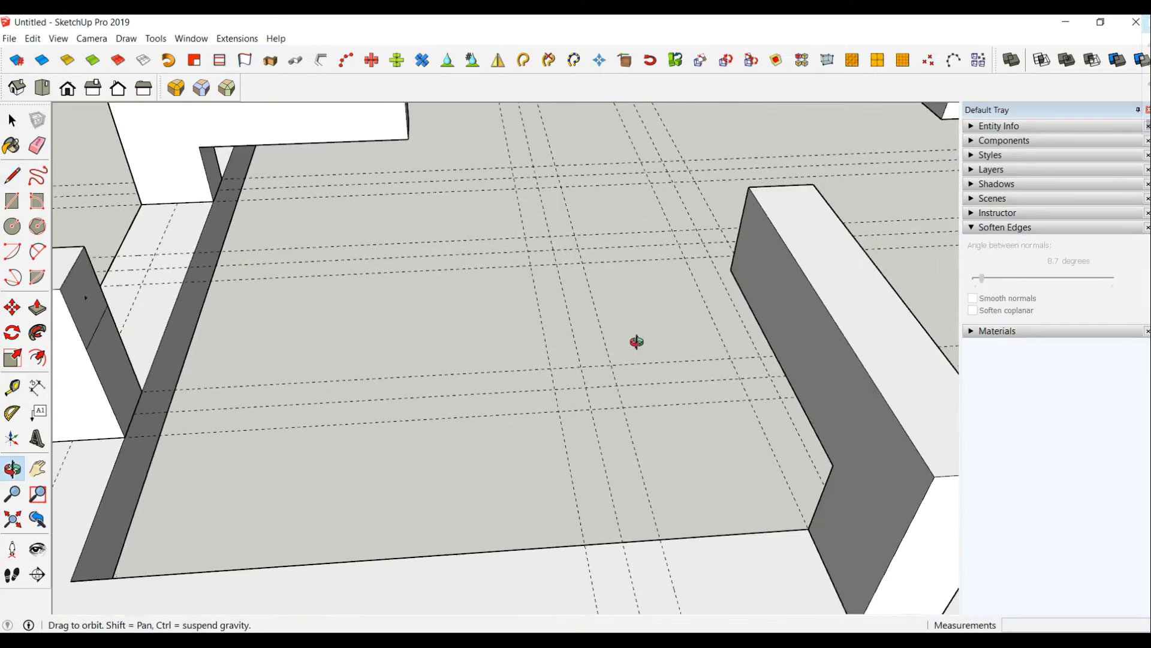
Draw a vertical helper line 2 long from a guide crossing.
{"action": "left_click", "coordinate": [12, 176]}
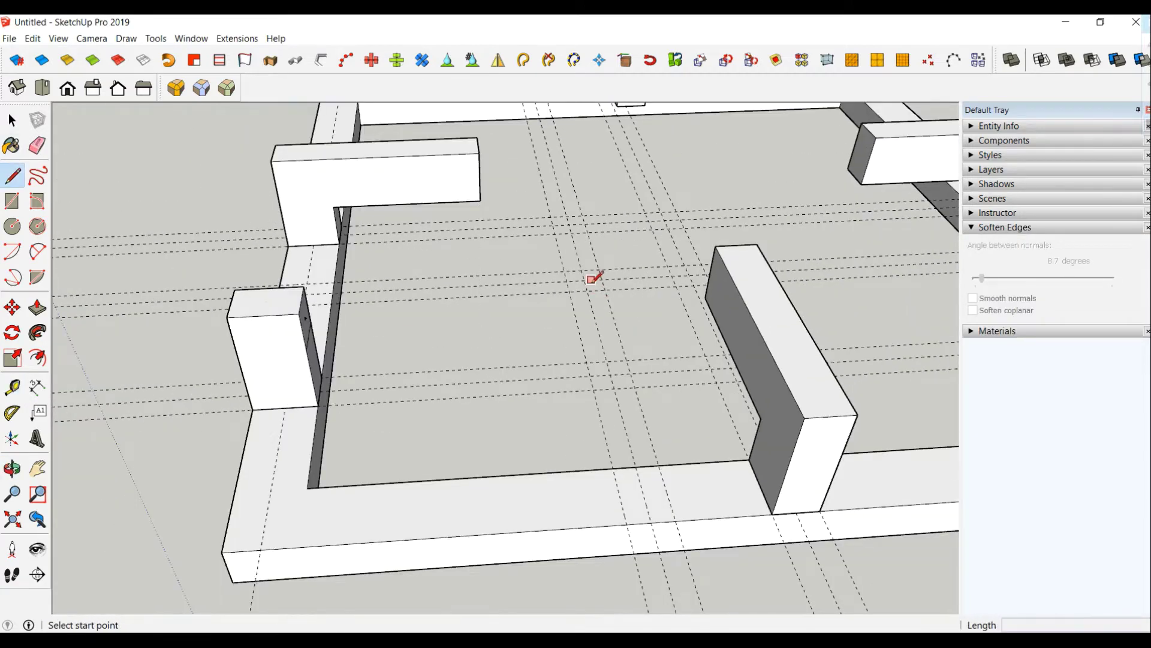
{"action": "left_click", "coordinate": [584, 279]}
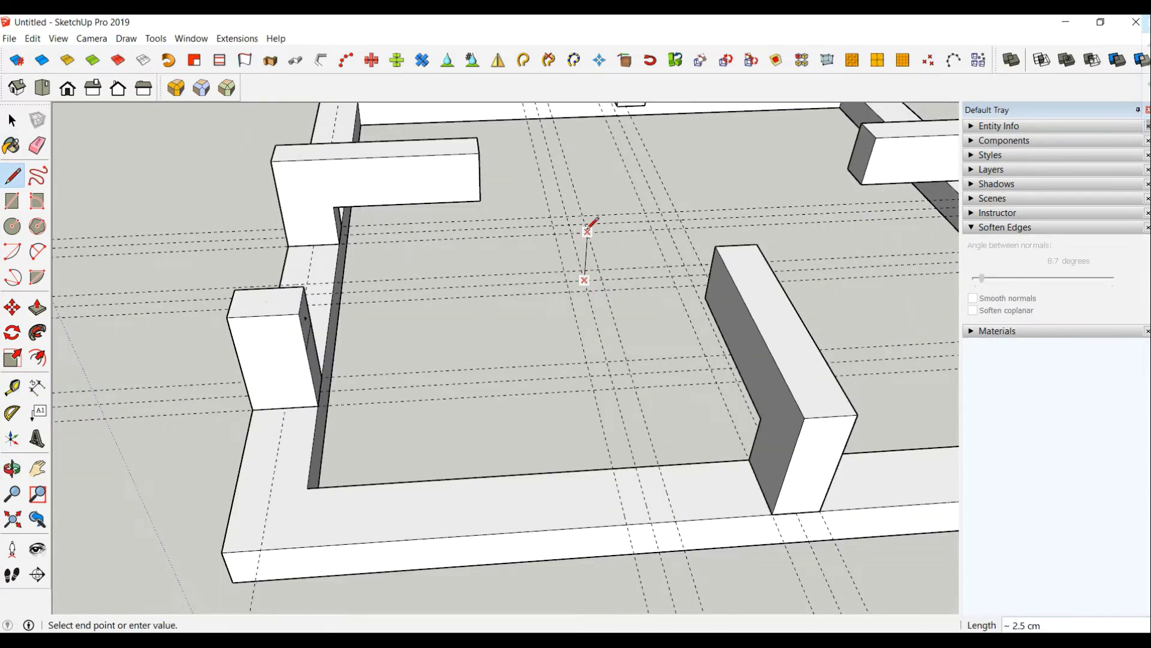
{"action": "mouse_move", "coordinate": [588, 230]}
{"action": "middle_mouse_down"}
{"action": "mouse_move", "coordinate": [502, 240]}
{"action": "mouse_move", "coordinate": [643, 234]}
{"action": "middle_mouse_up"}
{"action": "type", "text": "2"}
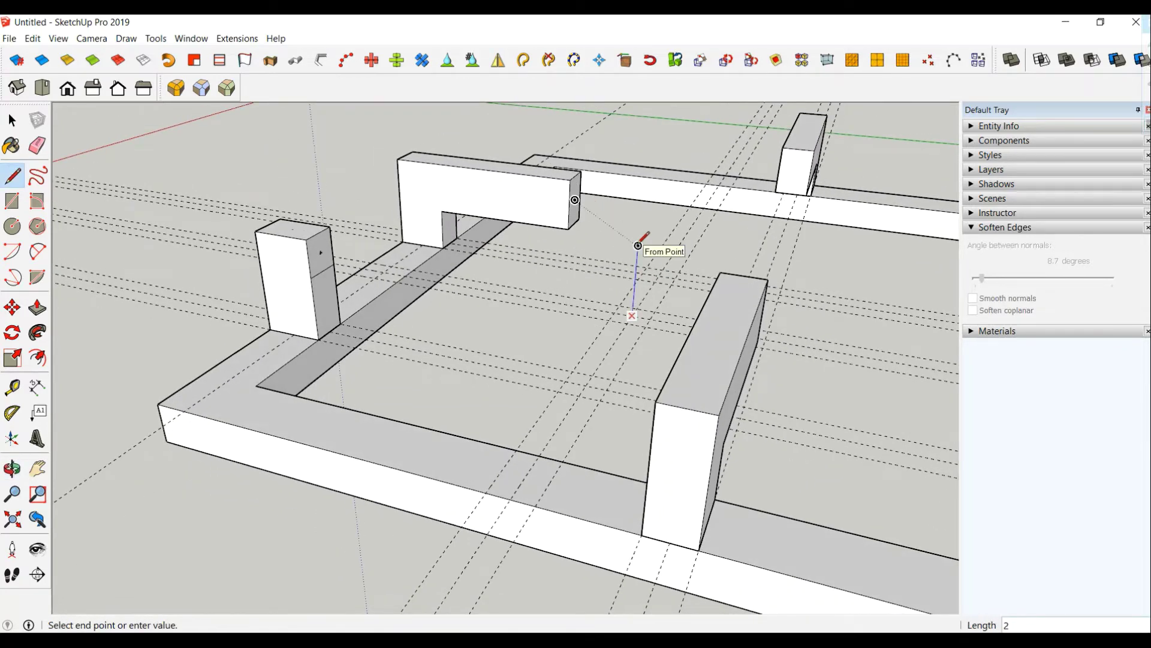
{"action": "key", "text": "Return"}
{"action": "key", "text": "Escape"}
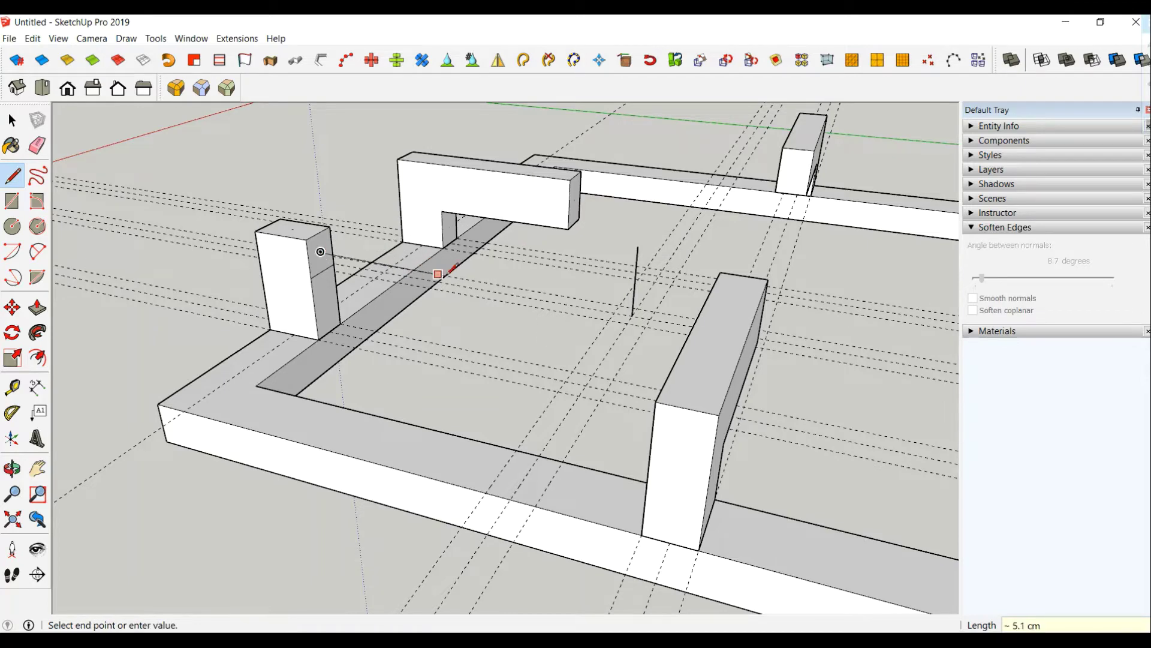
Select the two bent path segments and join them into one curve.
{"action": "mouse_move", "coordinate": [476, 279]}
{"action": "middle_mouse_down"}
{"action": "mouse_move", "coordinate": [478, 342]}
{"action": "mouse_move", "coordinate": [509, 343]}
{"action": "middle_mouse_up"}
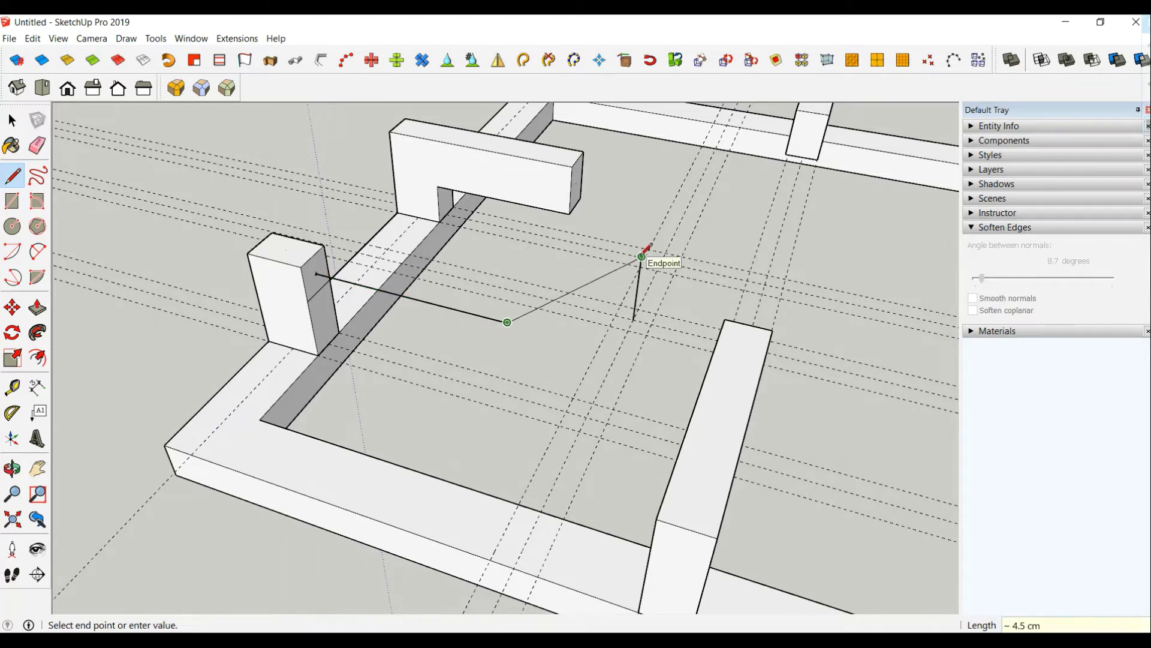
{"action": "middle_click_drag", "start_coordinate": [648, 277], "coordinate": [570, 283]}
{"action": "left_click", "coordinate": [12, 120]}
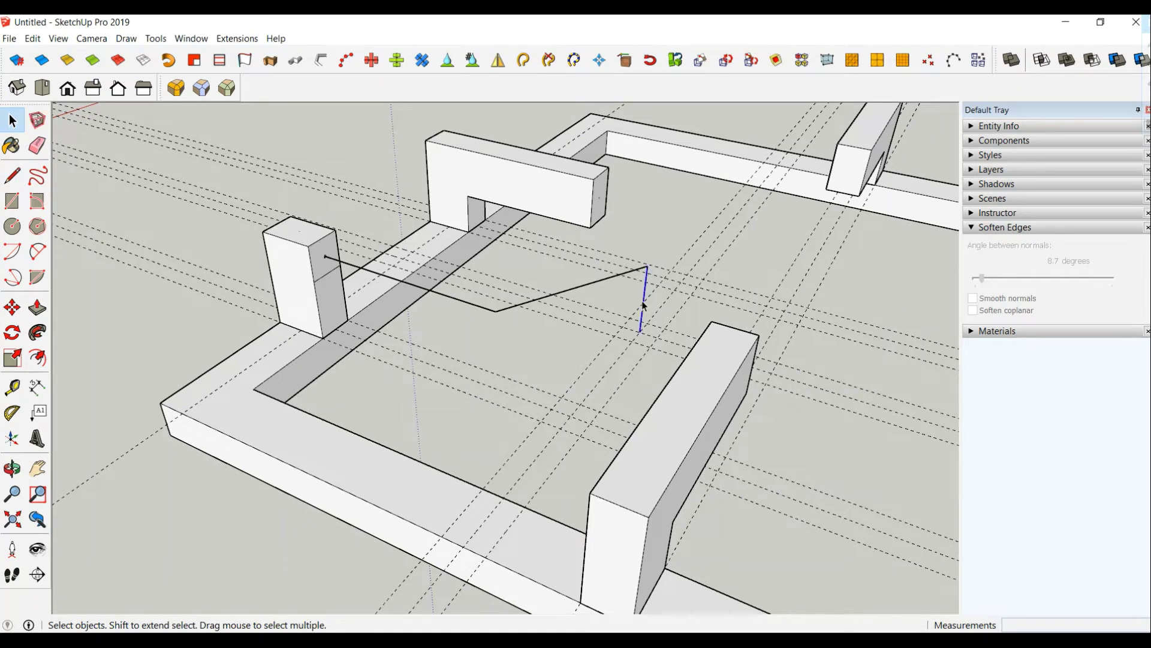
{"action": "left_click", "coordinate": [504, 309]}
{"action": "left_click", "coordinate": [482, 308], "text": "shift"}
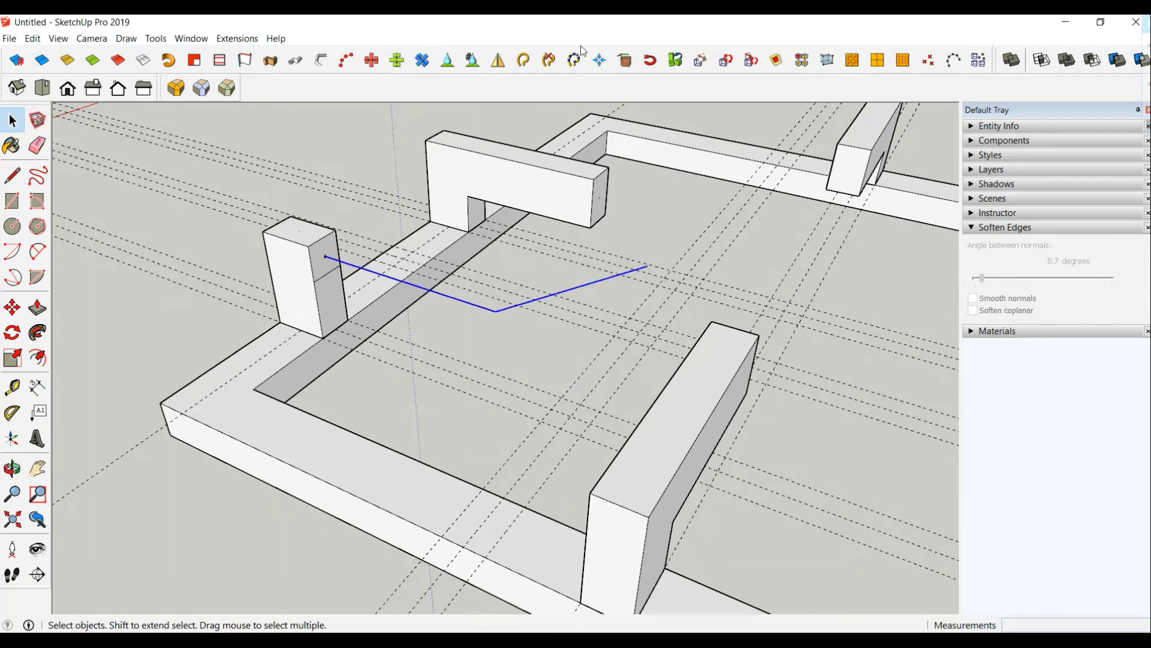
{"action": "left_click", "coordinate": [529, 66]}
Sweep the left block's end face along the bent path with Follow Me.
{"action": "left_click", "coordinate": [37, 333]}
{"action": "left_click", "coordinate": [324, 260]}
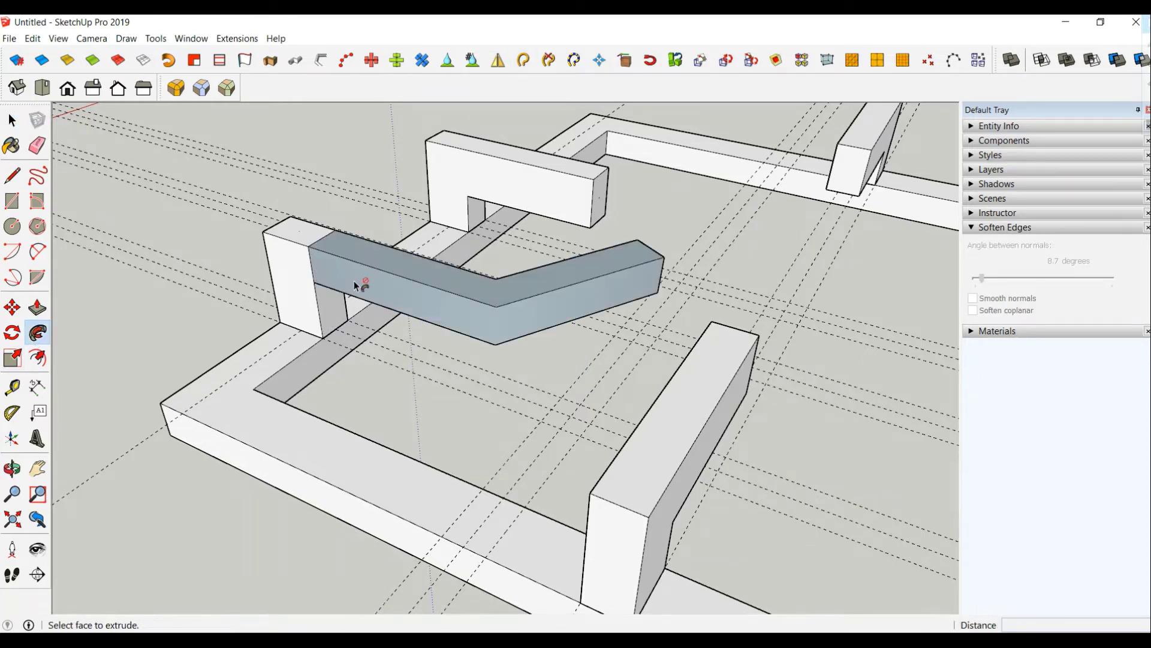
{"action": "middle_click_drag", "start_coordinate": [362, 283], "coordinate": [385, 282]}
{"action": "left_click", "coordinate": [12, 120]}
Orient the new wall's faces consistently and erase the leftover seam edge.
{"action": "left_click", "coordinate": [283, 328]}
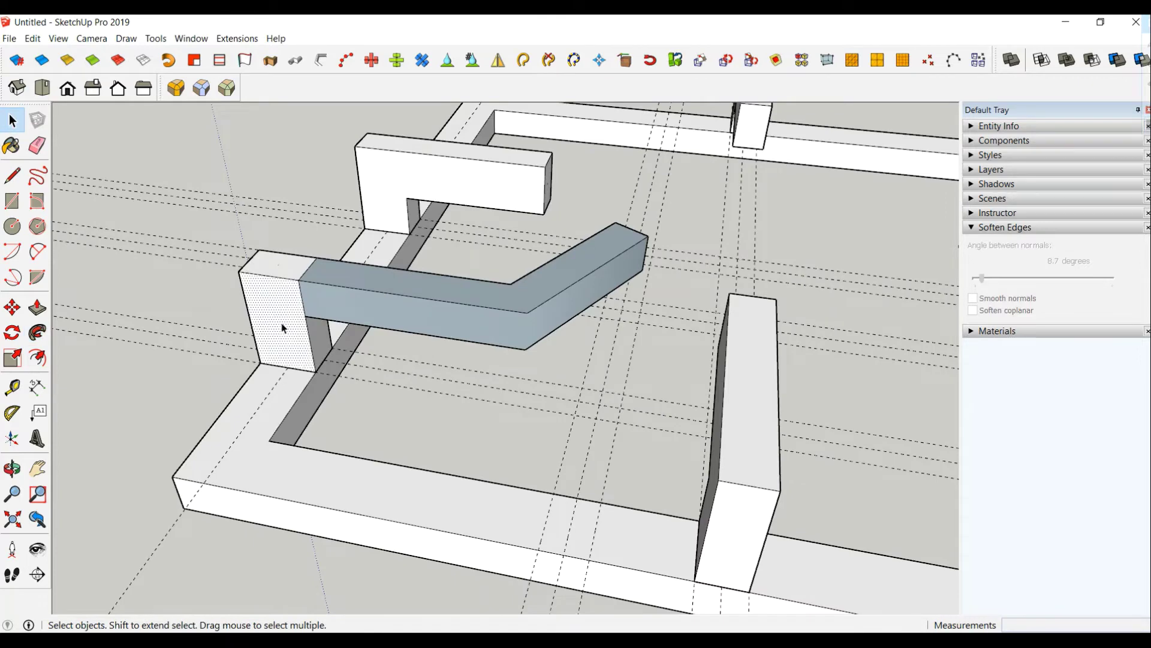
{"action": "right_click", "coordinate": [283, 328]}
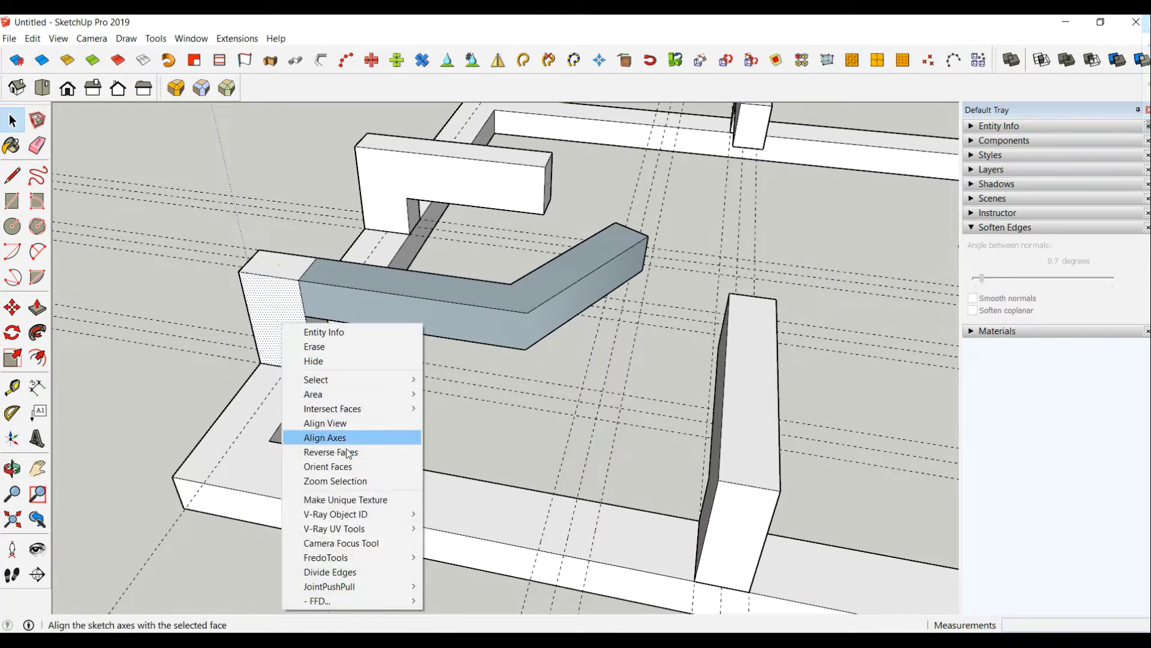
{"action": "left_click", "coordinate": [344, 467]}
{"action": "left_click", "coordinate": [344, 300]}
{"action": "middle_click_drag", "start_coordinate": [344, 300], "coordinate": [211, 330]}
{"action": "left_click", "coordinate": [211, 330]}
{"action": "left_click", "coordinate": [37, 145]}
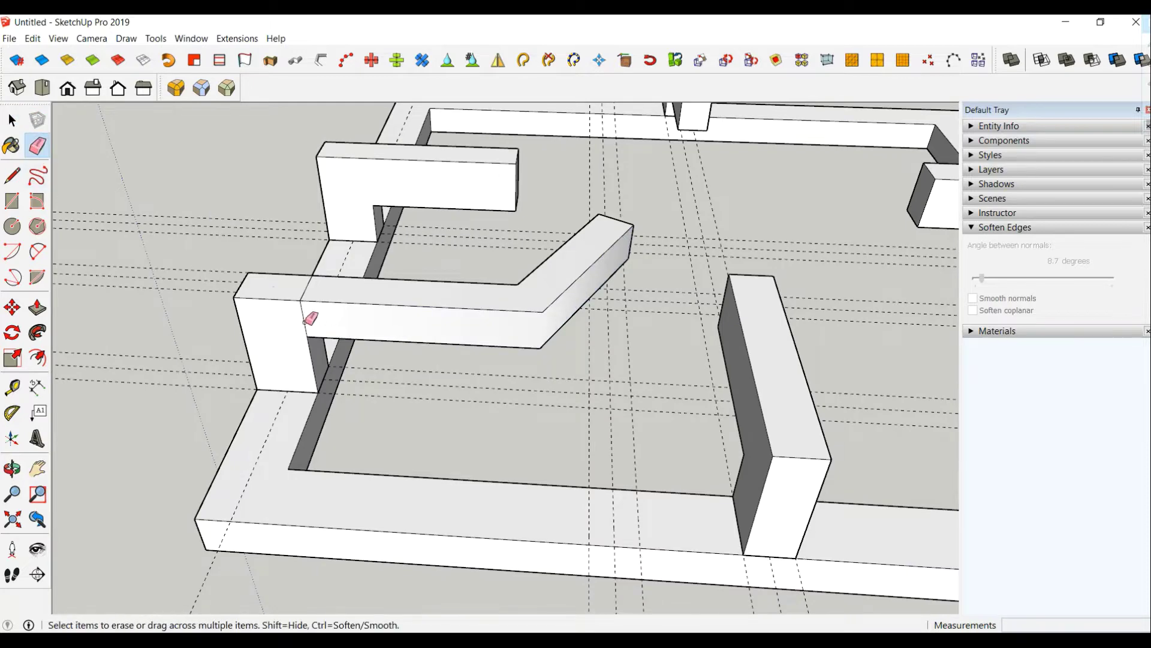
{"action": "mouse_move", "coordinate": [197, 289]}
{"action": "middle_mouse_down"}
{"action": "mouse_move", "coordinate": [792, 300]}
{"action": "mouse_move", "coordinate": [642, 322]}
{"action": "mouse_move", "coordinate": [632, 347]}
{"action": "mouse_move", "coordinate": [483, 334]}
{"action": "middle_mouse_up"}
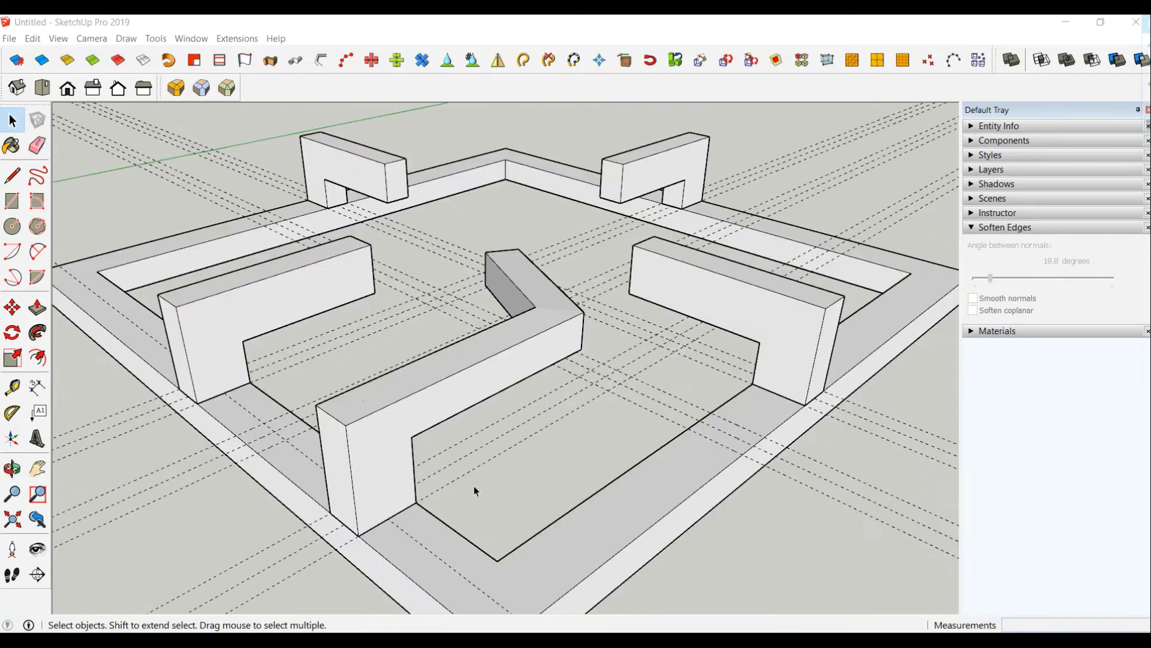
{"action": "mouse_move", "coordinate": [473, 490]}
{"action": "middle_mouse_down"}
{"action": "mouse_move", "coordinate": [360, 378]}
{"action": "mouse_move", "coordinate": [774, 454]}
{"action": "mouse_move", "coordinate": [478, 331]}
{"action": "mouse_move", "coordinate": [502, 346]}
{"action": "mouse_move", "coordinate": [512, 386]}
{"action": "mouse_move", "coordinate": [506, 460]}
{"action": "mouse_move", "coordinate": [550, 442]}
{"action": "middle_mouse_up"}
Group the whole angled wall, then convert the group into a component.
{"action": "triple_click", "coordinate": [546, 417]}
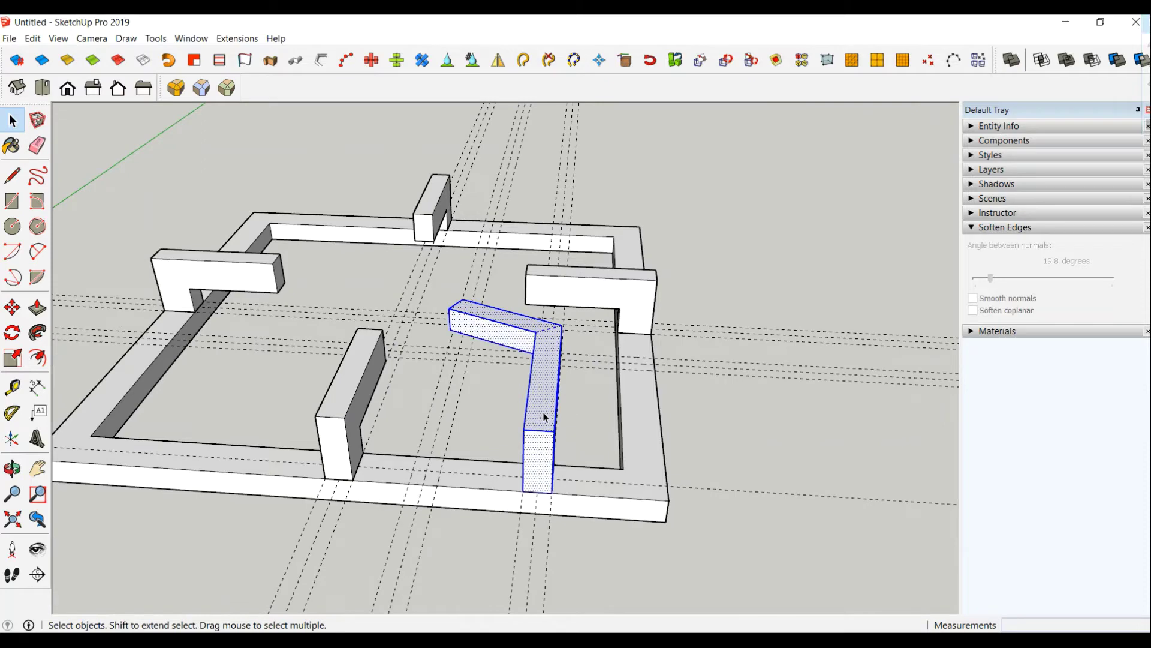
{"action": "right_click", "coordinate": [545, 414]}
{"action": "left_click", "coordinate": [592, 207]}
{"action": "right_click", "coordinate": [539, 379]}
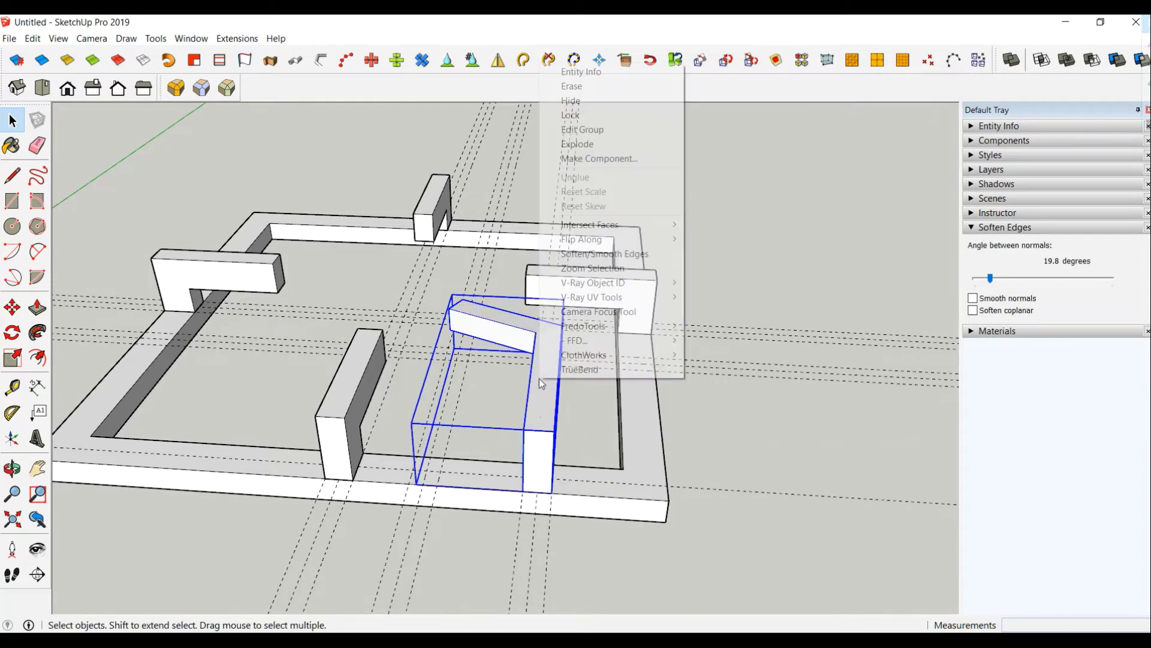
{"action": "left_click", "coordinate": [600, 159]}
{"action": "left_click", "coordinate": [473, 487]}
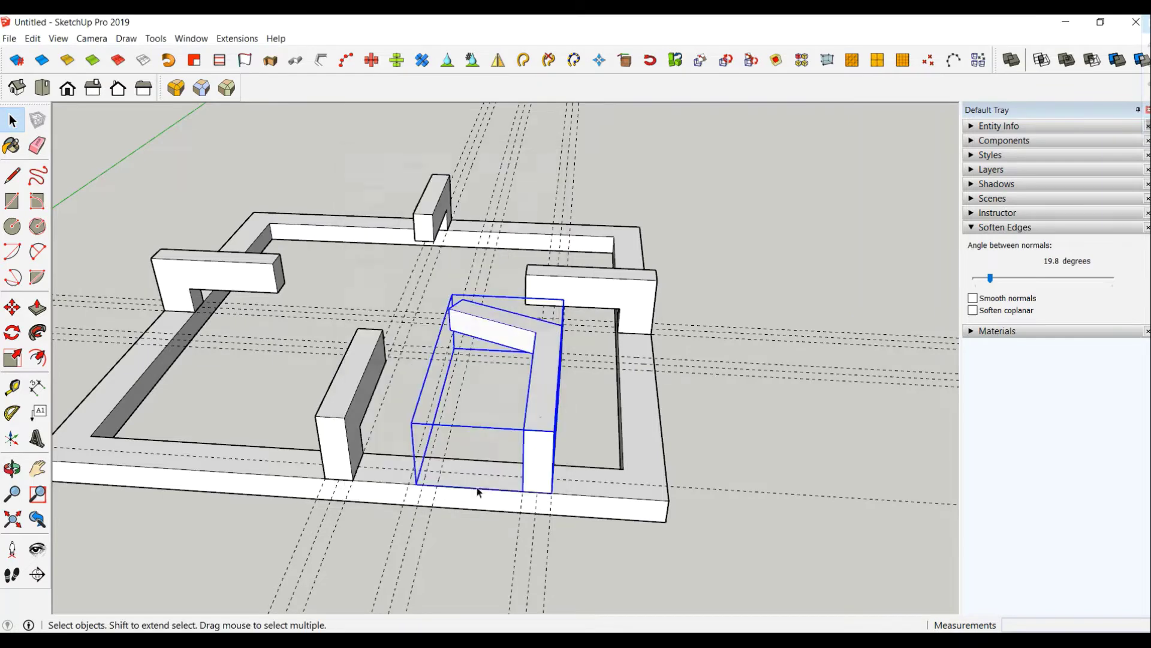
{"action": "mouse_move", "coordinate": [478, 491]}
{"action": "middle_mouse_down"}
{"action": "mouse_move", "coordinate": [637, 404]}
{"action": "mouse_move", "coordinate": [420, 524]}
{"action": "middle_mouse_up"}
Place a guide line offset 1 from the front inner edge of the frame.
{"action": "key", "text": "t"}
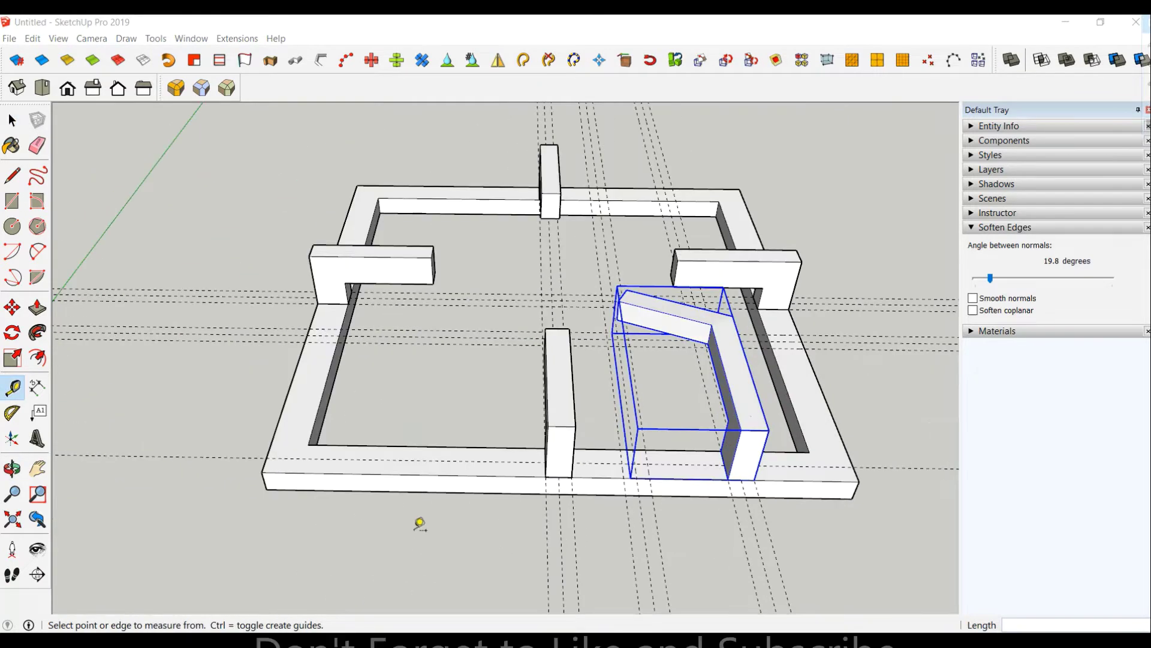
{"action": "scroll", "coordinate": [420, 524], "scroll_direction": "up", "scroll_amount": 3}
{"action": "left_click", "coordinate": [224, 413]}
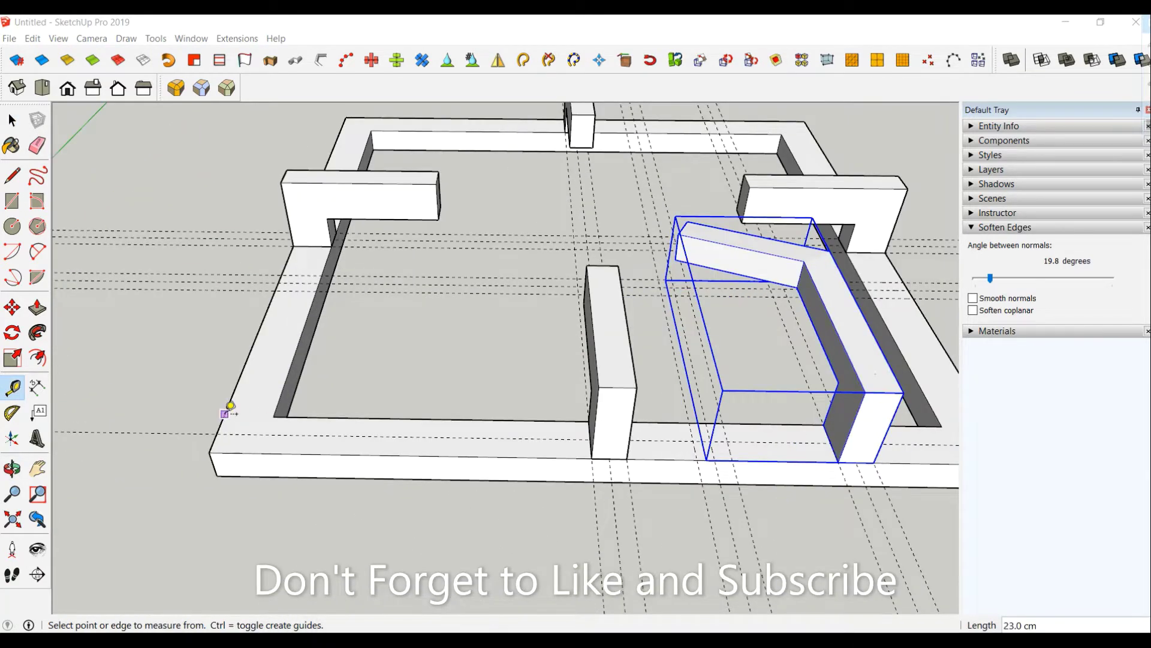
{"action": "type", "text": "4"}
{"action": "key", "text": "Return"}
{"action": "left_click", "coordinate": [360, 426]}
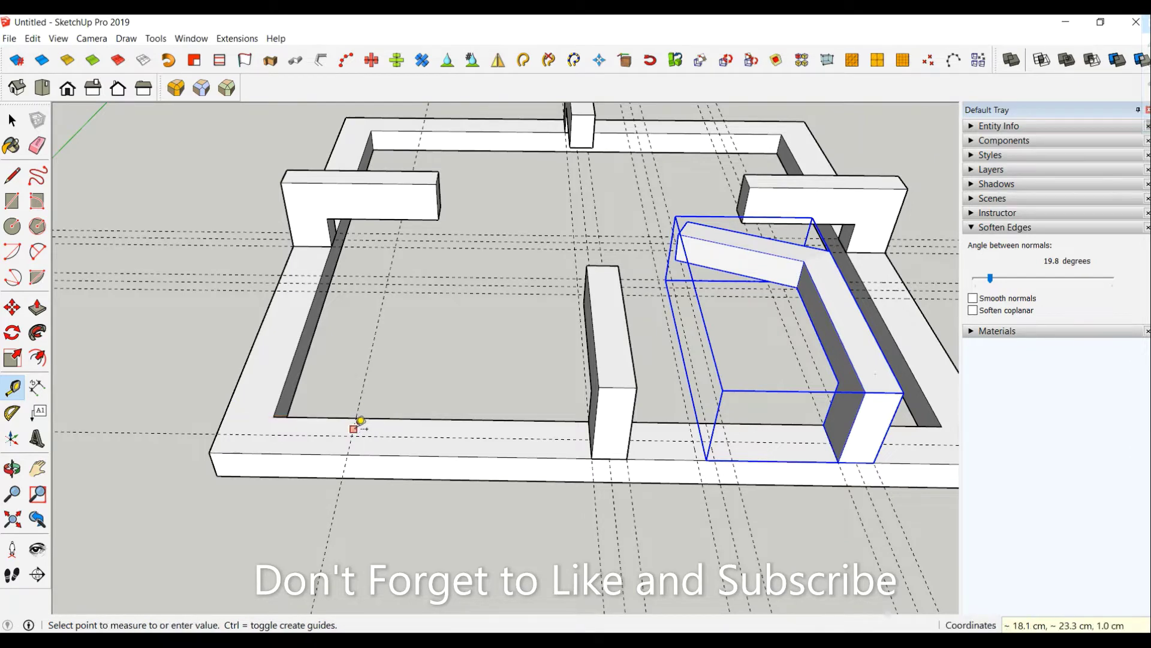
{"action": "key", "text": "Return"}
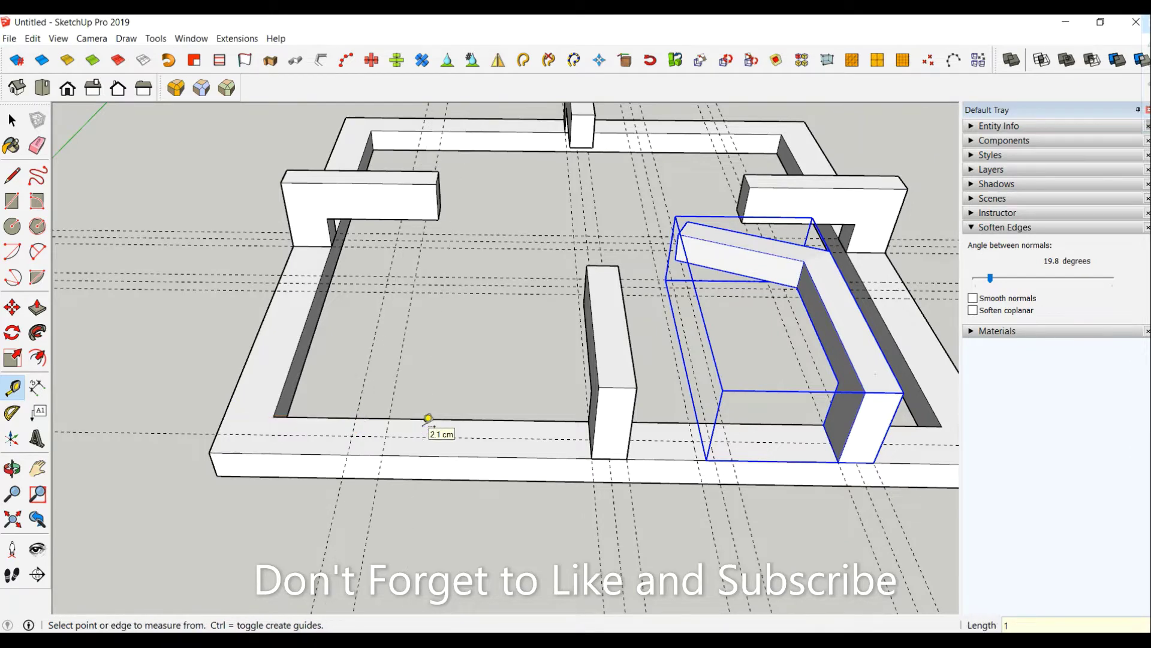
{"action": "mouse_move", "coordinate": [360, 425]}
{"action": "middle_mouse_down"}
{"action": "mouse_move", "coordinate": [458, 416]}
{"action": "mouse_move", "coordinate": [445, 430]}
{"action": "mouse_move", "coordinate": [452, 413]}
{"action": "middle_mouse_up"}
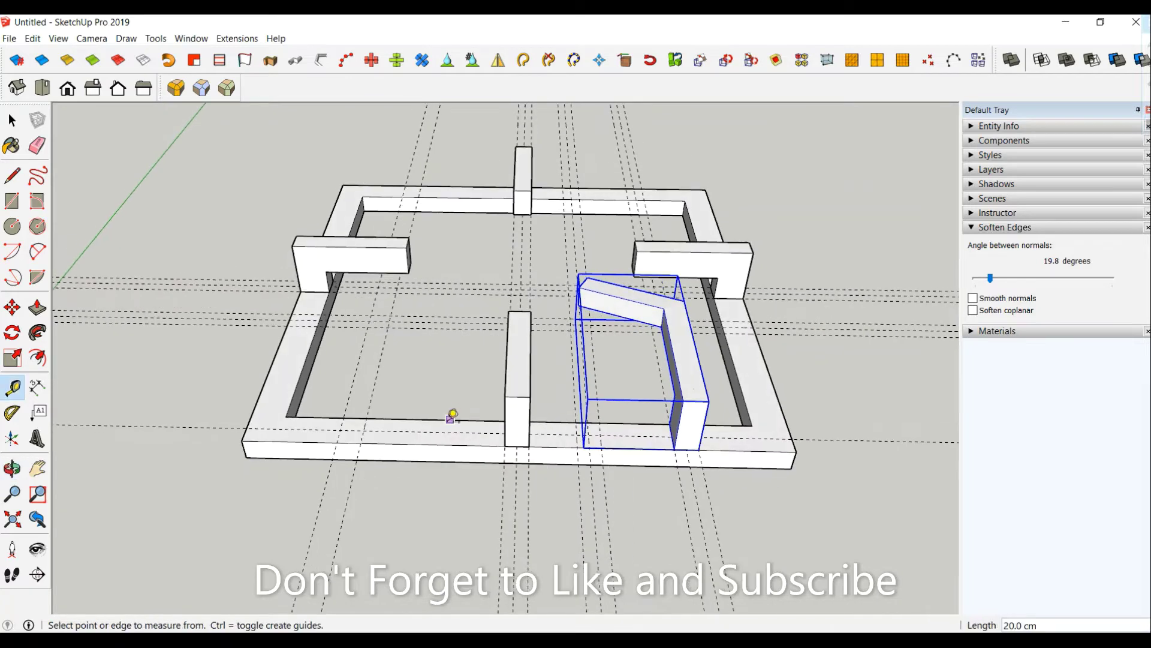
{"action": "left_click", "coordinate": [12, 120]}
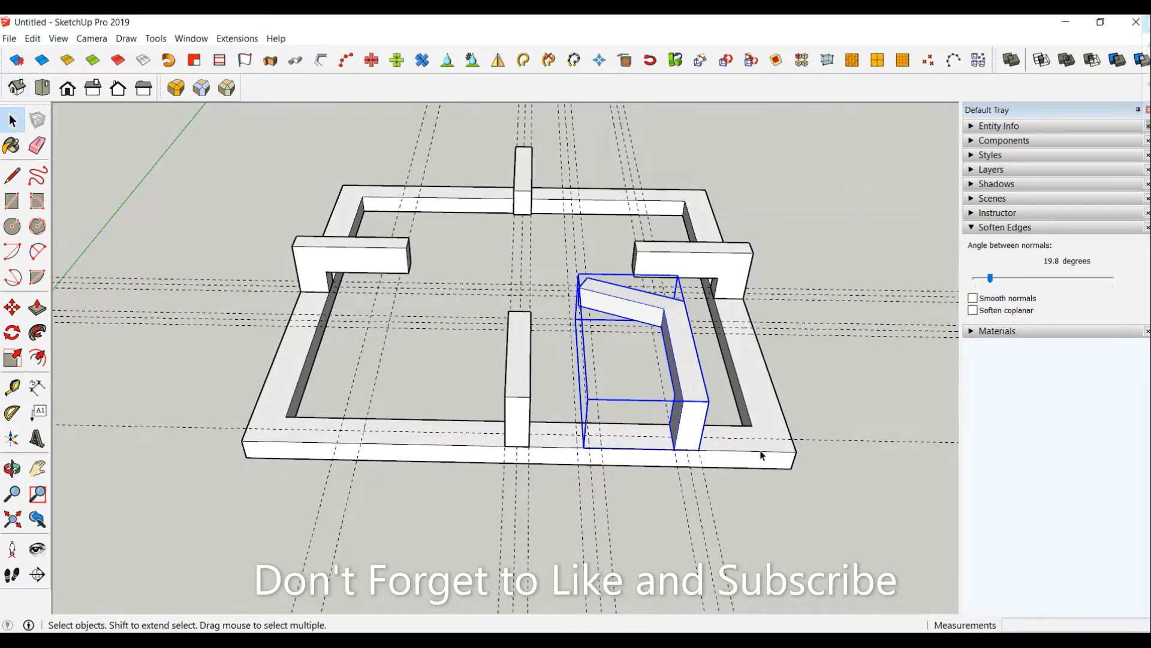
{"action": "mouse_move", "coordinate": [714, 429]}
{"action": "middle_mouse_down"}
{"action": "mouse_move", "coordinate": [706, 403]}
{"action": "mouse_move", "coordinate": [391, 397]}
{"action": "middle_mouse_up"}
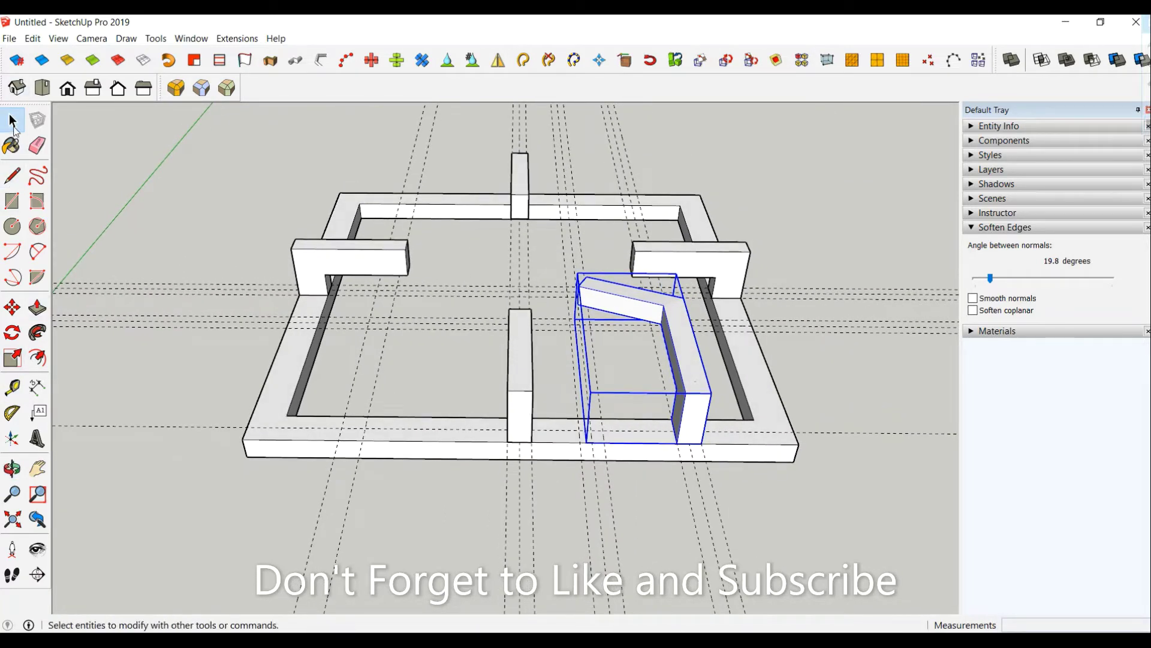
Copy the bent wall to the left side, mirror it, and move it into place.
{"action": "left_click", "coordinate": [12, 307]}
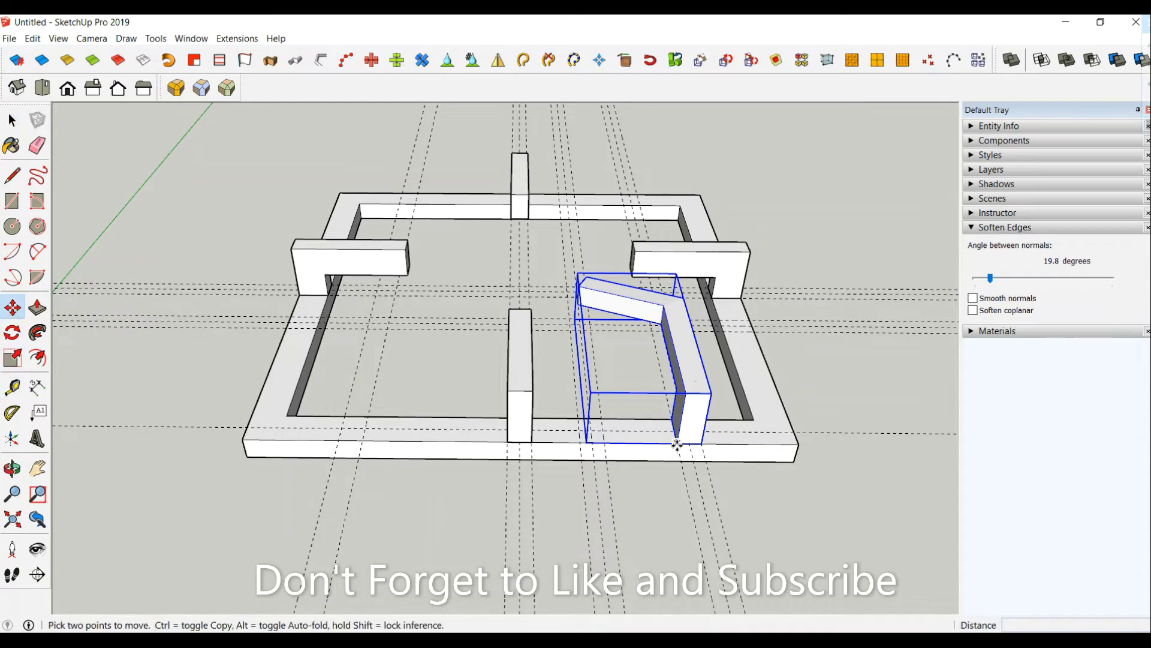
{"action": "left_click", "coordinate": [703, 445], "text": "ctrl"}
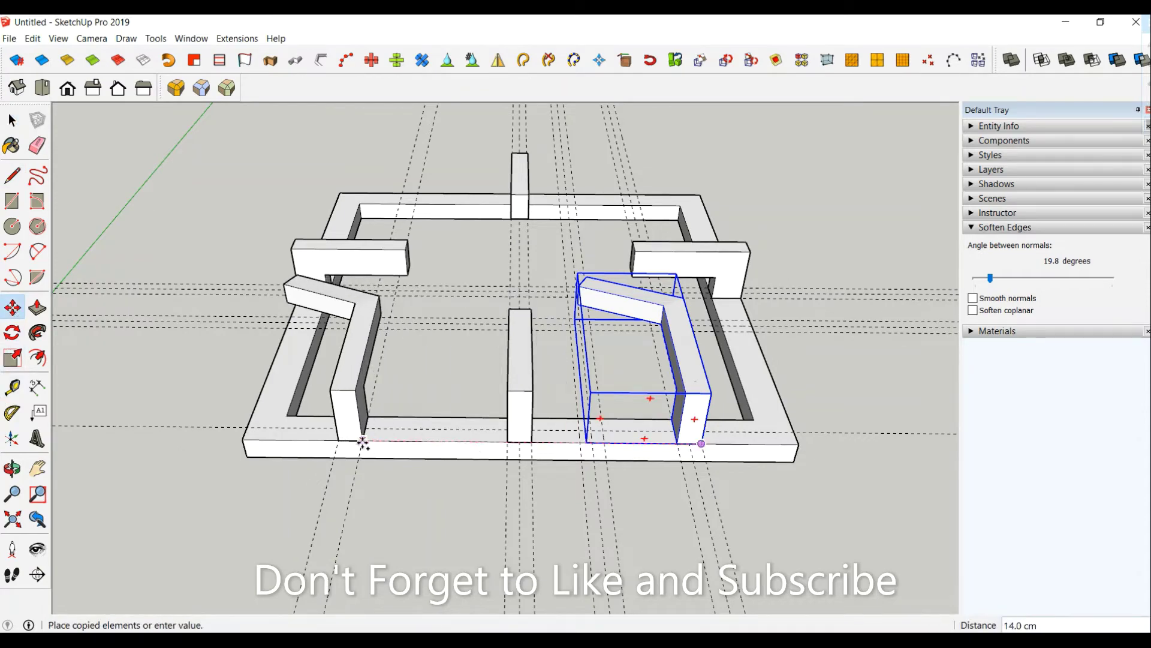
{"action": "left_click", "coordinate": [359, 442]}
{"action": "right_click", "coordinate": [346, 363]}
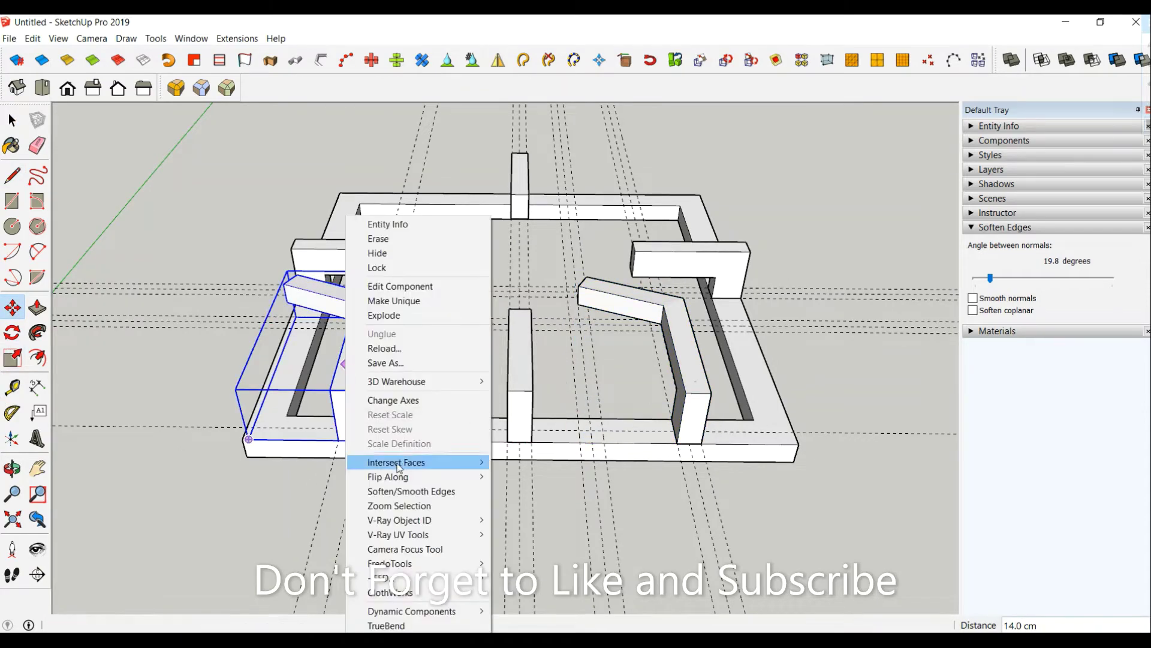
{"action": "mouse_move", "coordinate": [387, 476]}
{"action": "left_click", "coordinate": [534, 478]}
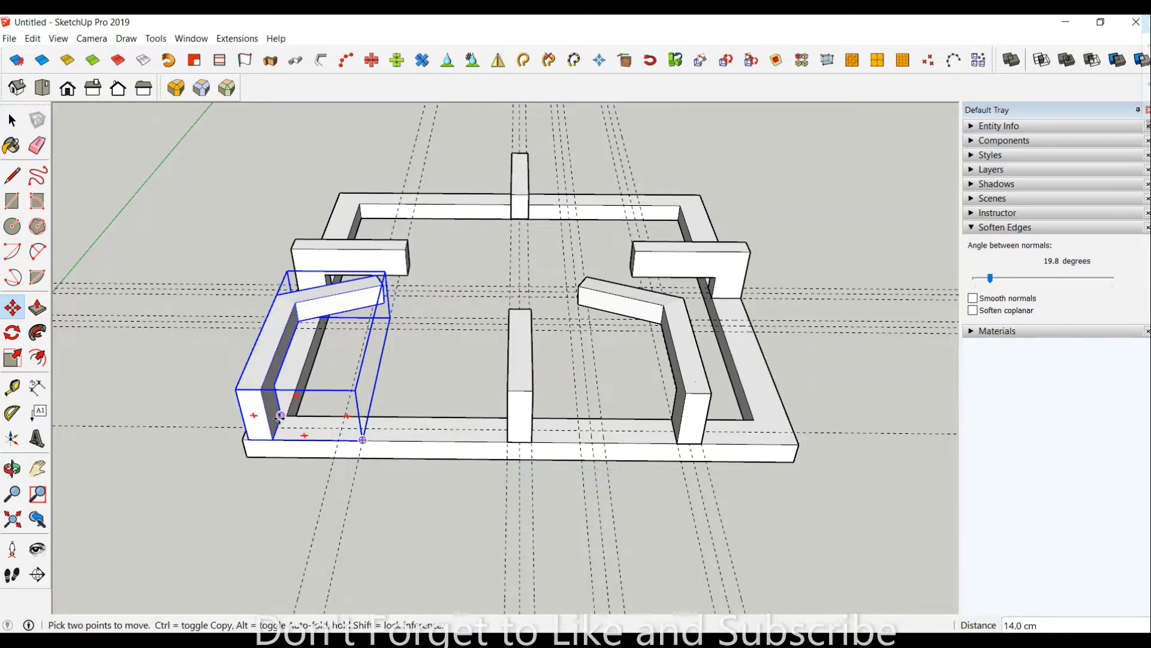
{"action": "left_click", "coordinate": [271, 440]}
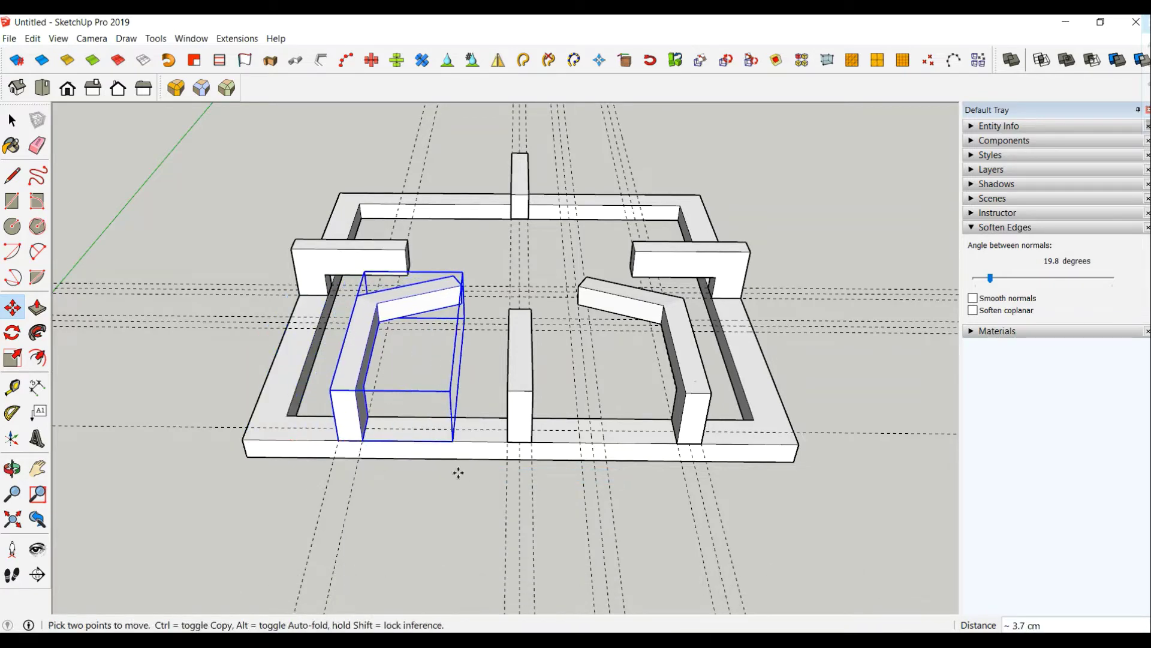
{"action": "mouse_move", "coordinate": [458, 473]}
{"action": "middle_mouse_down"}
{"action": "mouse_move", "coordinate": [367, 536]}
{"action": "mouse_move", "coordinate": [488, 432]}
{"action": "mouse_move", "coordinate": [483, 337]}
{"action": "mouse_move", "coordinate": [270, 324]}
{"action": "middle_mouse_up"}
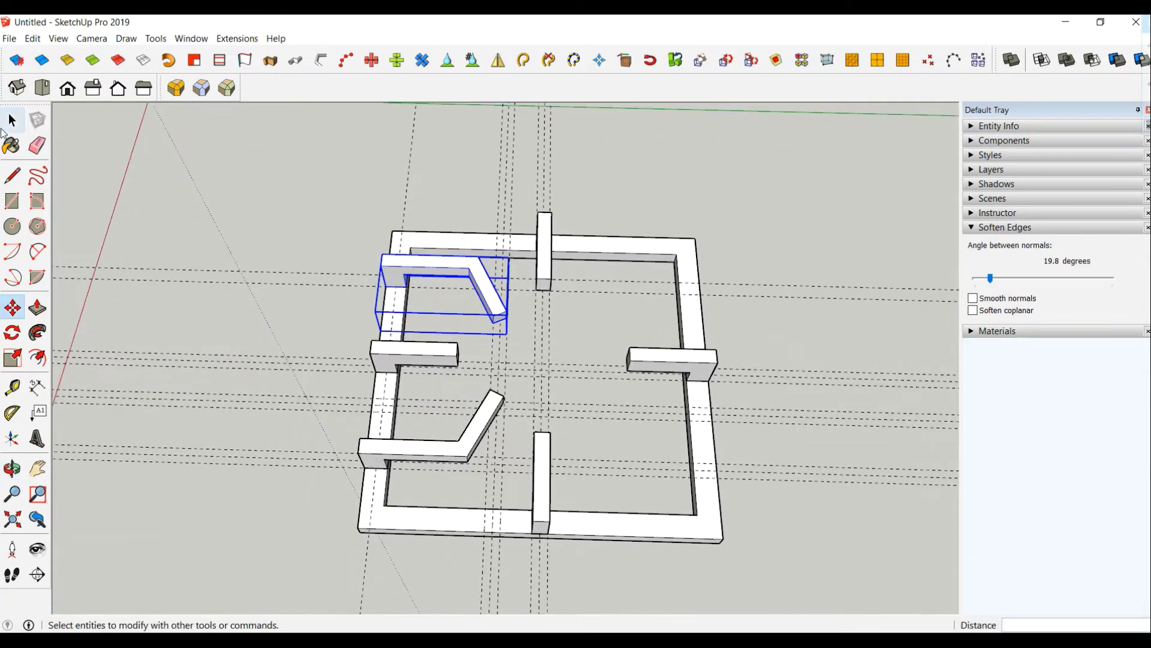
Select both angled walls and Ctrl-copy them to the right of the frame.
{"action": "left_click", "coordinate": [13, 124]}
{"action": "left_click", "coordinate": [413, 452], "text": "shift"}
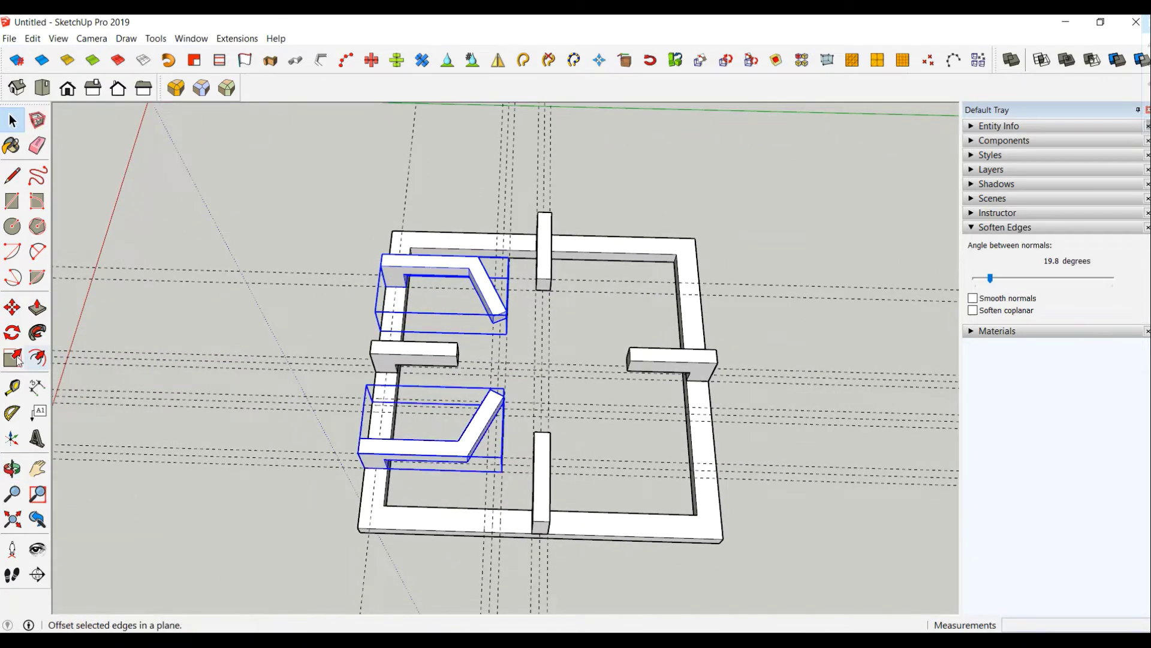
{"action": "left_click", "coordinate": [12, 307]}
{"action": "left_click", "coordinate": [210, 499]}
{"action": "key", "text": "ctrl"}
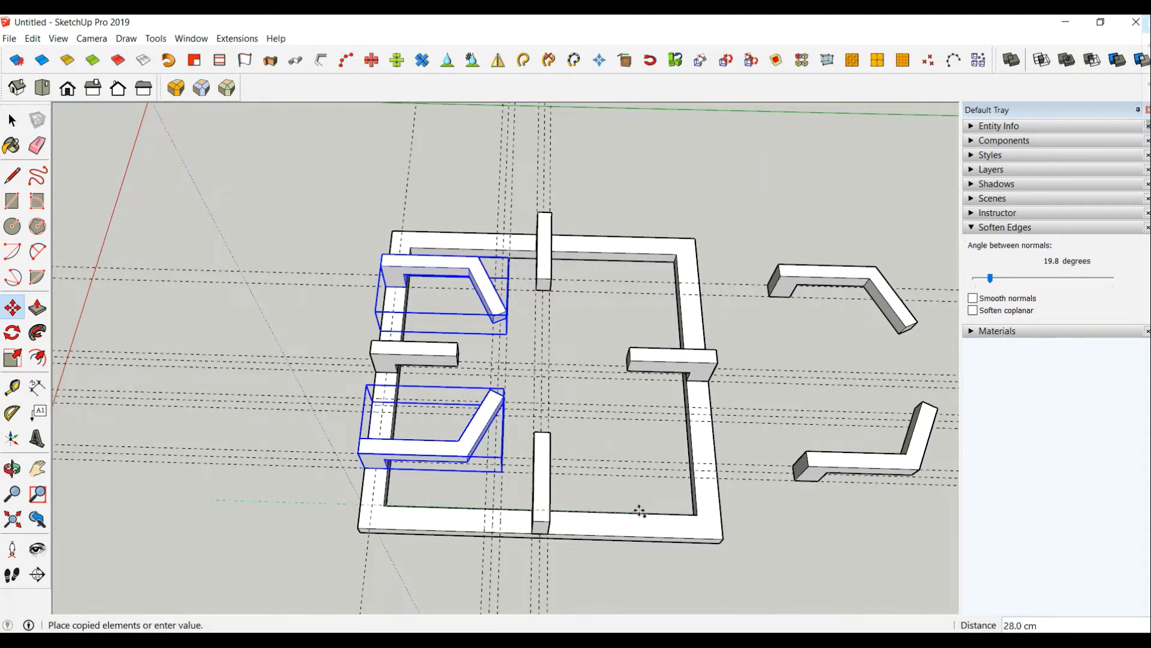
{"action": "left_click", "coordinate": [565, 507]}
{"action": "scroll", "coordinate": [750, 492], "scroll_direction": "up", "scroll_amount": 2}
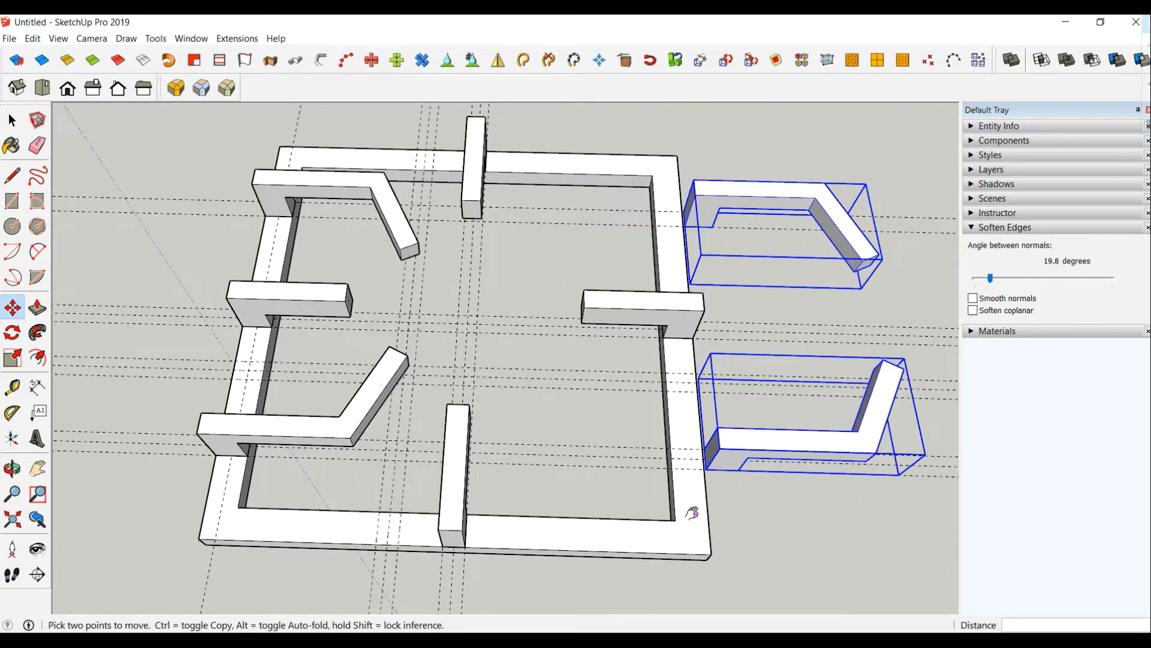
{"action": "middle_click_drag", "start_coordinate": [691, 513], "coordinate": [560, 520], "text": "shift"}
Flip the two copies and snap them against the frame's opposite wall.
{"action": "right_click", "coordinate": [650, 442]}
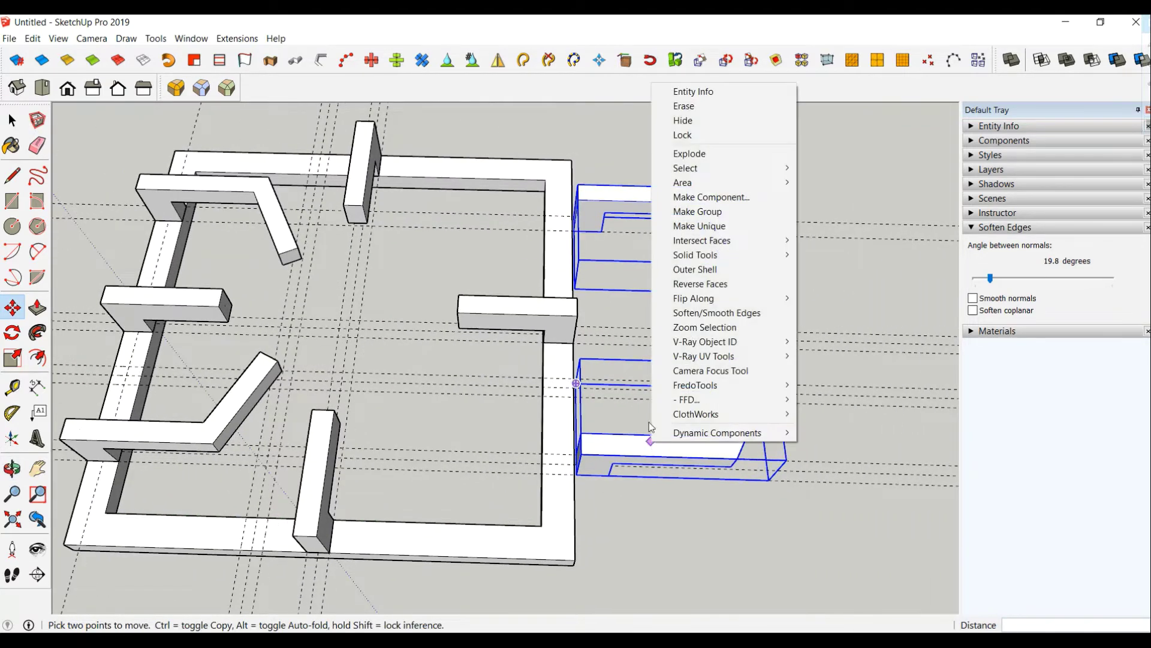
{"action": "mouse_move", "coordinate": [694, 297]}
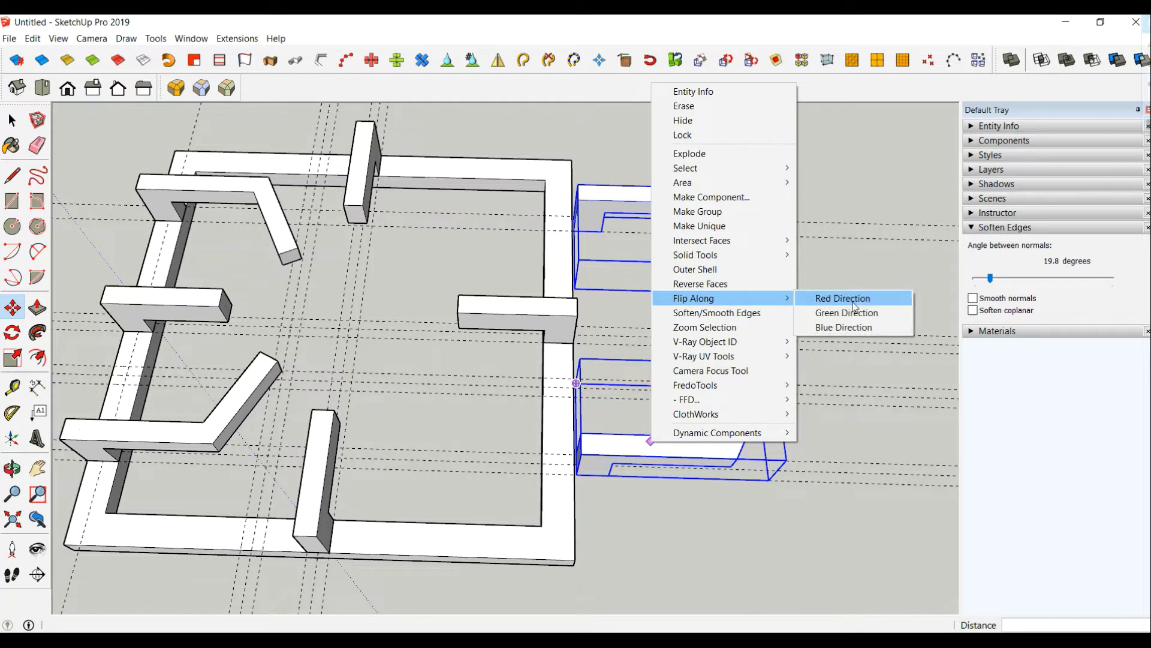
{"action": "left_click", "coordinate": [854, 311]}
{"action": "middle_click_drag", "start_coordinate": [813, 408], "coordinate": [748, 493]}
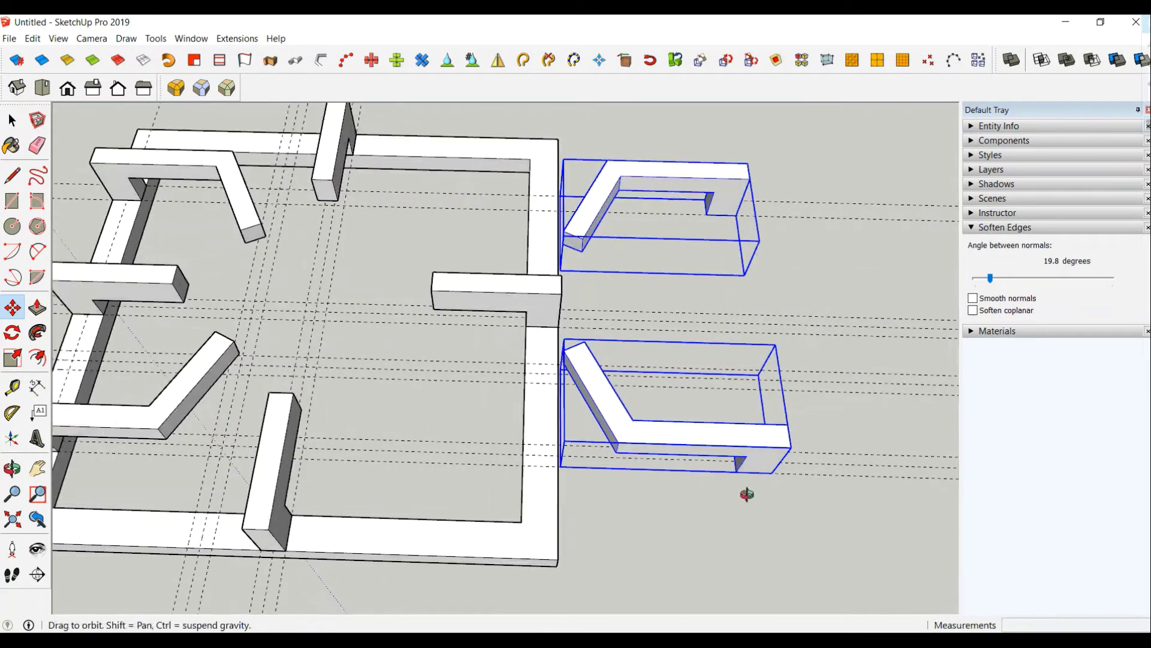
{"action": "scroll", "coordinate": [780, 474], "scroll_direction": "up", "scroll_amount": 3}
{"action": "scroll", "coordinate": [807, 459], "scroll_direction": "up", "scroll_amount": 2}
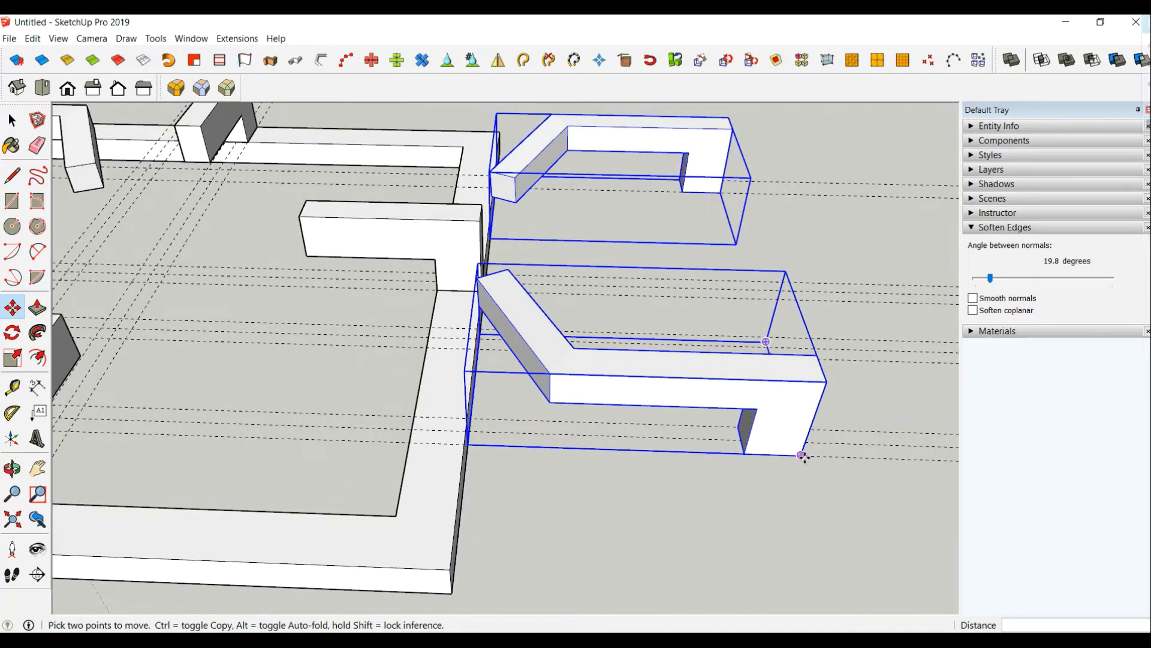
{"action": "left_click", "coordinate": [803, 457]}
{"action": "left_click", "coordinate": [470, 441]}
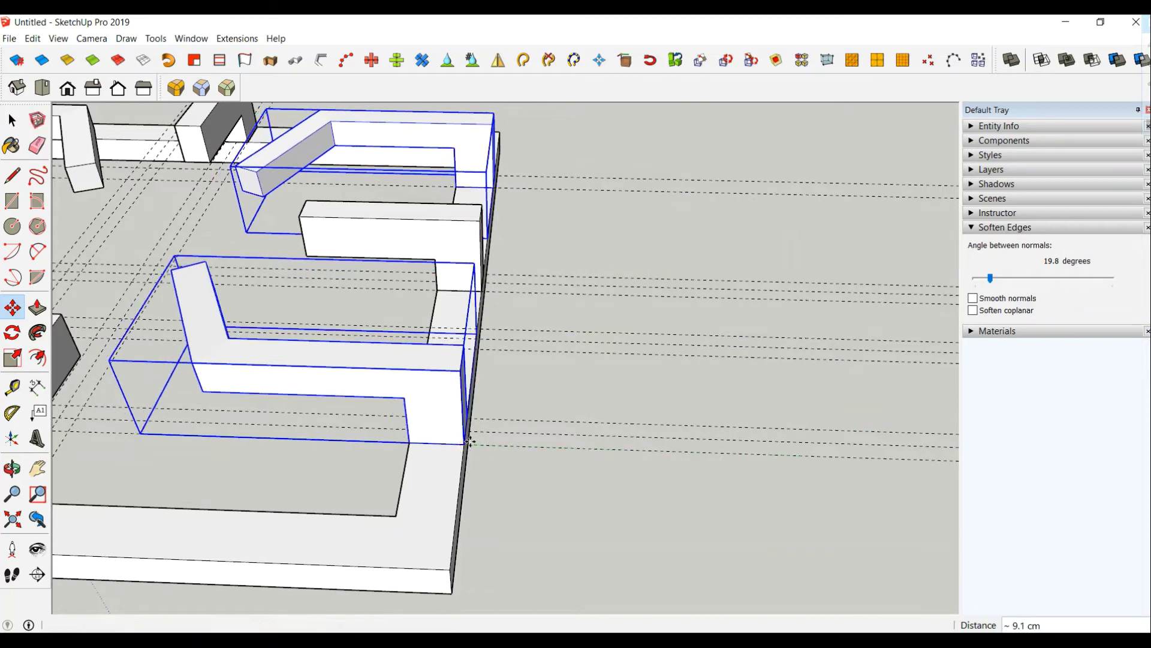
{"action": "scroll", "coordinate": [470, 442], "scroll_direction": "down", "scroll_amount": 5}
{"action": "middle_click_drag", "start_coordinate": [509, 442], "coordinate": [675, 421]}
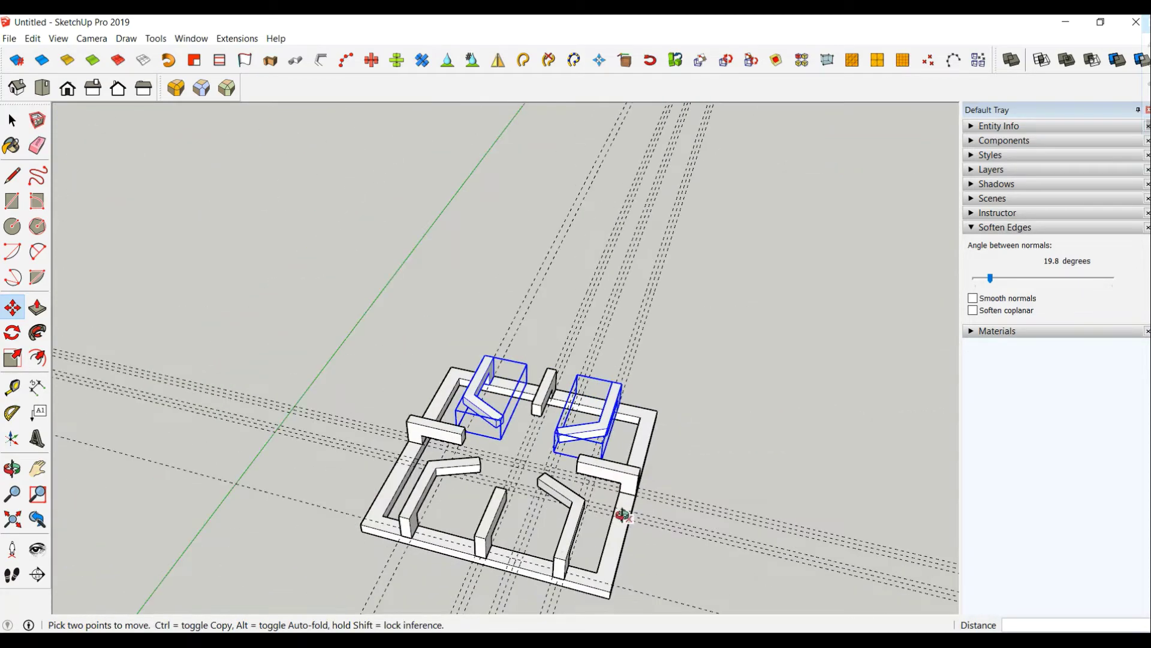
{"action": "mouse_move", "coordinate": [623, 514]}
{"action": "middle_mouse_down"}
{"action": "mouse_move", "coordinate": [522, 487]}
{"action": "mouse_move", "coordinate": [526, 506]}
{"action": "middle_mouse_up"}
{"action": "scroll", "coordinate": [494, 424], "scroll_direction": "up", "scroll_amount": 2}
{"action": "mouse_move", "coordinate": [493, 424]}
{"action": "middle_mouse_down"}
{"action": "mouse_move", "coordinate": [497, 450]}
{"action": "mouse_move", "coordinate": [471, 305]}
{"action": "mouse_move", "coordinate": [303, 174]}
{"action": "middle_mouse_up"}
{"action": "key", "text": "space"}
Delete all guides with Edit > Delete Guides, then box-select every wall piece.
{"action": "left_click", "coordinate": [32, 39]}
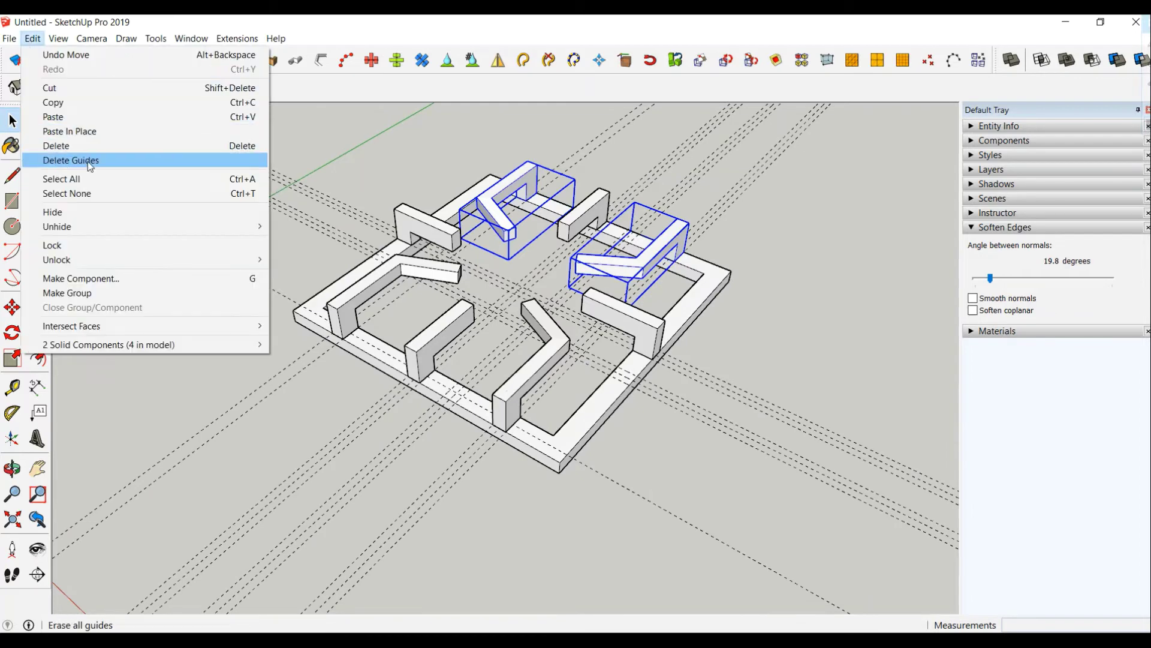
{"action": "left_click", "coordinate": [91, 170]}
{"action": "mouse_move", "coordinate": [327, 221]}
{"action": "middle_mouse_down"}
{"action": "mouse_move", "coordinate": [115, 186]}
{"action": "mouse_move", "coordinate": [809, 397]}
{"action": "middle_mouse_up"}
{"action": "left_click", "coordinate": [103, 170]}
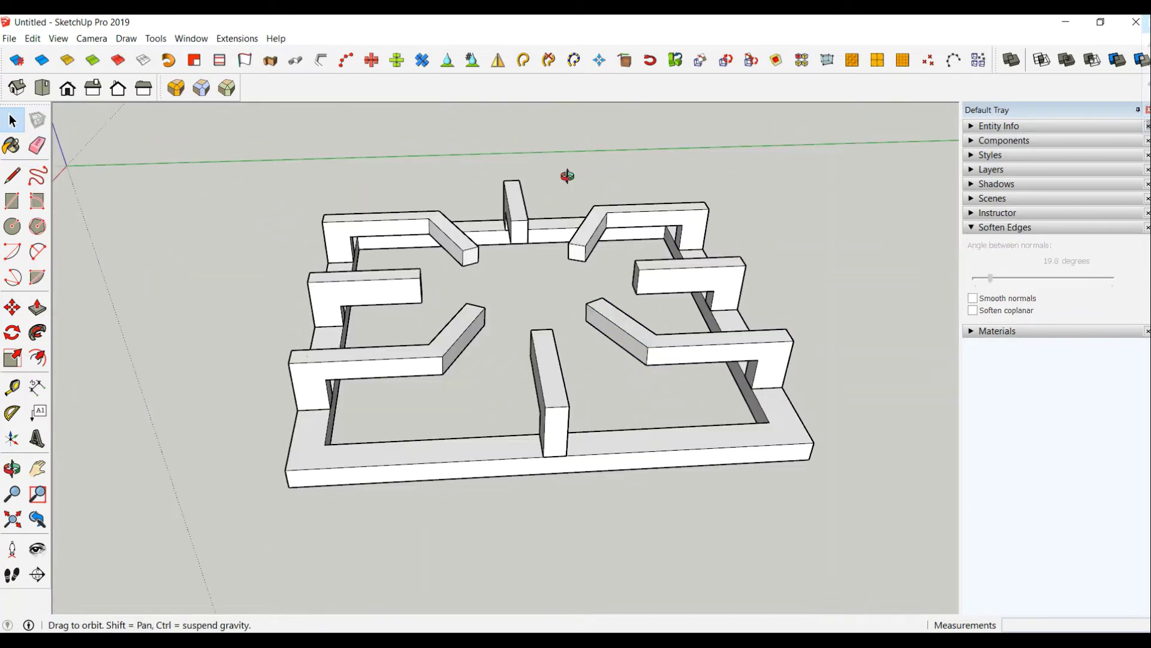
{"action": "middle_click_drag", "start_coordinate": [724, 382], "coordinate": [531, 328]}
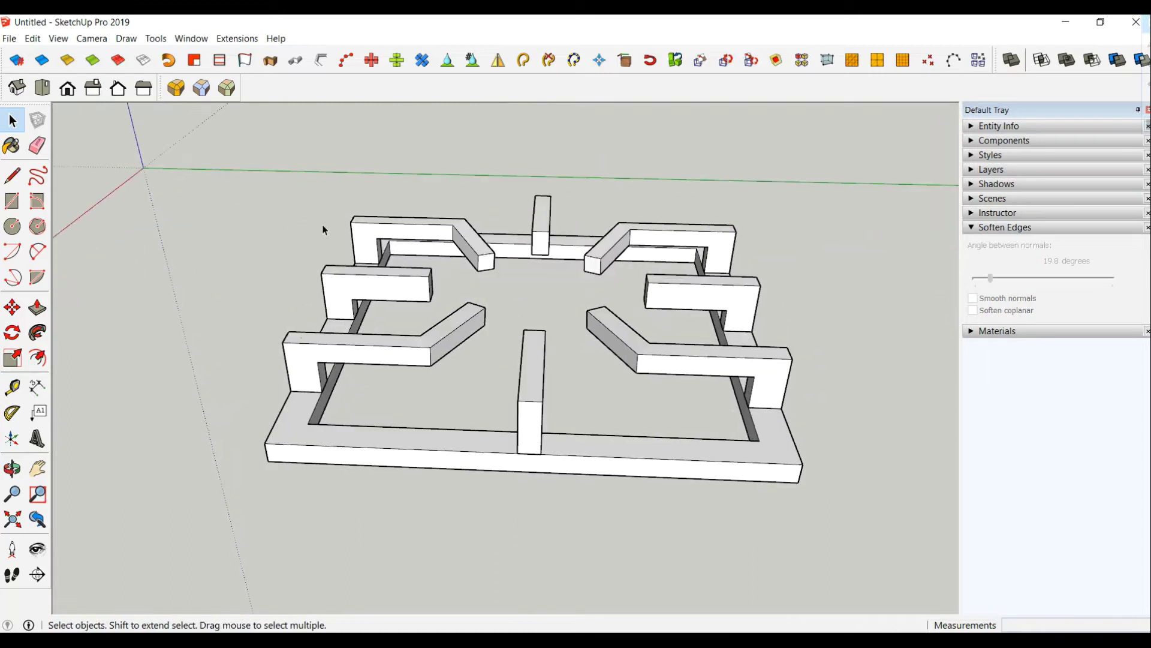
{"action": "left_click_drag", "start_coordinate": [202, 110], "coordinate": [890, 533]}
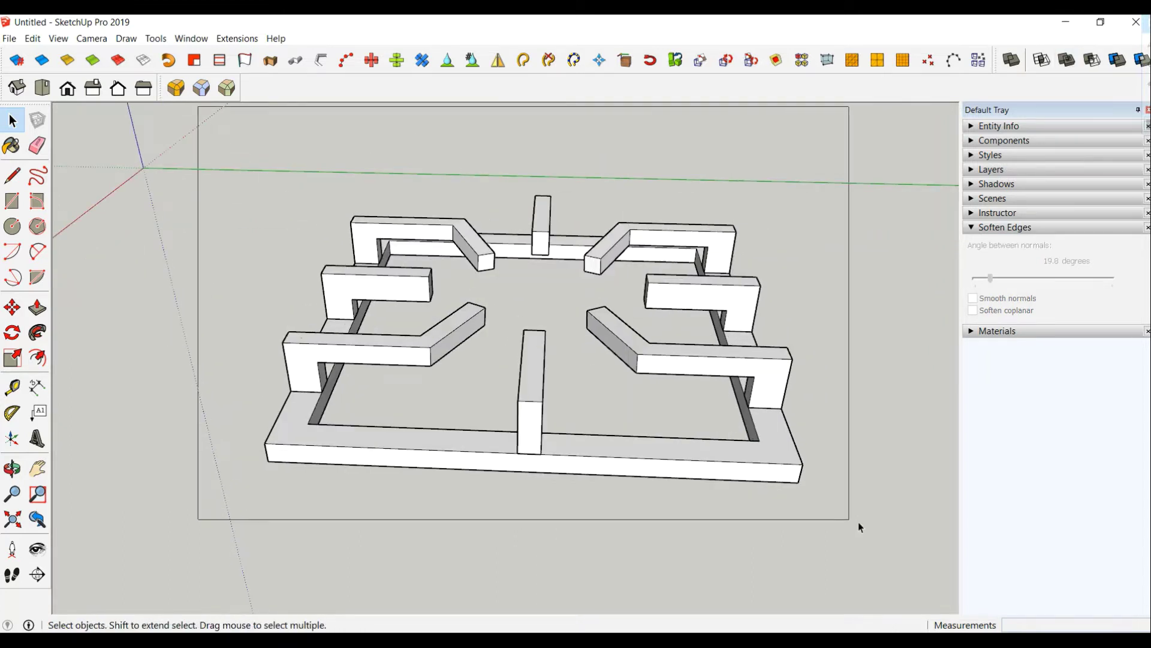
Explode the selected wall groups, then explode the remaining groups too.
{"action": "right_click", "coordinate": [452, 335]}
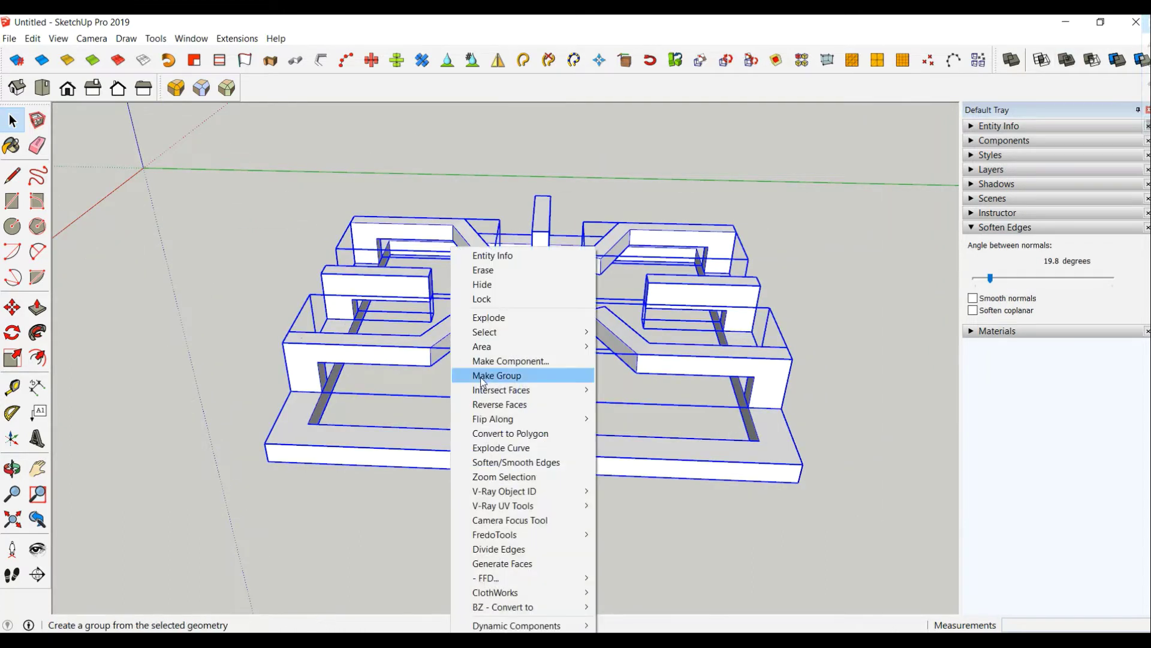
{"action": "left_click", "coordinate": [488, 317]}
{"action": "middle_click_drag", "start_coordinate": [488, 318], "coordinate": [387, 398]}
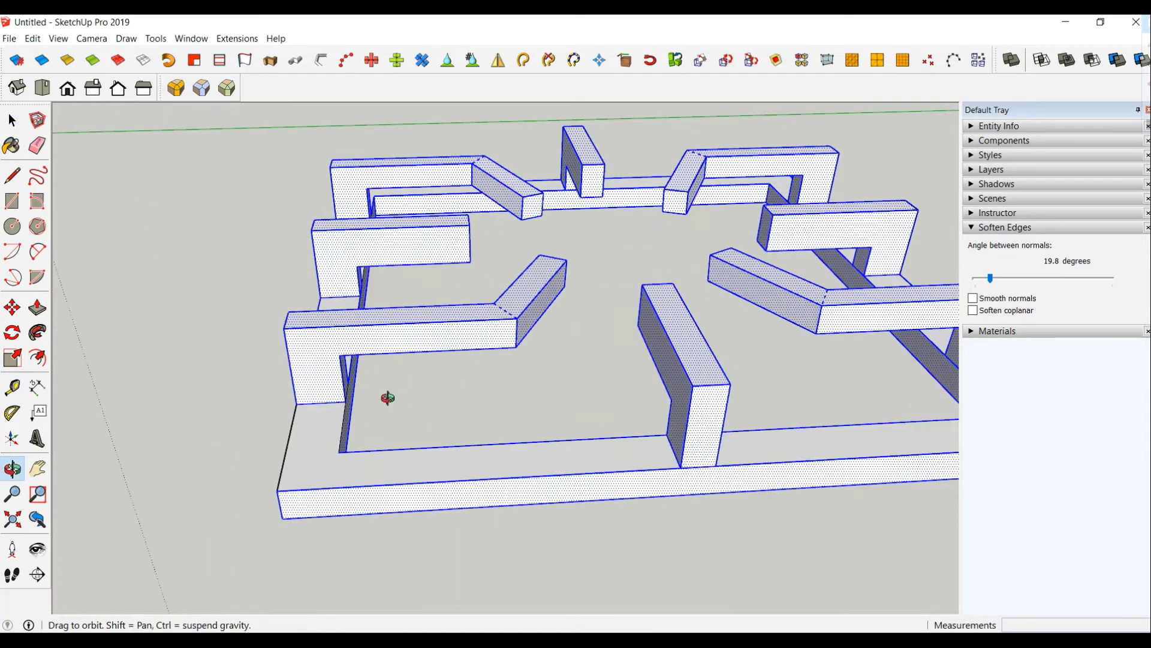
{"action": "scroll", "coordinate": [388, 397], "scroll_direction": "down", "scroll_amount": 3}
{"action": "right_click", "coordinate": [427, 367]}
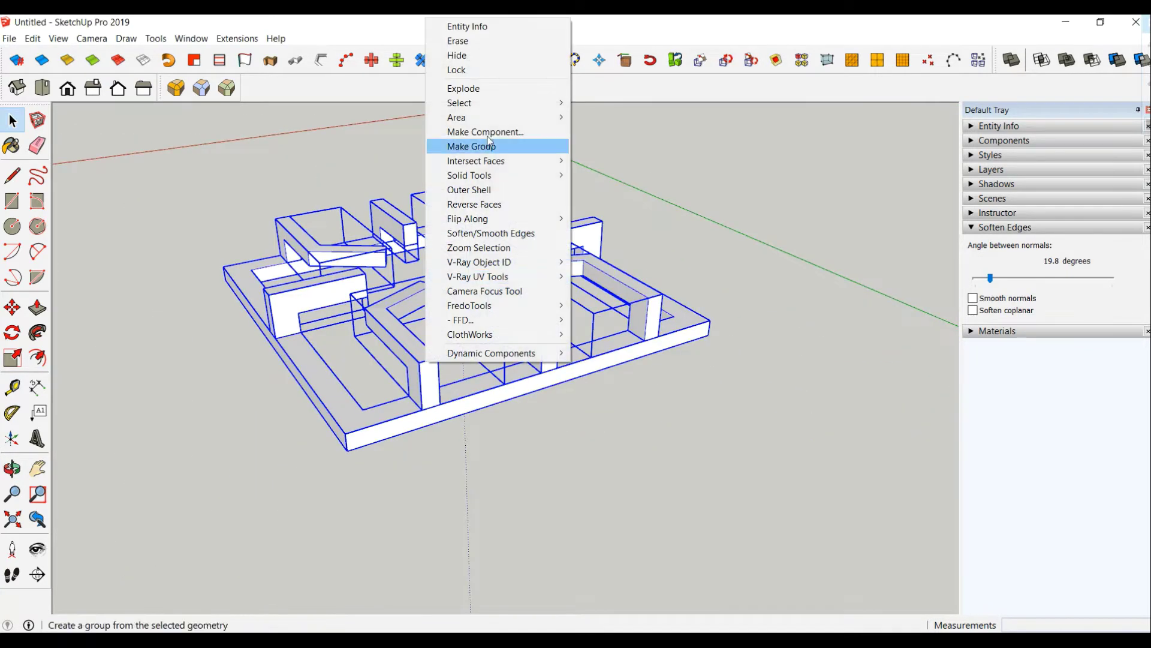
{"action": "left_click", "coordinate": [463, 88]}
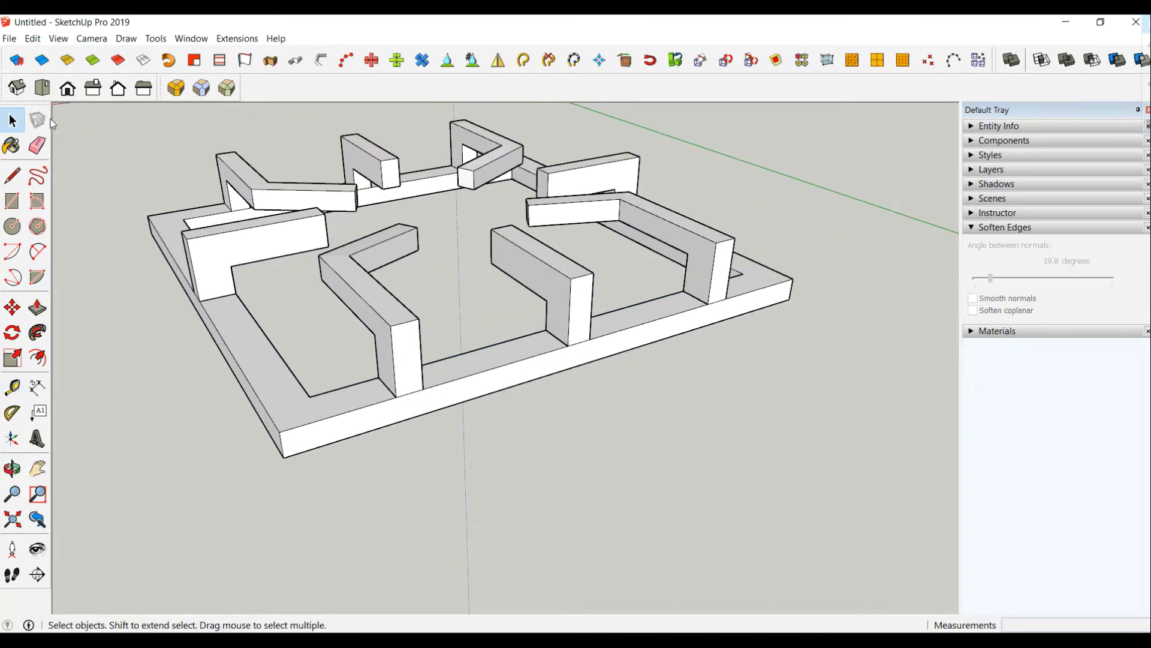
Erase the floor face inside the base frame.
{"action": "key", "text": "e"}
{"action": "left_click", "coordinate": [416, 391]}
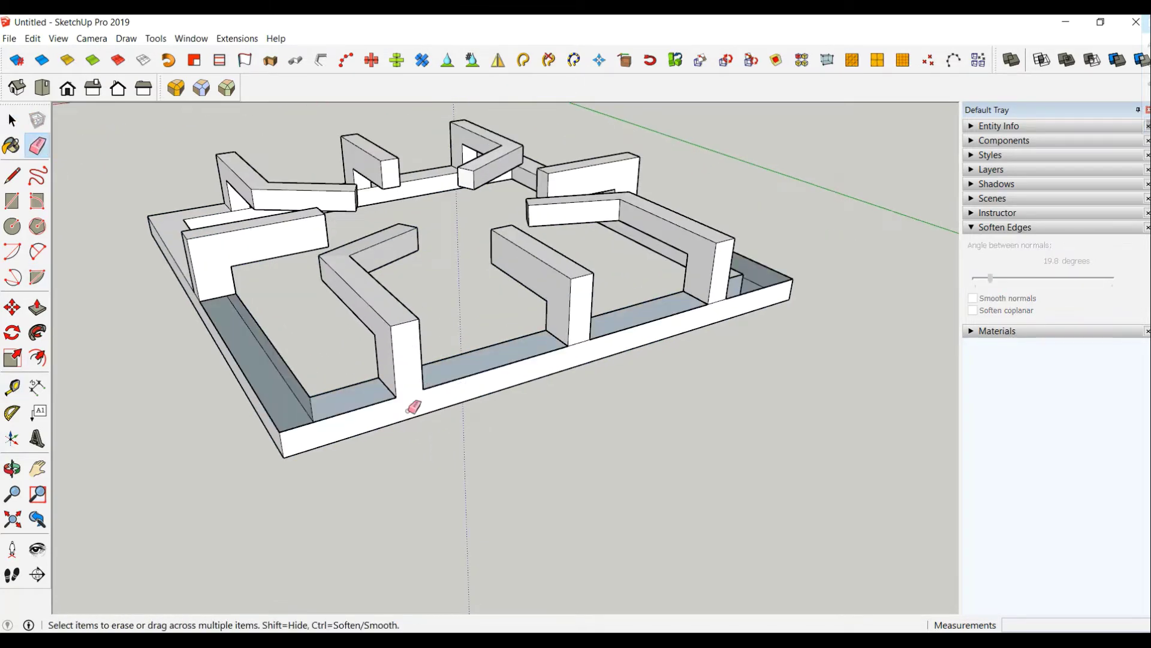
{"action": "scroll", "coordinate": [414, 407], "scroll_direction": "up", "scroll_amount": 2}
{"action": "scroll", "coordinate": [391, 390], "scroll_direction": "up", "scroll_amount": 1}
{"action": "scroll", "coordinate": [399, 391], "scroll_direction": "up", "scroll_amount": 2}
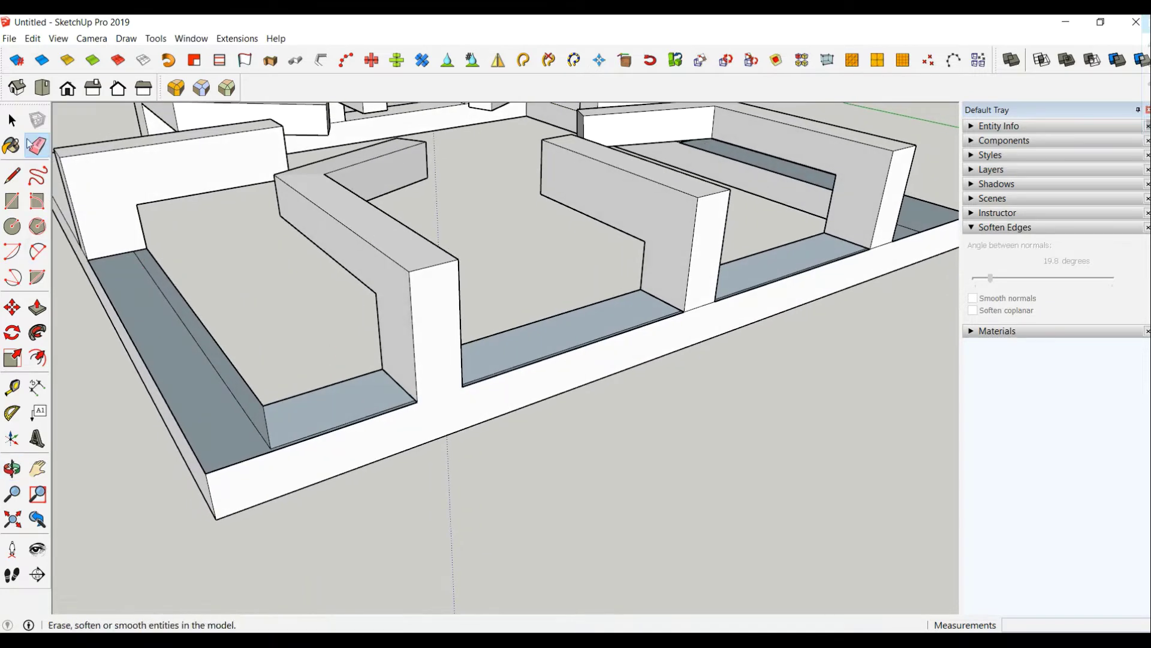
Draw short edges across the channel at each wall's foot, including the bent wall.
{"action": "left_click", "coordinate": [12, 176]}
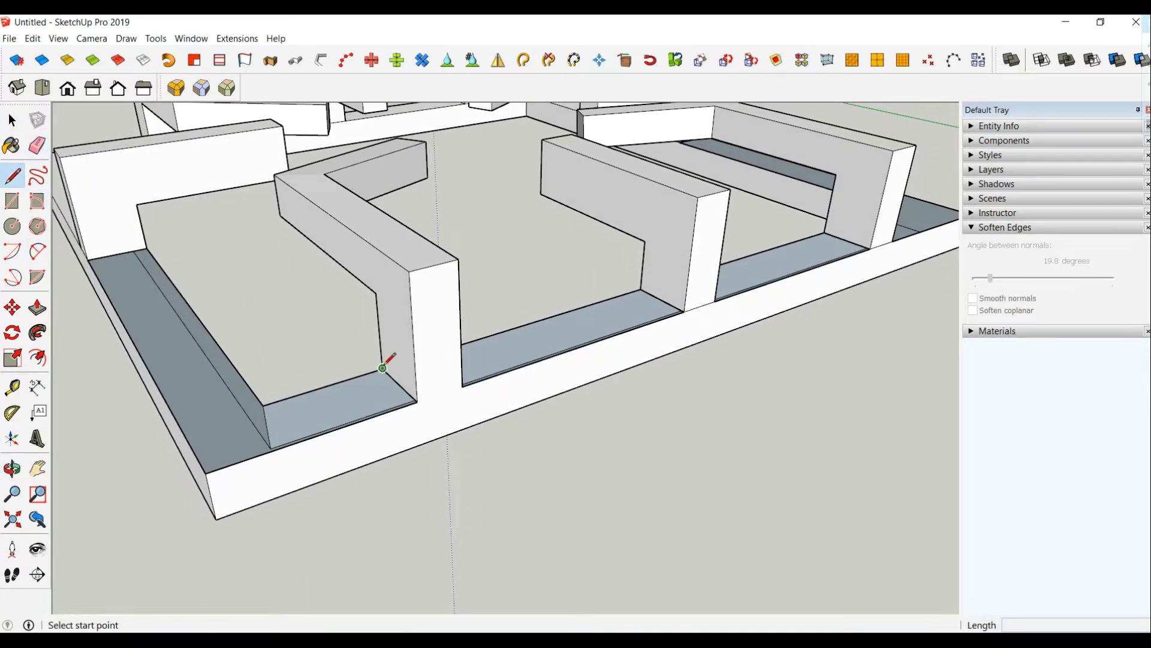
{"action": "left_click", "coordinate": [382, 368]}
{"action": "left_click", "coordinate": [418, 400]}
{"action": "middle_click_drag", "start_coordinate": [420, 396], "coordinate": [331, 343]}
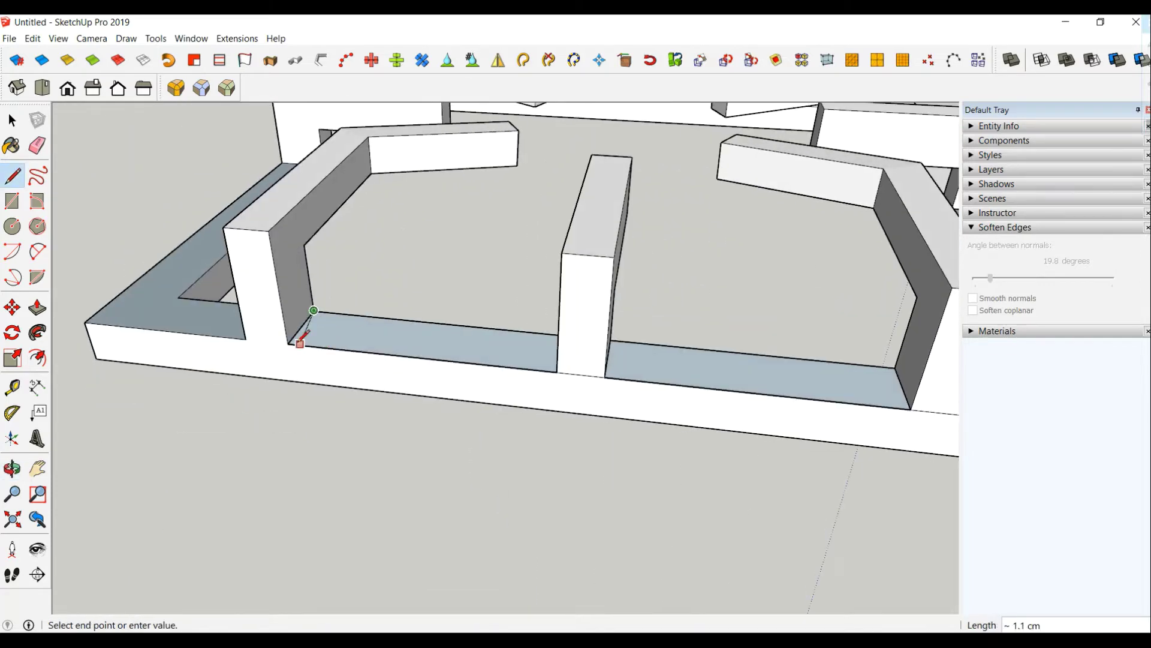
{"action": "left_click", "coordinate": [288, 343]}
{"action": "scroll", "coordinate": [381, 349], "scroll_direction": "down", "scroll_amount": 5}
{"action": "middle_click_drag", "start_coordinate": [380, 349], "coordinate": [514, 432]}
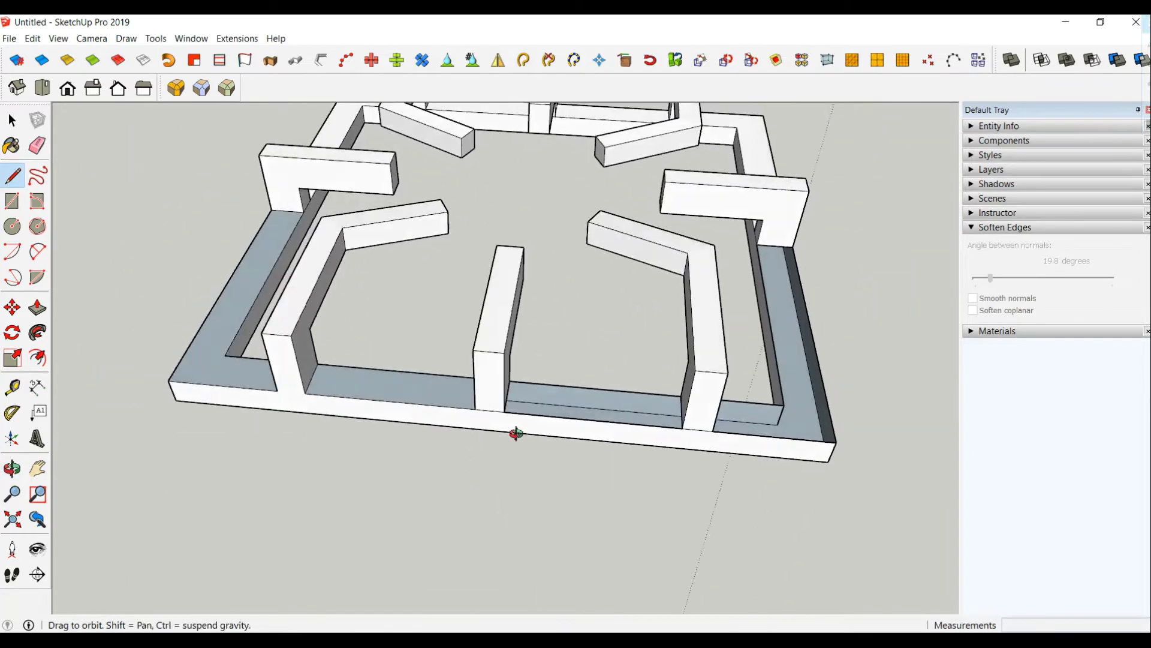
{"action": "scroll", "coordinate": [602, 427], "scroll_direction": "up", "scroll_amount": 4}
{"action": "scroll", "coordinate": [608, 421], "scroll_direction": "up", "scroll_amount": 2}
{"action": "left_click", "coordinate": [464, 360]}
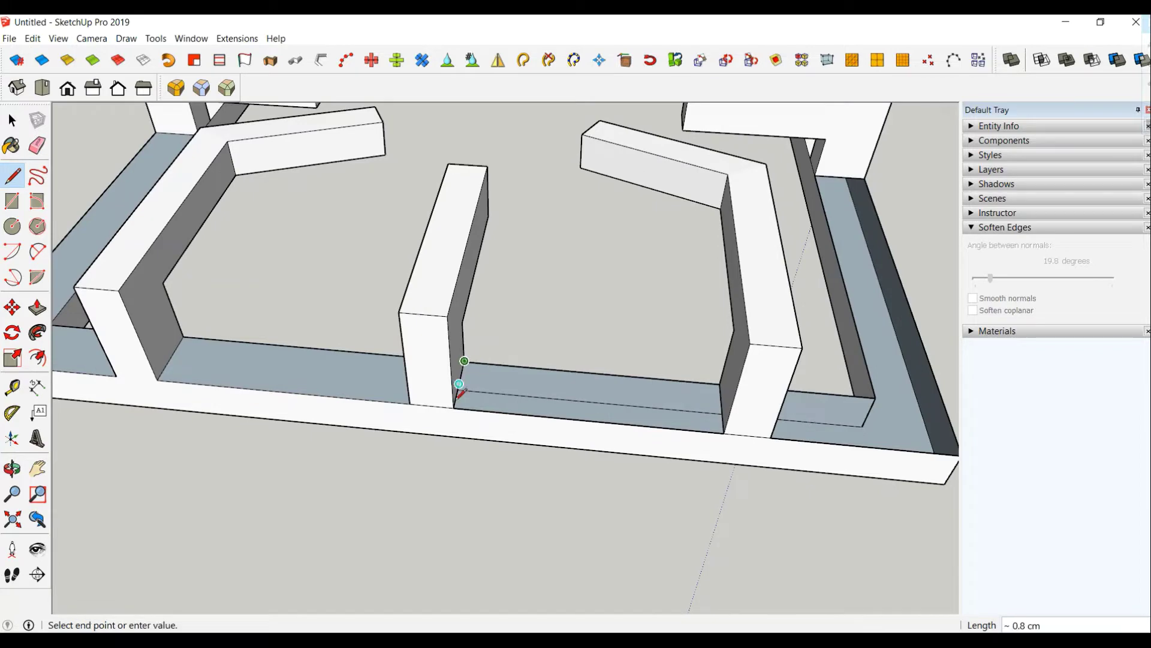
{"action": "left_click", "coordinate": [454, 407]}
{"action": "middle_click_drag", "start_coordinate": [536, 408], "coordinate": [734, 489]}
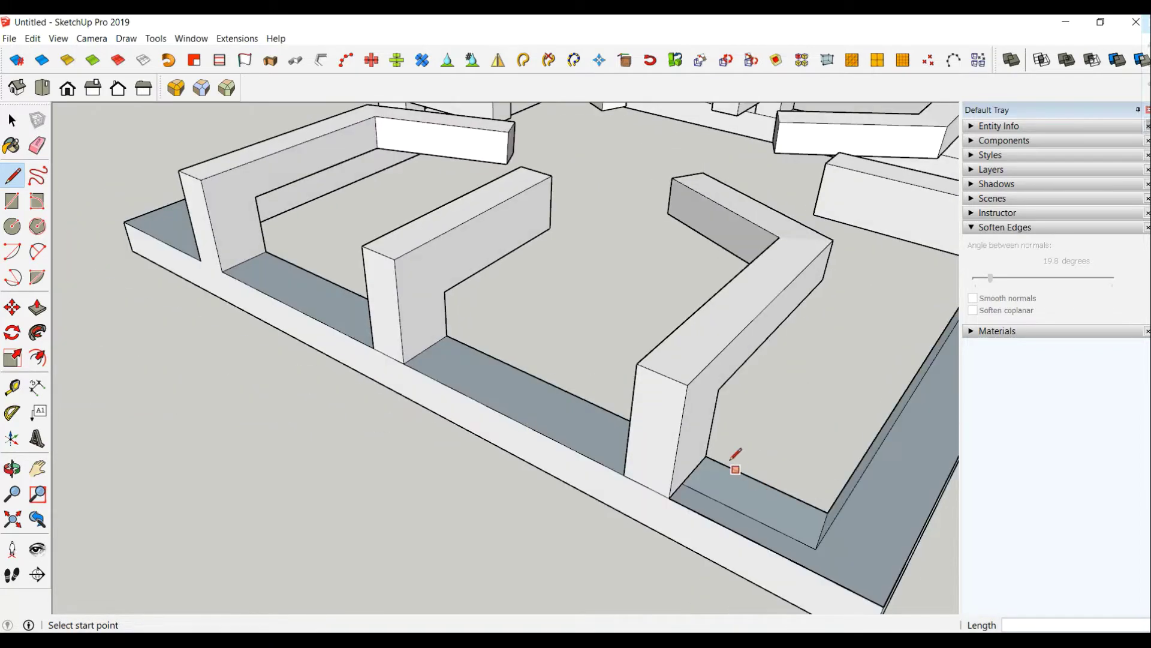
{"action": "left_click", "coordinate": [681, 485]}
{"action": "scroll", "coordinate": [600, 459], "scroll_direction": "down", "scroll_amount": 3}
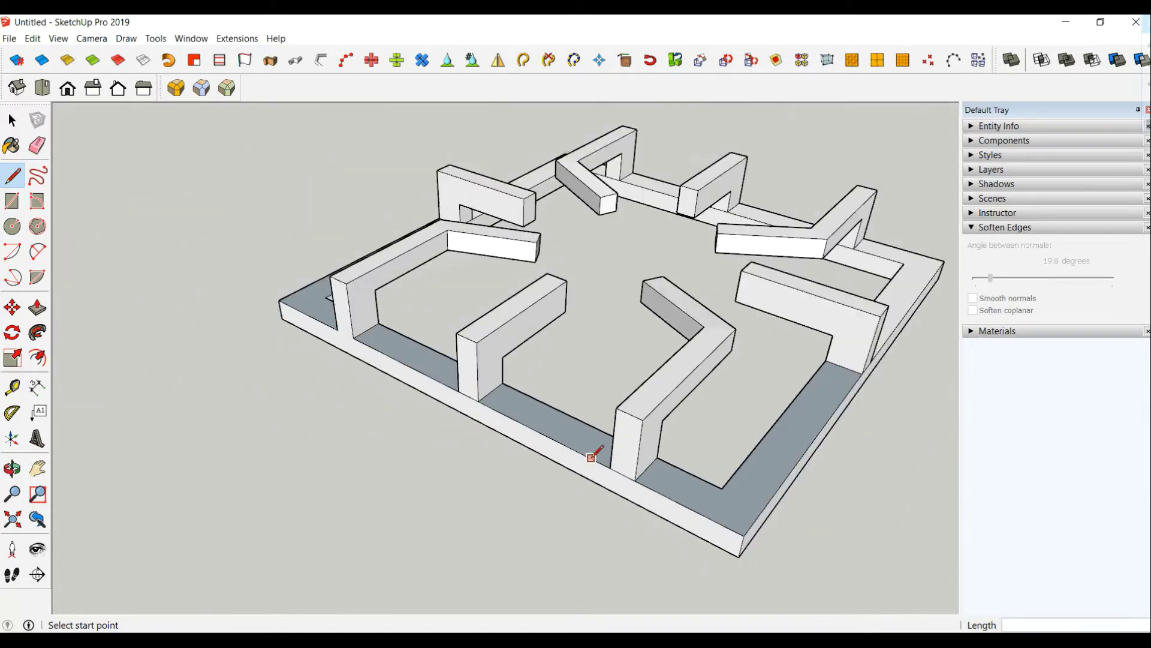
{"action": "mouse_move", "coordinate": [596, 457]}
{"action": "middle_mouse_down"}
{"action": "mouse_move", "coordinate": [730, 455]}
{"action": "mouse_move", "coordinate": [757, 422]}
{"action": "mouse_move", "coordinate": [738, 413]}
{"action": "middle_mouse_up"}
{"action": "key", "text": "space"}
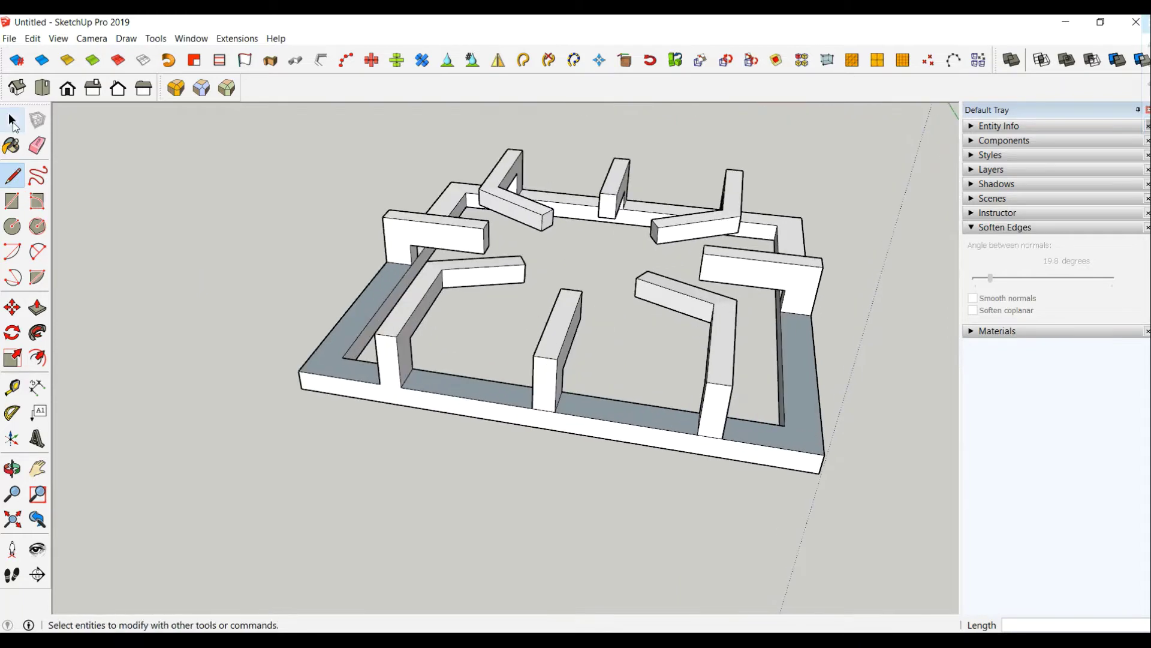
Orient Faces from the base's front face so all faces point the same way.
{"action": "left_click", "coordinate": [462, 405]}
{"action": "right_click", "coordinate": [461, 406]}
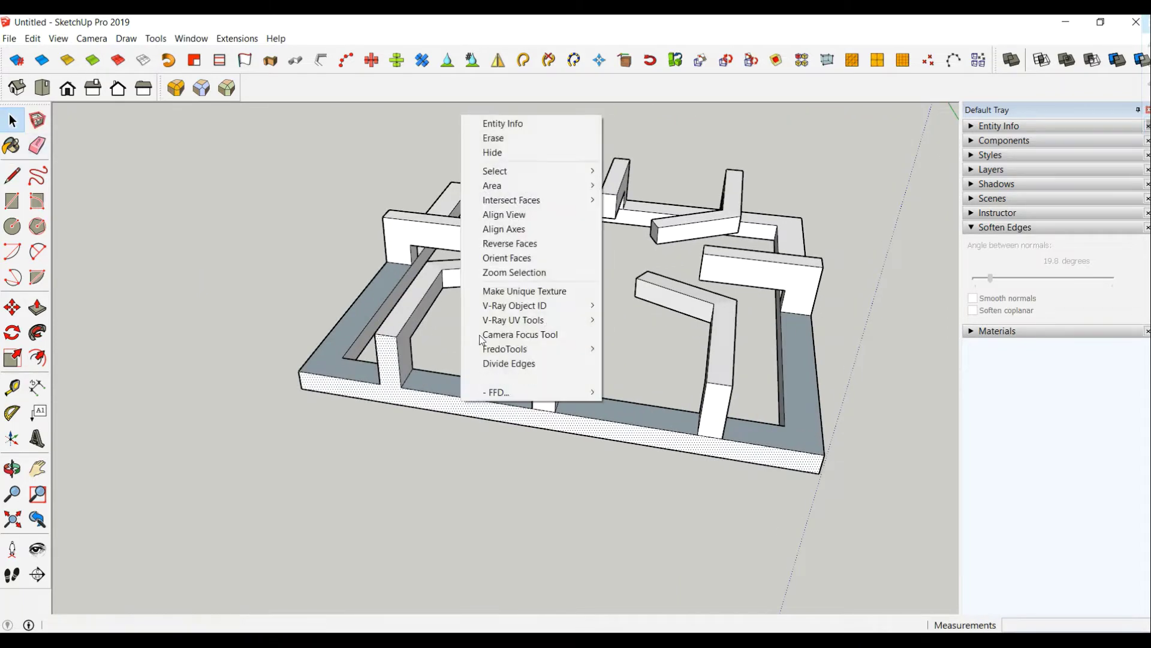
{"action": "left_click", "coordinate": [505, 261]}
{"action": "middle_click_drag", "start_coordinate": [624, 426], "coordinate": [624, 403]}
{"action": "scroll", "coordinate": [625, 403], "scroll_direction": "up", "scroll_amount": 2}
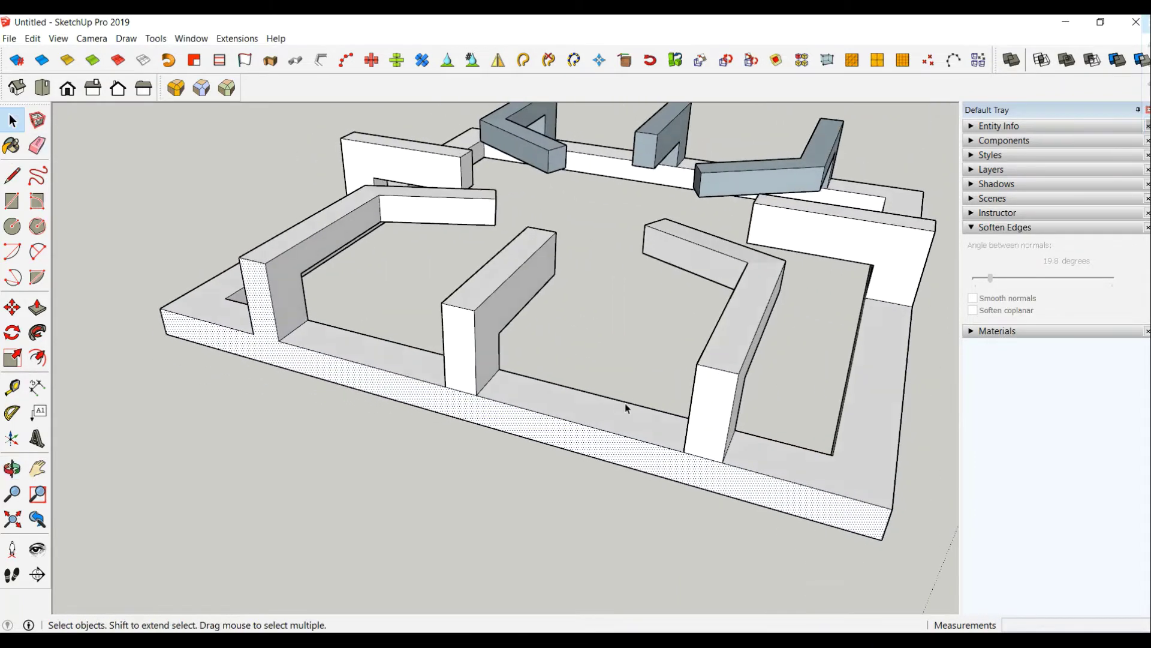
Erase the stray bottom edges of the two middle maze walls.
{"action": "left_click", "coordinate": [37, 146]}
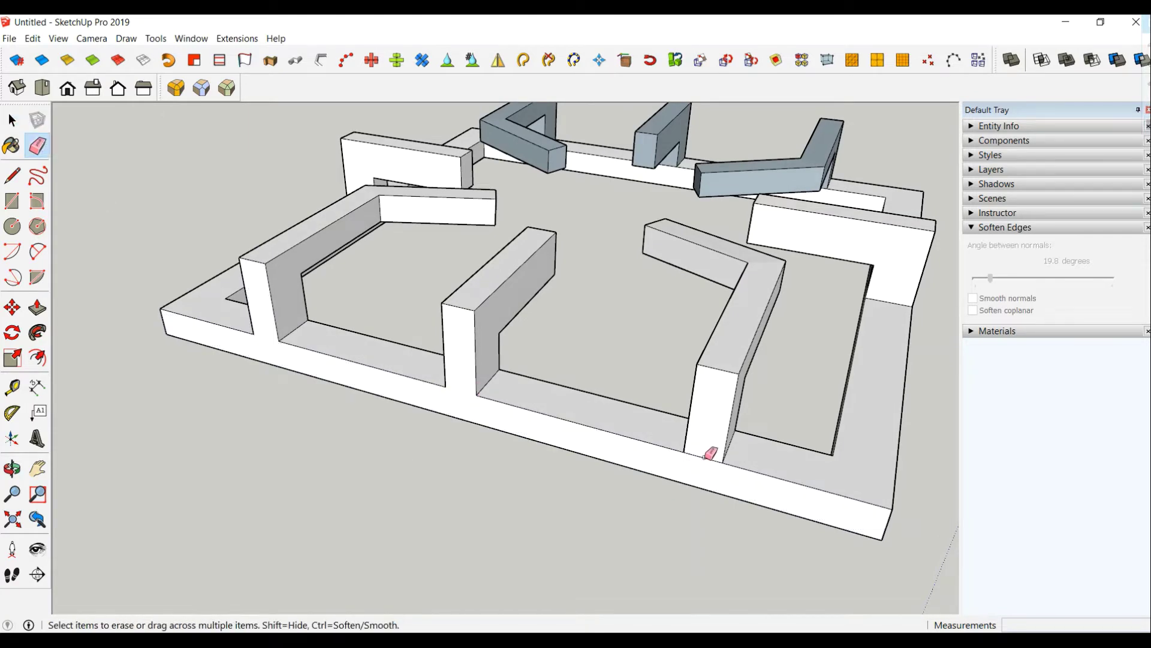
{"action": "mouse_move", "coordinate": [436, 441]}
{"action": "middle_mouse_down"}
{"action": "mouse_move", "coordinate": [797, 466]}
{"action": "mouse_move", "coordinate": [575, 475]}
{"action": "middle_mouse_up"}
{"action": "scroll", "coordinate": [490, 451], "scroll_direction": "up", "scroll_amount": 3}
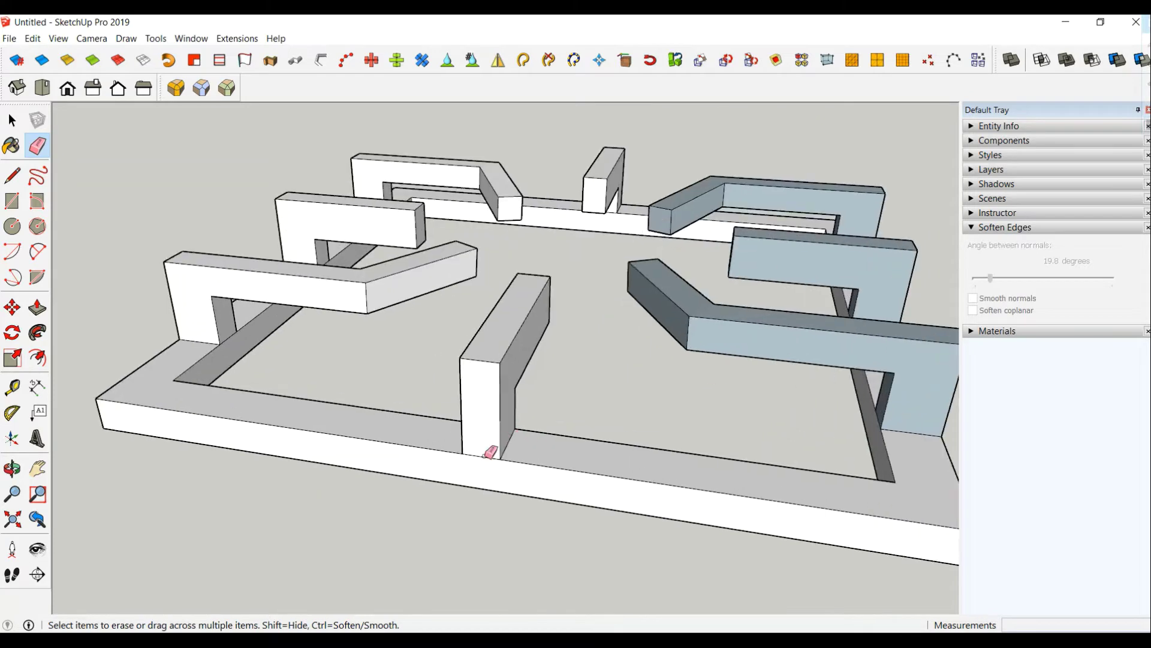
{"action": "scroll", "coordinate": [533, 464], "scroll_direction": "down", "scroll_amount": 3}
{"action": "middle_click_drag", "start_coordinate": [682, 458], "coordinate": [482, 459]}
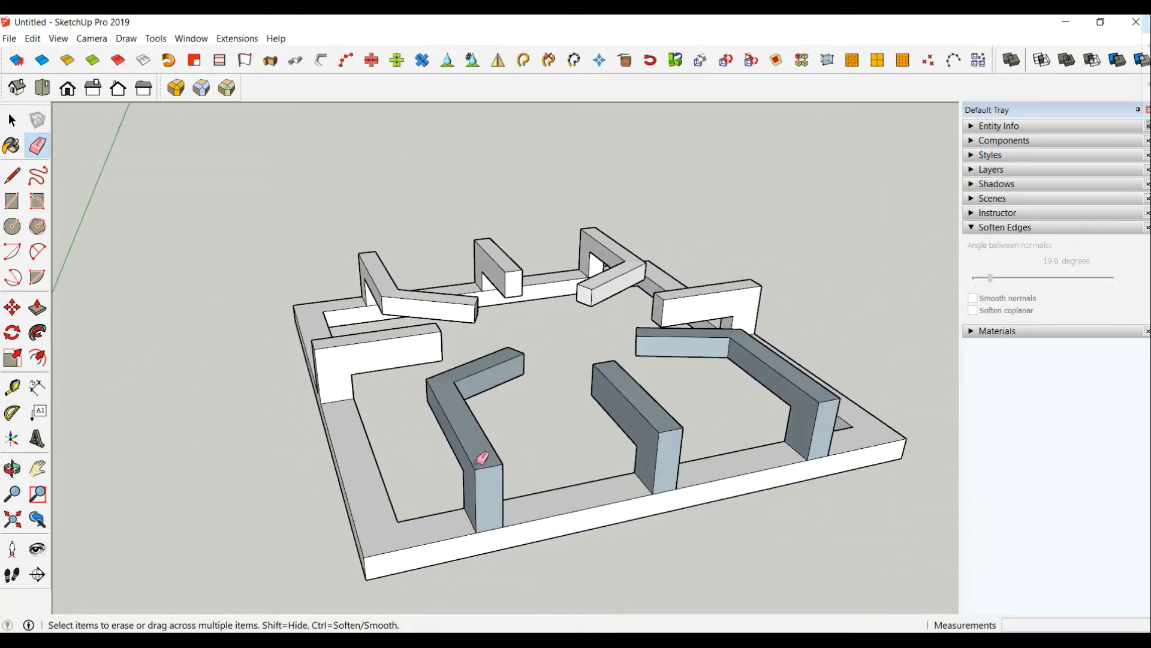
{"action": "left_click", "coordinate": [495, 527]}
{"action": "left_click", "coordinate": [667, 494]}
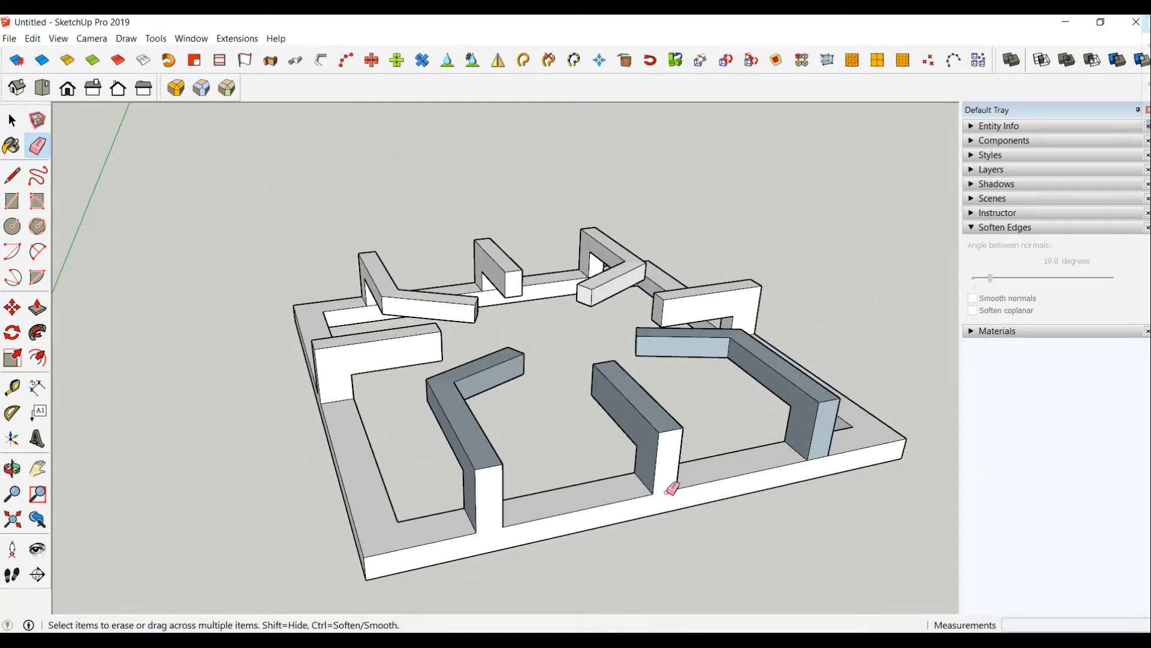
Orbit around the maze from low and high angles to check the wall-to-base joints.
{"action": "mouse_move", "coordinate": [820, 457]}
{"action": "middle_mouse_down"}
{"action": "mouse_move", "coordinate": [319, 480]}
{"action": "mouse_move", "coordinate": [240, 462]}
{"action": "mouse_move", "coordinate": [217, 435]}
{"action": "middle_mouse_up"}
{"action": "scroll", "coordinate": [216, 434], "scroll_direction": "up", "scroll_amount": 2}
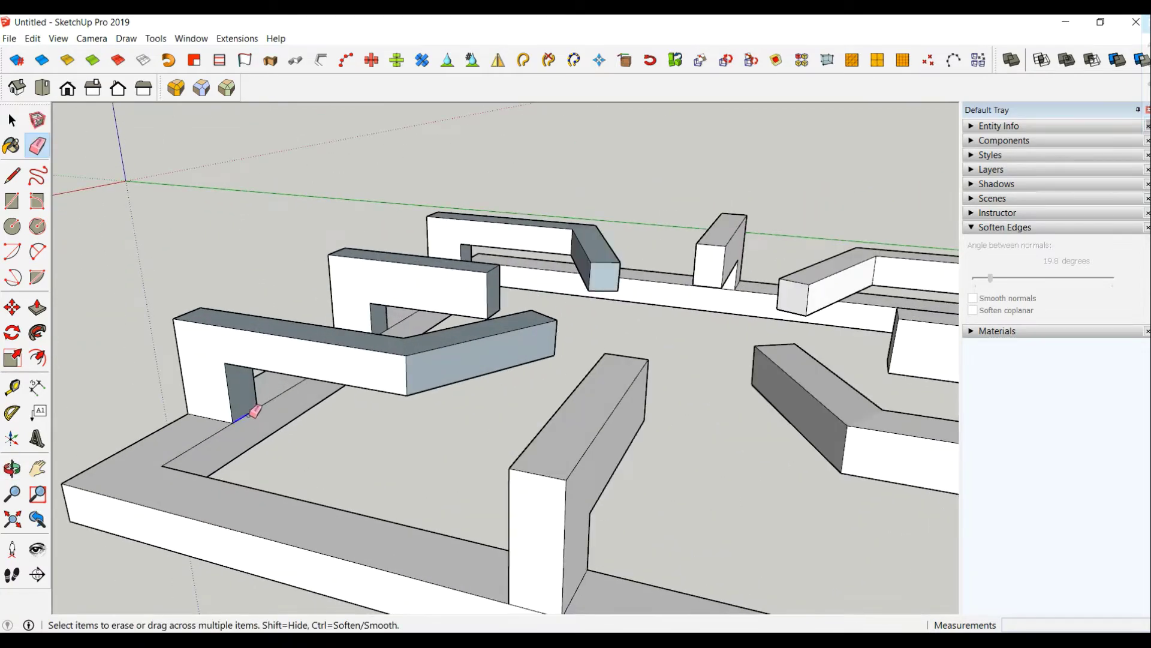
{"action": "mouse_move", "coordinate": [413, 441]}
{"action": "middle_mouse_down"}
{"action": "mouse_move", "coordinate": [398, 458]}
{"action": "mouse_move", "coordinate": [152, 516]}
{"action": "mouse_move", "coordinate": [276, 360]}
{"action": "mouse_move", "coordinate": [264, 384]}
{"action": "mouse_move", "coordinate": [276, 348]}
{"action": "mouse_move", "coordinate": [436, 527]}
{"action": "mouse_move", "coordinate": [412, 412]}
{"action": "mouse_move", "coordinate": [501, 418]}
{"action": "mouse_move", "coordinate": [321, 437]}
{"action": "mouse_move", "coordinate": [391, 454]}
{"action": "mouse_move", "coordinate": [399, 411]}
{"action": "middle_mouse_up"}
{"action": "scroll", "coordinate": [532, 412], "scroll_direction": "down", "scroll_amount": 3}
{"action": "scroll", "coordinate": [447, 417], "scroll_direction": "up", "scroll_amount": 2}
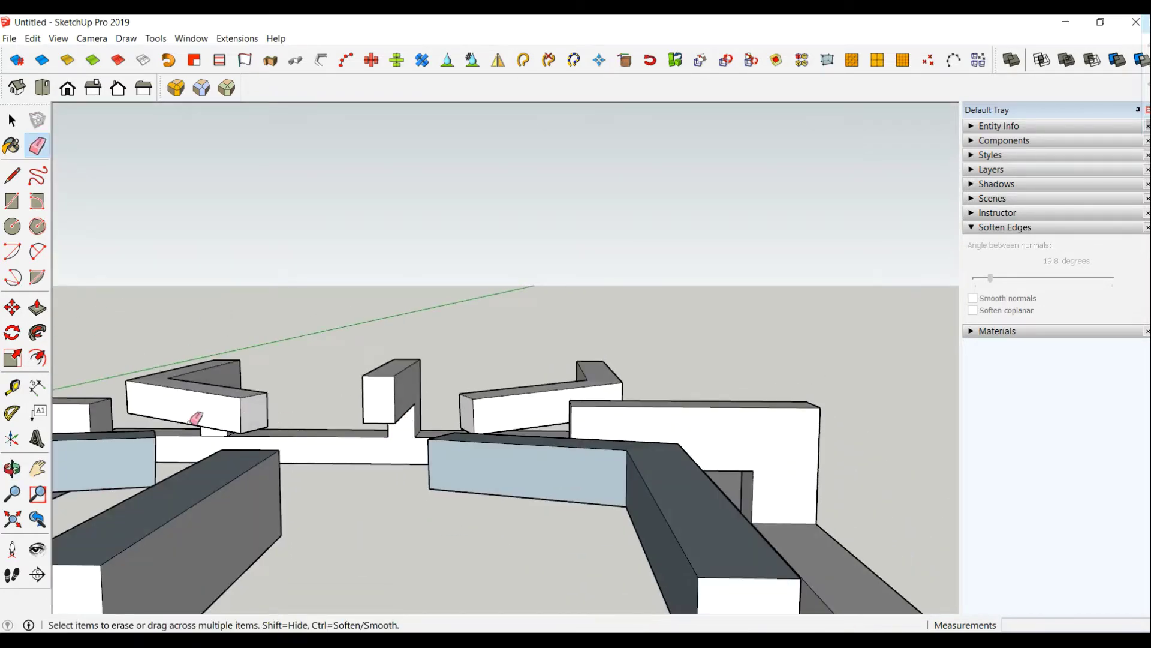
{"action": "scroll", "coordinate": [245, 437], "scroll_direction": "down", "scroll_amount": 3}
{"action": "mouse_move", "coordinate": [325, 429]}
{"action": "middle_mouse_down"}
{"action": "mouse_move", "coordinate": [257, 514]}
{"action": "mouse_move", "coordinate": [110, 429]}
{"action": "middle_mouse_up"}
{"action": "scroll", "coordinate": [346, 392], "scroll_direction": "up", "scroll_amount": 3}
{"action": "scroll", "coordinate": [369, 377], "scroll_direction": "up", "scroll_amount": 1}
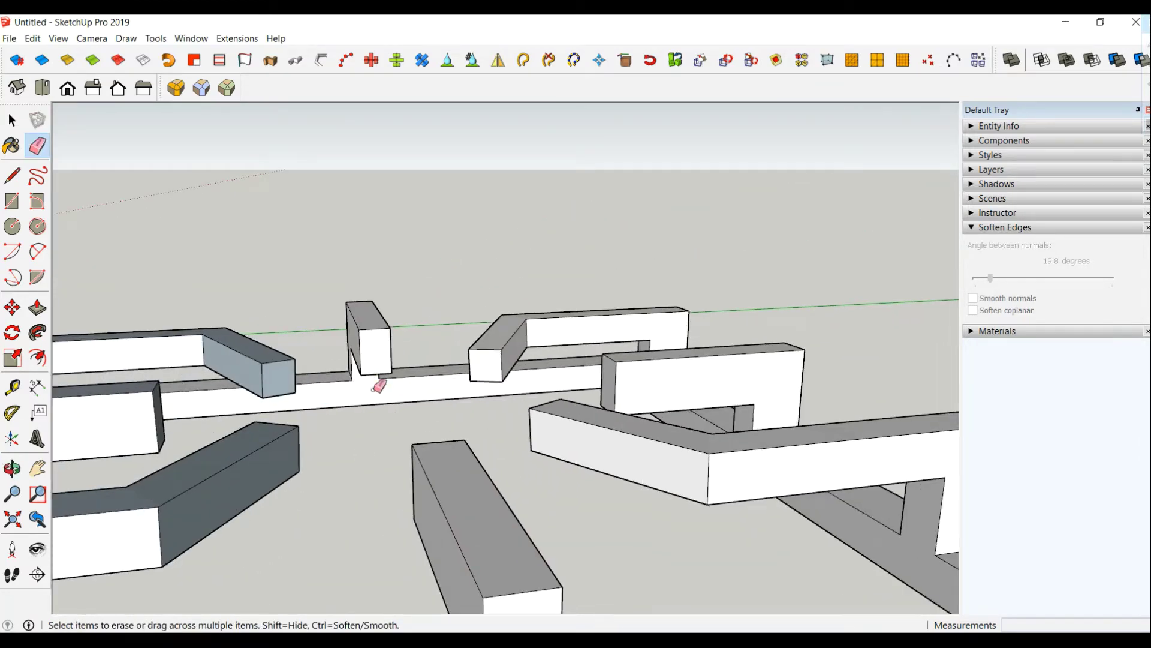
{"action": "mouse_move", "coordinate": [379, 387]}
{"action": "middle_mouse_down"}
{"action": "mouse_move", "coordinate": [334, 352]}
{"action": "mouse_move", "coordinate": [239, 342]}
{"action": "middle_mouse_up"}
{"action": "scroll", "coordinate": [239, 342], "scroll_direction": "up", "scroll_amount": 1}
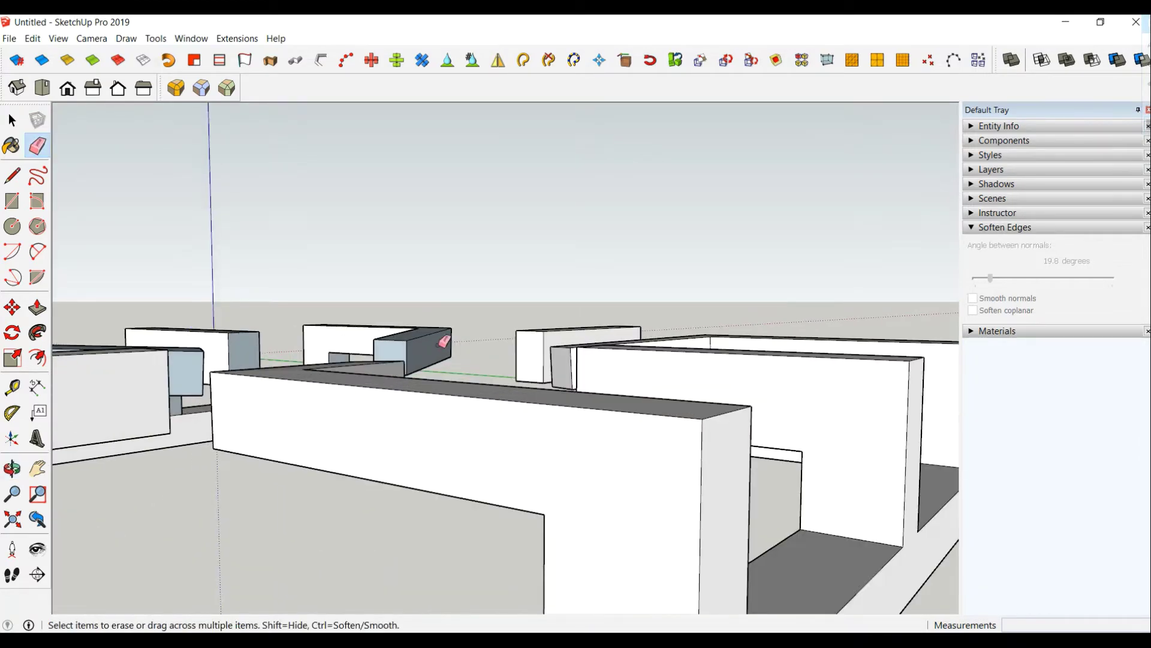
{"action": "mouse_move", "coordinate": [443, 340]}
{"action": "middle_mouse_down"}
{"action": "mouse_move", "coordinate": [470, 419]}
{"action": "mouse_move", "coordinate": [427, 494]}
{"action": "mouse_move", "coordinate": [317, 309]}
{"action": "mouse_move", "coordinate": [218, 288]}
{"action": "mouse_move", "coordinate": [210, 249]}
{"action": "mouse_move", "coordinate": [338, 379]}
{"action": "middle_mouse_up"}
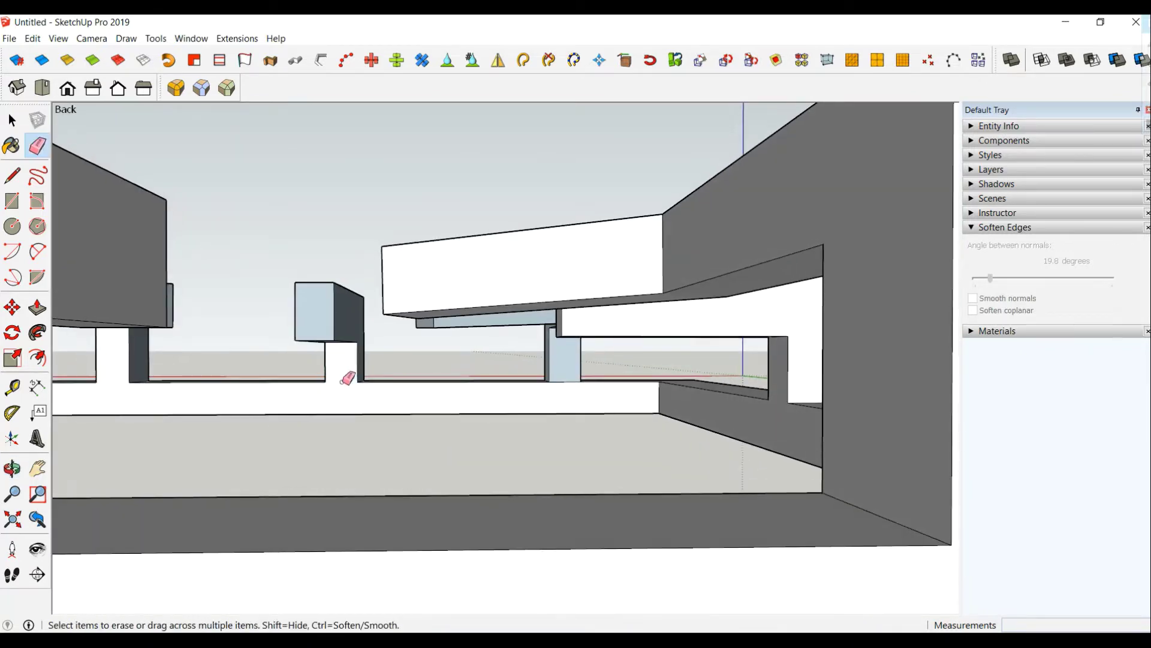
{"action": "middle_click_drag", "start_coordinate": [570, 377], "coordinate": [617, 521]}
{"action": "left_click", "coordinate": [13, 122]}
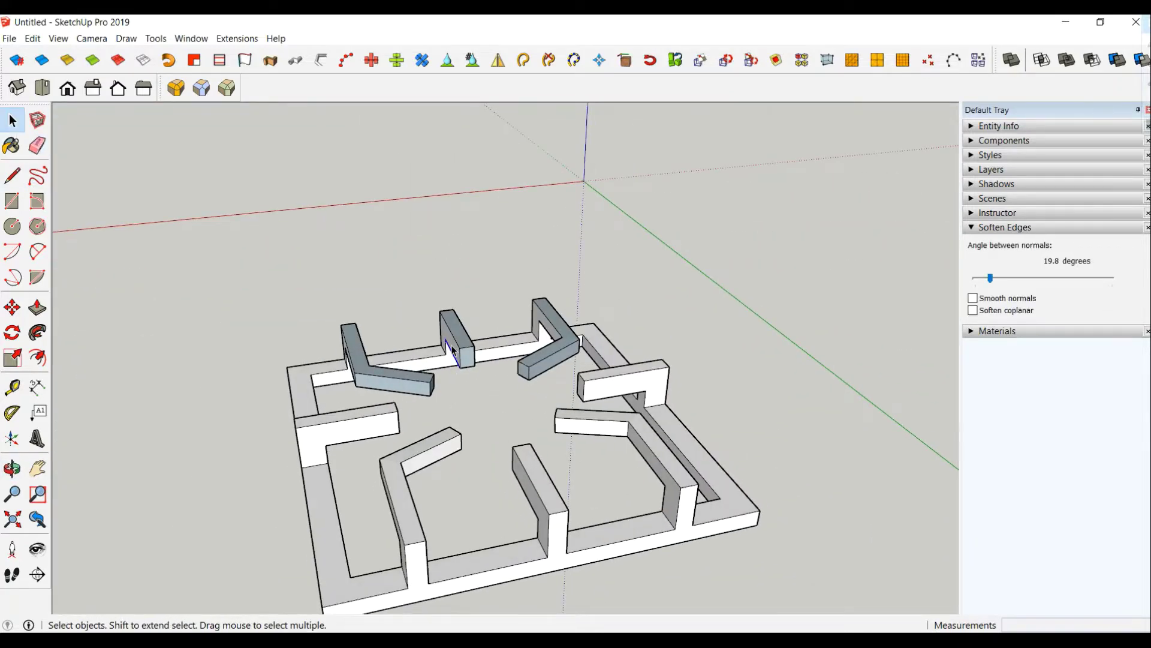
Orient Faces from a dark reversed wall face so the whole grate shows white faces.
{"action": "mouse_move", "coordinate": [453, 351]}
{"action": "middle_mouse_down"}
{"action": "mouse_move", "coordinate": [488, 385]}
{"action": "mouse_move", "coordinate": [389, 366]}
{"action": "middle_mouse_up"}
{"action": "right_click", "coordinate": [390, 363]}
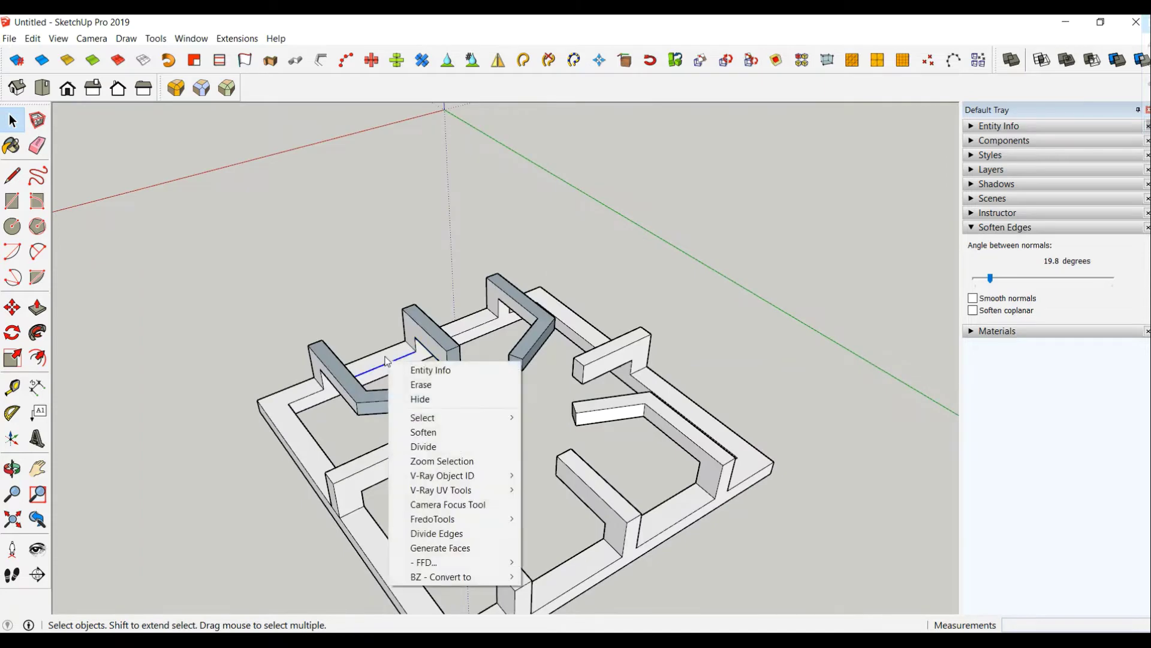
{"action": "left_click", "coordinate": [388, 363]}
{"action": "right_click", "coordinate": [387, 360]}
{"action": "left_click", "coordinate": [439, 212]}
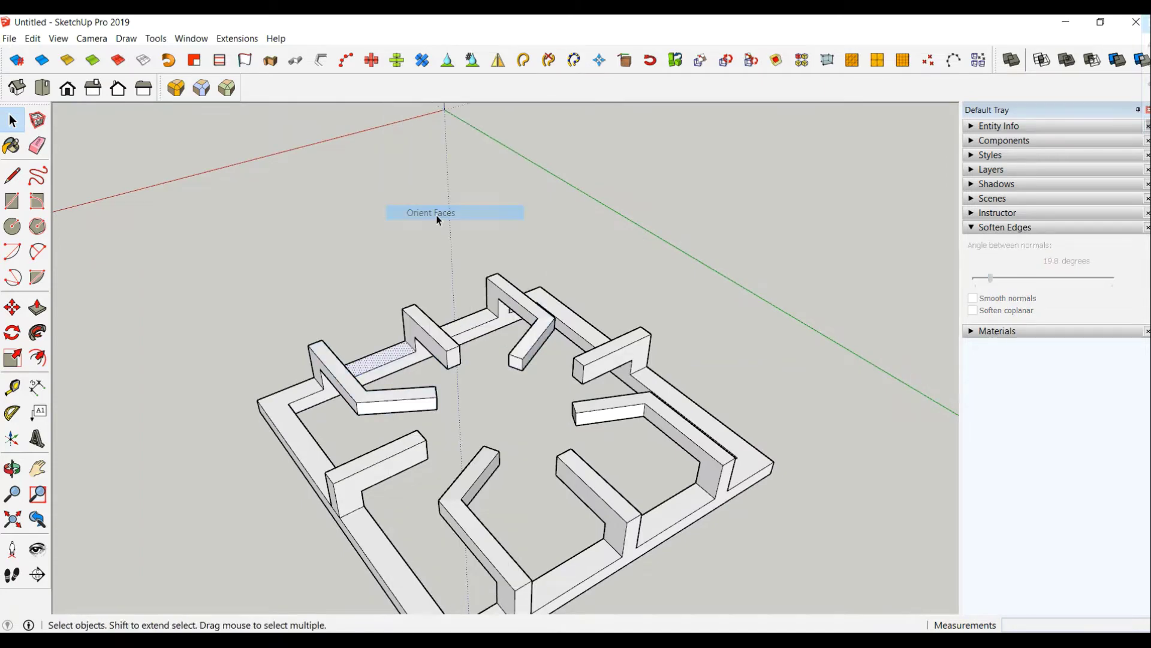
{"action": "scroll", "coordinate": [437, 218], "scroll_direction": "down", "scroll_amount": 3}
{"action": "middle_click_drag", "start_coordinate": [437, 218], "coordinate": [390, 252]}
{"action": "middle_click_drag", "start_coordinate": [353, 518], "coordinate": [462, 420]}
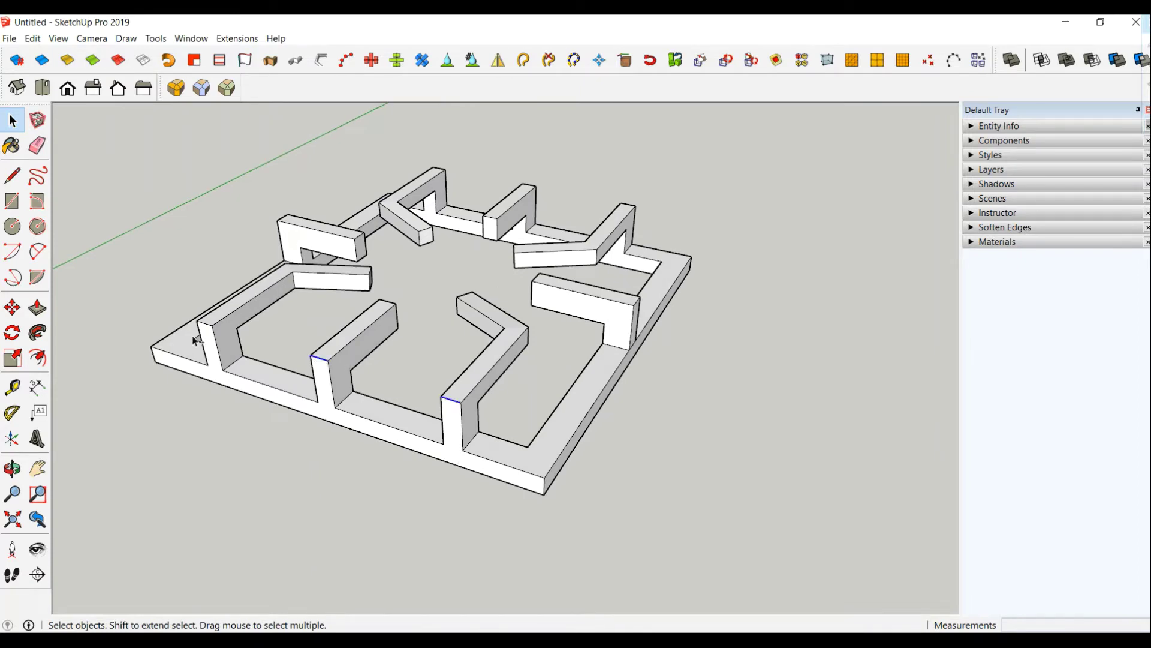
{"action": "middle_click_drag", "start_coordinate": [204, 328], "coordinate": [498, 378]}
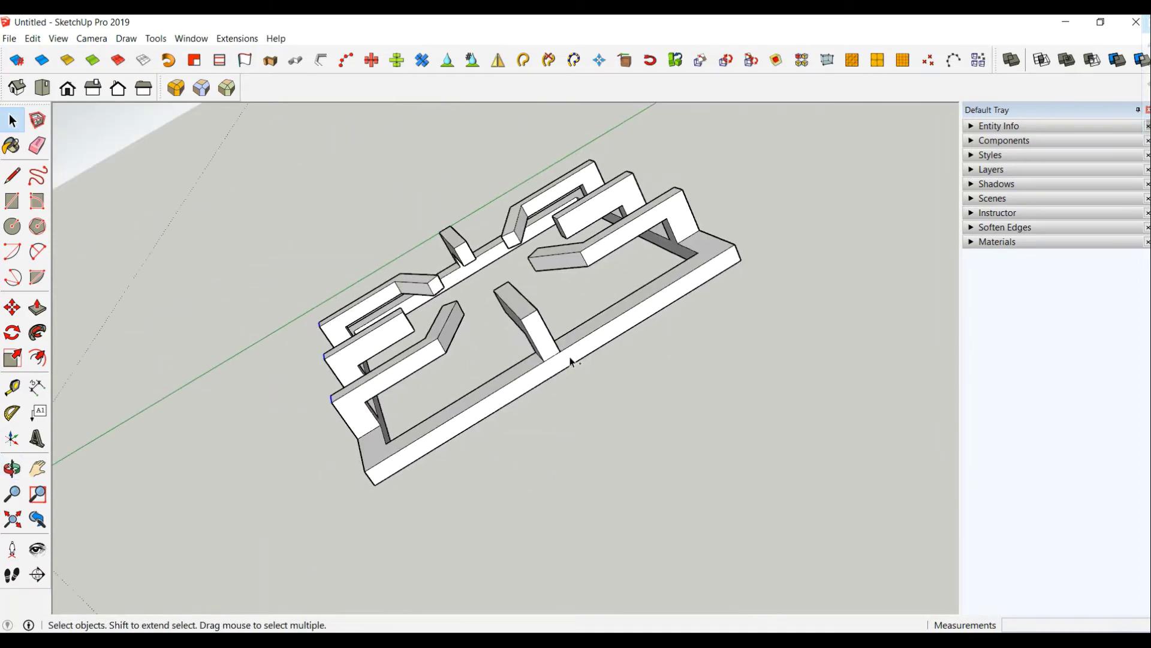
{"action": "middle_click_drag", "start_coordinate": [768, 319], "coordinate": [624, 414]}
{"action": "scroll", "coordinate": [624, 415], "scroll_direction": "up", "scroll_amount": 2}
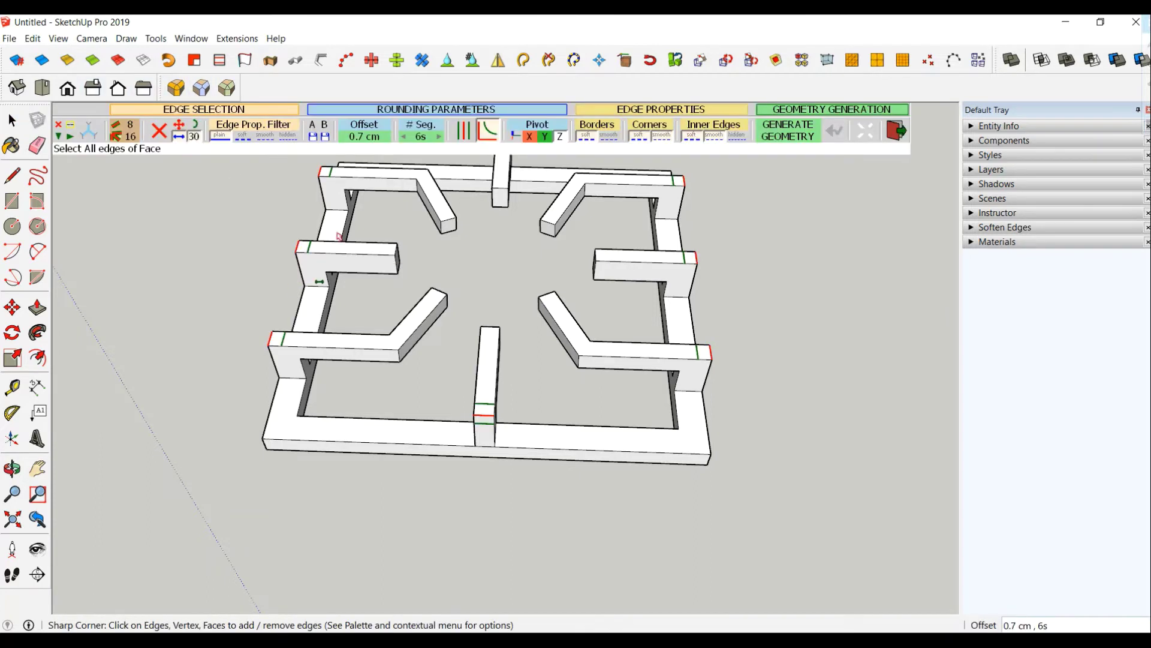
Generate 0.7 cm, 6-segment rounded fillets at the marked top wall-to-frame joints.
{"action": "left_click", "coordinate": [231, 254]}
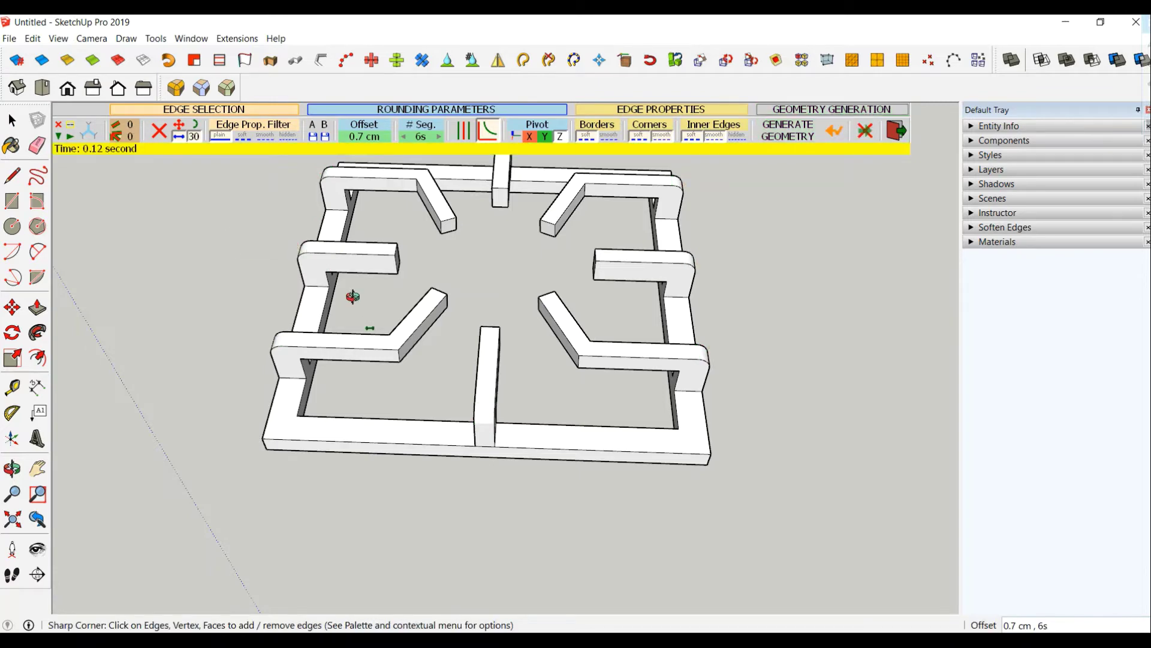
{"action": "middle_click_drag", "start_coordinate": [353, 296], "coordinate": [287, 250]}
{"action": "scroll", "coordinate": [386, 270], "scroll_direction": "up", "scroll_amount": 5}
{"action": "left_click", "coordinate": [11, 122]}
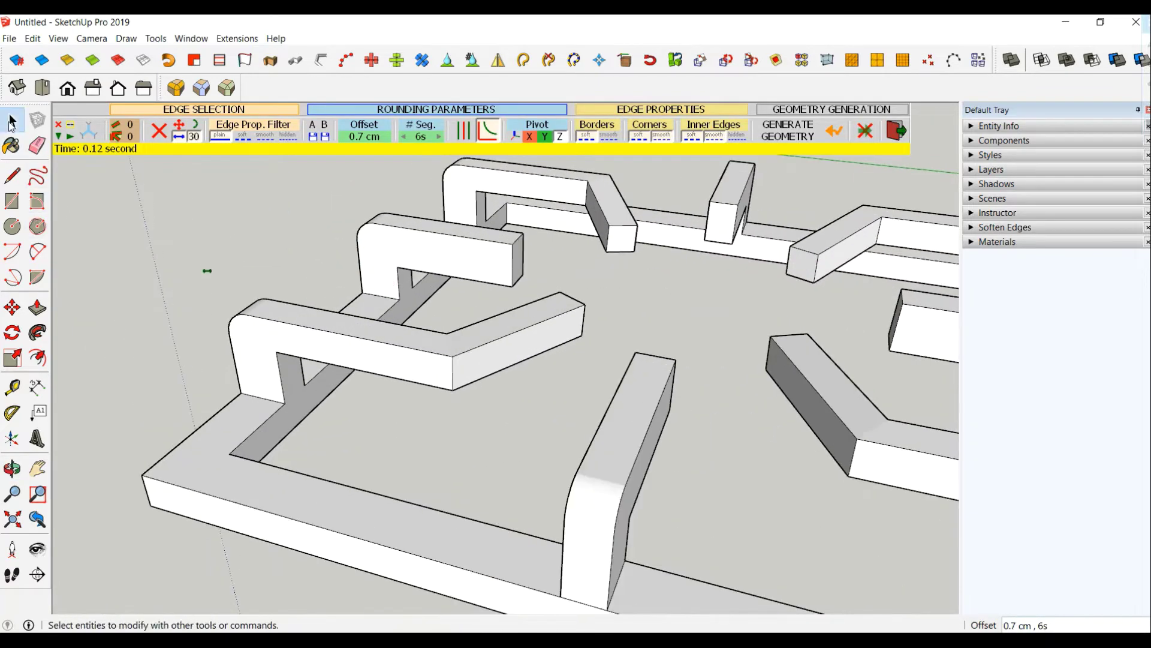
Orbit under and over the grate to inspect the underside joints.
{"action": "middle_click_drag", "start_coordinate": [207, 271], "coordinate": [377, 198]}
{"action": "scroll", "coordinate": [634, 419], "scroll_direction": "up", "scroll_amount": 5}
{"action": "middle_click_drag", "start_coordinate": [635, 419], "coordinate": [432, 226]}
{"action": "scroll", "coordinate": [490, 312], "scroll_direction": "up", "scroll_amount": 3}
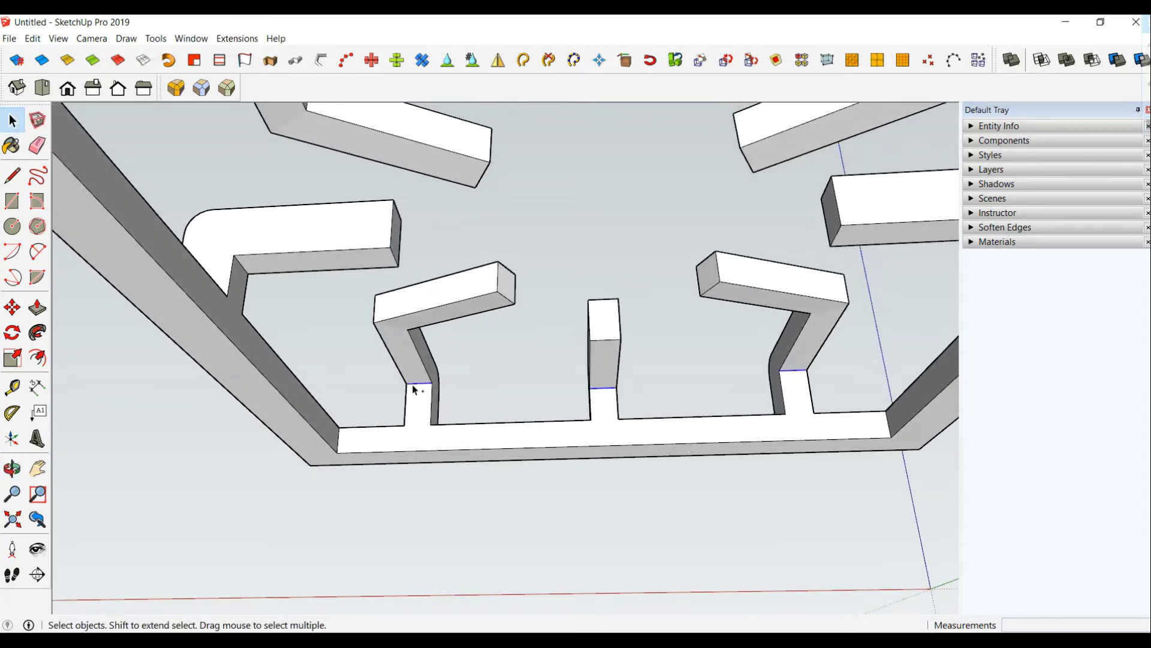
{"action": "scroll", "coordinate": [736, 321], "scroll_direction": "down", "scroll_amount": 3}
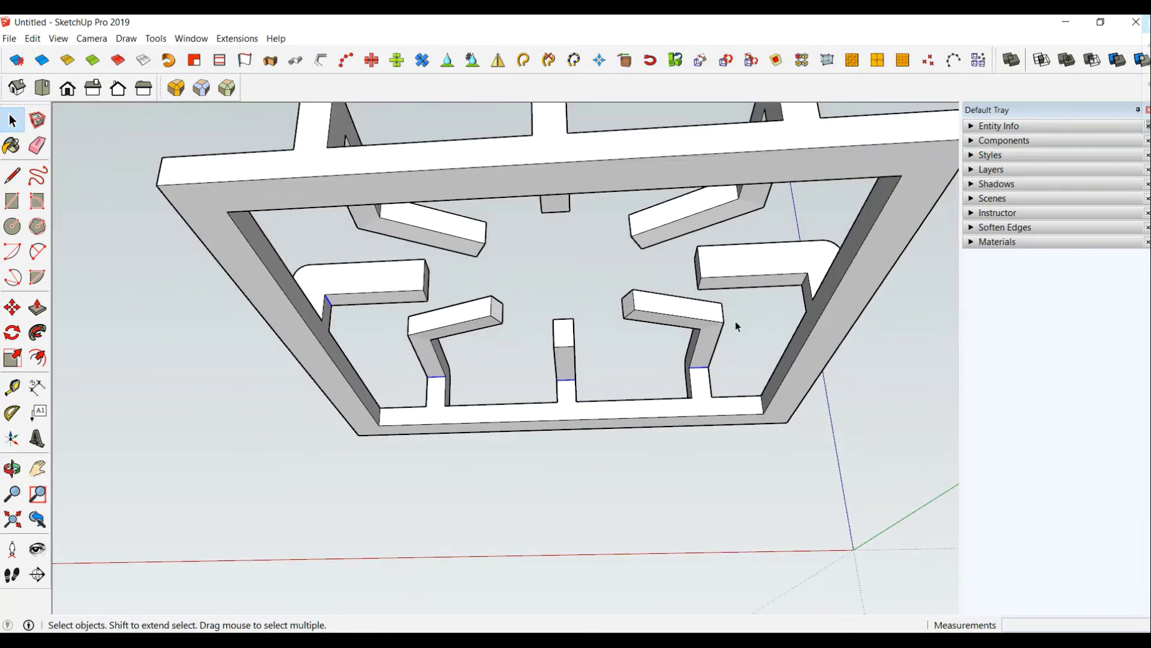
{"action": "mouse_move", "coordinate": [780, 302]}
{"action": "middle_mouse_down"}
{"action": "mouse_move", "coordinate": [882, 452]}
{"action": "mouse_move", "coordinate": [442, 390]}
{"action": "mouse_move", "coordinate": [560, 424]}
{"action": "middle_mouse_up"}
{"action": "scroll", "coordinate": [531, 384], "scroll_direction": "up", "scroll_amount": 3}
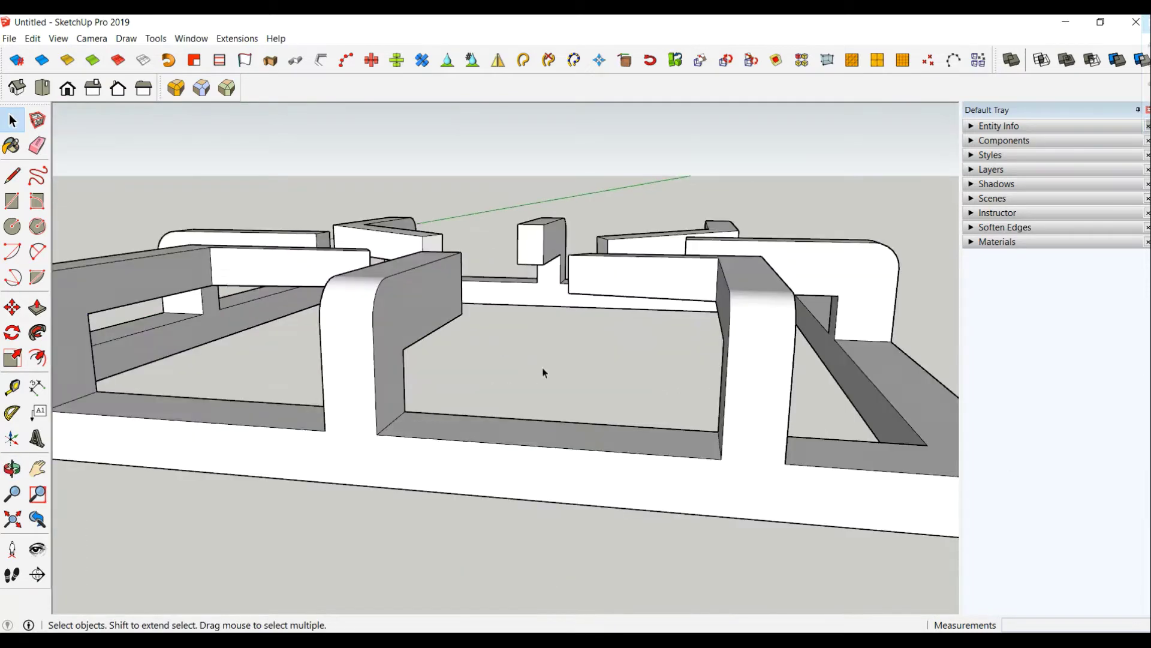
{"action": "middle_click_drag", "start_coordinate": [542, 372], "coordinate": [586, 249]}
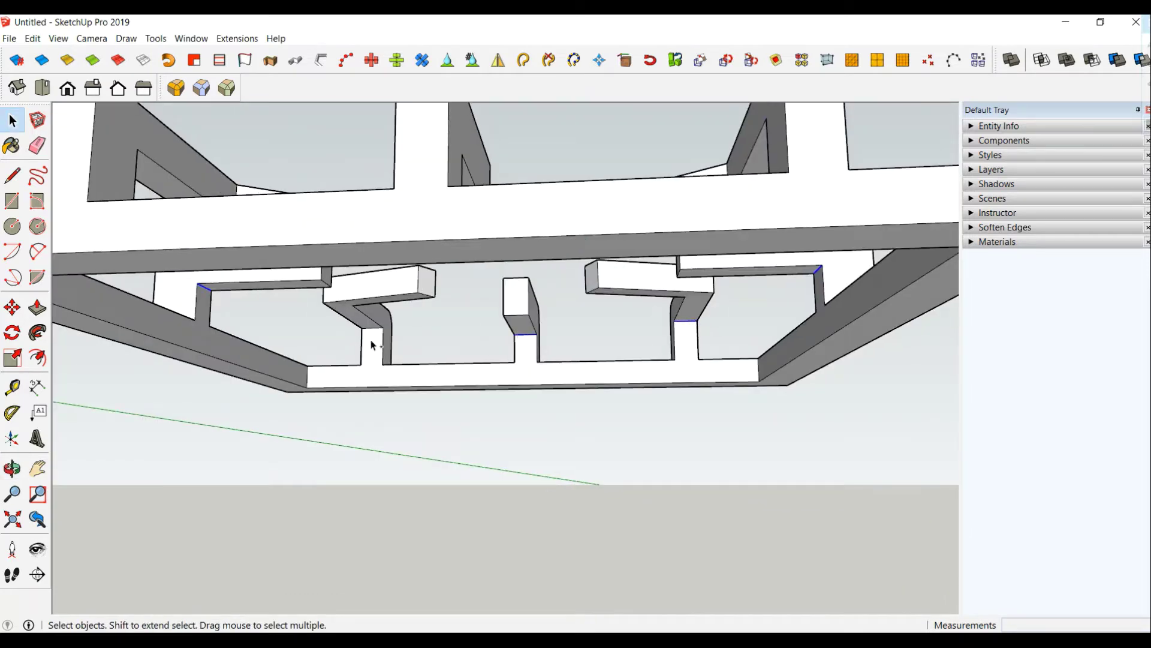
{"action": "scroll", "coordinate": [387, 334], "scroll_direction": "down", "scroll_amount": 5}
{"action": "middle_click_drag", "start_coordinate": [416, 343], "coordinate": [458, 501]}
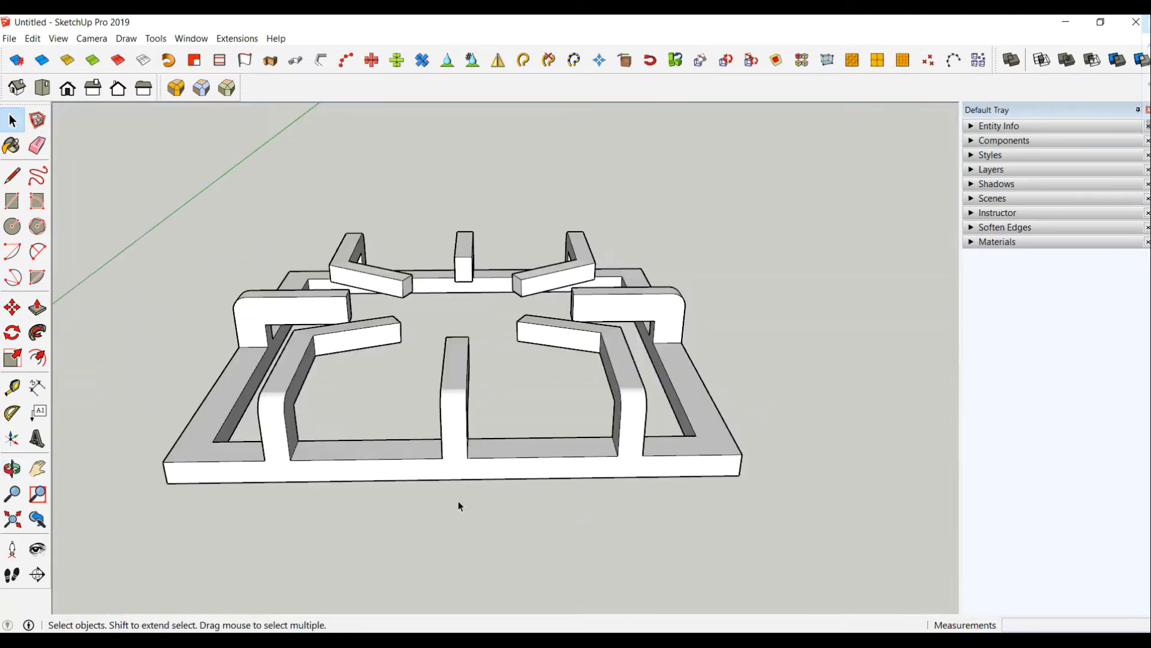
Restart the Sharp Corner rounding for the grate's underside joints.
{"action": "left_click", "coordinate": [202, 88]}
{"action": "mouse_move", "coordinate": [480, 384]}
{"action": "middle_mouse_down"}
{"action": "mouse_move", "coordinate": [506, 193]}
{"action": "mouse_move", "coordinate": [494, 238]}
{"action": "middle_mouse_up"}
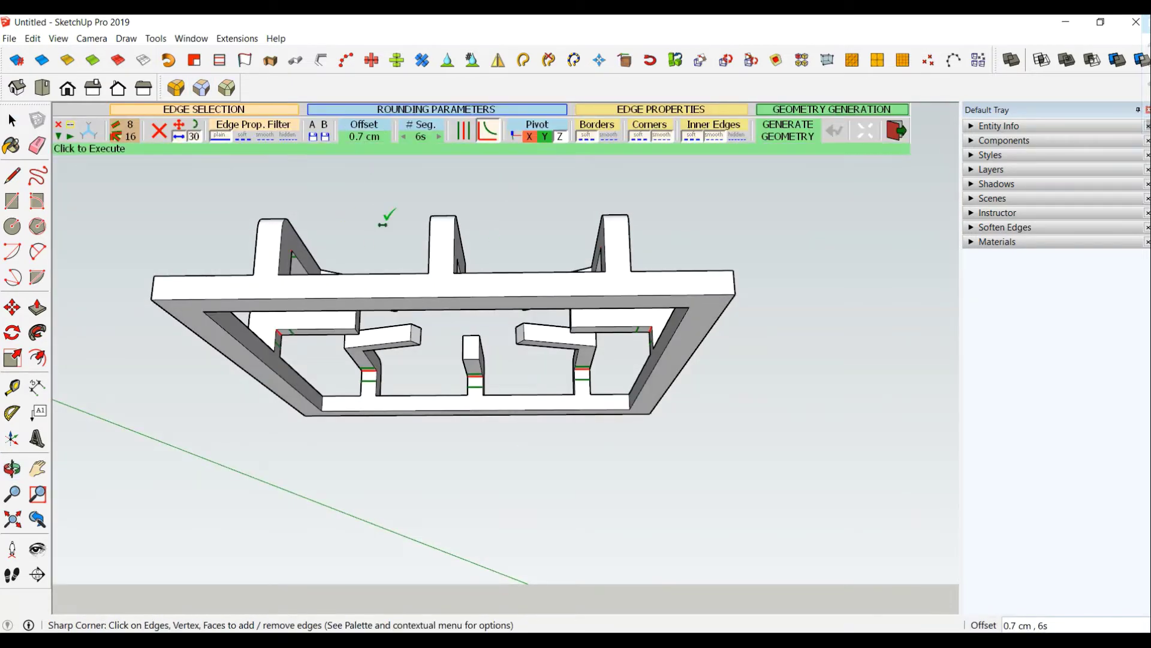
{"action": "mouse_move", "coordinate": [385, 216]}
{"action": "middle_mouse_down"}
{"action": "mouse_move", "coordinate": [385, 454]}
{"action": "mouse_move", "coordinate": [470, 478]}
{"action": "middle_mouse_up"}
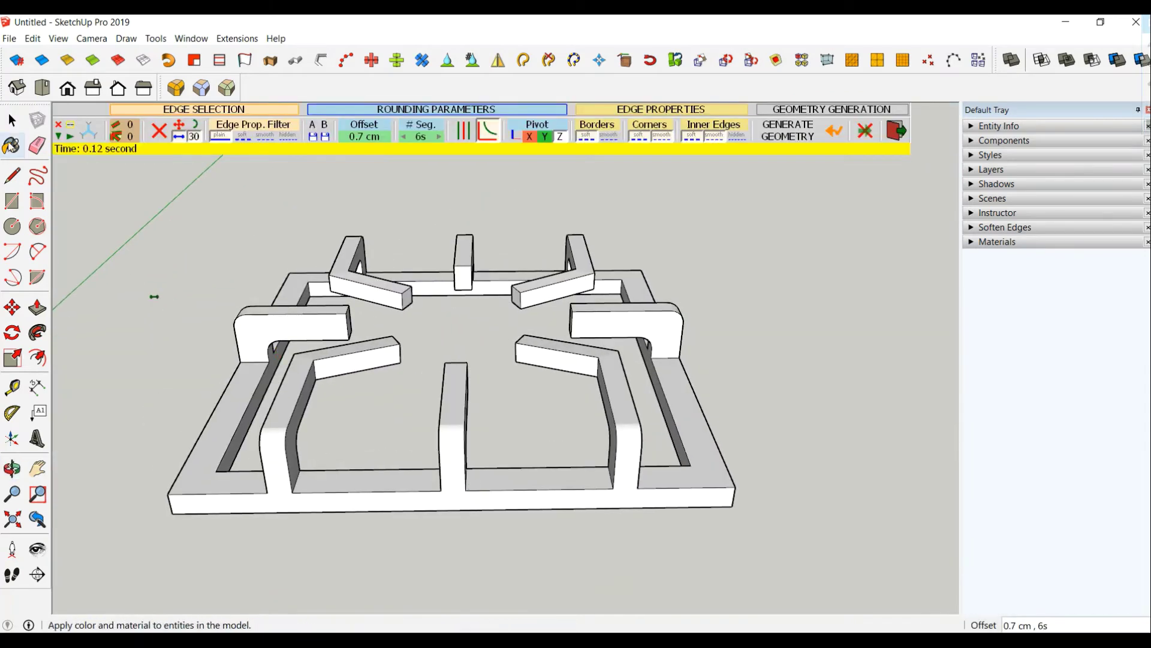
Group the entire grate geometry into one object.
{"action": "triple_click", "coordinate": [313, 388]}
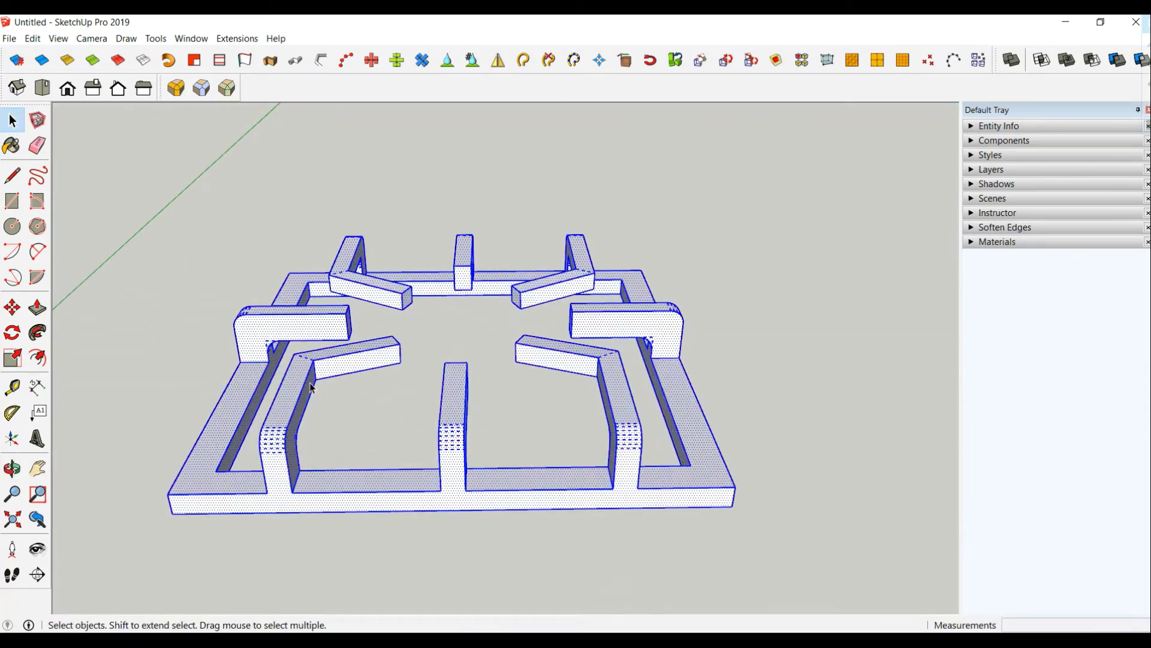
{"action": "right_click", "coordinate": [313, 387]}
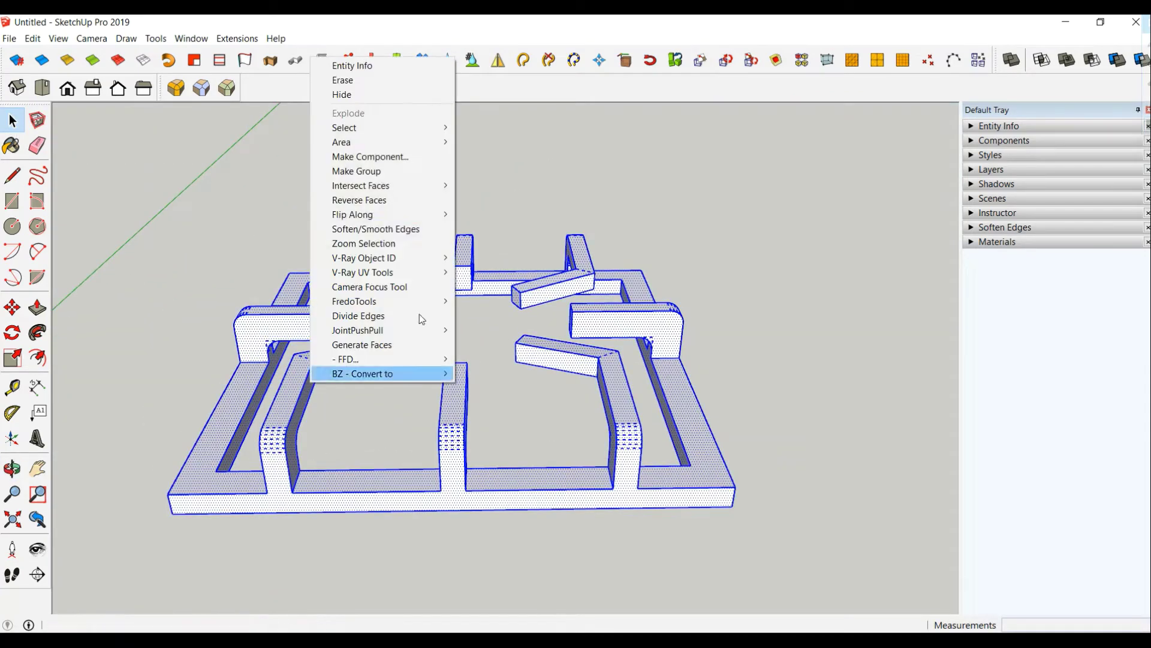
{"action": "left_click", "coordinate": [372, 169]}
{"action": "mouse_move", "coordinate": [444, 469]}
{"action": "middle_mouse_down"}
{"action": "mouse_move", "coordinate": [438, 488]}
{"action": "mouse_move", "coordinate": [465, 542]}
{"action": "mouse_move", "coordinate": [552, 548]}
{"action": "mouse_move", "coordinate": [537, 536]}
{"action": "mouse_move", "coordinate": [194, 562]}
{"action": "mouse_move", "coordinate": [401, 527]}
{"action": "mouse_move", "coordinate": [646, 539]}
{"action": "mouse_move", "coordinate": [617, 527]}
{"action": "middle_mouse_up"}
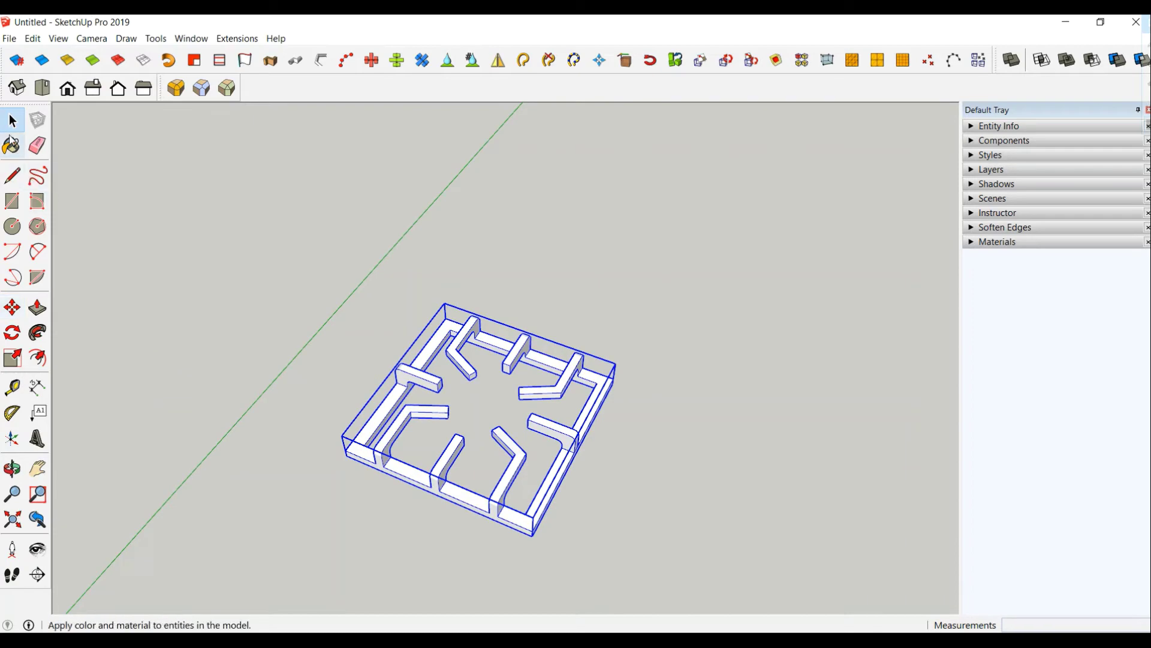
Copy the grouped grate with Move and Ctrl, placing the copy beside the original.
{"action": "left_click", "coordinate": [11, 309]}
{"action": "middle_click_drag", "start_coordinate": [671, 502], "coordinate": [305, 493]}
{"action": "left_click", "coordinate": [322, 484]}
{"action": "key", "text": "ctrl"}
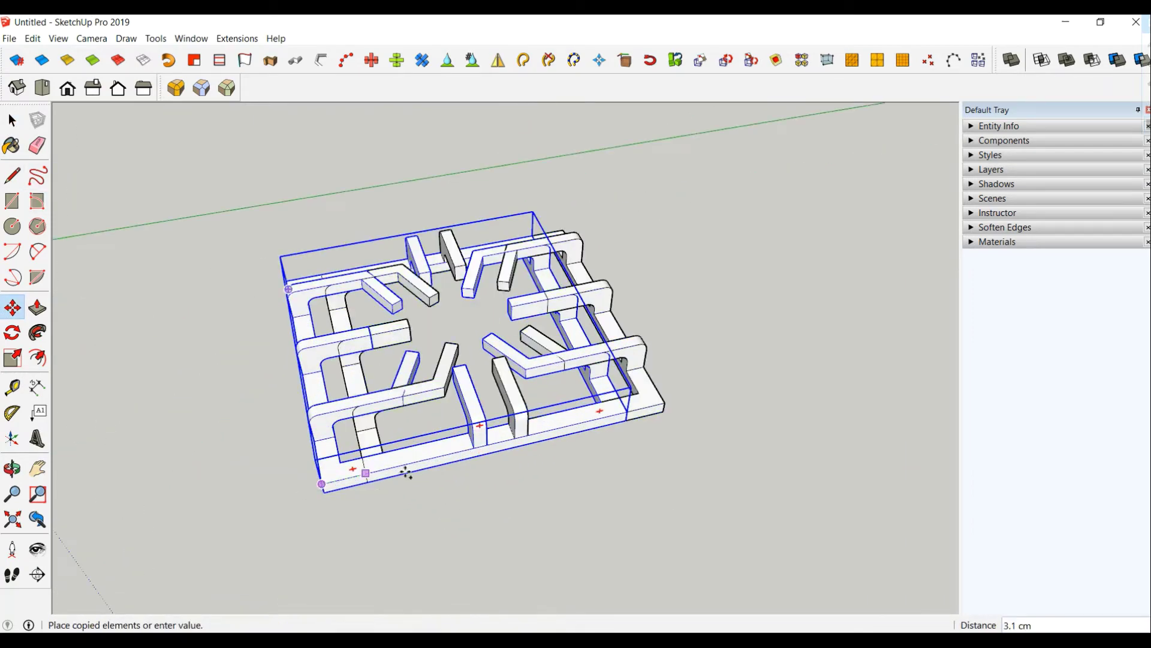
{"action": "left_click", "coordinate": [627, 413]}
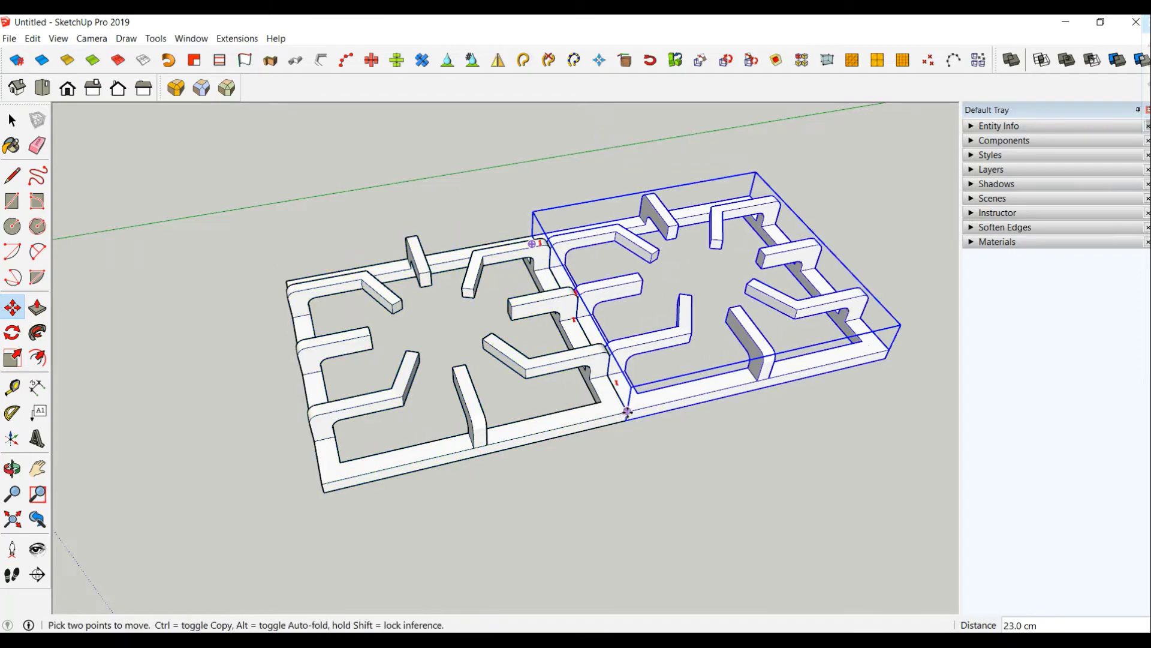
{"action": "scroll", "coordinate": [628, 413], "scroll_direction": "up", "scroll_amount": 5}
{"action": "middle_click_drag", "start_coordinate": [648, 390], "coordinate": [563, 342]}
{"action": "scroll", "coordinate": [609, 360], "scroll_direction": "up", "scroll_amount": 5}
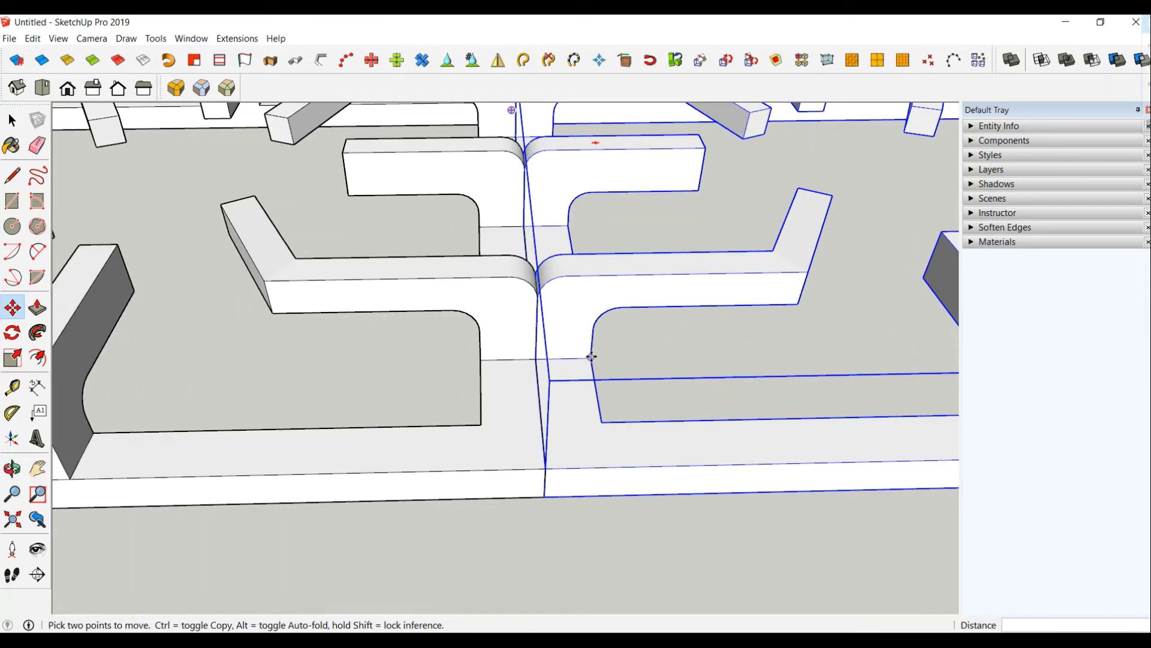
Shift the copy 1.5 cm so it overlaps the original at the joint.
{"action": "left_click", "coordinate": [591, 357]}
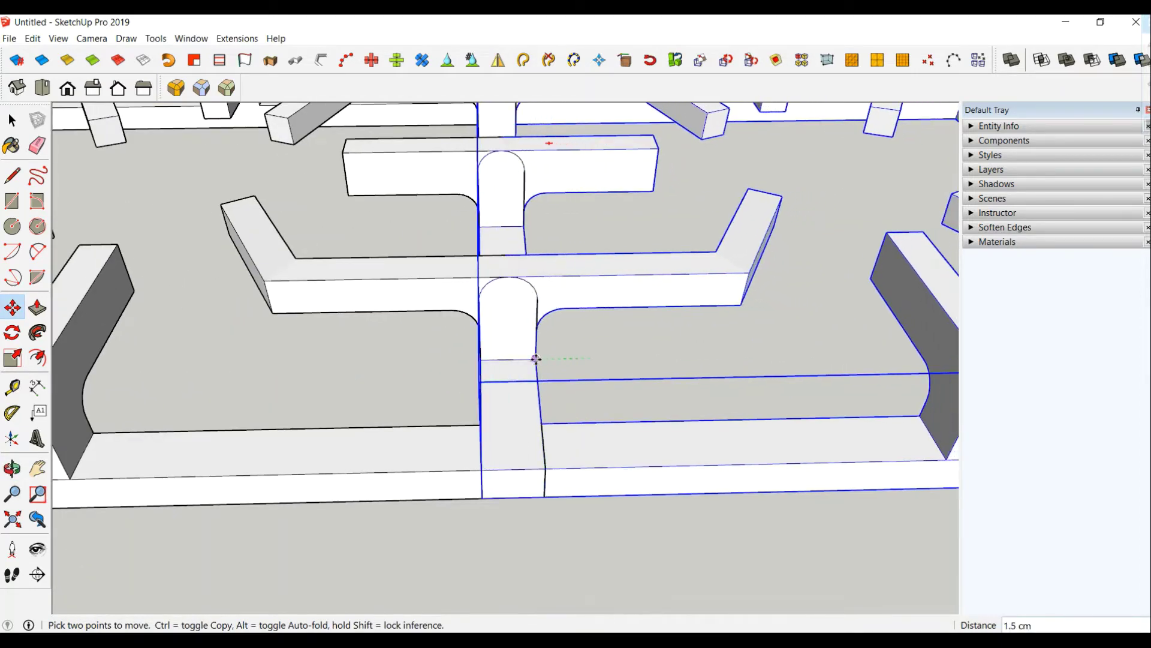
{"action": "left_click", "coordinate": [536, 358]}
{"action": "scroll", "coordinate": [536, 359], "scroll_direction": "down", "scroll_amount": 3}
{"action": "scroll", "coordinate": [536, 359], "scroll_direction": "down", "scroll_amount": 4}
{"action": "scroll", "coordinate": [536, 359], "scroll_direction": "down", "scroll_amount": 3}
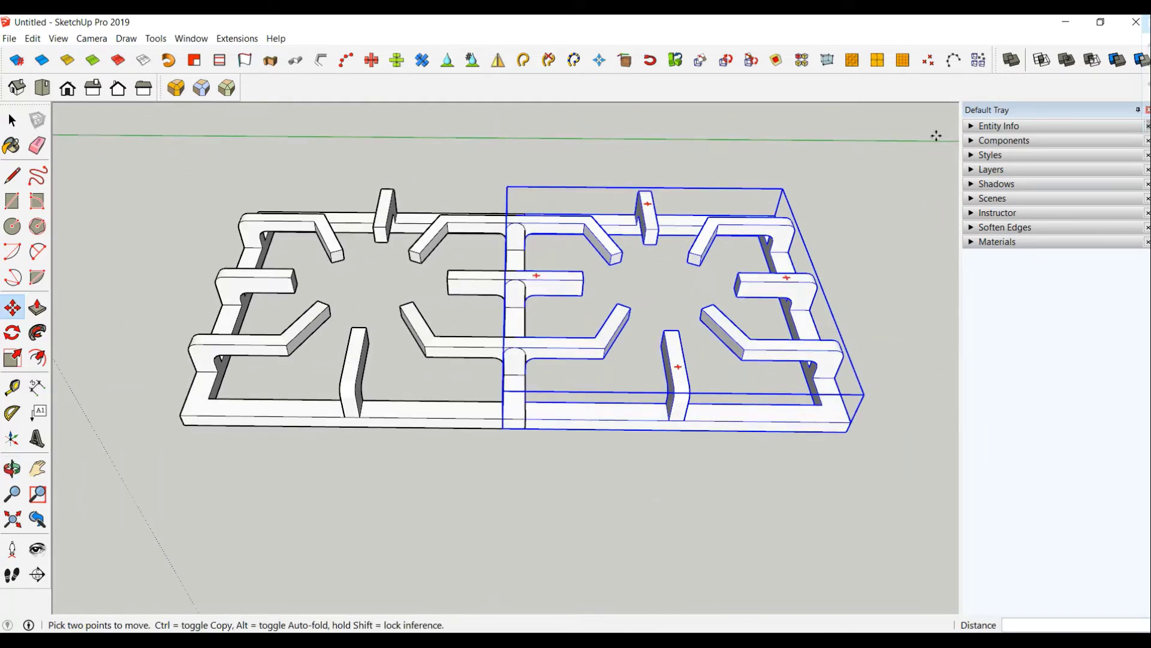
Union the original and copied grates into one double grate with Solid Tools.
{"action": "left_click", "coordinate": [1067, 60]}
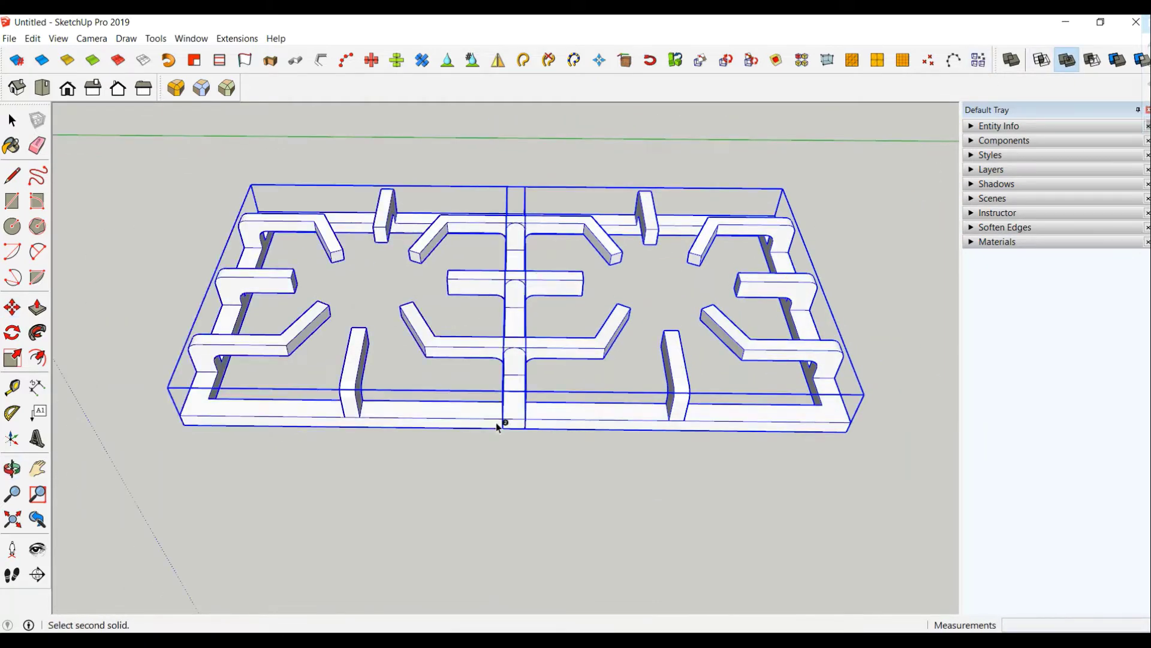
{"action": "left_click", "coordinate": [475, 417]}
{"action": "mouse_move", "coordinate": [478, 411]}
{"action": "middle_mouse_down"}
{"action": "mouse_move", "coordinate": [539, 432]}
{"action": "mouse_move", "coordinate": [277, 438]}
{"action": "mouse_move", "coordinate": [596, 474]}
{"action": "middle_mouse_up"}
Copy the merged grate with Move and Ctrl against the original's side.
{"action": "left_click", "coordinate": [12, 120]}
{"action": "scroll", "coordinate": [539, 567], "scroll_direction": "up", "scroll_amount": 2}
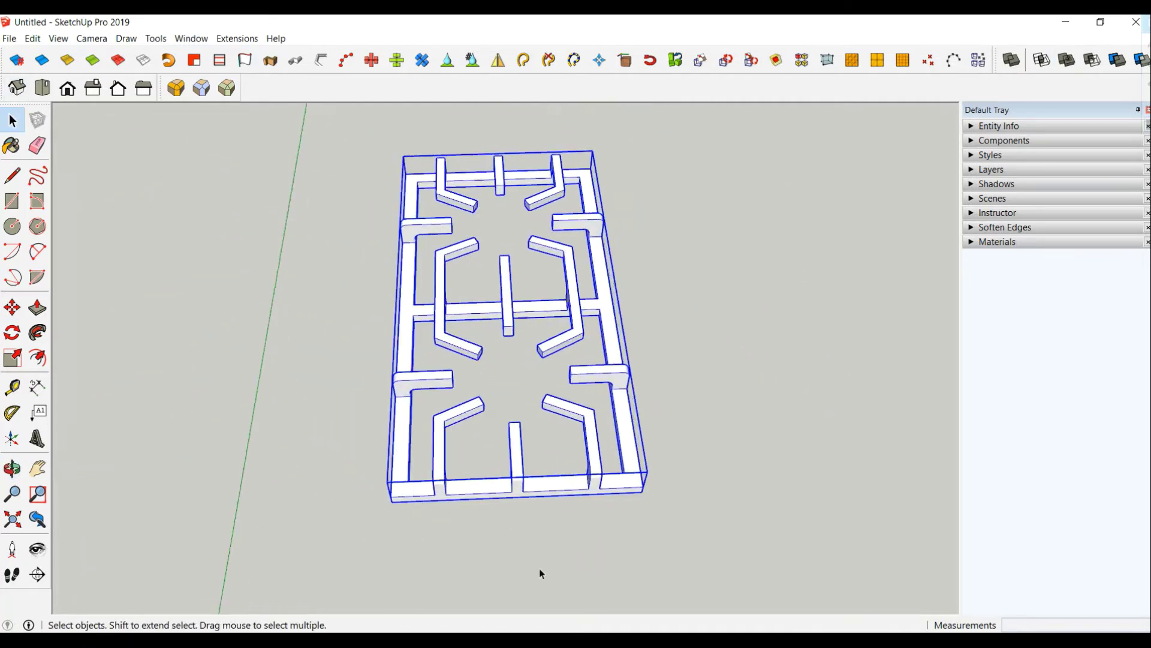
{"action": "scroll", "coordinate": [539, 567], "scroll_direction": "up", "scroll_amount": 3}
{"action": "left_click", "coordinate": [12, 308]}
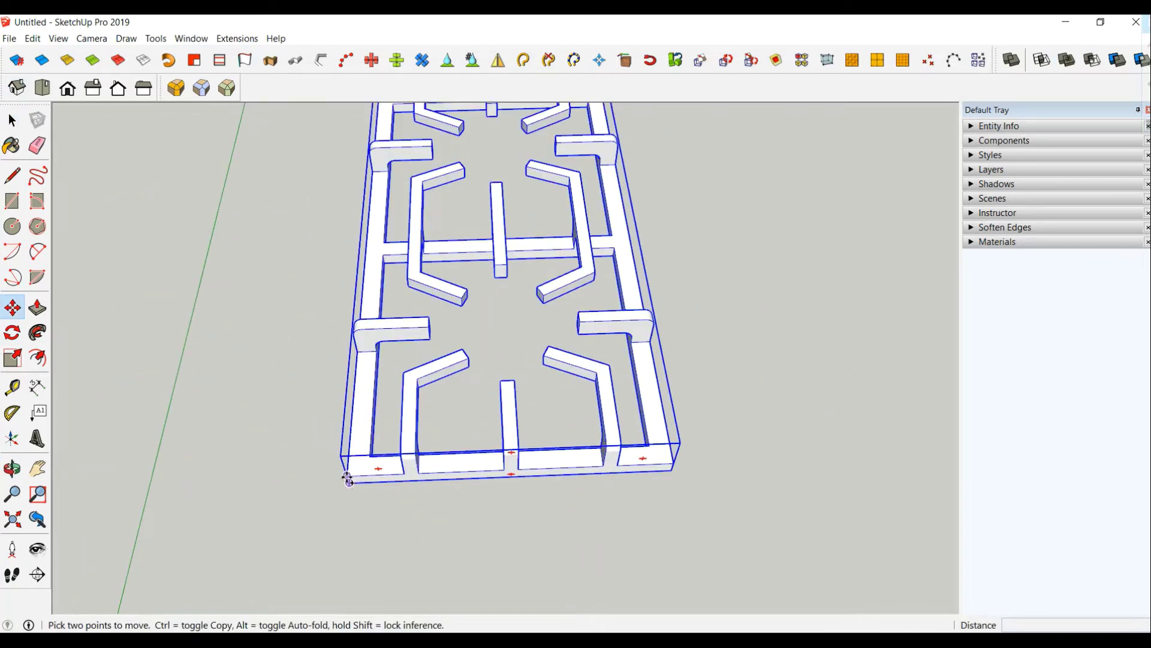
{"action": "left_click", "coordinate": [348, 480]}
{"action": "key", "text": "ctrl"}
{"action": "left_click", "coordinate": [674, 463]}
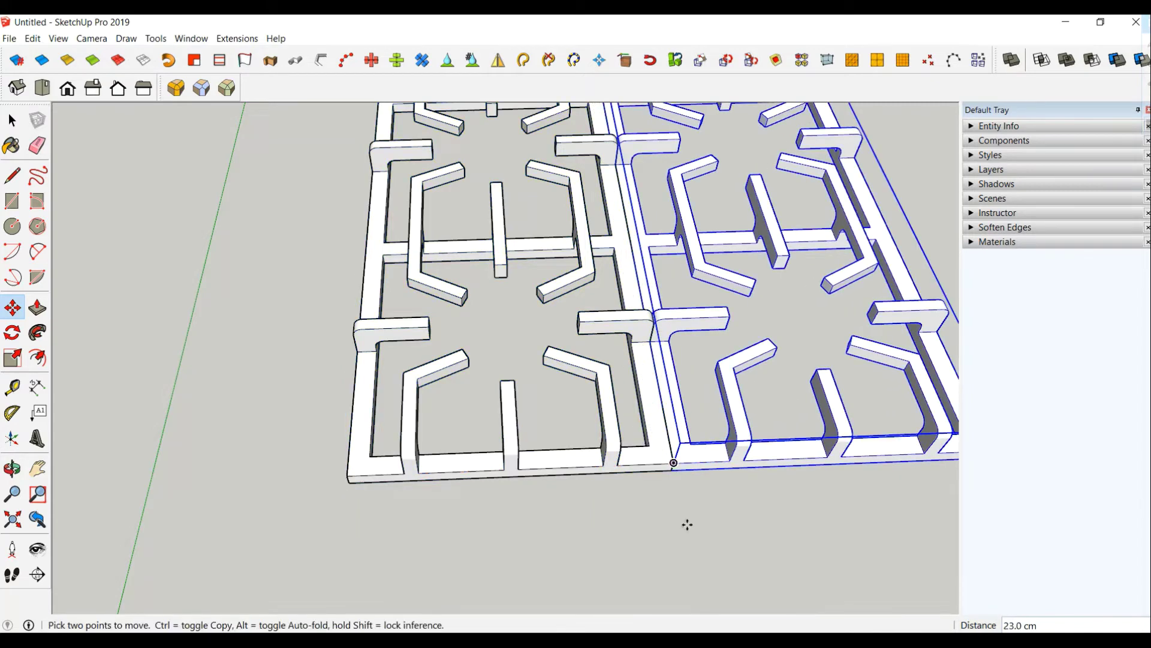
{"action": "middle_click_drag", "start_coordinate": [688, 525], "coordinate": [547, 560]}
{"action": "scroll", "coordinate": [568, 415], "scroll_direction": "up", "scroll_amount": 3}
{"action": "scroll", "coordinate": [547, 362], "scroll_direction": "down", "scroll_amount": 2}
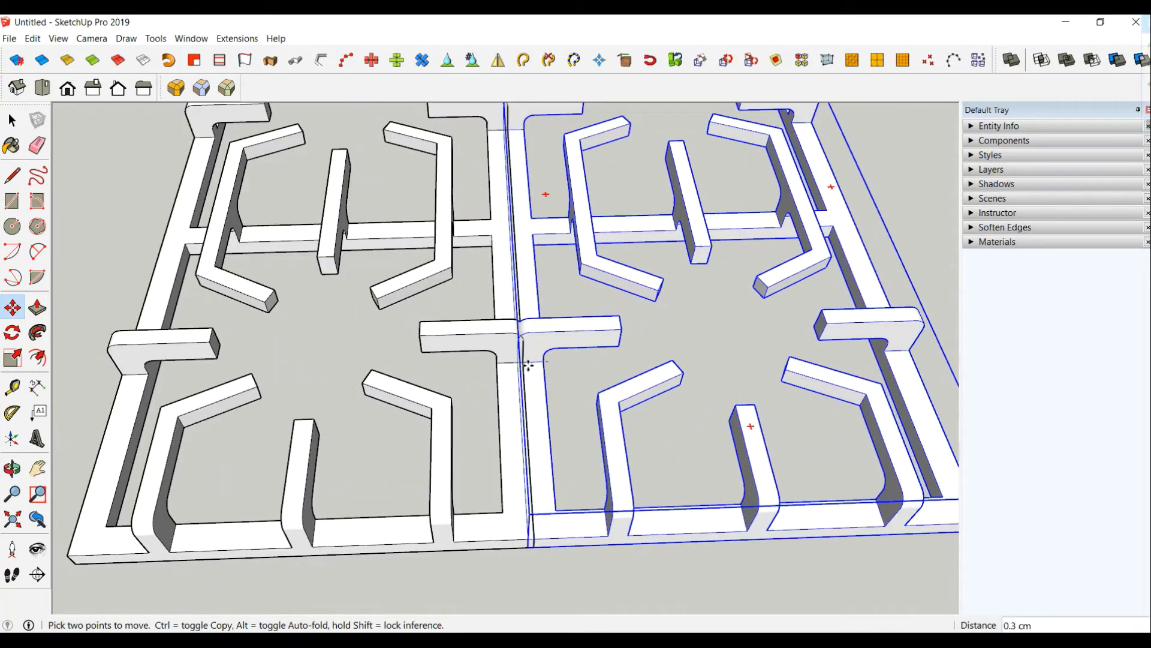
{"action": "scroll", "coordinate": [396, 395], "scroll_direction": "down", "scroll_amount": 2}
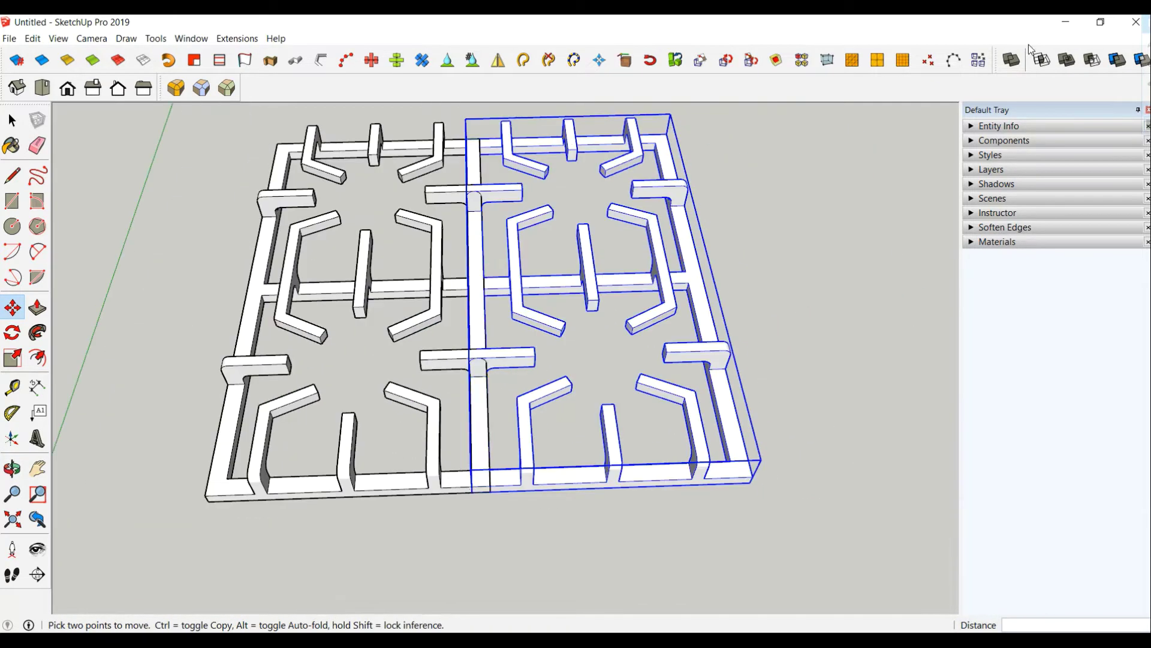
Start the Solid Tools Union on the two grates and reorient the view.
{"action": "left_click", "coordinate": [1067, 59]}
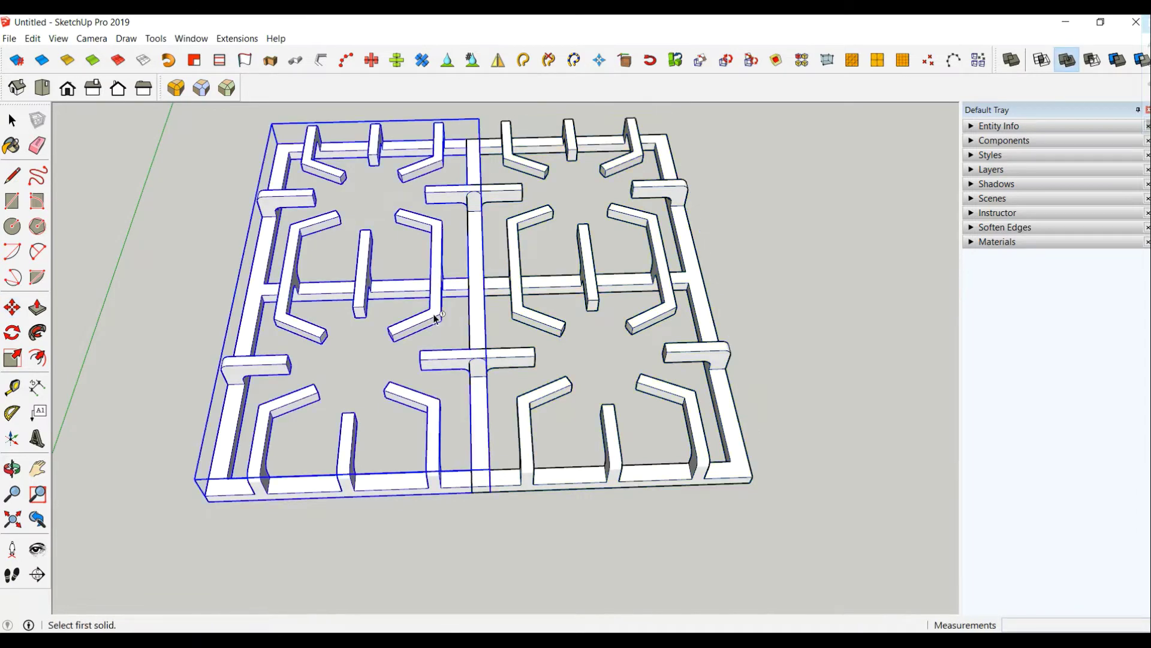
{"action": "scroll", "coordinate": [746, 358], "scroll_direction": "down", "scroll_amount": 3}
{"action": "middle_click_drag", "start_coordinate": [746, 357], "coordinate": [722, 328]}
{"action": "scroll", "coordinate": [722, 329], "scroll_direction": "up", "scroll_amount": 3}
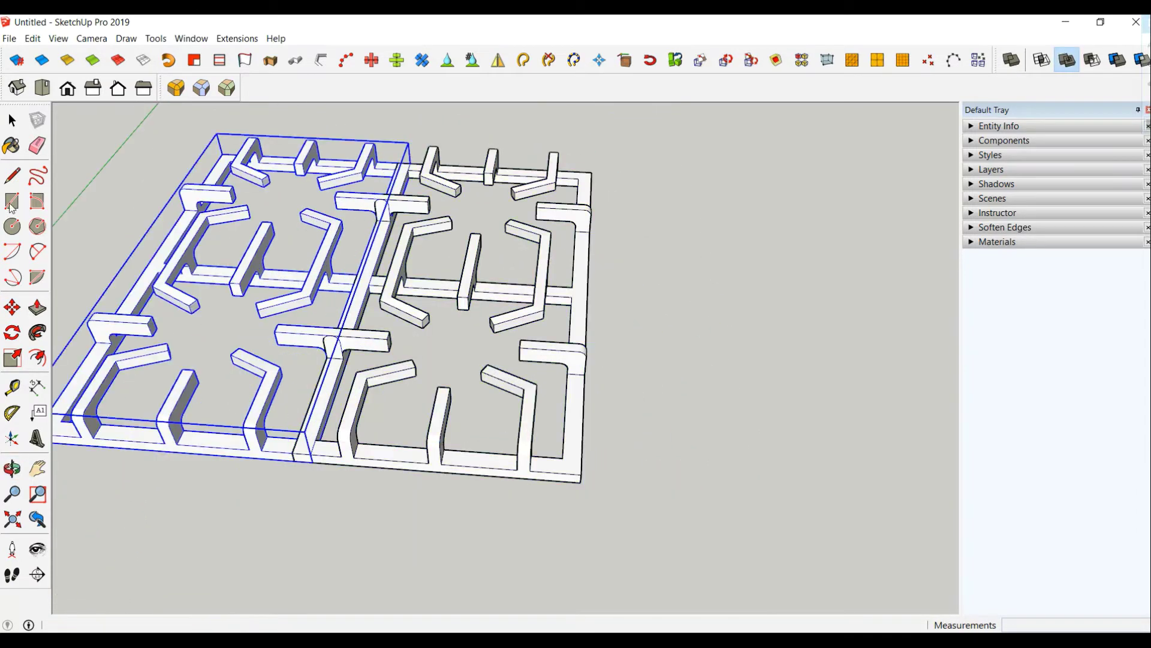
Copy the grate to the right, then move it 1.5 cm back to overlap its neighbour.
{"action": "left_click", "coordinate": [13, 122]}
{"action": "left_click", "coordinate": [12, 308]}
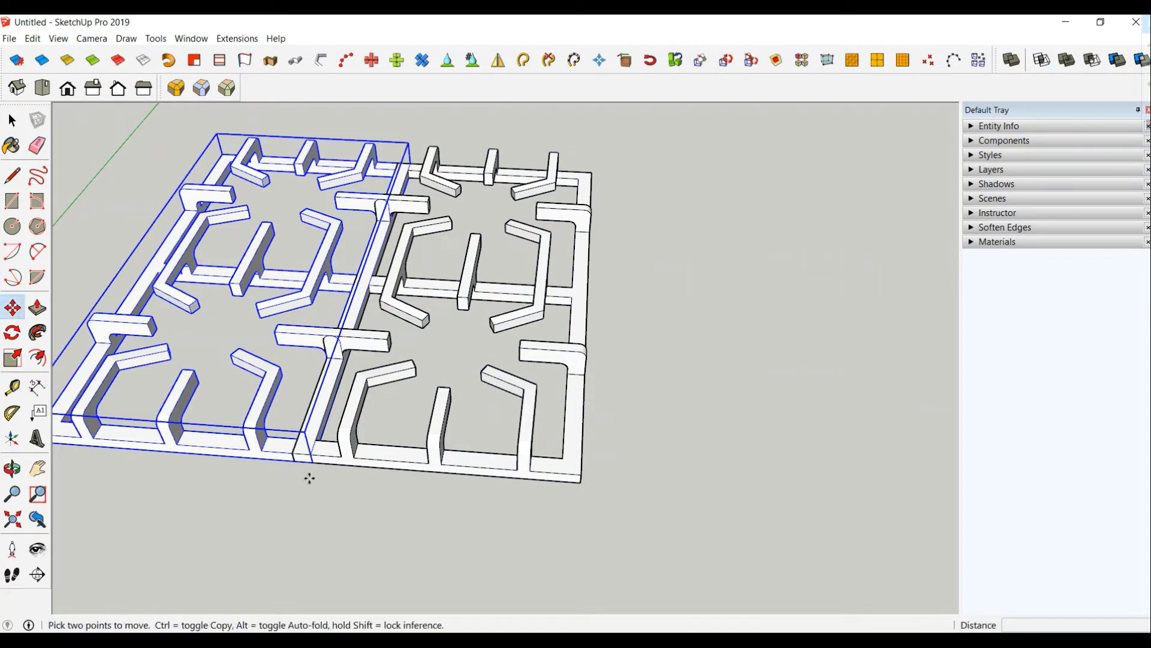
{"action": "left_click", "coordinate": [297, 453]}
{"action": "key", "text": "ctrl"}
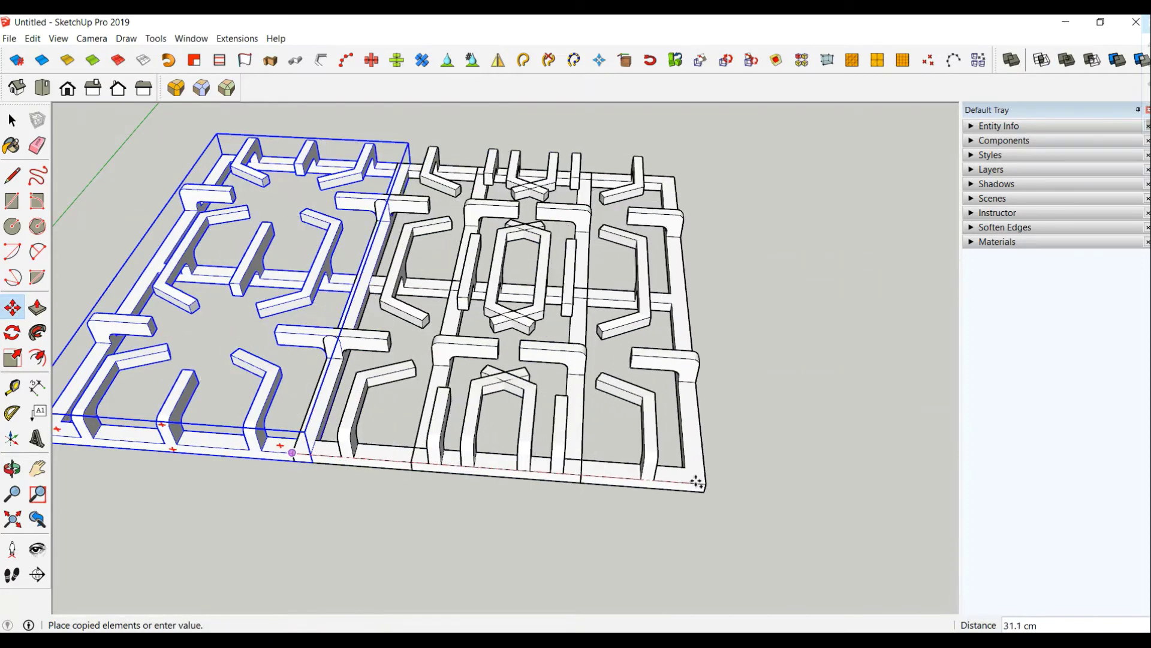
{"action": "left_click", "coordinate": [869, 499]}
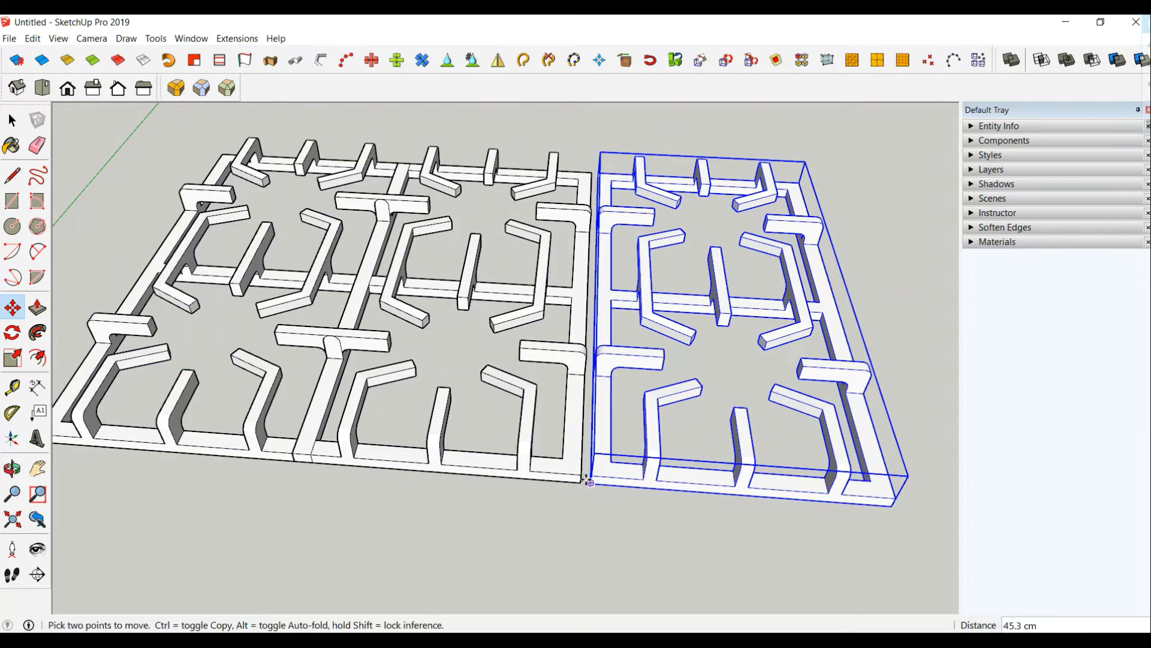
{"action": "scroll", "coordinate": [593, 483], "scroll_direction": "up", "scroll_amount": 3}
{"action": "left_click", "coordinate": [595, 473]}
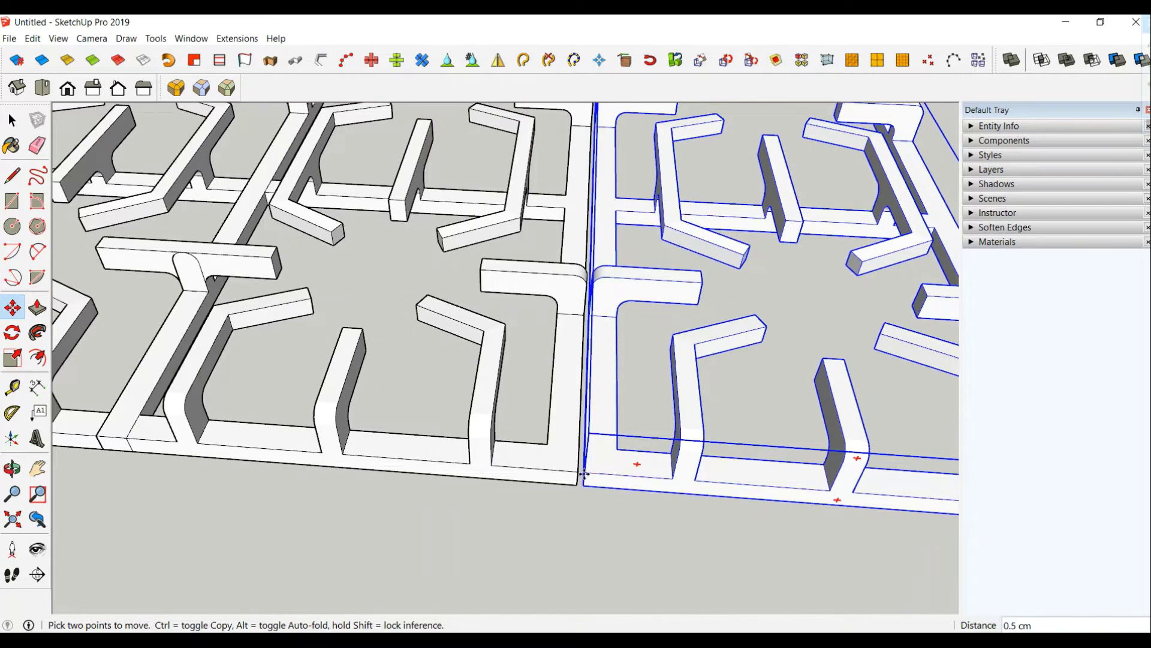
{"action": "left_click", "coordinate": [584, 315]}
{"action": "scroll", "coordinate": [527, 372], "scroll_direction": "down", "scroll_amount": 5}
{"action": "scroll", "coordinate": [527, 373], "scroll_direction": "down", "scroll_amount": 3}
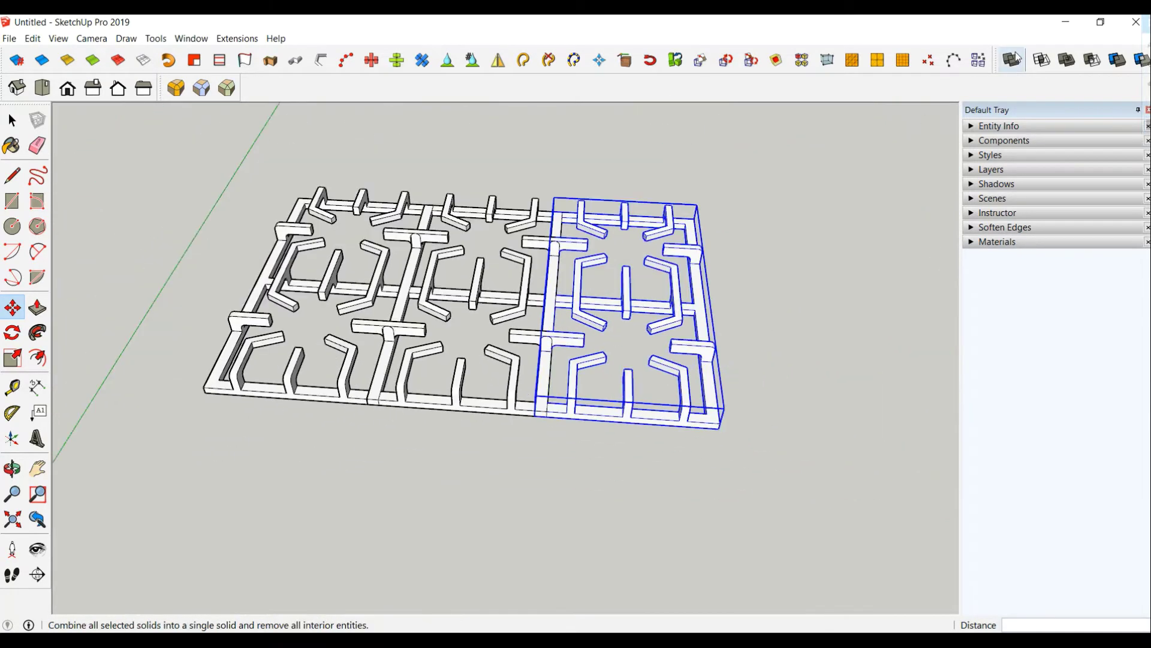
Union the left and right grate sections into one solid, then clear the selection.
{"action": "left_click", "coordinate": [1066, 60]}
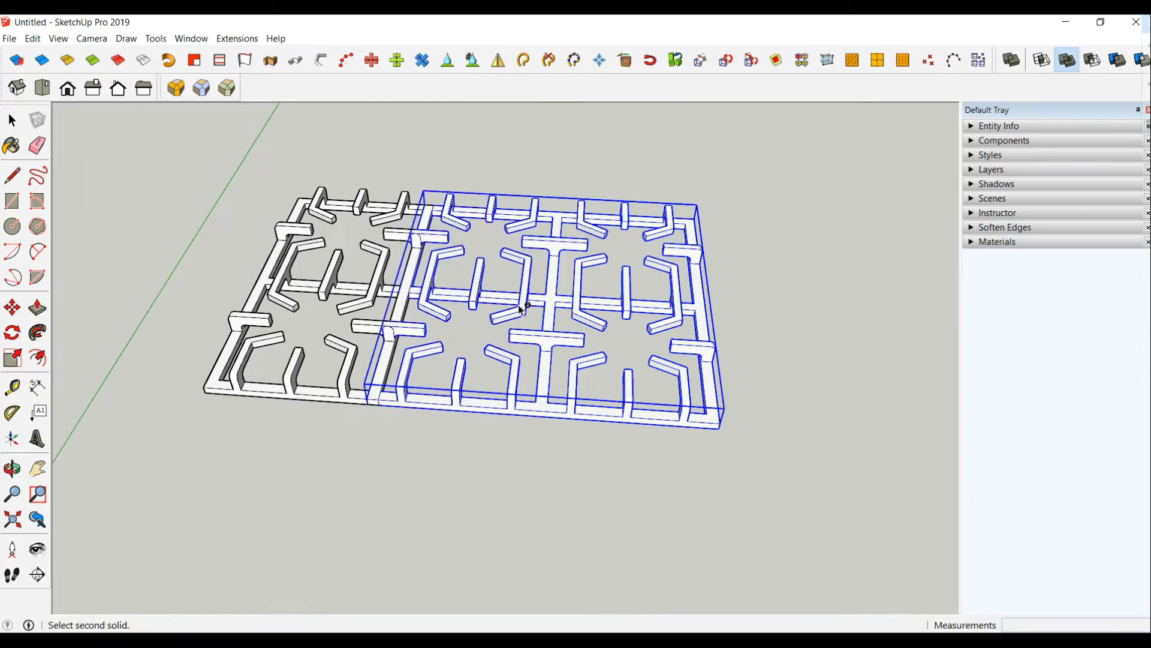
{"action": "scroll", "coordinate": [498, 329], "scroll_direction": "down", "scroll_amount": 3}
{"action": "scroll", "coordinate": [468, 336], "scroll_direction": "up", "scroll_amount": 3}
{"action": "scroll", "coordinate": [422, 360], "scroll_direction": "up", "scroll_amount": 1}
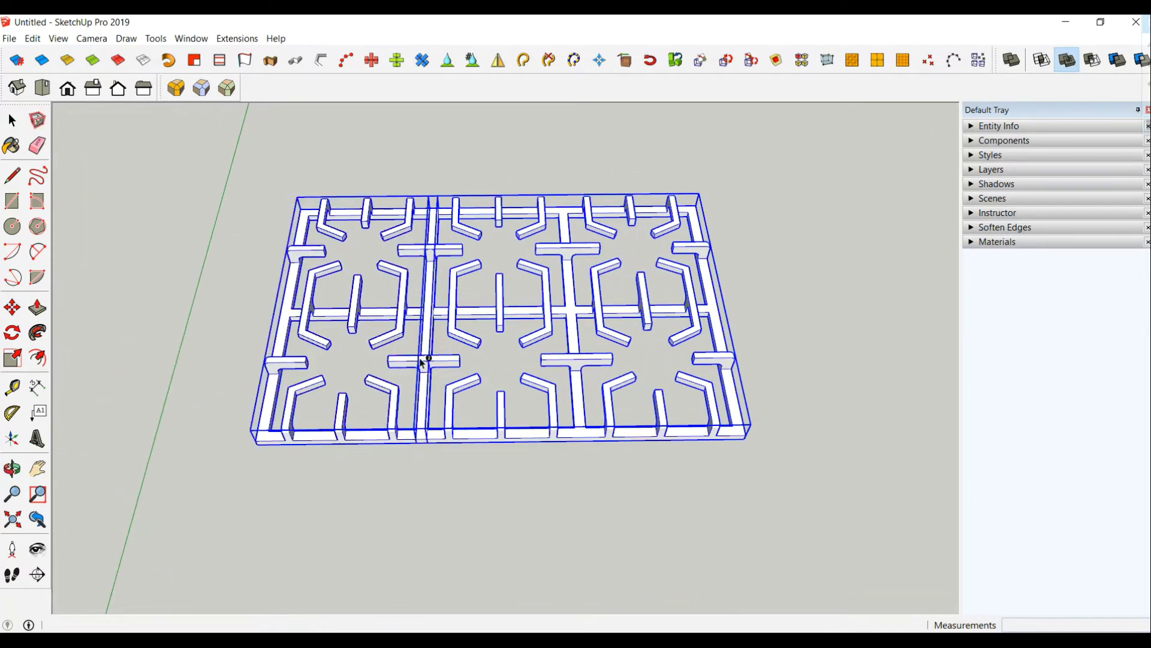
{"action": "left_click", "coordinate": [347, 313]}
{"action": "left_click", "coordinate": [12, 119]}
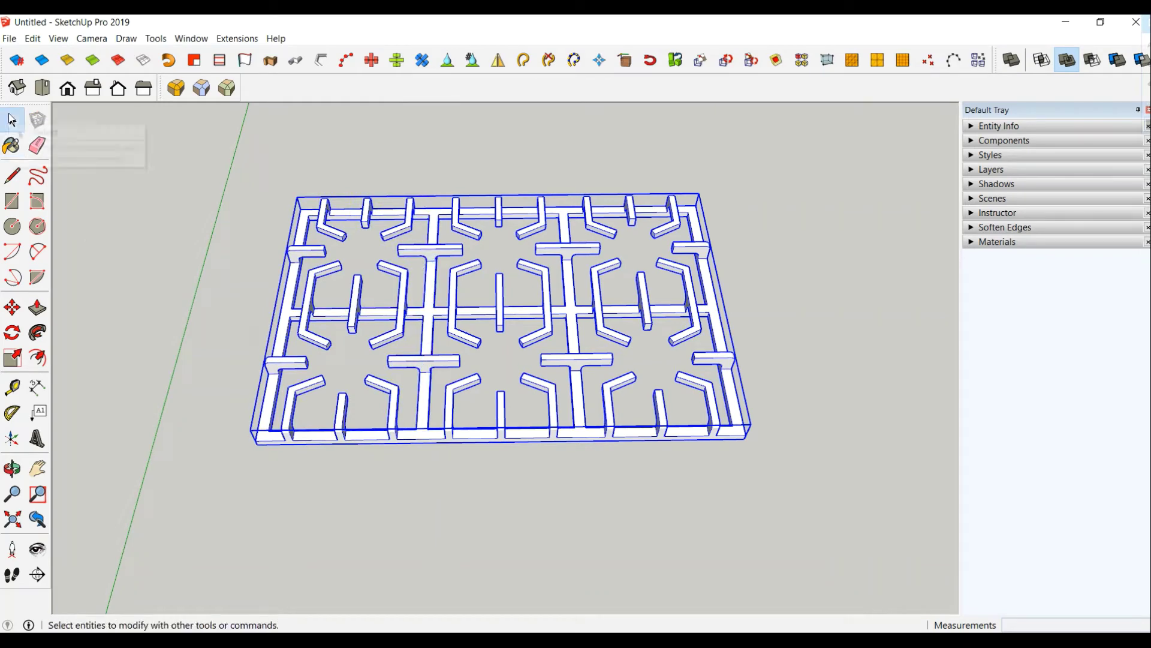
{"action": "left_click", "coordinate": [249, 300]}
{"action": "mouse_move", "coordinate": [325, 331]}
{"action": "middle_mouse_down"}
{"action": "mouse_move", "coordinate": [580, 415]}
{"action": "mouse_move", "coordinate": [585, 449]}
{"action": "mouse_move", "coordinate": [349, 377]}
{"action": "mouse_move", "coordinate": [471, 451]}
{"action": "mouse_move", "coordinate": [519, 282]}
{"action": "mouse_move", "coordinate": [498, 133]}
{"action": "mouse_move", "coordinate": [442, 298]}
{"action": "mouse_move", "coordinate": [448, 220]}
{"action": "middle_mouse_up"}
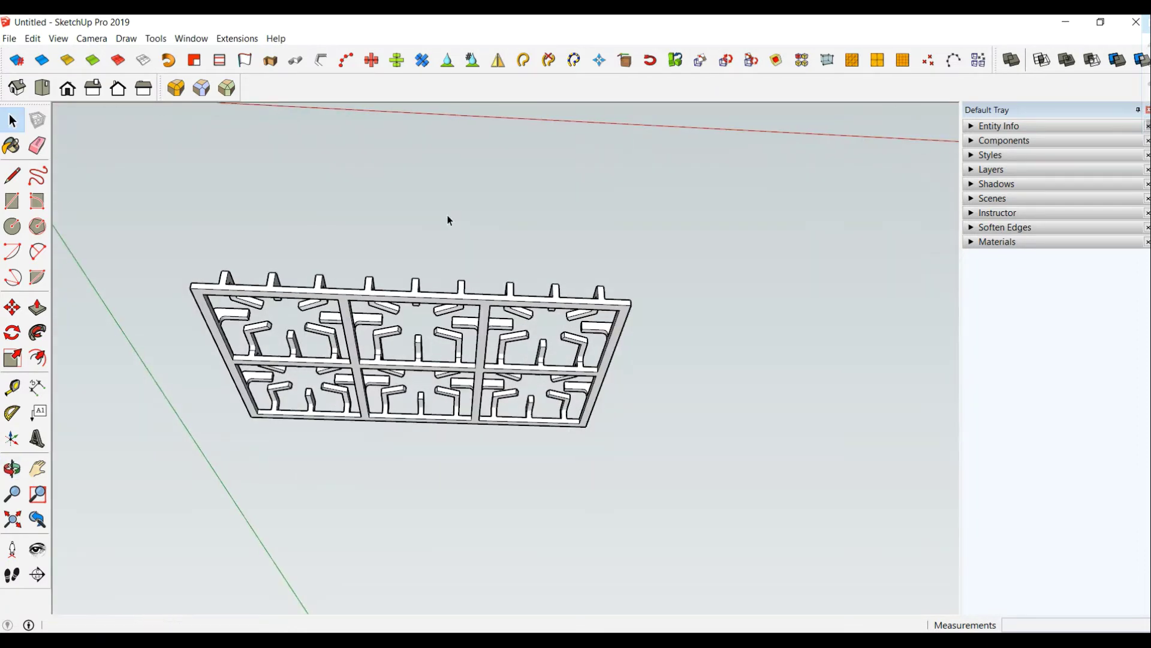
Draw a 61.6 × 49.3 cm rectangle between opposite corners of the grate's underside.
{"action": "left_click", "coordinate": [12, 200]}
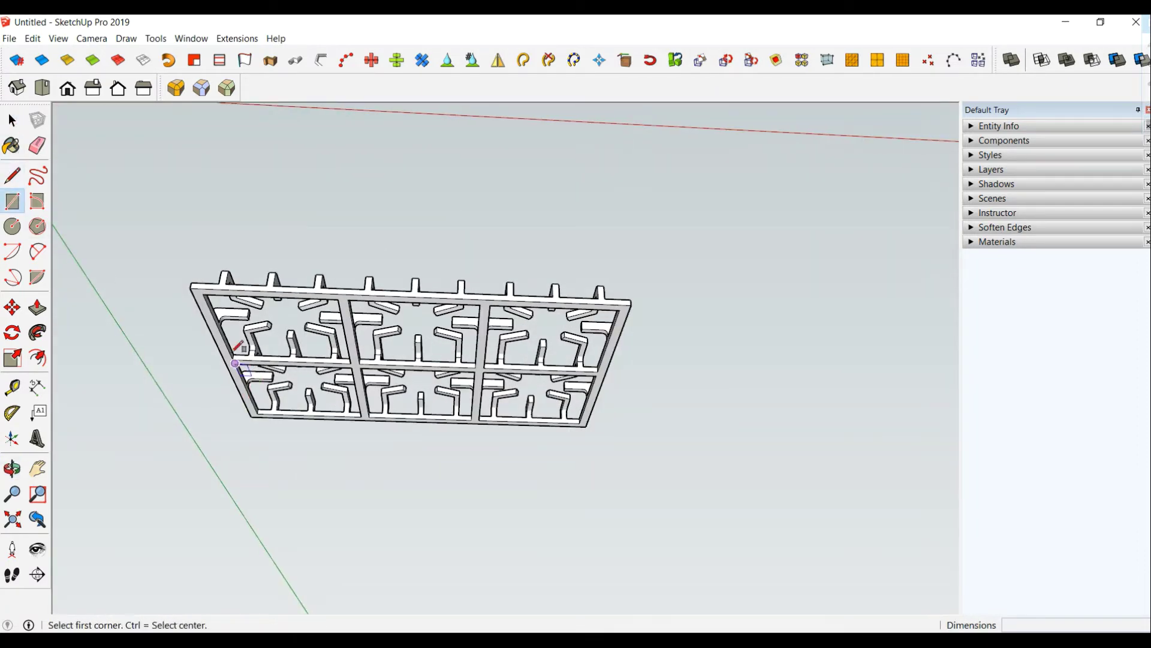
{"action": "left_click", "coordinate": [191, 288]}
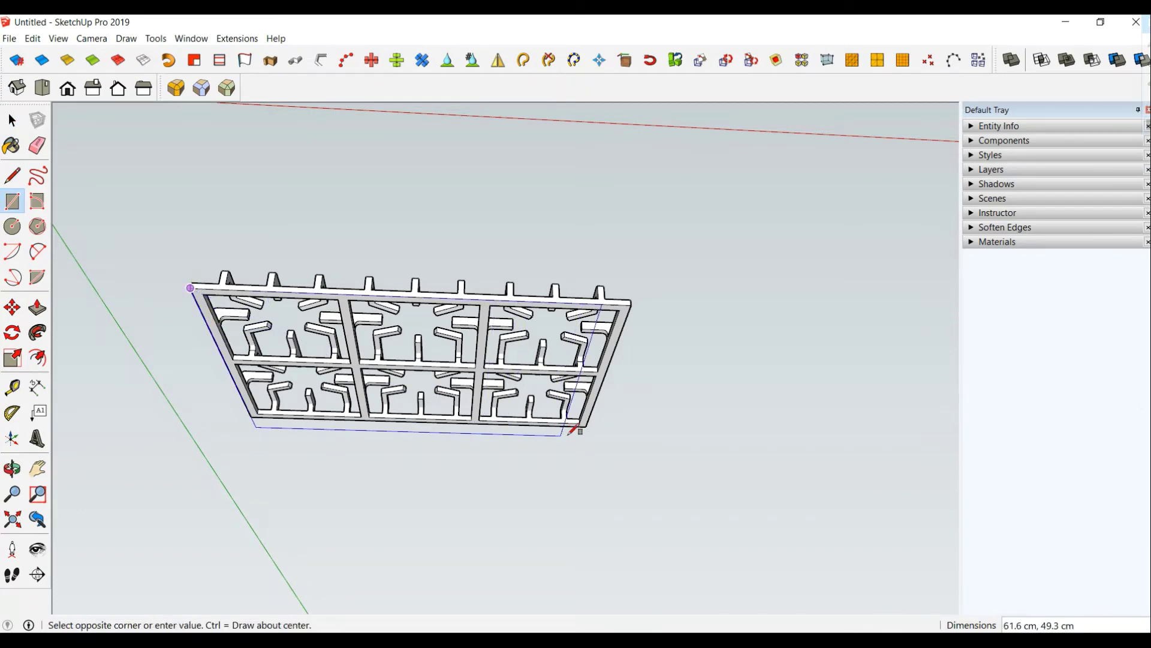
{"action": "left_click", "coordinate": [586, 425]}
{"action": "mouse_move", "coordinate": [565, 411]}
{"action": "middle_mouse_down"}
{"action": "mouse_move", "coordinate": [478, 553]}
{"action": "mouse_move", "coordinate": [531, 533]}
{"action": "mouse_move", "coordinate": [494, 488]}
{"action": "mouse_move", "coordinate": [360, 521]}
{"action": "mouse_move", "coordinate": [319, 407]}
{"action": "middle_mouse_up"}
Place a first Tape Measure guide from one wall-end corner to the next wall's corner.
{"action": "scroll", "coordinate": [363, 411], "scroll_direction": "up", "scroll_amount": 5}
{"action": "scroll", "coordinate": [363, 411], "scroll_direction": "down", "scroll_amount": 3}
{"action": "left_click", "coordinate": [12, 386]}
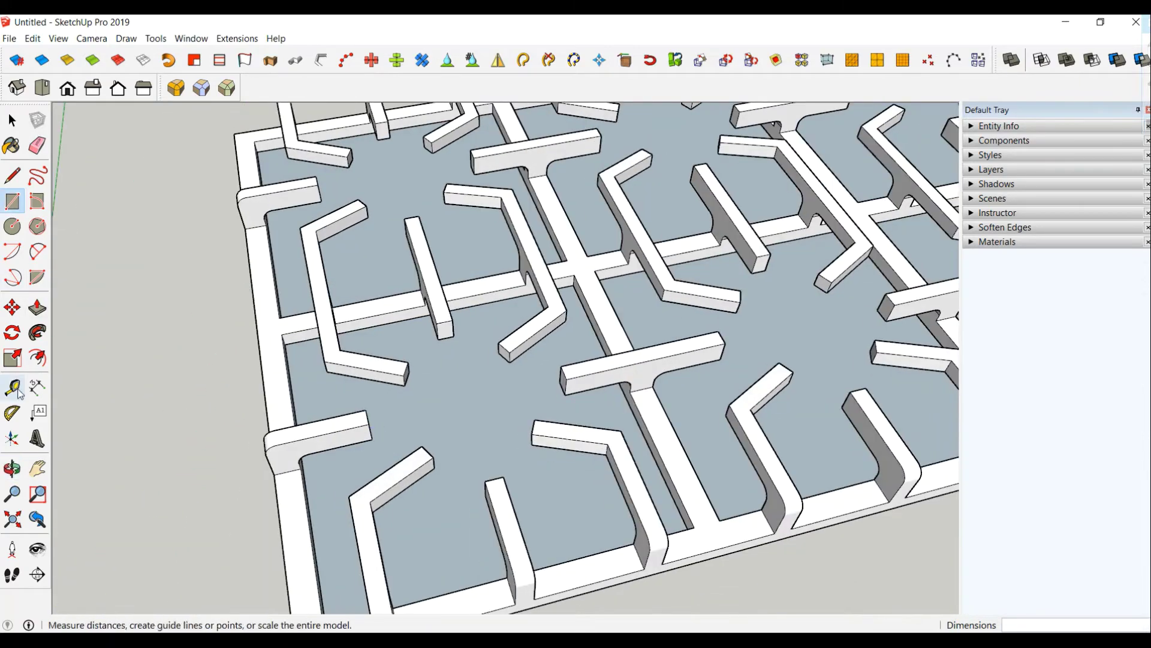
{"action": "scroll", "coordinate": [447, 346], "scroll_direction": "up", "scroll_amount": 5}
{"action": "scroll", "coordinate": [464, 344], "scroll_direction": "down", "scroll_amount": 3}
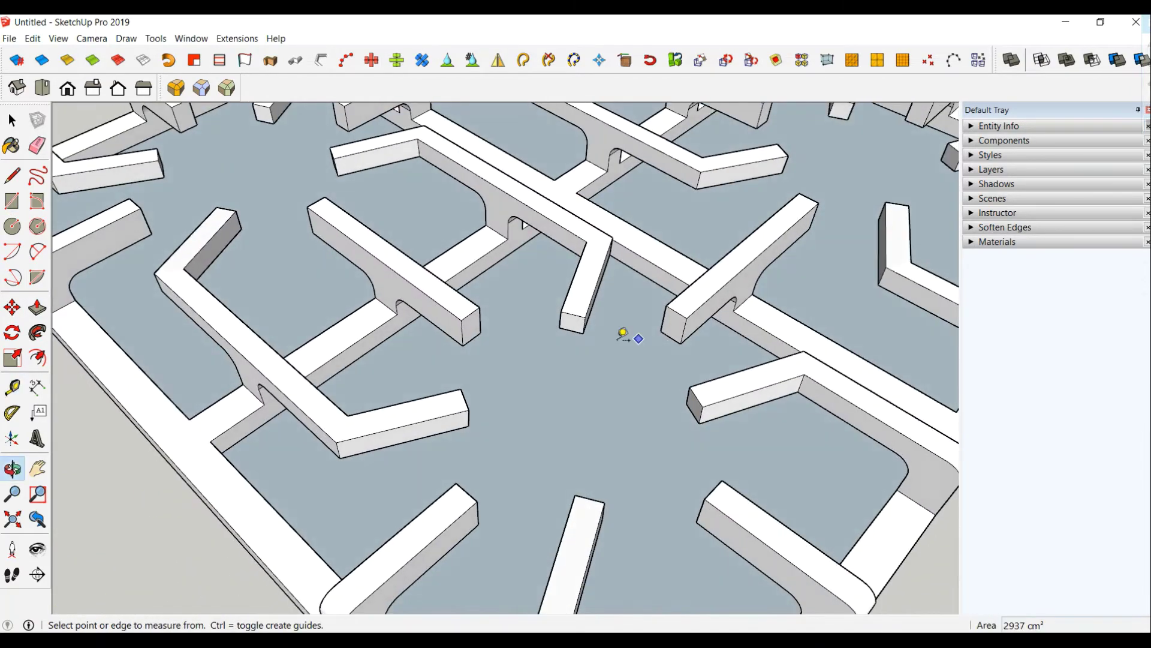
{"action": "middle_click_drag", "start_coordinate": [622, 329], "coordinate": [459, 327]}
{"action": "scroll", "coordinate": [460, 327], "scroll_direction": "up", "scroll_amount": 3}
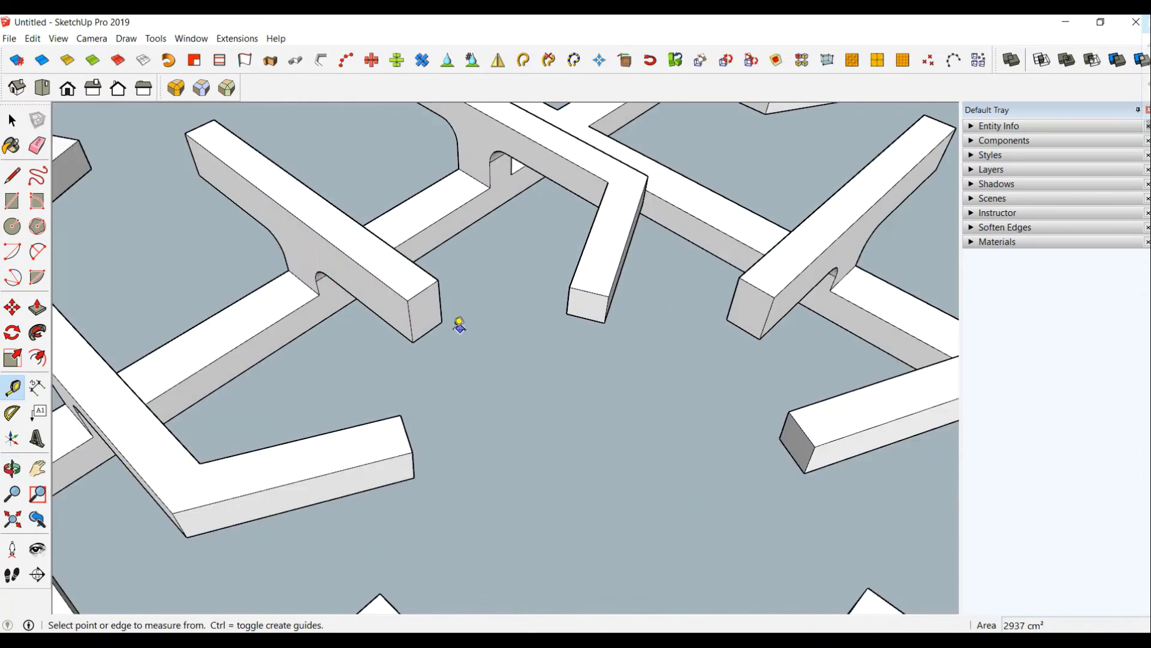
{"action": "scroll", "coordinate": [430, 330], "scroll_direction": "up", "scroll_amount": 2}
{"action": "left_click", "coordinate": [420, 330]}
{"action": "scroll", "coordinate": [419, 331], "scroll_direction": "down", "scroll_amount": 2}
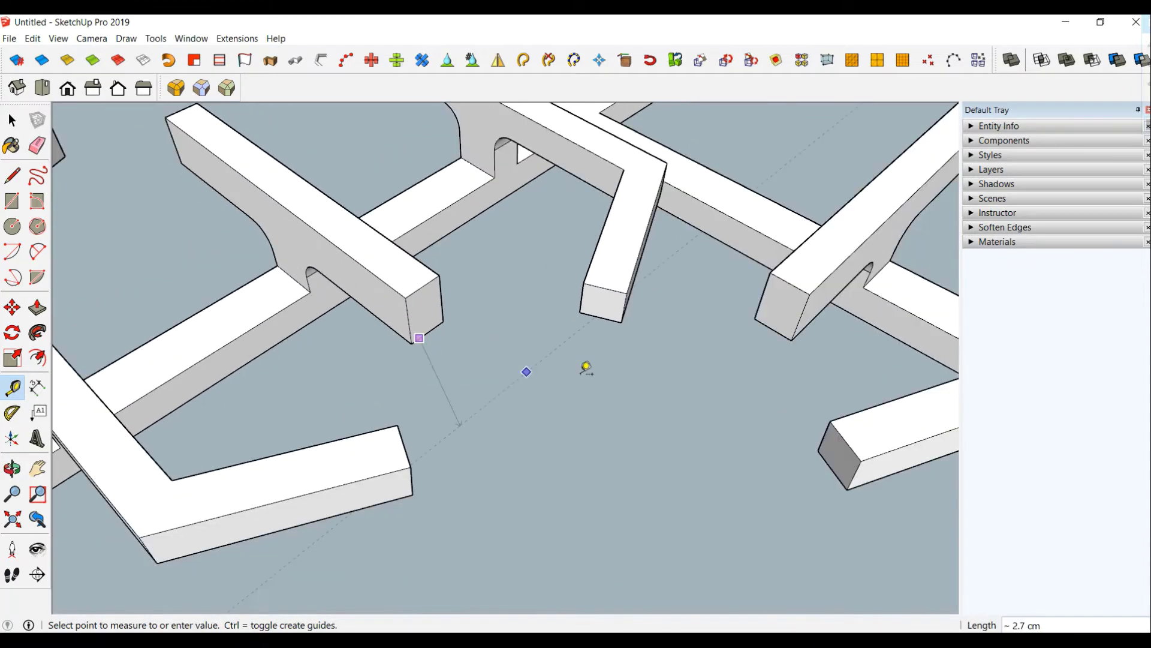
{"action": "left_click", "coordinate": [774, 328]}
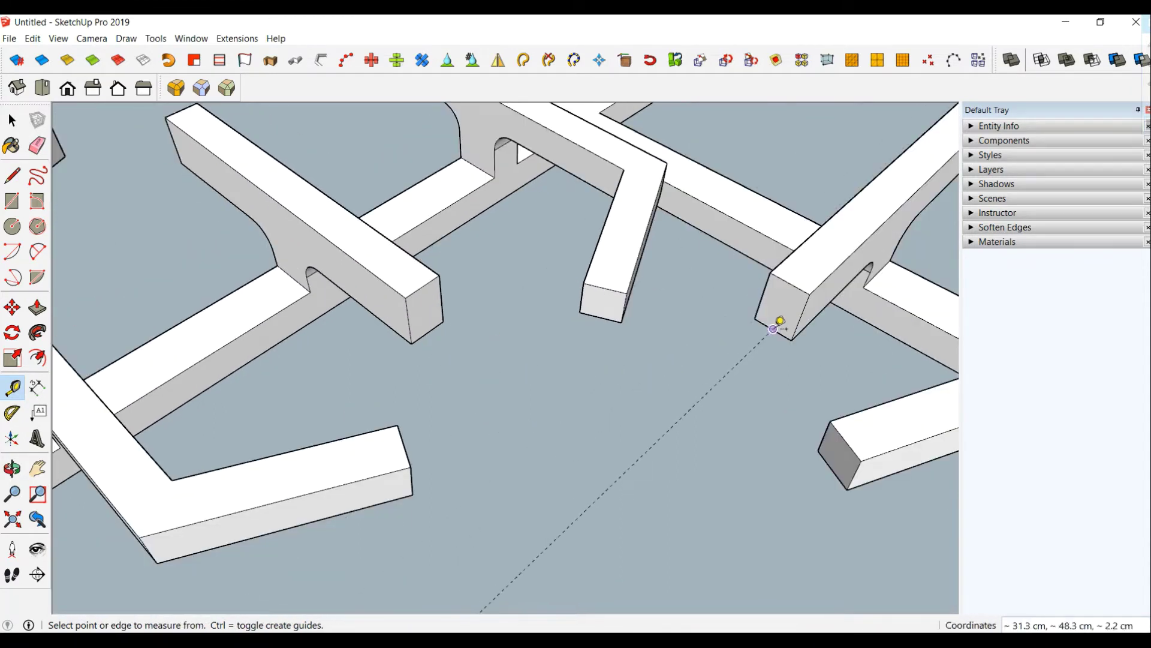
Add a second guide from a wall-end corner across the opening.
{"action": "scroll", "coordinate": [771, 329], "scroll_direction": "down", "scroll_amount": 2}
{"action": "scroll", "coordinate": [768, 329], "scroll_direction": "down", "scroll_amount": 2}
{"action": "scroll", "coordinate": [754, 330], "scroll_direction": "up", "scroll_amount": 3}
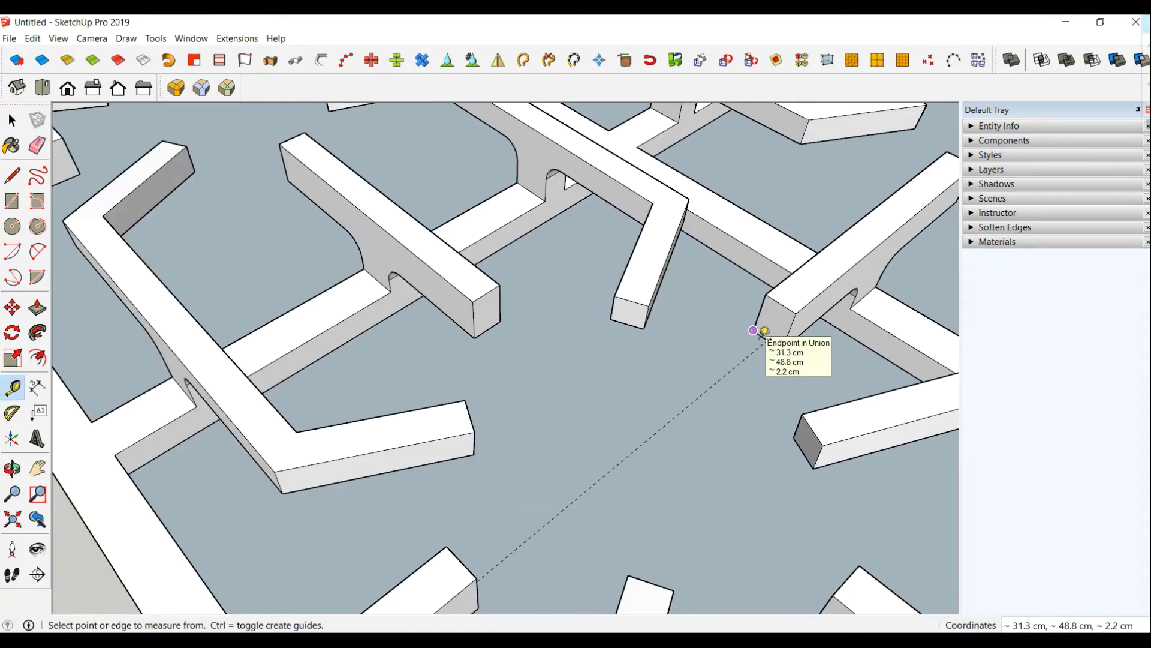
{"action": "scroll", "coordinate": [767, 328], "scroll_direction": "up", "scroll_amount": 2}
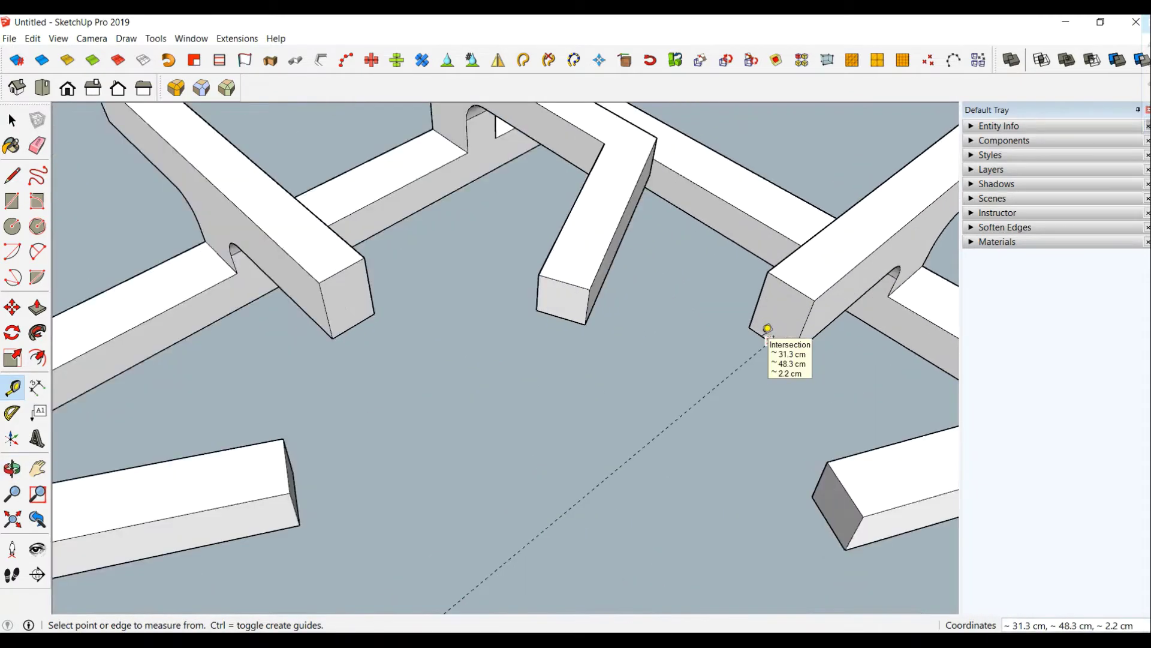
{"action": "scroll", "coordinate": [766, 329], "scroll_direction": "up", "scroll_amount": 1}
{"action": "left_click", "coordinate": [763, 334]}
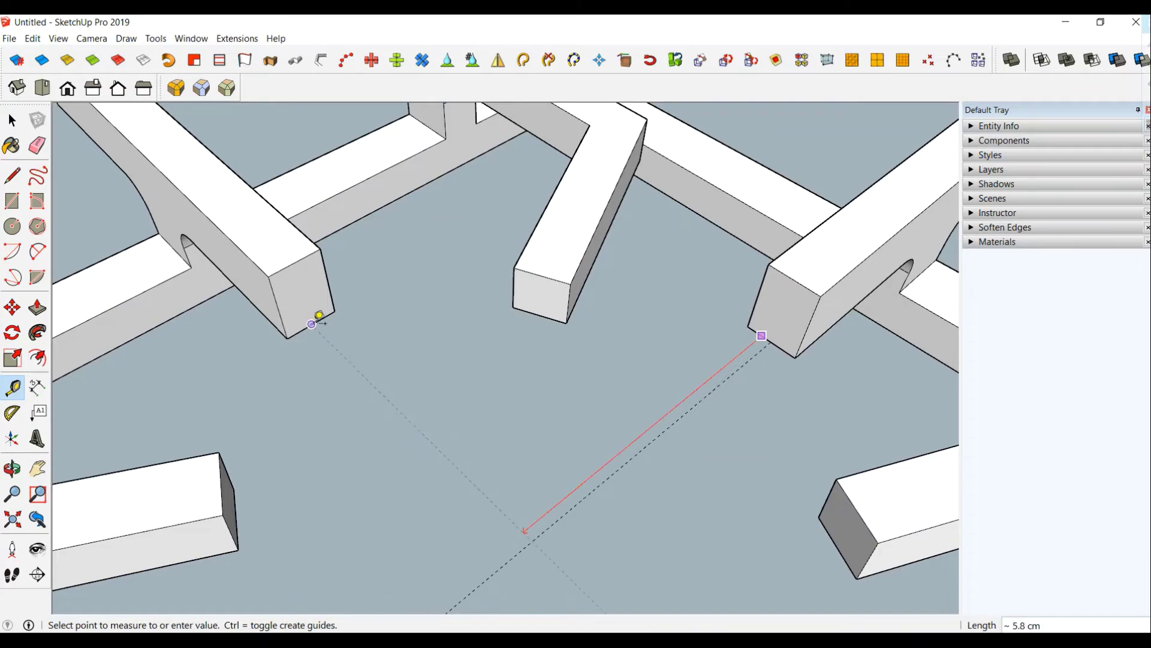
{"action": "left_click", "coordinate": [319, 316]}
From a closer angled view, add a third guide across a gap between pieces.
{"action": "scroll", "coordinate": [319, 319], "scroll_direction": "down", "scroll_amount": 2}
{"action": "scroll", "coordinate": [491, 360], "scroll_direction": "down", "scroll_amount": 2}
{"action": "scroll", "coordinate": [706, 369], "scroll_direction": "up", "scroll_amount": 1}
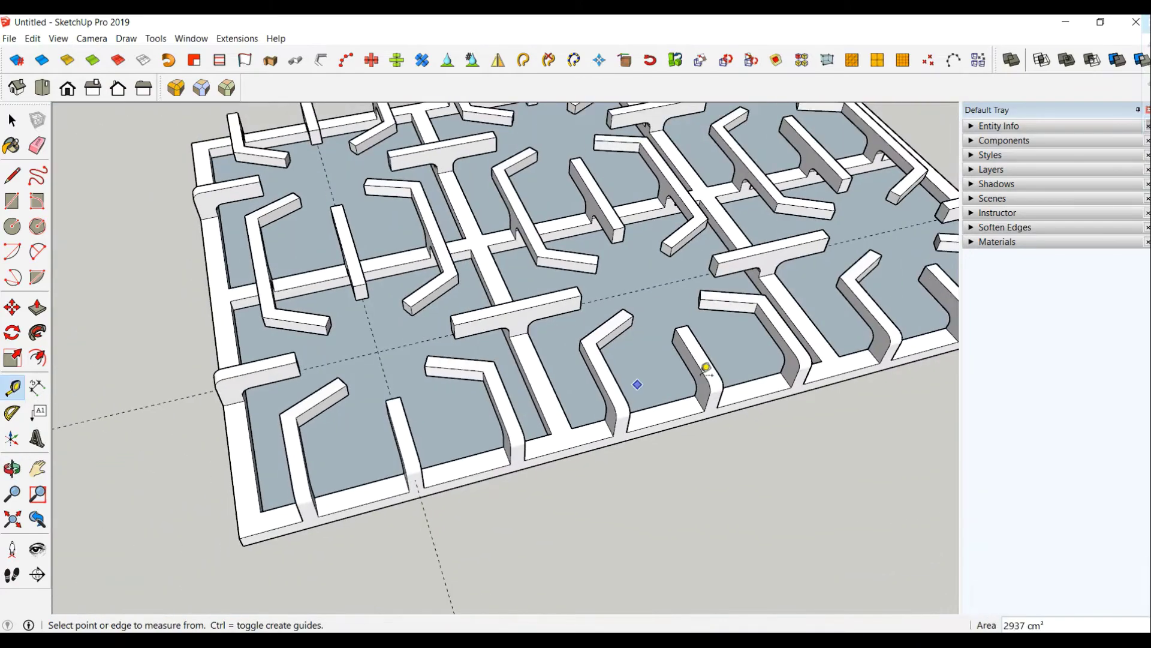
{"action": "scroll", "coordinate": [653, 283], "scroll_direction": "up", "scroll_amount": 2}
{"action": "mouse_move", "coordinate": [653, 283]}
{"action": "middle_mouse_down"}
{"action": "mouse_move", "coordinate": [542, 303]}
{"action": "mouse_move", "coordinate": [470, 260]}
{"action": "middle_mouse_up"}
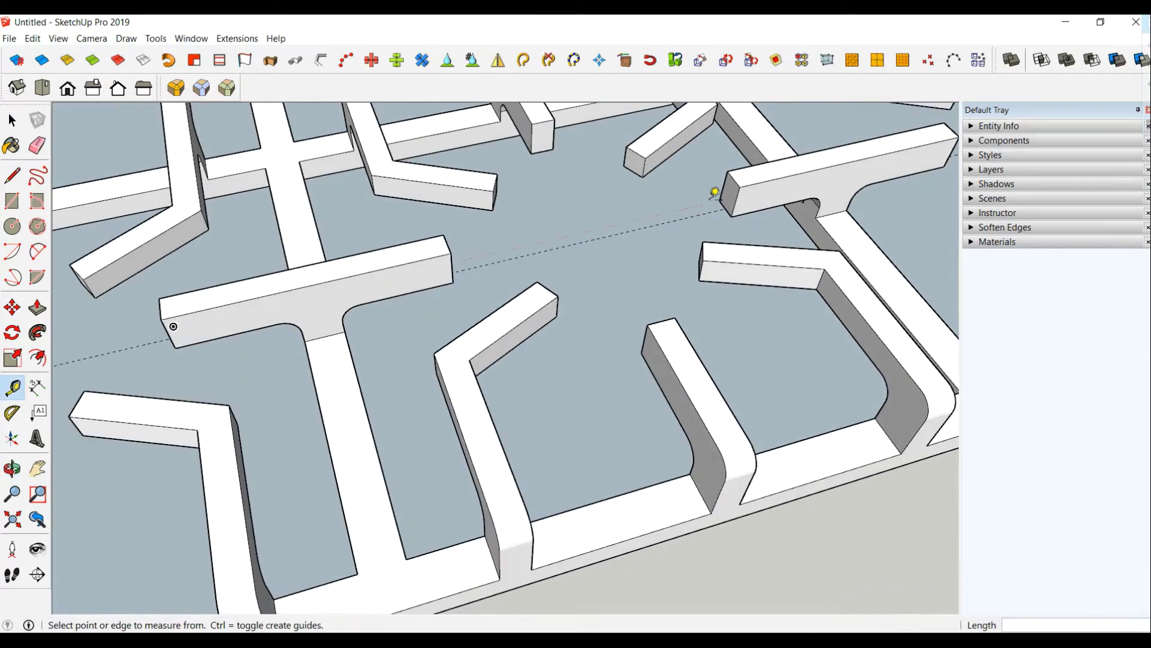
{"action": "scroll", "coordinate": [715, 193], "scroll_direction": "up", "scroll_amount": 2}
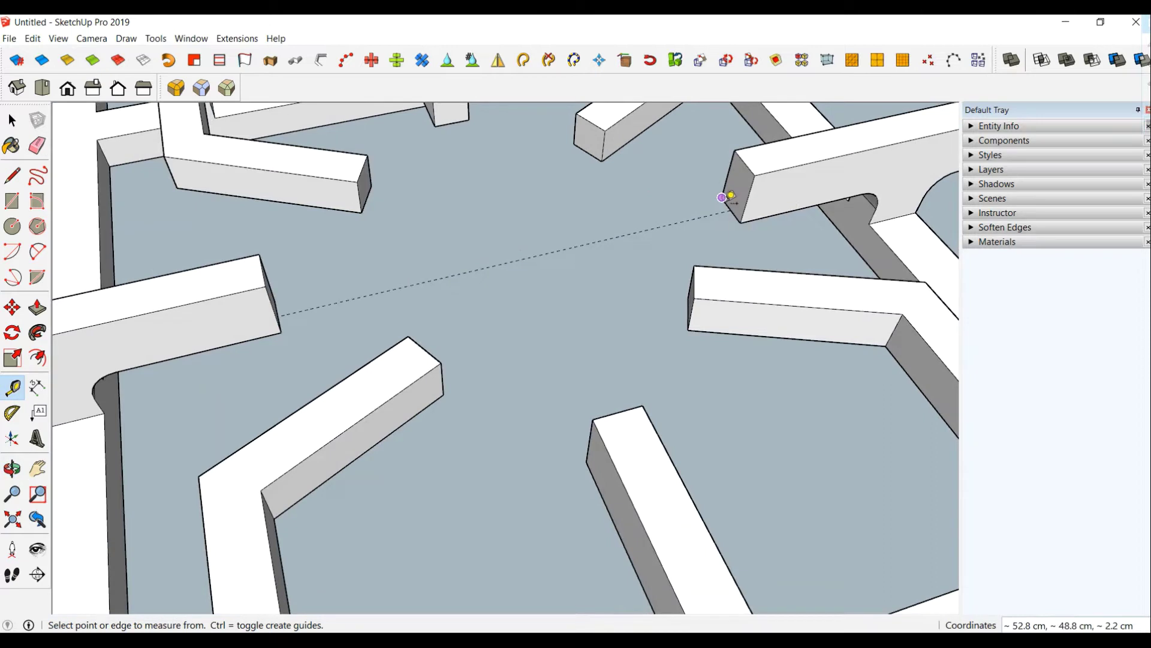
{"action": "scroll", "coordinate": [749, 168], "scroll_direction": "up", "scroll_amount": 2}
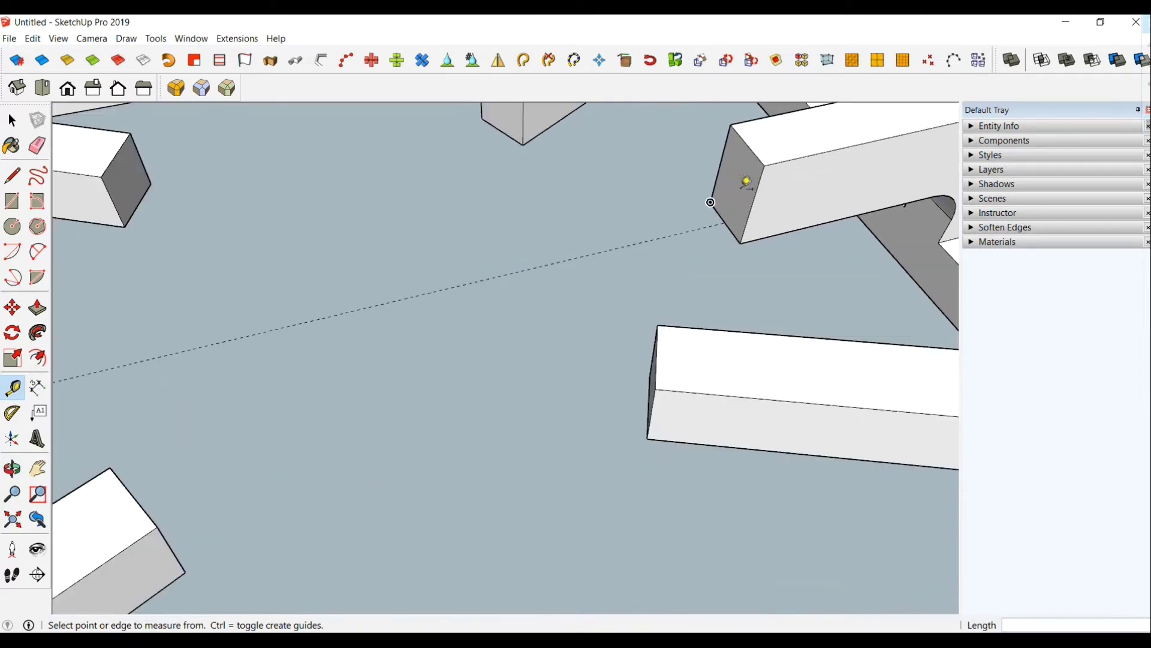
{"action": "left_click", "coordinate": [720, 211]}
{"action": "scroll", "coordinate": [719, 211], "scroll_direction": "down", "scroll_amount": 2}
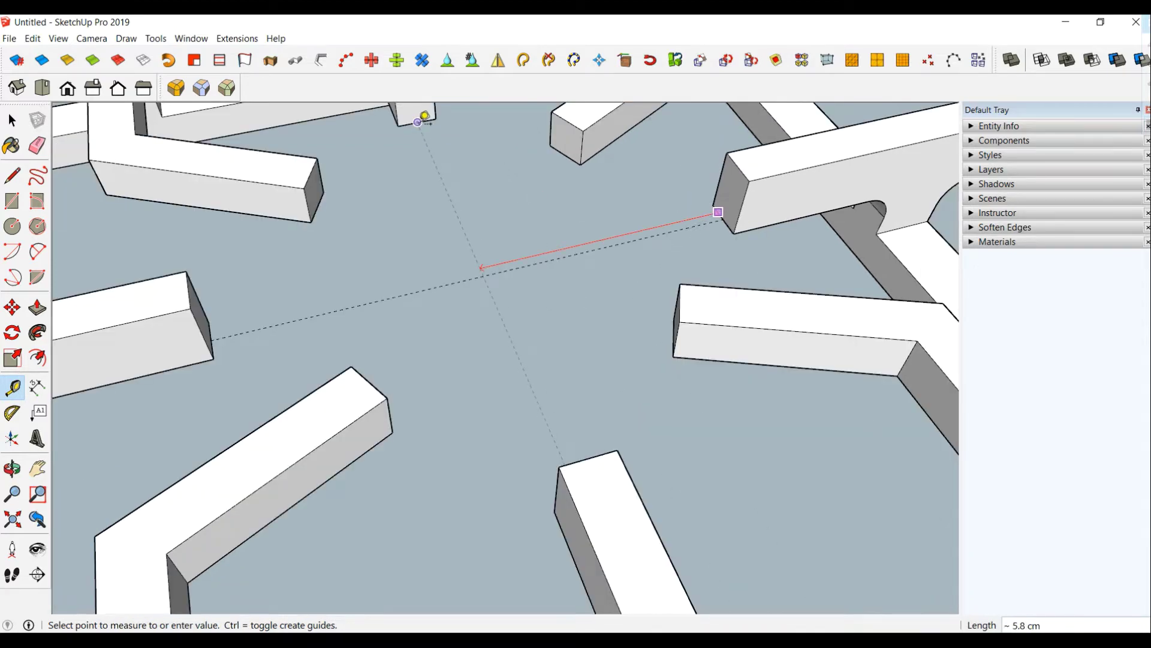
{"action": "left_click", "coordinate": [420, 120]}
With the whole maze in view, run a fourth guide from another wall corner across the gap.
{"action": "scroll", "coordinate": [420, 120], "scroll_direction": "down", "scroll_amount": 3}
{"action": "scroll", "coordinate": [471, 286], "scroll_direction": "down", "scroll_amount": 2}
{"action": "middle_click_drag", "start_coordinate": [768, 336], "coordinate": [611, 544]}
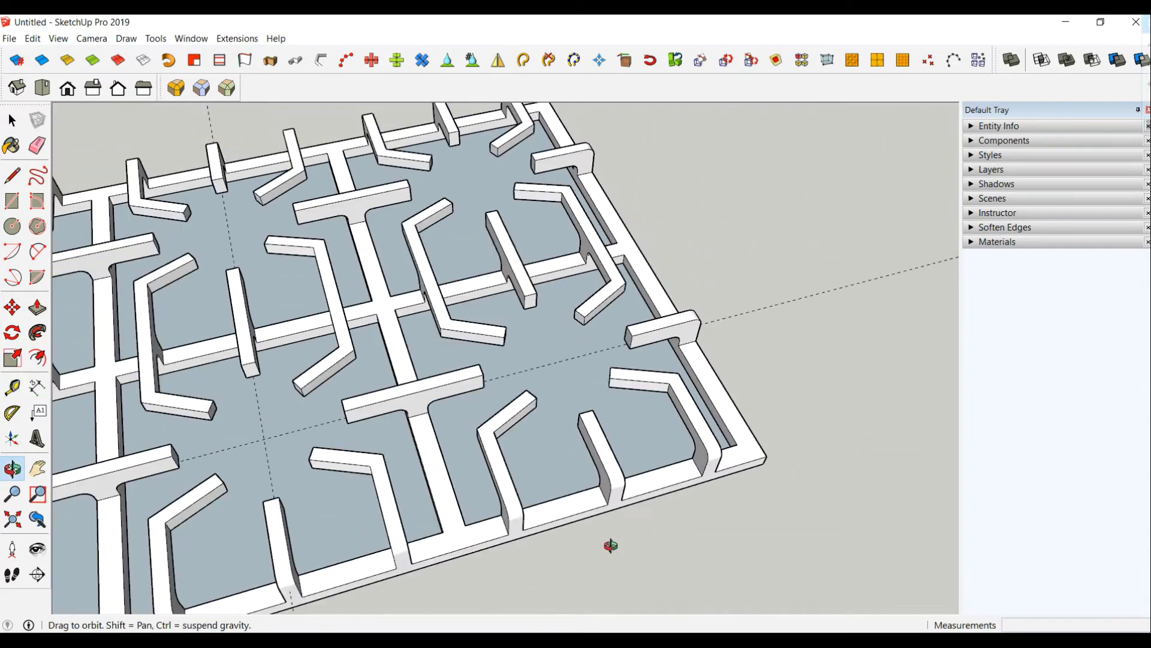
{"action": "scroll", "coordinate": [624, 329], "scroll_direction": "up", "scroll_amount": 3}
{"action": "scroll", "coordinate": [601, 324], "scroll_direction": "up", "scroll_amount": 2}
{"action": "scroll", "coordinate": [647, 293], "scroll_direction": "up", "scroll_amount": 2}
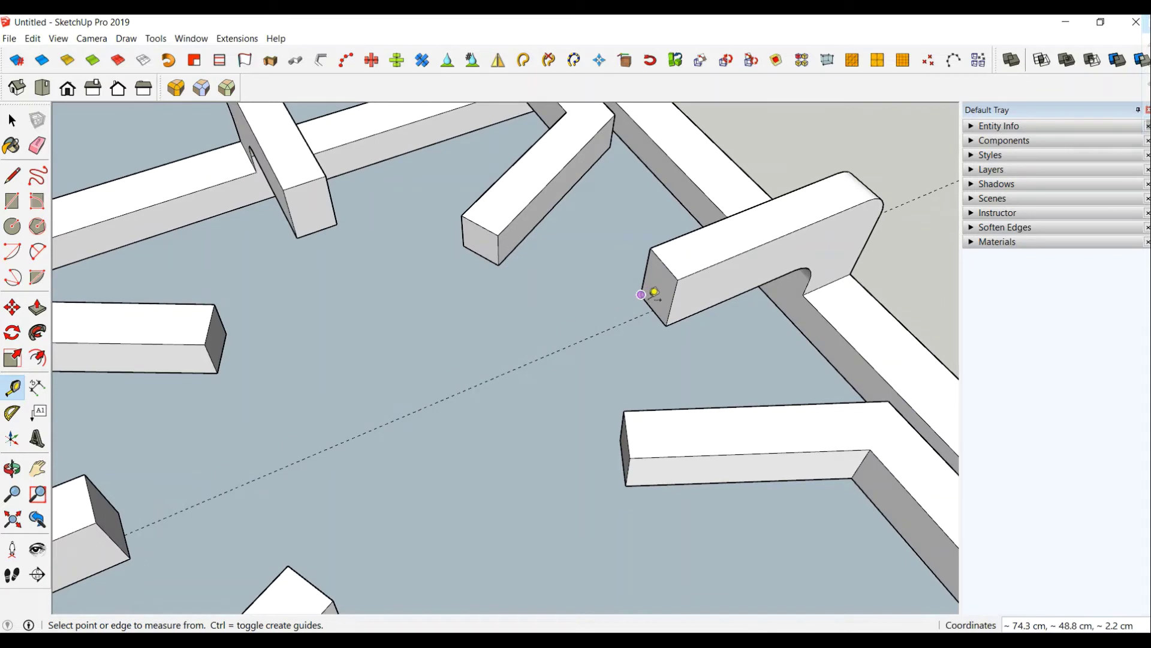
{"action": "scroll", "coordinate": [653, 307], "scroll_direction": "up", "scroll_amount": 2}
{"action": "left_click", "coordinate": [647, 303]}
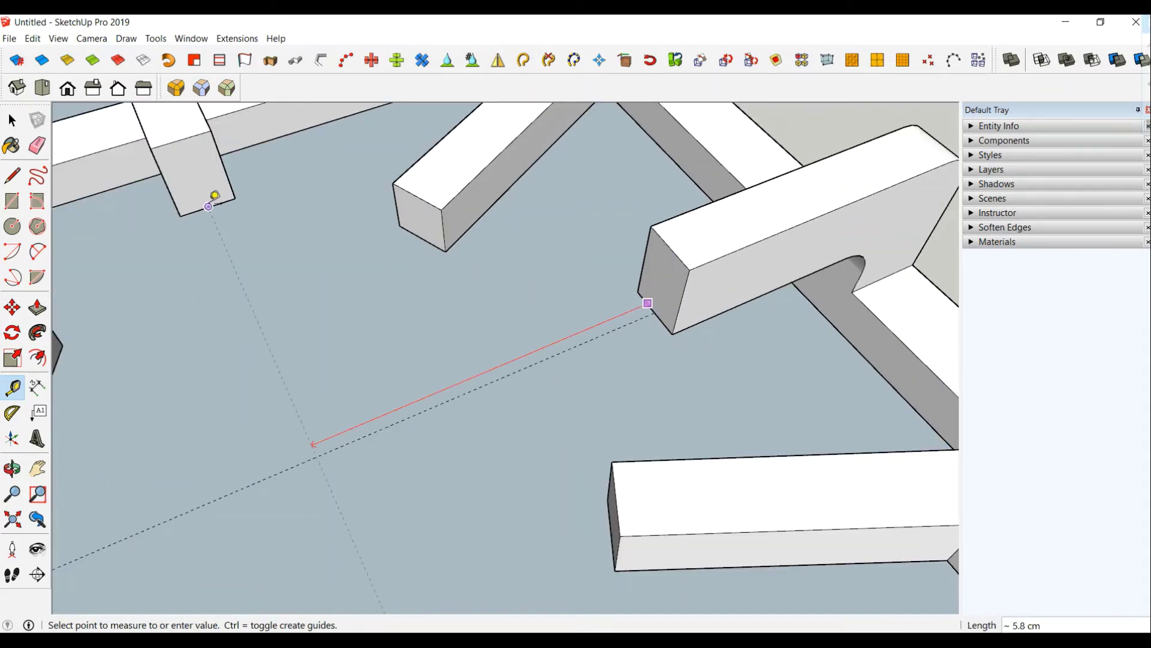
{"action": "left_click", "coordinate": [214, 196]}
From a more top-down view, add a fifth guide from a wall end across the opening.
{"action": "scroll", "coordinate": [377, 288], "scroll_direction": "down", "scroll_amount": 3}
{"action": "scroll", "coordinate": [390, 329], "scroll_direction": "down", "scroll_amount": 2}
{"action": "scroll", "coordinate": [528, 297], "scroll_direction": "up", "scroll_amount": 3}
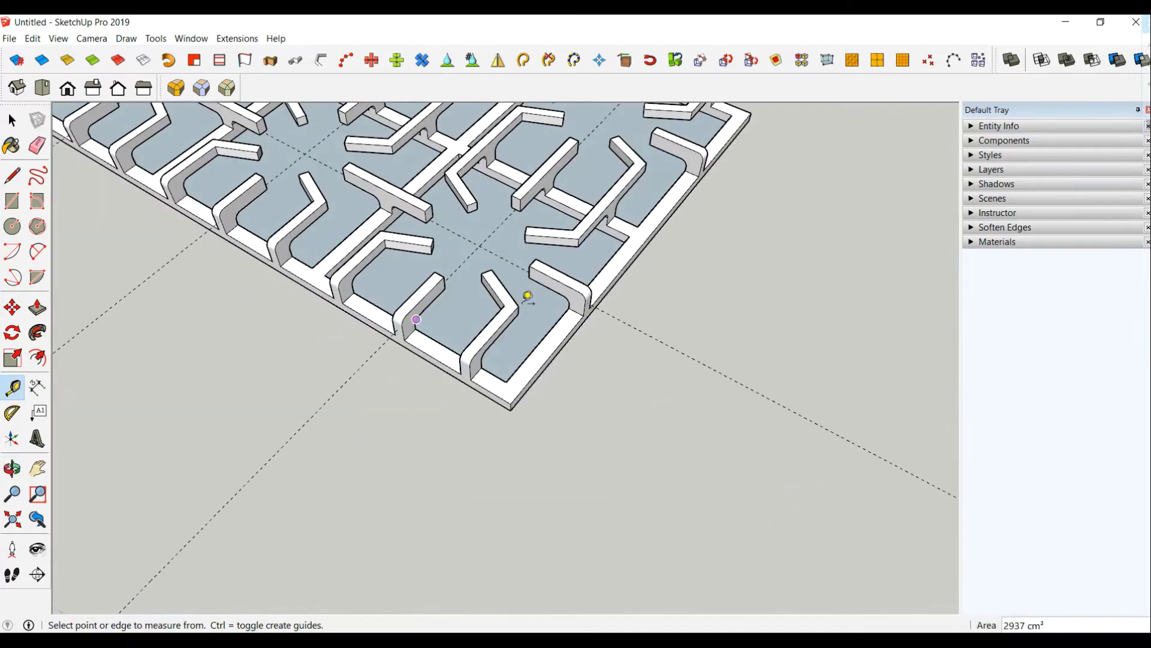
{"action": "scroll", "coordinate": [676, 337], "scroll_direction": "down", "scroll_amount": 2}
{"action": "mouse_move", "coordinate": [676, 337]}
{"action": "middle_mouse_down"}
{"action": "mouse_move", "coordinate": [730, 348]}
{"action": "mouse_move", "coordinate": [647, 509]}
{"action": "mouse_move", "coordinate": [624, 406]}
{"action": "mouse_move", "coordinate": [586, 347]}
{"action": "middle_mouse_up"}
{"action": "scroll", "coordinate": [694, 366], "scroll_direction": "up", "scroll_amount": 4}
{"action": "mouse_move", "coordinate": [693, 365]}
{"action": "middle_mouse_down"}
{"action": "mouse_move", "coordinate": [740, 372]}
{"action": "mouse_move", "coordinate": [734, 334]}
{"action": "middle_mouse_up"}
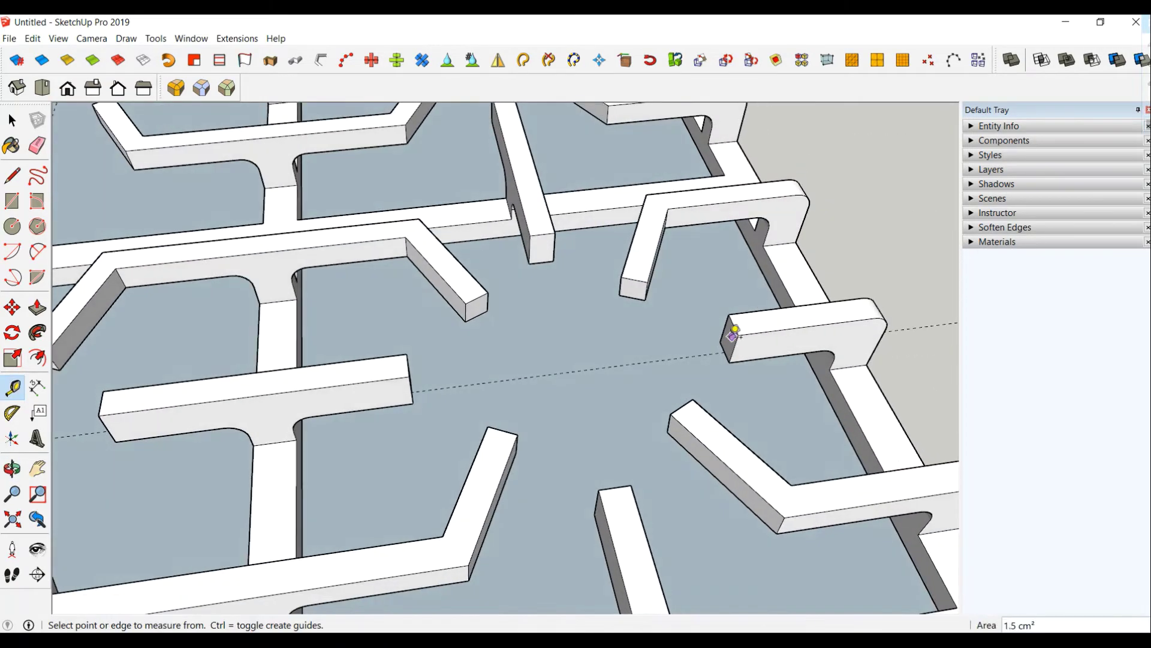
{"action": "scroll", "coordinate": [732, 337], "scroll_direction": "up", "scroll_amount": 2}
{"action": "scroll", "coordinate": [728, 340], "scroll_direction": "up", "scroll_amount": 1}
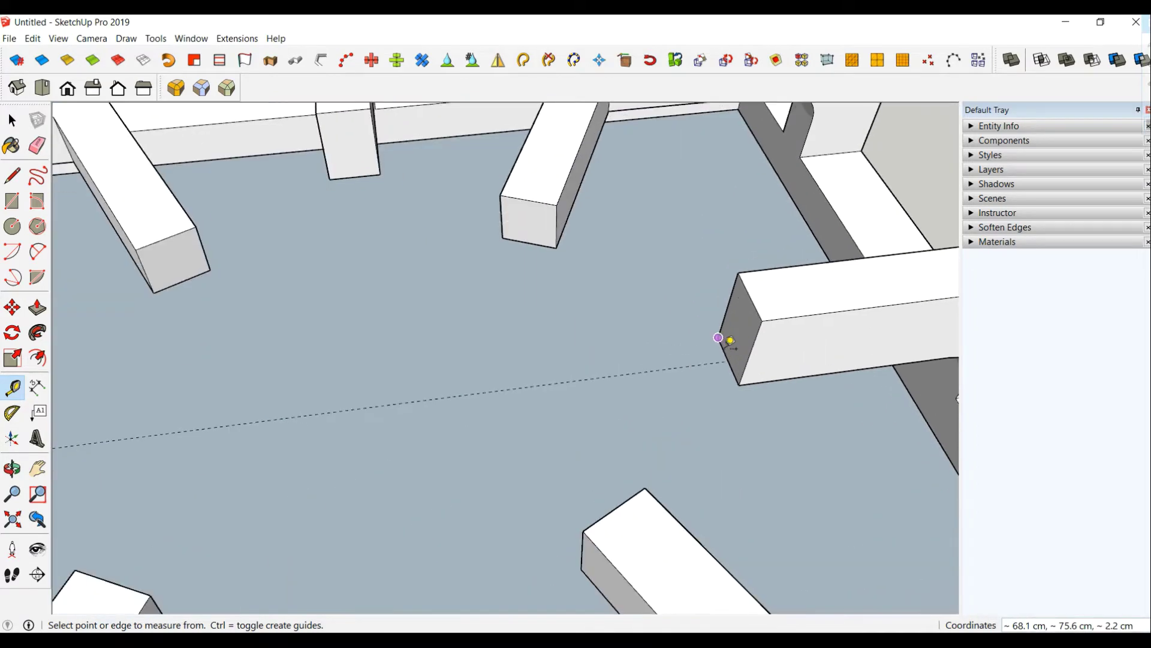
{"action": "left_click", "coordinate": [732, 340]}
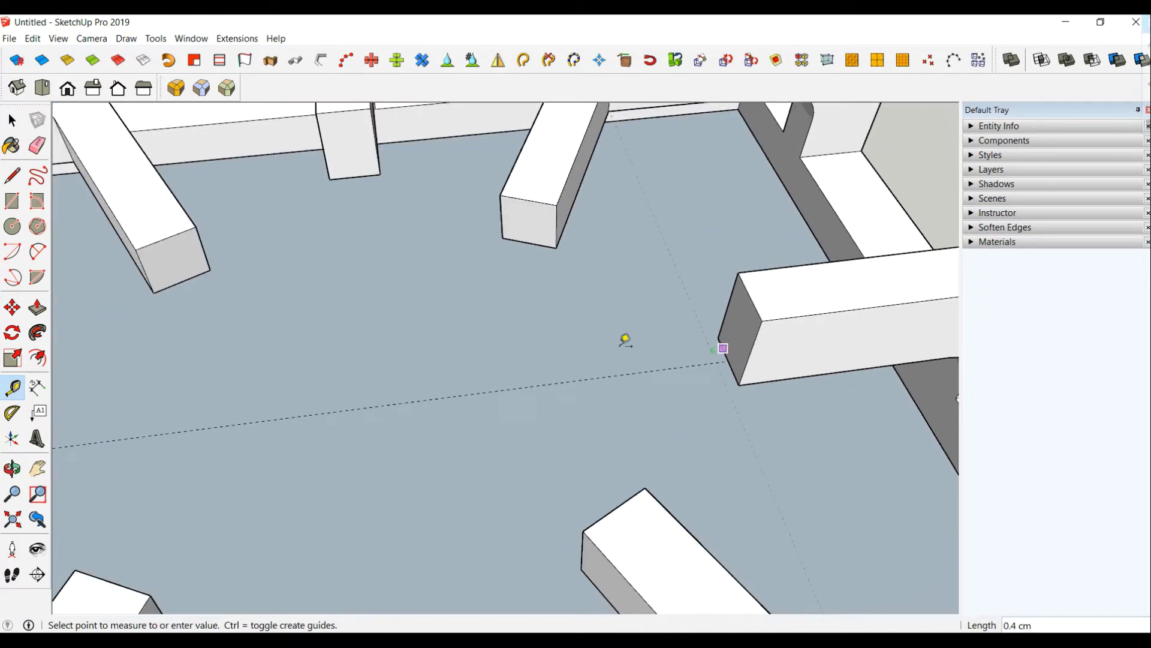
{"action": "left_click", "coordinate": [358, 174]}
Start an upright line at a guide intersection.
{"action": "scroll", "coordinate": [437, 267], "scroll_direction": "down", "scroll_amount": 4}
{"action": "scroll", "coordinate": [391, 303], "scroll_direction": "down", "scroll_amount": 2}
{"action": "scroll", "coordinate": [667, 282], "scroll_direction": "up", "scroll_amount": 2}
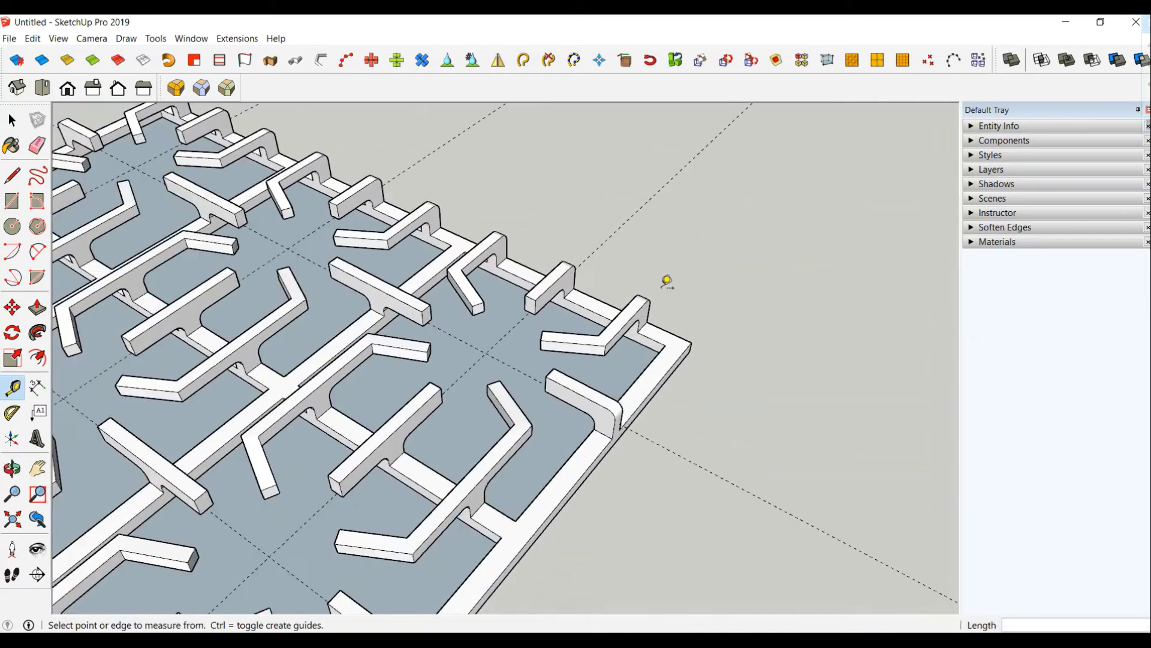
{"action": "scroll", "coordinate": [667, 282], "scroll_direction": "down", "scroll_amount": 3}
{"action": "scroll", "coordinate": [322, 432], "scroll_direction": "down", "scroll_amount": 2}
{"action": "mouse_move", "coordinate": [321, 432]}
{"action": "middle_mouse_down"}
{"action": "mouse_move", "coordinate": [555, 398]}
{"action": "mouse_move", "coordinate": [341, 467]}
{"action": "mouse_move", "coordinate": [346, 442]}
{"action": "middle_mouse_up"}
{"action": "scroll", "coordinate": [372, 352], "scroll_direction": "up", "scroll_amount": 3}
{"action": "scroll", "coordinate": [76, 288], "scroll_direction": "up", "scroll_amount": 3}
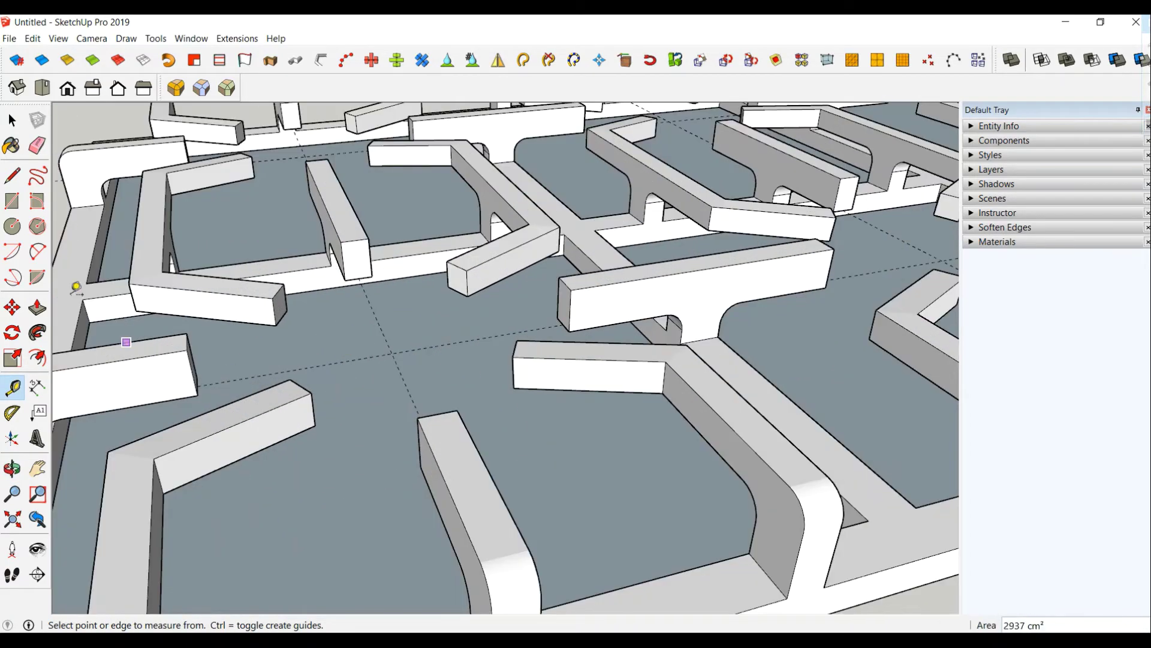
{"action": "key", "text": "r"}
{"action": "key", "text": "l"}
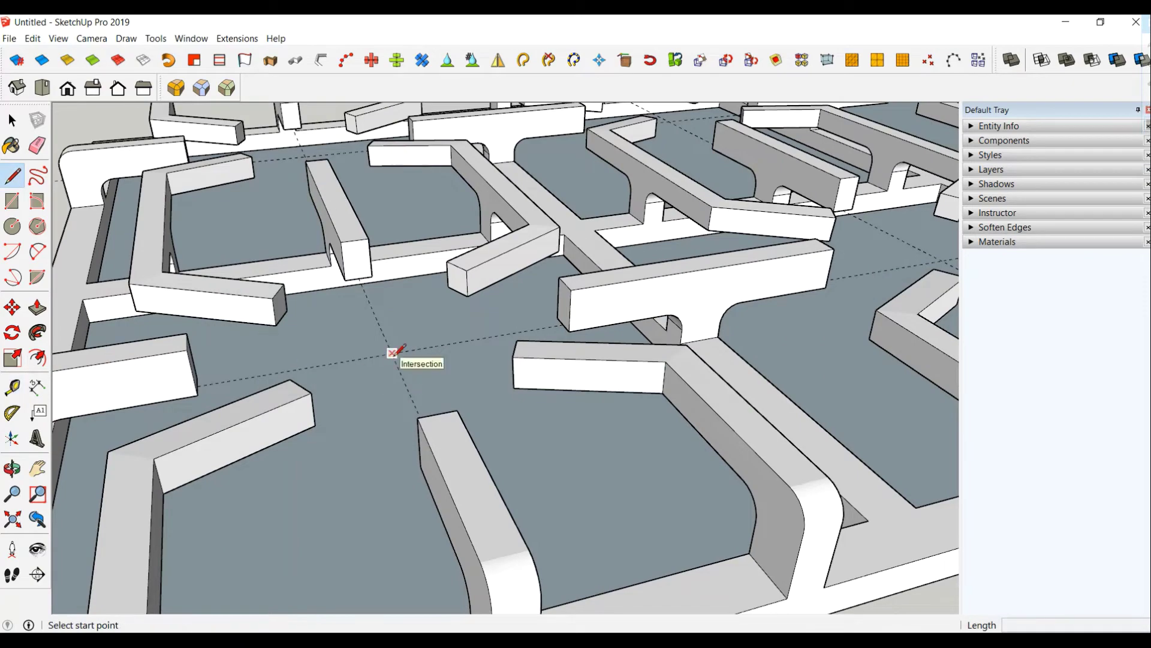
{"action": "left_click", "coordinate": [393, 352]}
{"action": "mouse_move", "coordinate": [393, 352]}
{"action": "middle_mouse_down"}
{"action": "mouse_move", "coordinate": [437, 254]}
{"action": "mouse_move", "coordinate": [390, 406]}
{"action": "mouse_move", "coordinate": [418, 372]}
{"action": "mouse_move", "coordinate": [419, 334]}
{"action": "middle_mouse_up"}
{"action": "scroll", "coordinate": [442, 375], "scroll_direction": "down", "scroll_amount": 3}
{"action": "scroll", "coordinate": [424, 468], "scroll_direction": "down", "scroll_amount": 3}
{"action": "scroll", "coordinate": [518, 477], "scroll_direction": "down", "scroll_amount": 1}
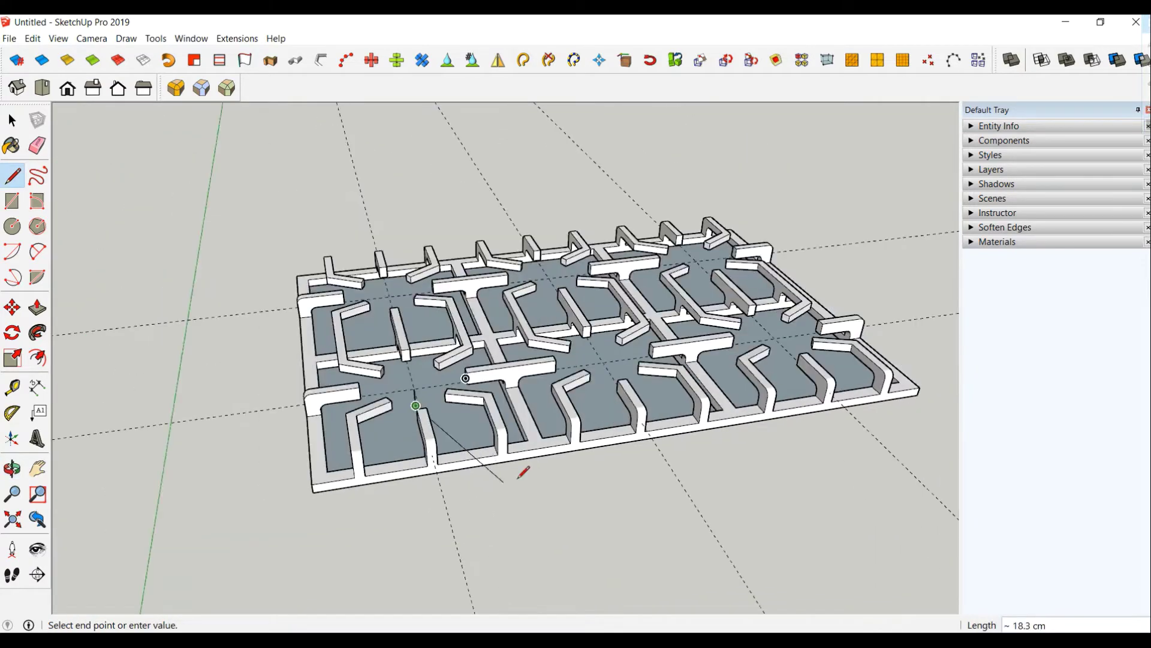
{"action": "middle_click_drag", "start_coordinate": [523, 472], "coordinate": [457, 198]}
Select the entire maze and move it to the right, off the grey face.
{"action": "left_click", "coordinate": [12, 120]}
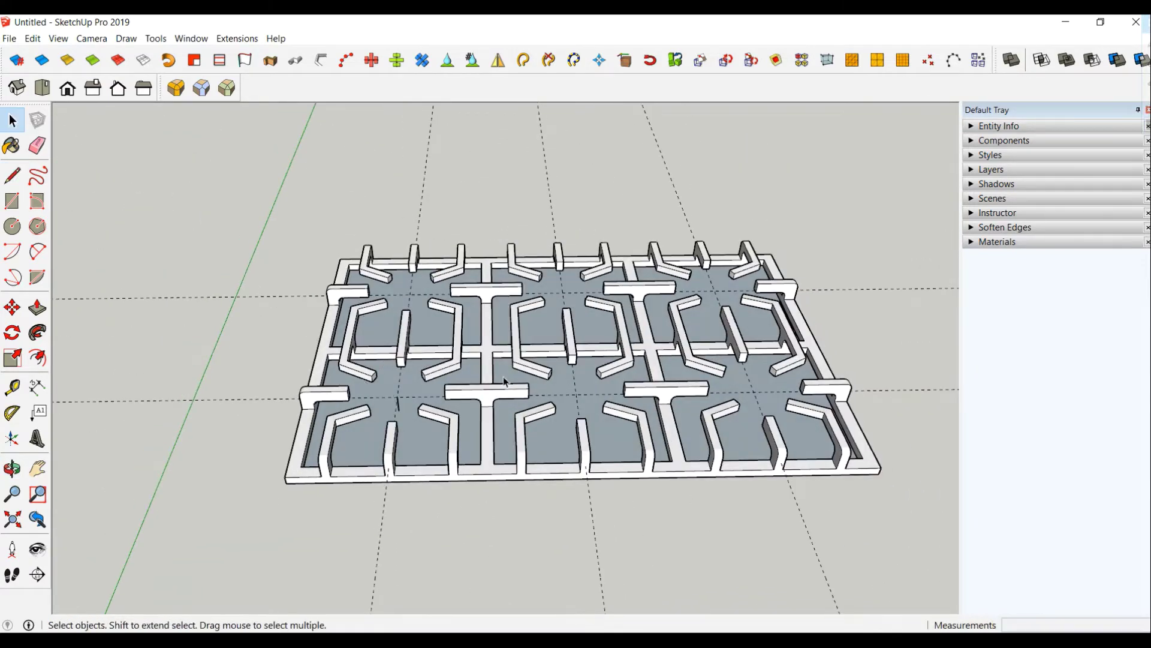
{"action": "triple_click", "coordinate": [494, 390]}
{"action": "scroll", "coordinate": [420, 390], "scroll_direction": "down", "scroll_amount": 3}
{"action": "scroll", "coordinate": [390, 390], "scroll_direction": "down", "scroll_amount": 2}
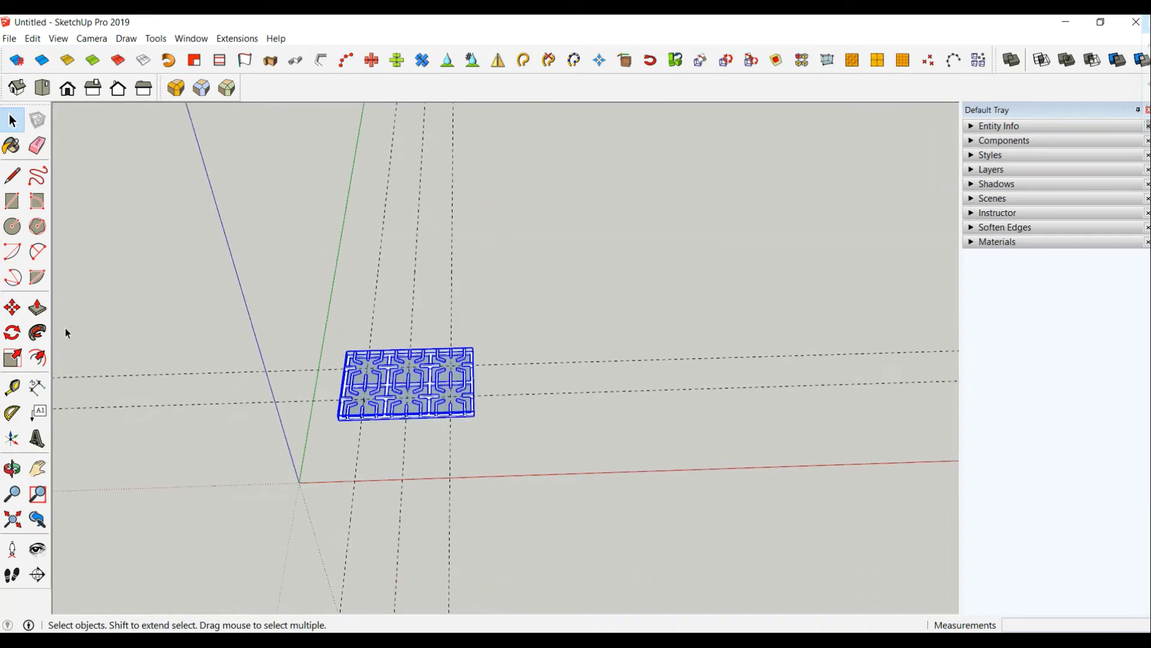
{"action": "left_click", "coordinate": [12, 308]}
{"action": "left_click", "coordinate": [340, 450]}
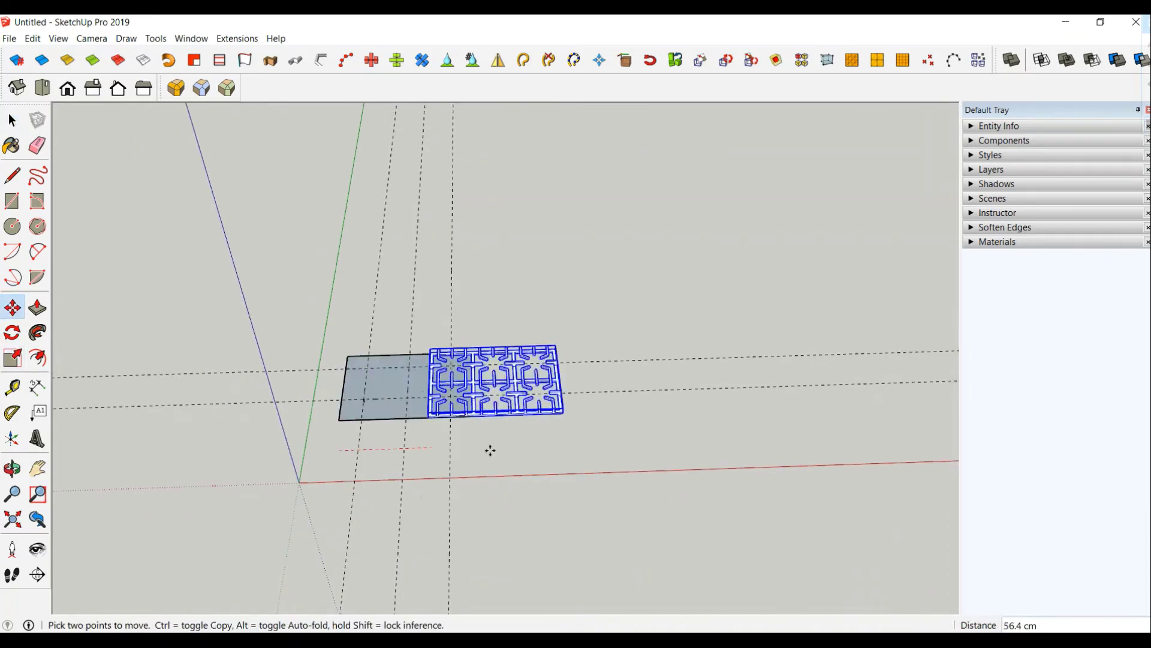
{"action": "left_click", "coordinate": [653, 445]}
{"action": "scroll", "coordinate": [413, 388], "scroll_direction": "up", "scroll_amount": 3}
{"action": "scroll", "coordinate": [413, 388], "scroll_direction": "up", "scroll_amount": 2}
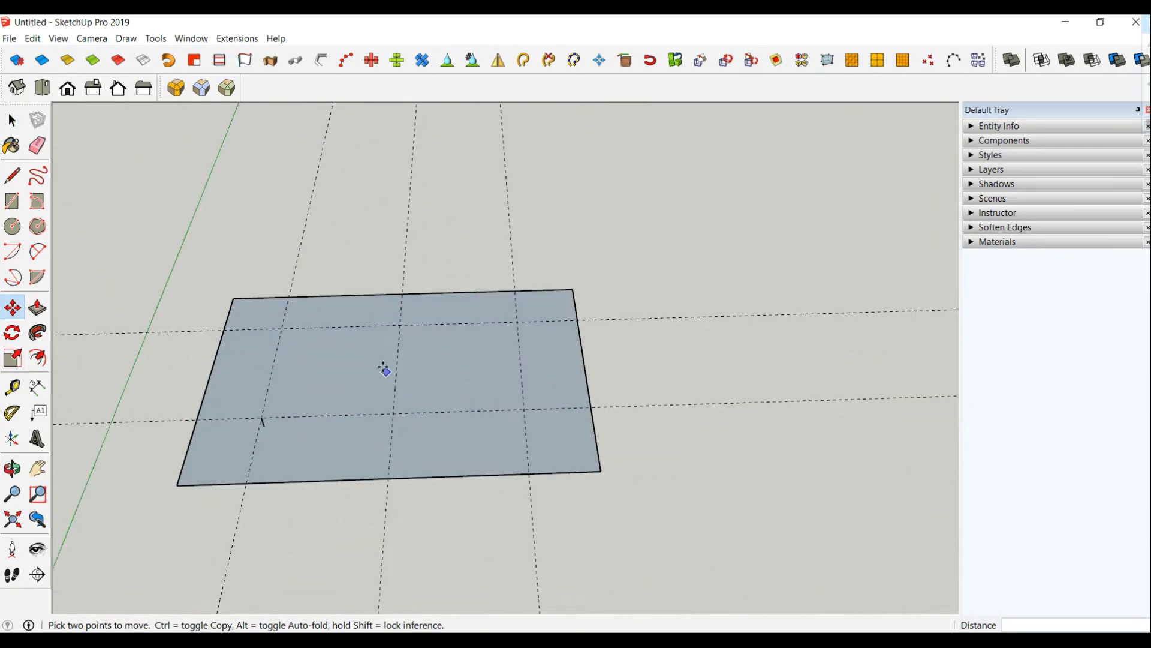
Begin a rectangle at the grey face's top-right corner.
{"action": "left_click", "coordinate": [12, 120]}
{"action": "middle_click_drag", "start_coordinate": [739, 391], "coordinate": [612, 472]}
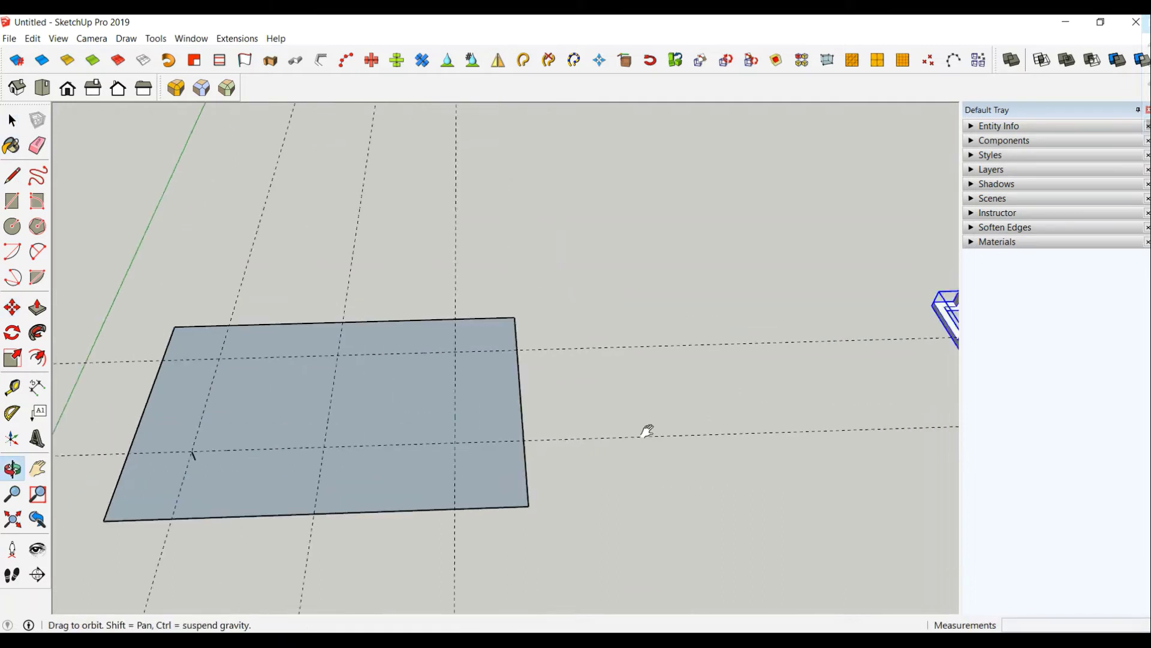
{"action": "left_click", "coordinate": [13, 200]}
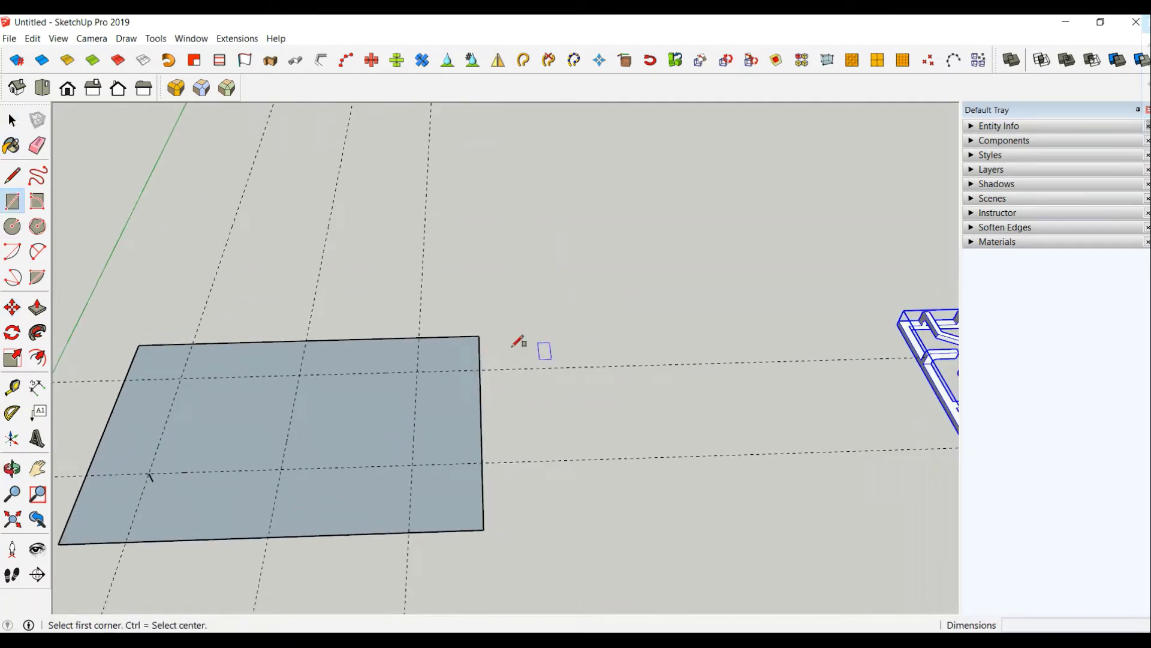
{"action": "left_click", "coordinate": [479, 335]}
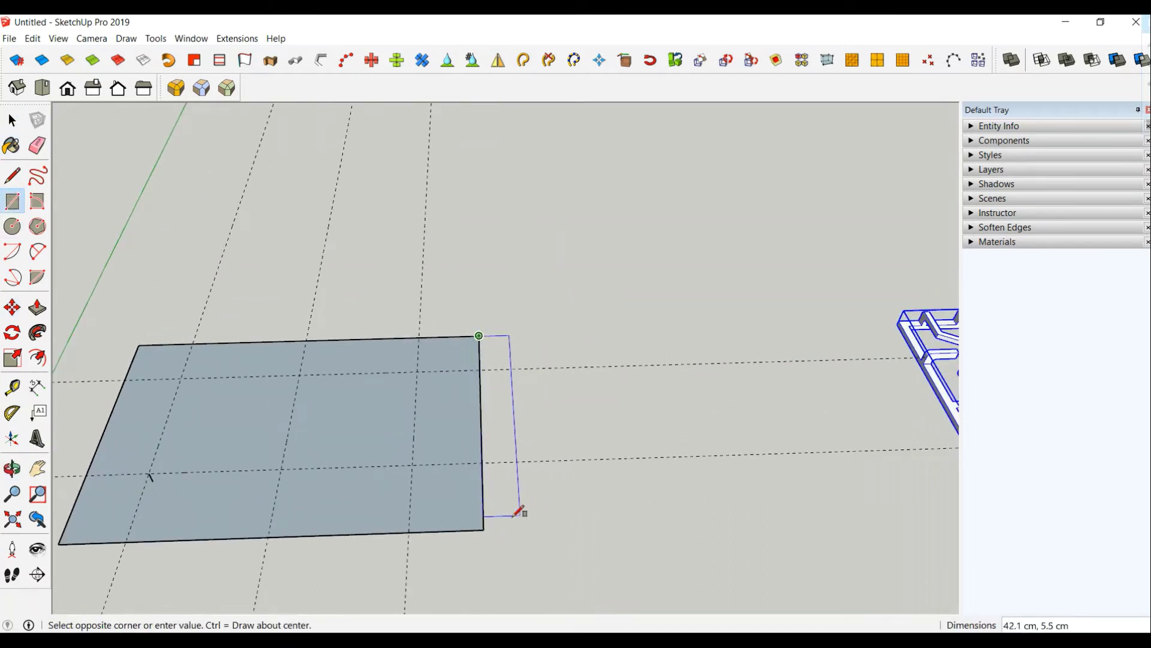
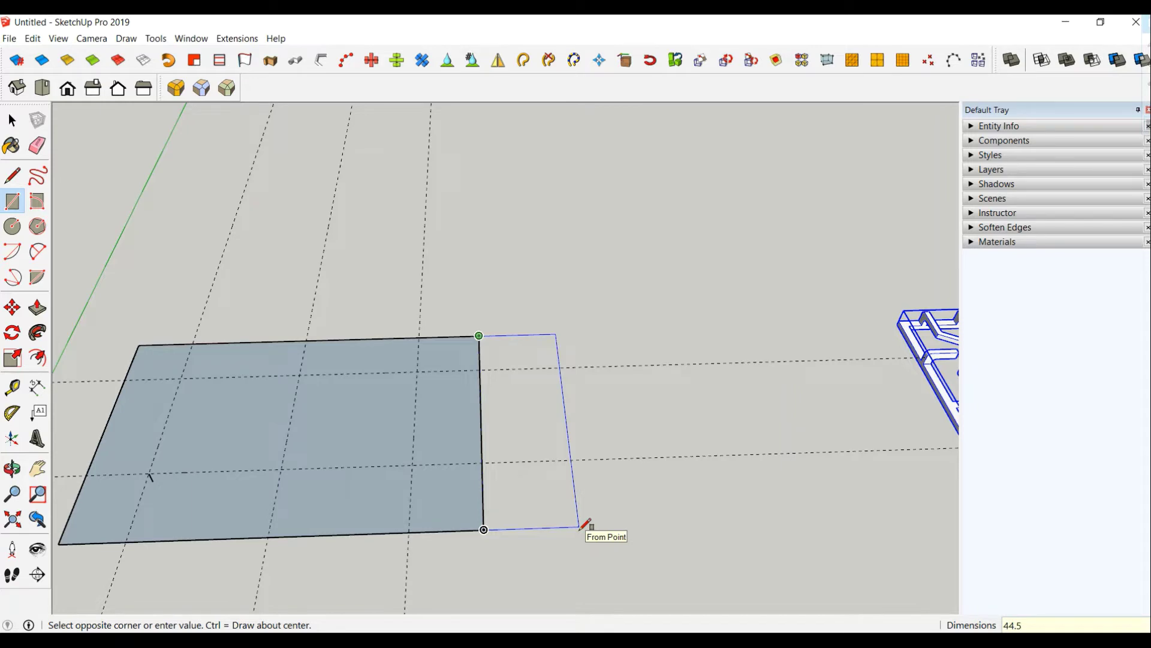
Finish the rectangle beside the base at 44.5 by 15.
{"action": "type", "text": ",15"}
{"action": "key", "text": "Return"}
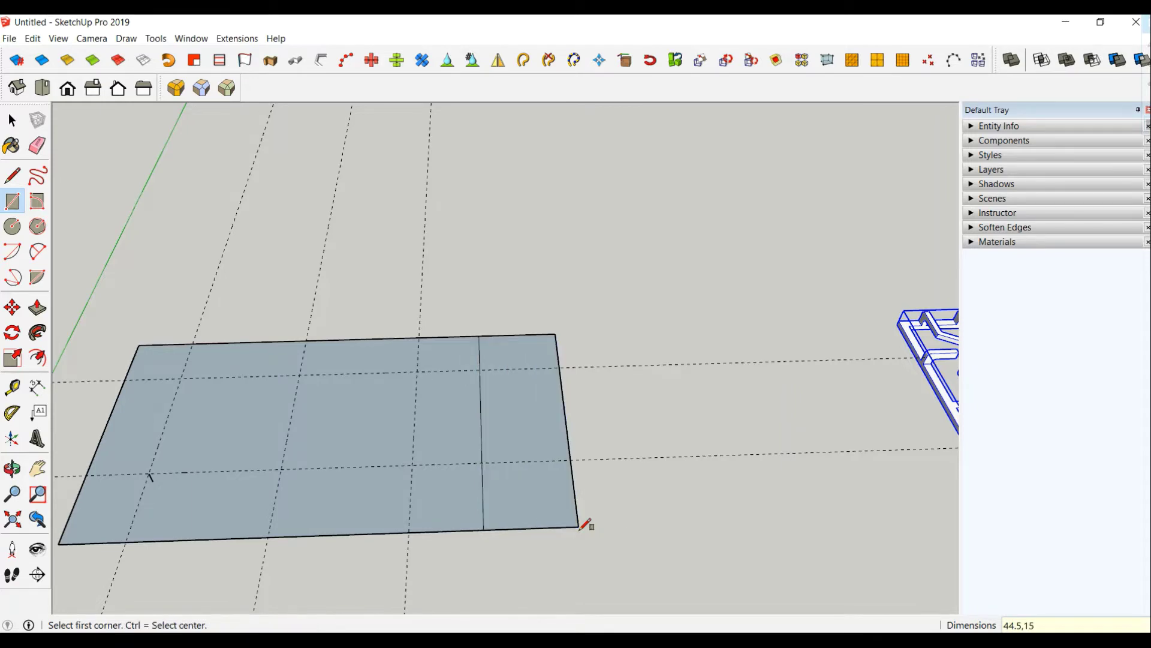
{"action": "scroll", "coordinate": [611, 525], "scroll_direction": "up", "scroll_amount": 3}
Push/Pull the new 44.5 × 15 strip up 1 cm.
{"action": "key", "text": "m"}
{"action": "key", "text": "p"}
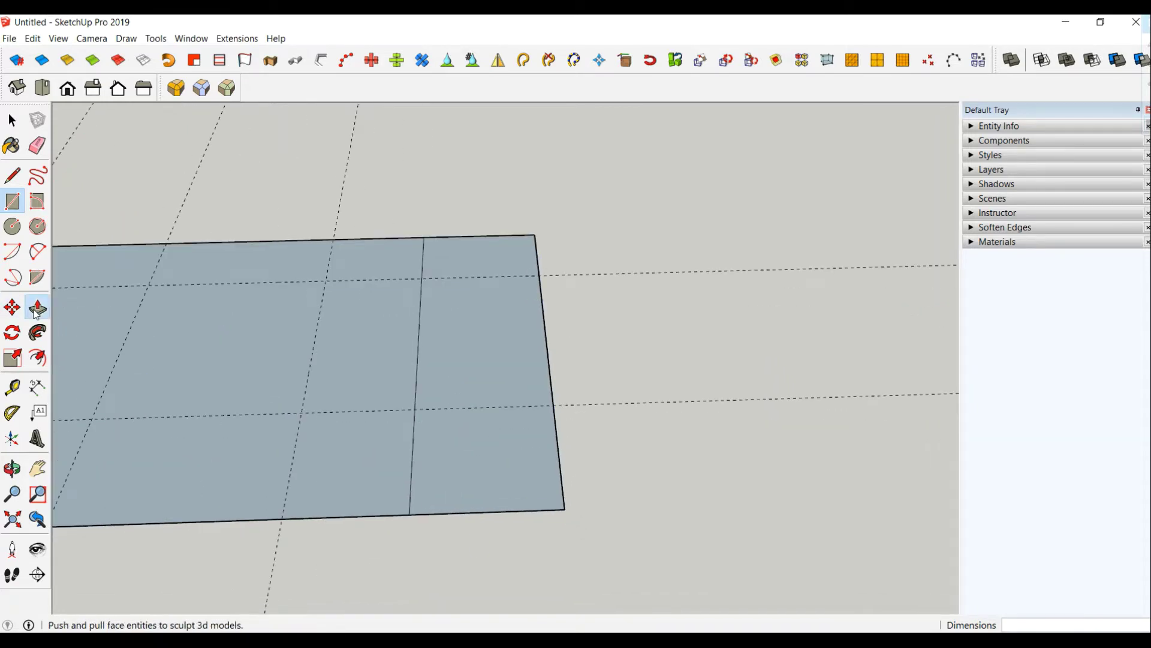
{"action": "left_click", "coordinate": [471, 516]}
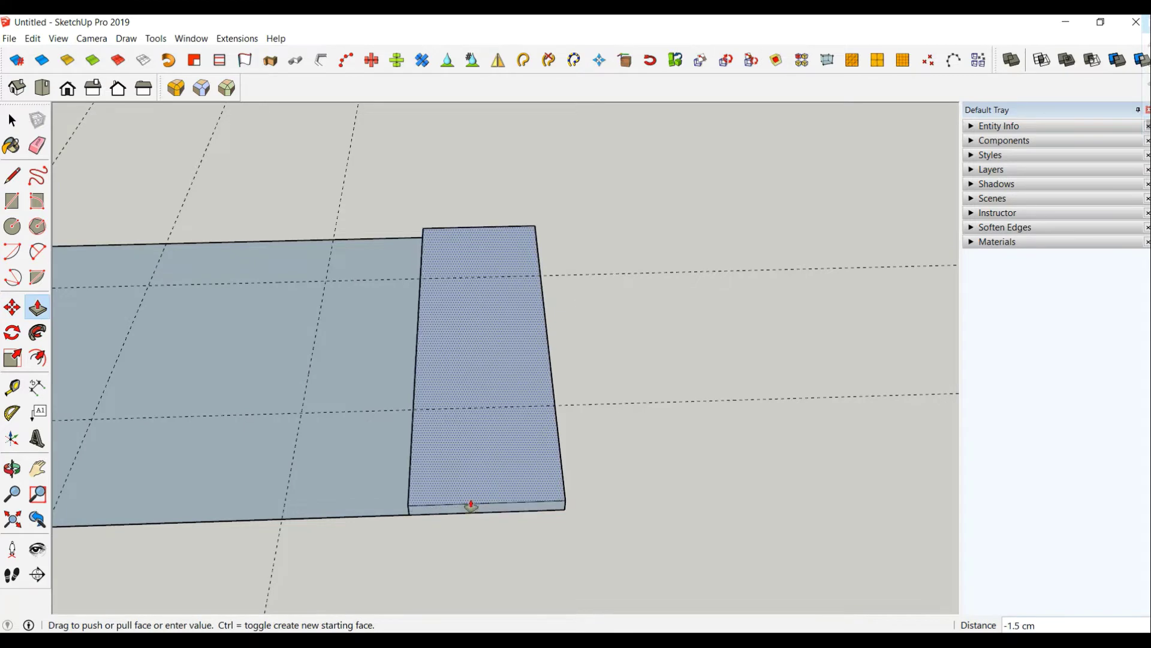
{"action": "type", "text": "1"}
{"action": "key", "text": "Return"}
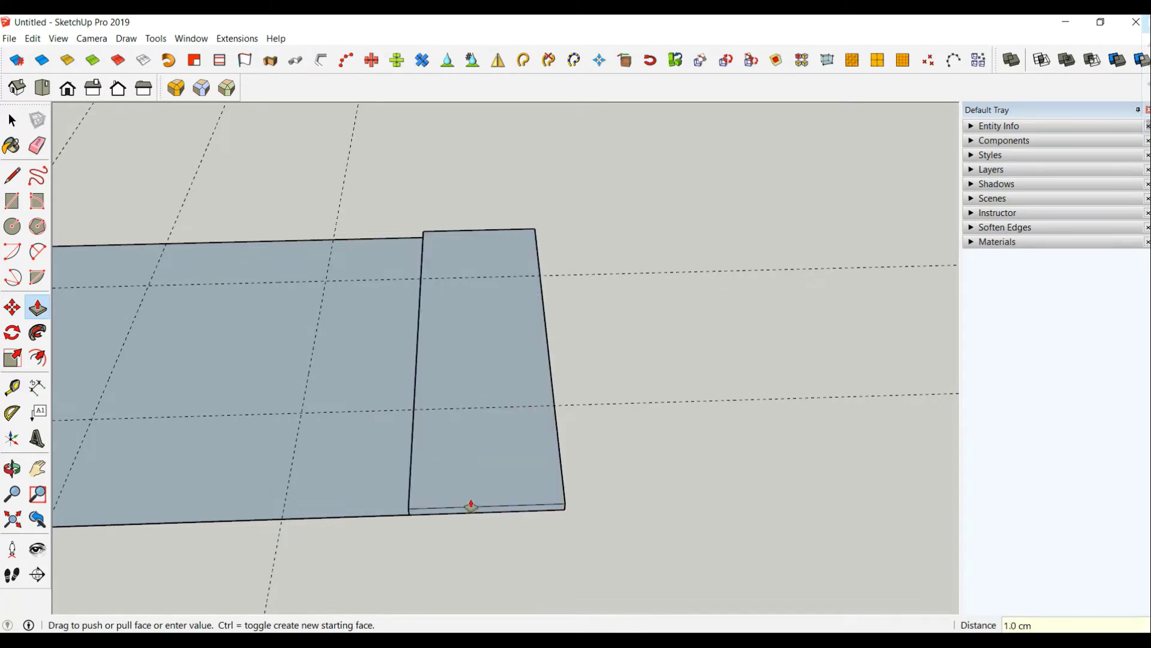
{"action": "scroll", "coordinate": [471, 505], "scroll_direction": "down", "scroll_amount": 3}
{"action": "mouse_move", "coordinate": [463, 547]}
{"action": "middle_mouse_down"}
{"action": "mouse_move", "coordinate": [291, 316]}
{"action": "mouse_move", "coordinate": [329, 360]}
{"action": "middle_mouse_up"}
{"action": "key", "text": "space"}
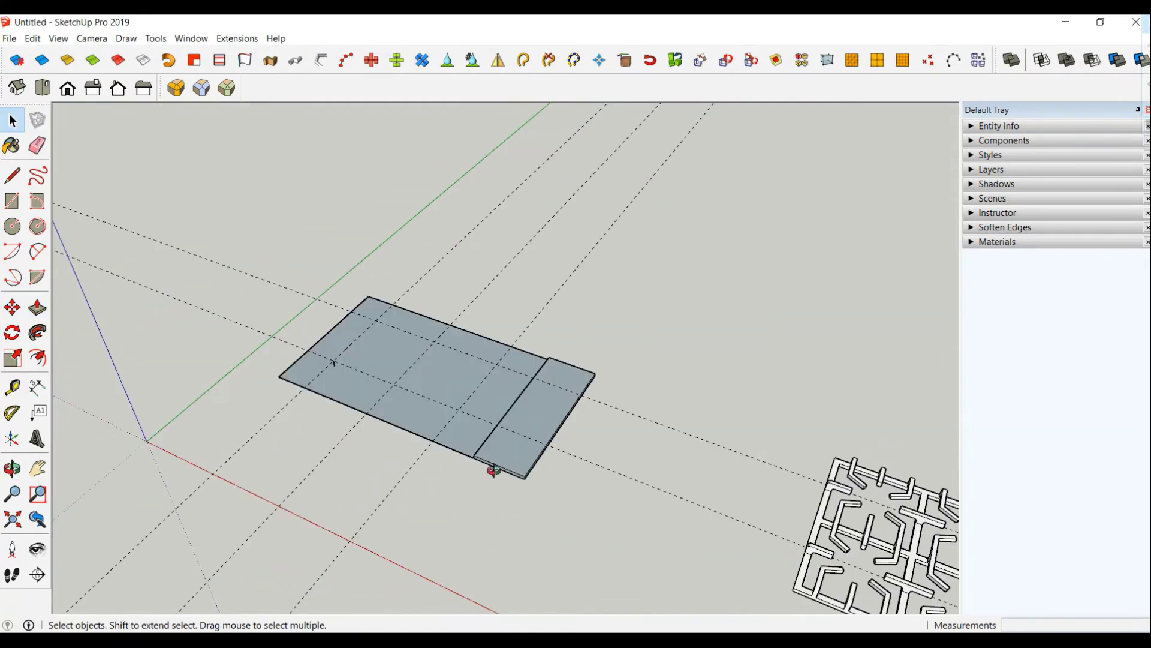
Move the base rectangle's right edge outward 3 cm.
{"action": "mouse_move", "coordinate": [493, 470]}
{"action": "middle_mouse_down"}
{"action": "mouse_move", "coordinate": [432, 440]}
{"action": "mouse_move", "coordinate": [506, 509]}
{"action": "middle_mouse_up"}
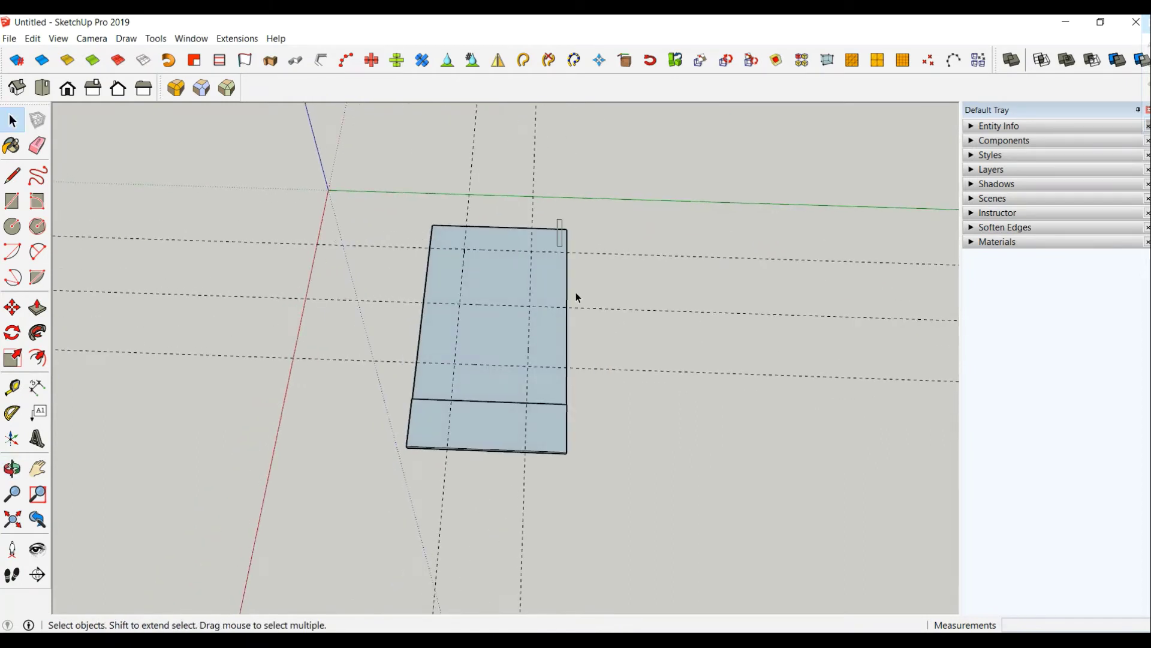
{"action": "left_click_drag", "start_coordinate": [577, 298], "coordinate": [630, 488]}
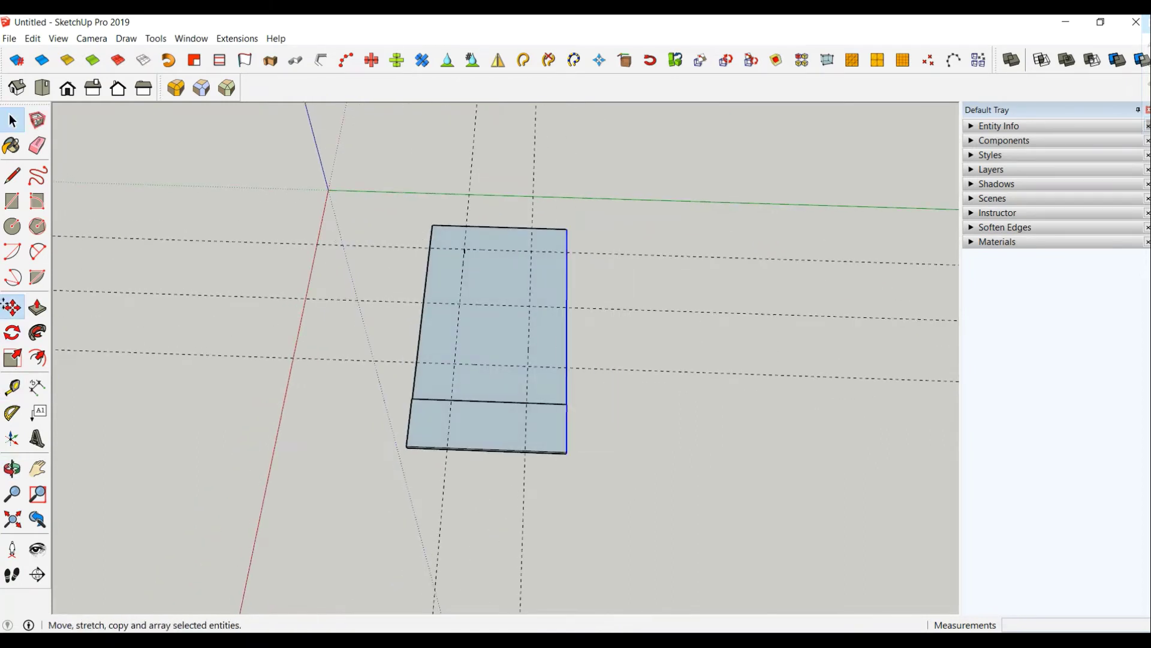
{"action": "left_click", "coordinate": [12, 308]}
{"action": "left_click", "coordinate": [468, 499]}
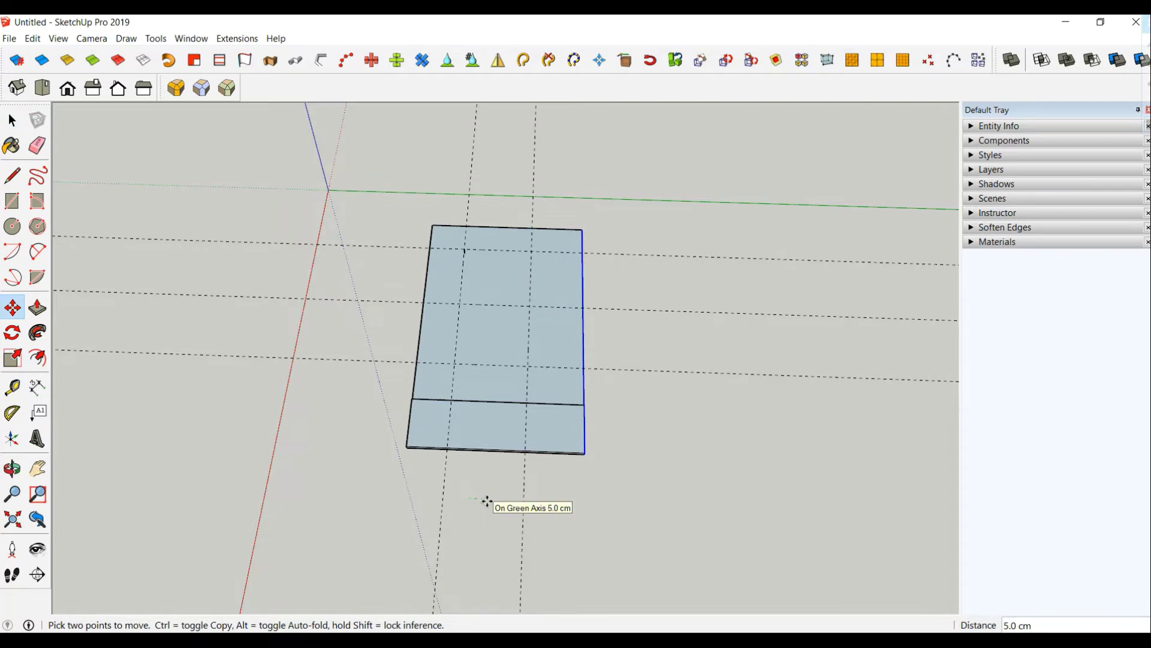
{"action": "type", "text": "3"}
{"action": "key", "text": "Return"}
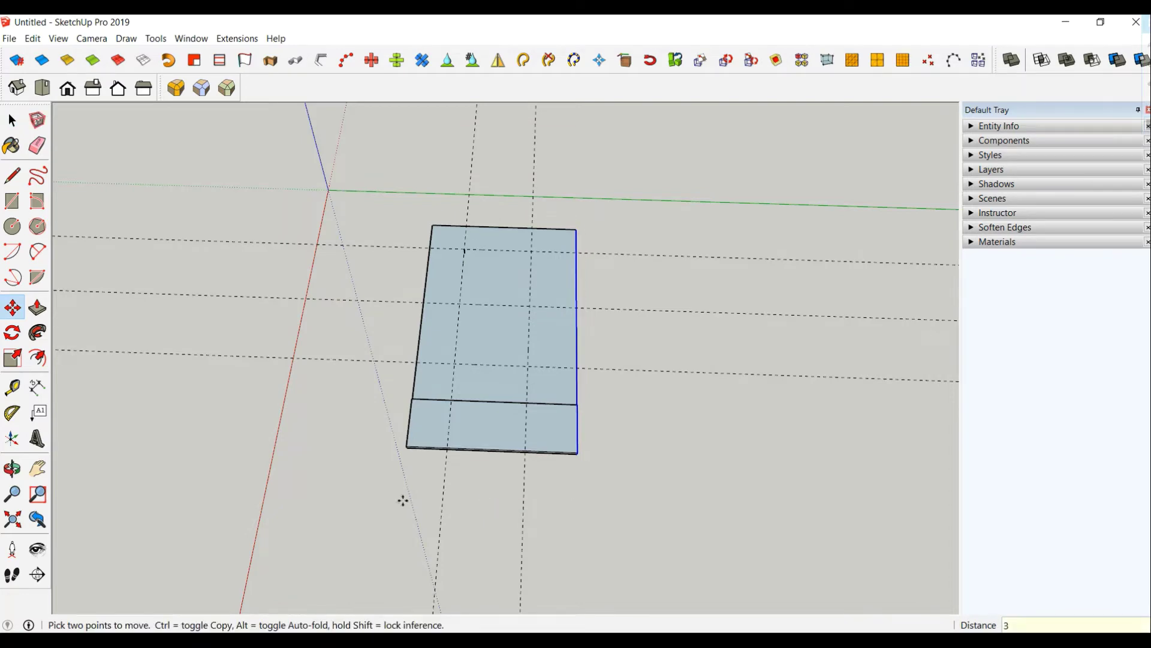
Move the base rectangle's left edge outward 3 cm.
{"action": "mouse_move", "coordinate": [401, 498]}
{"action": "middle_mouse_down"}
{"action": "mouse_move", "coordinate": [313, 383]}
{"action": "mouse_move", "coordinate": [587, 434]}
{"action": "mouse_move", "coordinate": [557, 414]}
{"action": "middle_mouse_up"}
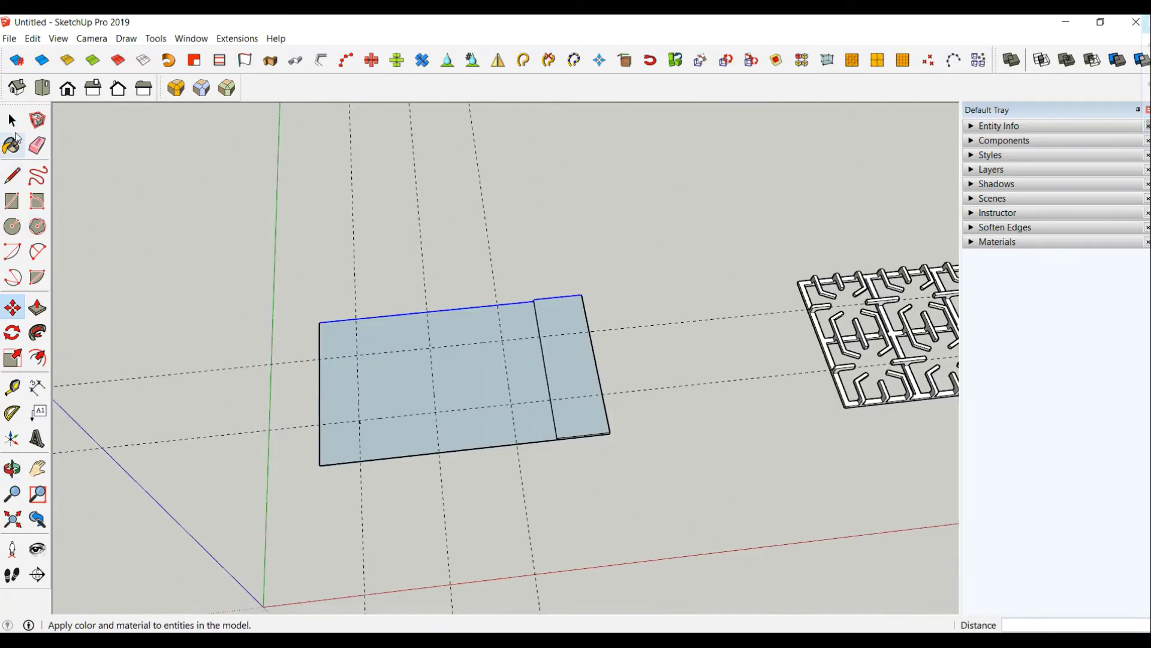
{"action": "left_click", "coordinate": [12, 120]}
{"action": "left_click_drag", "start_coordinate": [343, 499], "coordinate": [343, 498]}
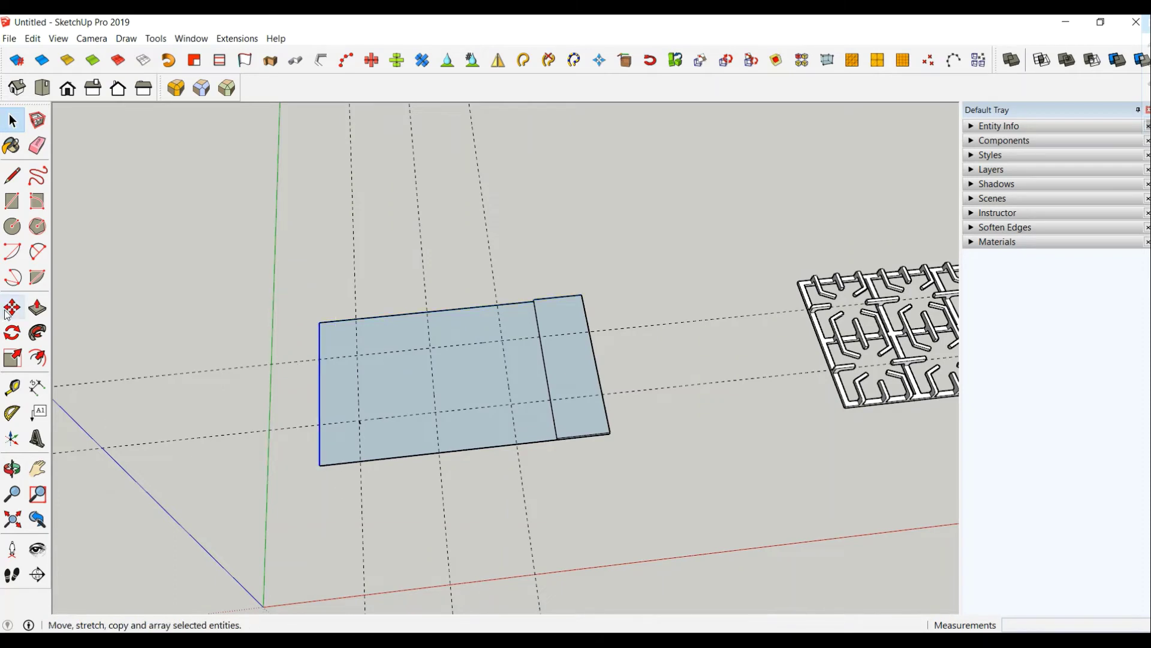
{"action": "left_click", "coordinate": [12, 307]}
{"action": "left_click", "coordinate": [331, 537]}
{"action": "type", "text": "3"}
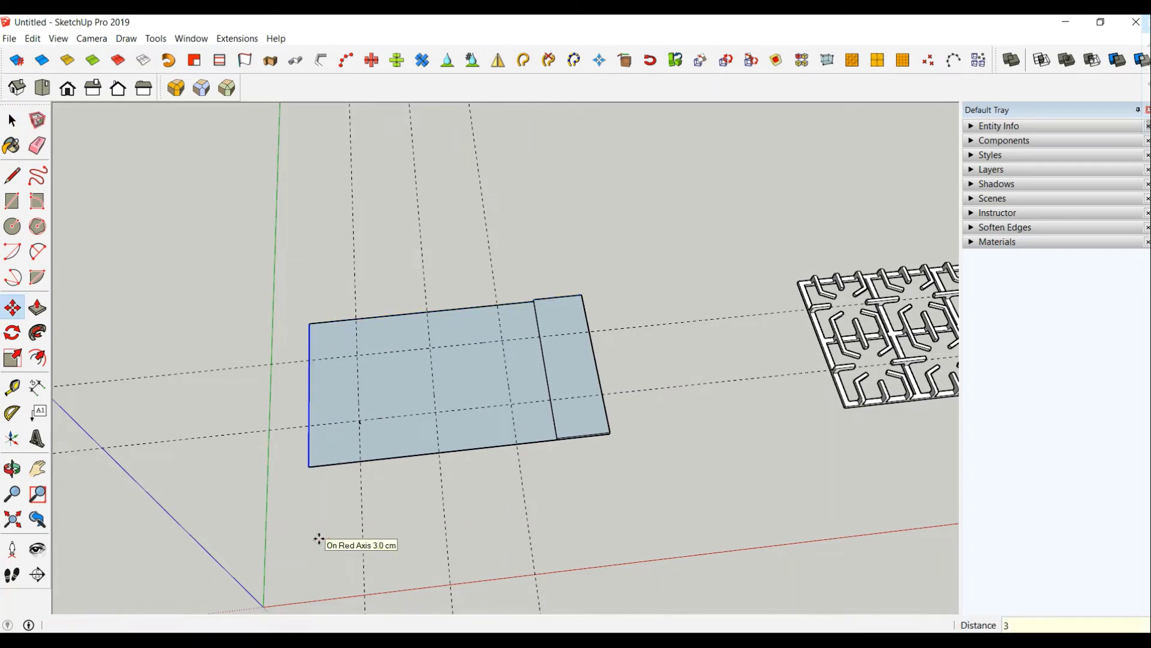
{"action": "key", "text": "Return"}
{"action": "middle_click_drag", "start_coordinate": [334, 530], "coordinate": [301, 485]}
Move the base rectangle's bottom edge outward 3 cm.
{"action": "left_click", "coordinate": [14, 142]}
{"action": "left_click", "coordinate": [12, 119]}
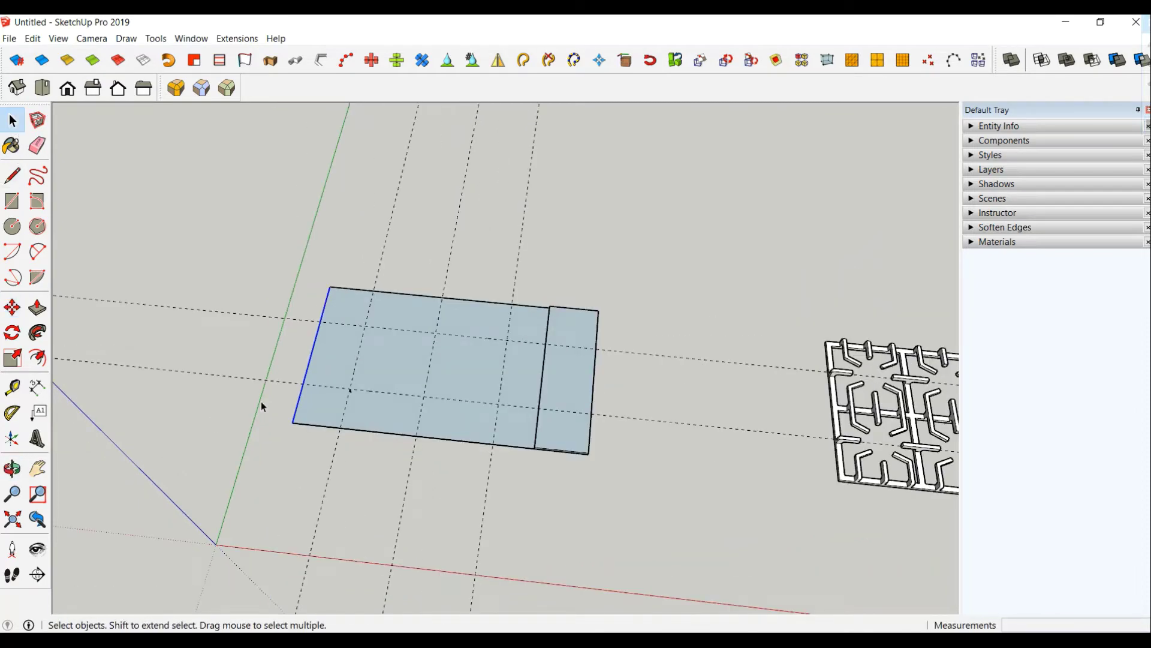
{"action": "middle_click_drag", "start_coordinate": [261, 402], "coordinate": [295, 463]}
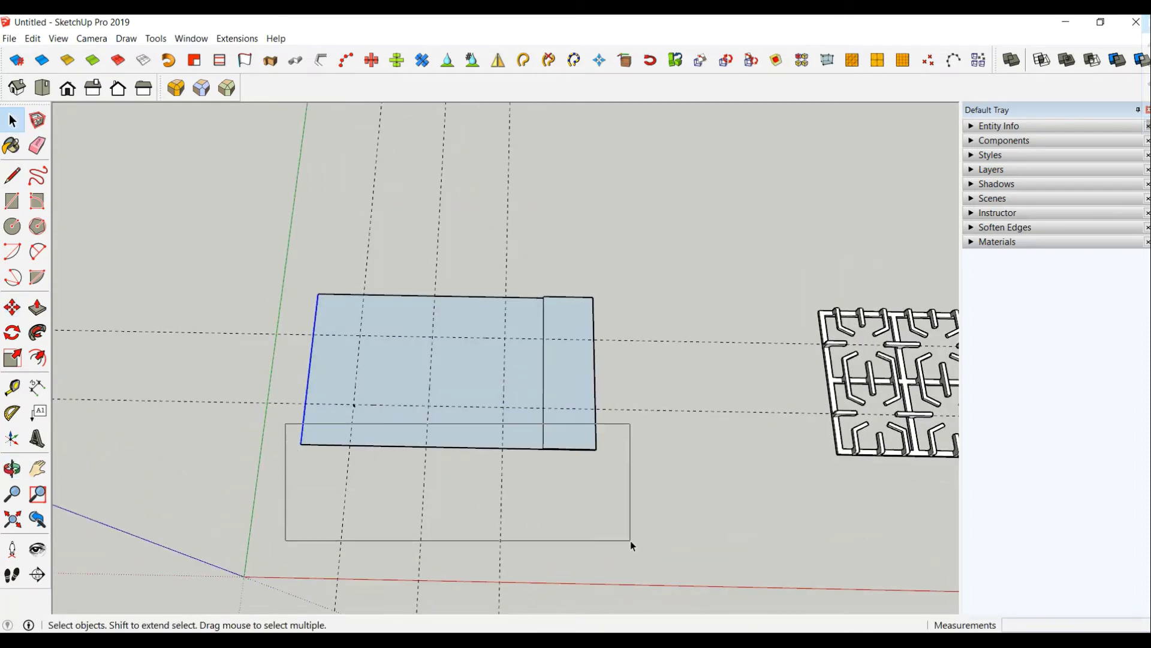
{"action": "left_click_drag", "start_coordinate": [288, 425], "coordinate": [631, 541]}
{"action": "key", "text": "m"}
{"action": "left_click", "coordinate": [12, 307]}
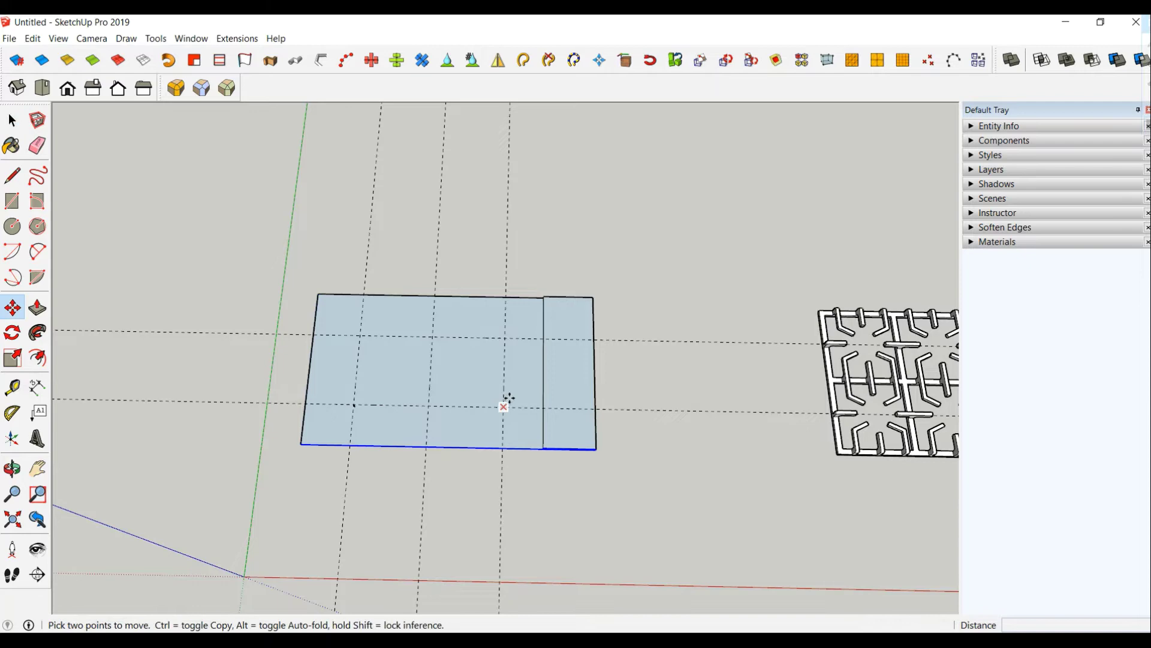
{"action": "left_click", "coordinate": [464, 358]}
{"action": "type", "text": "3"}
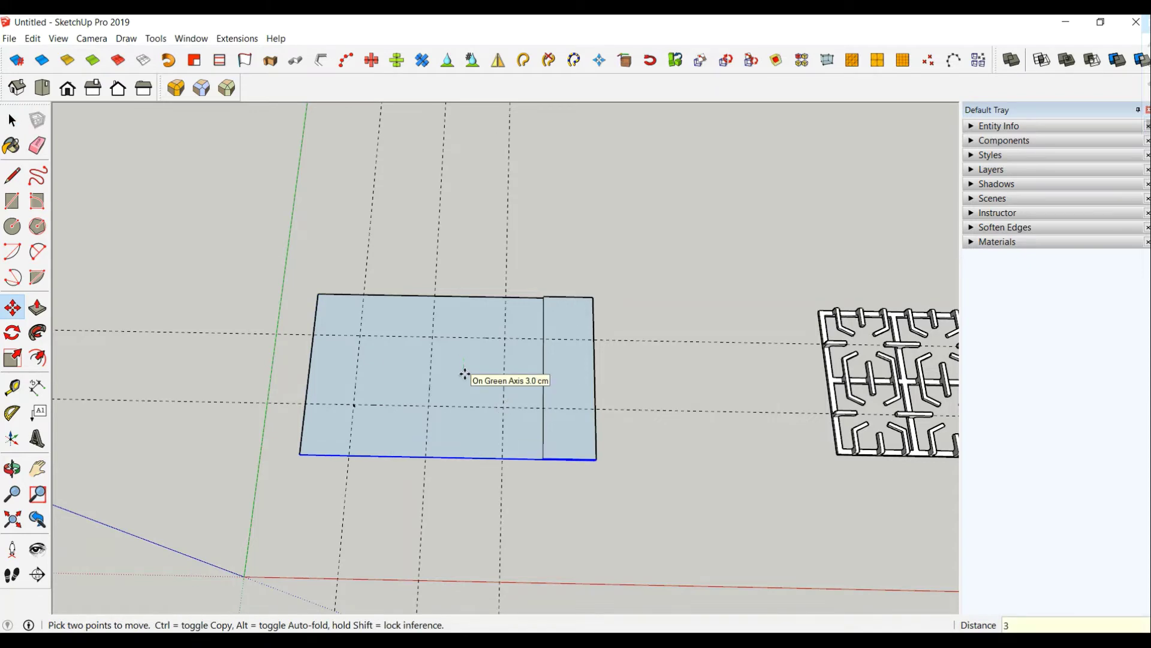
{"action": "key", "text": "Return"}
{"action": "mouse_move", "coordinate": [429, 424]}
{"action": "middle_mouse_down"}
{"action": "mouse_move", "coordinate": [447, 303]}
{"action": "mouse_move", "coordinate": [503, 383]}
{"action": "middle_mouse_up"}
{"action": "scroll", "coordinate": [507, 381], "scroll_direction": "up", "scroll_amount": 3}
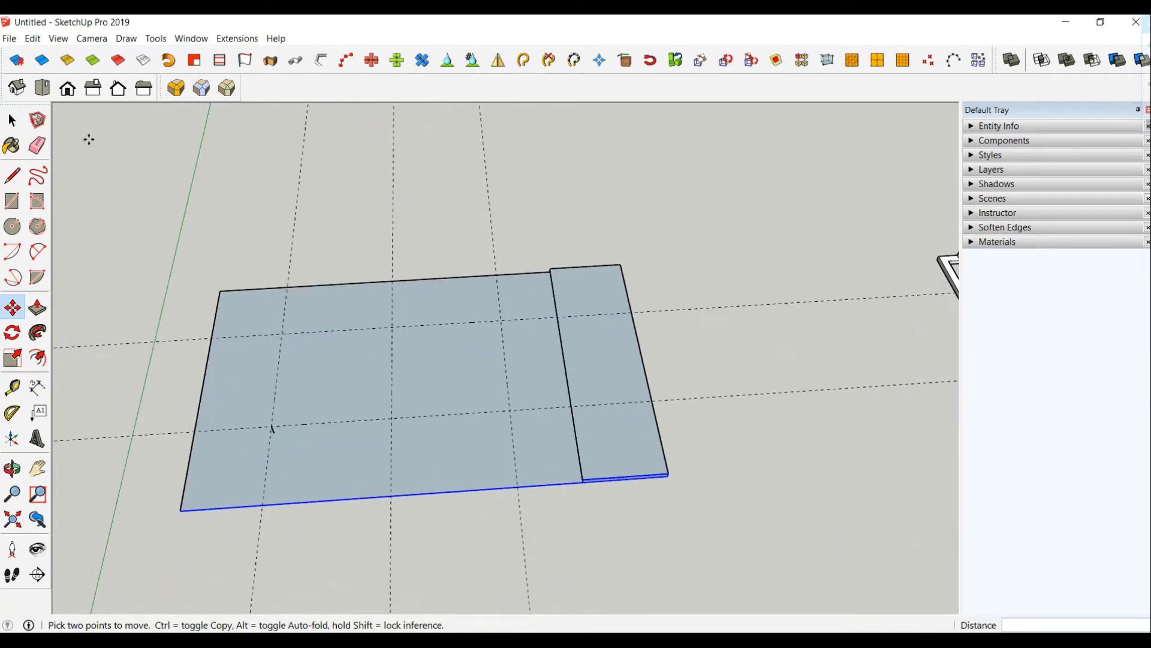
{"action": "left_click", "coordinate": [12, 120]}
{"action": "left_click", "coordinate": [292, 281]}
Select the whole slab, try lifting it with Move, and inspect a short edge from below.
{"action": "middle_click_drag", "start_coordinate": [330, 349], "coordinate": [311, 163]}
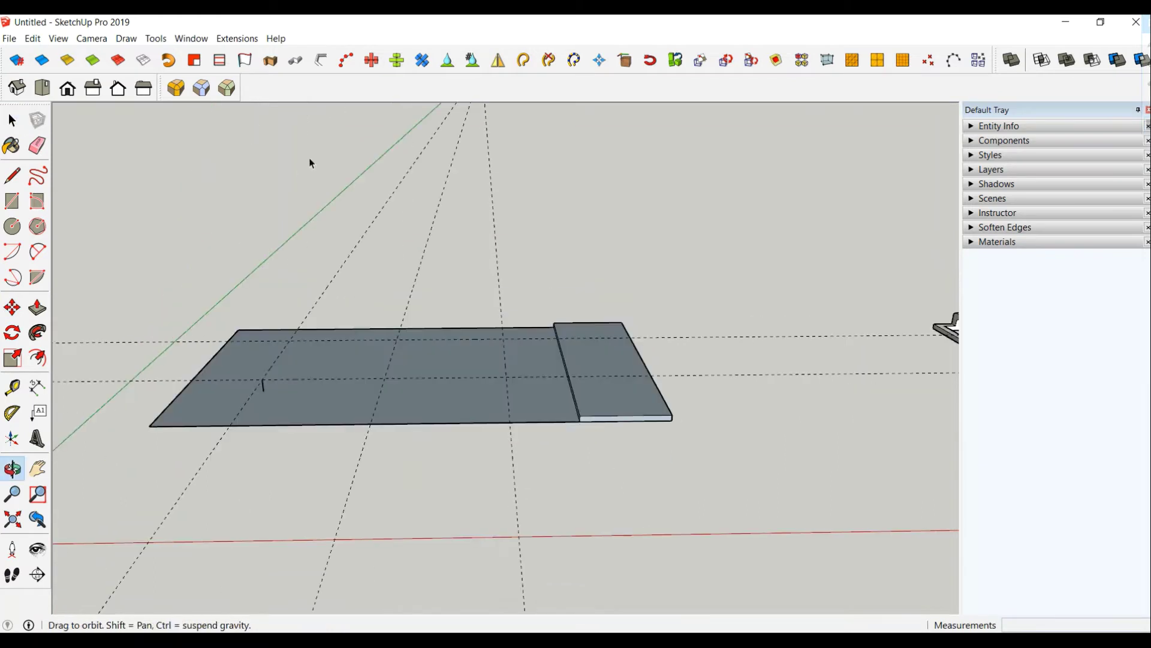
{"action": "scroll", "coordinate": [262, 387], "scroll_direction": "up", "scroll_amount": 3}
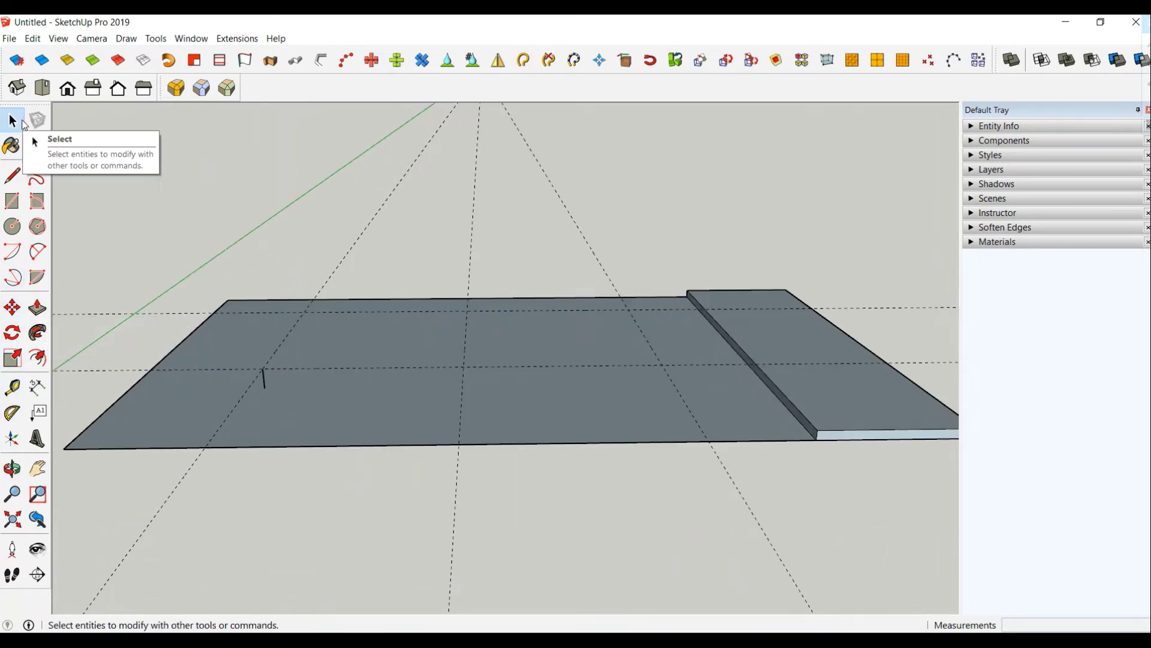
{"action": "triple_click", "coordinate": [333, 409]}
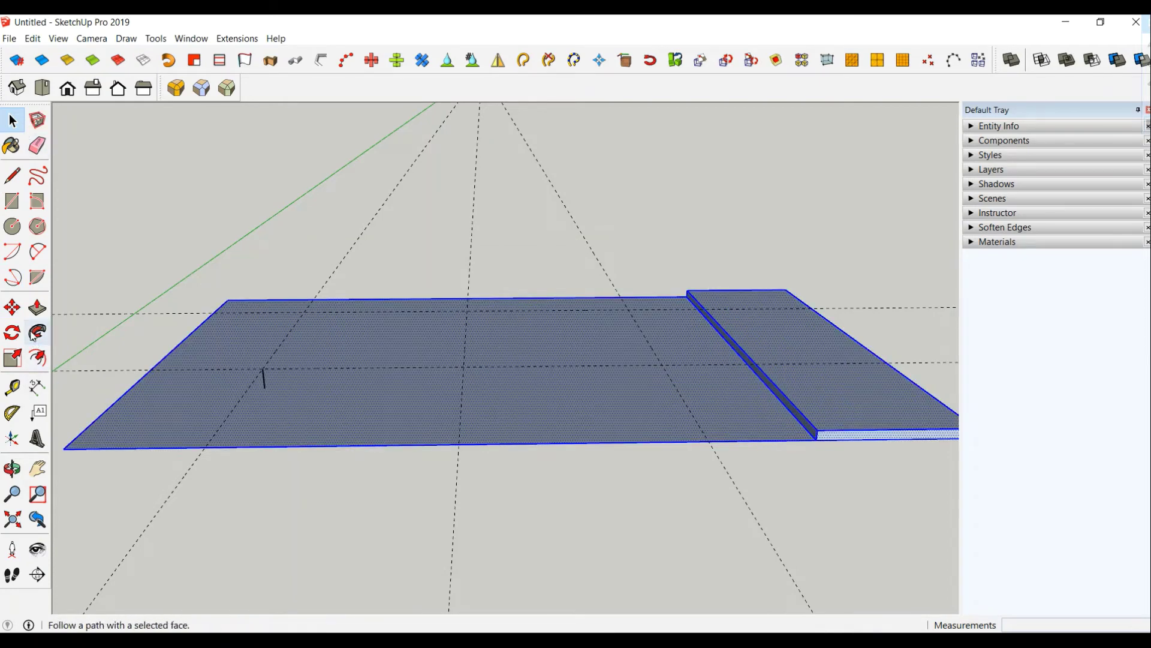
{"action": "left_click", "coordinate": [12, 307]}
{"action": "scroll", "coordinate": [263, 423], "scroll_direction": "up", "scroll_amount": 2}
{"action": "scroll", "coordinate": [276, 403], "scroll_direction": "up", "scroll_amount": 2}
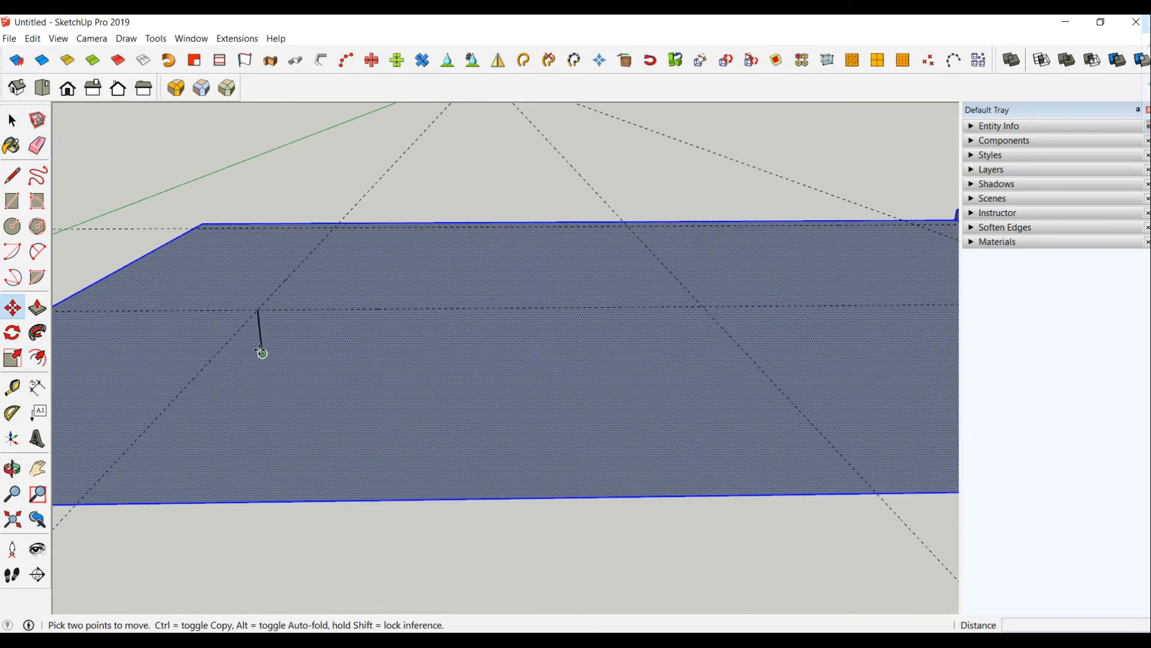
{"action": "left_click", "coordinate": [261, 354]}
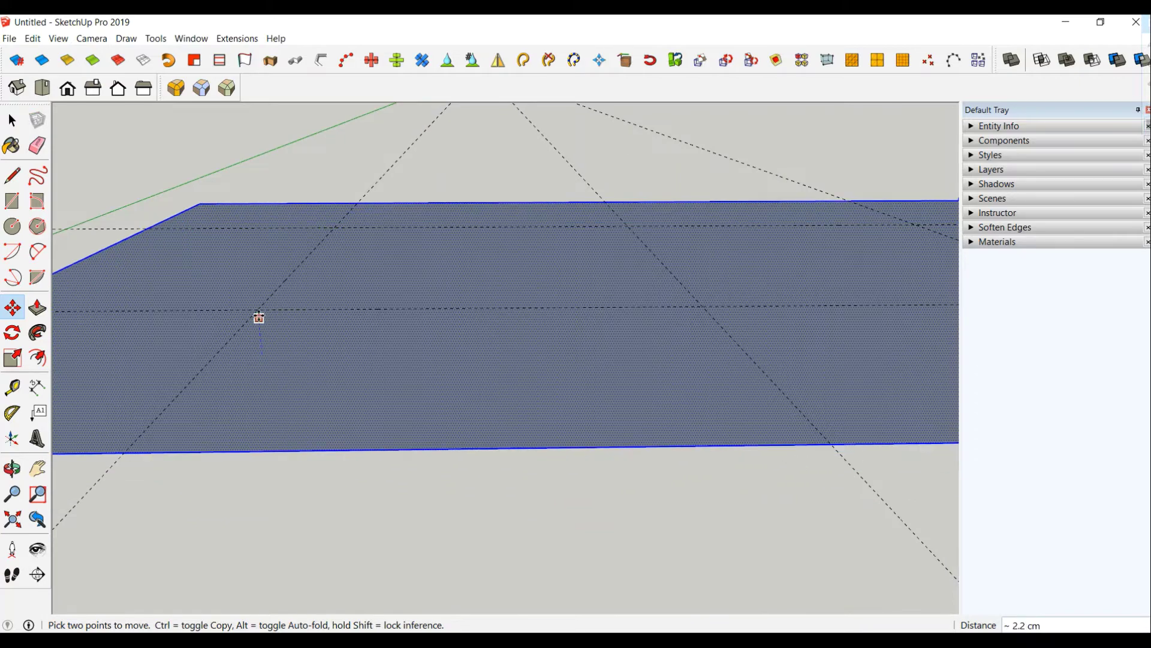
{"action": "mouse_move", "coordinate": [257, 309]}
{"action": "middle_mouse_down"}
{"action": "mouse_move", "coordinate": [368, 431]}
{"action": "mouse_move", "coordinate": [367, 388]}
{"action": "mouse_move", "coordinate": [370, 429]}
{"action": "mouse_move", "coordinate": [93, 261]}
{"action": "middle_mouse_up"}
{"action": "left_click", "coordinate": [12, 120]}
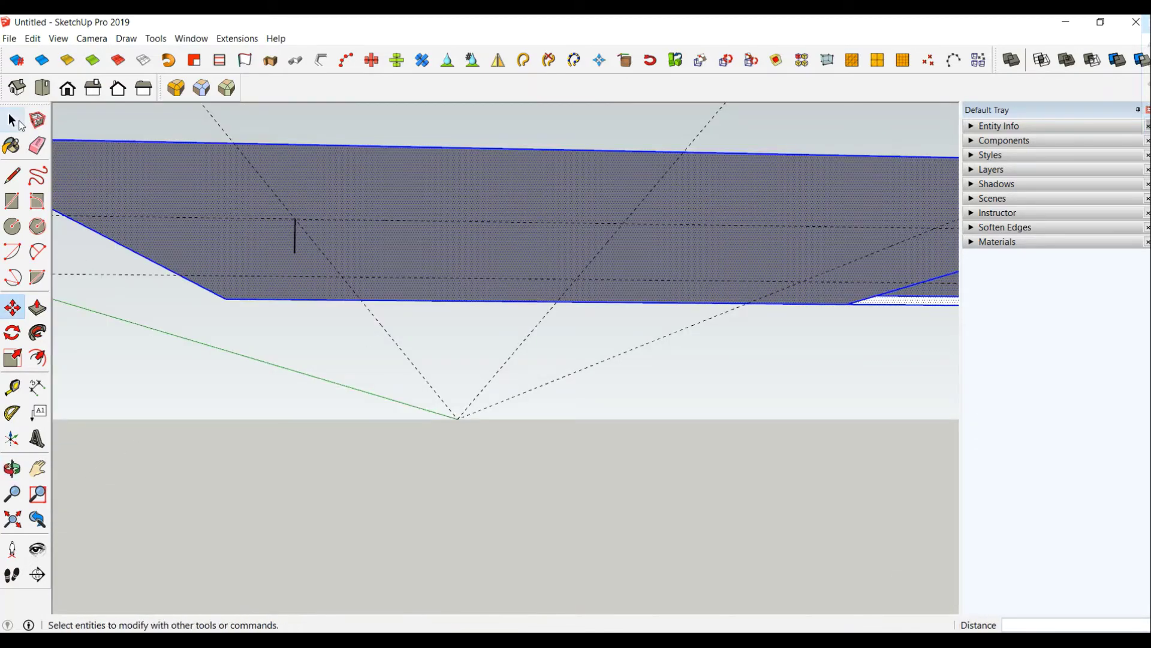
{"action": "left_click", "coordinate": [296, 250]}
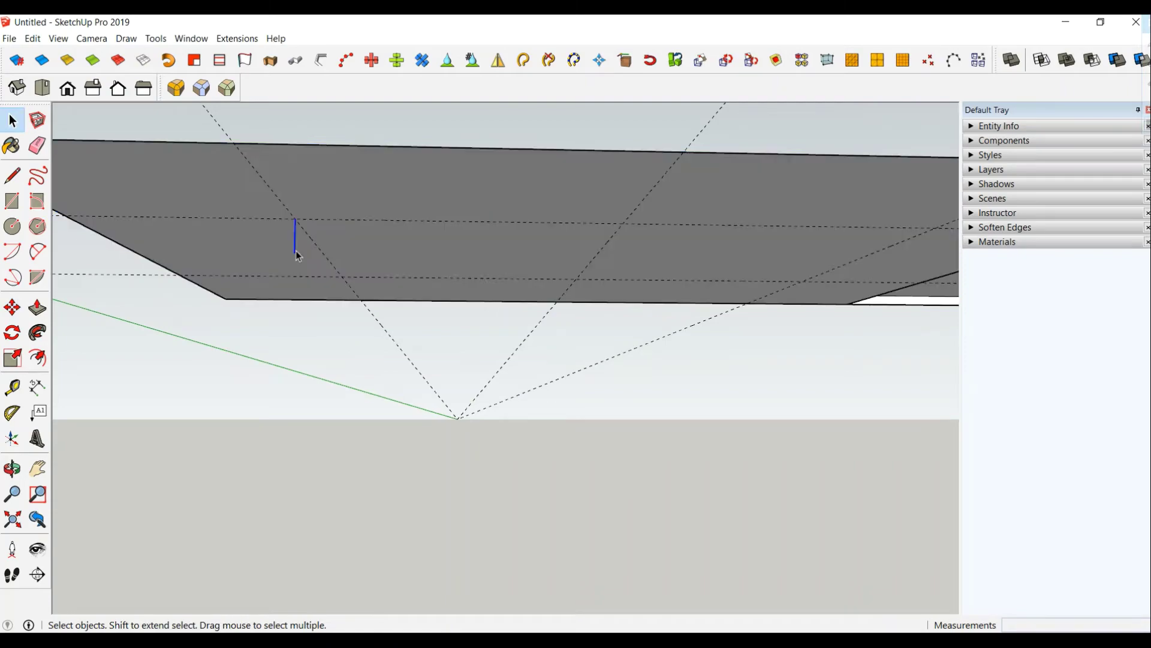
Group the slab together with its raised strip and clear the selection.
{"action": "mouse_move", "coordinate": [282, 252]}
{"action": "middle_mouse_down"}
{"action": "mouse_move", "coordinate": [300, 420]}
{"action": "mouse_move", "coordinate": [226, 495]}
{"action": "middle_mouse_up"}
{"action": "triple_click", "coordinate": [266, 447]}
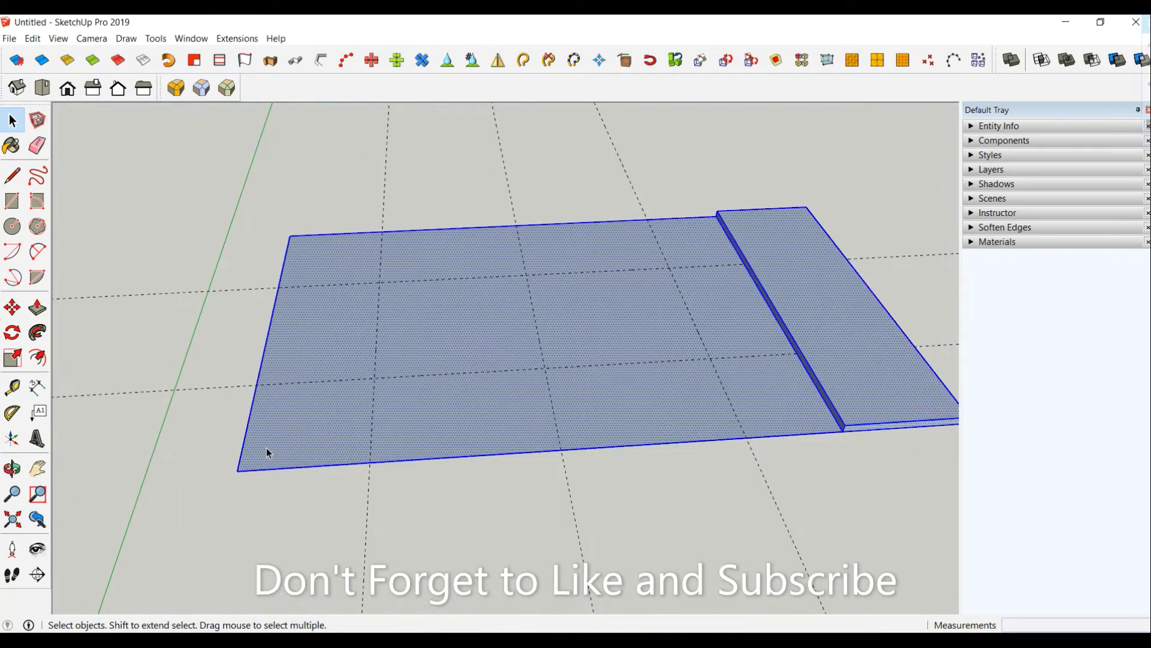
{"action": "right_click", "coordinate": [266, 448]}
{"action": "left_click", "coordinate": [324, 236]}
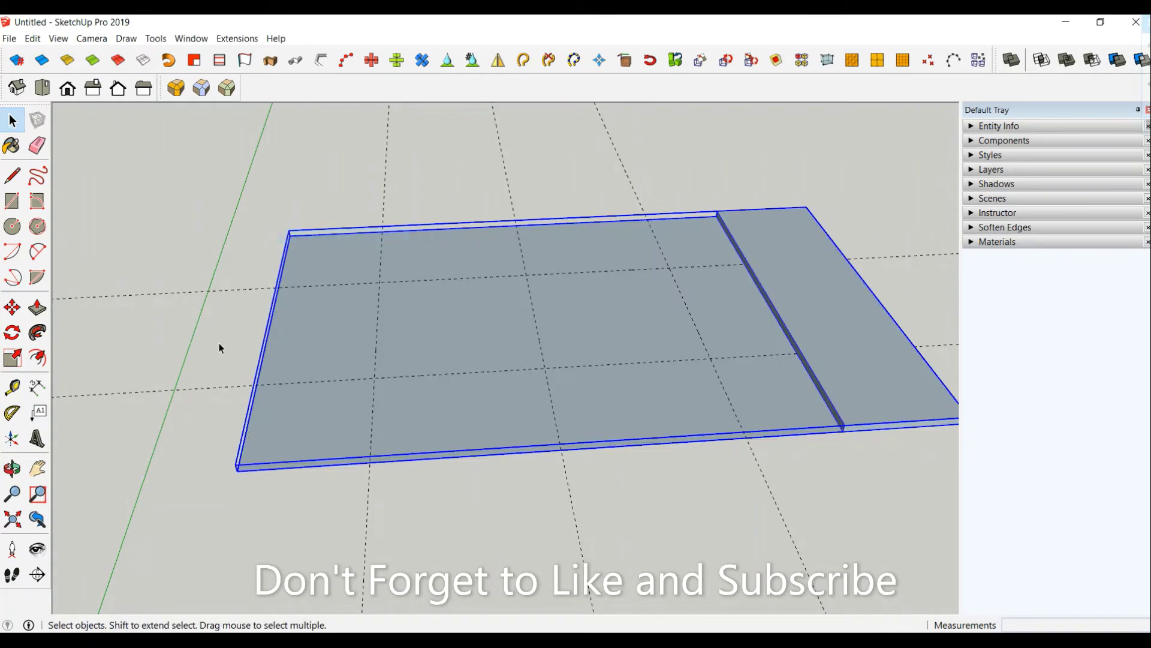
{"action": "left_click", "coordinate": [215, 345]}
{"action": "scroll", "coordinate": [406, 400], "scroll_direction": "up", "scroll_amount": 5}
Draw a 1 cm-radius circle at the guide intersection and give it 50 segments.
{"action": "middle_click_drag", "start_coordinate": [403, 390], "coordinate": [380, 416]}
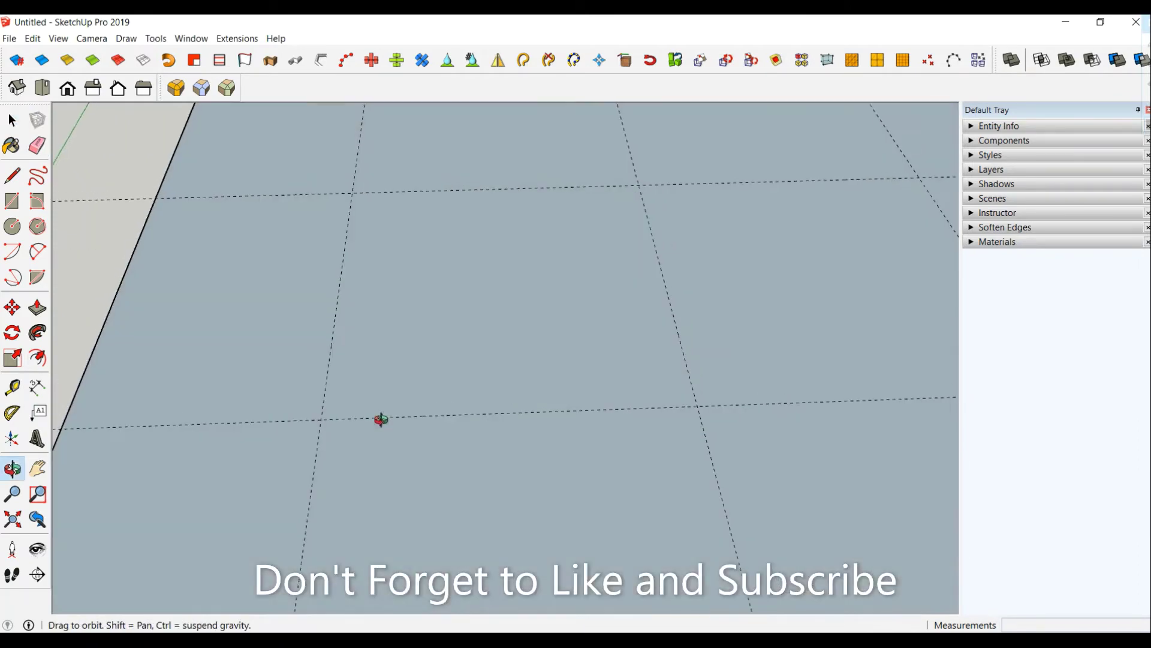
{"action": "left_click", "coordinate": [20, 226]}
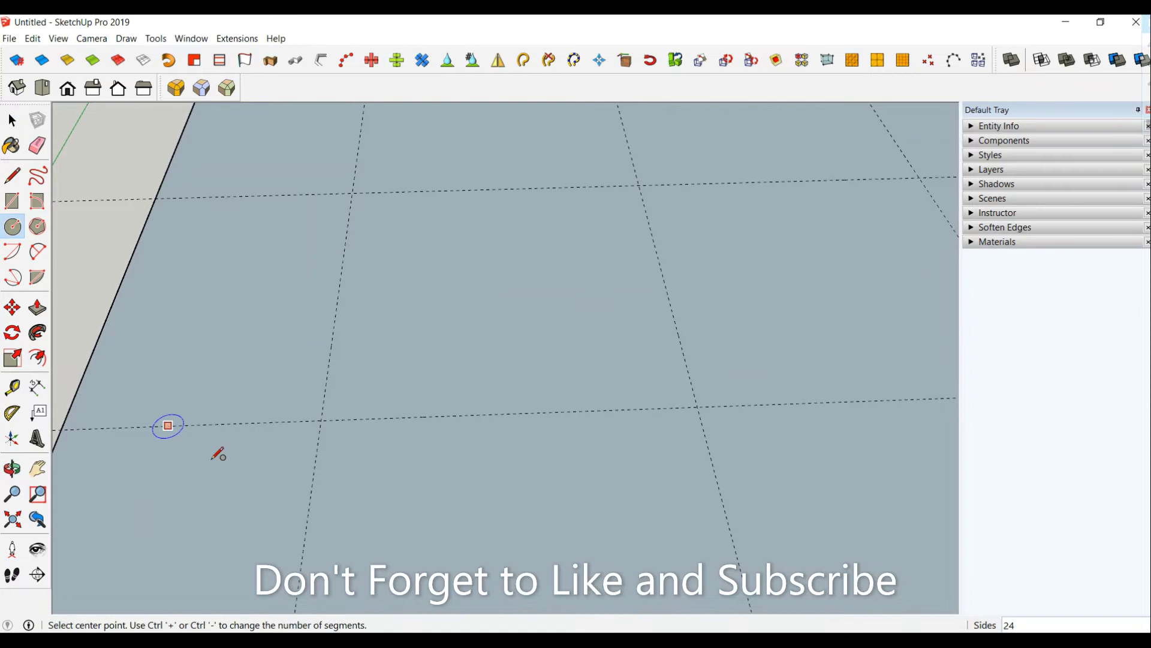
{"action": "left_click", "coordinate": [322, 419]}
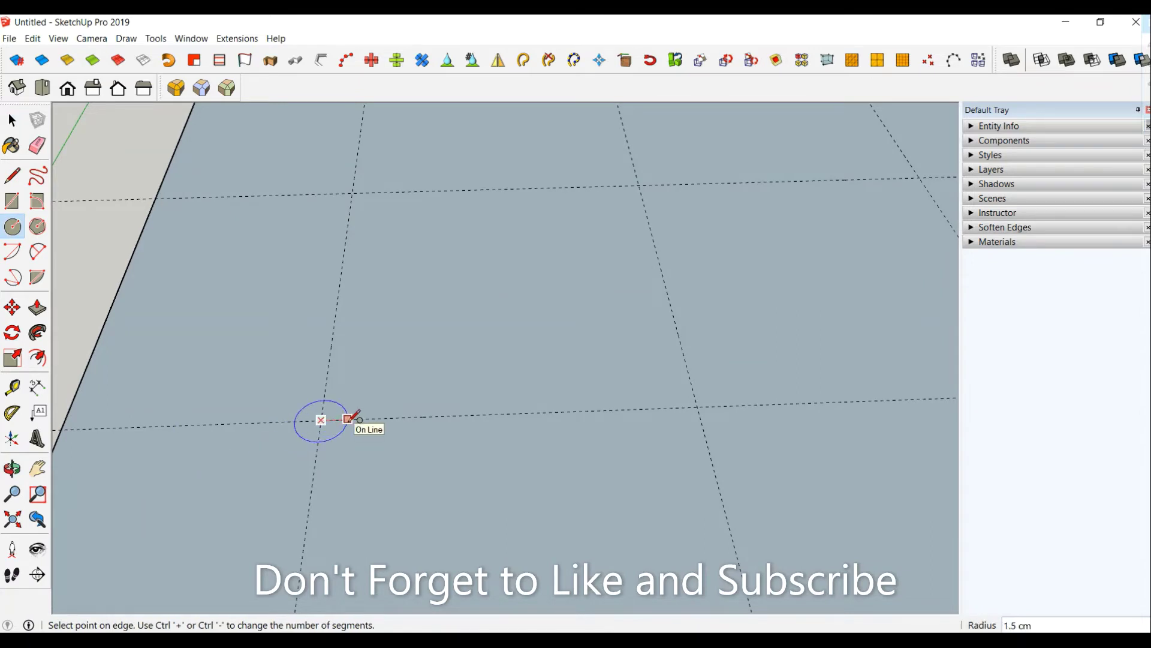
{"action": "left_click", "coordinate": [347, 418]}
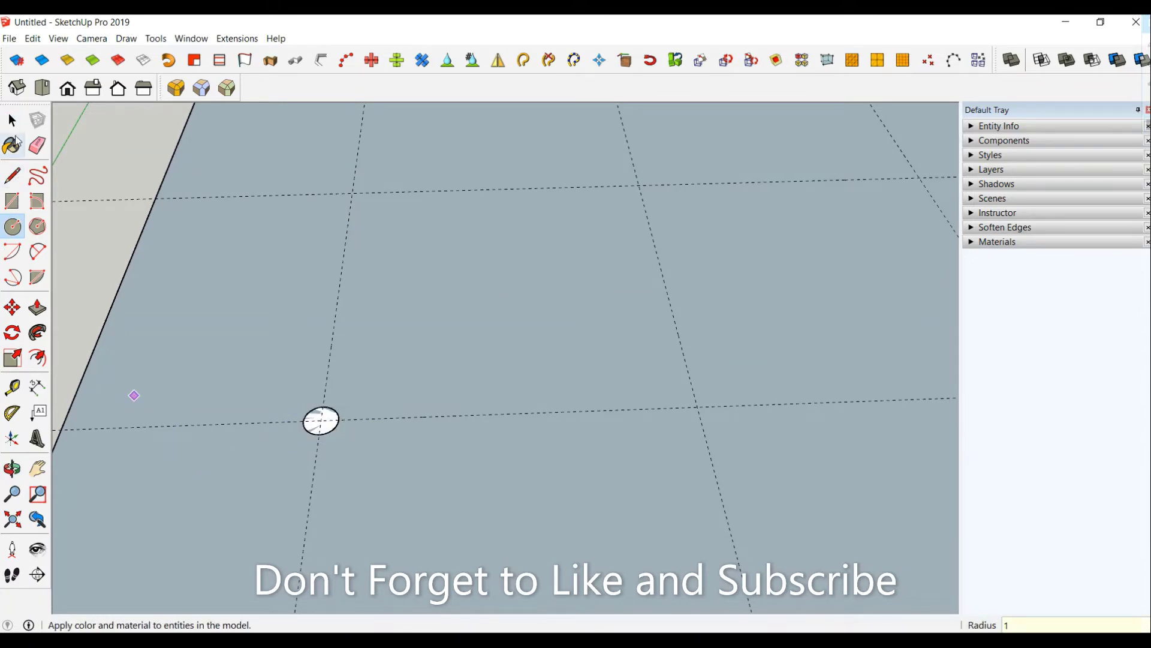
{"action": "left_click", "coordinate": [12, 120]}
{"action": "left_click", "coordinate": [332, 430]}
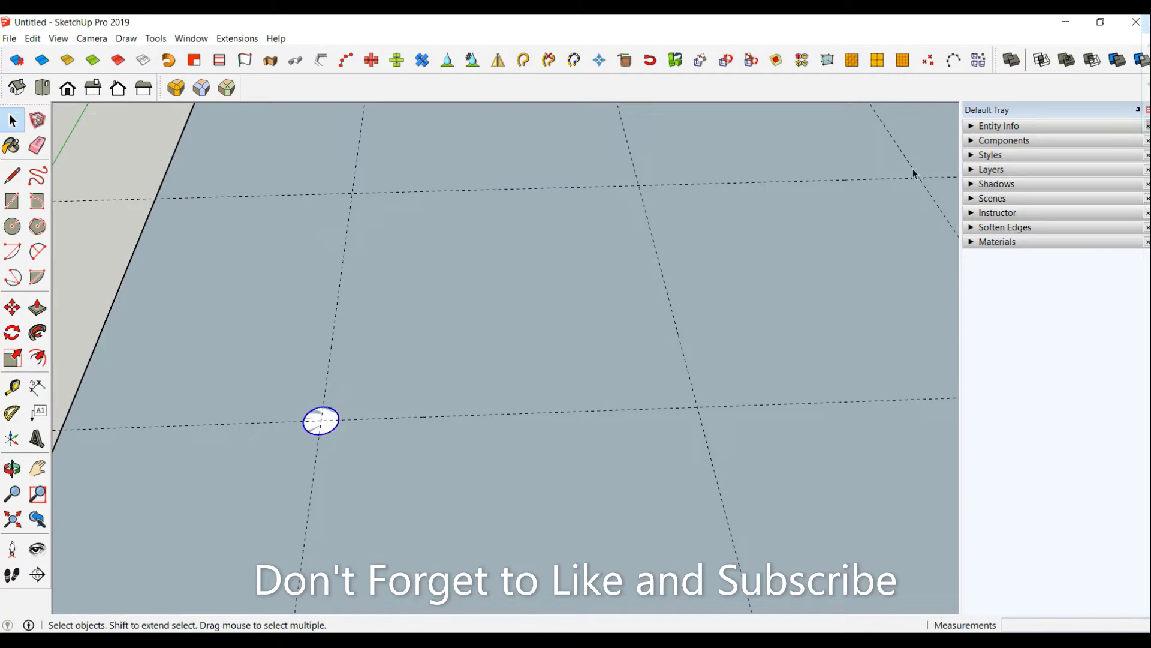
{"action": "left_click", "coordinate": [1005, 127]}
{"action": "left_click", "coordinate": [1059, 200]}
{"action": "type", "text": "50"}
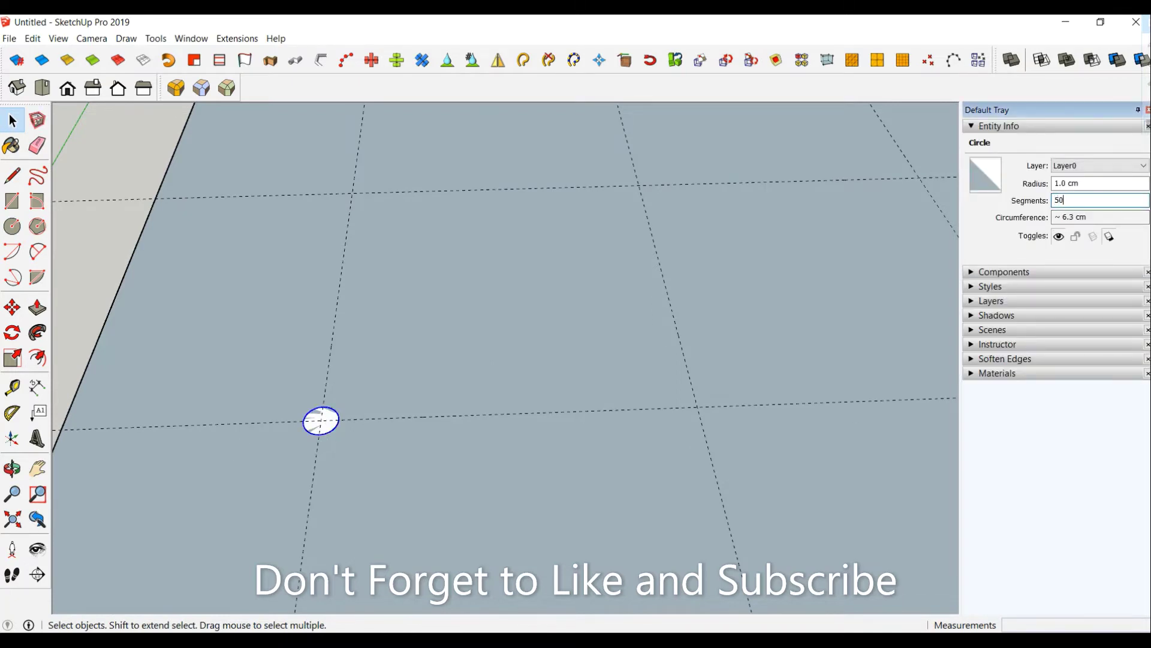
Pull the circle up about 0.2 cm into a thin disc.
{"action": "scroll", "coordinate": [348, 483], "scroll_direction": "up", "scroll_amount": 3}
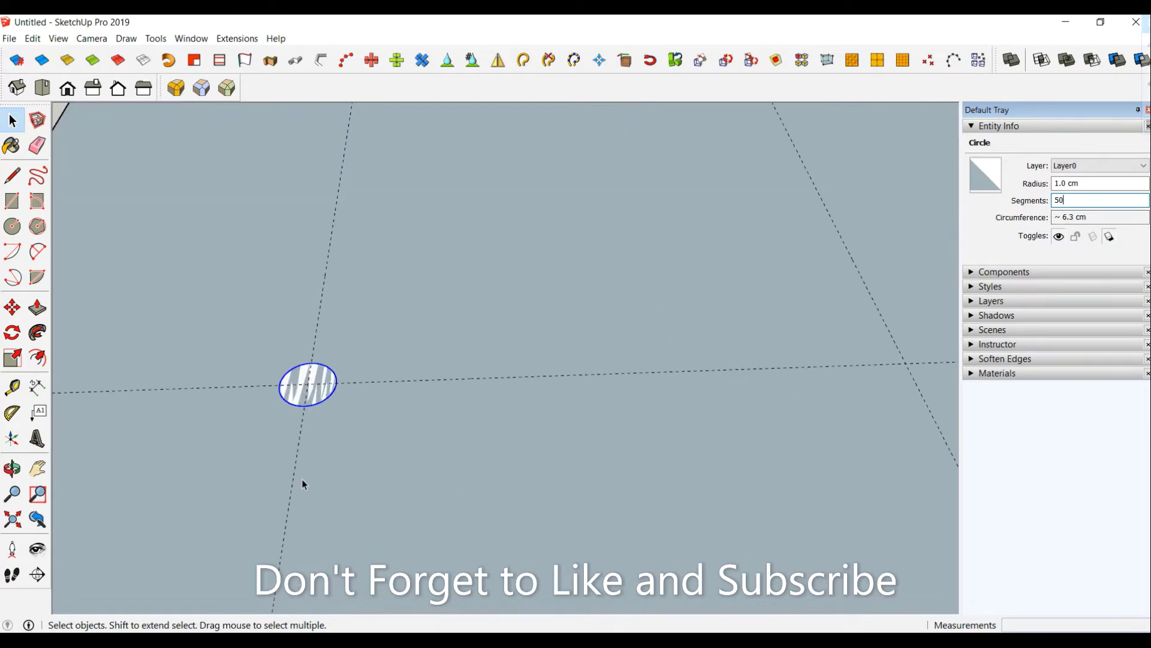
{"action": "scroll", "coordinate": [277, 403], "scroll_direction": "up", "scroll_amount": 1}
{"action": "left_click", "coordinate": [36, 313]}
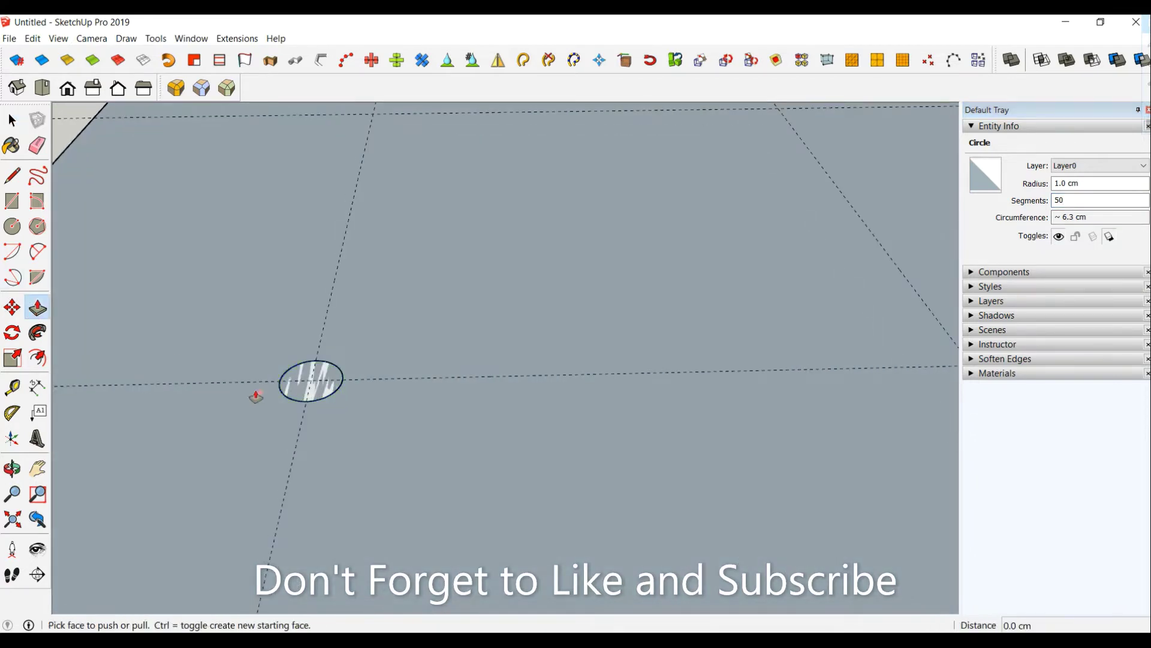
{"action": "left_click_drag", "start_coordinate": [311, 394], "coordinate": [311, 387]}
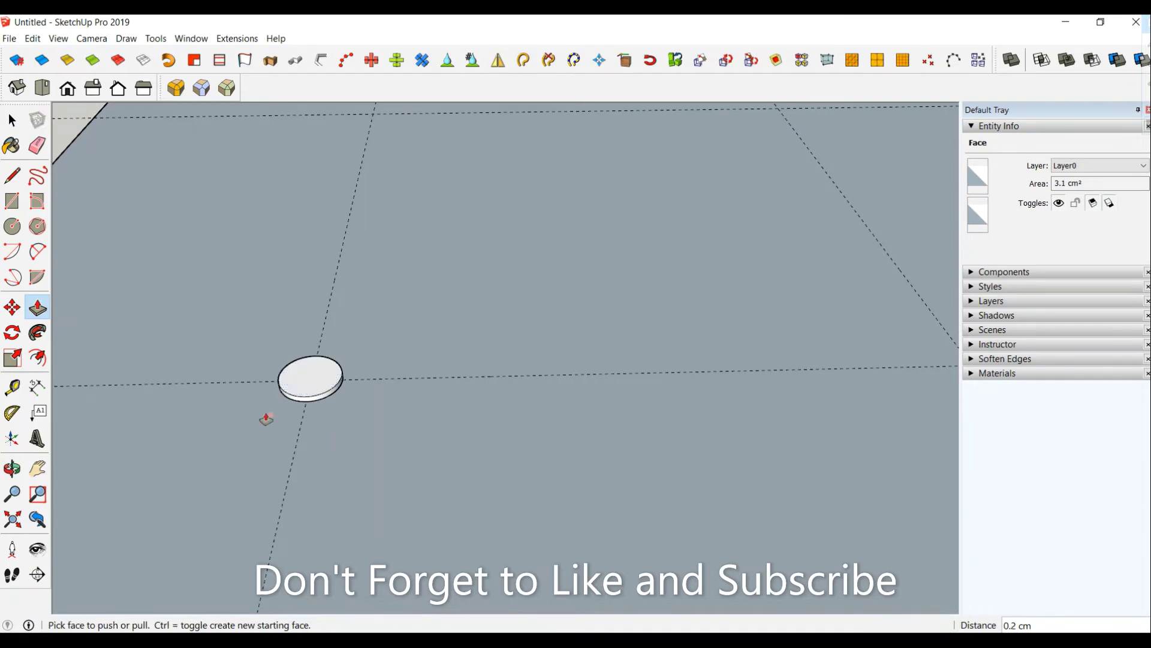
{"action": "mouse_move", "coordinate": [264, 416]}
{"action": "middle_mouse_down"}
{"action": "mouse_move", "coordinate": [259, 355]}
{"action": "mouse_move", "coordinate": [275, 321]}
{"action": "middle_mouse_up"}
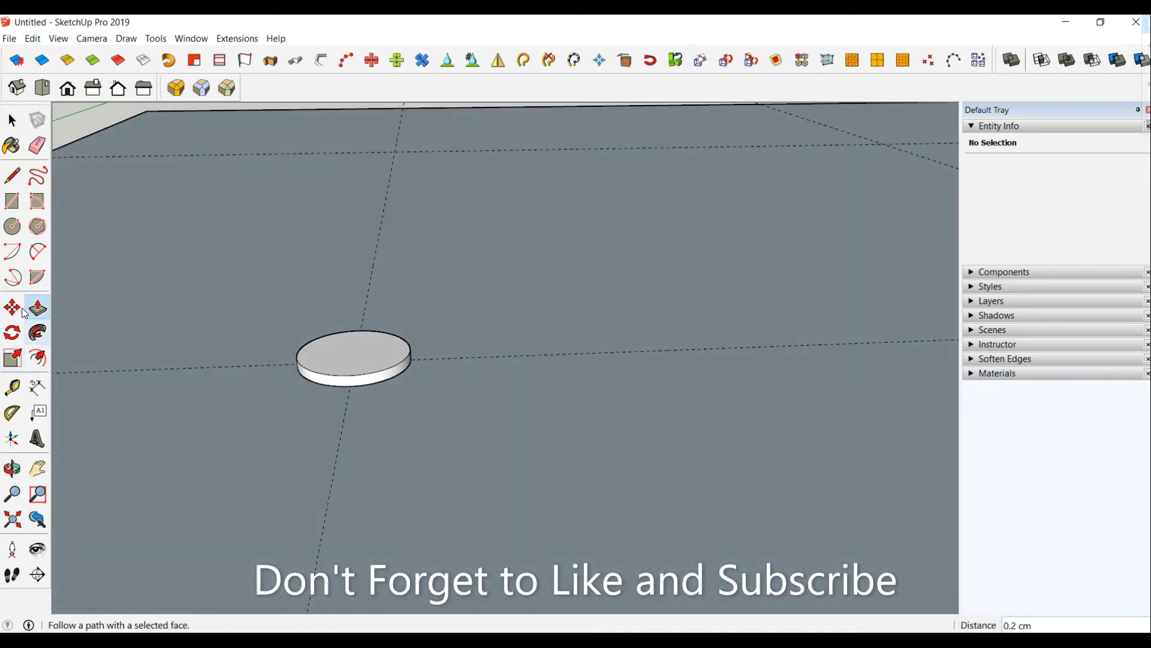
Scale the disc's bottom circle up to about 1.17.
{"action": "left_click", "coordinate": [12, 121]}
{"action": "left_click", "coordinate": [383, 384]}
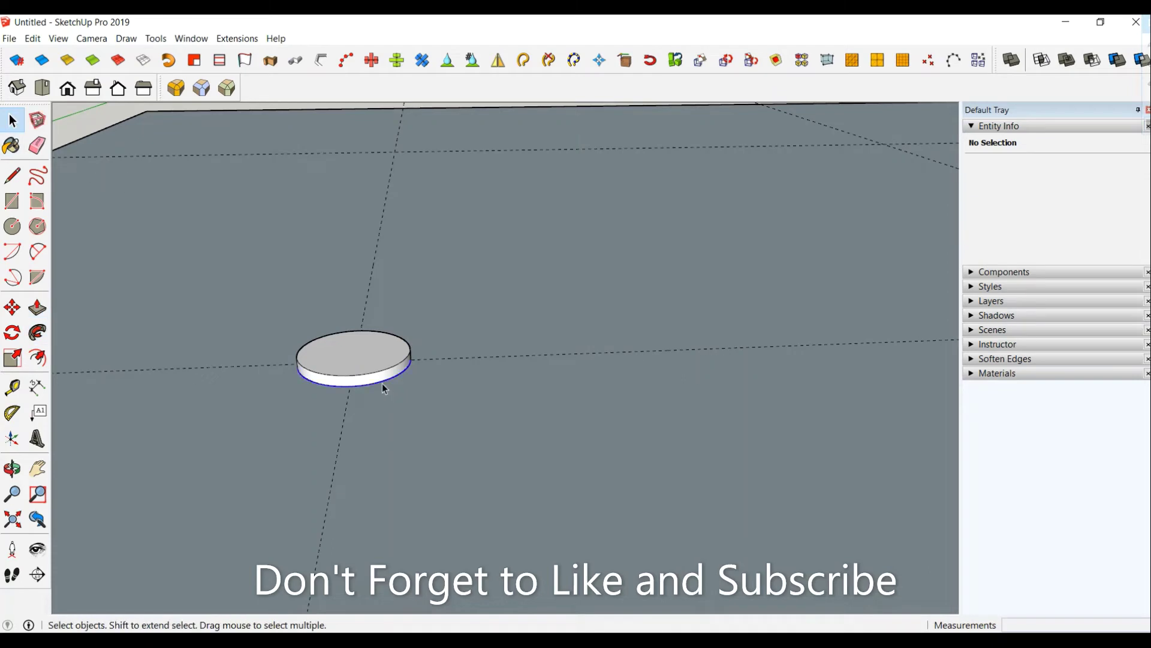
{"action": "left_click", "coordinate": [13, 358]}
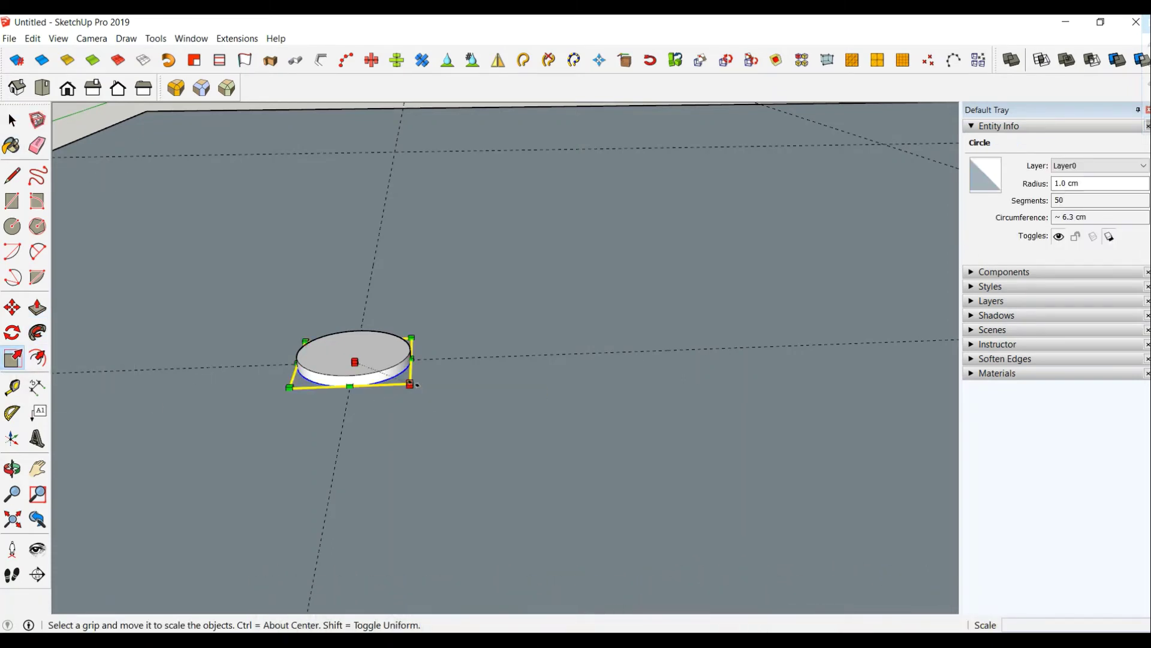
{"action": "left_click_drag", "start_coordinate": [416, 385], "coordinate": [420, 387]}
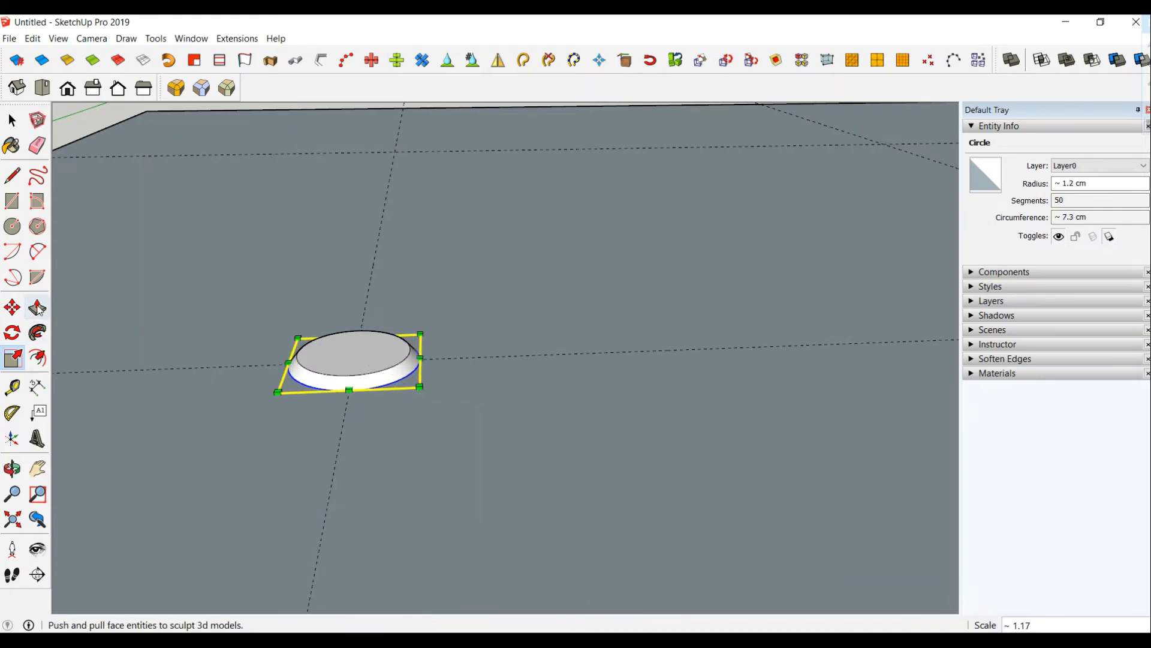
{"action": "left_click", "coordinate": [12, 120]}
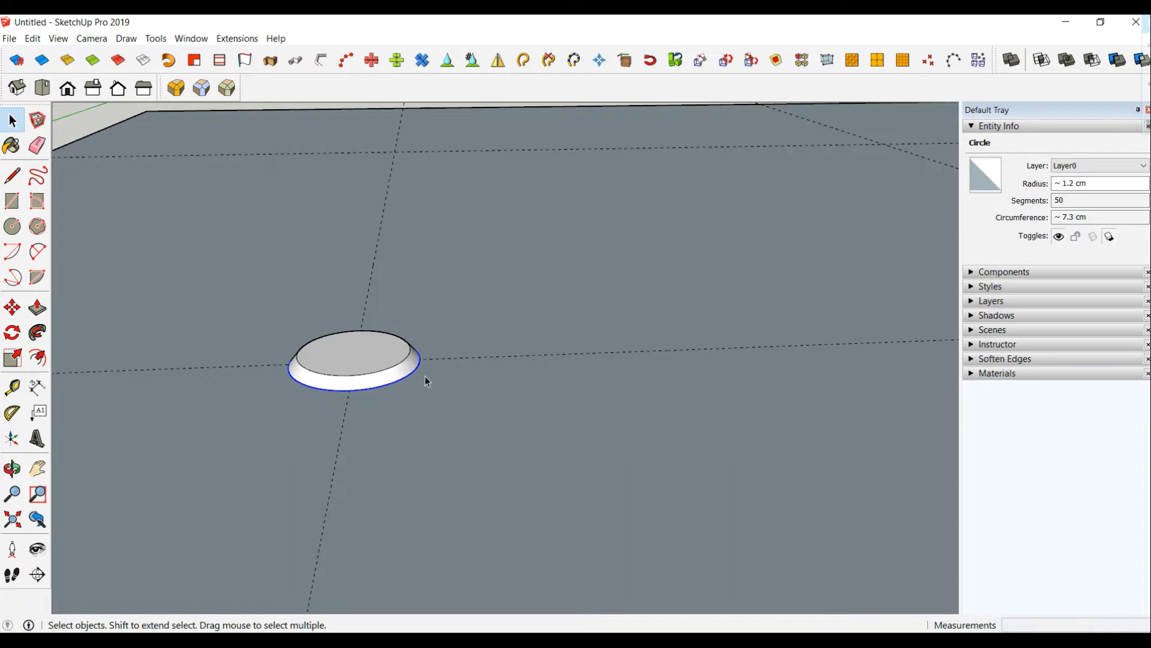
Raise the disc's top face in two steps, 0.3 cm then 0.4 cm.
{"action": "left_click", "coordinate": [369, 362]}
{"action": "left_click", "coordinate": [37, 307]}
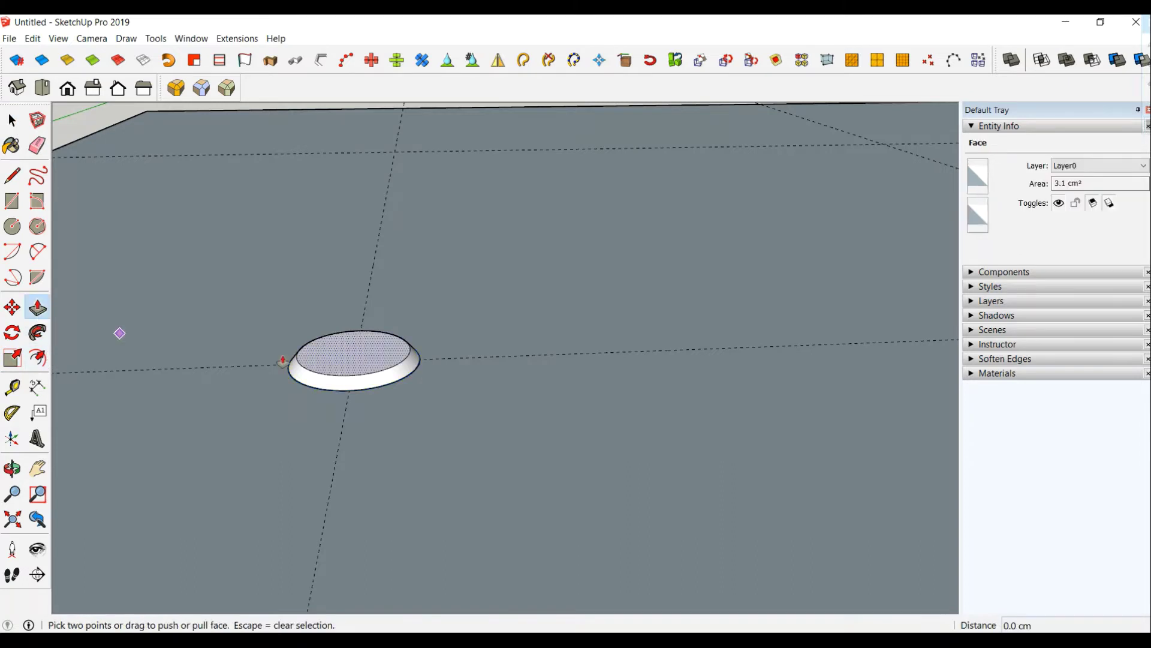
{"action": "left_click", "coordinate": [360, 364]}
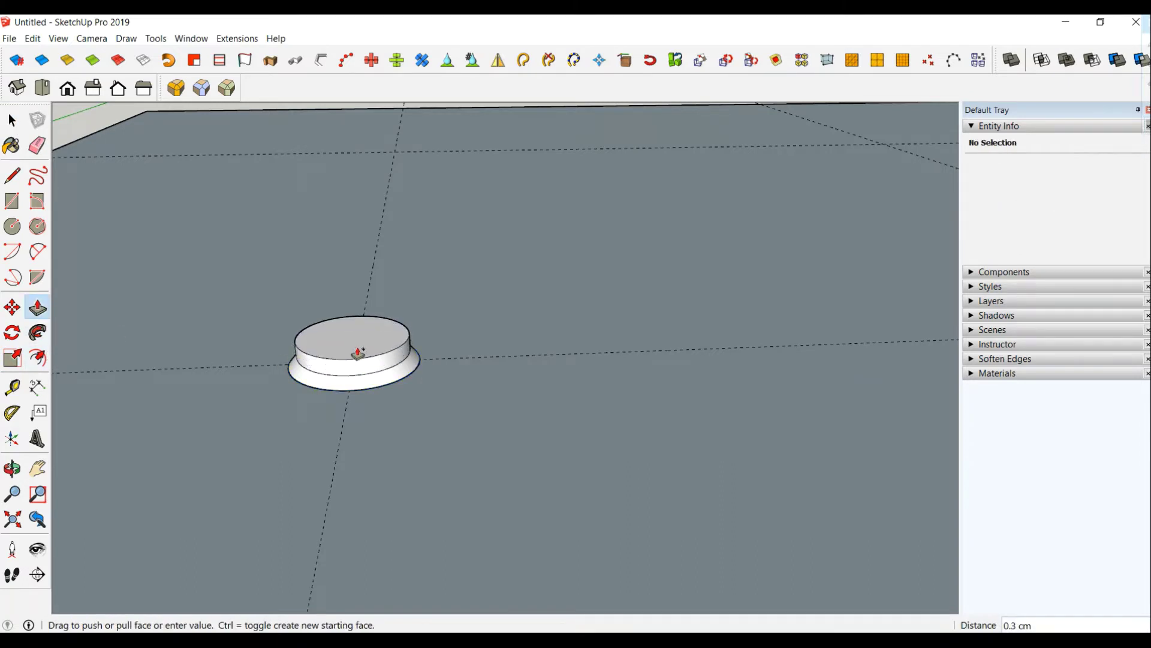
{"action": "left_click", "coordinate": [359, 354]}
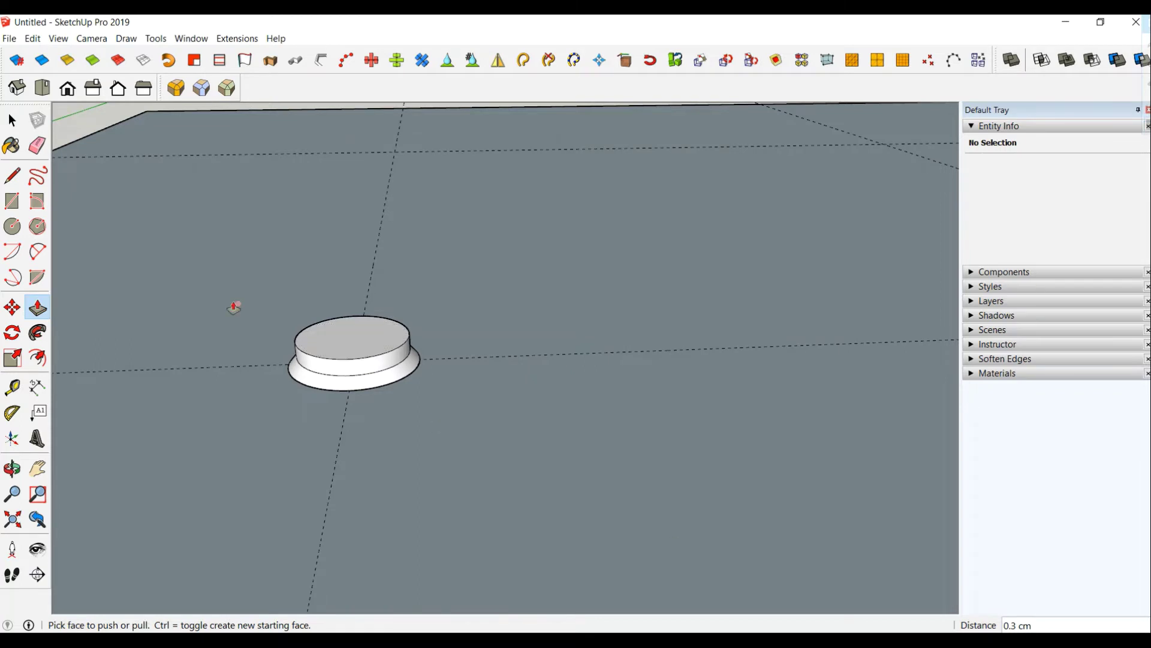
{"action": "left_click", "coordinate": [372, 354]}
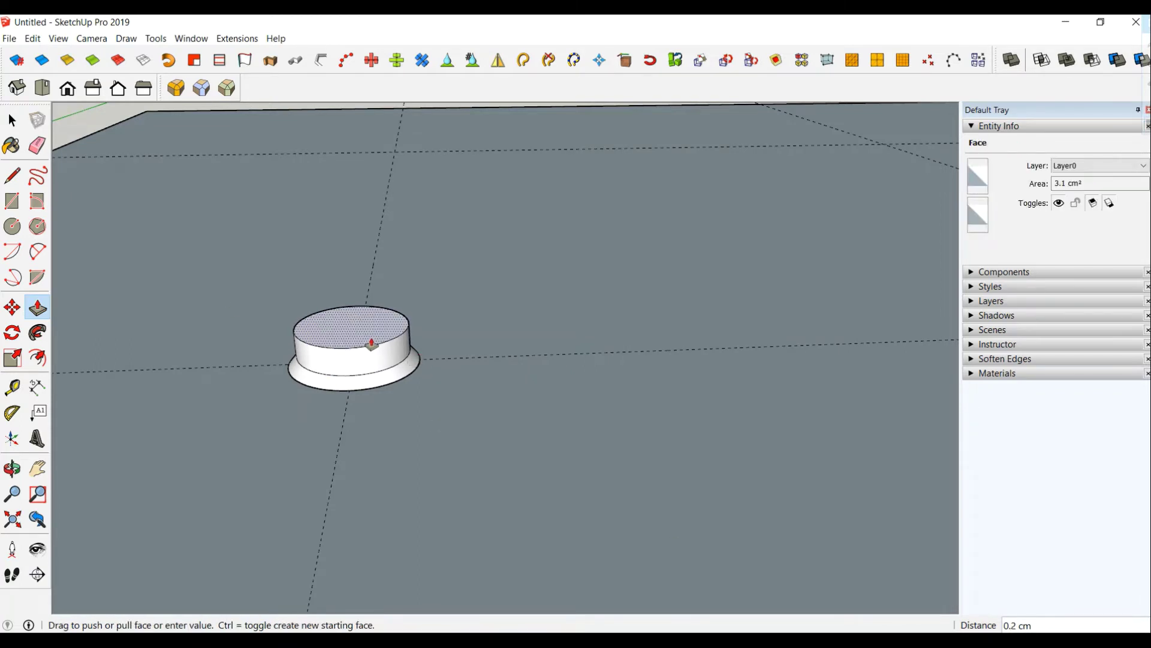
{"action": "left_click", "coordinate": [372, 340]}
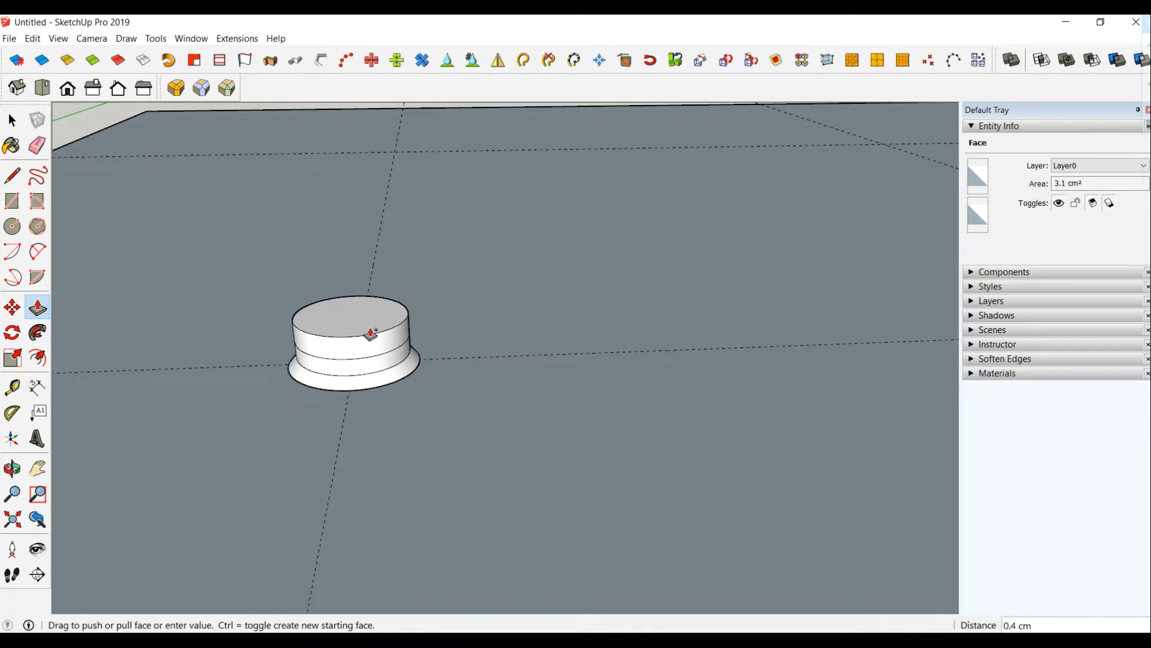
{"action": "left_click", "coordinate": [372, 334]}
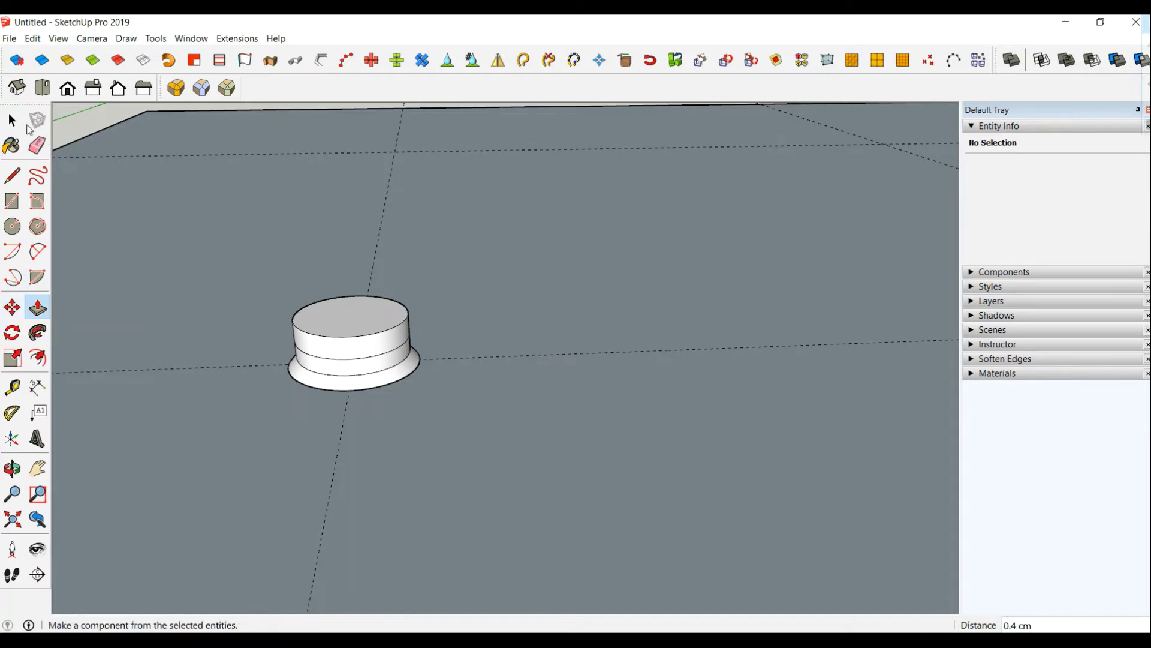
Scale the cylinder's top face to about 1.35 to flare the burner cap.
{"action": "left_click", "coordinate": [12, 121]}
{"action": "left_click", "coordinate": [330, 333]}
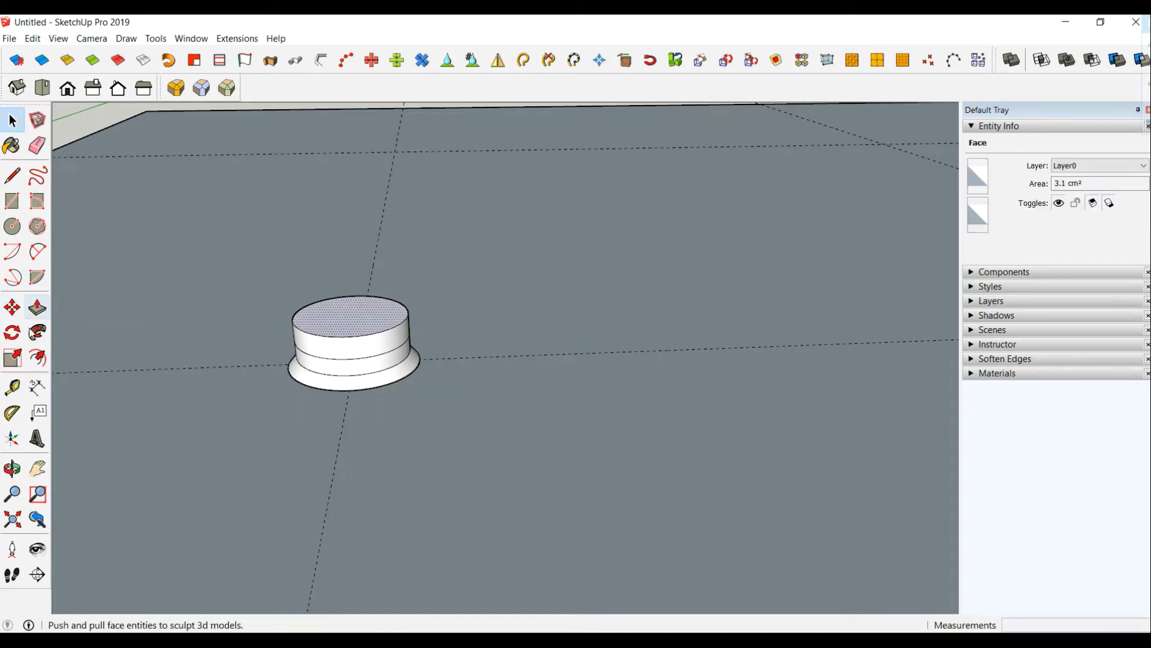
{"action": "double_click", "coordinate": [333, 311]}
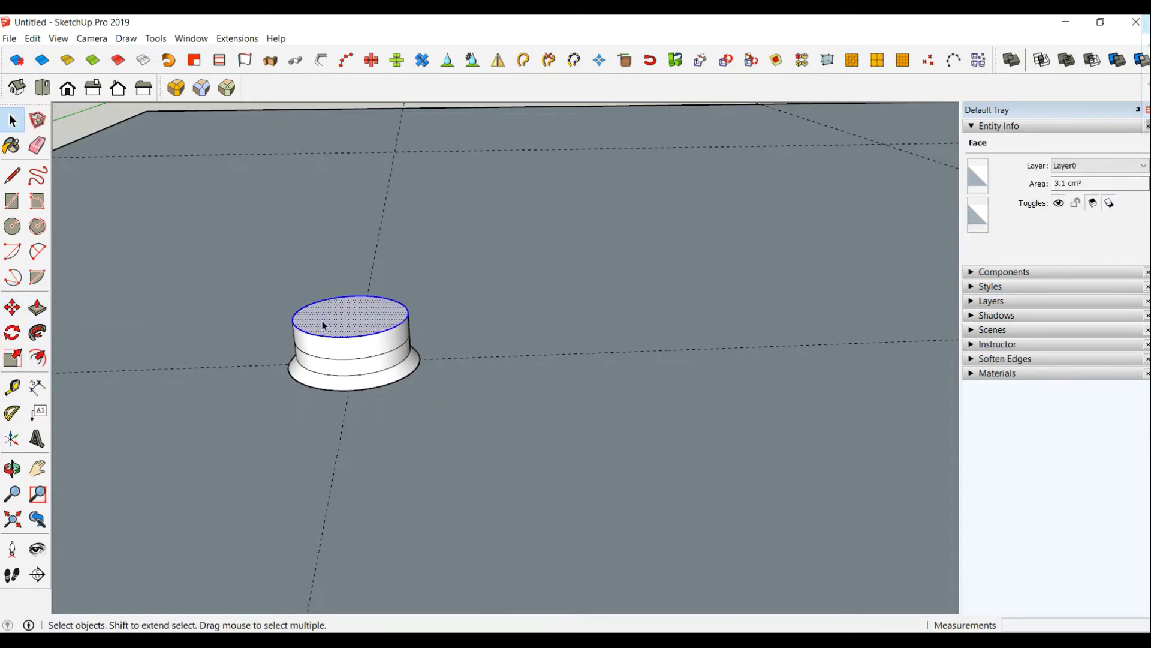
{"action": "left_click", "coordinate": [21, 358]}
{"action": "left_click_drag", "start_coordinate": [410, 336], "coordinate": [428, 343], "text": "ctrl"}
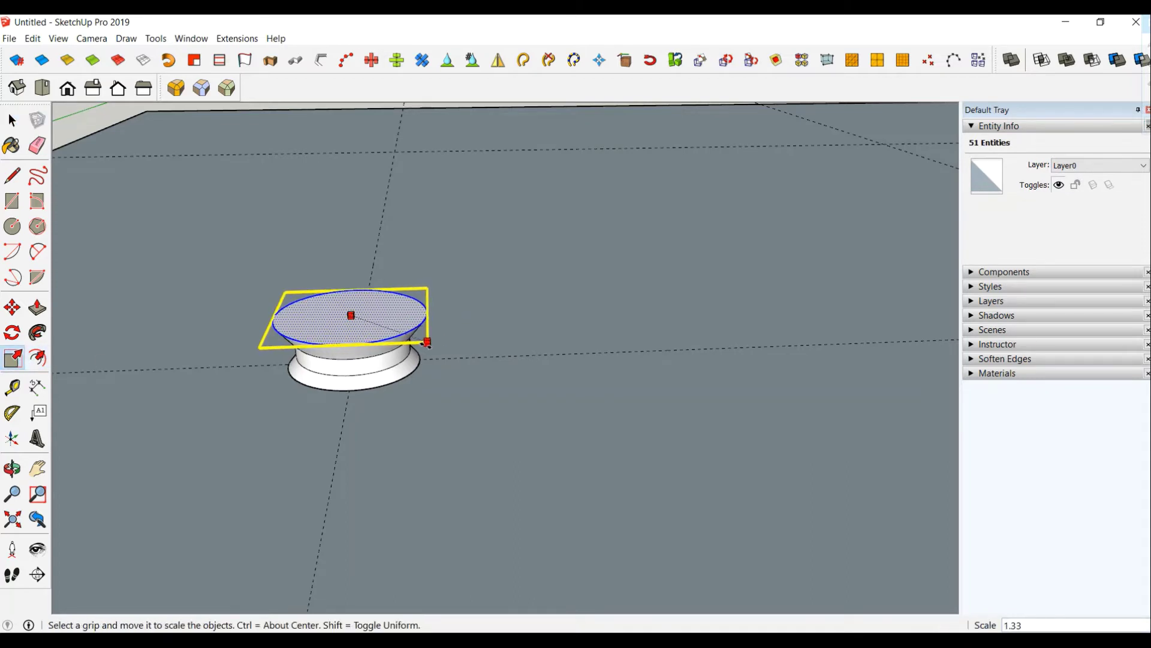
{"action": "left_click_drag", "start_coordinate": [427, 343], "coordinate": [432, 348], "text": "ctrl"}
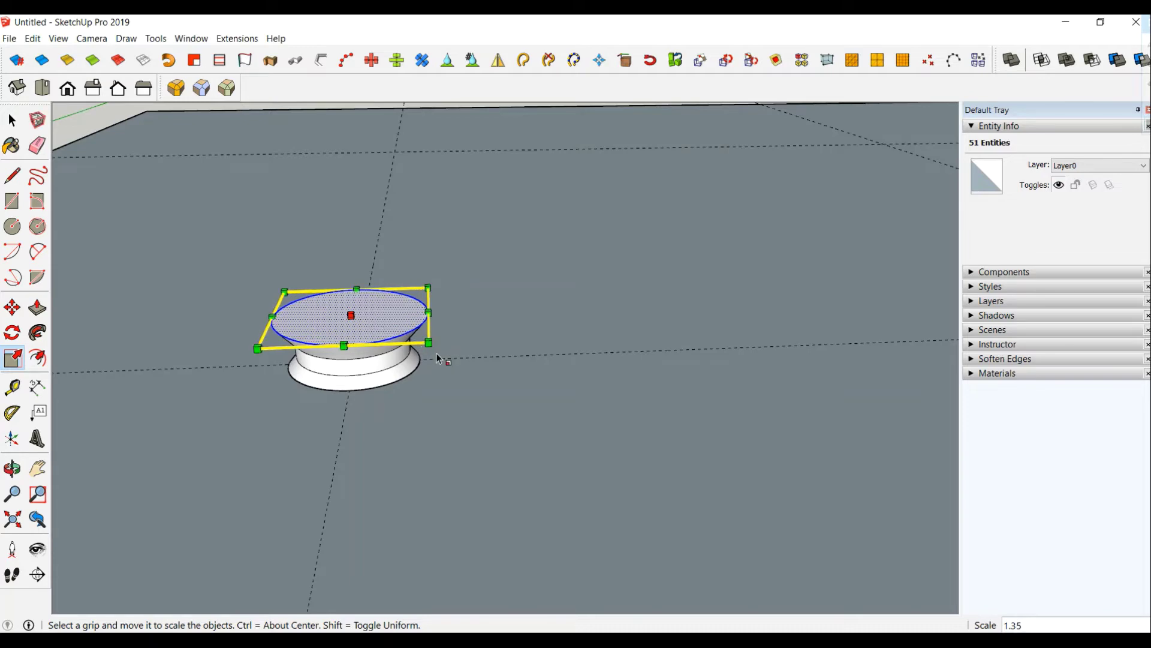
{"action": "middle_click_drag", "start_coordinate": [437, 355], "coordinate": [444, 474]}
{"action": "scroll", "coordinate": [444, 475], "scroll_direction": "down", "scroll_amount": 2}
{"action": "scroll", "coordinate": [439, 524], "scroll_direction": "up", "scroll_amount": 3}
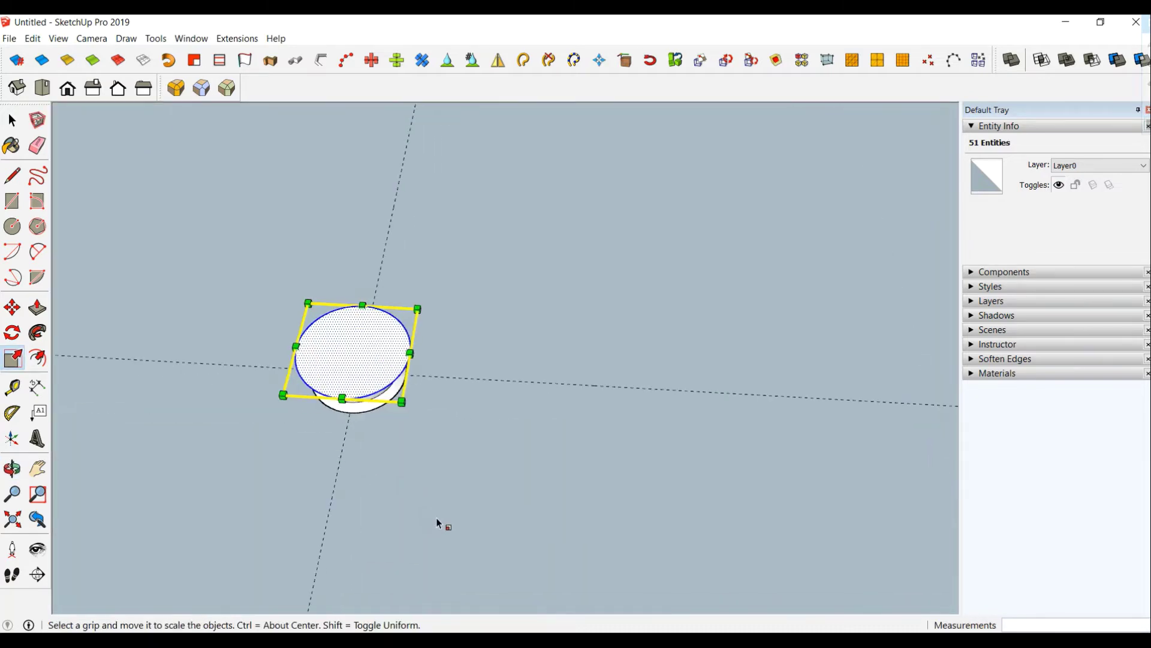
{"action": "middle_click_drag", "start_coordinate": [440, 524], "coordinate": [509, 342]}
{"action": "left_click", "coordinate": [12, 119]}
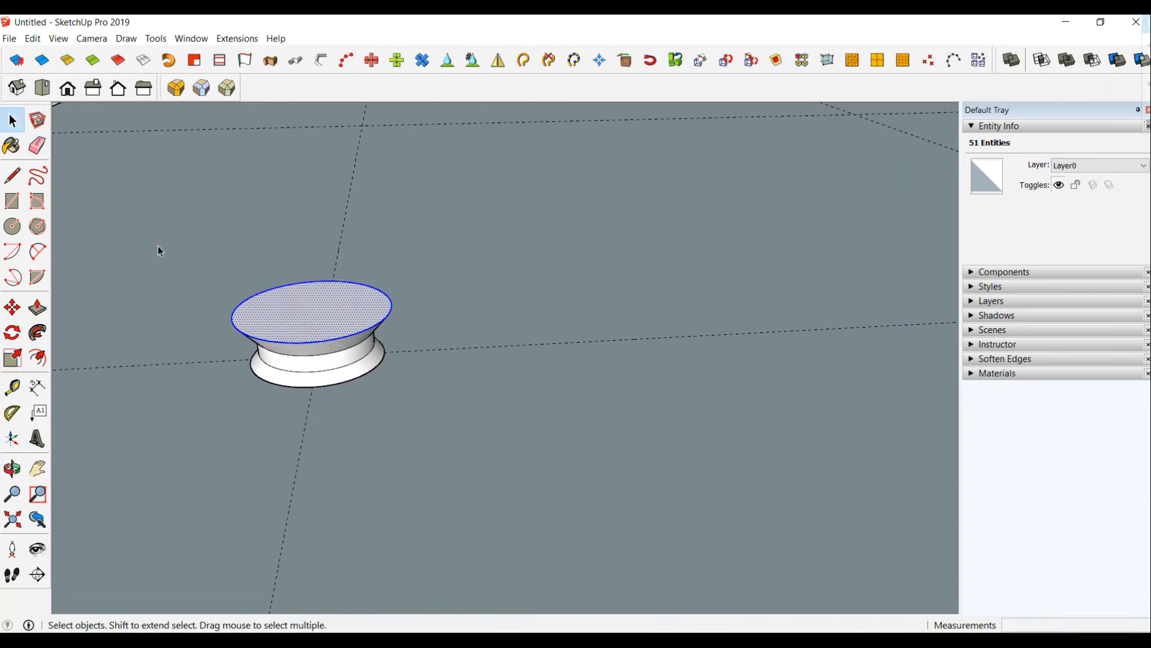
Make the burner cap geometry into a group.
{"action": "right_click", "coordinate": [314, 323]}
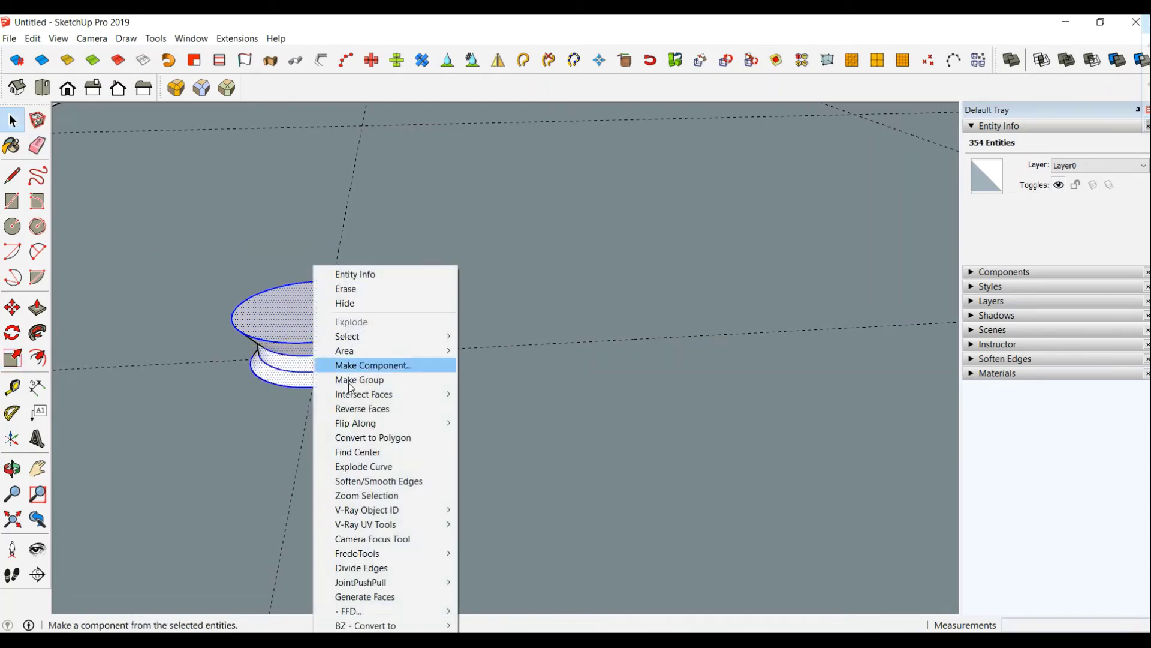
{"action": "left_click", "coordinate": [356, 380]}
{"action": "scroll", "coordinate": [356, 382], "scroll_direction": "down", "scroll_amount": 5}
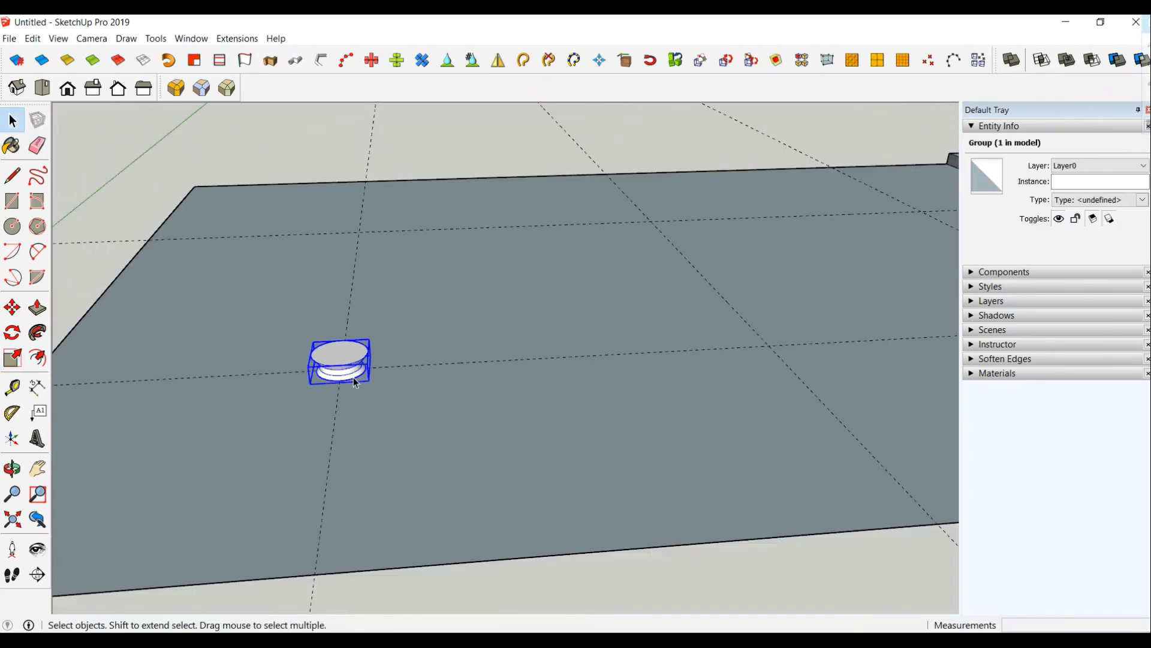
{"action": "mouse_move", "coordinate": [356, 382]}
{"action": "middle_mouse_down"}
{"action": "mouse_move", "coordinate": [591, 388]}
{"action": "mouse_move", "coordinate": [566, 523]}
{"action": "mouse_move", "coordinate": [545, 456]}
{"action": "mouse_move", "coordinate": [542, 524]}
{"action": "middle_mouse_up"}
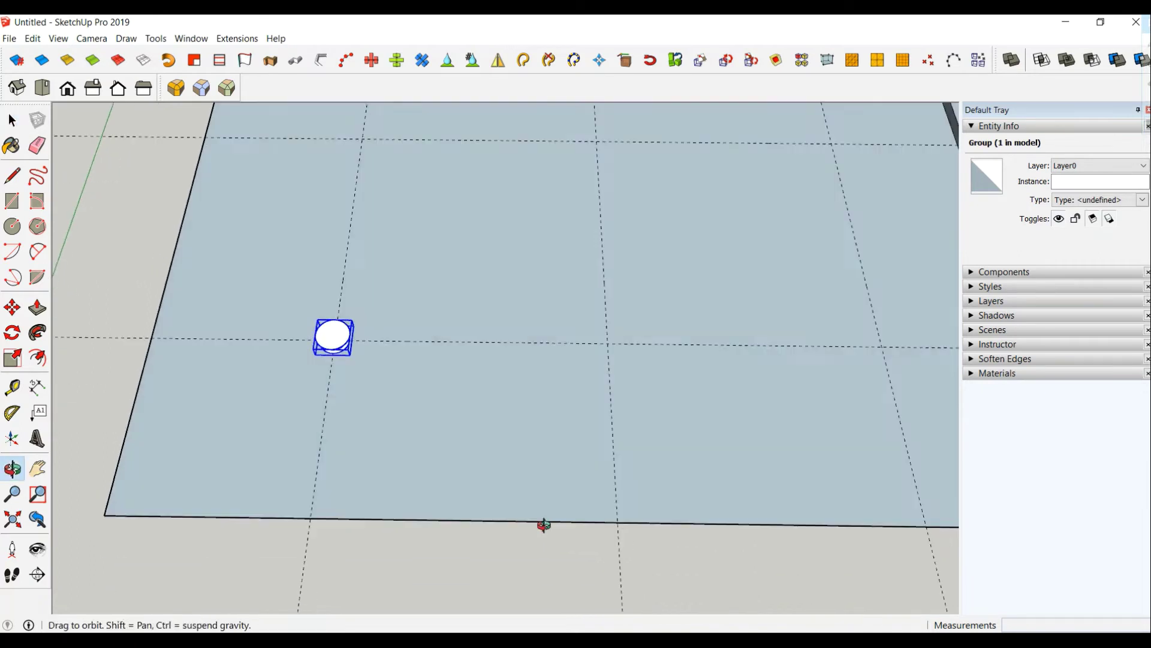
Copy the burner 21.5 cm to the right and scale the copy about 1.12.
{"action": "left_click", "coordinate": [13, 308]}
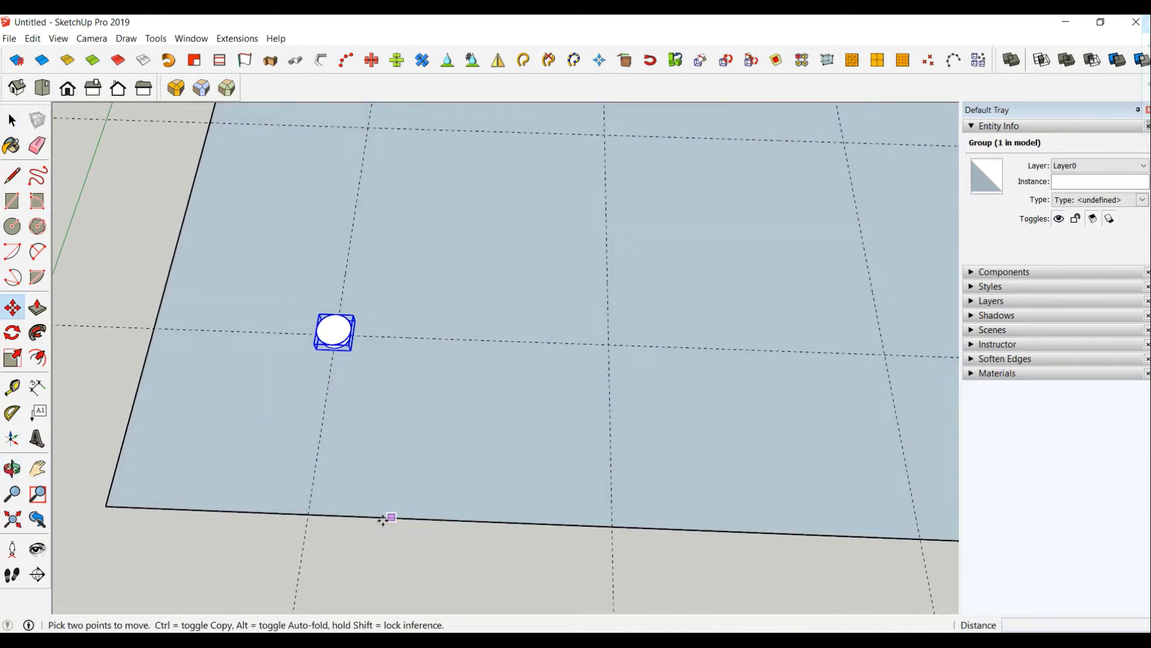
{"action": "left_click", "coordinate": [310, 514]}
{"action": "key", "text": "ctrl"}
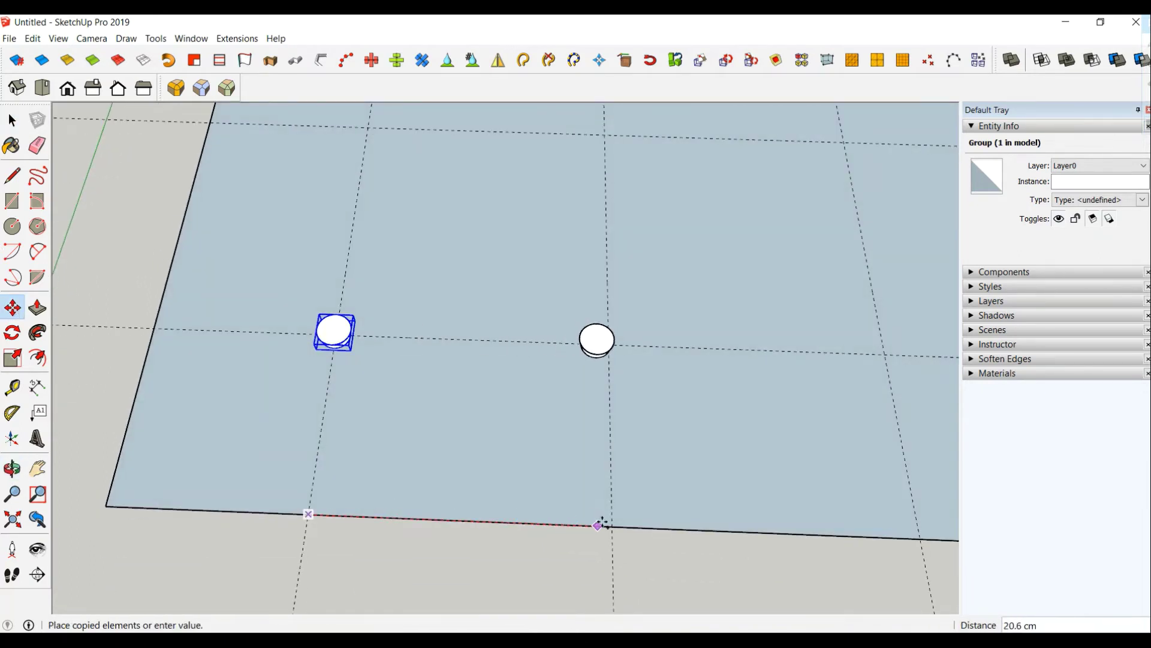
{"action": "left_click", "coordinate": [612, 525]}
{"action": "scroll", "coordinate": [622, 385], "scroll_direction": "up", "scroll_amount": 2}
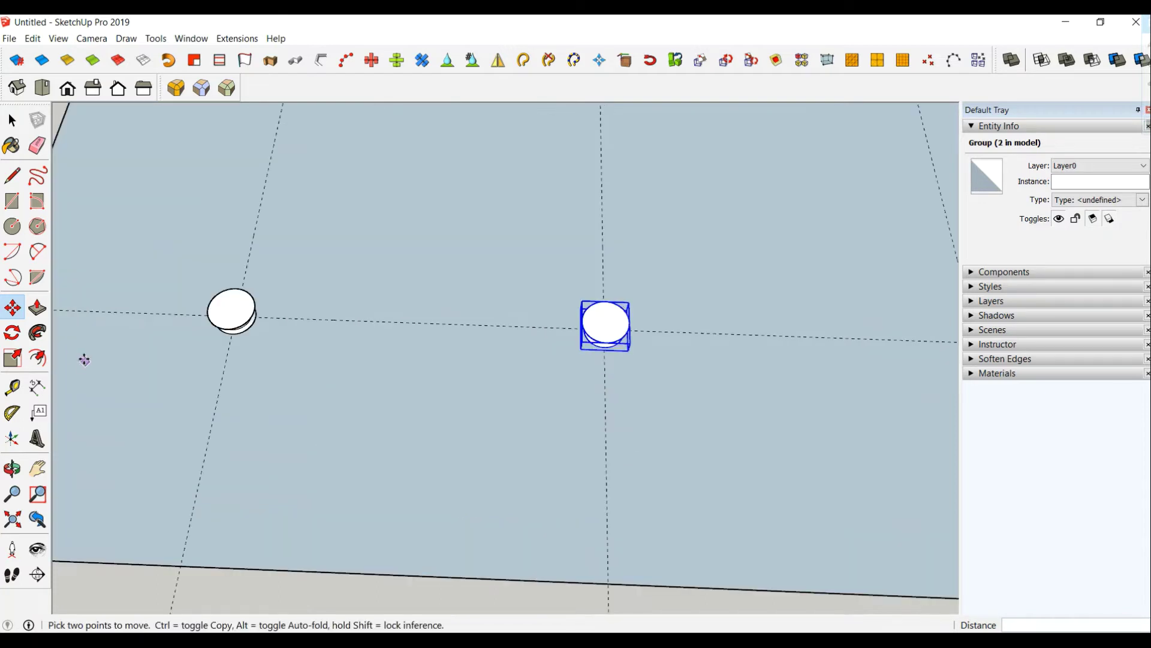
{"action": "left_click", "coordinate": [13, 358]}
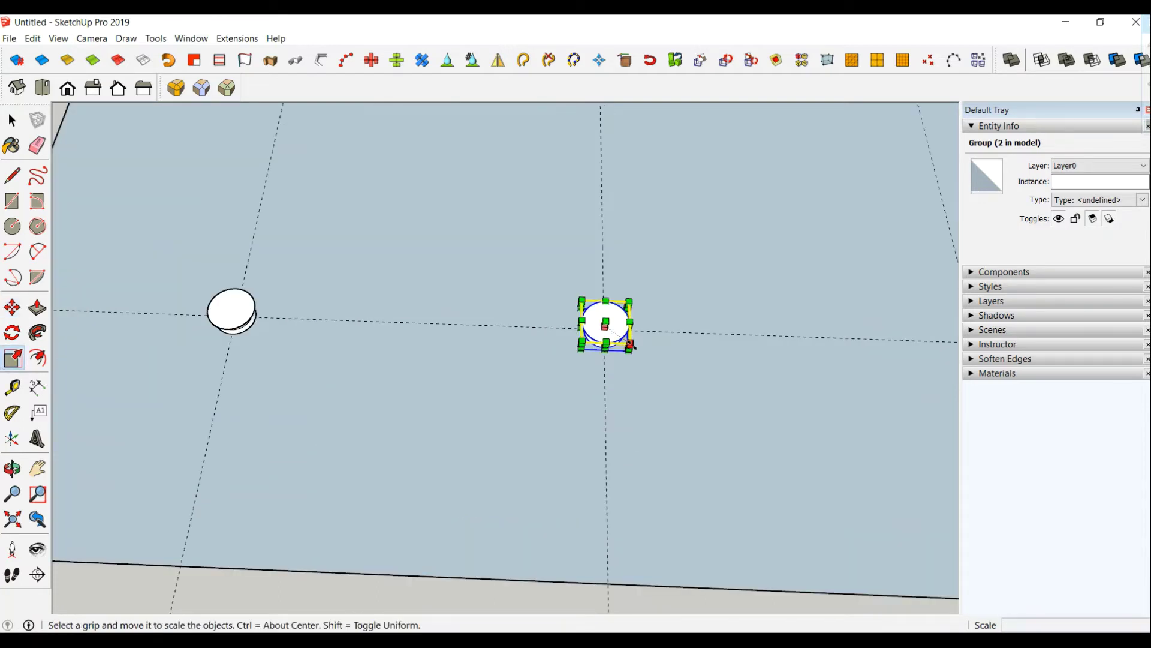
{"action": "left_click_drag", "start_coordinate": [631, 344], "coordinate": [635, 348]}
{"action": "mouse_move", "coordinate": [617, 412]}
{"action": "middle_mouse_down"}
{"action": "mouse_move", "coordinate": [589, 221]}
{"action": "mouse_move", "coordinate": [660, 342]}
{"action": "mouse_move", "coordinate": [678, 164]}
{"action": "mouse_move", "coordinate": [692, 172]}
{"action": "mouse_move", "coordinate": [678, 322]}
{"action": "mouse_move", "coordinate": [524, 411]}
{"action": "middle_mouse_up"}
{"action": "scroll", "coordinate": [666, 330], "scroll_direction": "up", "scroll_amount": 2}
{"action": "mouse_move", "coordinate": [650, 393]}
{"action": "middle_mouse_down"}
{"action": "mouse_move", "coordinate": [581, 418]}
{"action": "mouse_move", "coordinate": [634, 367]}
{"action": "mouse_move", "coordinate": [590, 438]}
{"action": "middle_mouse_up"}
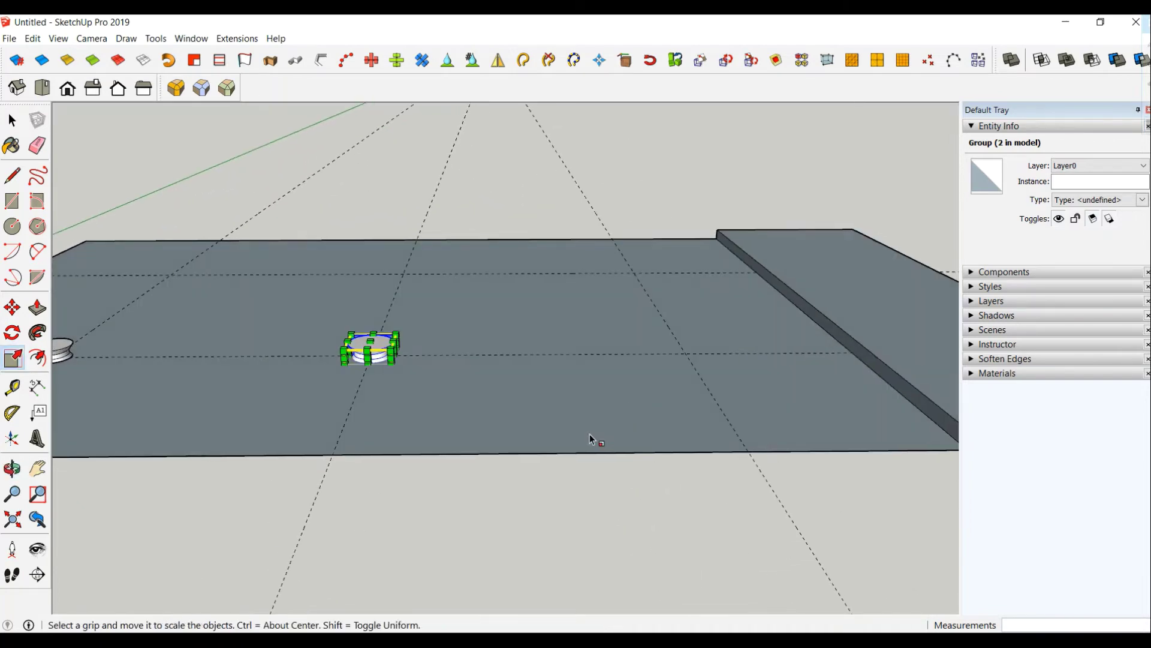
Copy the enlarged burner further right and scale it about 1.14.
{"action": "left_click", "coordinate": [12, 308]}
{"action": "left_click", "coordinate": [333, 456]}
{"action": "key", "text": "ctrl"}
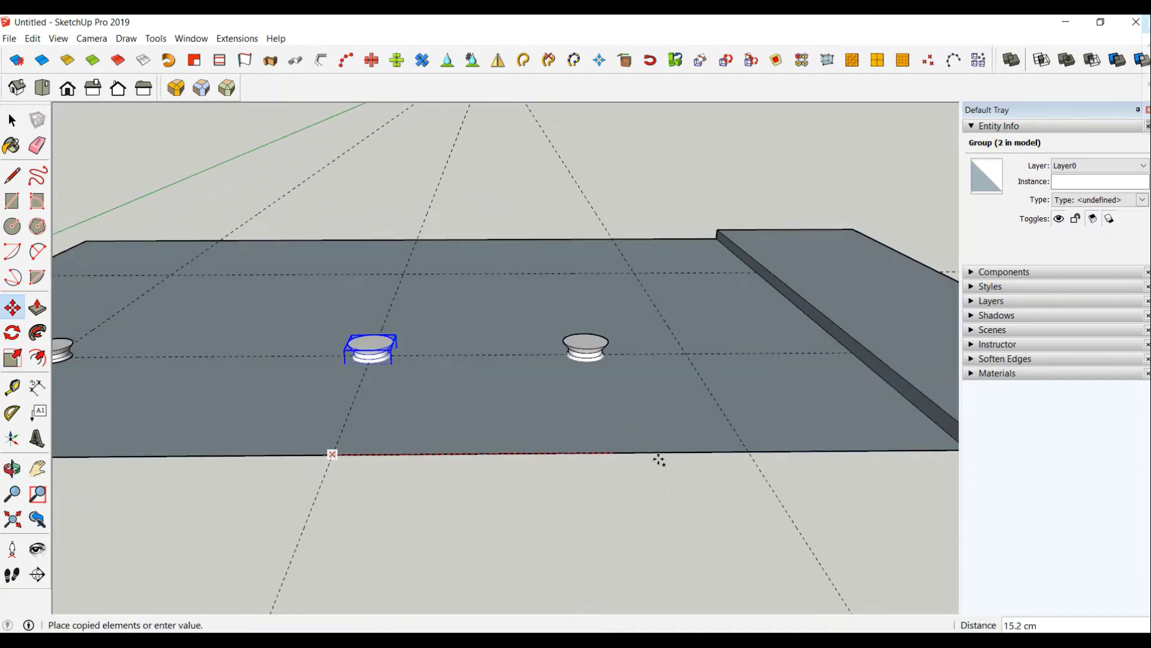
{"action": "left_click", "coordinate": [745, 452]}
{"action": "scroll", "coordinate": [721, 372], "scroll_direction": "up", "scroll_amount": 2}
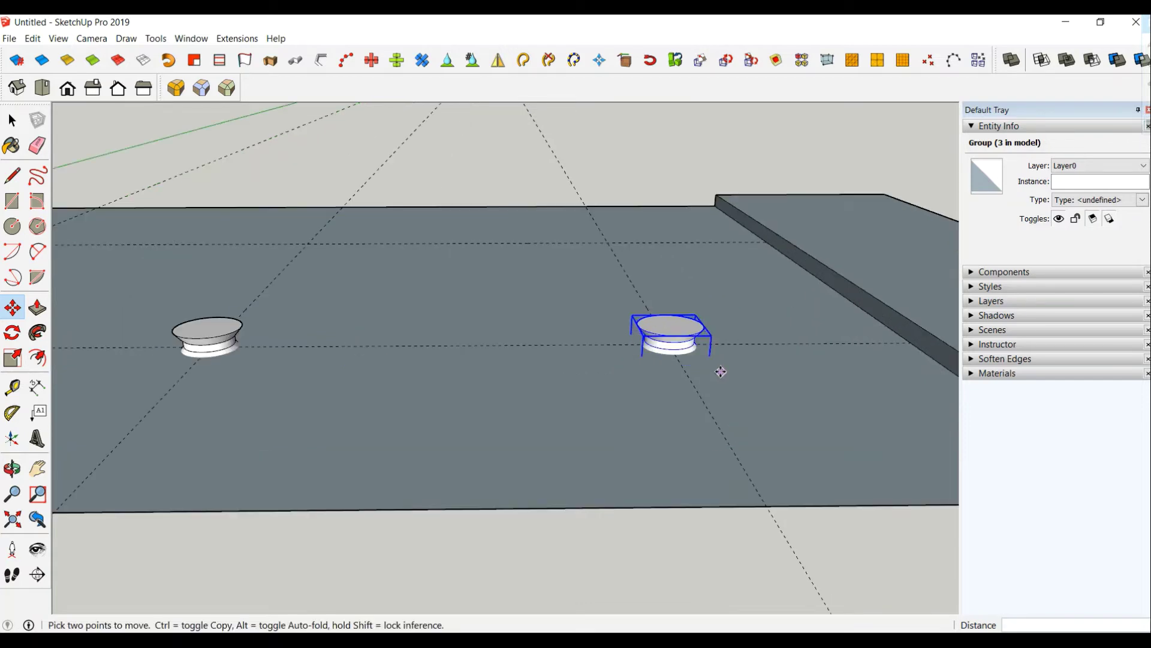
{"action": "left_click", "coordinate": [13, 358]}
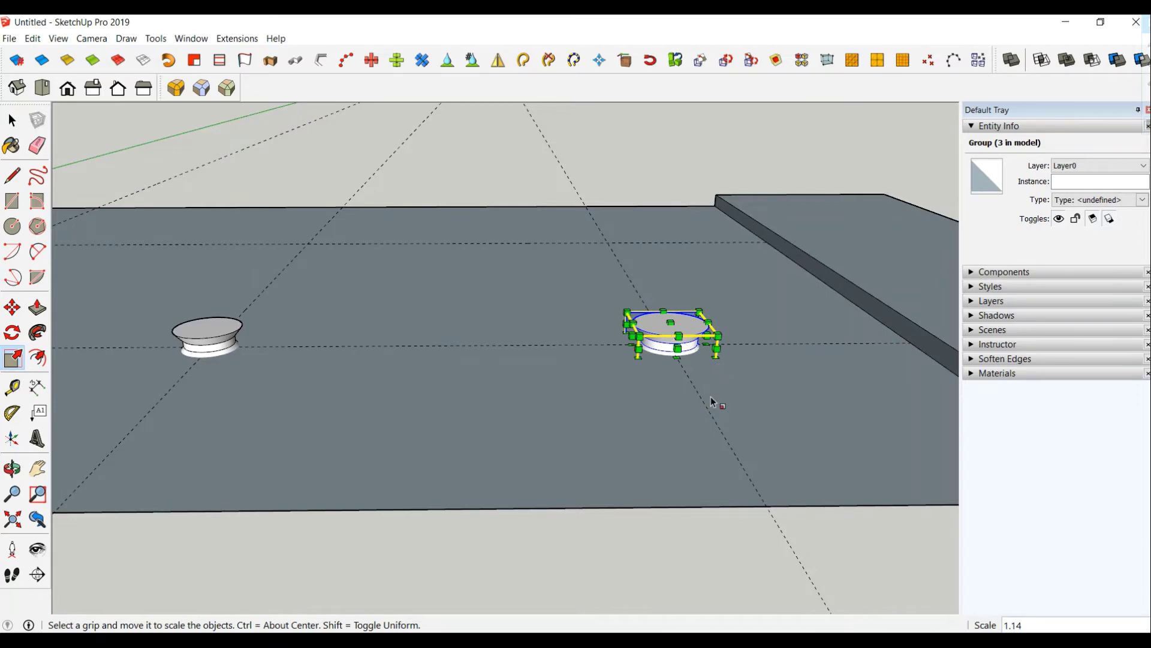
{"action": "mouse_move", "coordinate": [713, 400]}
{"action": "middle_mouse_down"}
{"action": "mouse_move", "coordinate": [658, 222]}
{"action": "mouse_move", "coordinate": [712, 354]}
{"action": "mouse_move", "coordinate": [678, 542]}
{"action": "mouse_move", "coordinate": [696, 484]}
{"action": "mouse_move", "coordinate": [259, 437]}
{"action": "mouse_move", "coordinate": [442, 406]}
{"action": "mouse_move", "coordinate": [381, 491]}
{"action": "mouse_move", "coordinate": [411, 488]}
{"action": "mouse_move", "coordinate": [360, 456]}
{"action": "middle_mouse_up"}
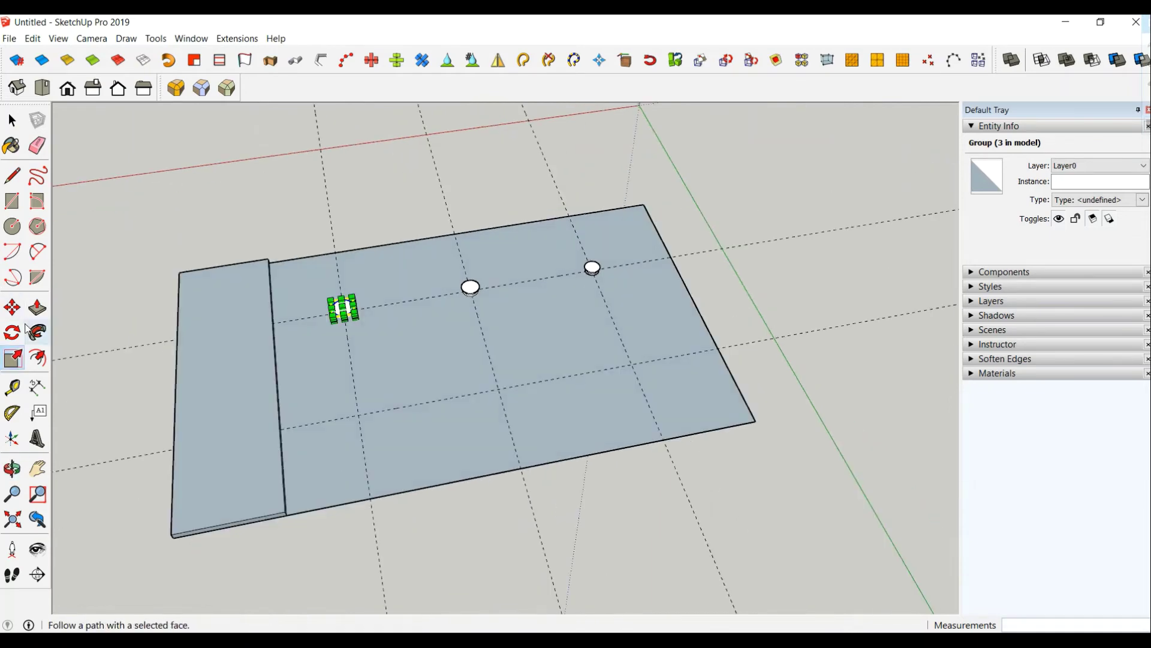
Copy a puck into a new front row and enlarge it uniformly.
{"action": "left_click", "coordinate": [12, 307]}
{"action": "scroll", "coordinate": [303, 334], "scroll_direction": "up", "scroll_amount": 2}
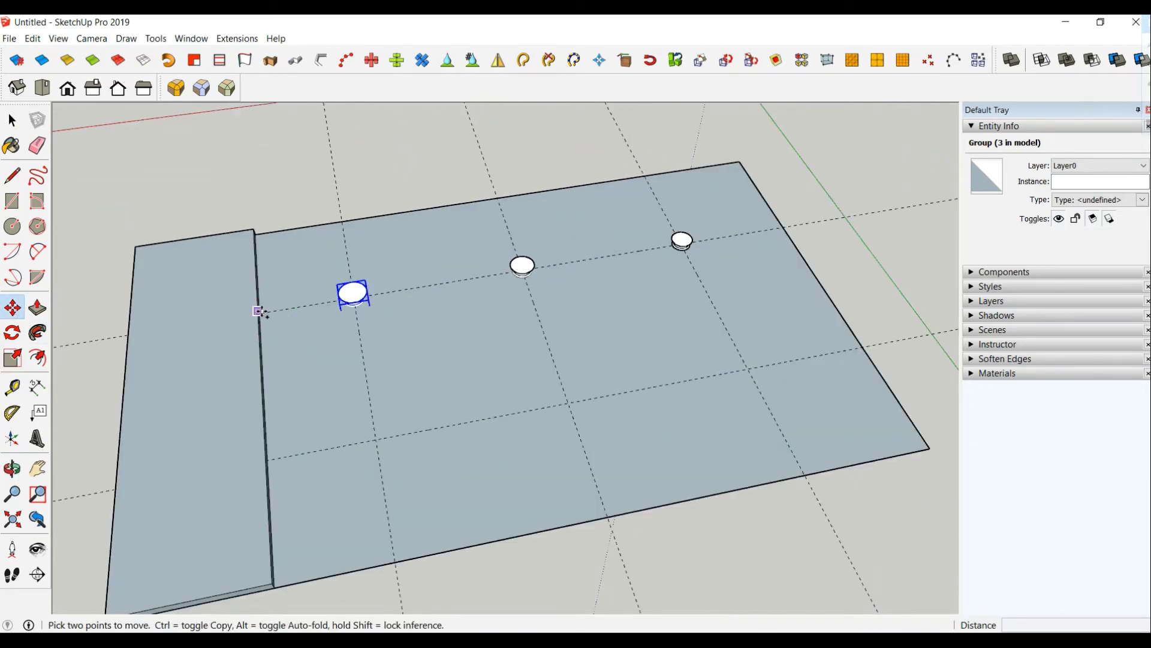
{"action": "middle_click_drag", "start_coordinate": [312, 324], "coordinate": [282, 303]}
{"action": "scroll", "coordinate": [286, 259], "scroll_direction": "up", "scroll_amount": 3}
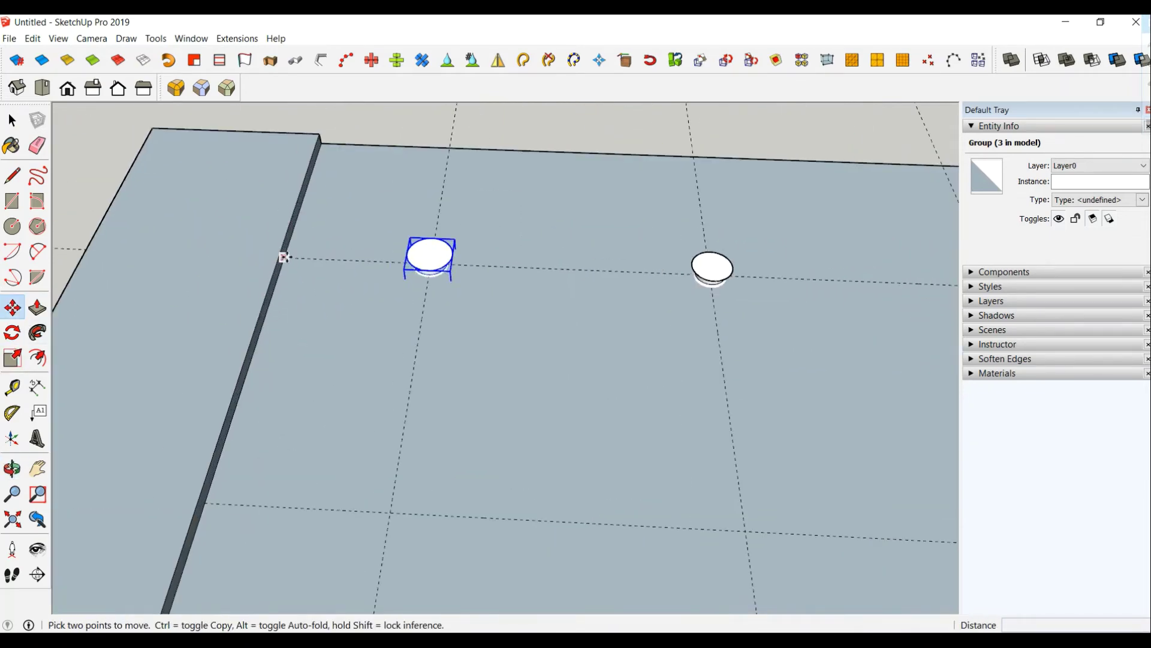
{"action": "left_click", "coordinate": [284, 257]}
{"action": "key", "text": "ctrl"}
{"action": "left_click", "coordinate": [208, 502]}
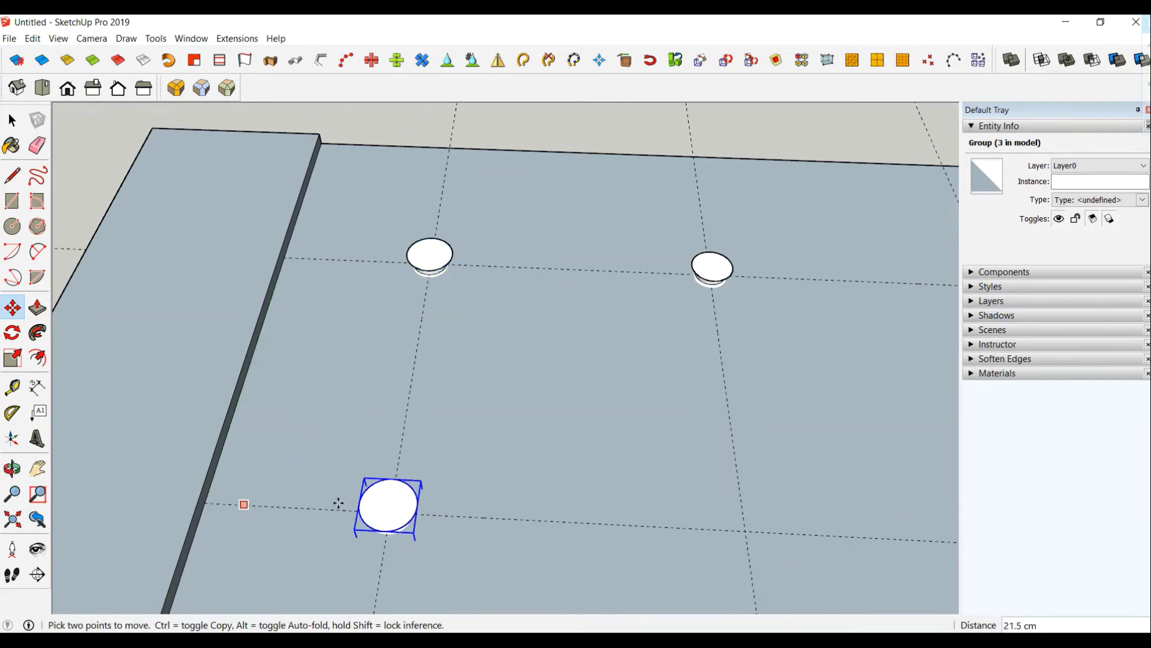
{"action": "middle_click_drag", "start_coordinate": [339, 503], "coordinate": [398, 334]}
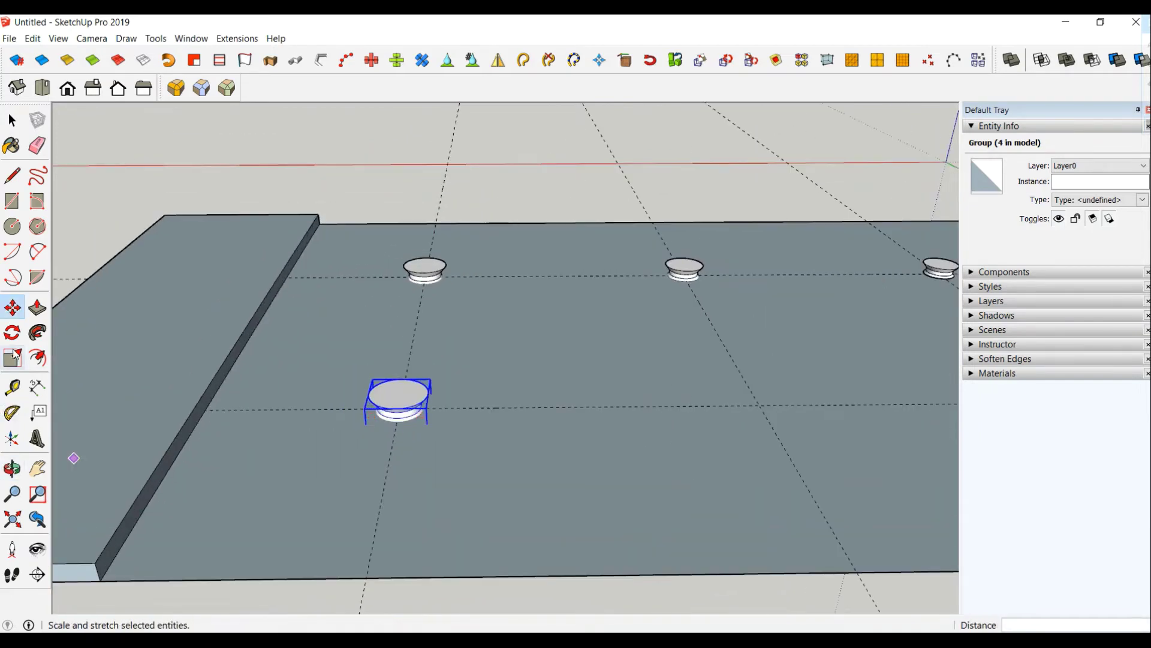
{"action": "left_click", "coordinate": [13, 358]}
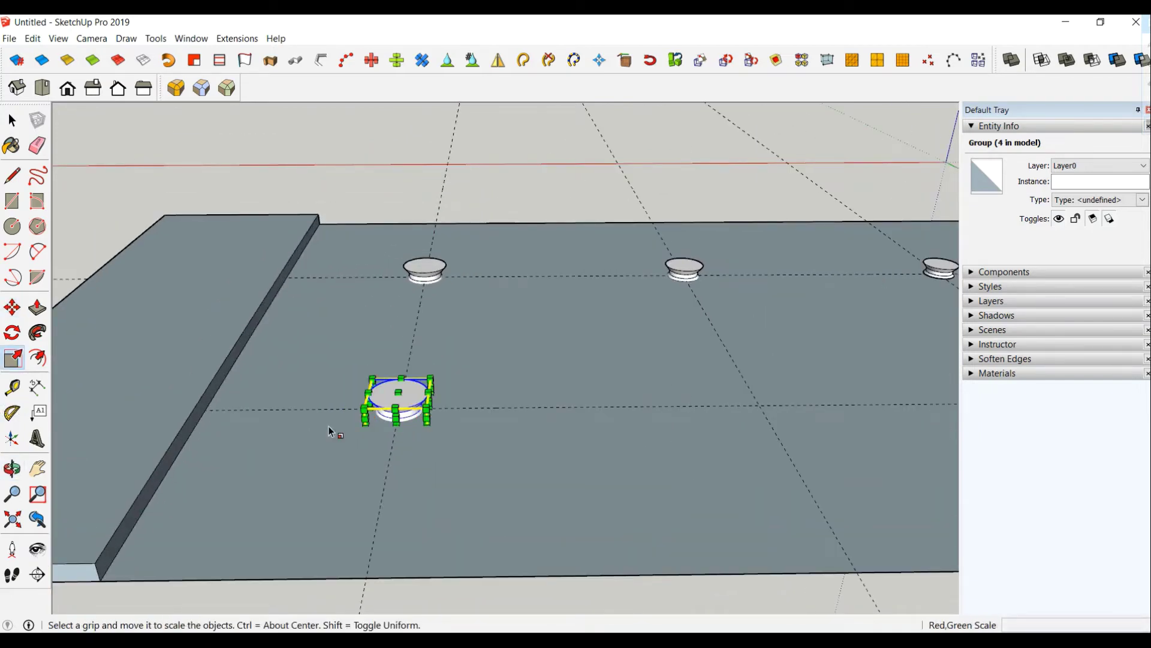
{"action": "left_click", "coordinate": [429, 426]}
{"action": "mouse_move", "coordinate": [429, 427]}
{"action": "middle_mouse_down"}
{"action": "mouse_move", "coordinate": [379, 420]}
{"action": "mouse_move", "coordinate": [380, 542]}
{"action": "mouse_move", "coordinate": [372, 449]}
{"action": "middle_mouse_up"}
{"action": "scroll", "coordinate": [400, 512], "scroll_direction": "up", "scroll_amount": 3}
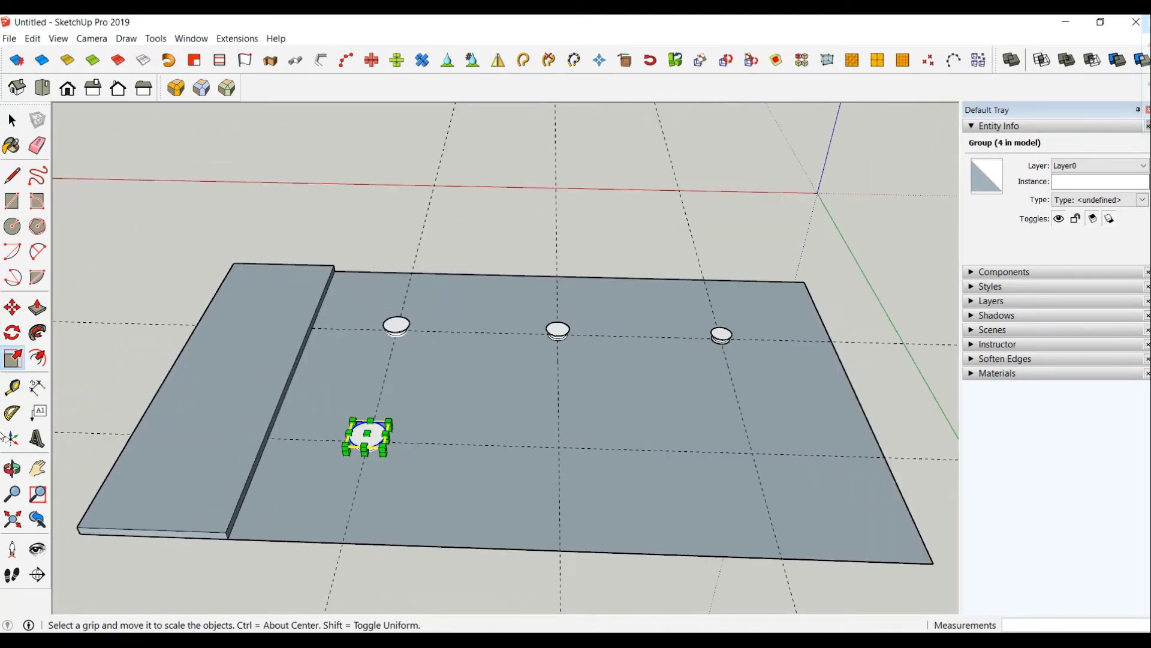
Place another puck in the middle of the new row and scale it about its centre.
{"action": "left_click", "coordinate": [12, 307]}
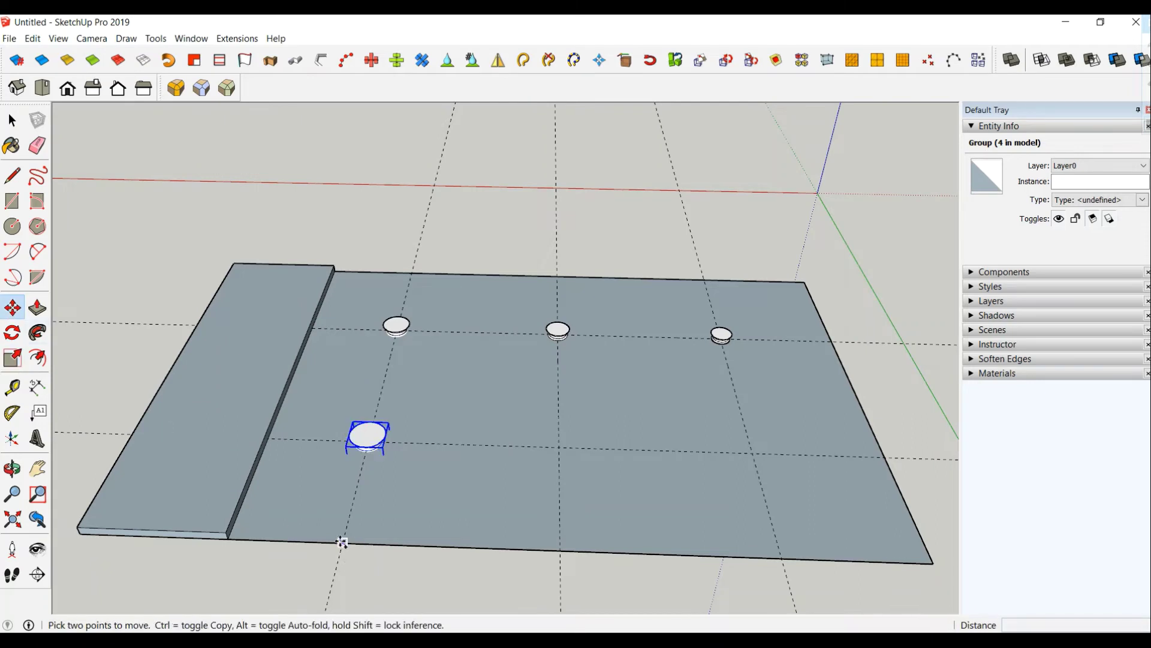
{"action": "left_click", "coordinate": [342, 542], "text": "ctrl"}
{"action": "left_click", "coordinate": [561, 550]}
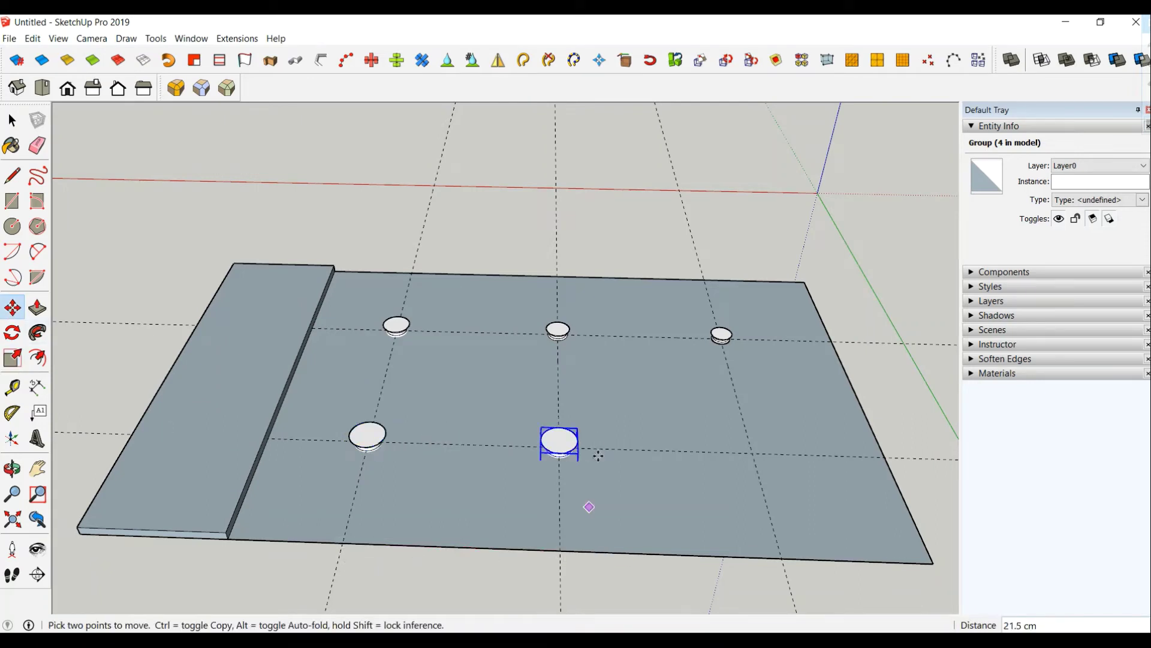
{"action": "left_click", "coordinate": [12, 357]}
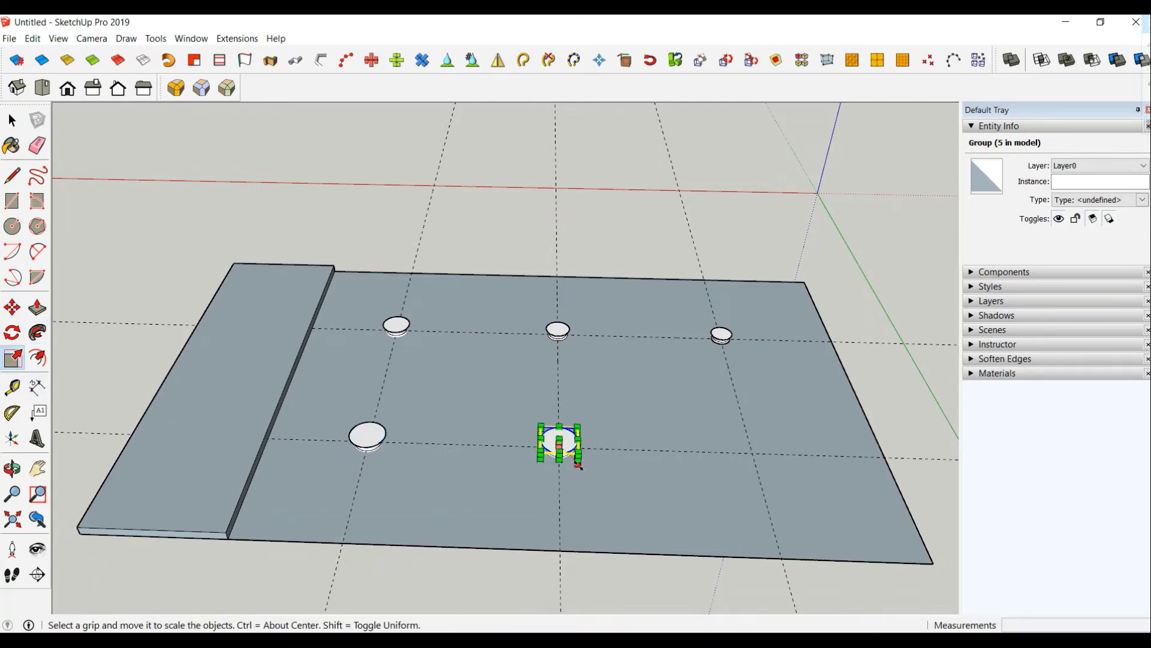
{"action": "left_click_drag", "start_coordinate": [579, 465], "coordinate": [577, 463]}
{"action": "left_click", "coordinate": [580, 466]}
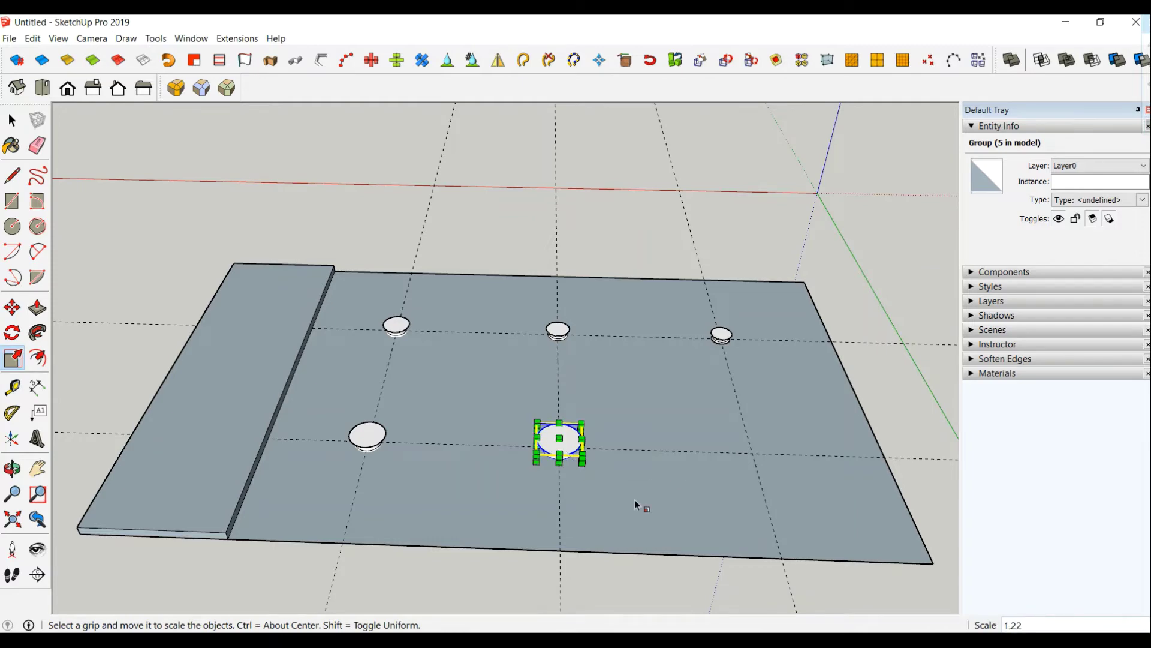
{"action": "mouse_move", "coordinate": [638, 504]}
{"action": "middle_mouse_down"}
{"action": "mouse_move", "coordinate": [611, 411]}
{"action": "mouse_move", "coordinate": [611, 444]}
{"action": "mouse_move", "coordinate": [589, 442]}
{"action": "middle_mouse_up"}
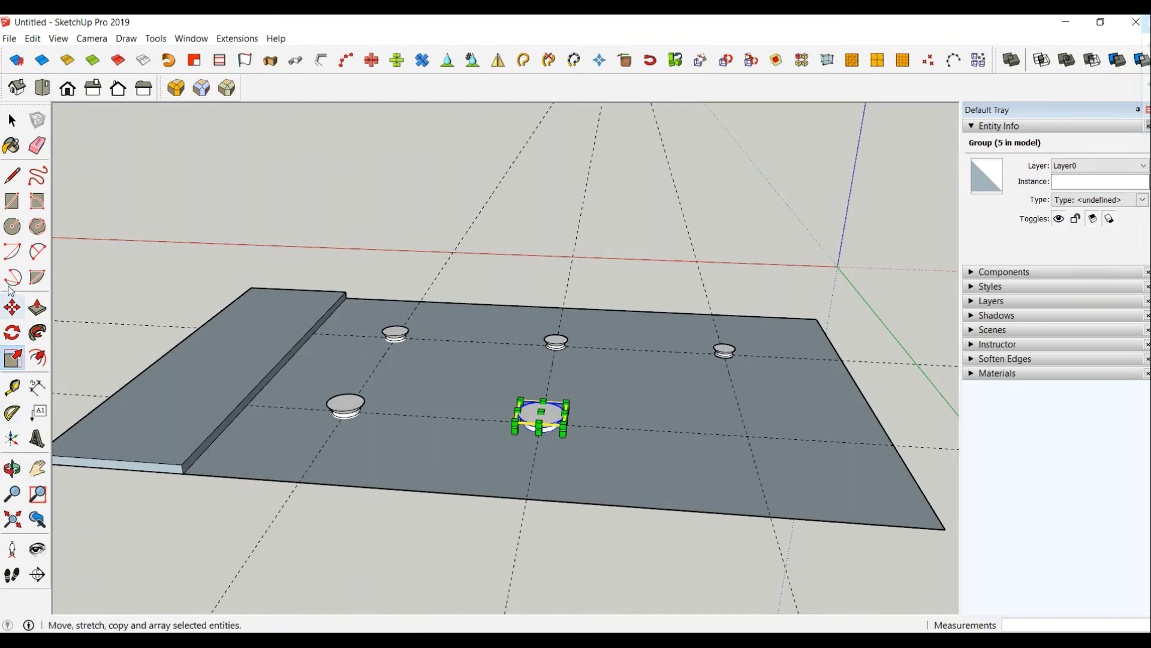
Copy a puck to the right end of the new row and scale it up.
{"action": "left_click", "coordinate": [12, 307]}
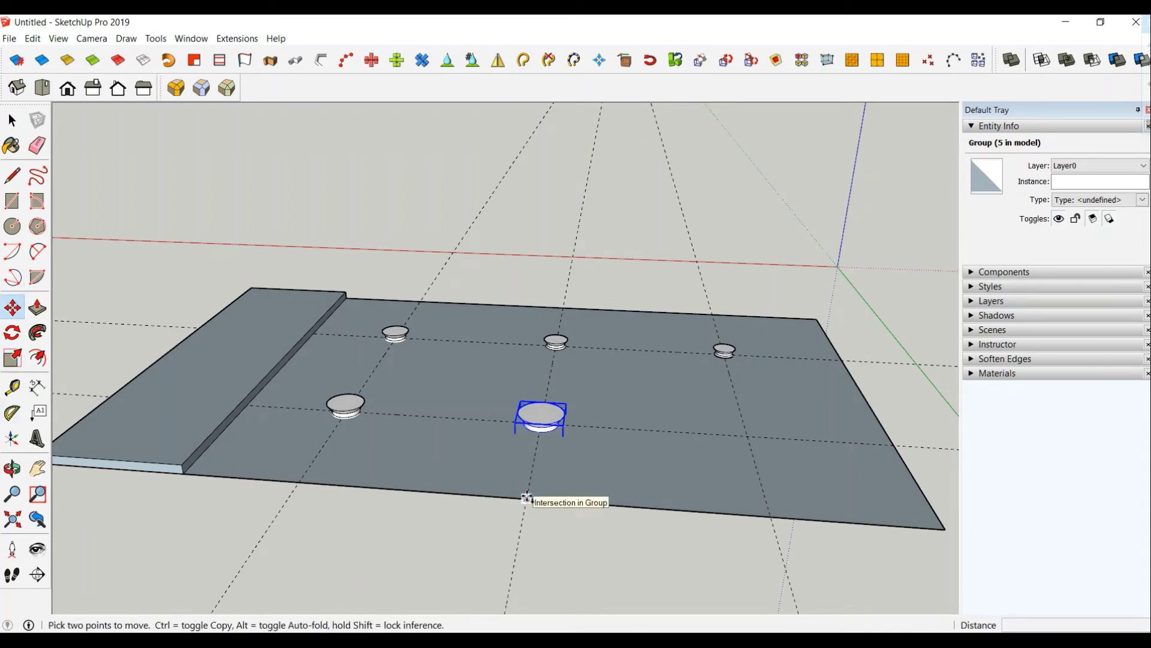
{"action": "left_click", "coordinate": [526, 498]}
{"action": "key", "text": "ctrl"}
{"action": "left_click", "coordinate": [769, 515]}
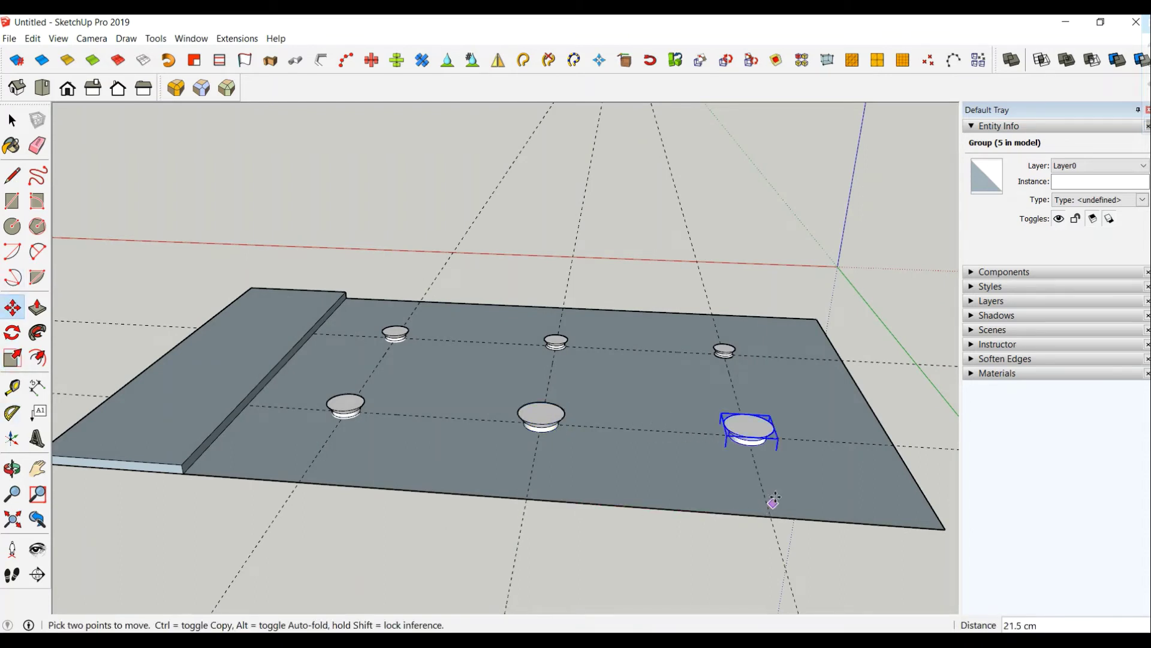
{"action": "left_click", "coordinate": [12, 358]}
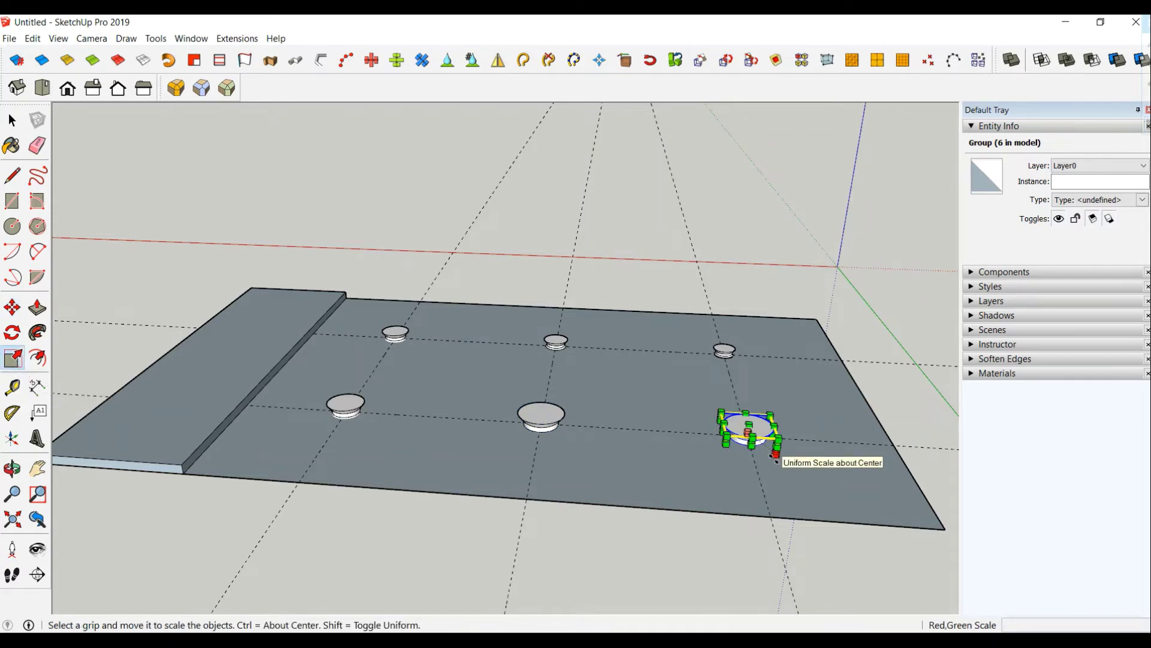
{"action": "left_click_drag", "start_coordinate": [775, 459], "coordinate": [771, 451], "text": "ctrl"}
{"action": "mouse_move", "coordinate": [771, 457]}
{"action": "middle_mouse_down"}
{"action": "mouse_move", "coordinate": [814, 562]}
{"action": "mouse_move", "coordinate": [727, 488]}
{"action": "mouse_move", "coordinate": [444, 419]}
{"action": "mouse_move", "coordinate": [403, 342]}
{"action": "middle_mouse_up"}
{"action": "scroll", "coordinate": [404, 342], "scroll_direction": "up", "scroll_amount": 3}
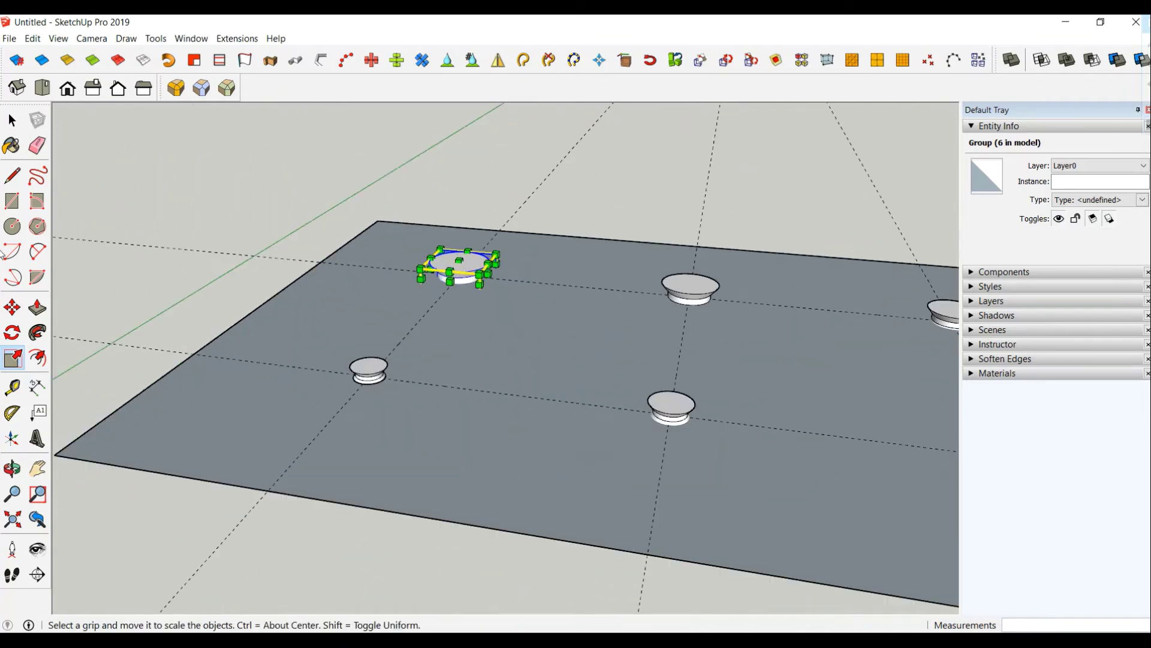
{"action": "key", "text": "space"}
{"action": "middle_click_drag", "start_coordinate": [255, 265], "coordinate": [233, 439]}
Copy the front strip's side edge to its far end and array it into seven equal panels.
{"action": "left_click", "coordinate": [232, 439]}
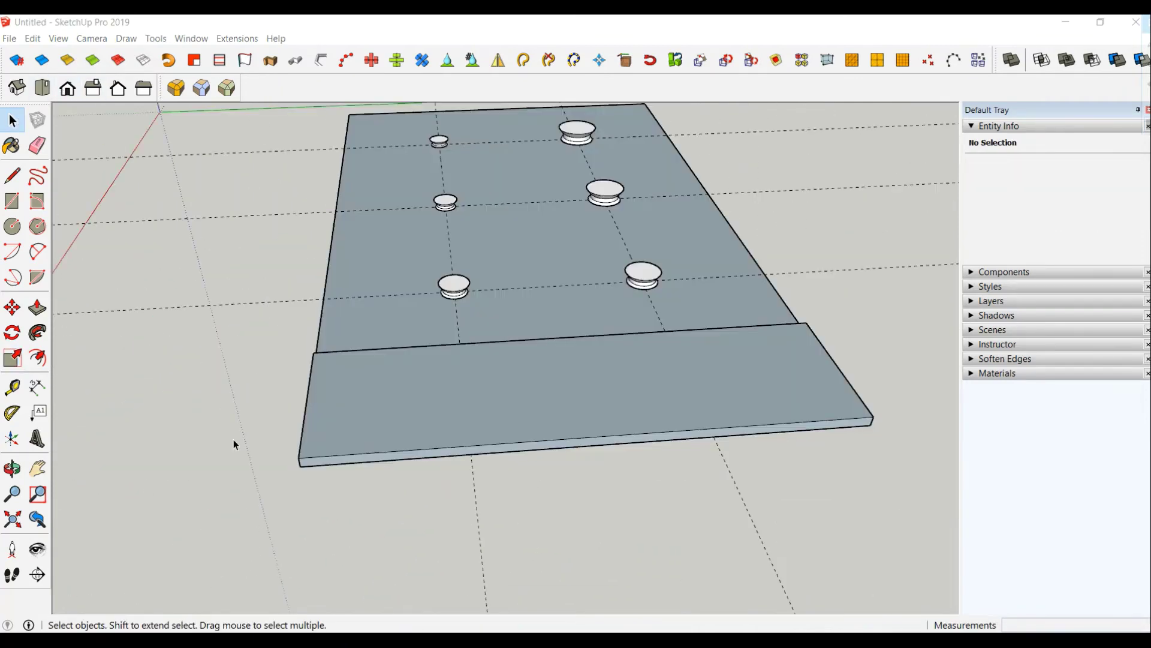
{"action": "double_click", "coordinate": [337, 441]}
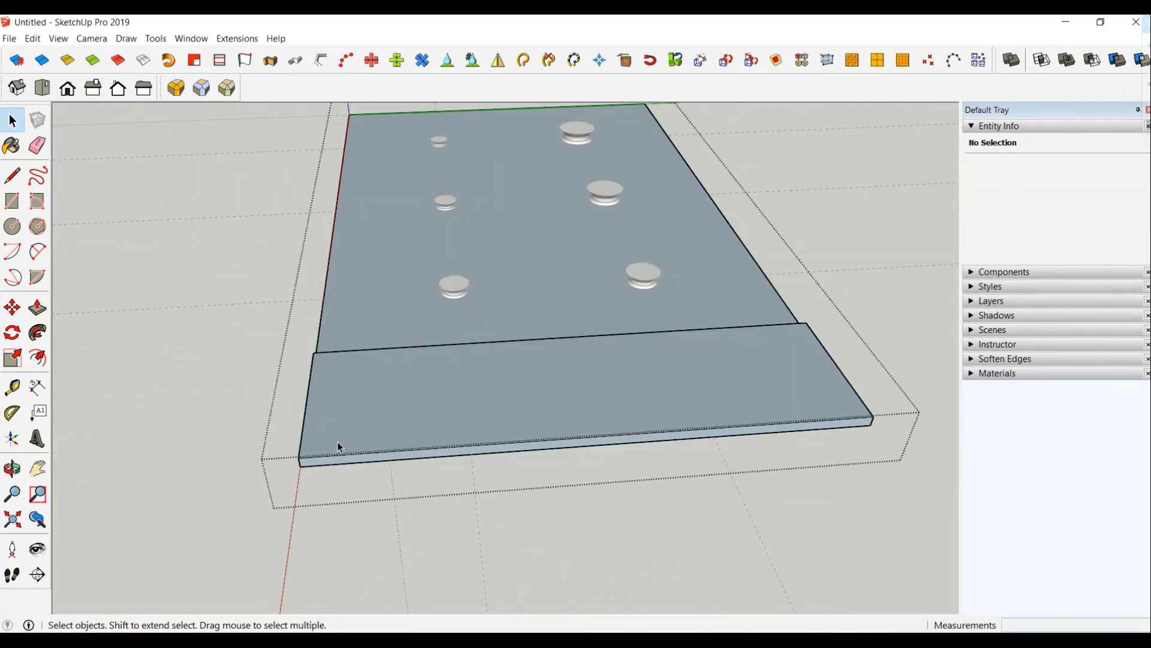
{"action": "left_click", "coordinate": [304, 424]}
{"action": "left_click", "coordinate": [12, 307]}
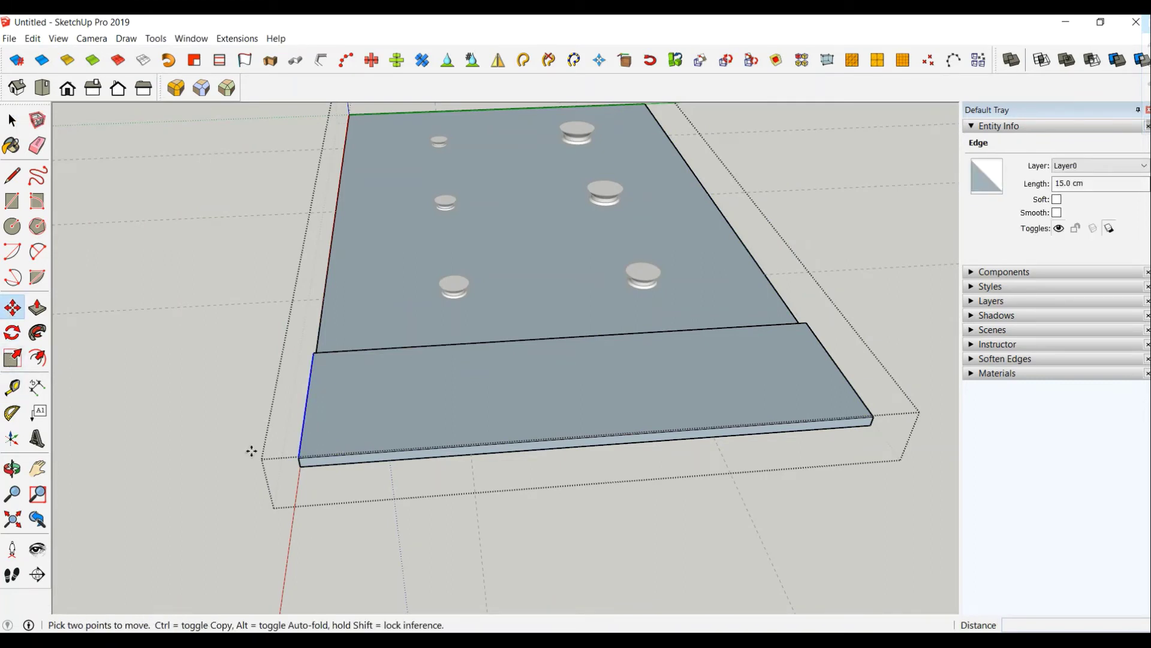
{"action": "key", "text": "ctrl"}
{"action": "left_click", "coordinate": [299, 458]}
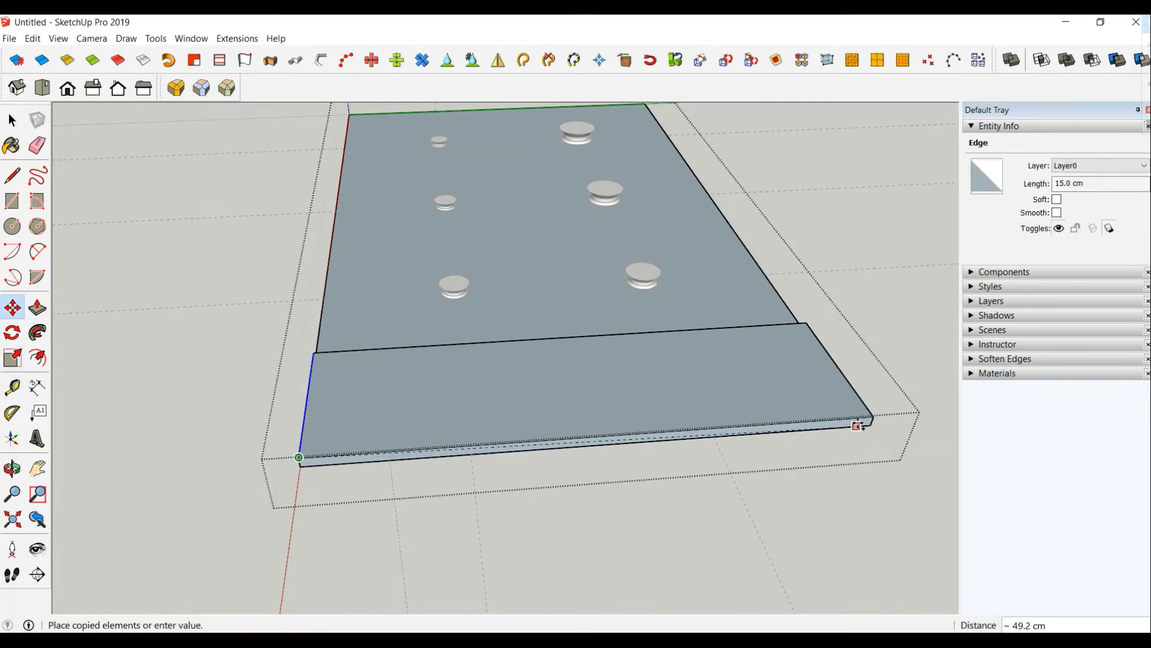
{"action": "left_click", "coordinate": [873, 416]}
{"action": "type", "text": "/7"}
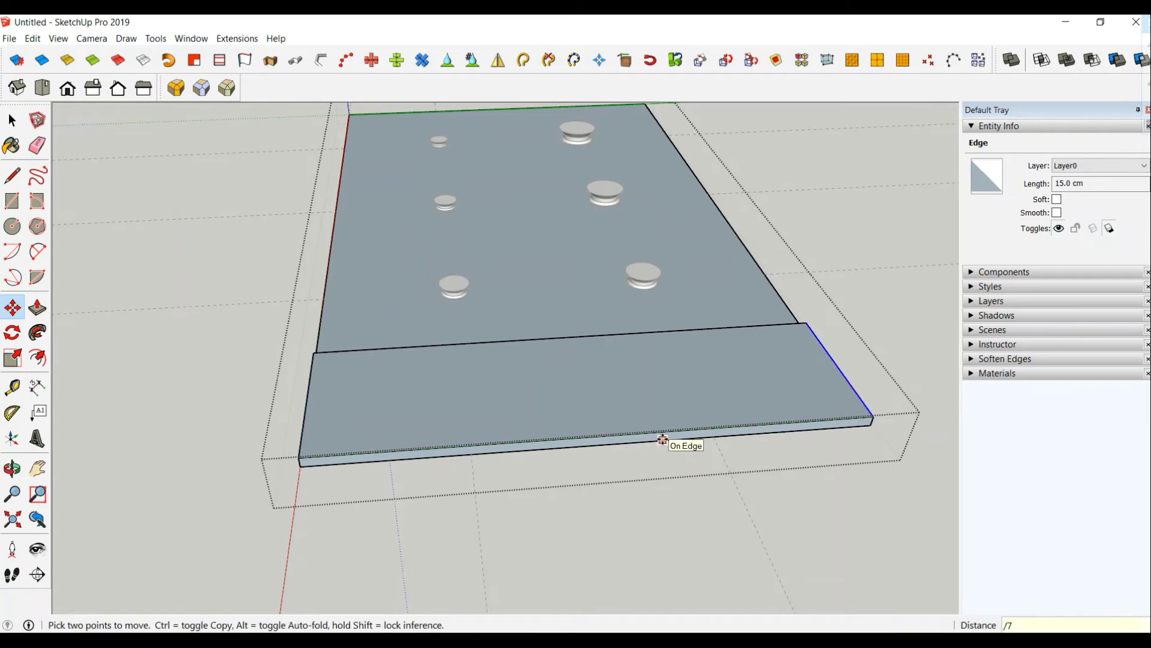
{"action": "key", "text": "Return"}
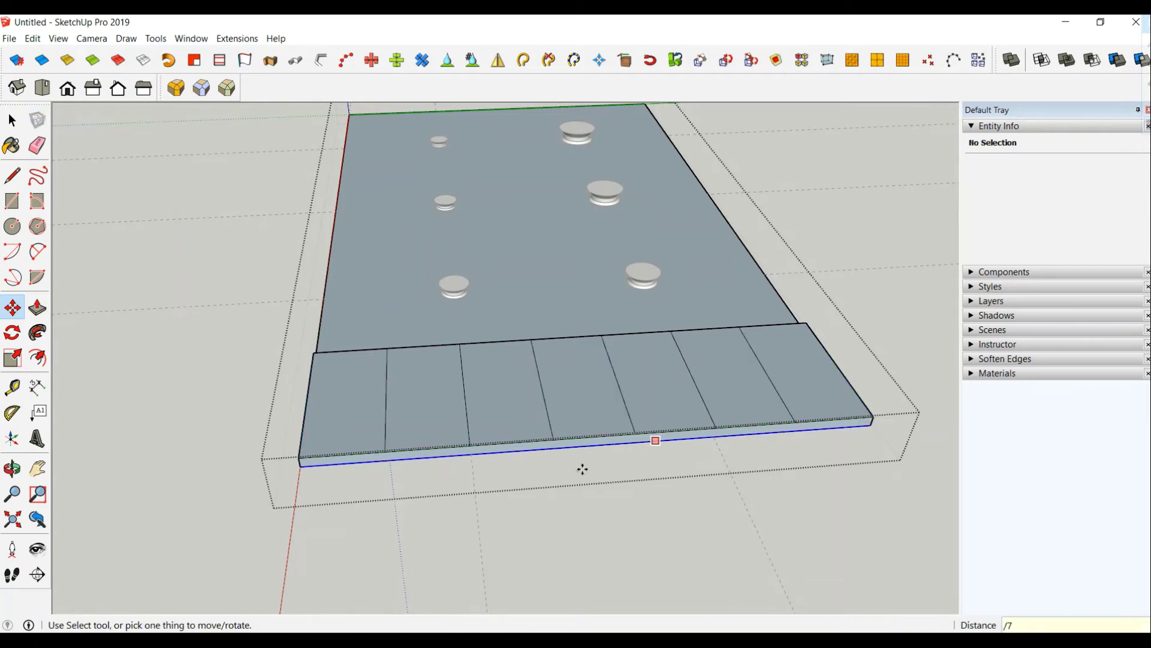
{"action": "mouse_move", "coordinate": [381, 465]}
{"action": "middle_mouse_down"}
{"action": "mouse_move", "coordinate": [359, 450]}
{"action": "mouse_move", "coordinate": [362, 478]}
{"action": "middle_mouse_up"}
{"action": "scroll", "coordinate": [354, 426], "scroll_direction": "down", "scroll_amount": 3}
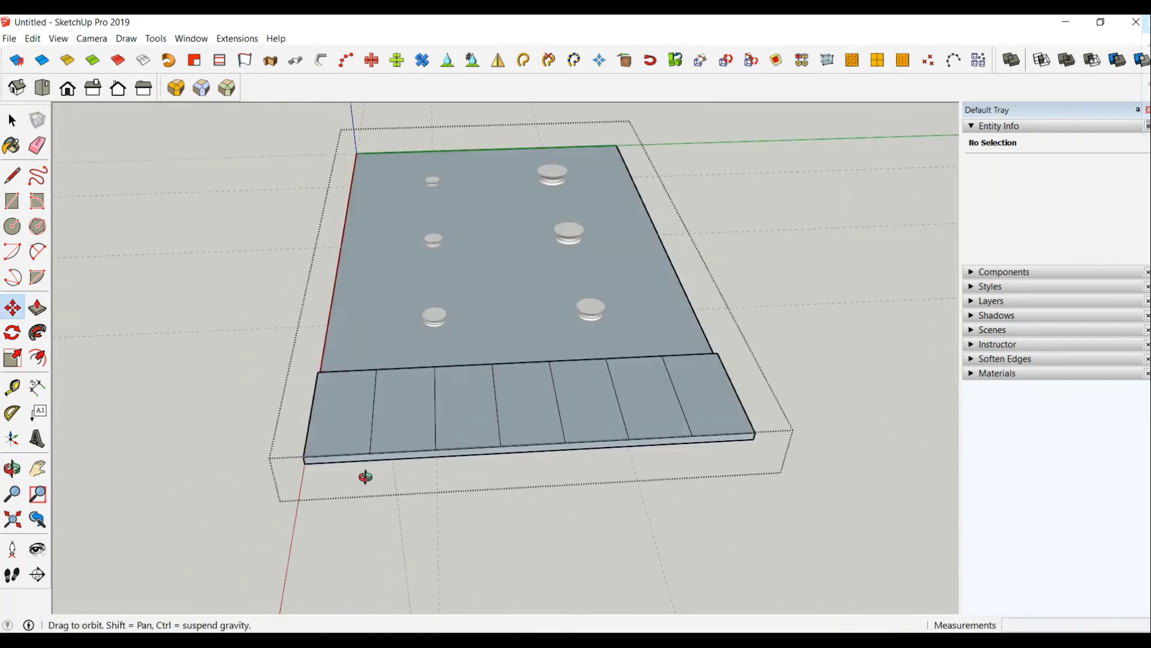
Place a Tape Measure guide running across the front strip.
{"action": "left_click", "coordinate": [12, 120]}
{"action": "scroll", "coordinate": [124, 338], "scroll_direction": "up", "scroll_amount": 1}
{"action": "scroll", "coordinate": [124, 338], "scroll_direction": "up", "scroll_amount": 3}
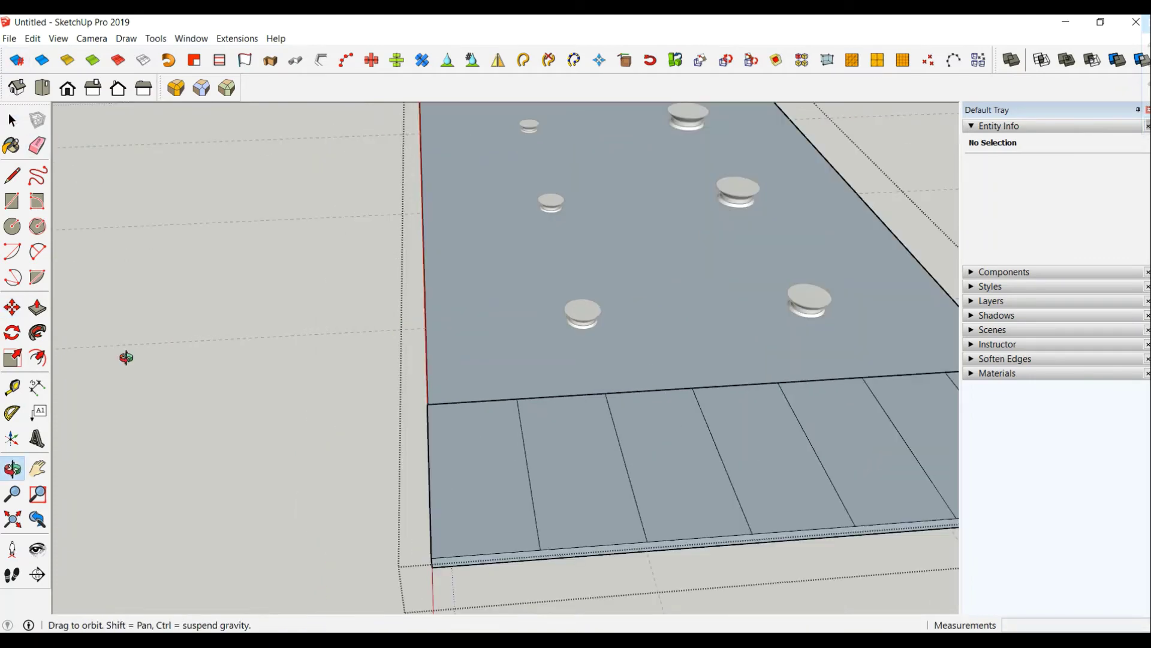
{"action": "middle_click_drag", "start_coordinate": [133, 374], "coordinate": [270, 381]}
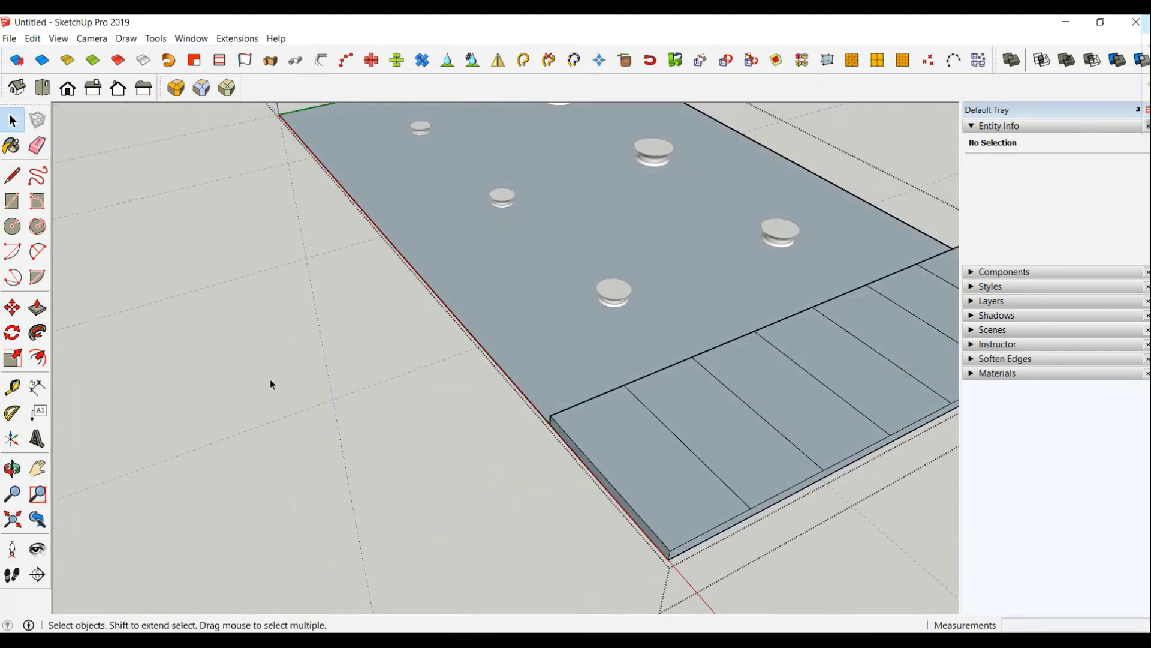
{"action": "left_click", "coordinate": [12, 388]}
{"action": "left_click", "coordinate": [588, 398]}
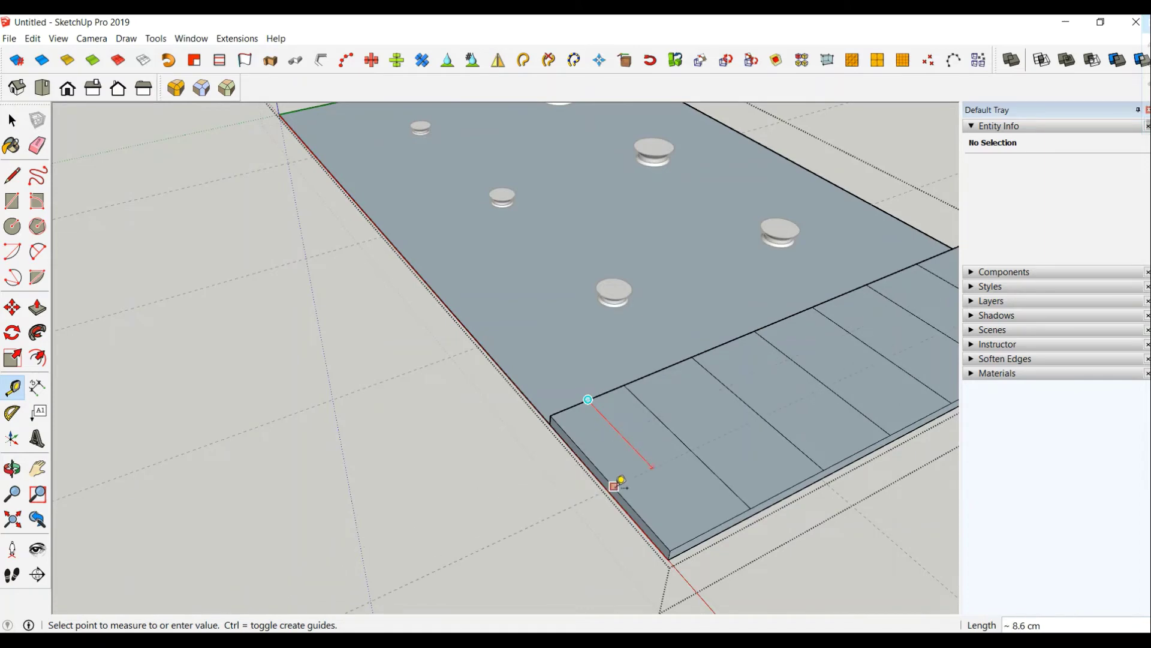
{"action": "left_click", "coordinate": [608, 474]}
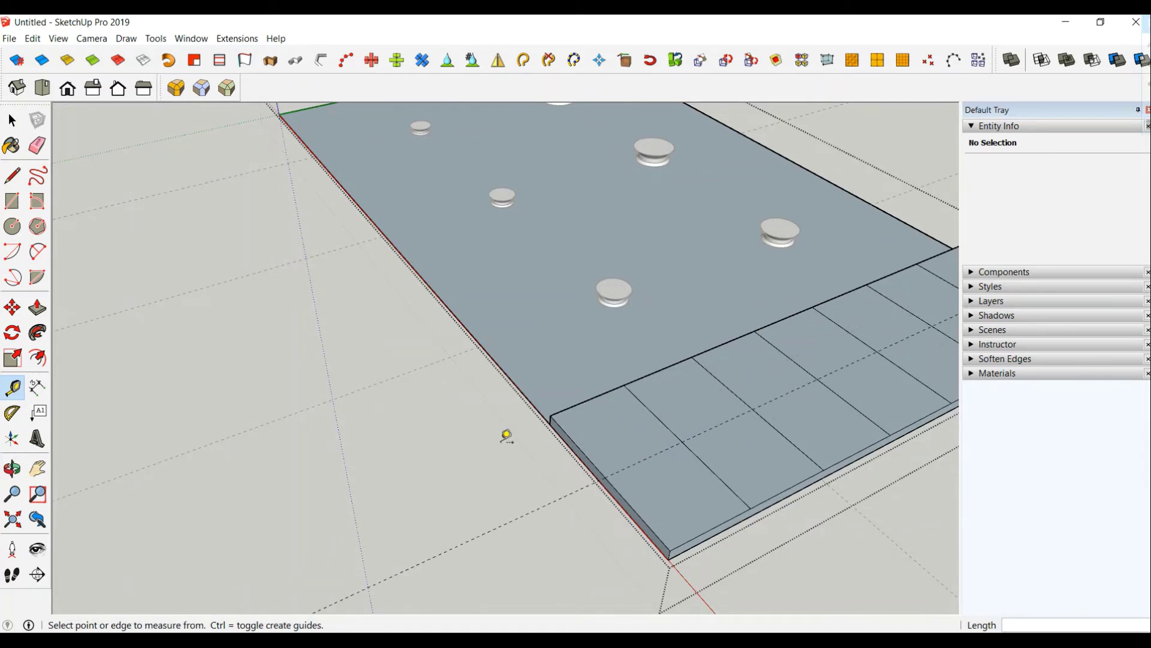
{"action": "scroll", "coordinate": [507, 435], "scroll_direction": "down", "scroll_amount": 4}
{"action": "middle_click_drag", "start_coordinate": [399, 443], "coordinate": [488, 427]}
{"action": "scroll", "coordinate": [487, 428], "scroll_direction": "up", "scroll_amount": 2}
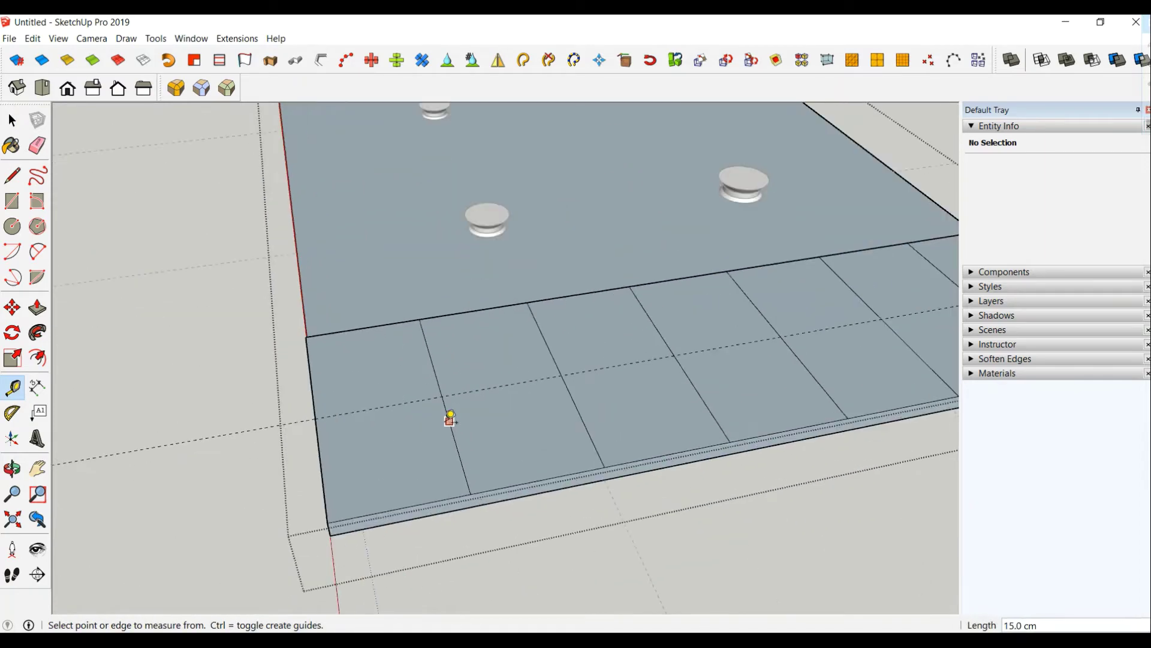
{"action": "scroll", "coordinate": [449, 416], "scroll_direction": "up", "scroll_amount": 2}
{"action": "scroll", "coordinate": [399, 398], "scroll_direction": "down", "scroll_amount": 1}
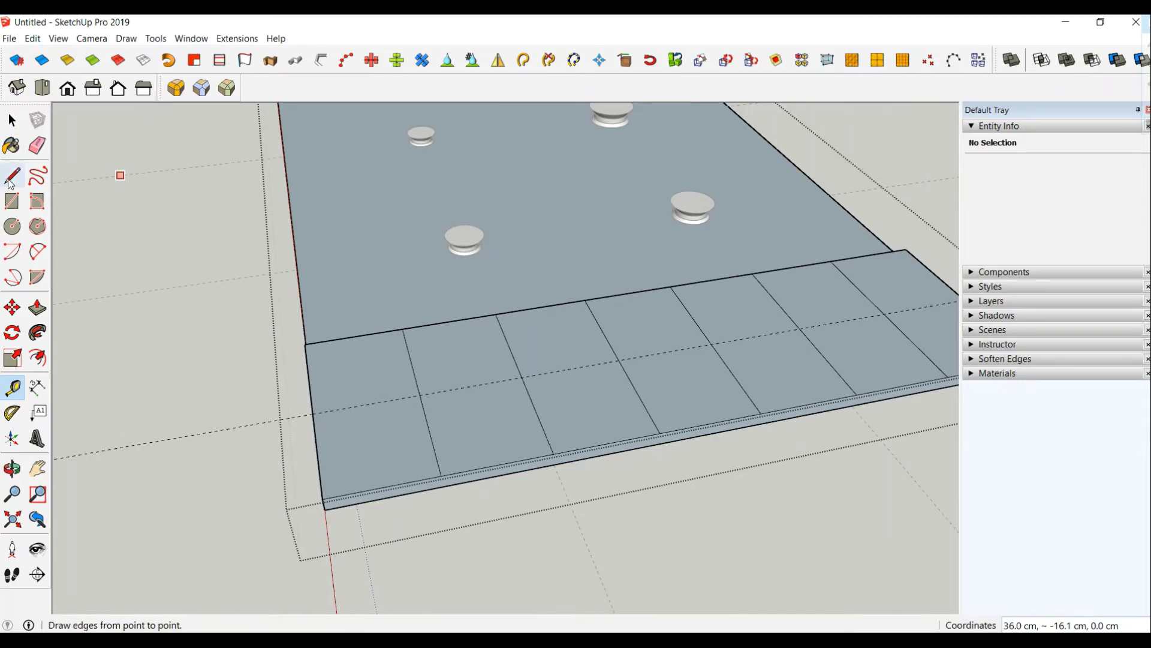
Draw a line along the guide from the strip's left edge to its right edge.
{"action": "left_click", "coordinate": [12, 175]}
{"action": "left_click", "coordinate": [313, 413]}
{"action": "scroll", "coordinate": [466, 385], "scroll_direction": "down", "scroll_amount": 1}
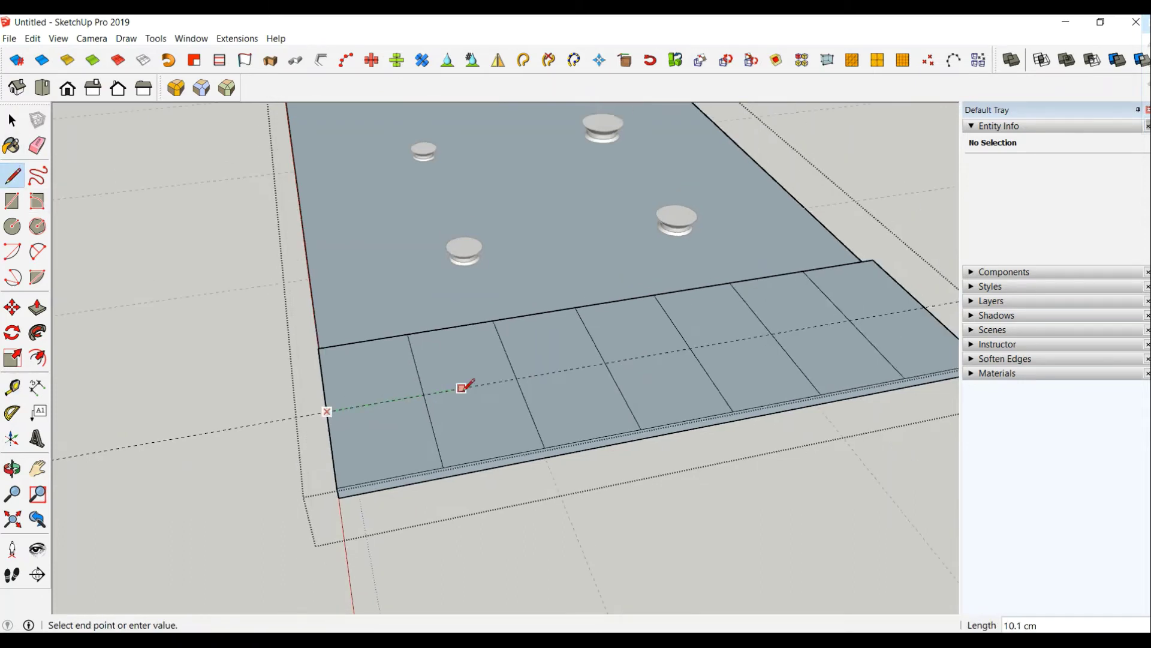
{"action": "scroll", "coordinate": [660, 354], "scroll_direction": "down", "scroll_amount": 1}
{"action": "left_click", "coordinate": [821, 326]}
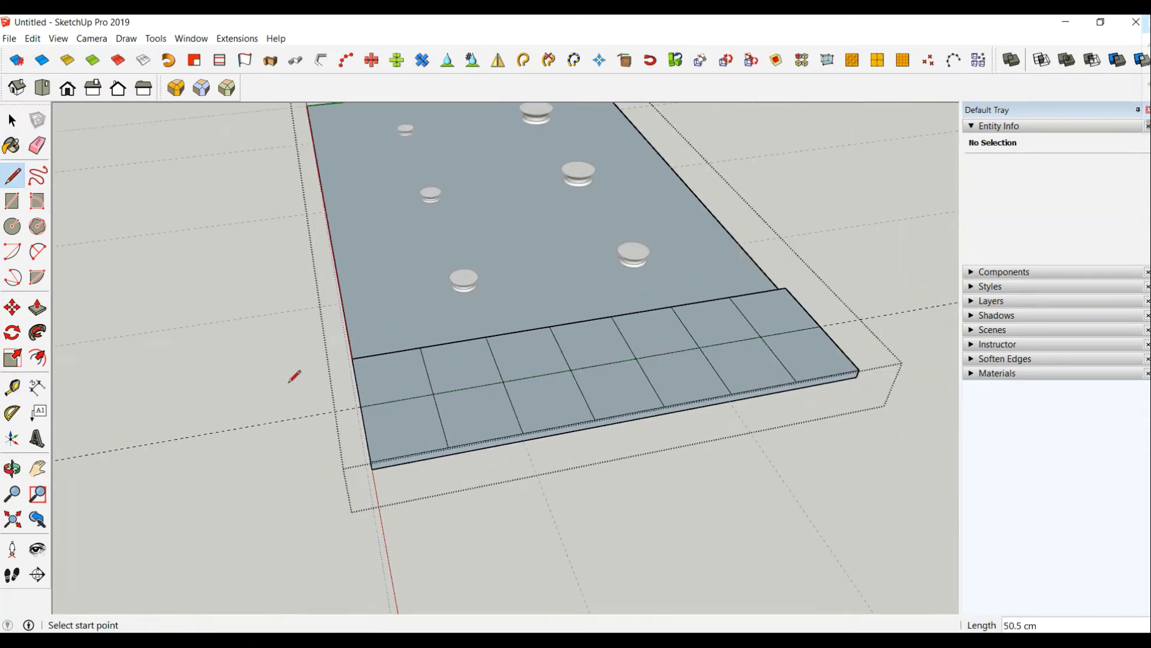
{"action": "left_click", "coordinate": [14, 128]}
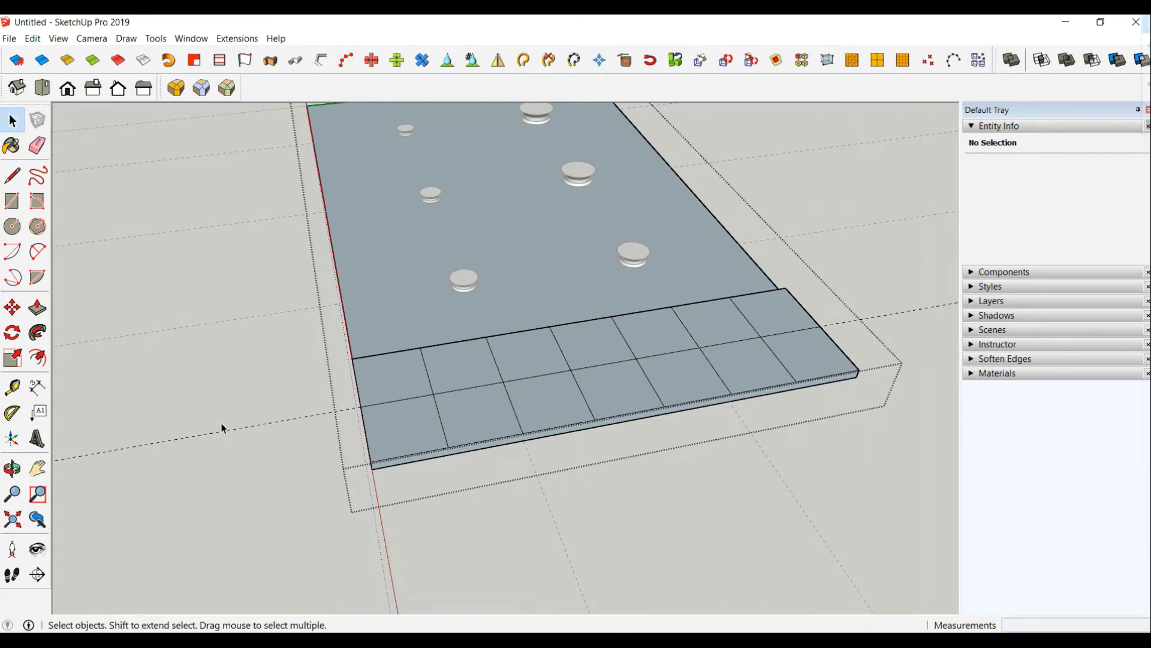
{"action": "scroll", "coordinate": [458, 395], "scroll_direction": "up", "scroll_amount": 3}
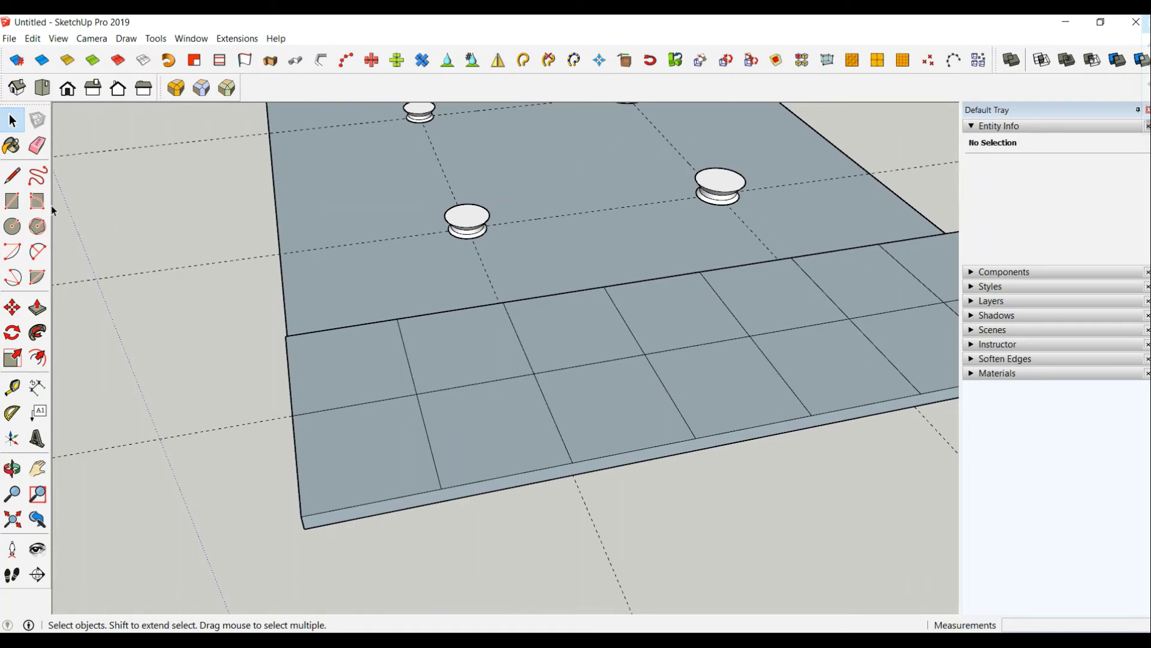
Draw a 1 cm-radius circle on the front strip.
{"action": "left_click", "coordinate": [12, 226]}
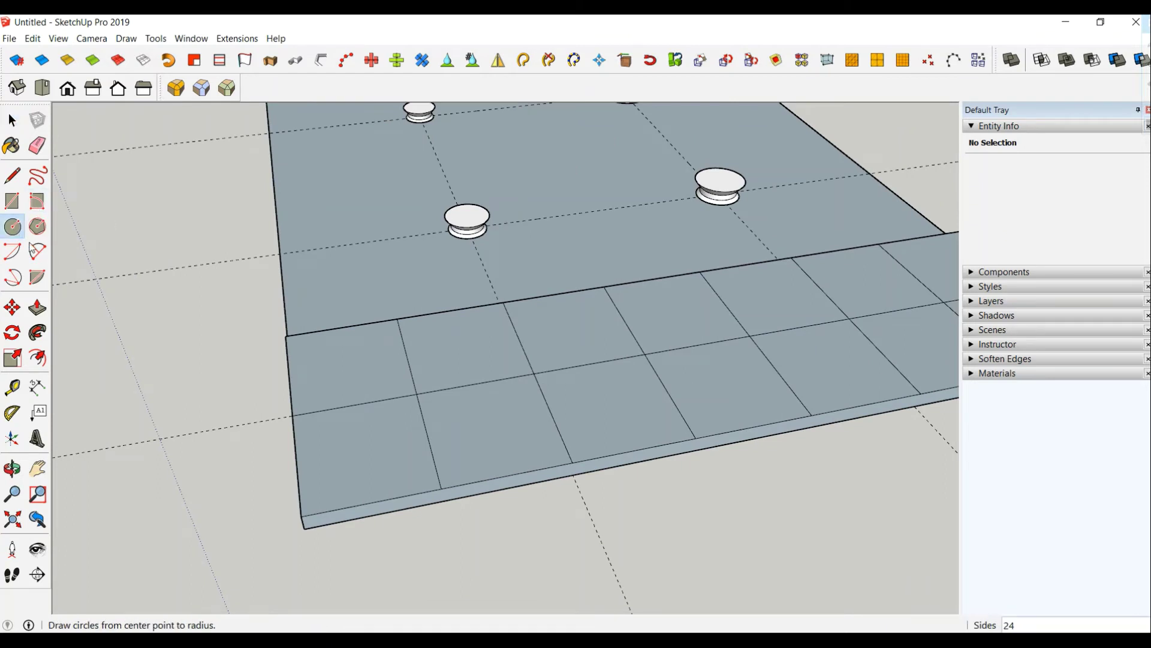
{"action": "left_click", "coordinate": [418, 394]}
{"action": "type", "text": "1"}
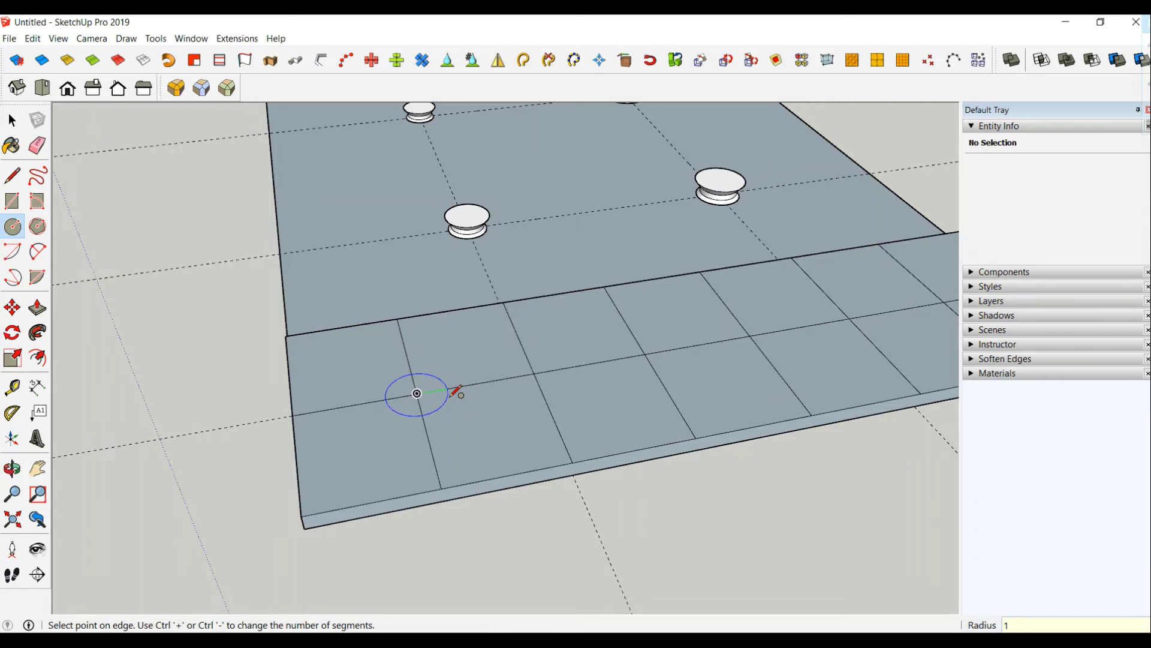
{"action": "key", "text": "Return"}
{"action": "scroll", "coordinate": [418, 394], "scroll_direction": "up", "scroll_amount": 3}
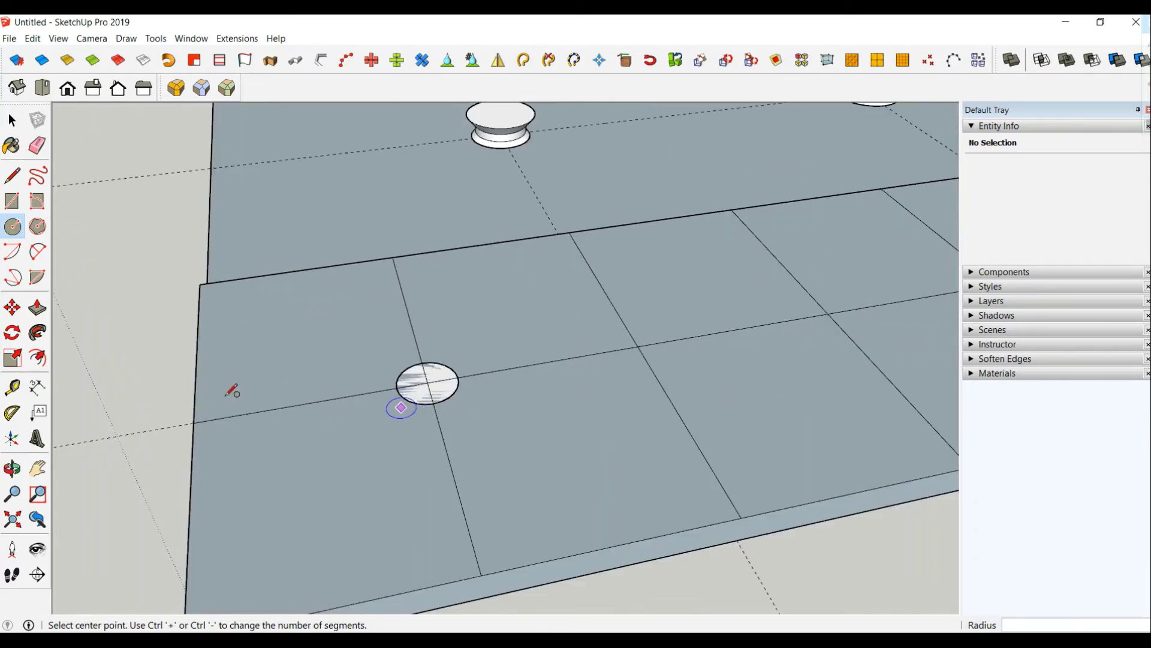
Raise the circle 0.1 cm into a thin disc and select its edge.
{"action": "left_click", "coordinate": [38, 308]}
{"action": "left_click", "coordinate": [418, 396]}
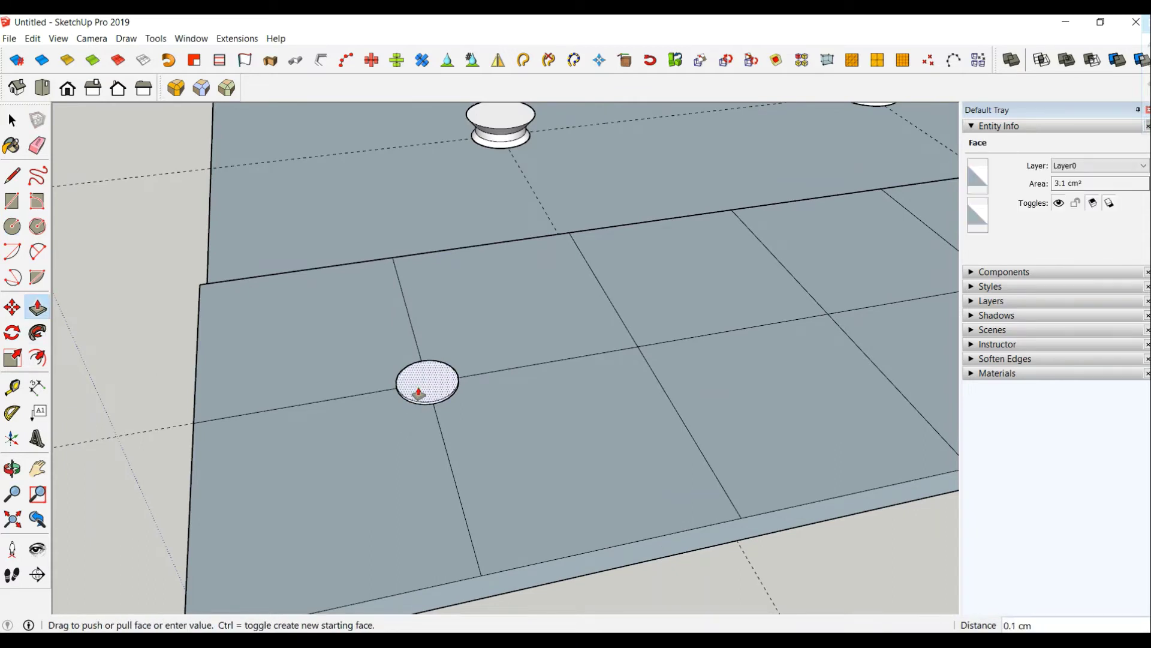
{"action": "left_click", "coordinate": [419, 394]}
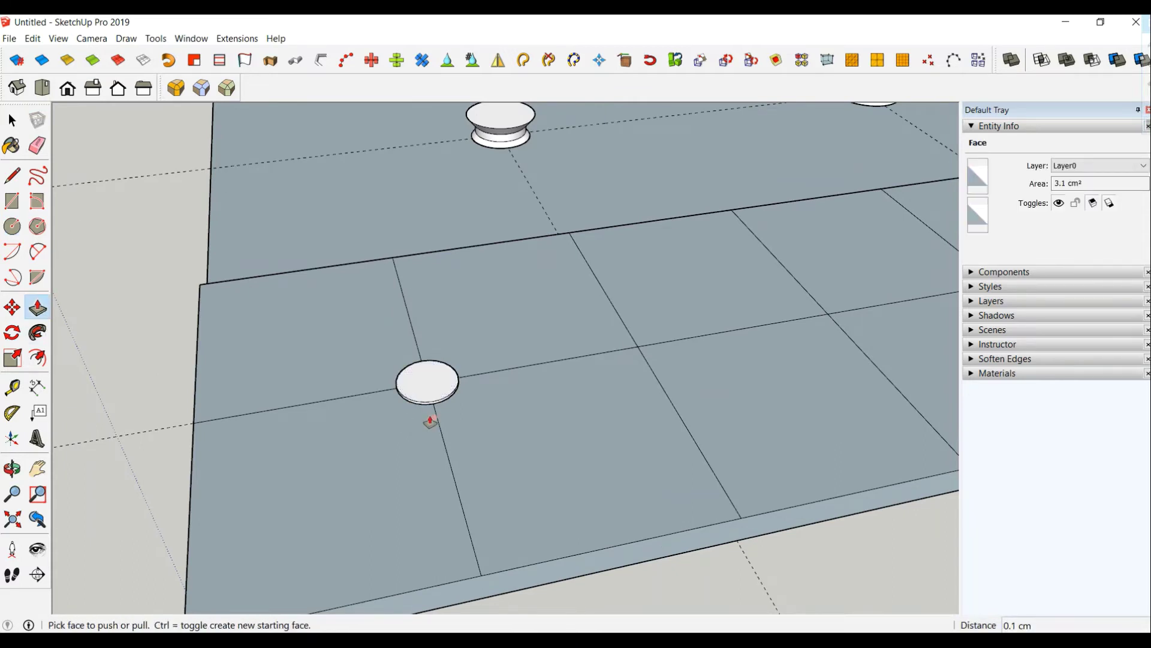
{"action": "middle_click_drag", "start_coordinate": [432, 420], "coordinate": [407, 378]}
{"action": "key", "text": "space"}
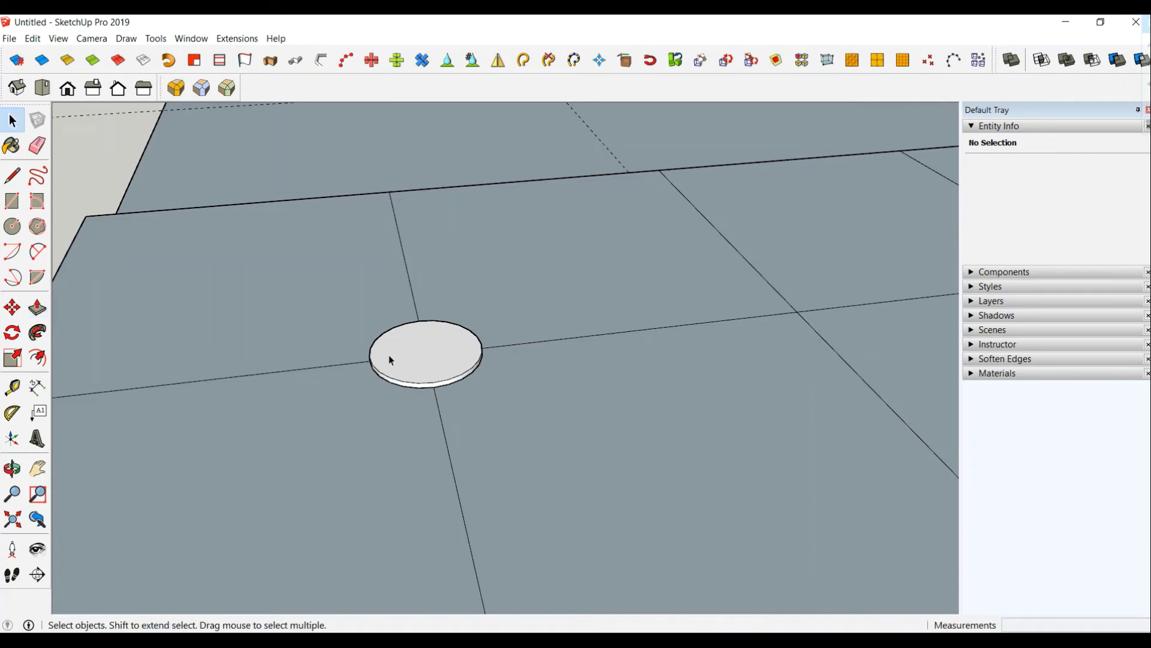
{"action": "left_click", "coordinate": [444, 386]}
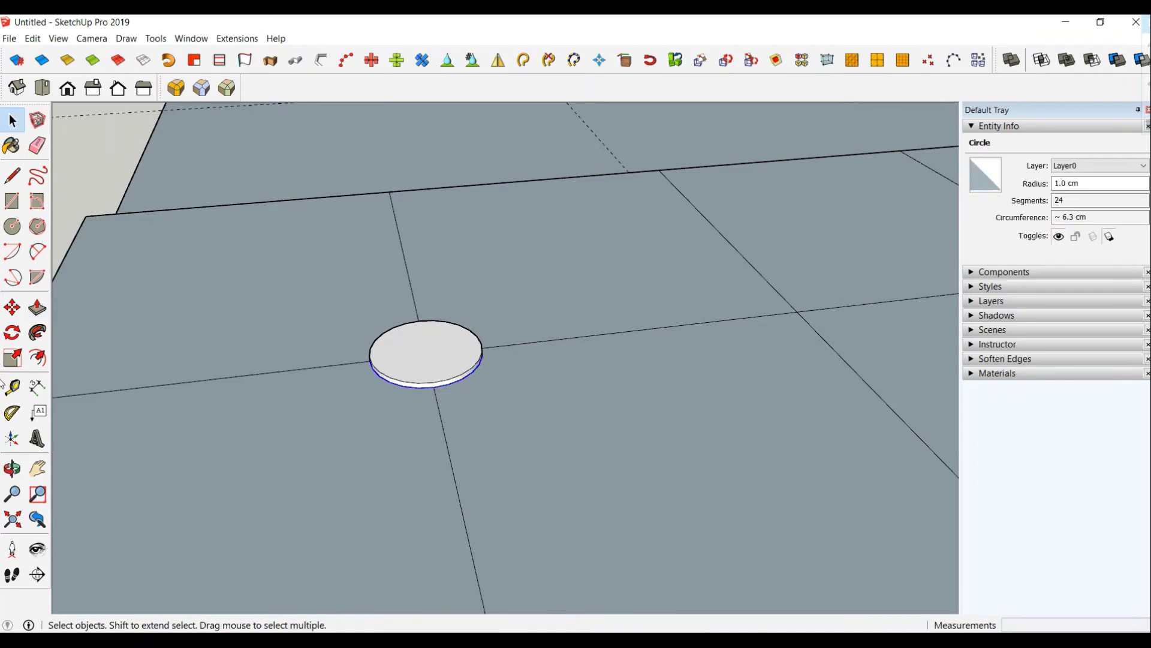
Scale the disc's circle outward to about 1.1 cm radius.
{"action": "left_click", "coordinate": [23, 363]}
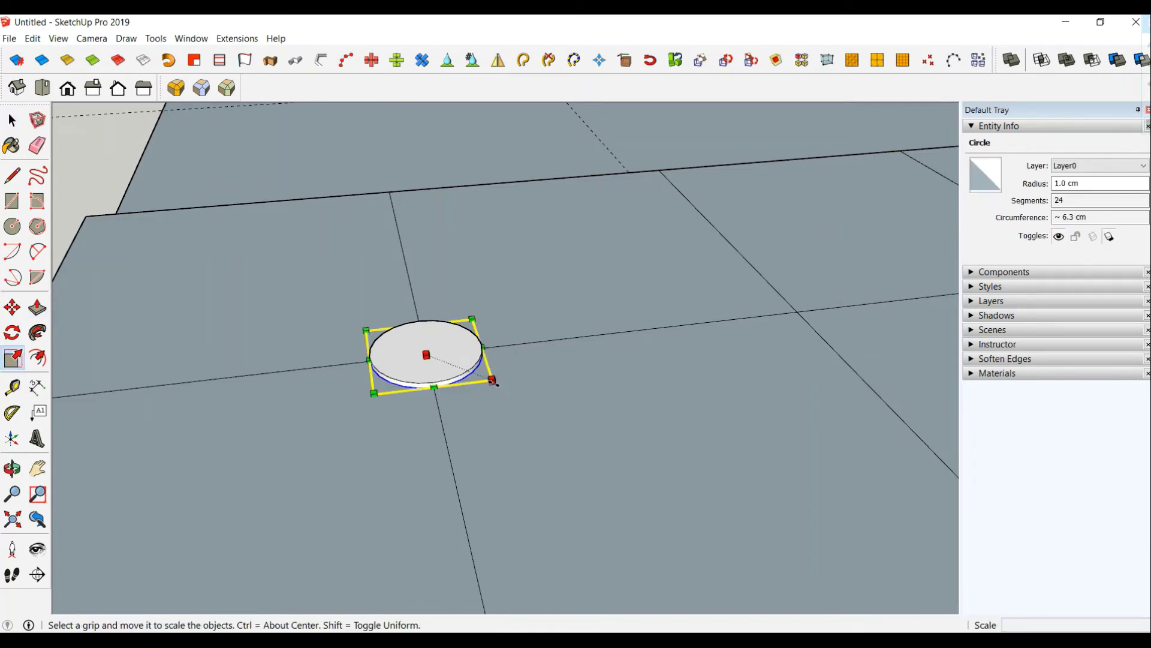
{"action": "left_click_drag", "start_coordinate": [492, 382], "coordinate": [502, 383]}
{"action": "mouse_move", "coordinate": [514, 432]}
{"action": "middle_mouse_down"}
{"action": "mouse_move", "coordinate": [454, 294]}
{"action": "mouse_move", "coordinate": [456, 407]}
{"action": "middle_mouse_up"}
{"action": "key", "text": "space"}
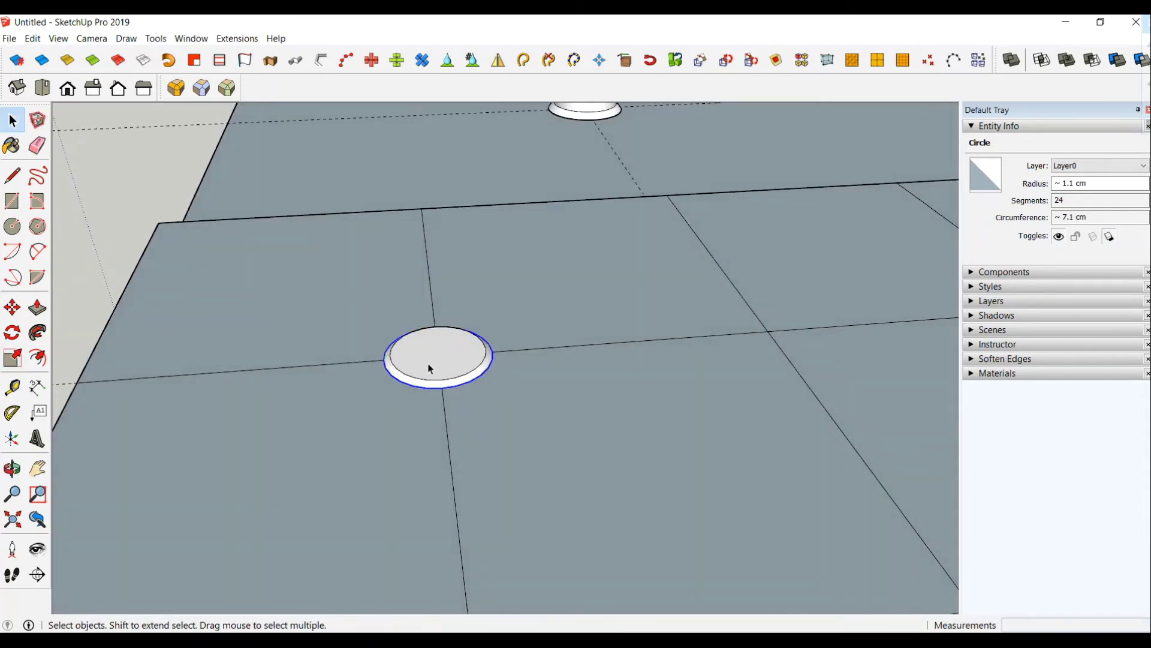
Mark a centre point on the disc's top face with Add Centerpoint.
{"action": "left_click", "coordinate": [432, 368]}
{"action": "double_click", "coordinate": [436, 368]}
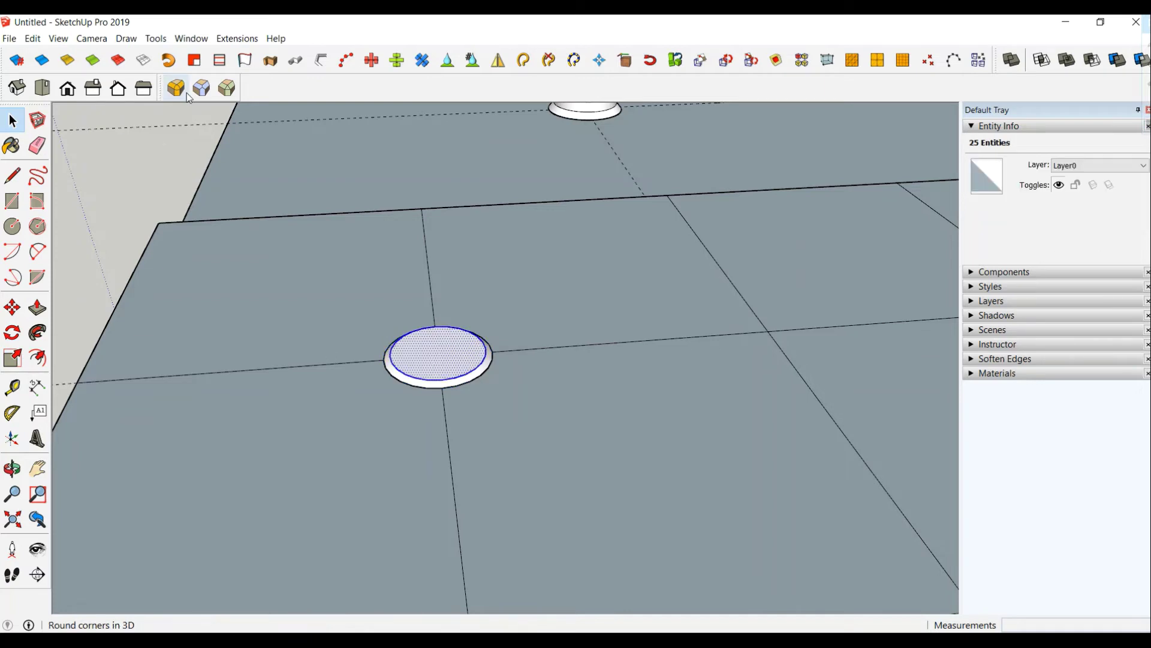
{"action": "left_click", "coordinate": [237, 38]}
{"action": "left_click", "coordinate": [275, 90]}
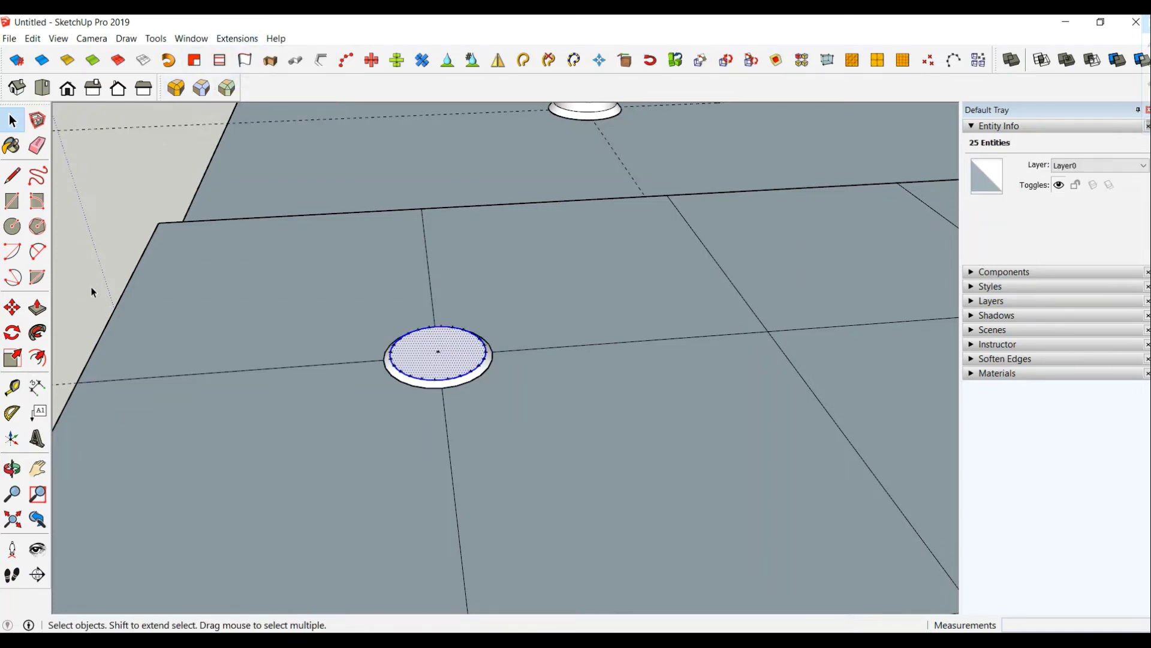
{"action": "left_click", "coordinate": [117, 268]}
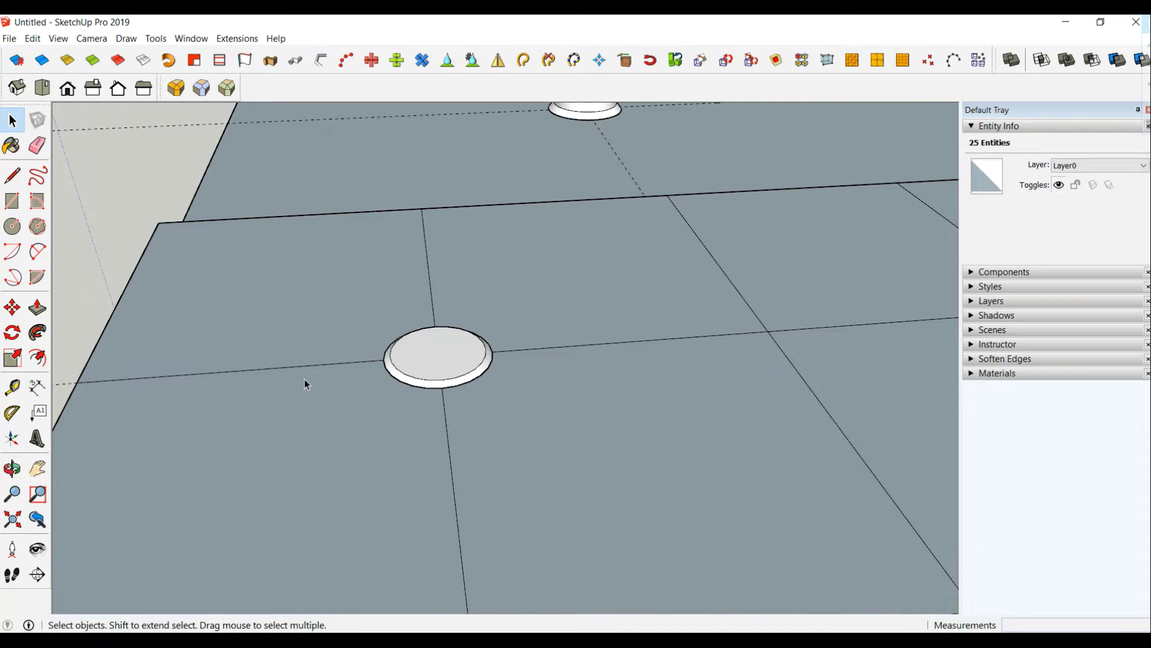
{"action": "left_click", "coordinate": [442, 366]}
{"action": "left_click", "coordinate": [239, 39]}
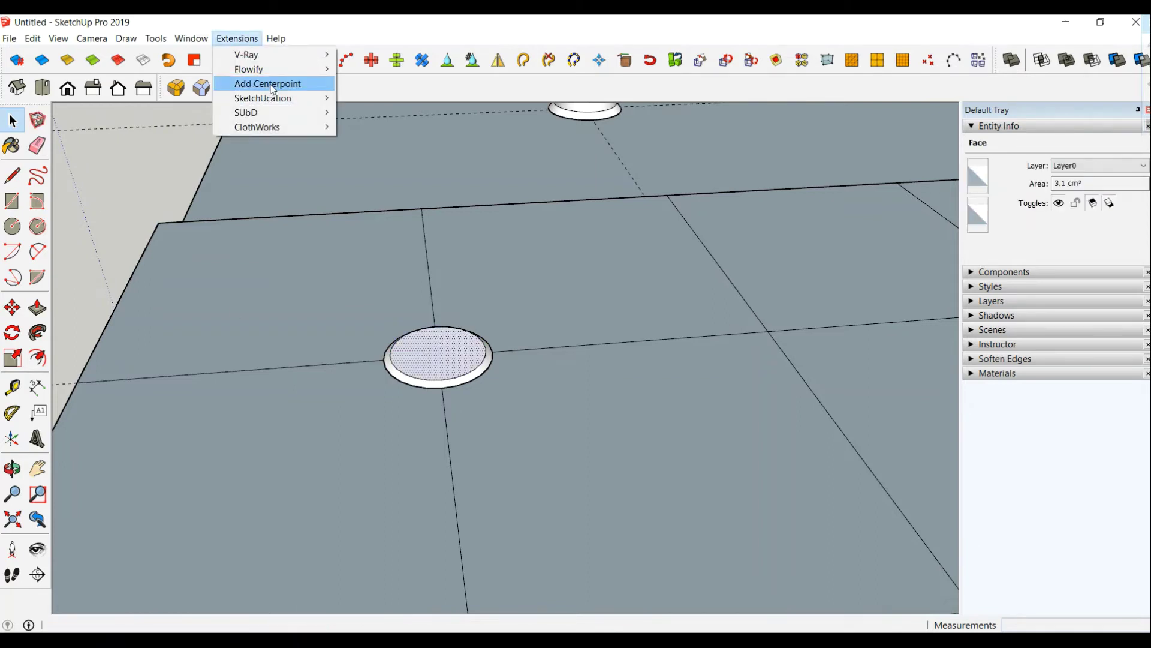
{"action": "left_click", "coordinate": [269, 82]}
{"action": "left_click", "coordinate": [115, 240]}
Draw a 0.5 cm-radius circle at the disc's centre and pull it up 0.5 cm.
{"action": "left_click", "coordinate": [12, 226]}
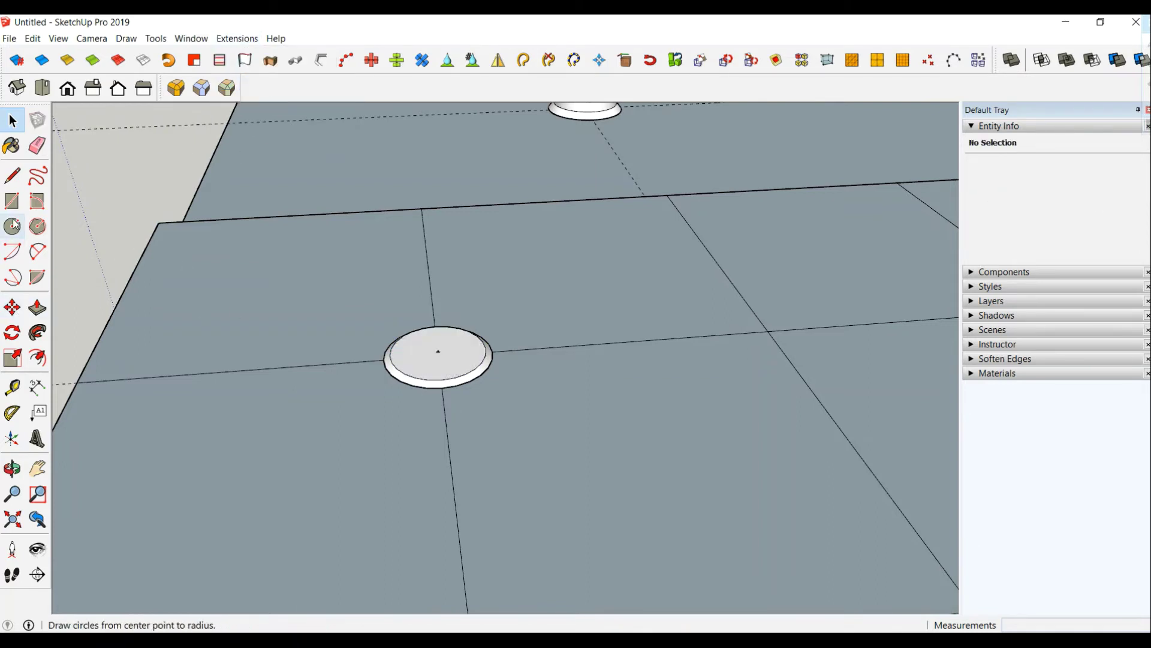
{"action": "left_click", "coordinate": [438, 351]}
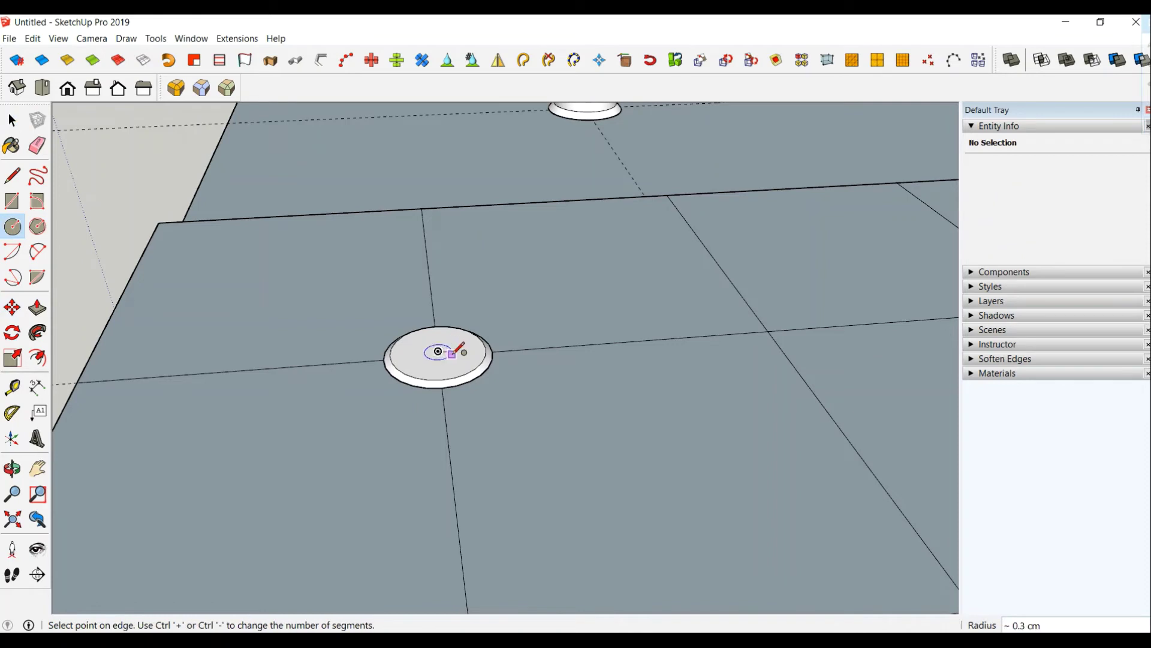
{"action": "left_click", "coordinate": [461, 350]}
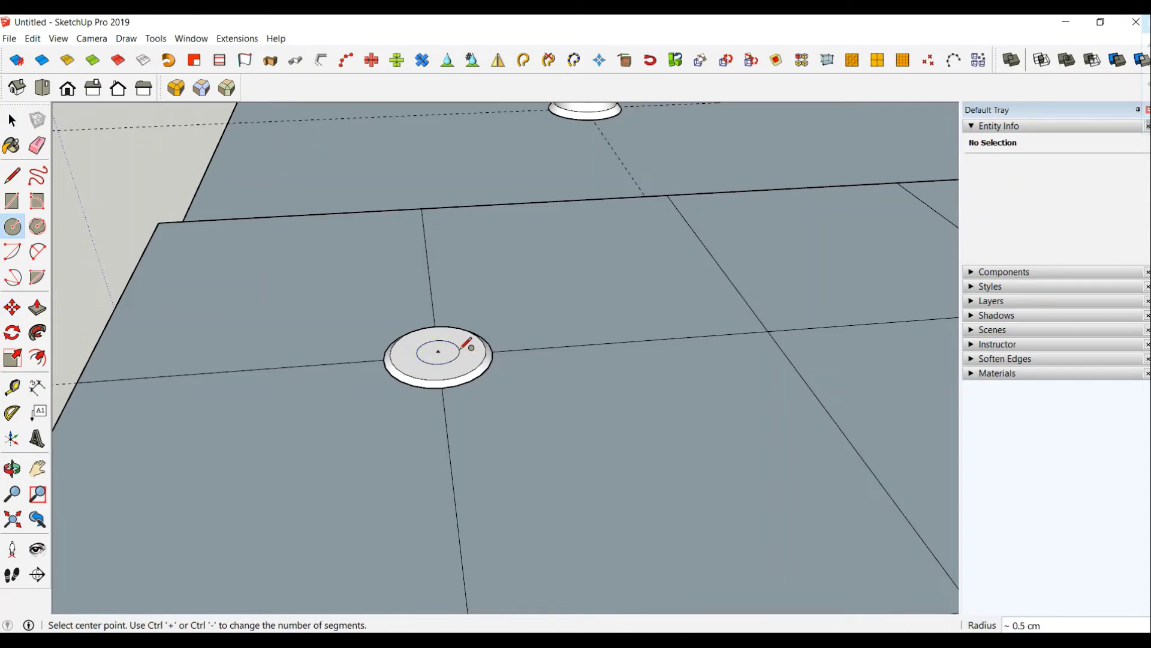
{"action": "left_click", "coordinate": [37, 308]}
{"action": "left_click", "coordinate": [438, 352]}
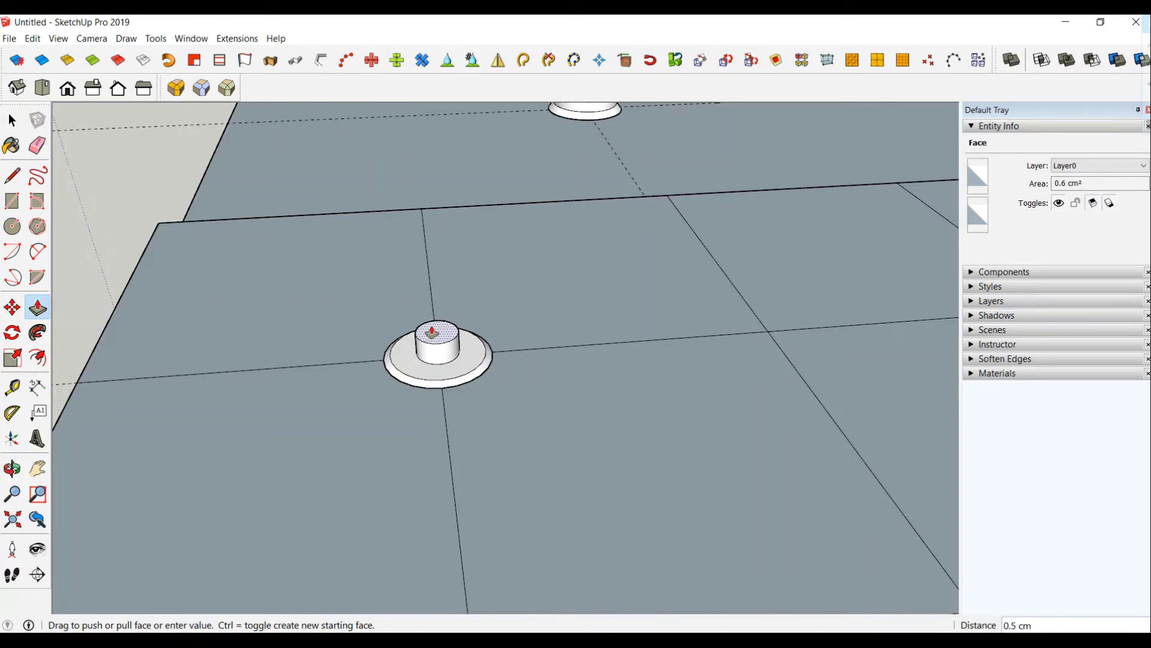
{"action": "left_click", "coordinate": [432, 332]}
{"action": "middle_click_drag", "start_coordinate": [442, 367], "coordinate": [411, 329]}
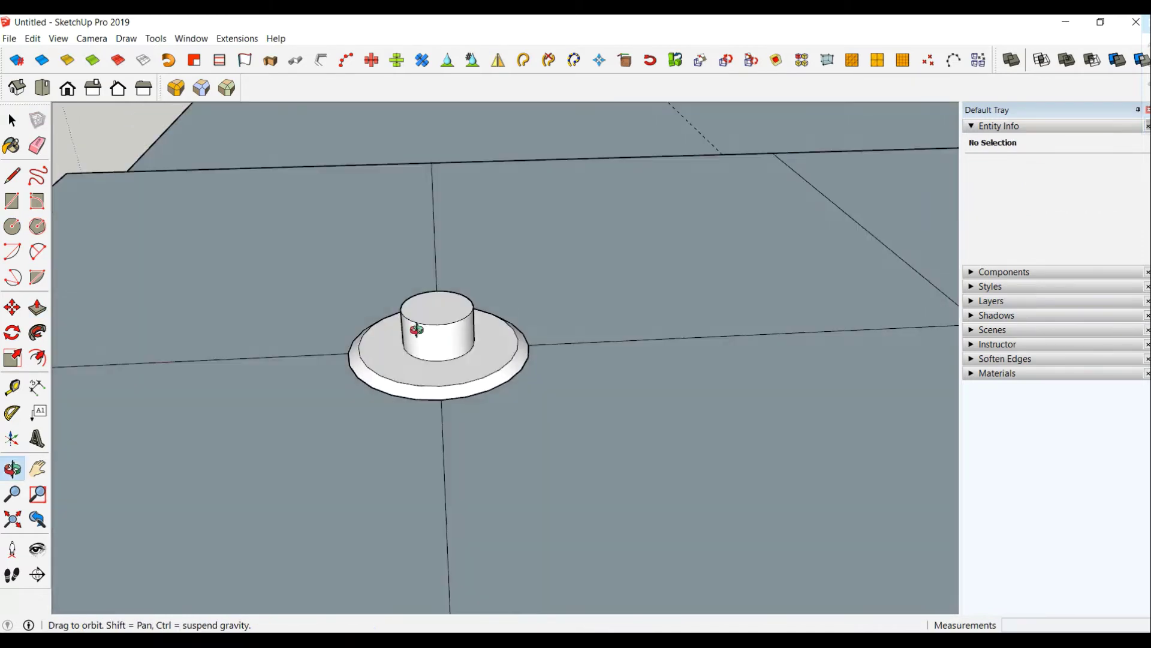
{"action": "left_click", "coordinate": [12, 120]}
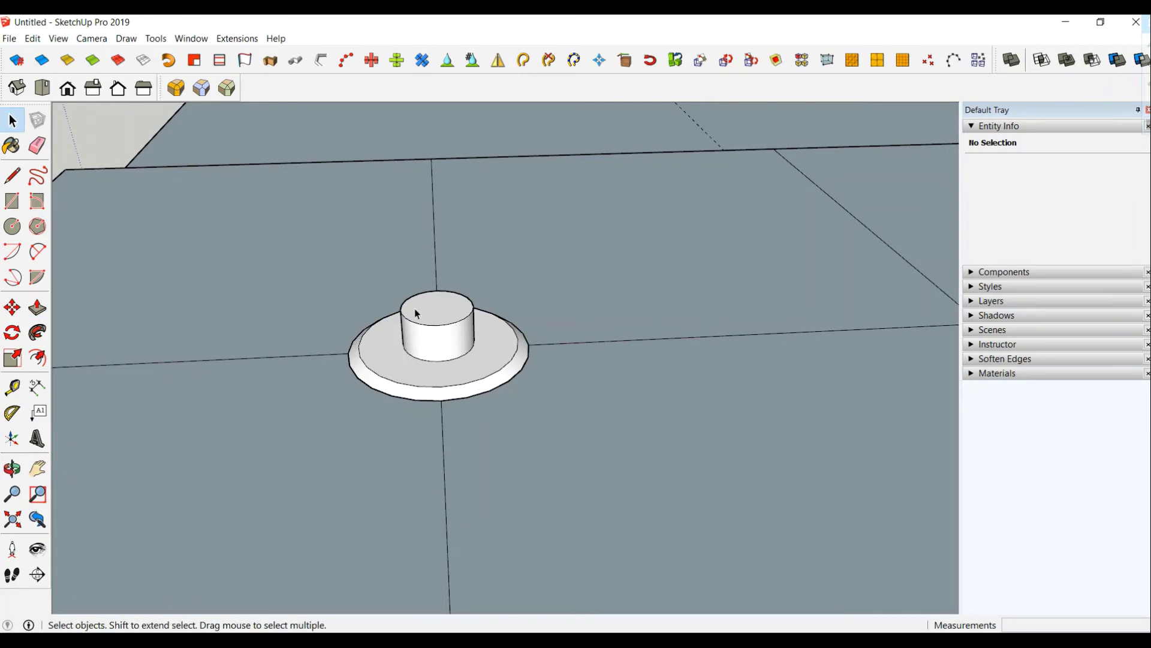
{"action": "triple_click", "coordinate": [429, 318]}
Make the disc and cylinder into a group.
{"action": "right_click", "coordinate": [427, 318]}
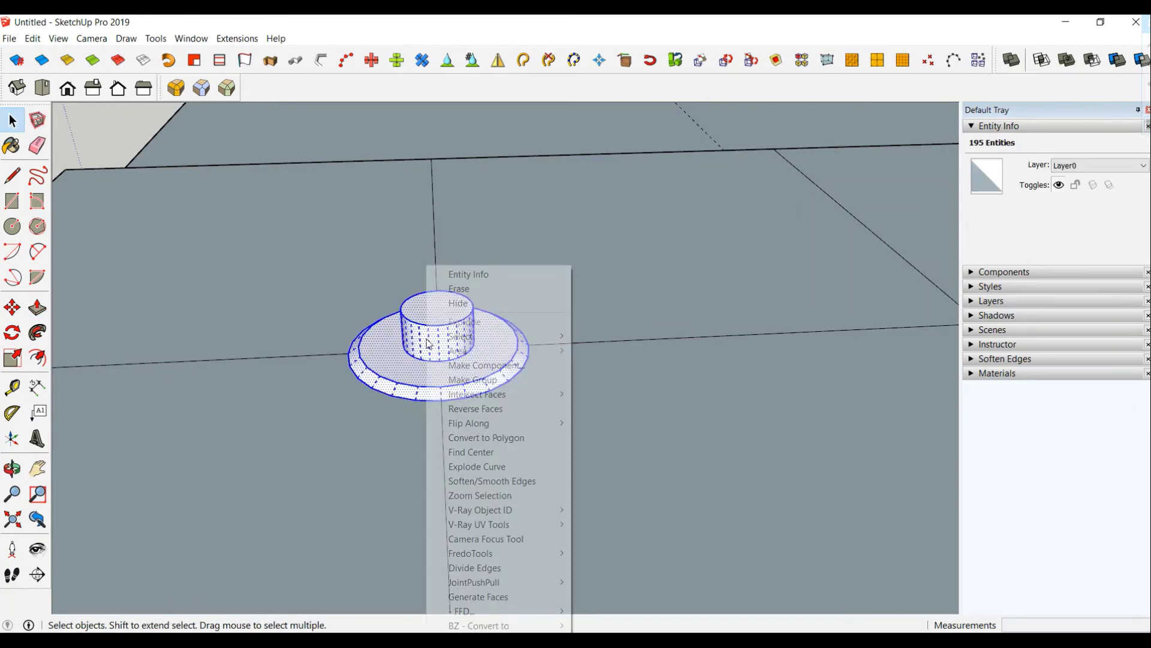
{"action": "left_click", "coordinate": [472, 380]}
{"action": "left_click", "coordinate": [142, 126]}
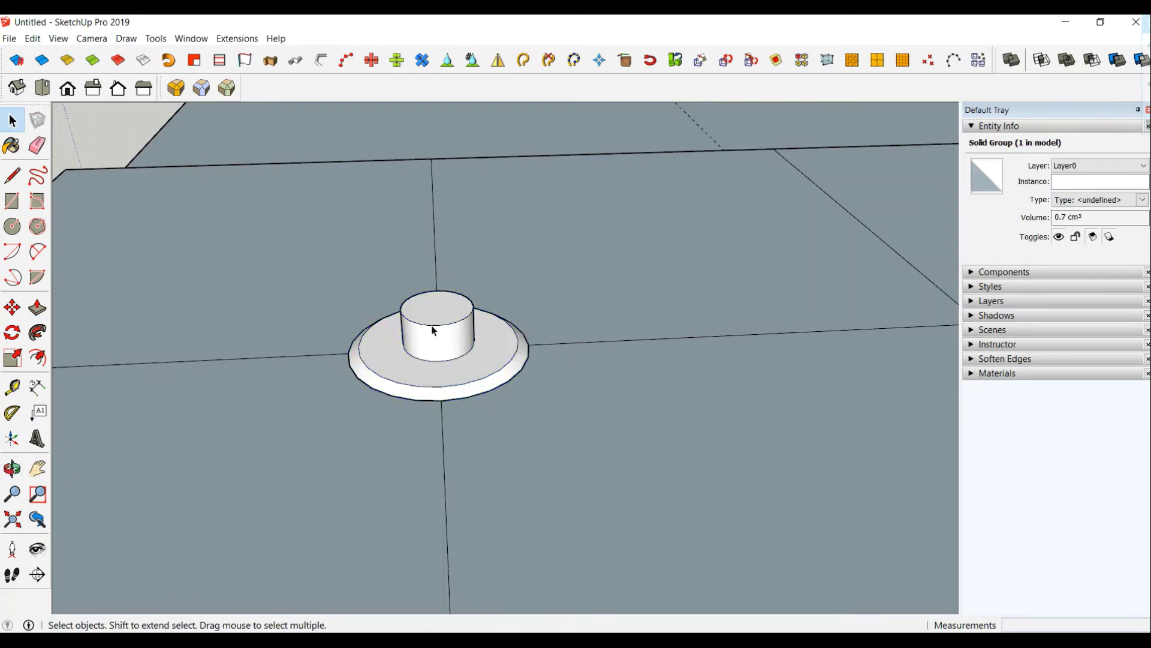
Add a centre point to the cylinder's top face inside the group.
{"action": "double_click", "coordinate": [438, 327]}
{"action": "left_click", "coordinate": [438, 314]}
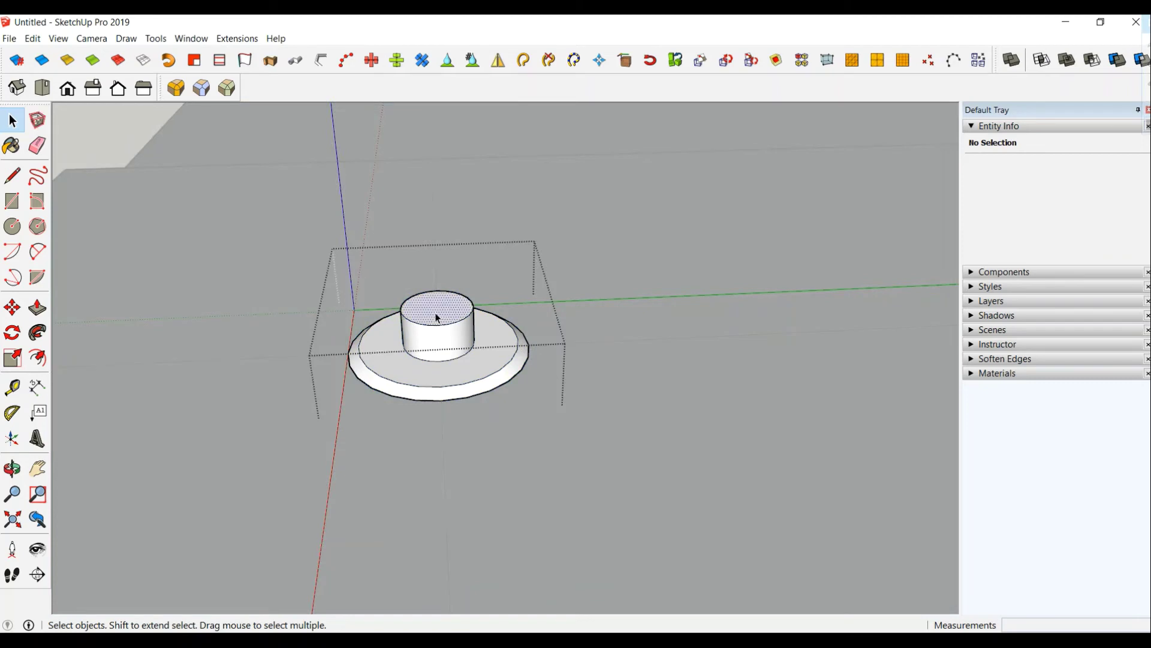
{"action": "left_click", "coordinate": [251, 42]}
{"action": "left_click", "coordinate": [277, 84]}
{"action": "left_click", "coordinate": [125, 130]}
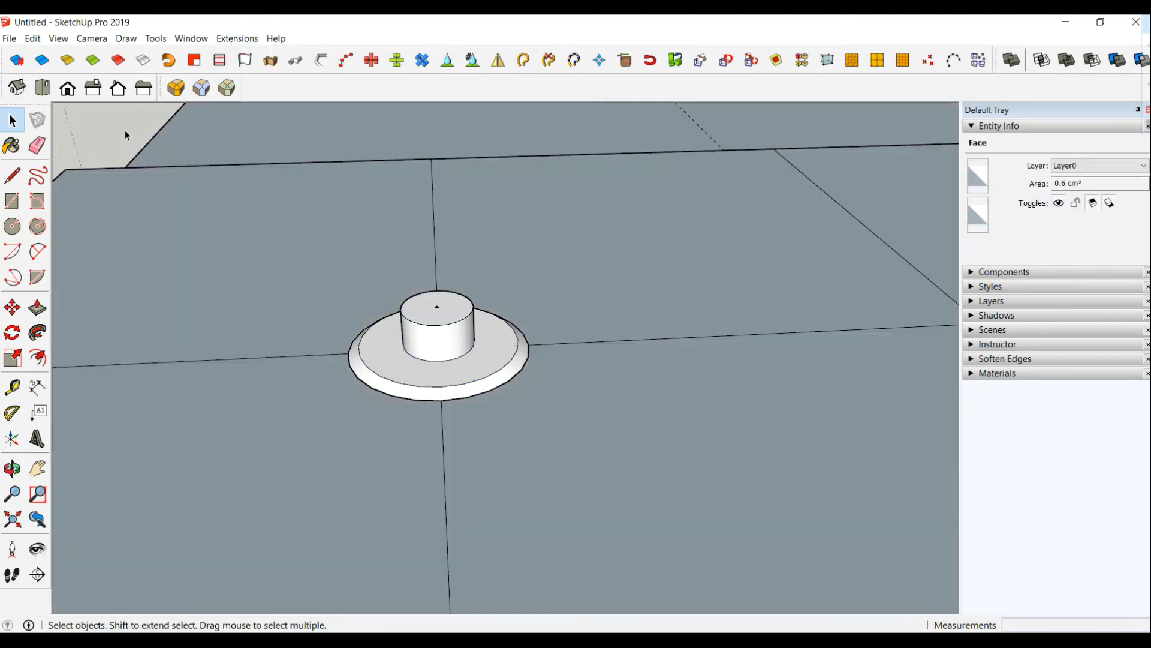
Draw a 1.5 cm-radius circle centred on the cylinder top.
{"action": "left_click", "coordinate": [12, 226]}
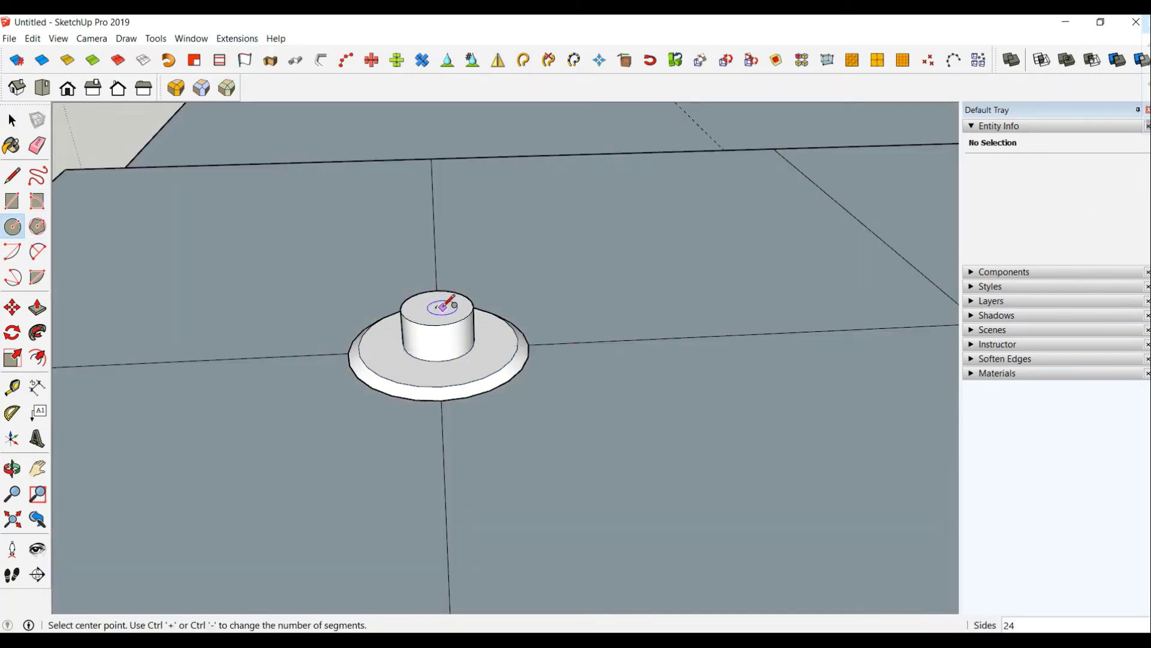
{"action": "left_click", "coordinate": [437, 307]}
{"action": "type", "text": "1.5"}
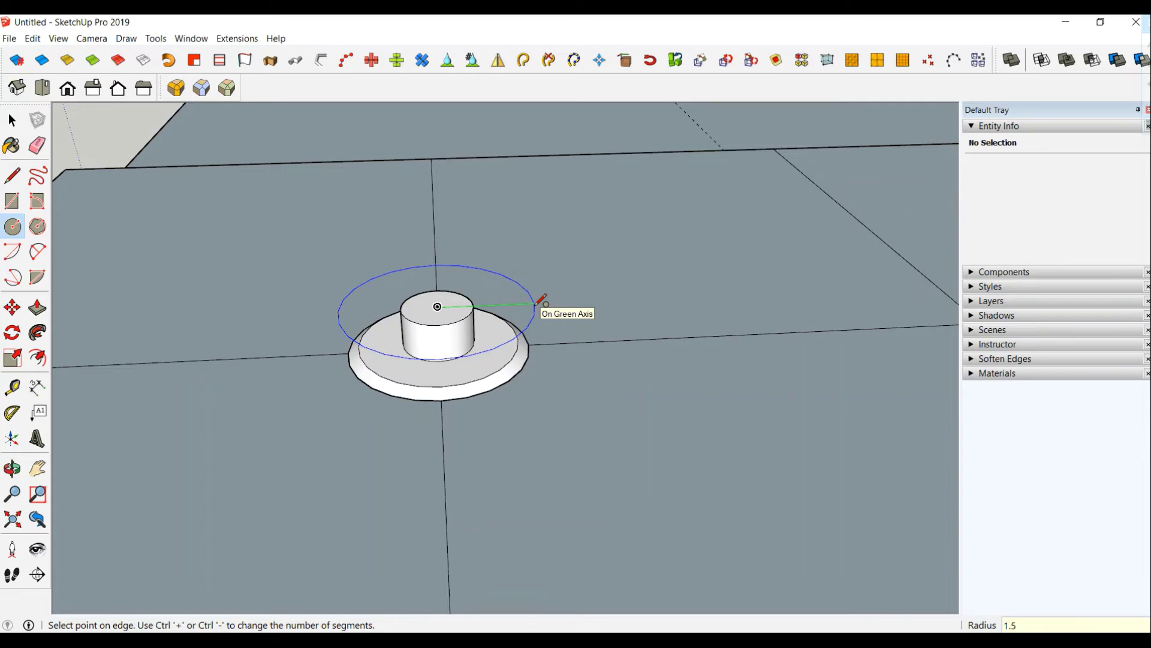
{"action": "key", "text": "Return"}
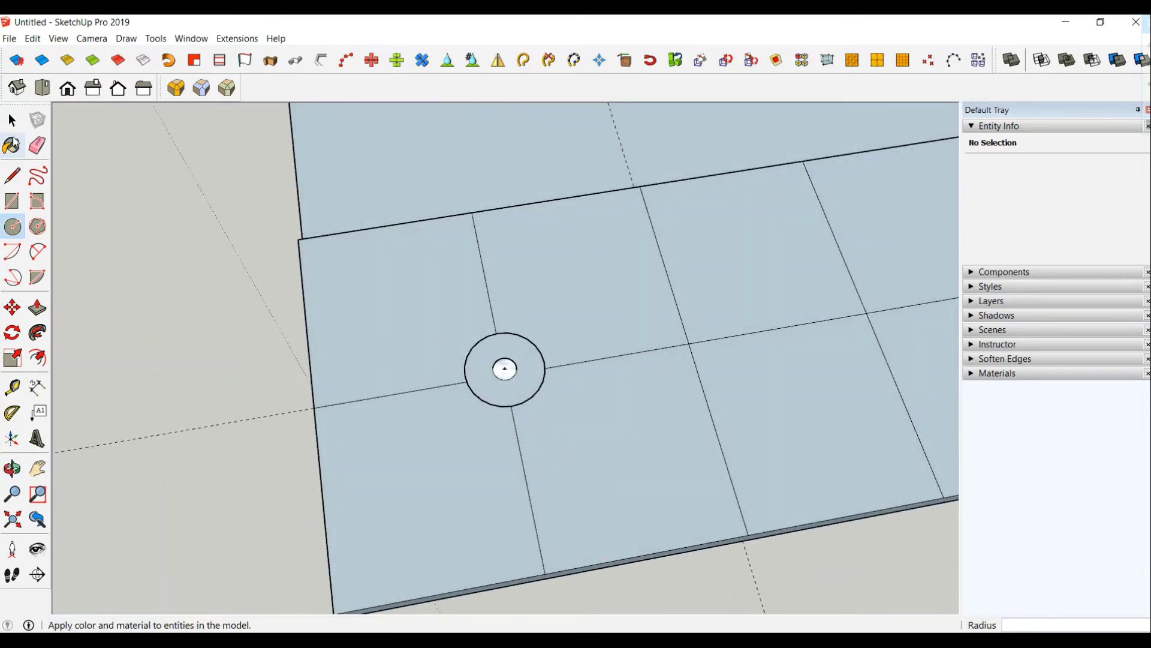
Enlarge the 50-segment circle to roughly 1.7 cm radius.
{"action": "key", "text": "space"}
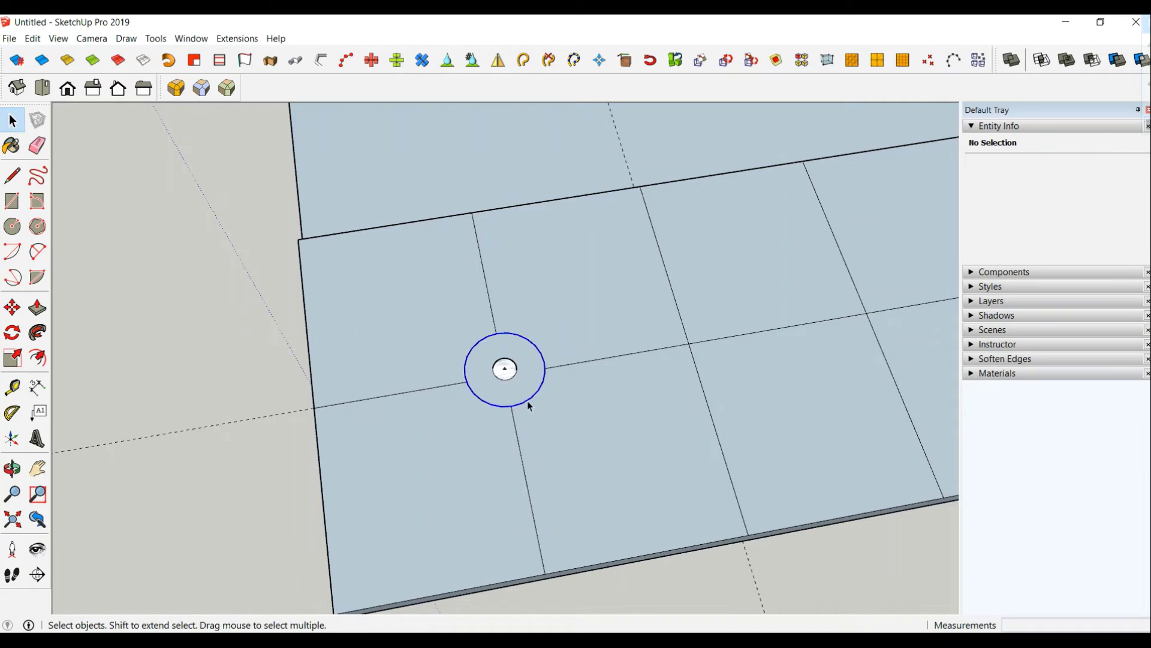
{"action": "left_click", "coordinate": [1088, 200]}
{"action": "type", "text": "50"}
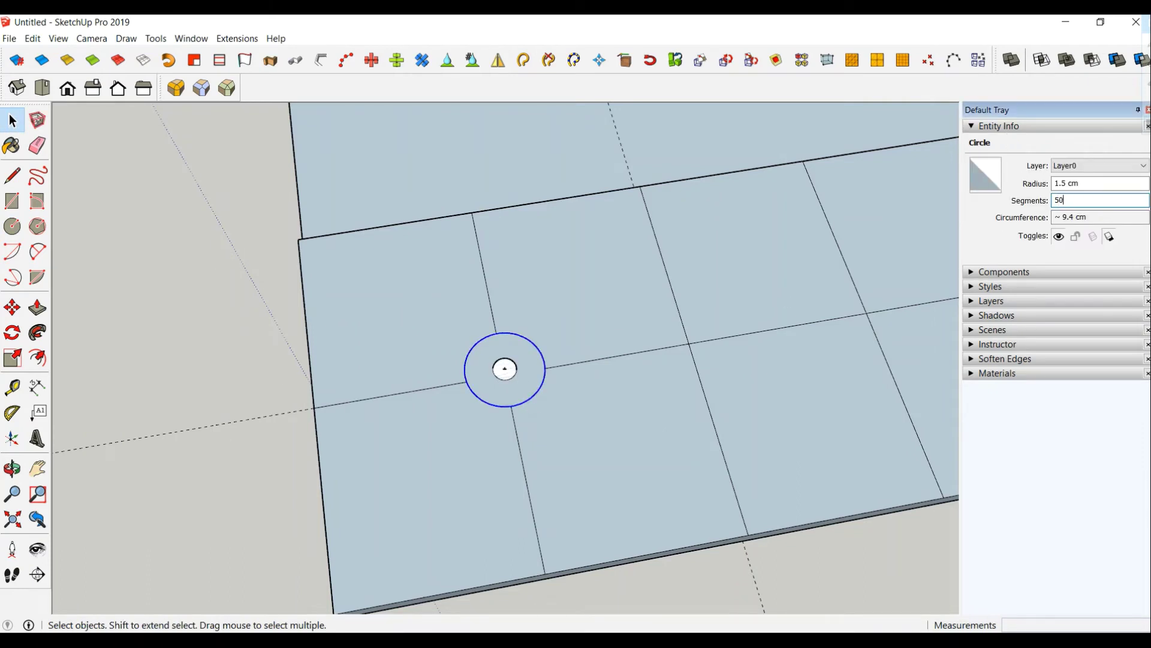
{"action": "scroll", "coordinate": [502, 393], "scroll_direction": "up", "scroll_amount": 3}
{"action": "middle_click_drag", "start_coordinate": [558, 429], "coordinate": [522, 323]}
{"action": "left_click", "coordinate": [20, 360]}
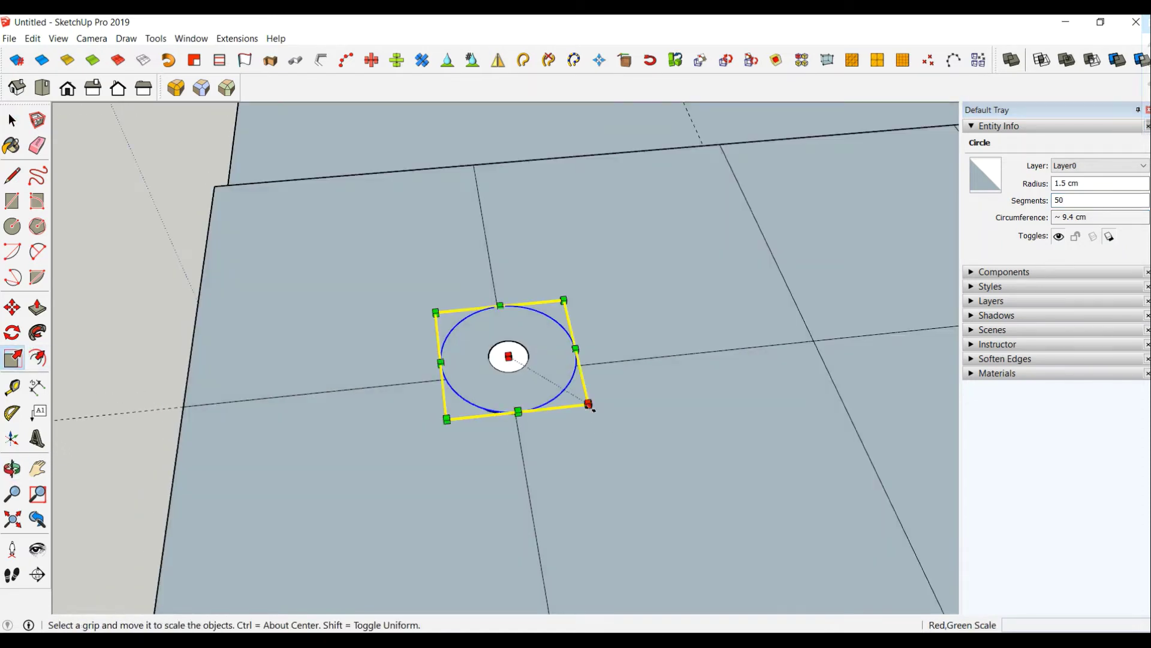
{"action": "left_click_drag", "start_coordinate": [589, 406], "coordinate": [599, 409]}
{"action": "mouse_move", "coordinate": [515, 360]}
{"action": "middle_mouse_down"}
{"action": "mouse_move", "coordinate": [506, 155]}
{"action": "mouse_move", "coordinate": [540, 412]}
{"action": "middle_mouse_up"}
{"action": "scroll", "coordinate": [540, 411], "scroll_direction": "up", "scroll_amount": 2}
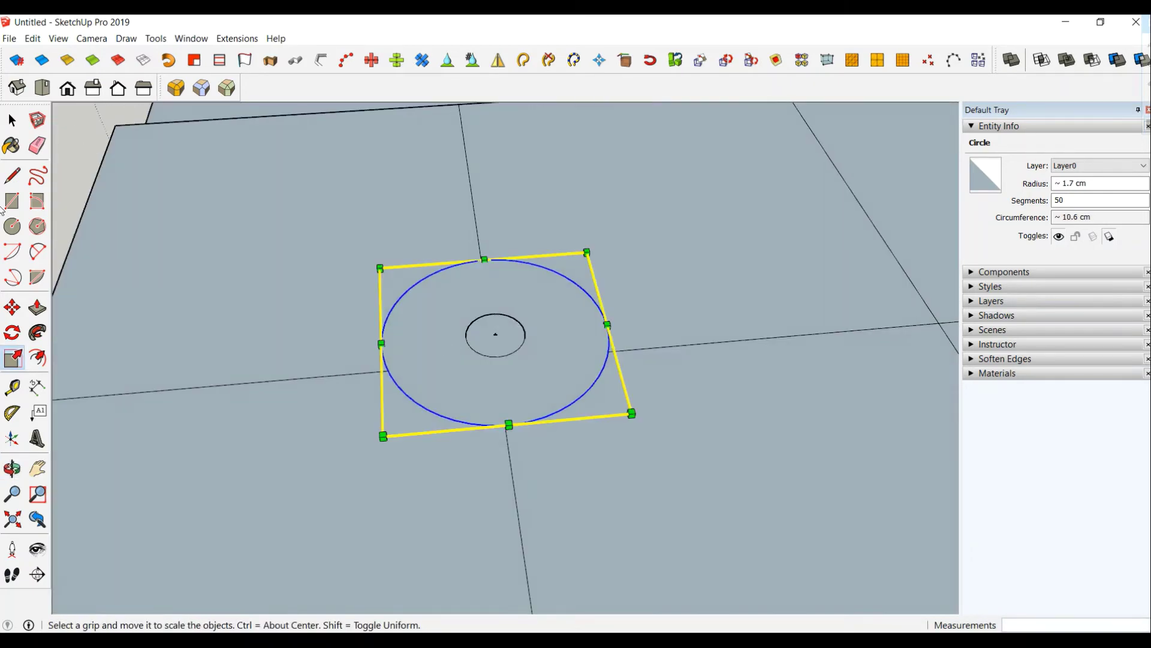
Raise the enlarged circle 0.3 cm into a flat burner cap.
{"action": "left_click", "coordinate": [37, 308]}
{"action": "left_click", "coordinate": [484, 380]}
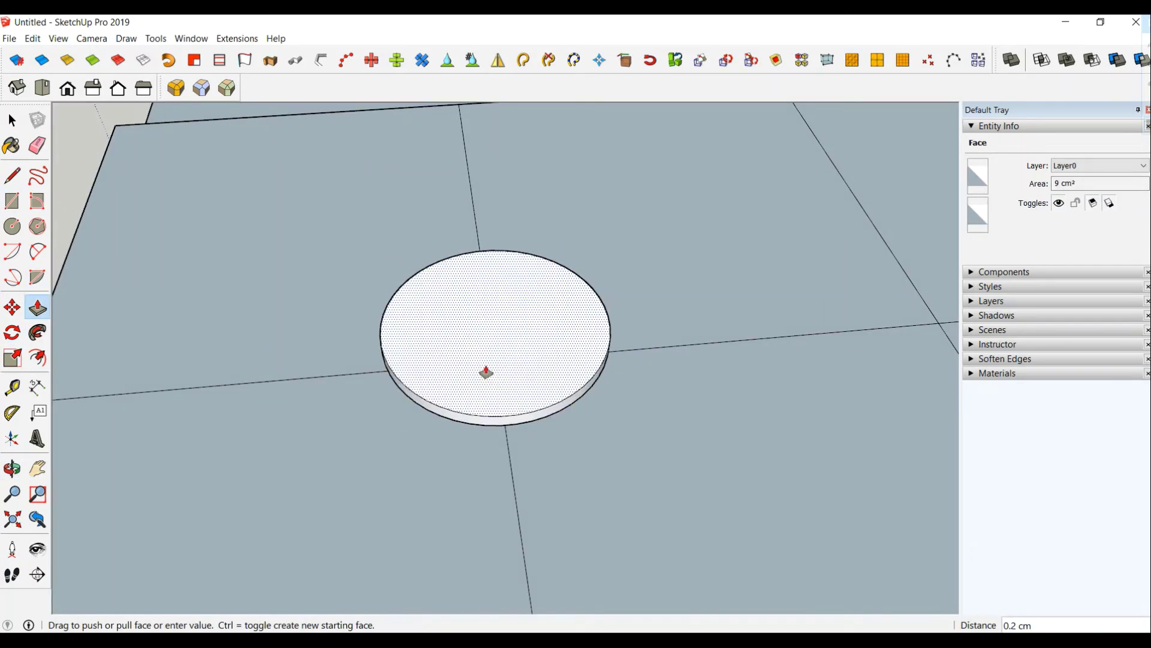
{"action": "left_click", "coordinate": [488, 365]}
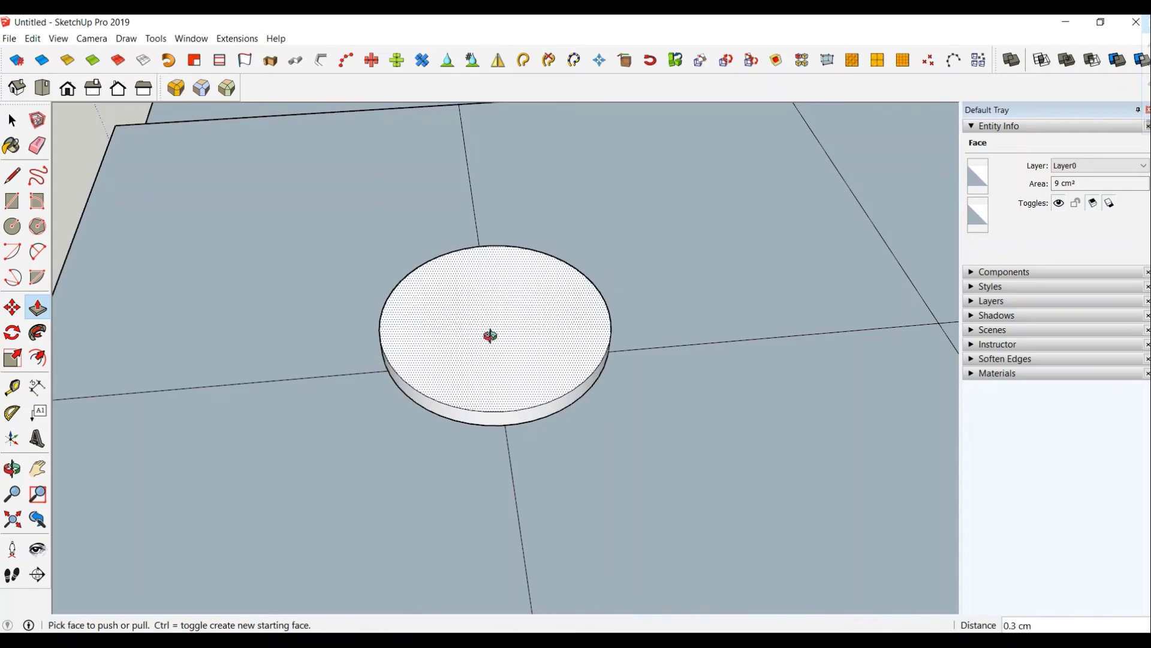
{"action": "mouse_move", "coordinate": [490, 335]}
{"action": "middle_mouse_down"}
{"action": "mouse_move", "coordinate": [458, 150]}
{"action": "mouse_move", "coordinate": [470, 303]}
{"action": "middle_mouse_up"}
{"action": "key", "text": "space"}
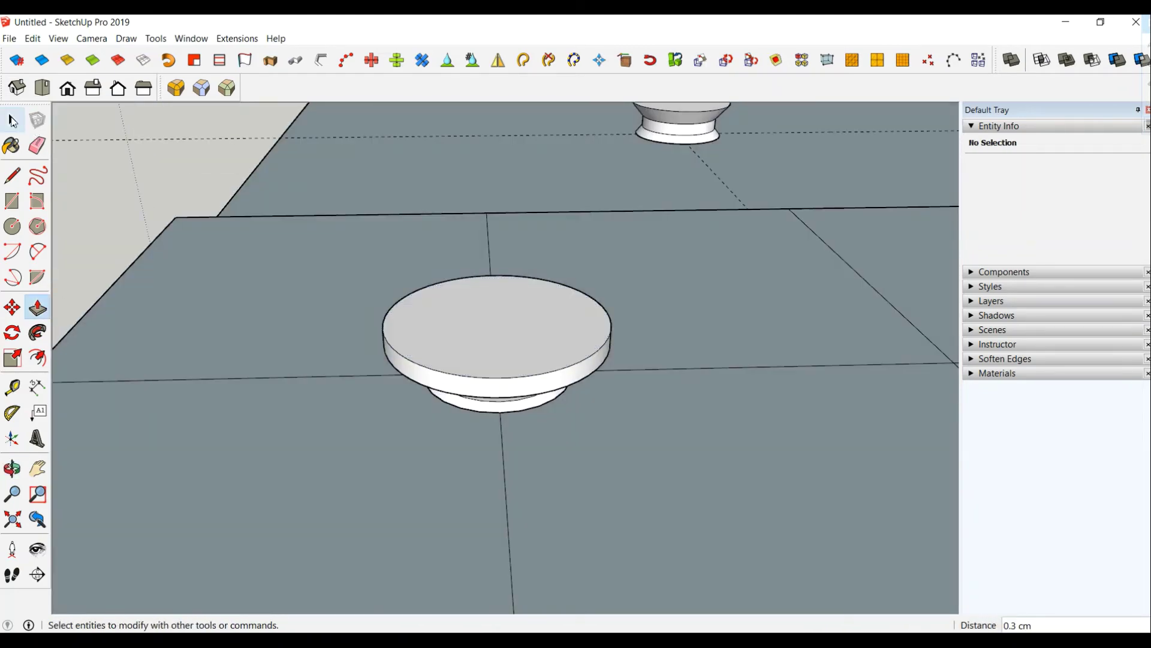
Inset the burner's top face by scaling it to 0.77 about its centre.
{"action": "double_click", "coordinate": [456, 322]}
{"action": "key", "text": "s"}
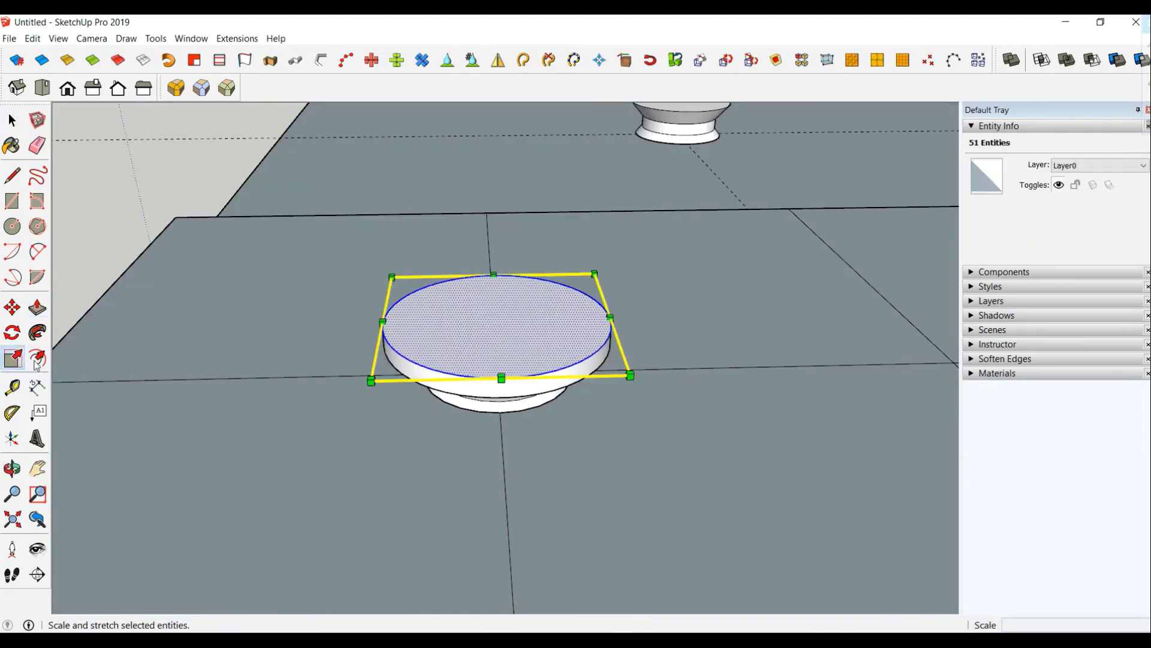
{"action": "left_click_drag", "start_coordinate": [631, 376], "coordinate": [596, 375], "text": "ctrl"}
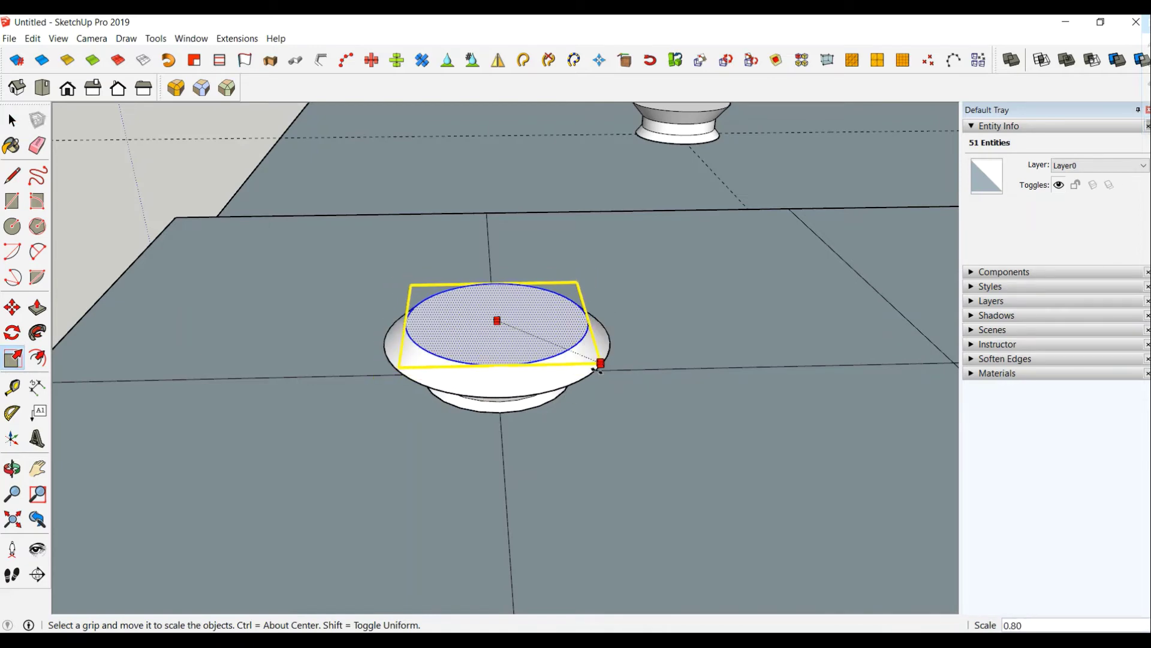
{"action": "mouse_move", "coordinate": [597, 374]}
{"action": "middle_mouse_down"}
{"action": "mouse_move", "coordinate": [524, 244]}
{"action": "mouse_move", "coordinate": [585, 416]}
{"action": "mouse_move", "coordinate": [547, 291]}
{"action": "mouse_move", "coordinate": [358, 281]}
{"action": "middle_mouse_up"}
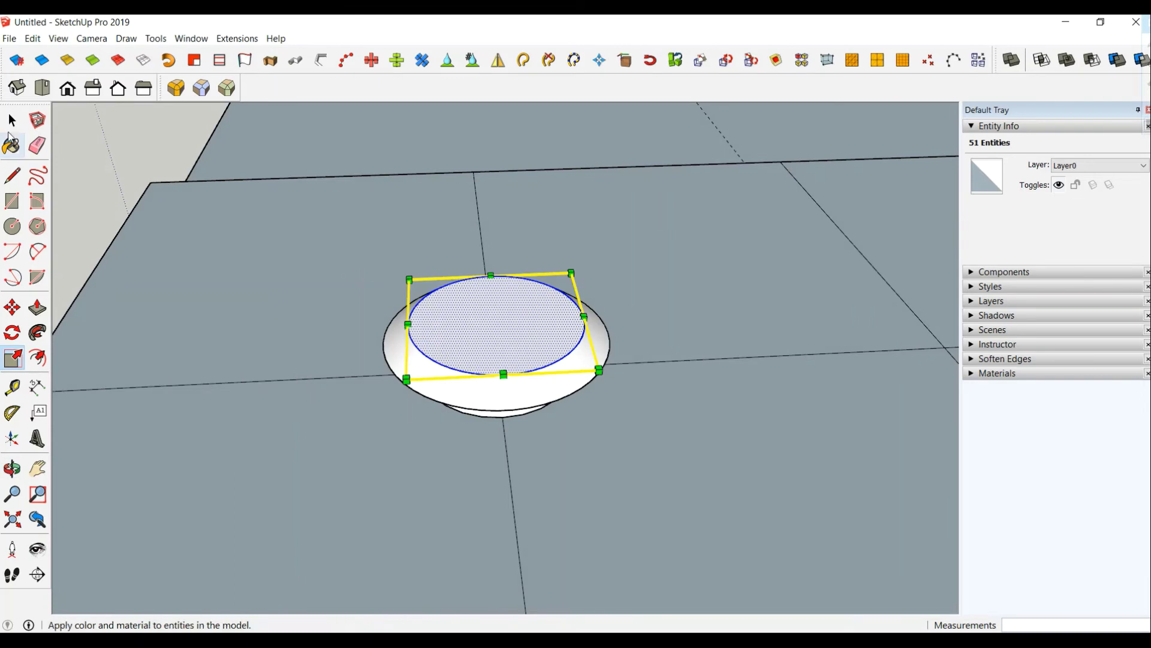
{"action": "left_click", "coordinate": [12, 120]}
{"action": "left_click", "coordinate": [110, 167]}
{"action": "mouse_move", "coordinate": [110, 167]}
{"action": "middle_mouse_down"}
{"action": "mouse_move", "coordinate": [244, 265]}
{"action": "mouse_move", "coordinate": [426, 321]}
{"action": "mouse_move", "coordinate": [270, 322]}
{"action": "middle_mouse_up"}
Mark a centre point on the inner circle with Add Centerpoint.
{"action": "double_click", "coordinate": [449, 365]}
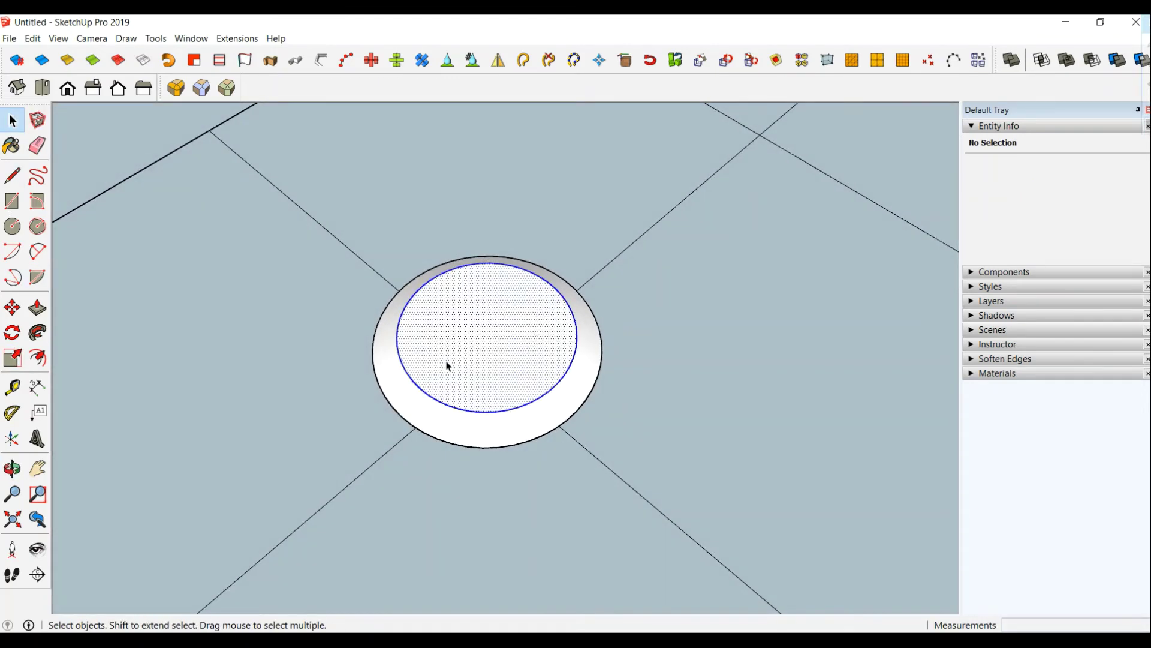
{"action": "left_click", "coordinate": [237, 38]}
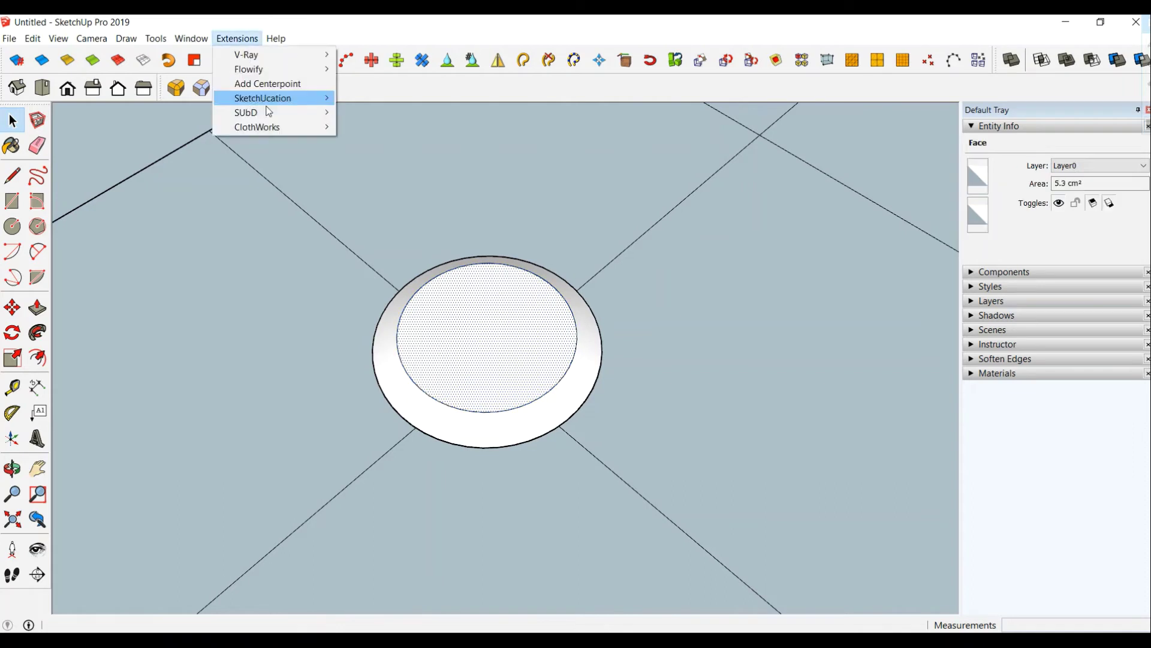
{"action": "left_click", "coordinate": [269, 83]}
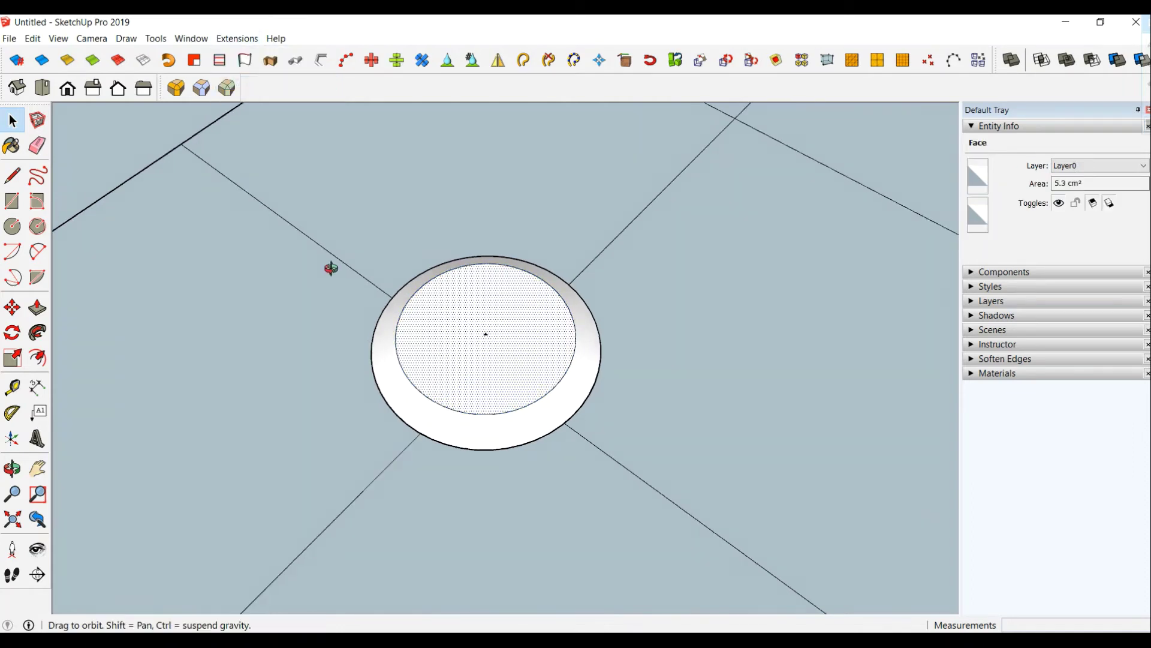
{"action": "middle_click_drag", "start_coordinate": [329, 265], "coordinate": [372, 282]}
Draw a line across the inner circle through its centre point.
{"action": "left_click", "coordinate": [12, 175]}
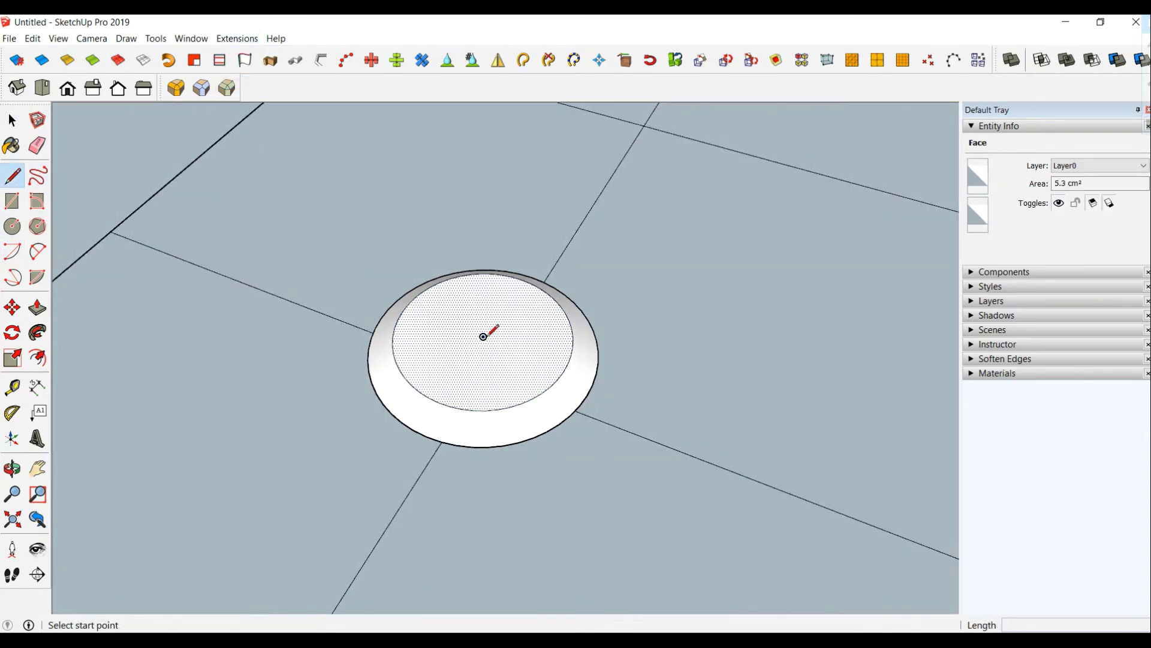
{"action": "left_click", "coordinate": [484, 336]}
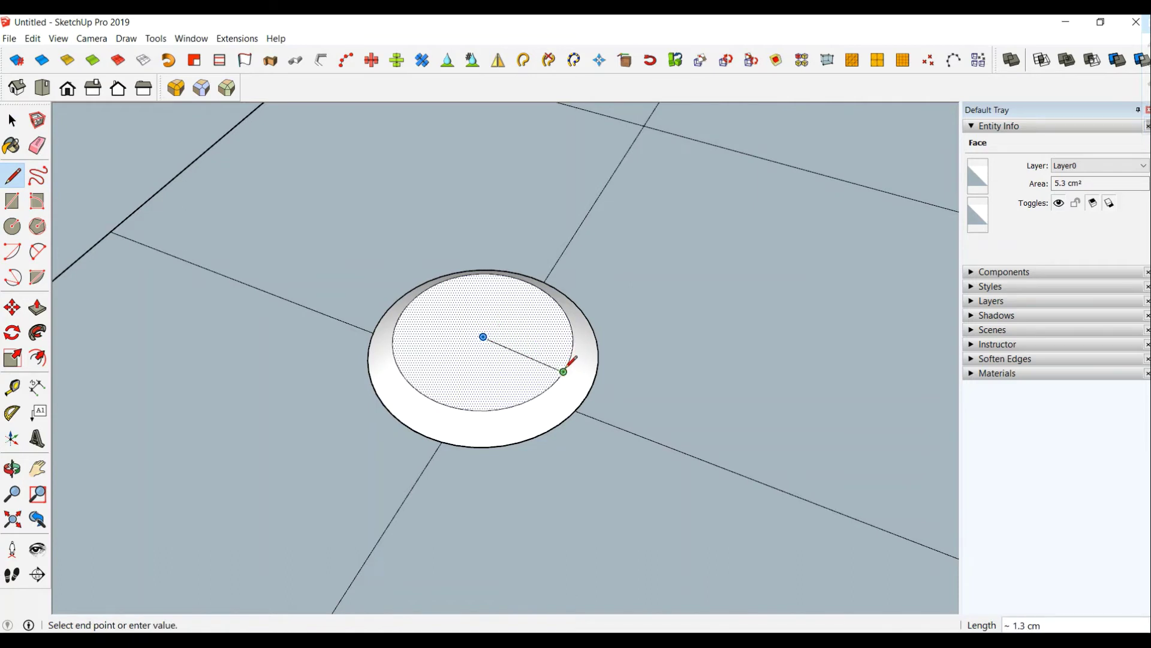
{"action": "middle_click_drag", "start_coordinate": [518, 367], "coordinate": [269, 329]}
{"action": "scroll", "coordinate": [503, 347], "scroll_direction": "up", "scroll_amount": 2}
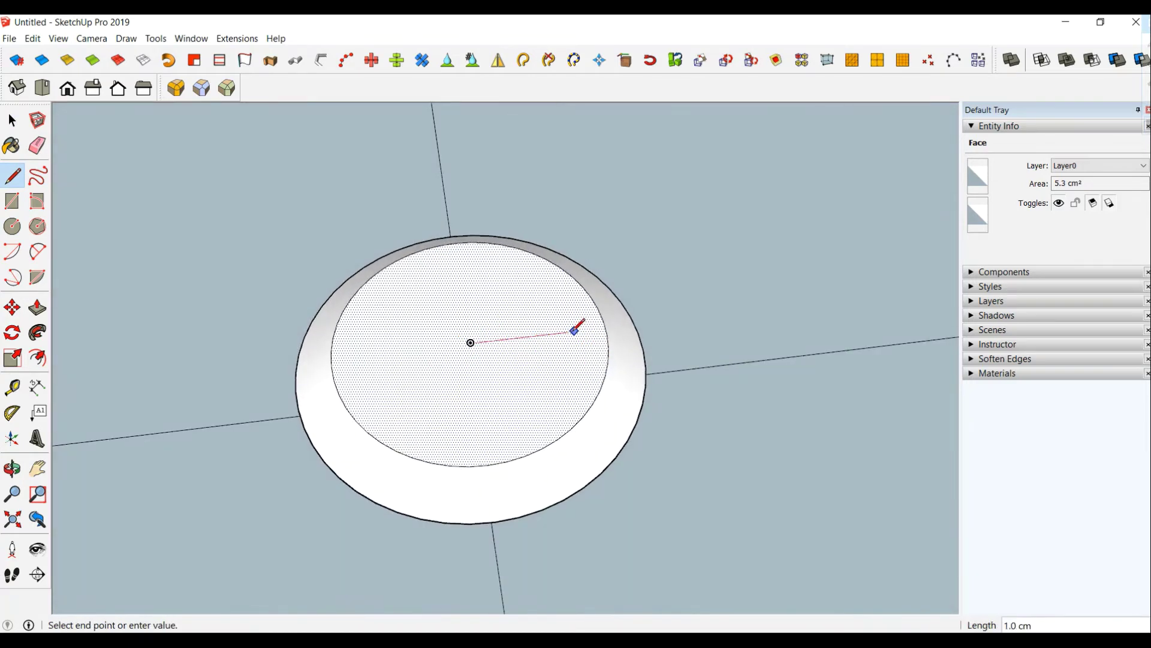
{"action": "scroll", "coordinate": [606, 325], "scroll_direction": "up", "scroll_amount": 1}
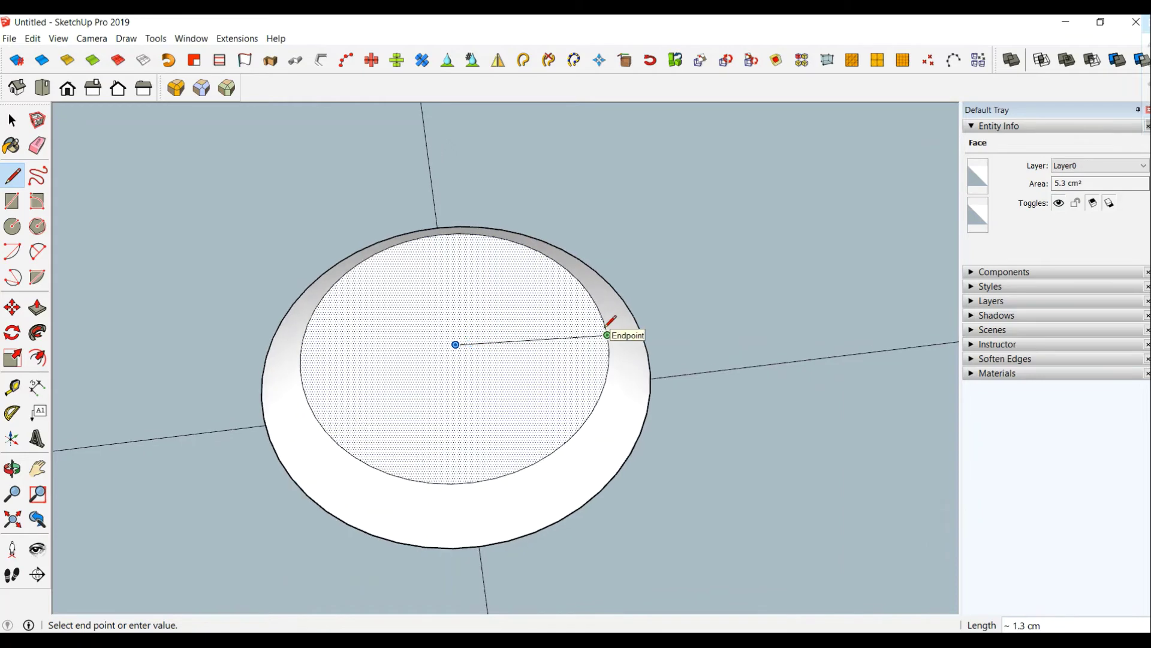
{"action": "scroll", "coordinate": [612, 332], "scroll_direction": "up", "scroll_amount": 1}
{"action": "scroll", "coordinate": [607, 327], "scroll_direction": "up", "scroll_amount": 1}
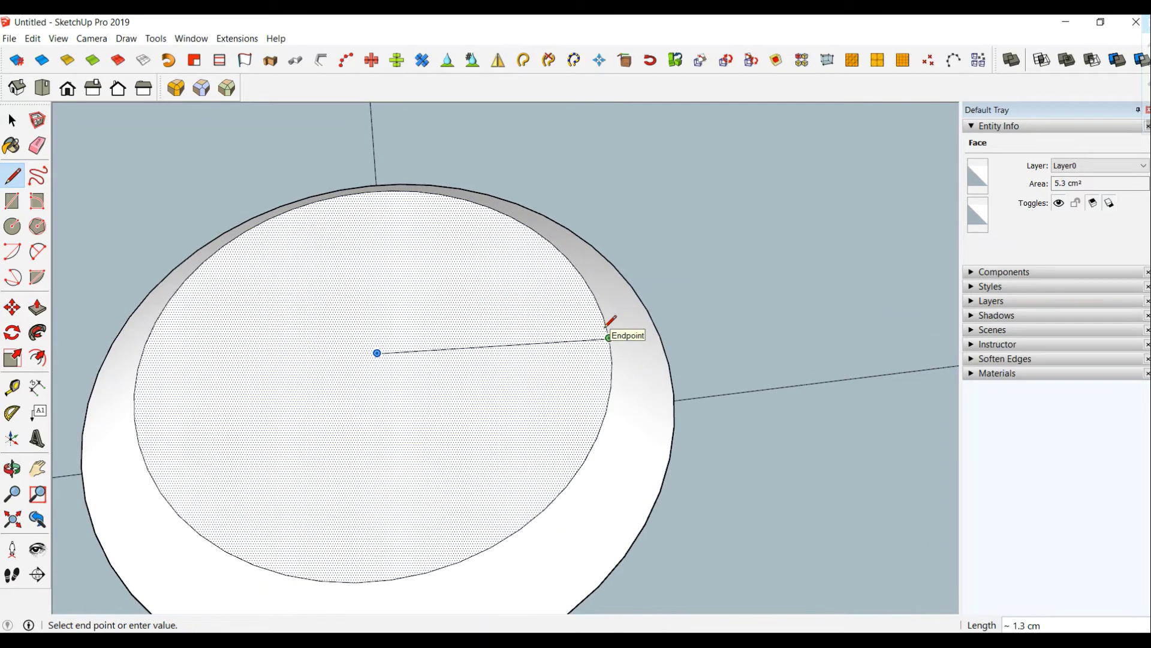
{"action": "left_click", "coordinate": [376, 352]}
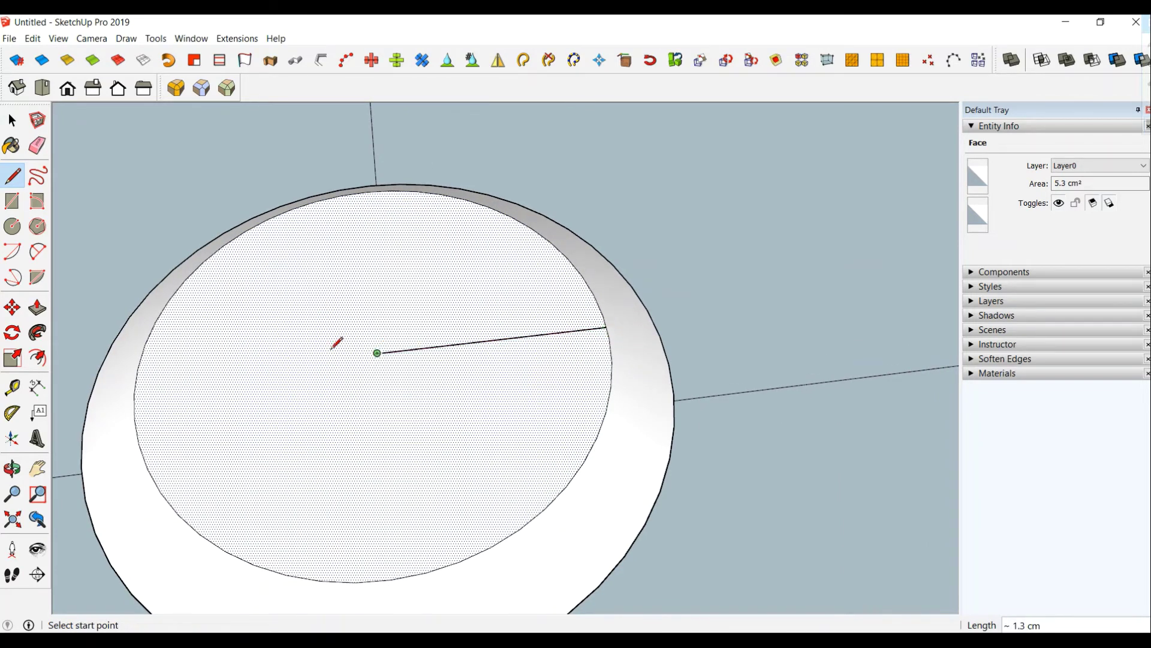
{"action": "left_click", "coordinate": [377, 352]}
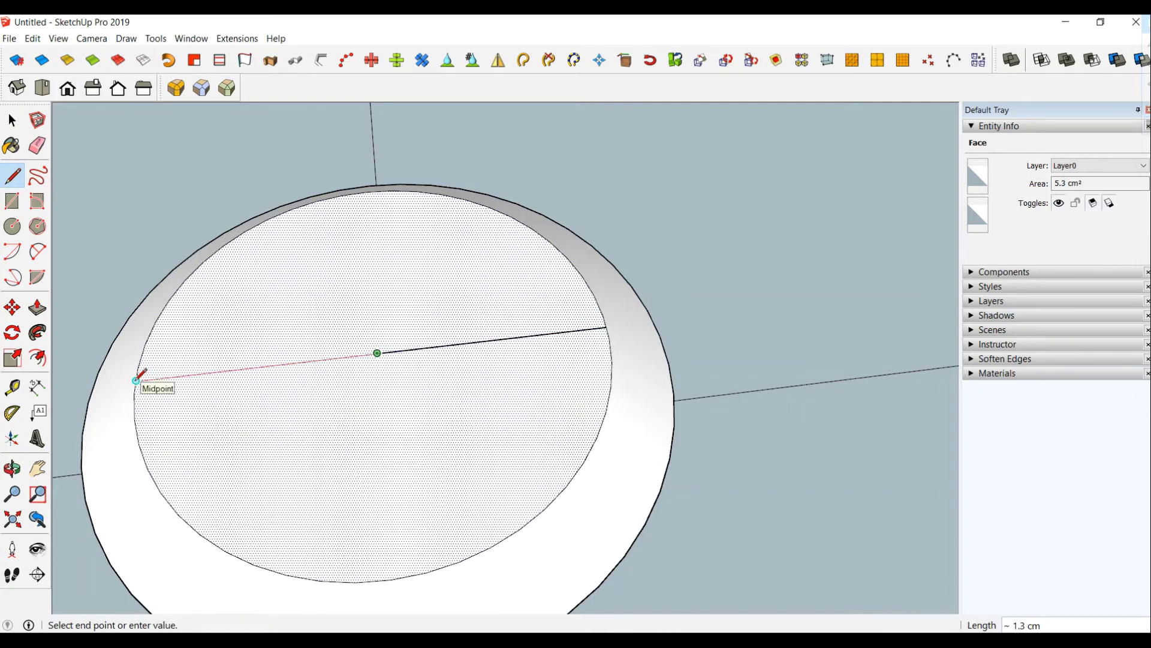
{"action": "left_click", "coordinate": [136, 380]}
Copy the dividing line to just below the original.
{"action": "left_click", "coordinate": [12, 120]}
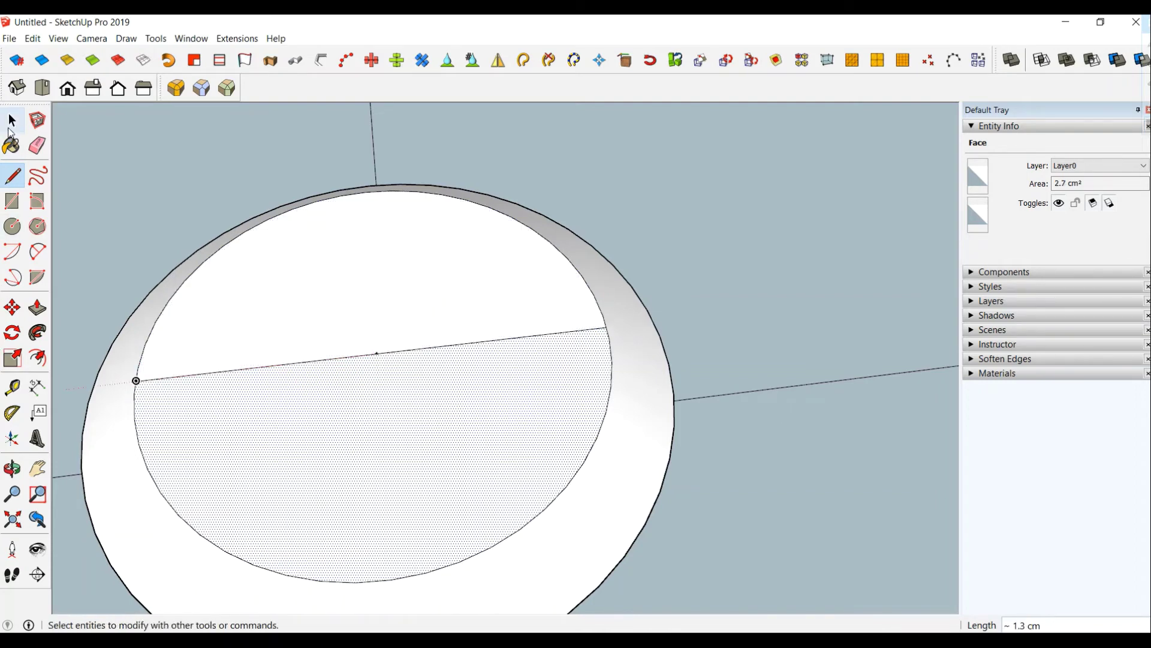
{"action": "left_click", "coordinate": [347, 360]}
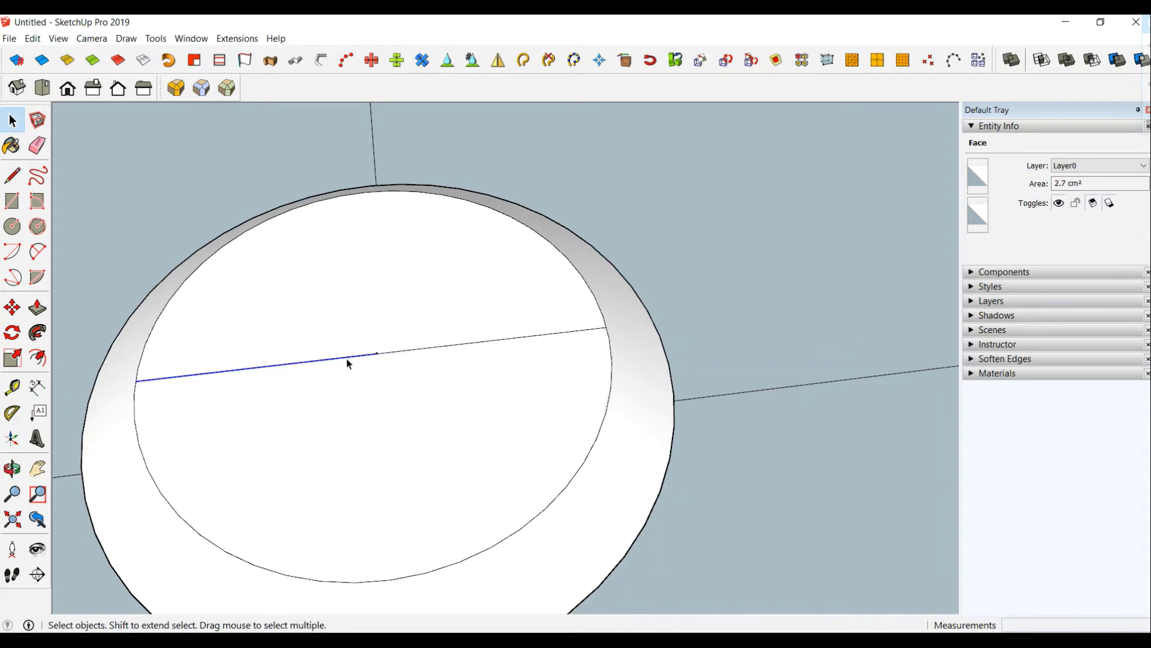
{"action": "left_click", "coordinate": [418, 353], "text": "shift"}
{"action": "left_click", "coordinate": [12, 307]}
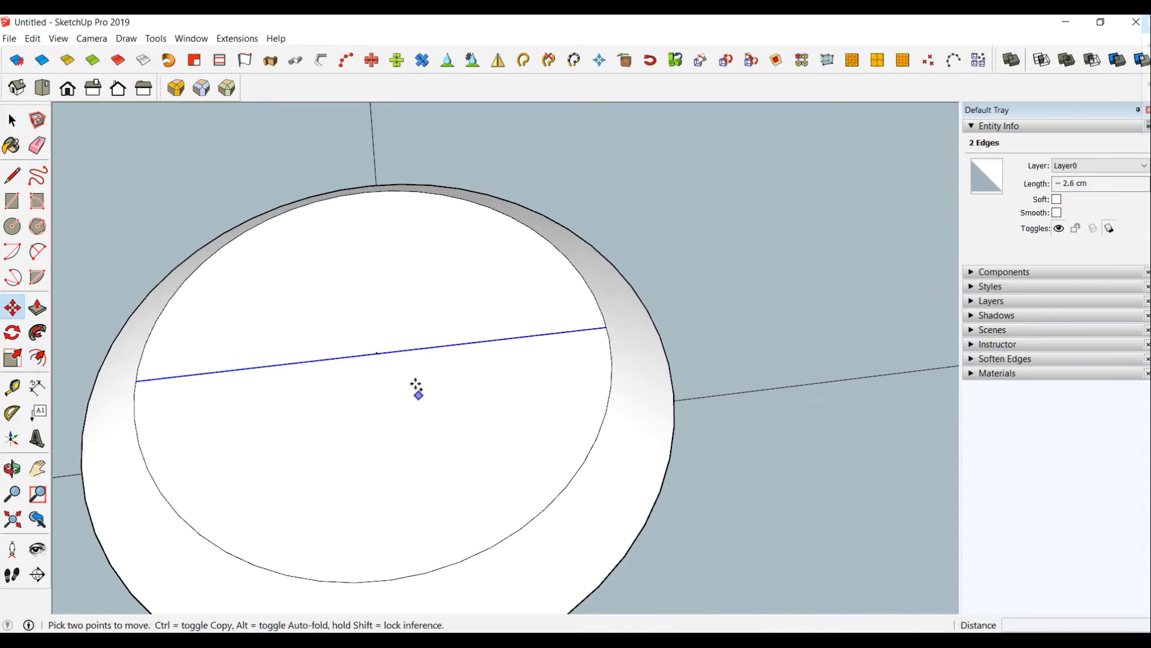
{"action": "key", "text": "ctrl"}
{"action": "left_click", "coordinate": [377, 354]}
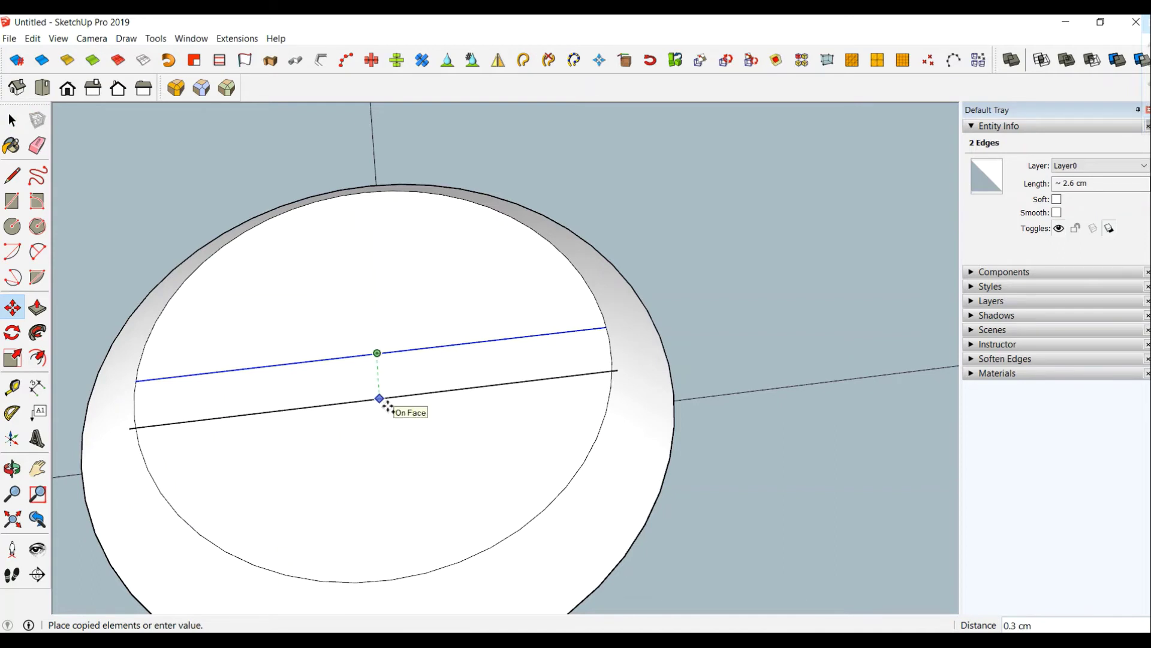
{"action": "left_click", "coordinate": [388, 407]}
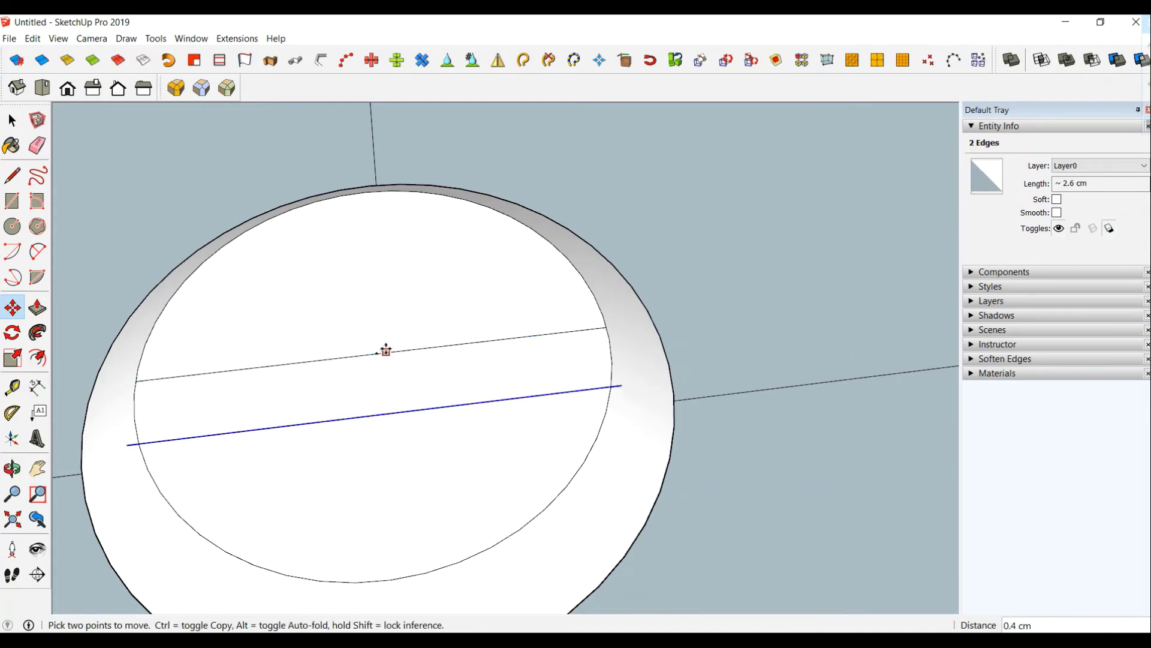
{"action": "scroll", "coordinate": [348, 360], "scroll_direction": "down", "scroll_amount": 3}
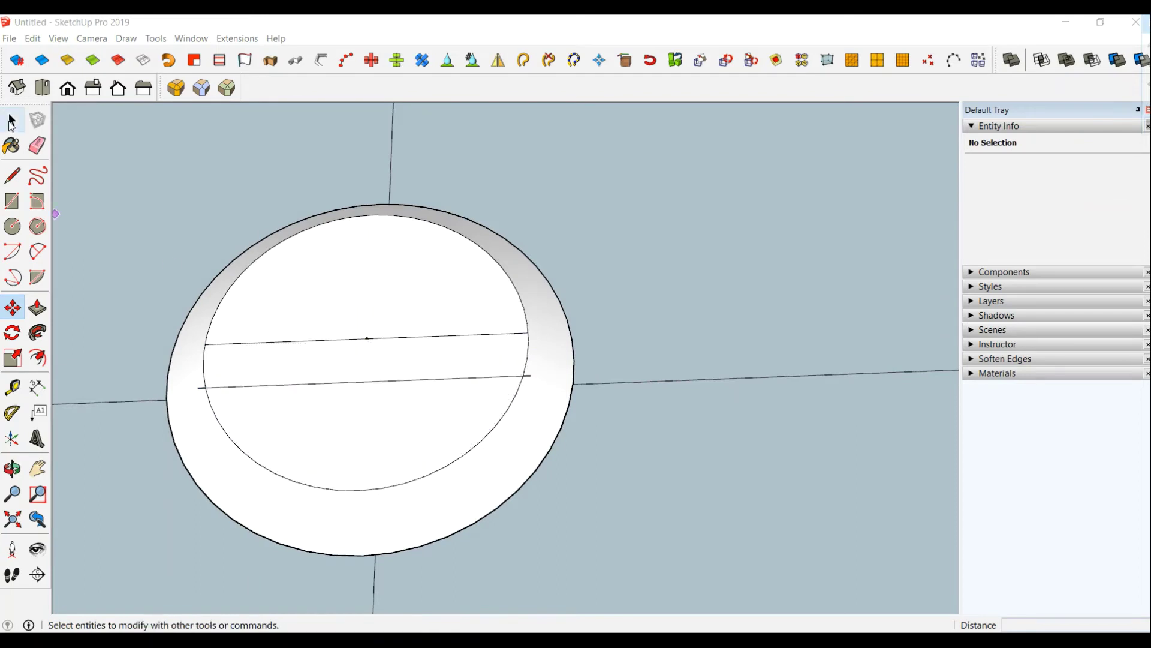
Copy the upper line above it, giving three parallel lines across the circle.
{"action": "left_click", "coordinate": [12, 120]}
{"action": "left_click", "coordinate": [350, 345]}
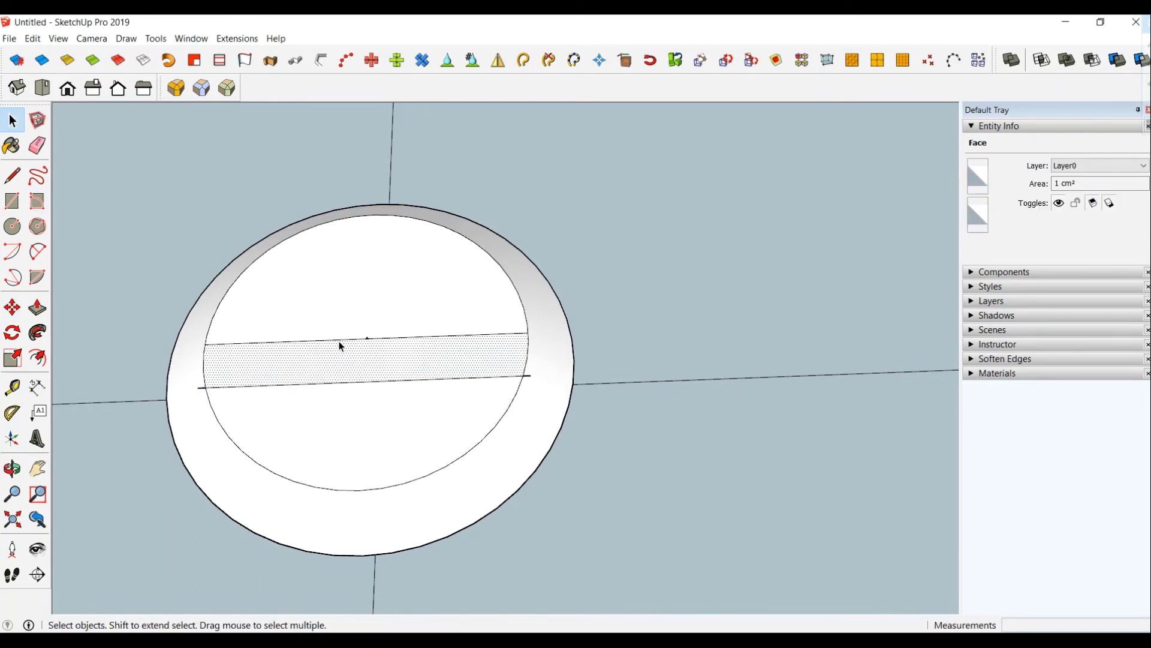
{"action": "left_click", "coordinate": [338, 340]}
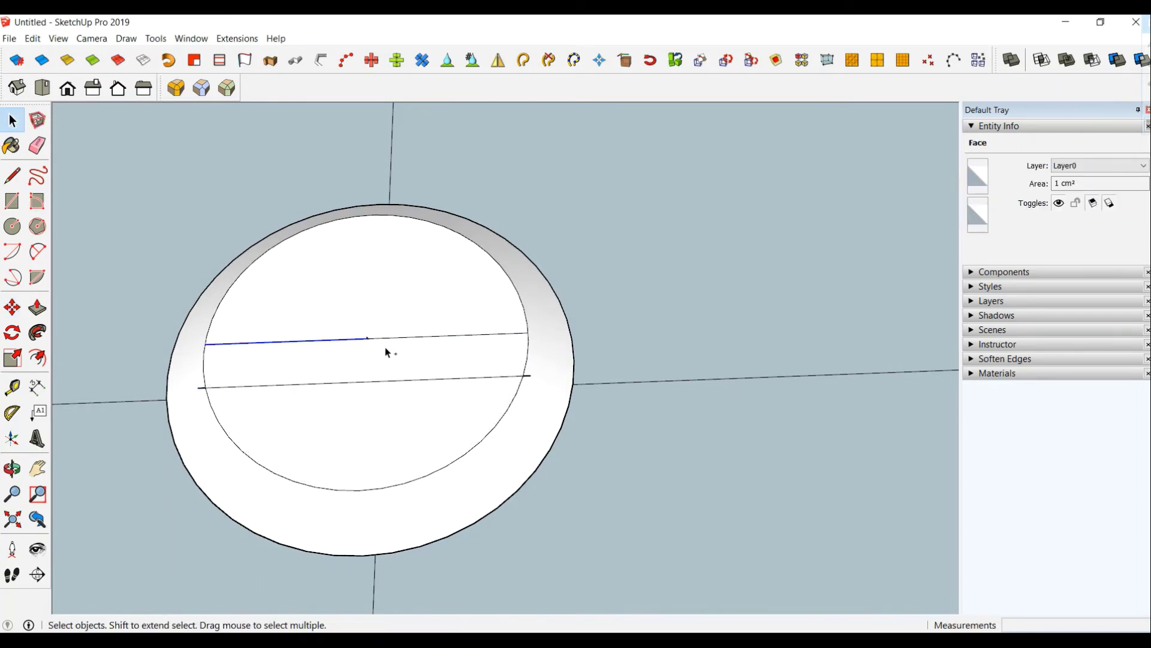
{"action": "left_click", "coordinate": [12, 308]}
{"action": "left_click", "coordinate": [385, 445]}
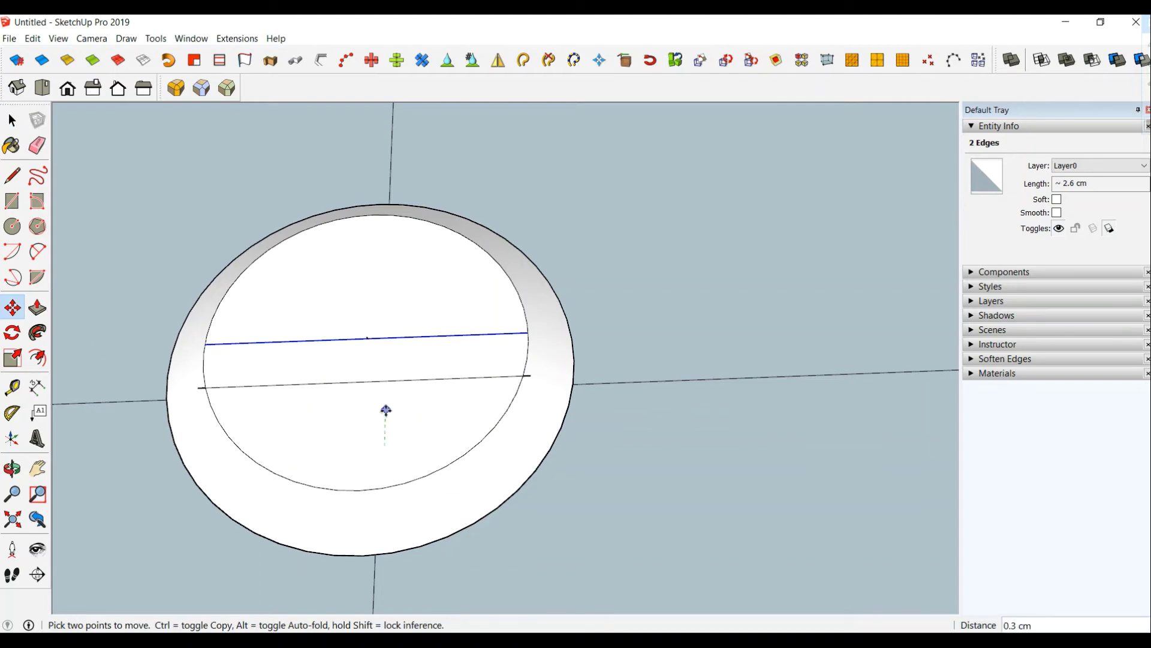
{"action": "key", "text": "ctrl"}
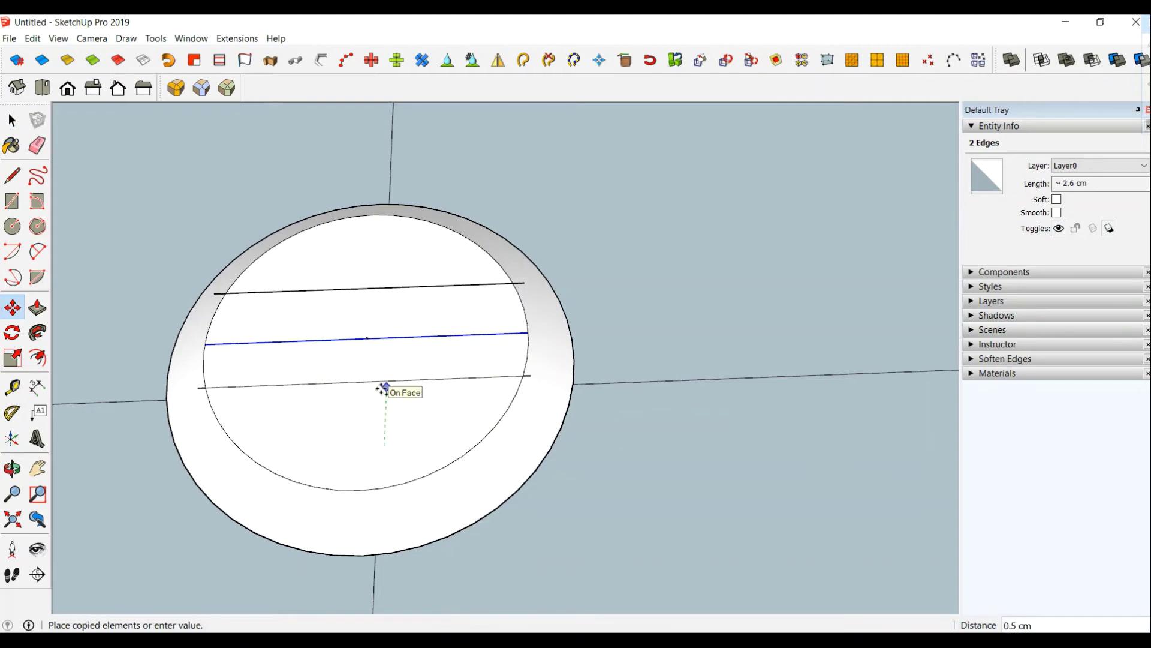
{"action": "left_click", "coordinate": [382, 396]}
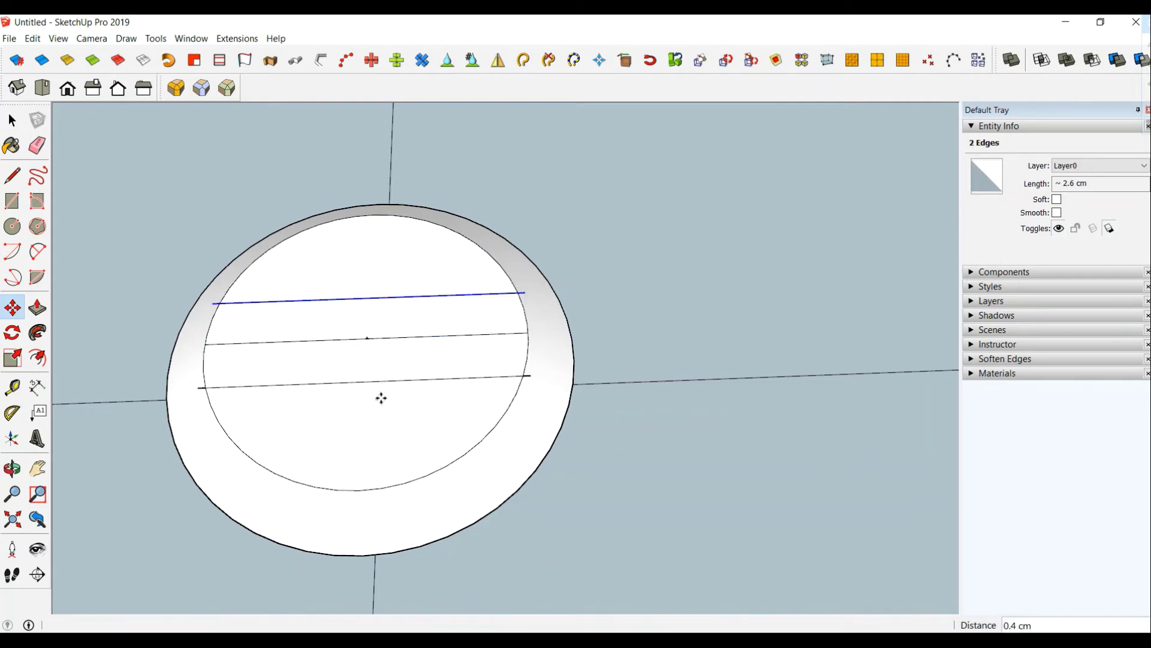
{"action": "left_click", "coordinate": [12, 175]}
{"action": "middle_click_drag", "start_coordinate": [357, 473], "coordinate": [617, 507]}
Measure along the lower line and set a guide point 0.1 cm along the upper line.
{"action": "scroll", "coordinate": [628, 491], "scroll_direction": "up", "scroll_amount": 2}
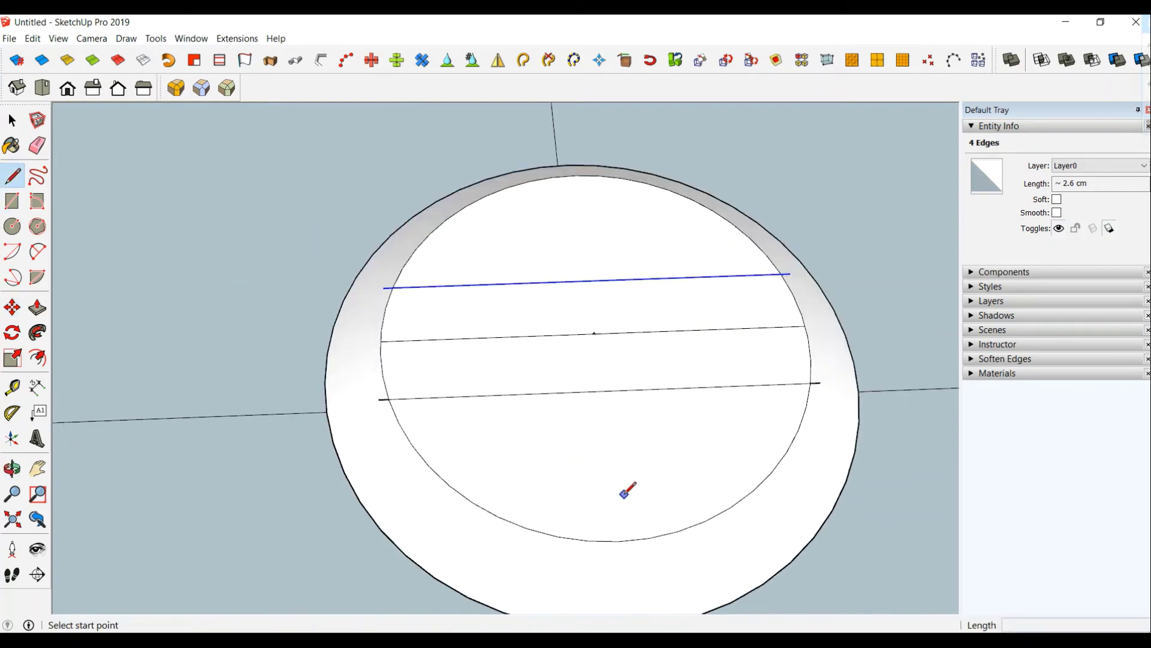
{"action": "scroll", "coordinate": [621, 496], "scroll_direction": "up", "scroll_amount": 1}
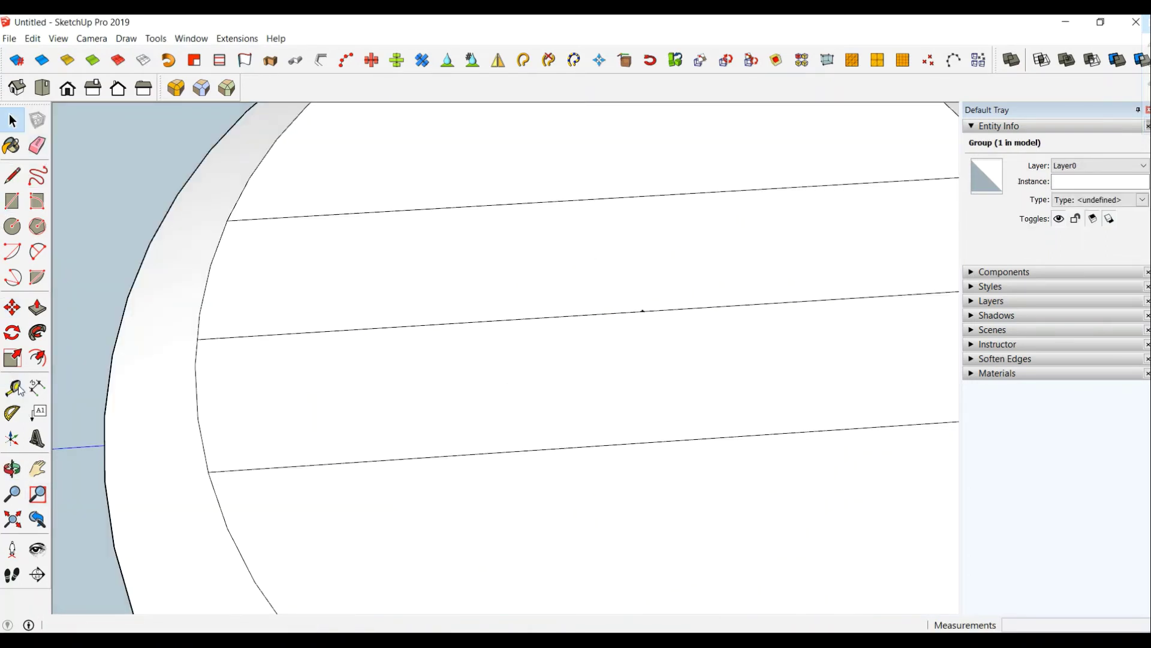
{"action": "left_click", "coordinate": [12, 386]}
{"action": "scroll", "coordinate": [180, 444], "scroll_direction": "up", "scroll_amount": 2}
{"action": "scroll", "coordinate": [168, 457], "scroll_direction": "up", "scroll_amount": 1}
{"action": "scroll", "coordinate": [165, 459], "scroll_direction": "up", "scroll_amount": 1}
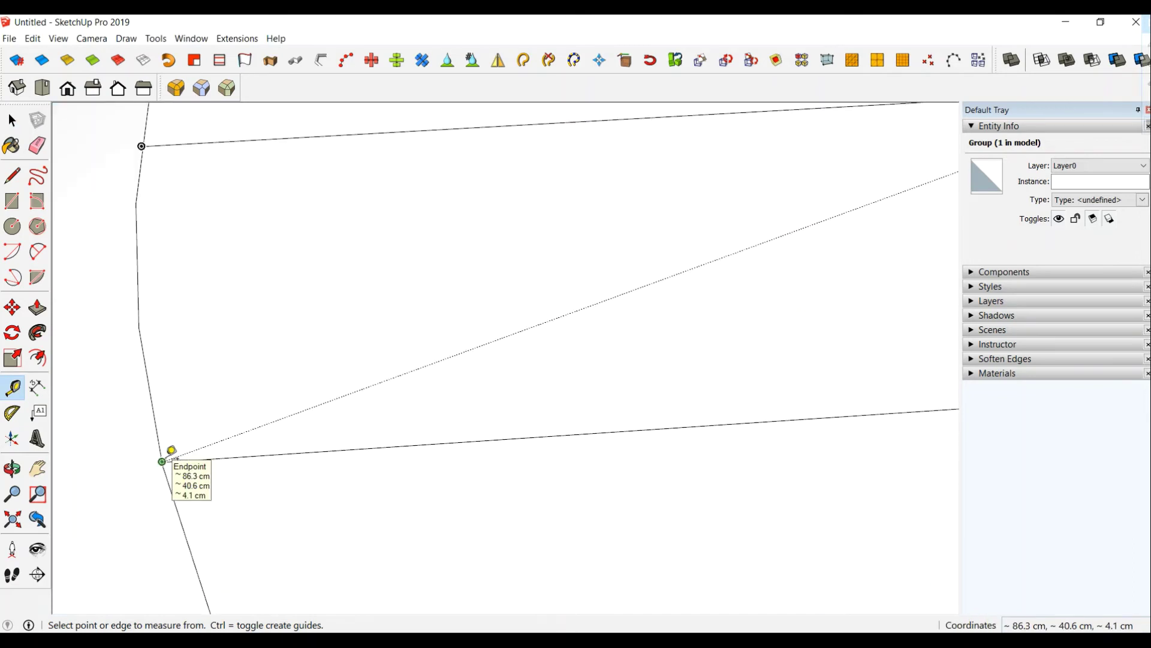
{"action": "left_click", "coordinate": [163, 460]}
{"action": "type", "text": "0.1"}
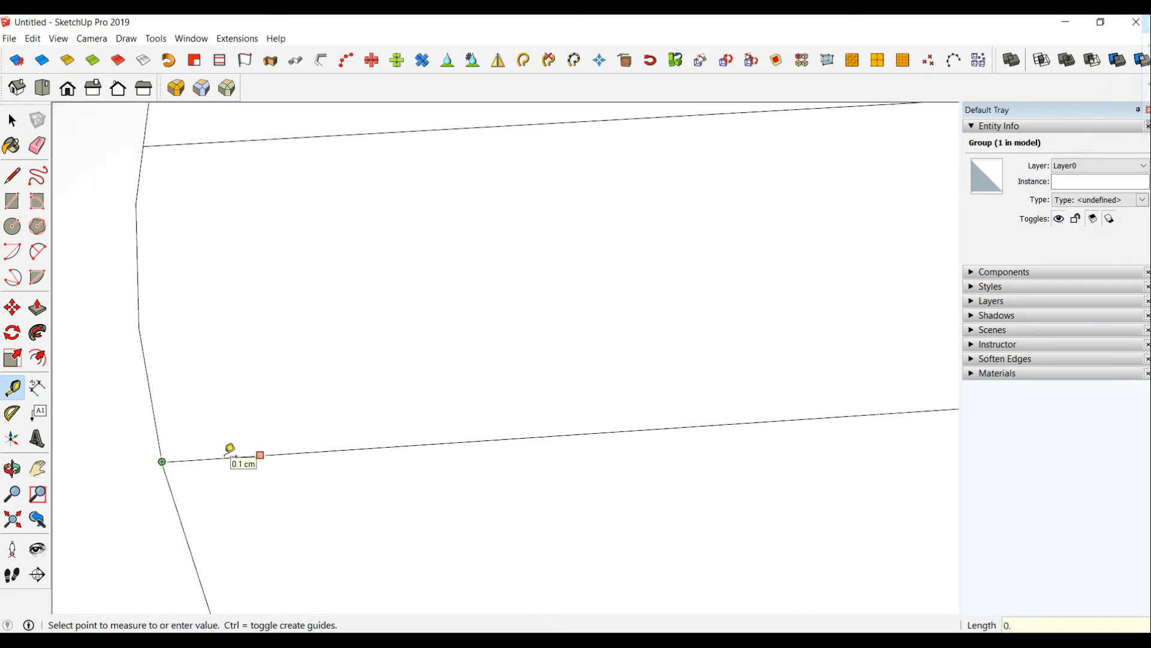
{"action": "left_click", "coordinate": [232, 451]}
{"action": "scroll", "coordinate": [182, 404], "scroll_direction": "down", "scroll_amount": 3}
{"action": "scroll", "coordinate": [357, 239], "scroll_direction": "down", "scroll_amount": 3}
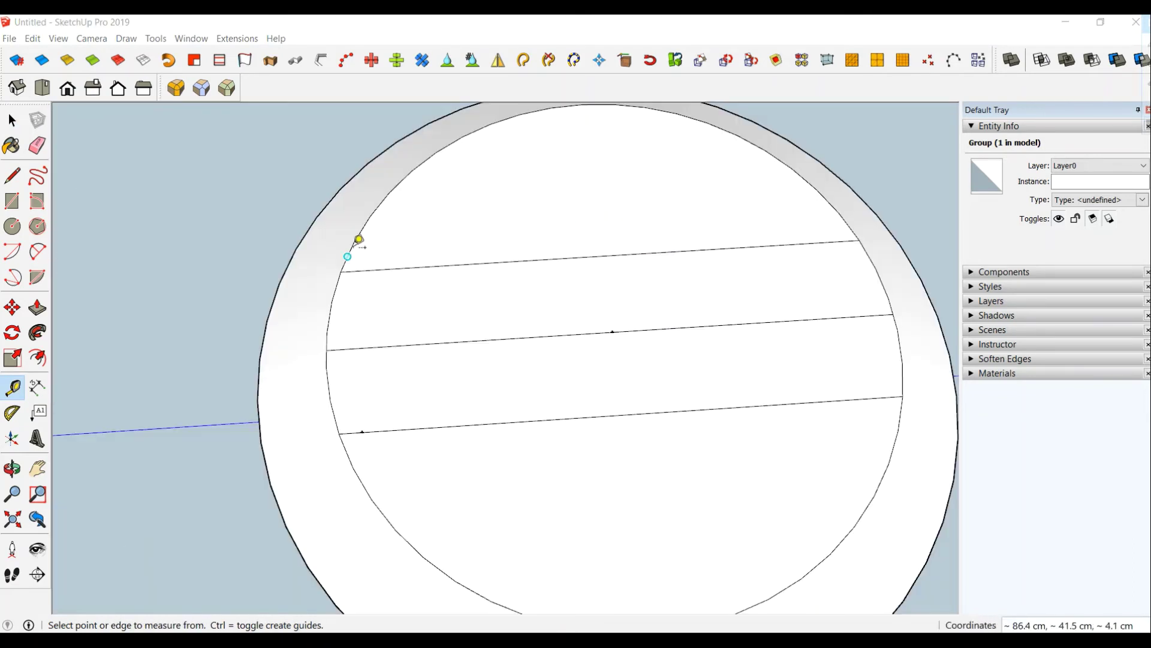
{"action": "scroll", "coordinate": [337, 286], "scroll_direction": "up", "scroll_amount": 2}
{"action": "left_click", "coordinate": [335, 282]}
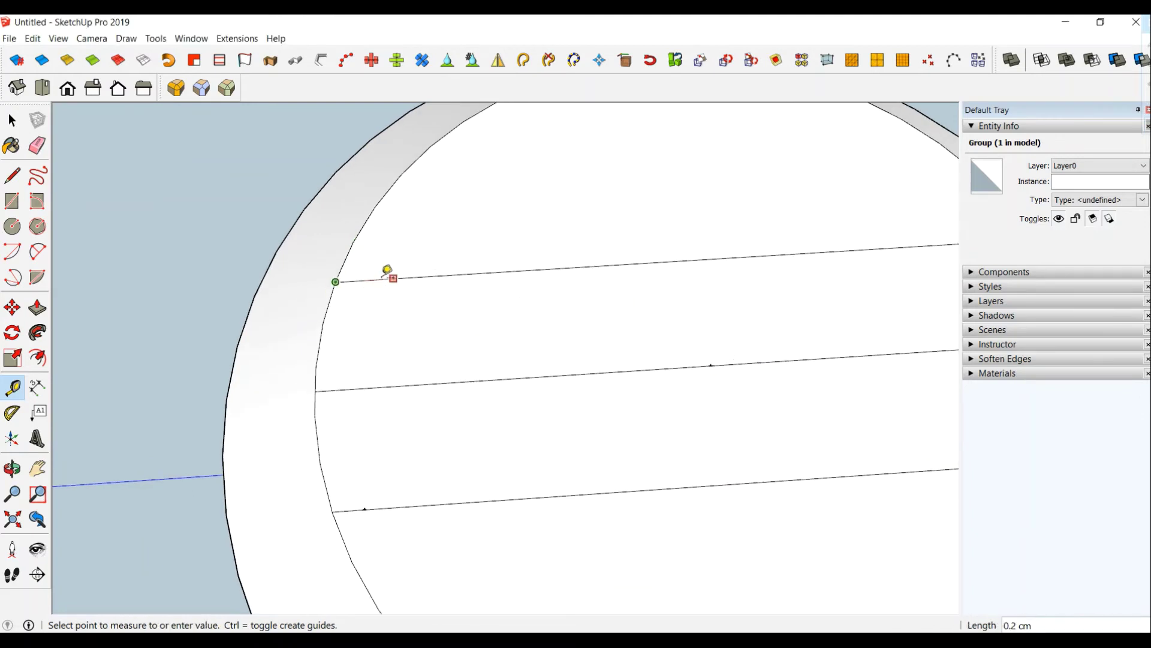
{"action": "key", "text": "Return"}
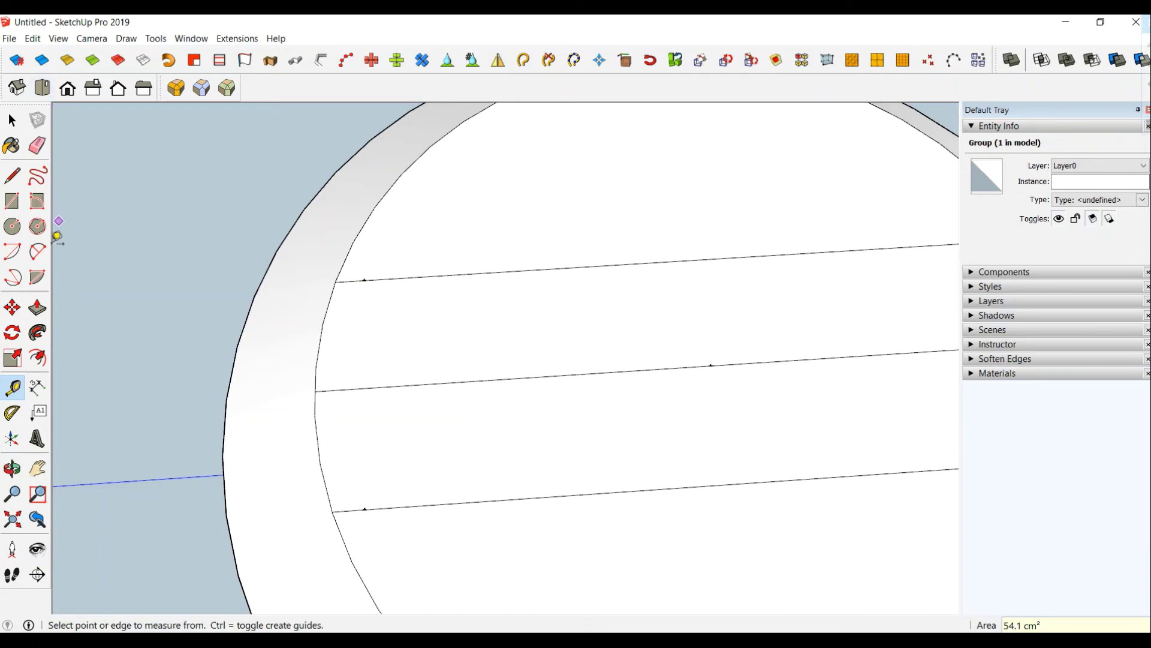
Draw a 2-point arc joining the upper and lower lines' left ends, bulging to the ring edge, and select it.
{"action": "left_click", "coordinate": [38, 251]}
{"action": "left_click", "coordinate": [365, 280]}
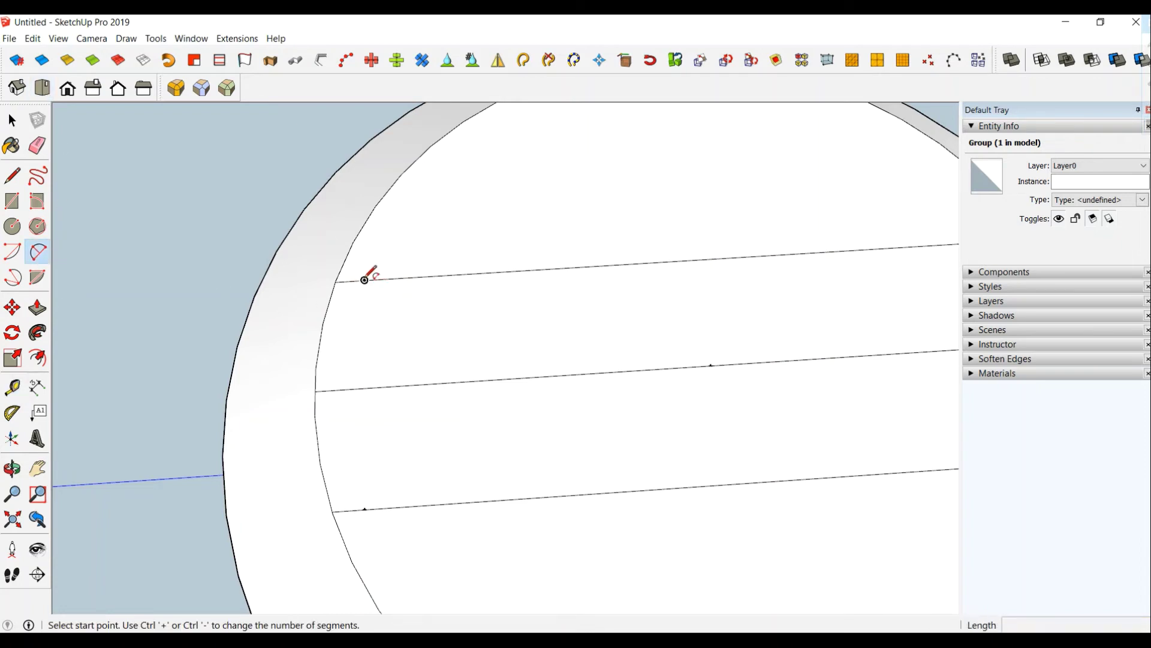
{"action": "left_click", "coordinate": [365, 507]}
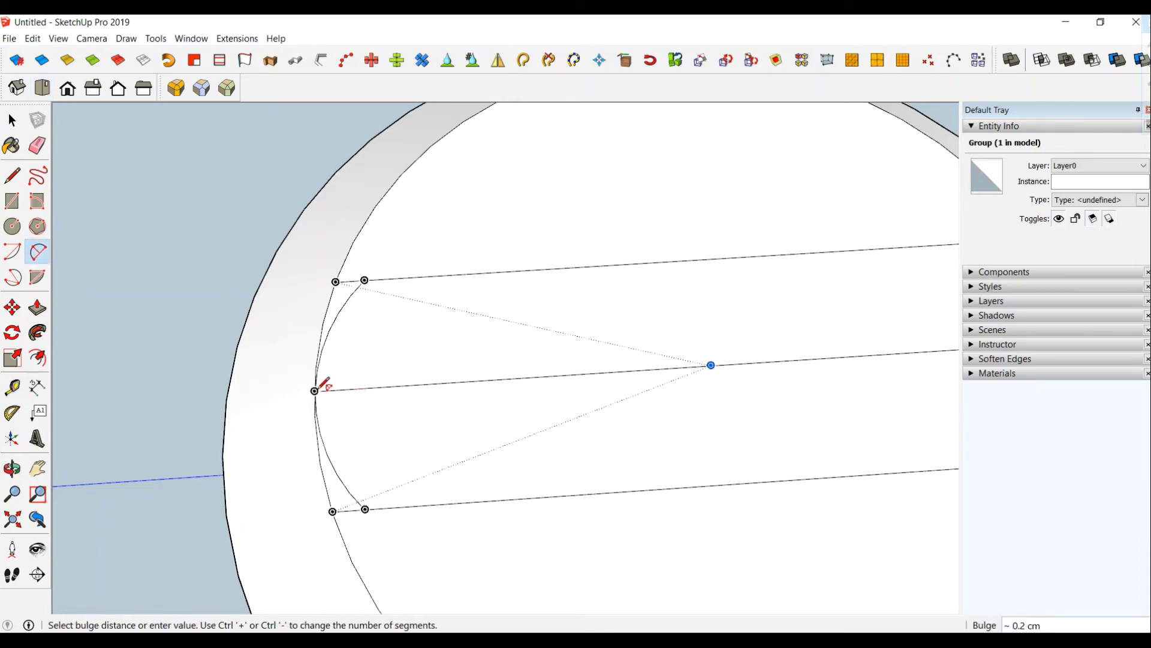
{"action": "left_click", "coordinate": [320, 387]}
{"action": "scroll", "coordinate": [324, 380], "scroll_direction": "down", "scroll_amount": 3}
{"action": "left_click", "coordinate": [11, 120]}
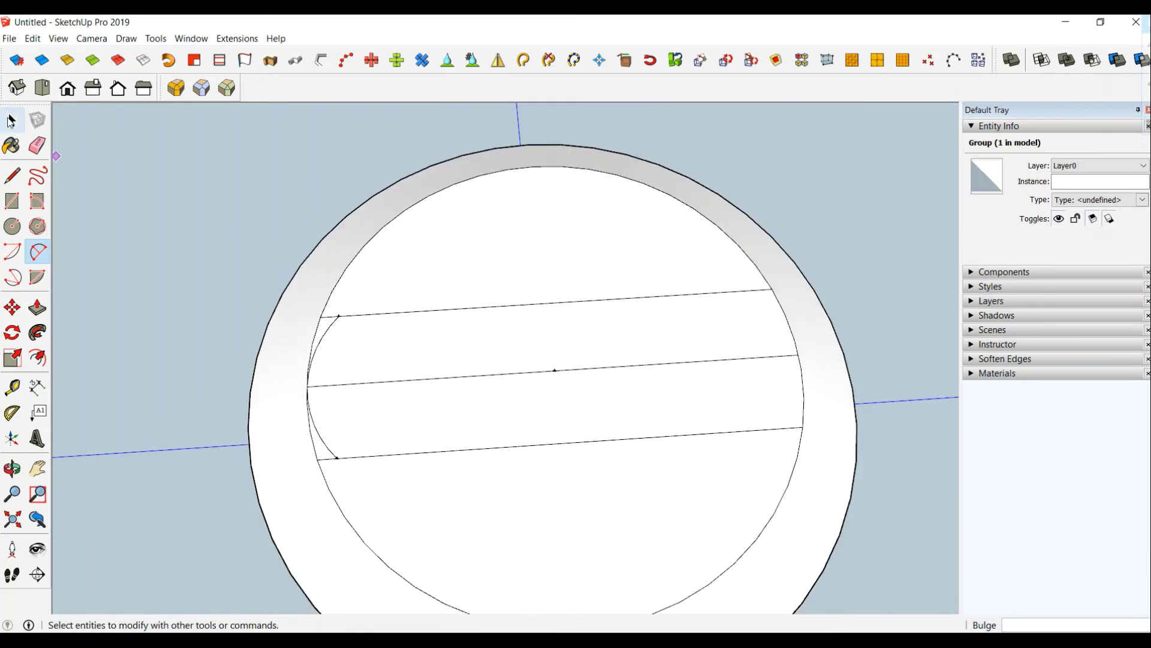
{"action": "left_click", "coordinate": [323, 342]}
Rotate-copy the left arc 180° about the ring centre onto the right end.
{"action": "left_click", "coordinate": [321, 451], "text": "shift"}
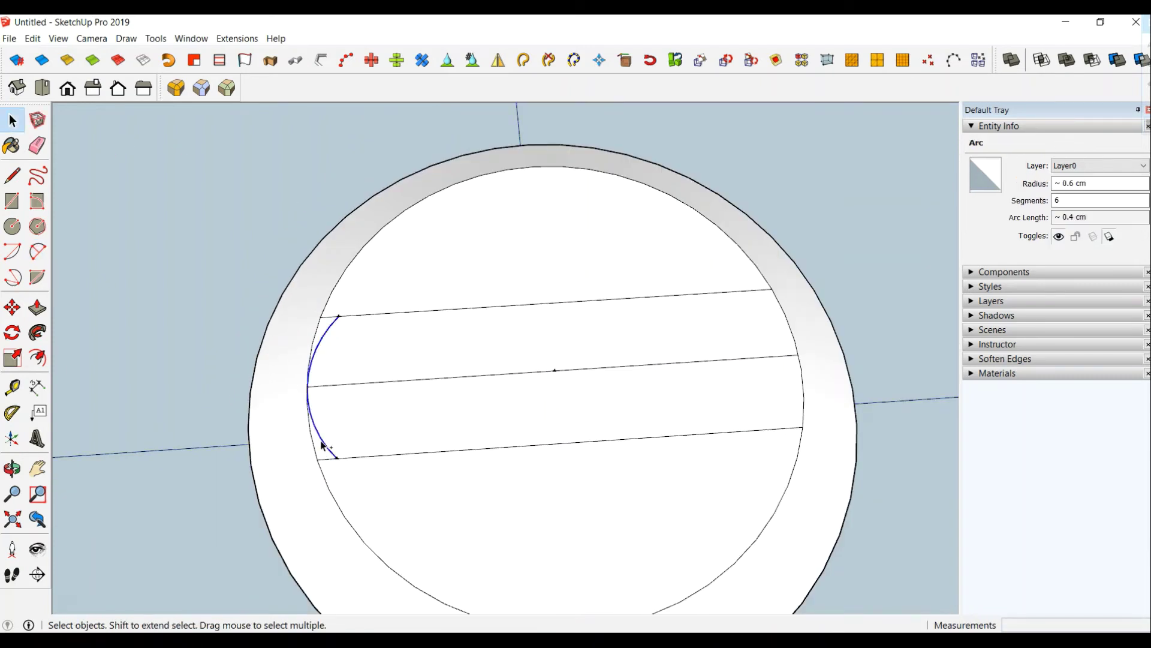
{"action": "left_click", "coordinate": [10, 330]}
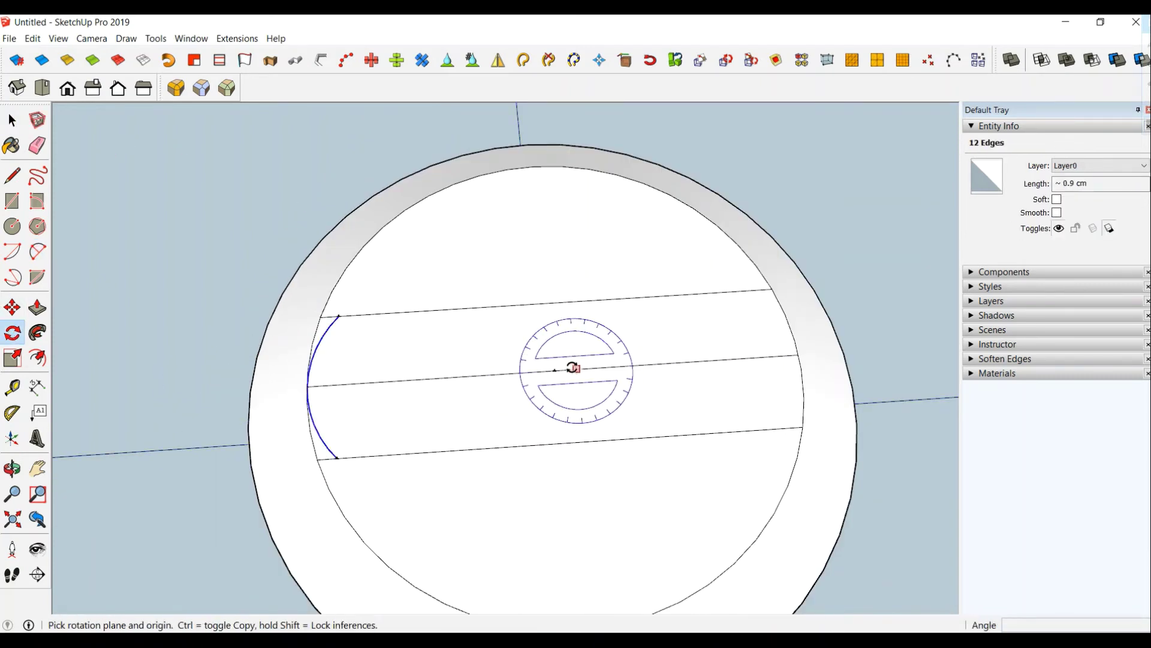
{"action": "left_click", "coordinate": [555, 370]}
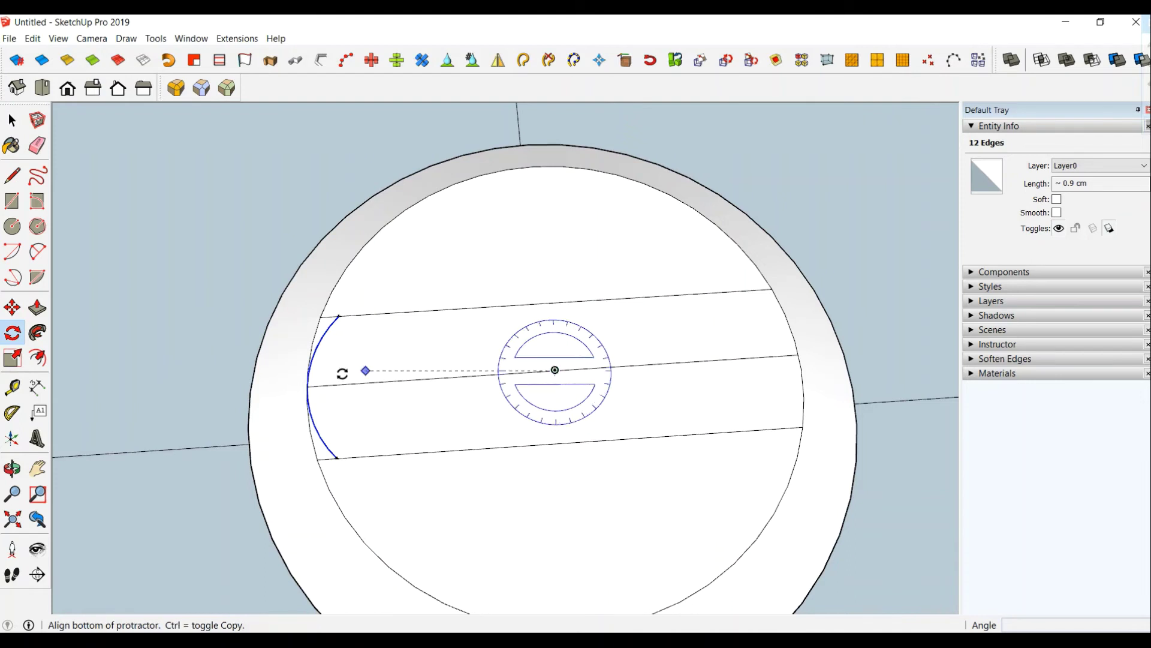
{"action": "left_click", "coordinate": [307, 385]}
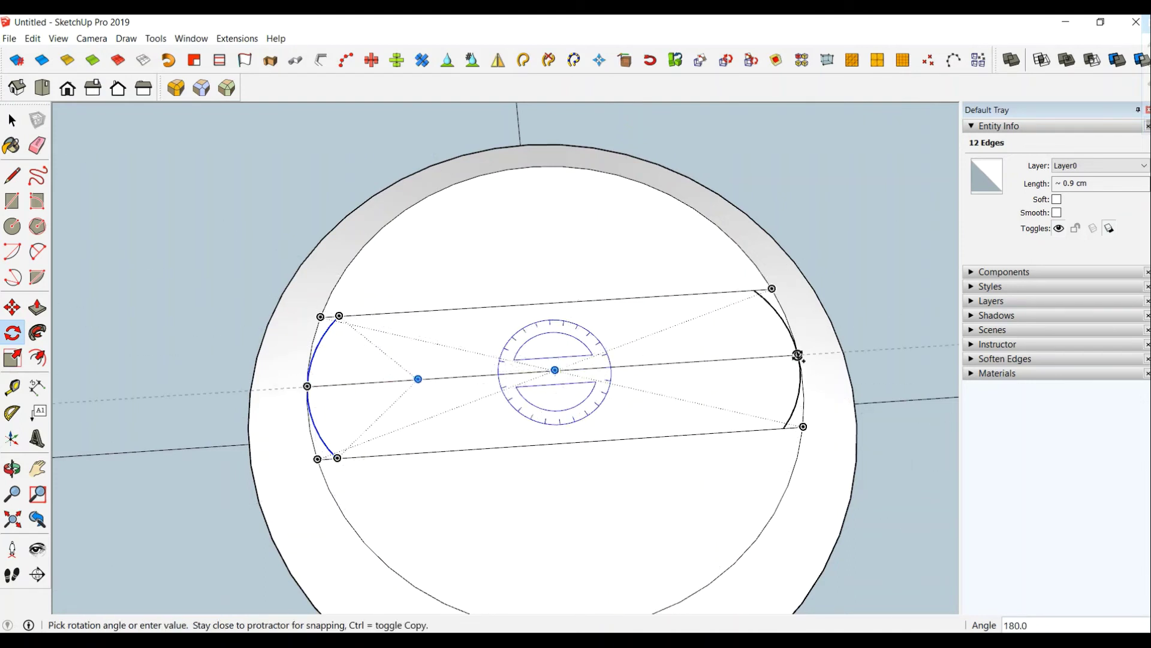
{"action": "left_click", "coordinate": [797, 355]}
{"action": "middle_click_drag", "start_coordinate": [689, 385], "coordinate": [656, 309]}
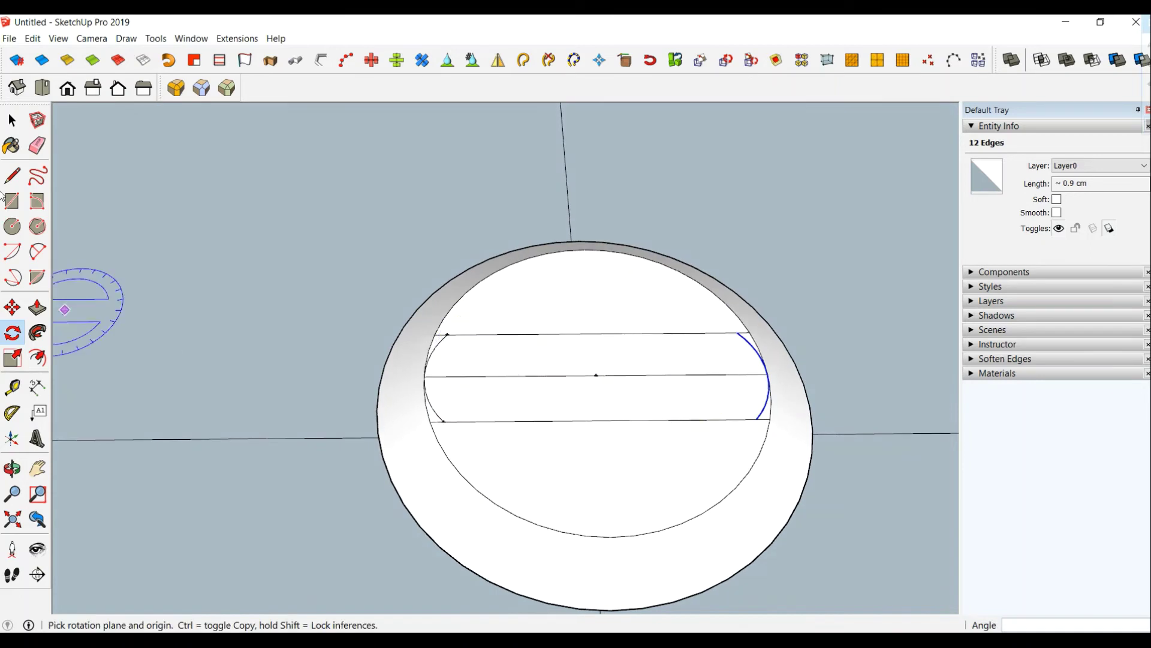
Erase the stray edge stubs at the upper left, lower left and upper right.
{"action": "key", "text": "e"}
{"action": "scroll", "coordinate": [428, 346], "scroll_direction": "up", "scroll_amount": 2}
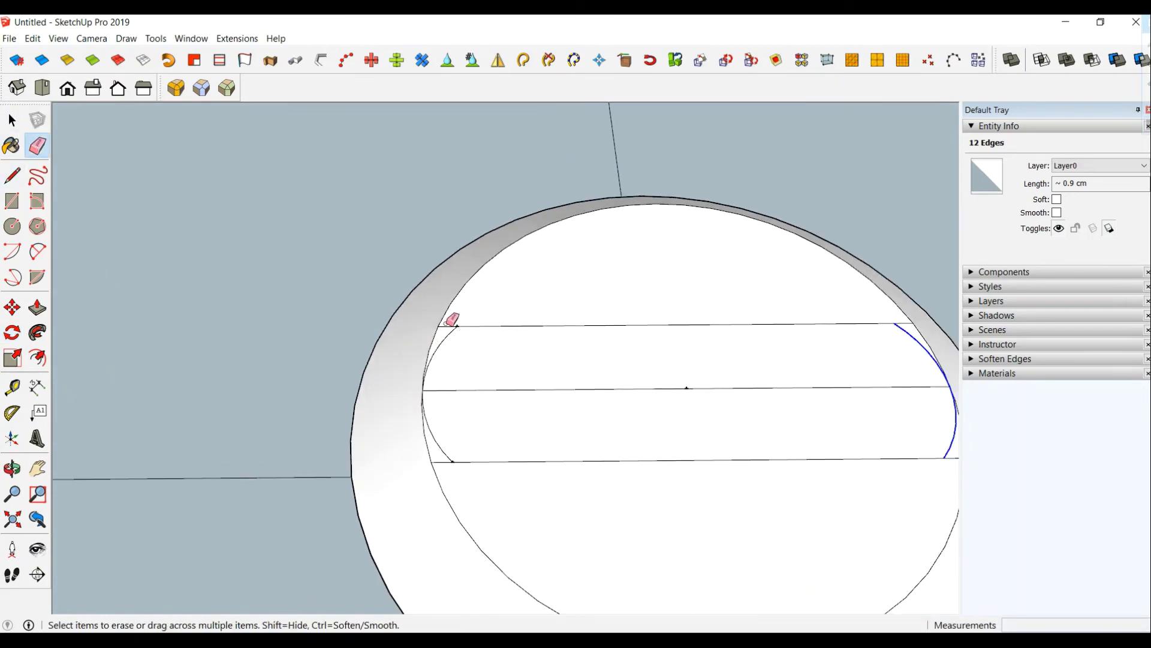
{"action": "left_click", "coordinate": [446, 325]}
{"action": "left_click", "coordinate": [443, 461]}
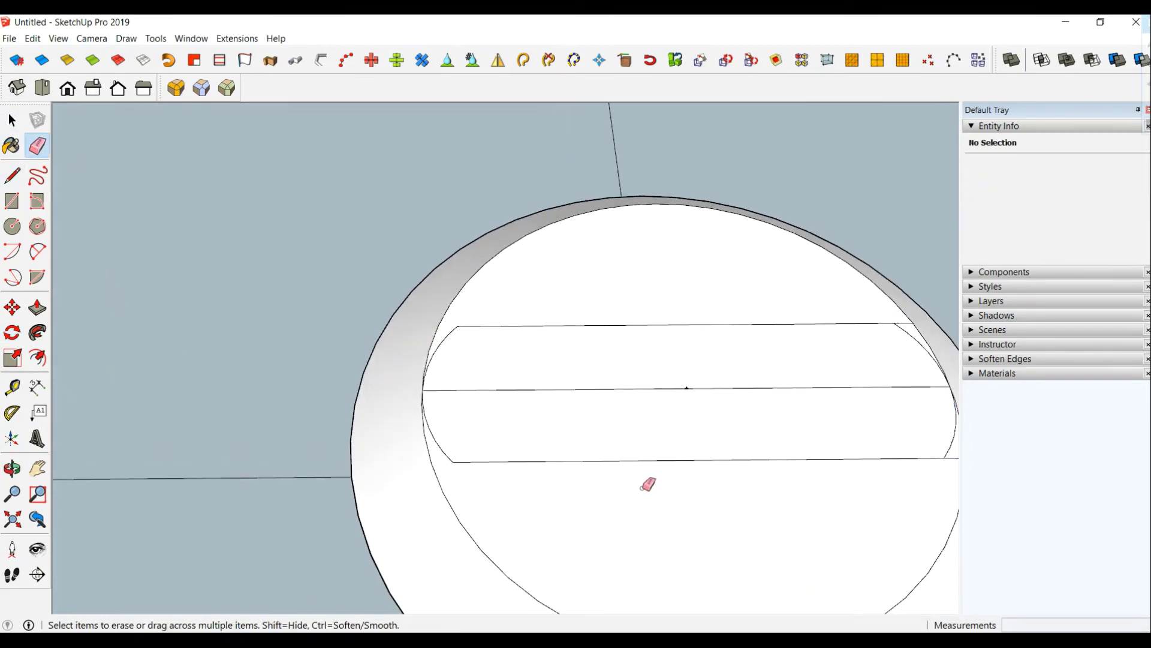
{"action": "middle_click_drag", "start_coordinate": [818, 480], "coordinate": [898, 447]}
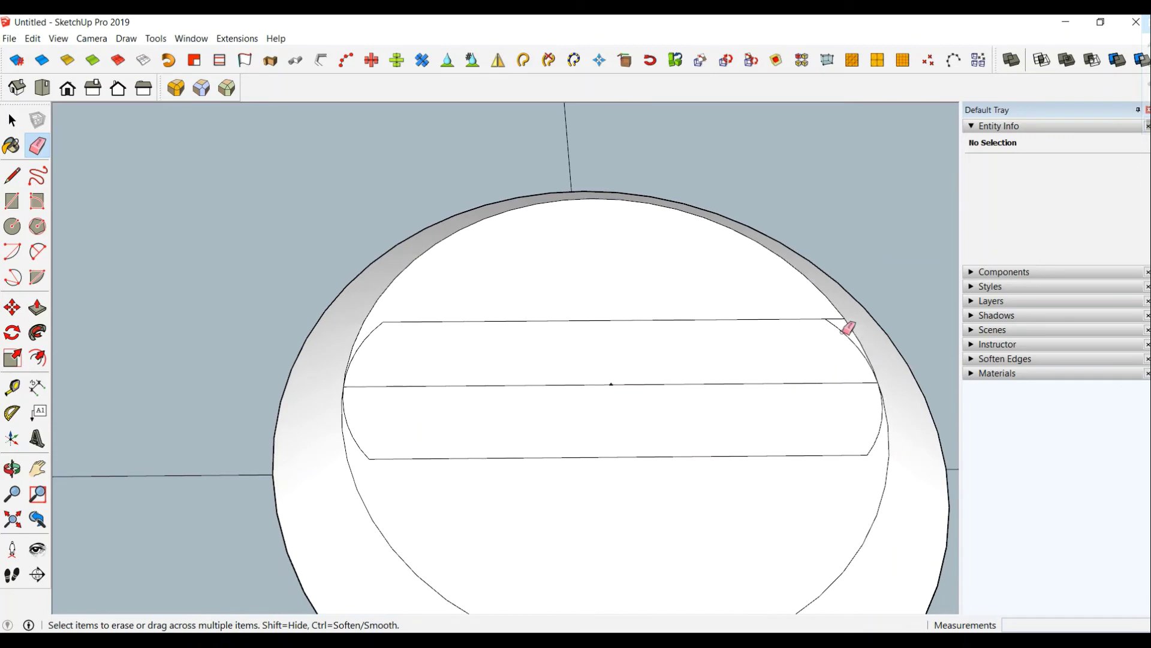
{"action": "left_click", "coordinate": [837, 316]}
Delete all guides and erase the middle line.
{"action": "left_click", "coordinate": [33, 39]}
{"action": "left_click", "coordinate": [66, 154]}
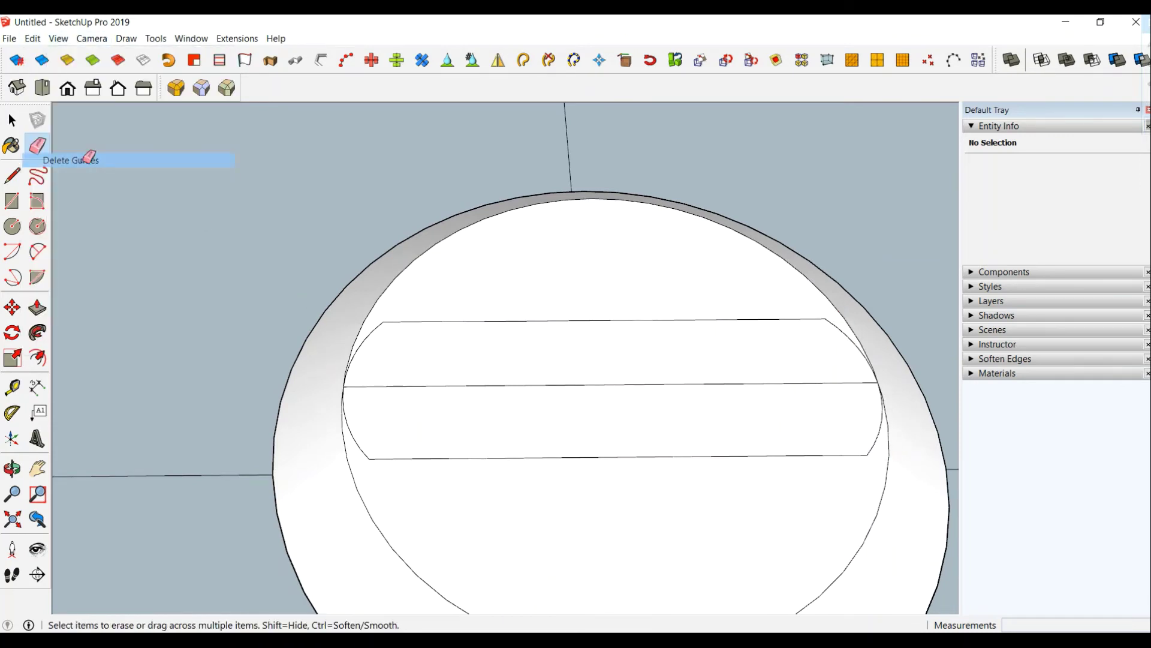
{"action": "scroll", "coordinate": [314, 265], "scroll_direction": "down", "scroll_amount": 3}
{"action": "left_click", "coordinate": [457, 329]}
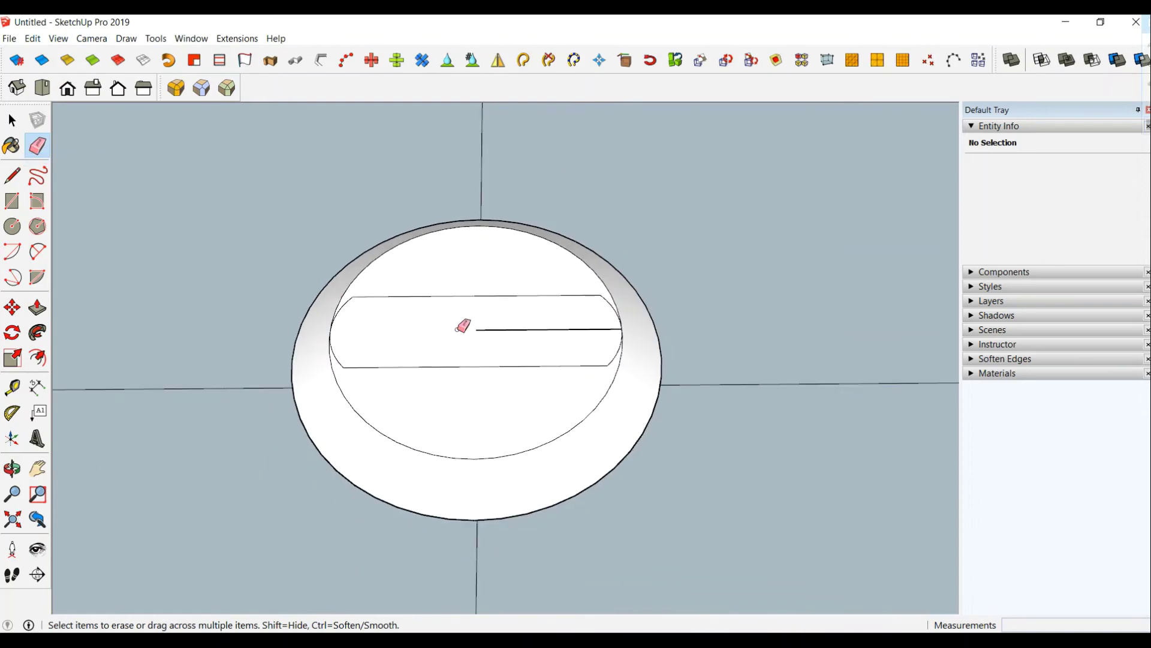
{"action": "left_click", "coordinate": [497, 329]}
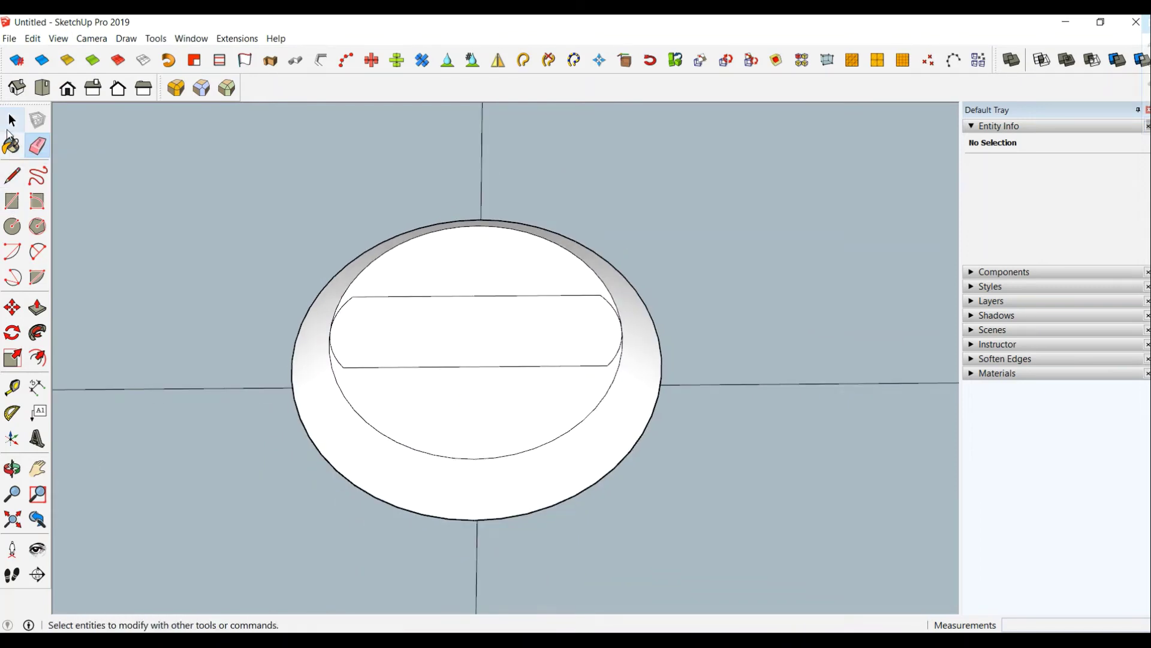
Push/pull the rounded slot face up 0.7 cm into a raised grip bar.
{"action": "left_click", "coordinate": [12, 120]}
{"action": "left_click", "coordinate": [415, 335]}
{"action": "middle_click_drag", "start_coordinate": [437, 364], "coordinate": [405, 252]}
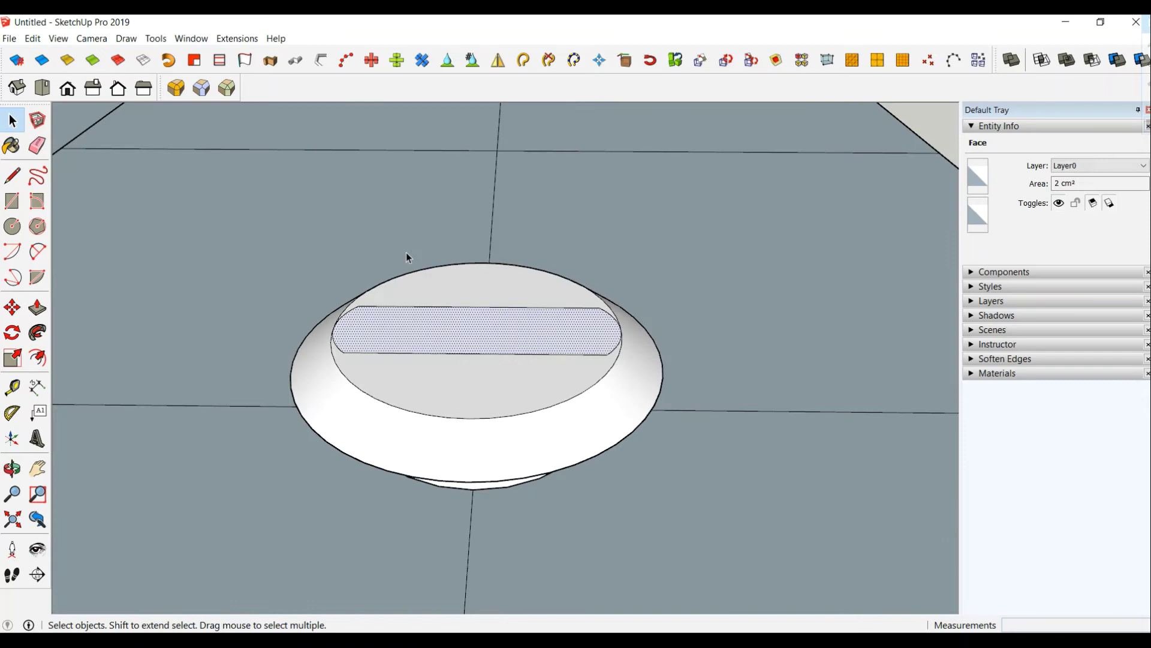
{"action": "left_click", "coordinate": [38, 308]}
{"action": "middle_click_drag", "start_coordinate": [565, 343], "coordinate": [564, 298]}
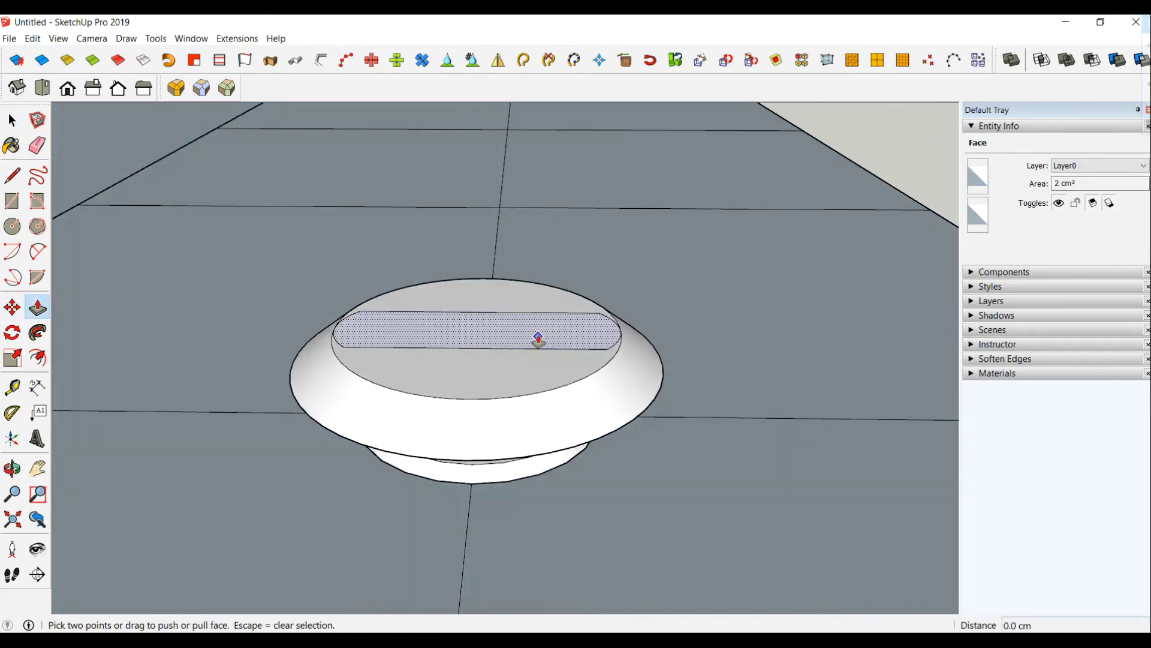
{"action": "left_click_drag", "start_coordinate": [538, 339], "coordinate": [520, 265]}
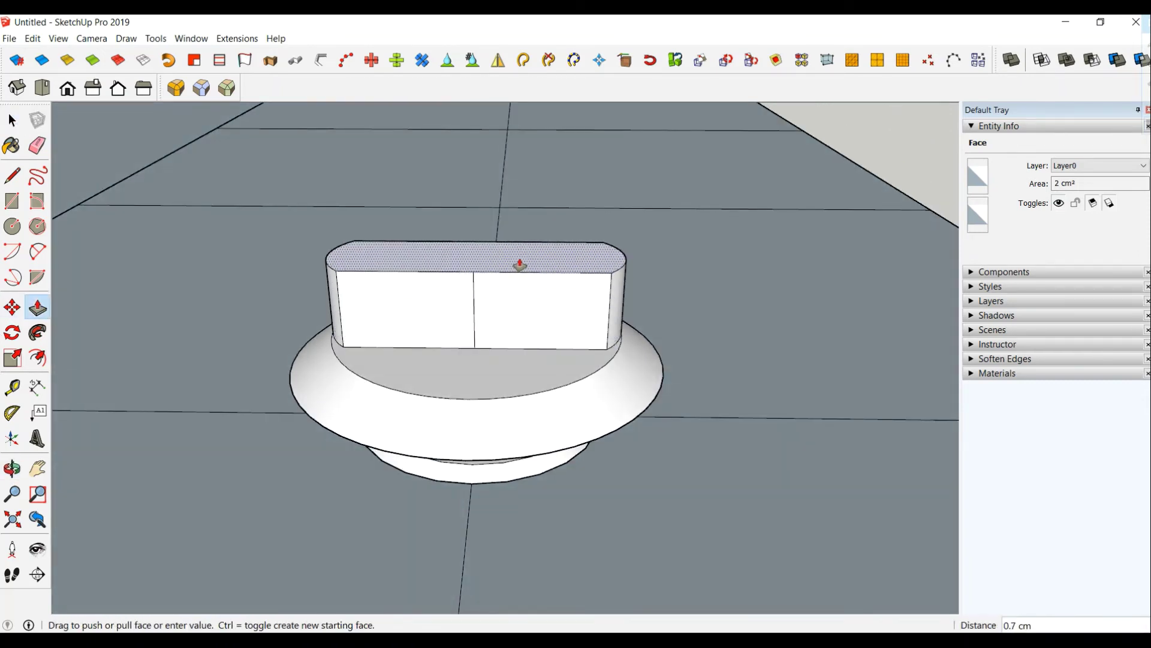
{"action": "left_click_drag", "start_coordinate": [519, 264], "coordinate": [519, 264]}
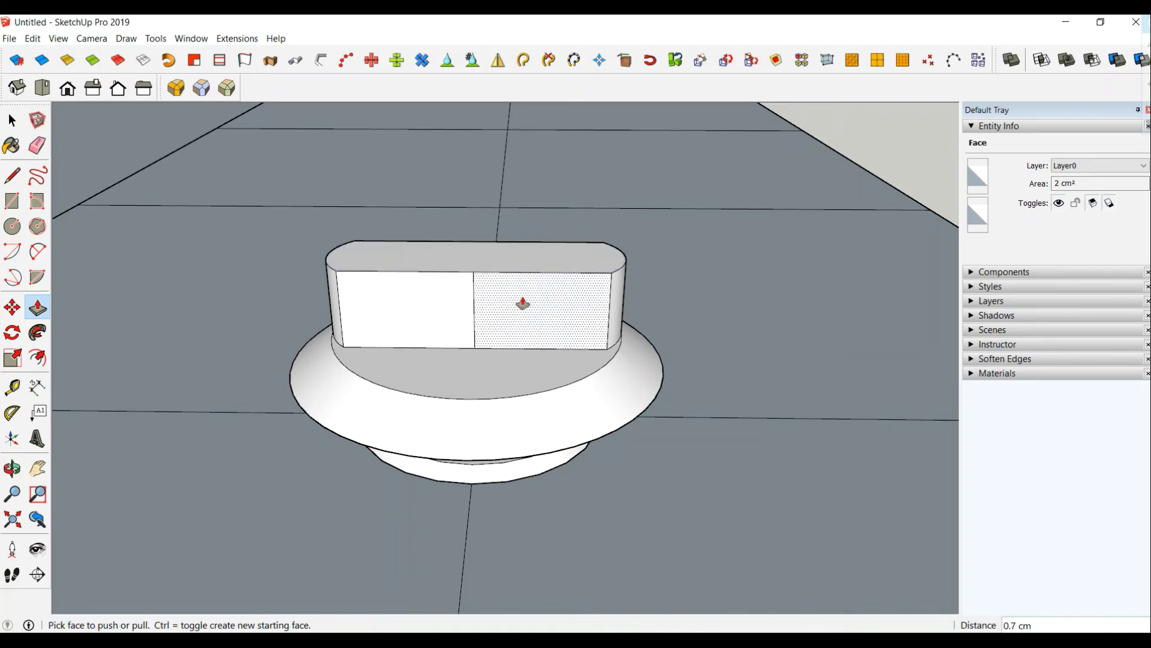
{"action": "middle_click_drag", "start_coordinate": [522, 303], "coordinate": [390, 419]}
{"action": "left_click", "coordinate": [37, 145]}
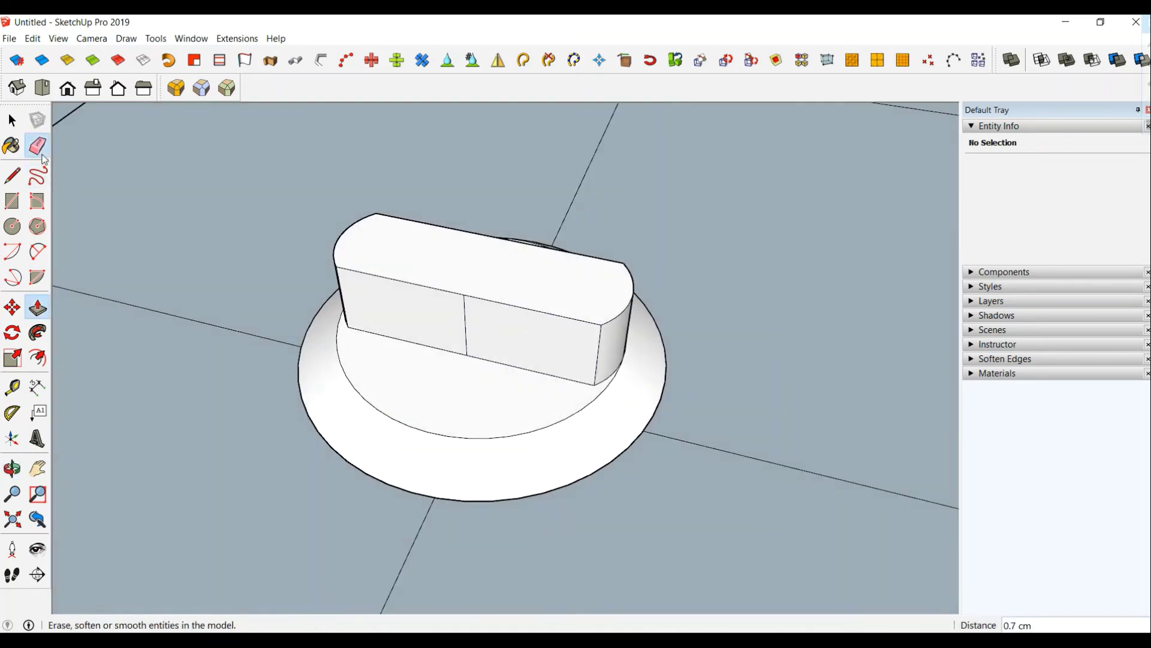
{"action": "mouse_move", "coordinate": [471, 324]}
{"action": "middle_mouse_down"}
{"action": "mouse_move", "coordinate": [488, 362]}
{"action": "mouse_move", "coordinate": [579, 332]}
{"action": "mouse_move", "coordinate": [647, 393]}
{"action": "mouse_move", "coordinate": [555, 442]}
{"action": "mouse_move", "coordinate": [646, 363]}
{"action": "mouse_move", "coordinate": [722, 331]}
{"action": "mouse_move", "coordinate": [689, 360]}
{"action": "middle_mouse_up"}
{"action": "scroll", "coordinate": [577, 318], "scroll_direction": "down", "scroll_amount": 3}
Window-select all the knob geometry and make it a group.
{"action": "left_click", "coordinate": [11, 118]}
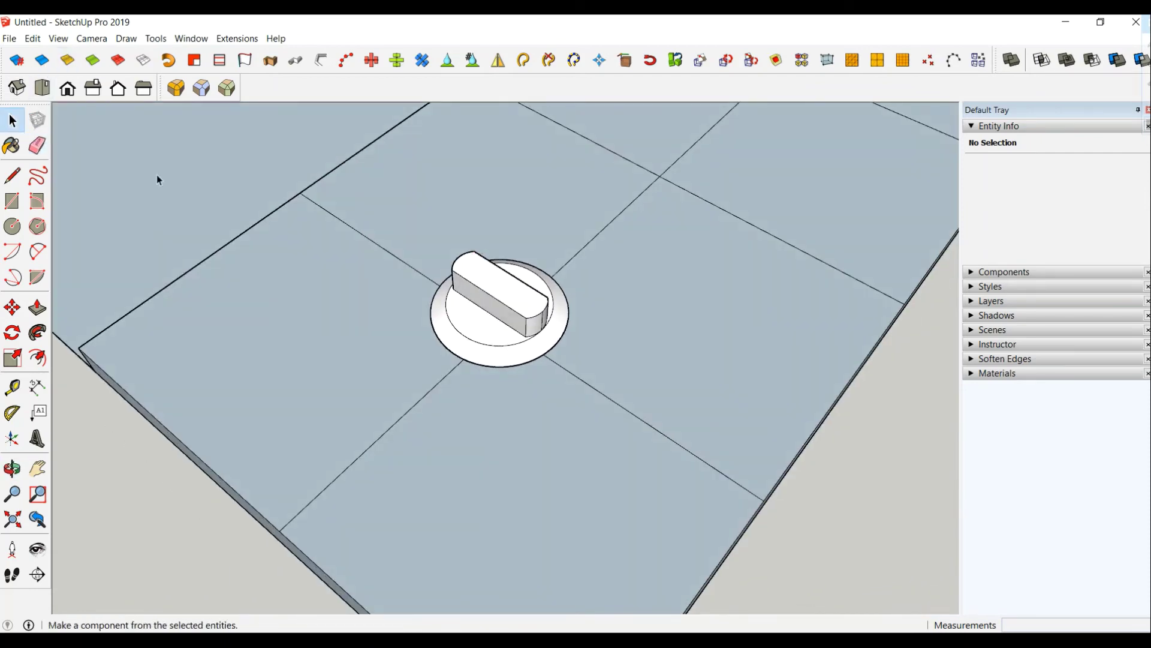
{"action": "left_click_drag", "start_coordinate": [397, 233], "coordinate": [619, 426]}
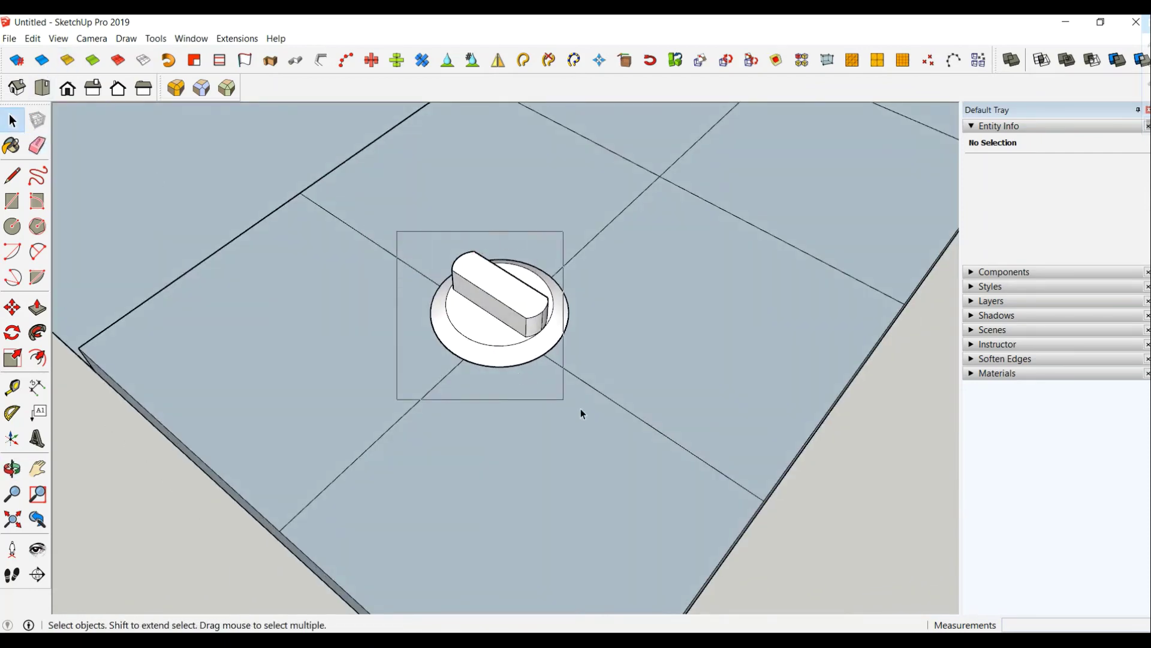
{"action": "right_click", "coordinate": [519, 321]}
{"action": "left_click", "coordinate": [563, 366]}
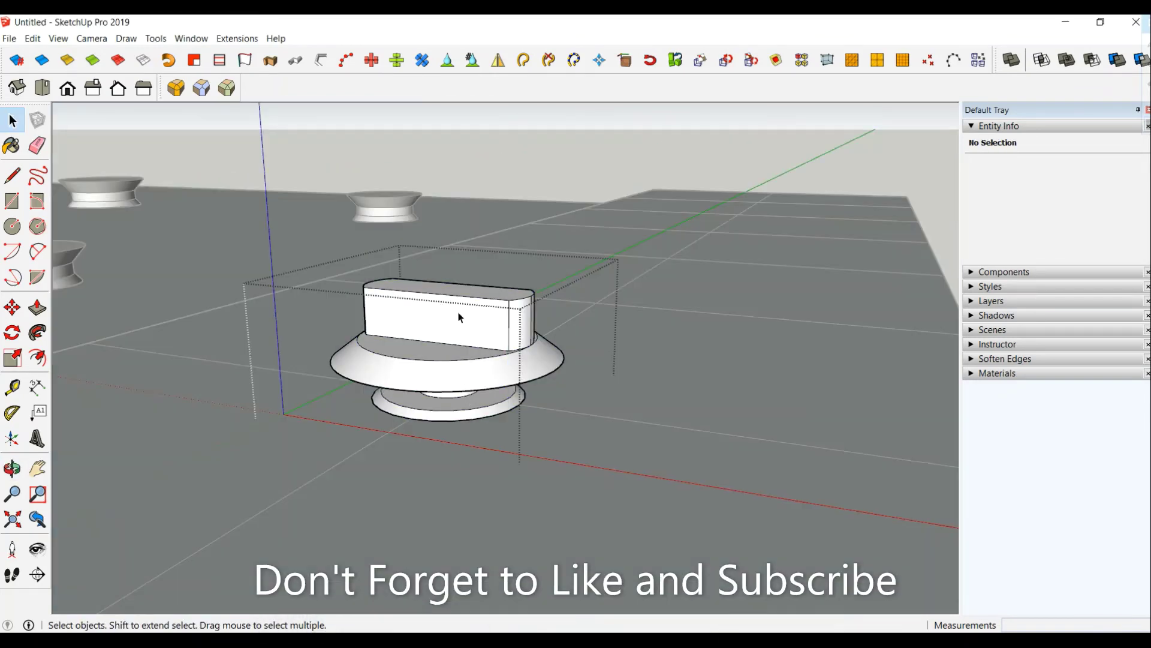
Lift the knob cap 0.1 cm along the blue axis onto the base.
{"action": "triple_click", "coordinate": [447, 347]}
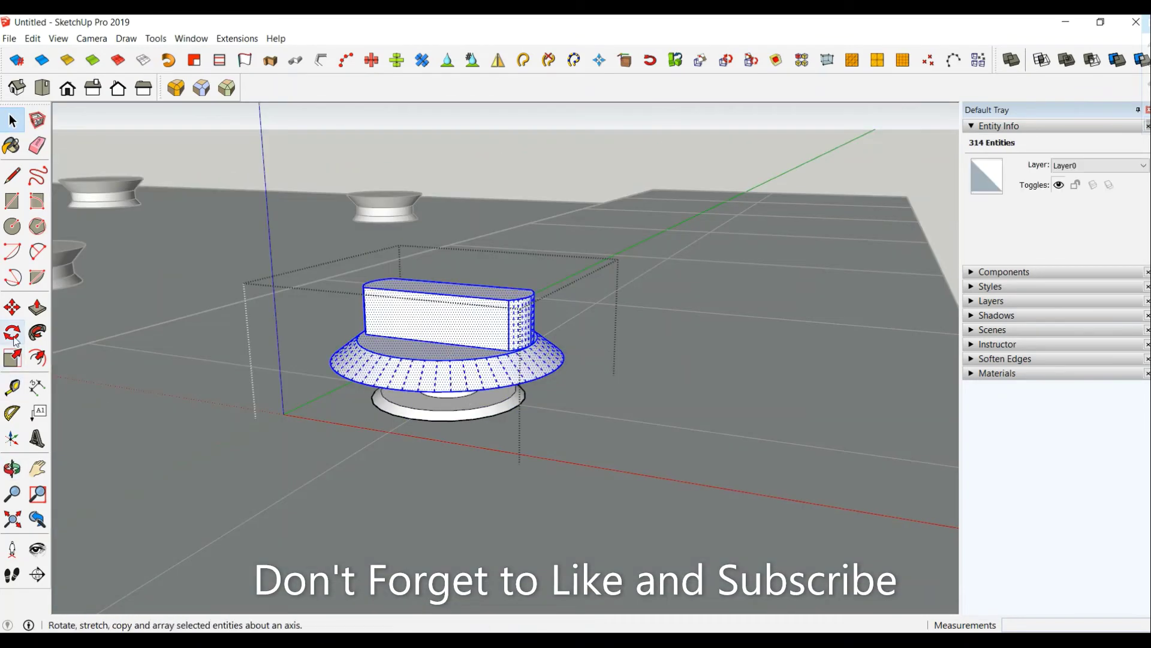
{"action": "left_click", "coordinate": [12, 308]}
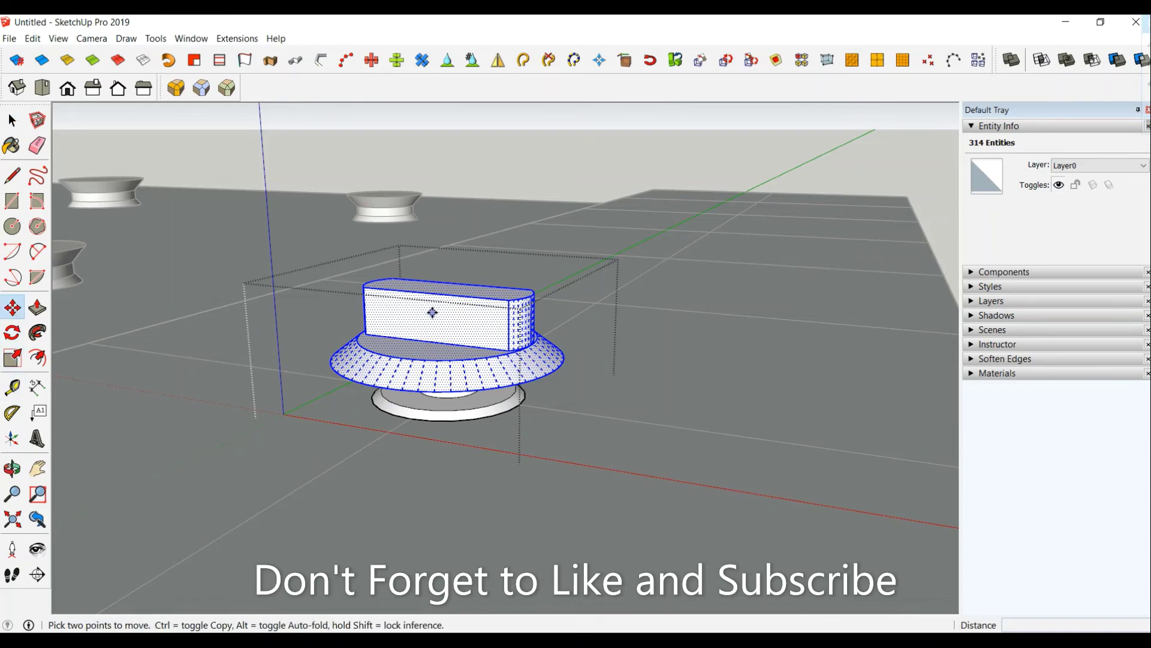
{"action": "left_click", "coordinate": [431, 312]}
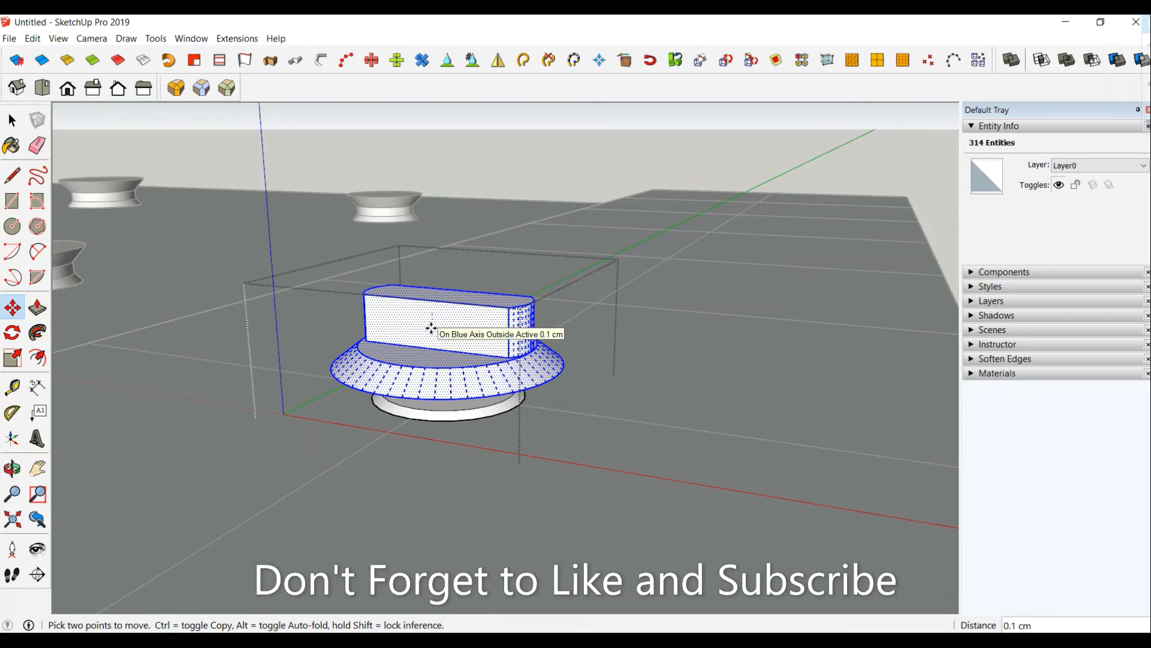
{"action": "middle_click_drag", "start_coordinate": [431, 328], "coordinate": [485, 386]}
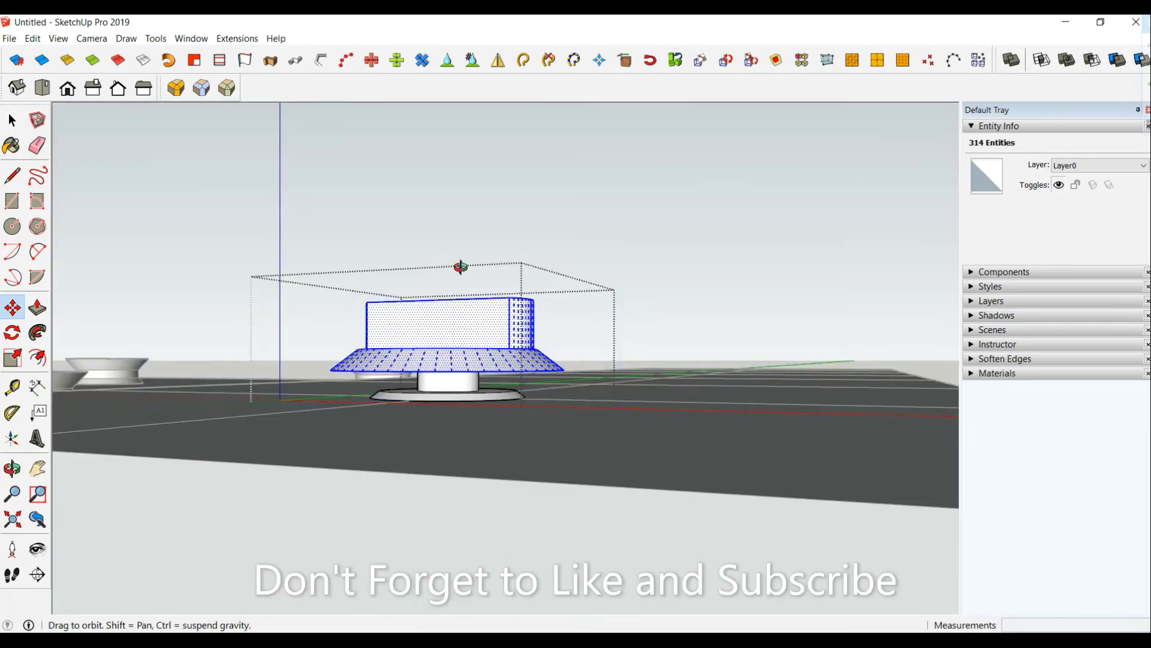
{"action": "left_click", "coordinate": [12, 120]}
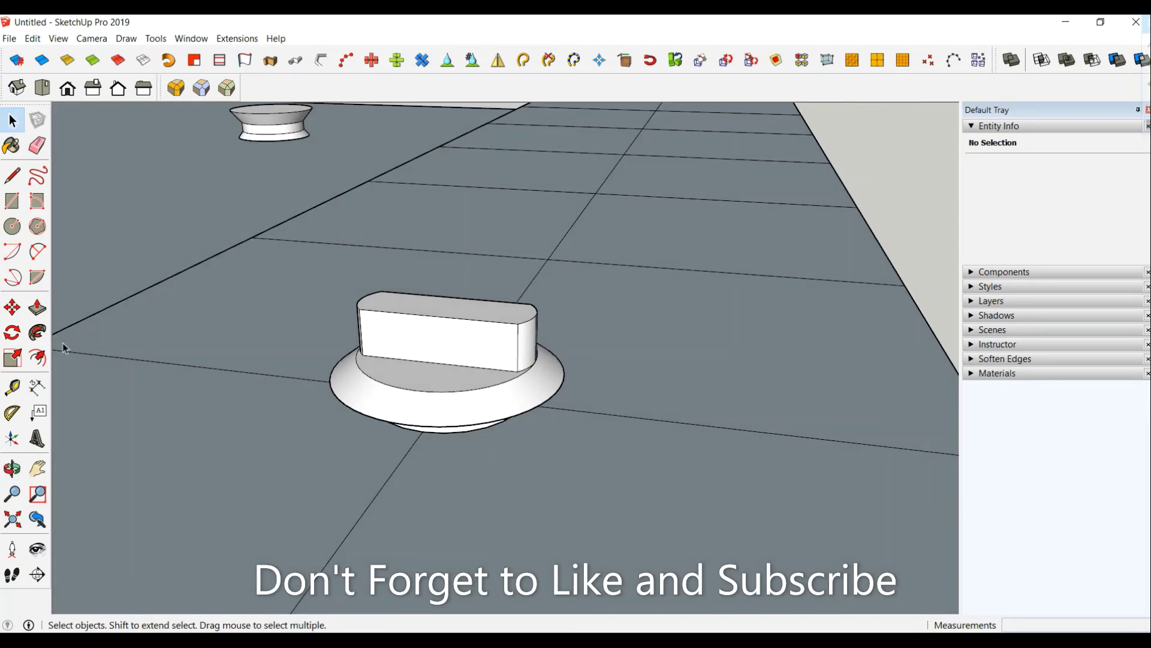
Start a line at the puck's lower edge, then cancel it after orbiting higher.
{"action": "left_click", "coordinate": [12, 175]}
{"action": "middle_click_drag", "start_coordinate": [441, 342], "coordinate": [514, 289]}
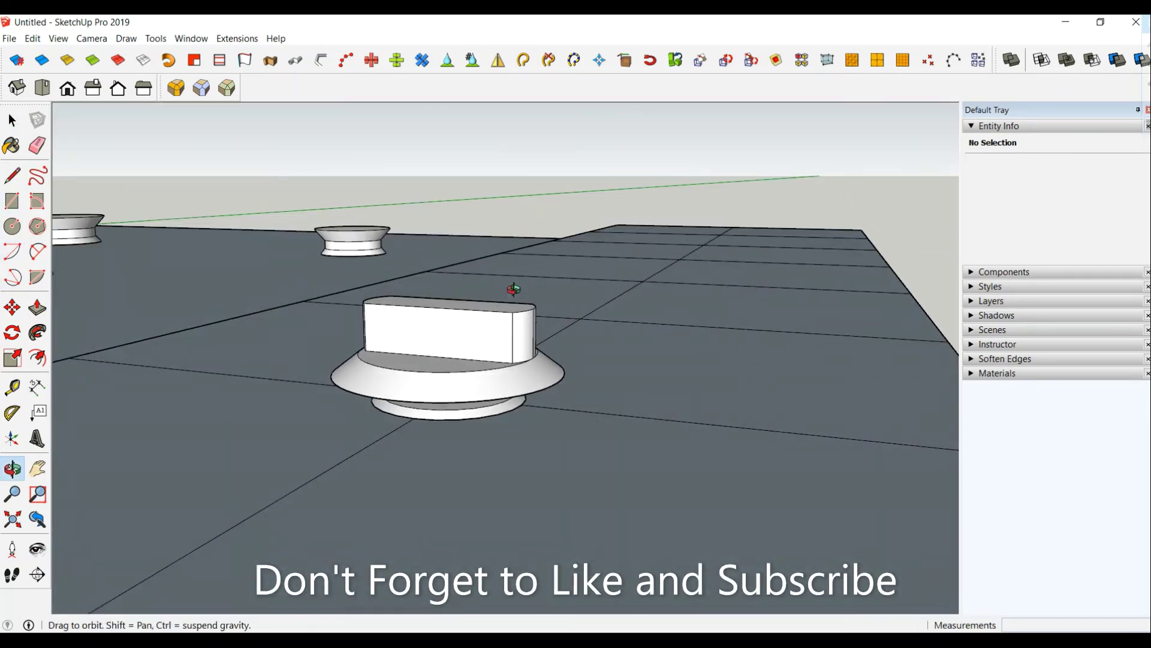
{"action": "scroll", "coordinate": [513, 289], "scroll_direction": "up", "scroll_amount": 3}
{"action": "scroll", "coordinate": [527, 427], "scroll_direction": "down", "scroll_amount": 3}
{"action": "scroll", "coordinate": [530, 458], "scroll_direction": "up", "scroll_amount": 5}
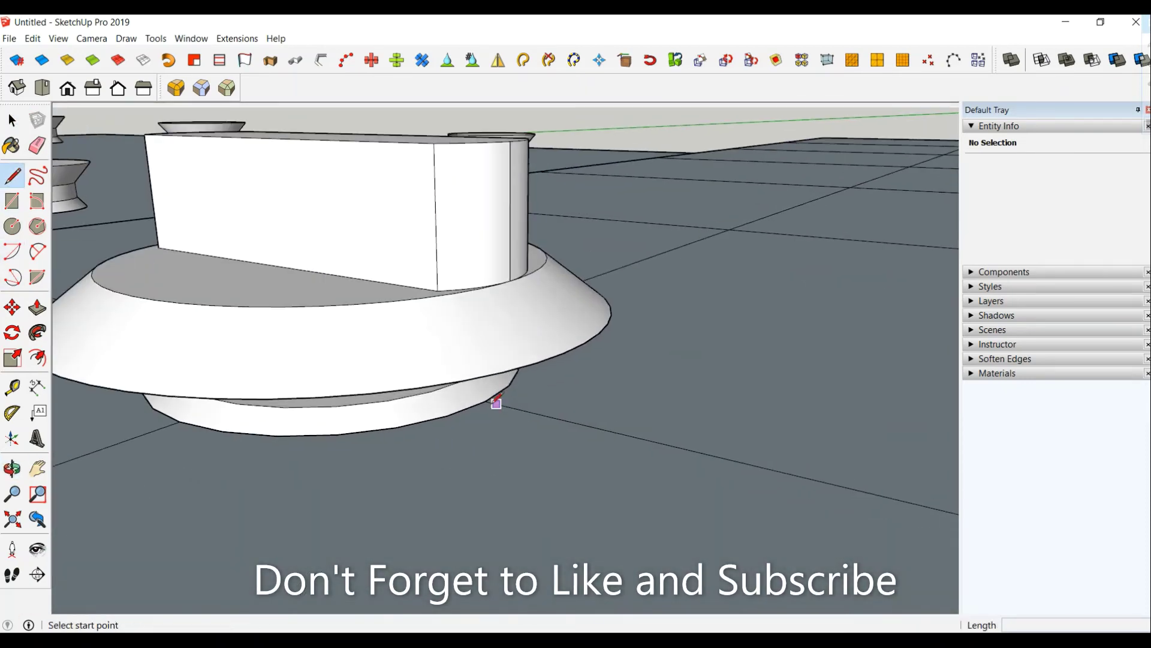
{"action": "left_click", "coordinate": [485, 401]}
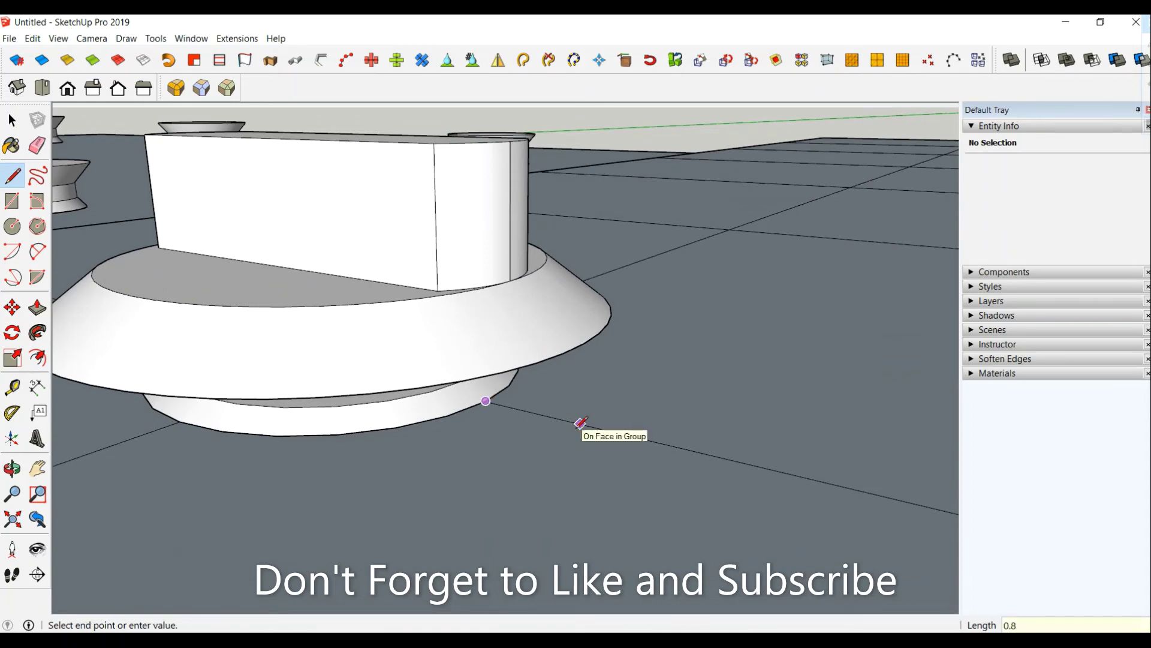
{"action": "scroll", "coordinate": [581, 423], "scroll_direction": "down", "scroll_amount": 3}
{"action": "middle_click_drag", "start_coordinate": [580, 427], "coordinate": [650, 477]}
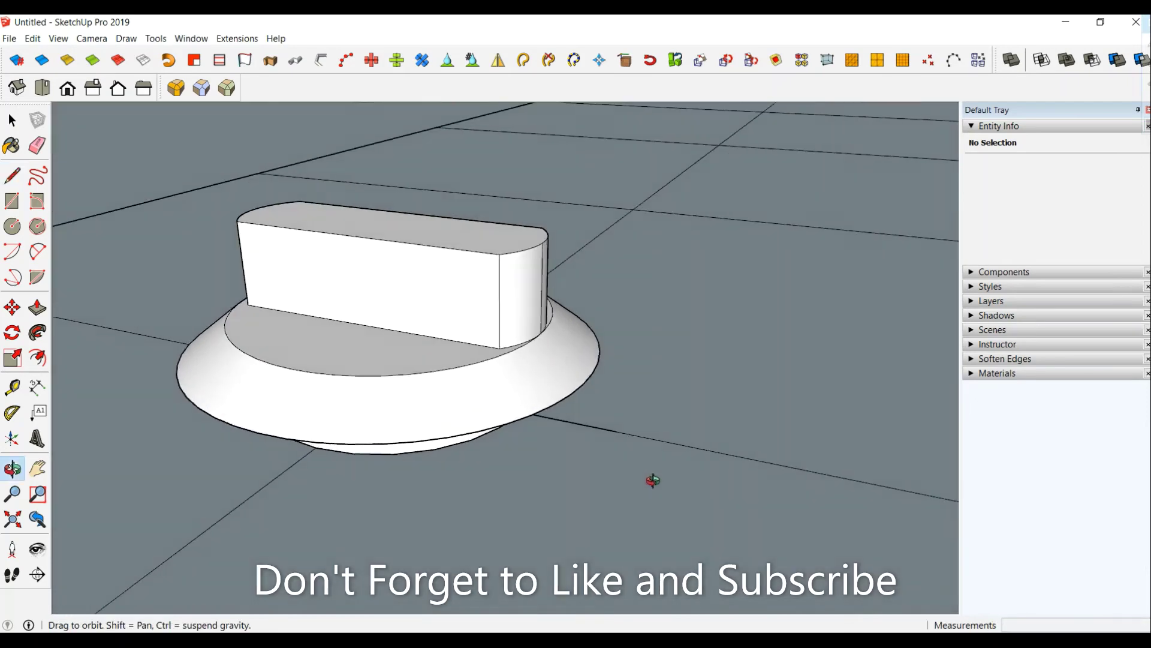
{"action": "key", "text": "Escape"}
Start another line at the puck's bottom edge from a downward view, then cancel it.
{"action": "middle_click_drag", "start_coordinate": [540, 470], "coordinate": [526, 380]}
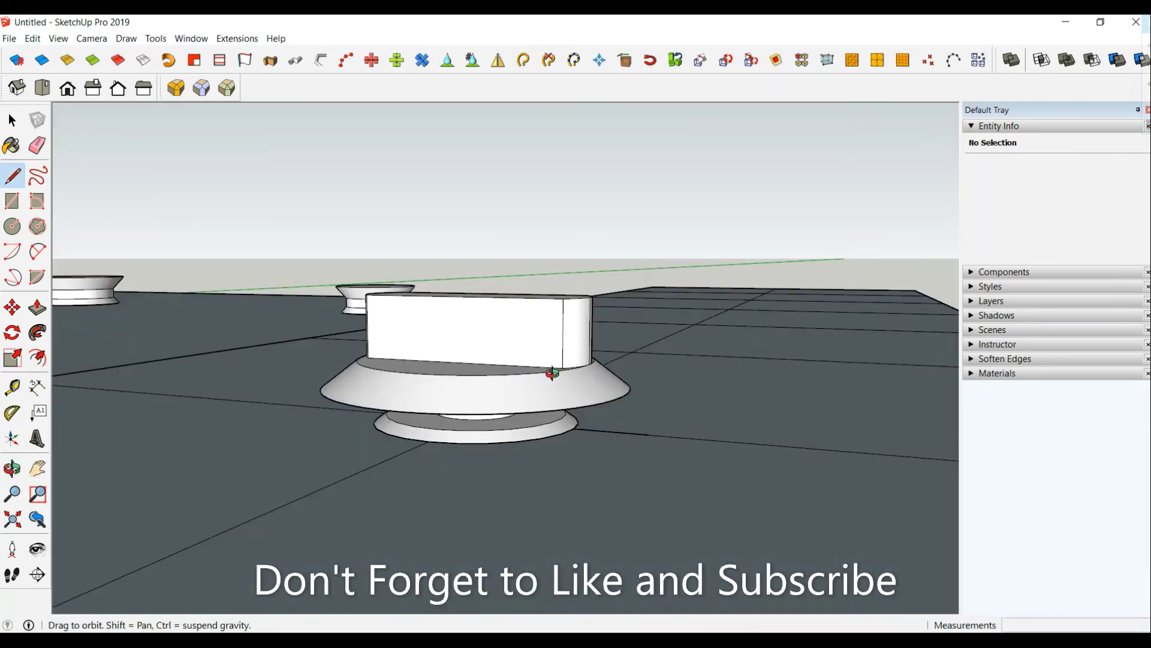
{"action": "scroll", "coordinate": [525, 380], "scroll_direction": "down", "scroll_amount": 2}
{"action": "scroll", "coordinate": [494, 411], "scroll_direction": "up", "scroll_amount": 3}
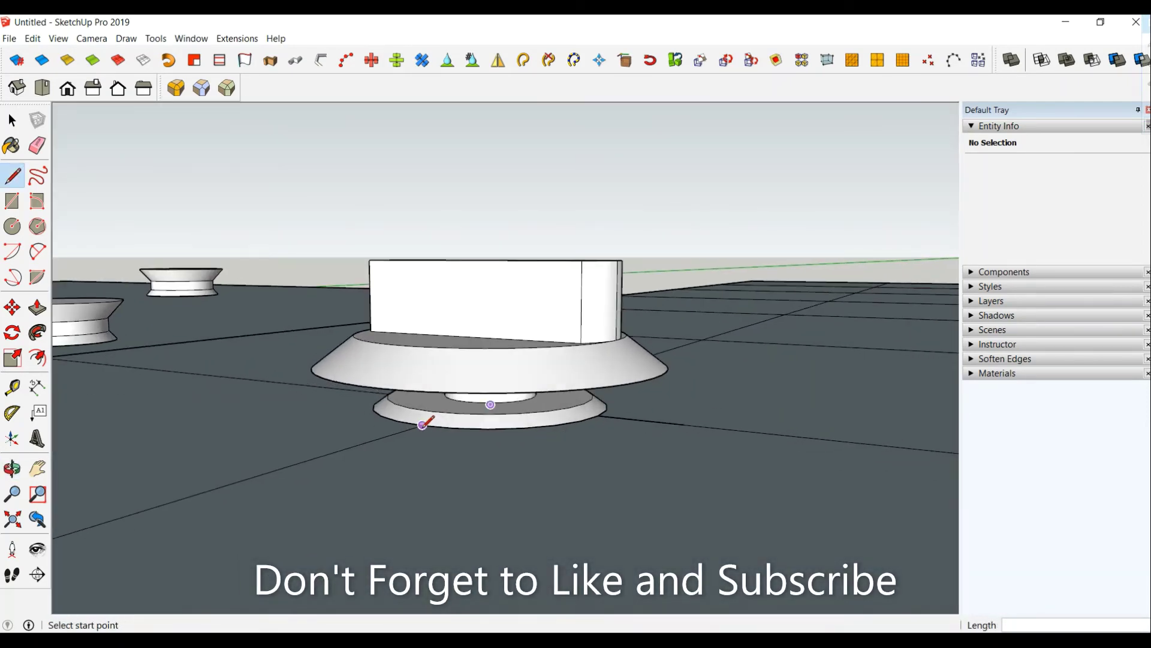
{"action": "middle_click_drag", "start_coordinate": [422, 425], "coordinate": [432, 437]}
{"action": "scroll", "coordinate": [433, 443], "scroll_direction": "up", "scroll_amount": 3}
{"action": "left_click", "coordinate": [435, 428]}
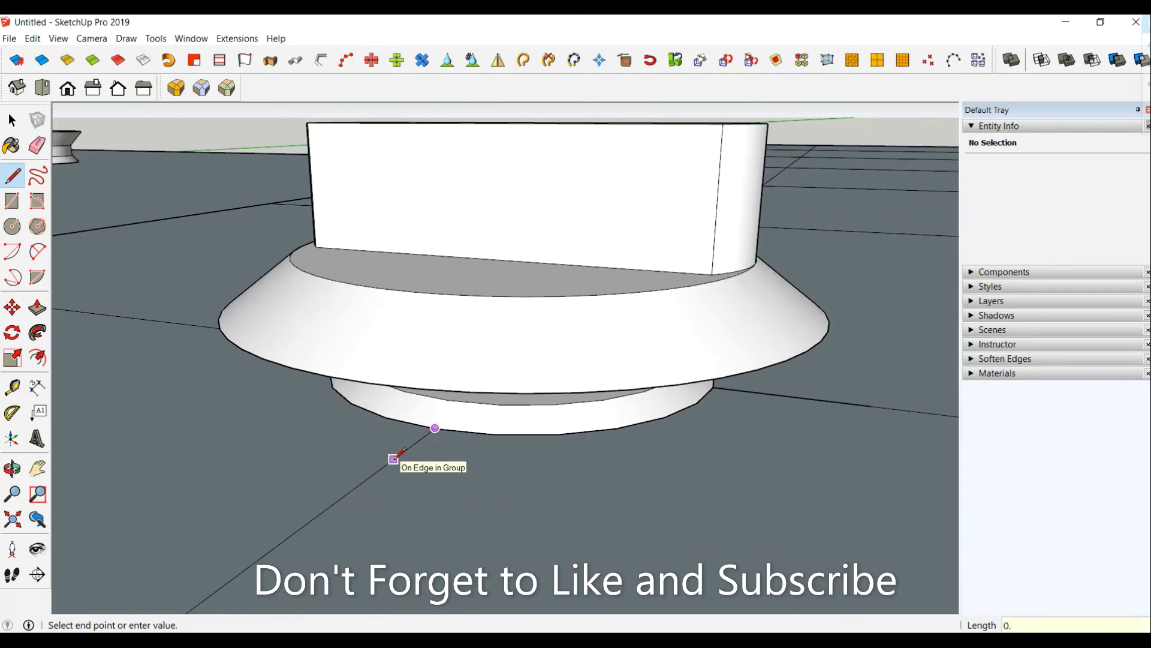
{"action": "scroll", "coordinate": [388, 462], "scroll_direction": "down", "scroll_amount": 3}
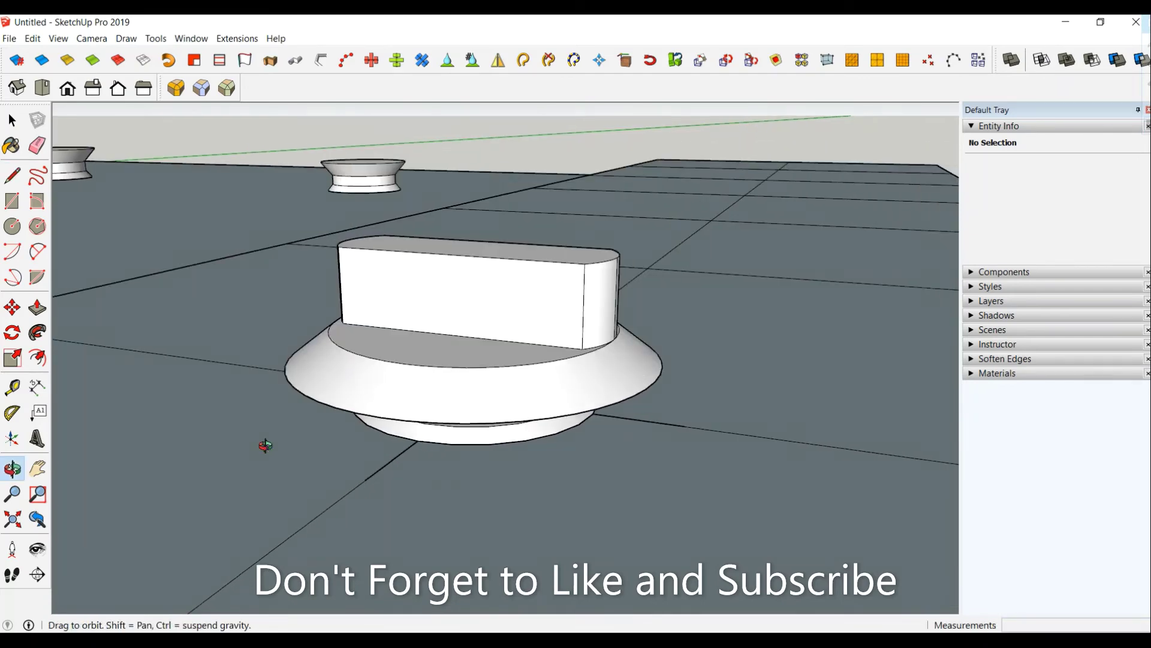
{"action": "middle_click_drag", "start_coordinate": [268, 442], "coordinate": [369, 437]}
{"action": "key", "text": "Escape"}
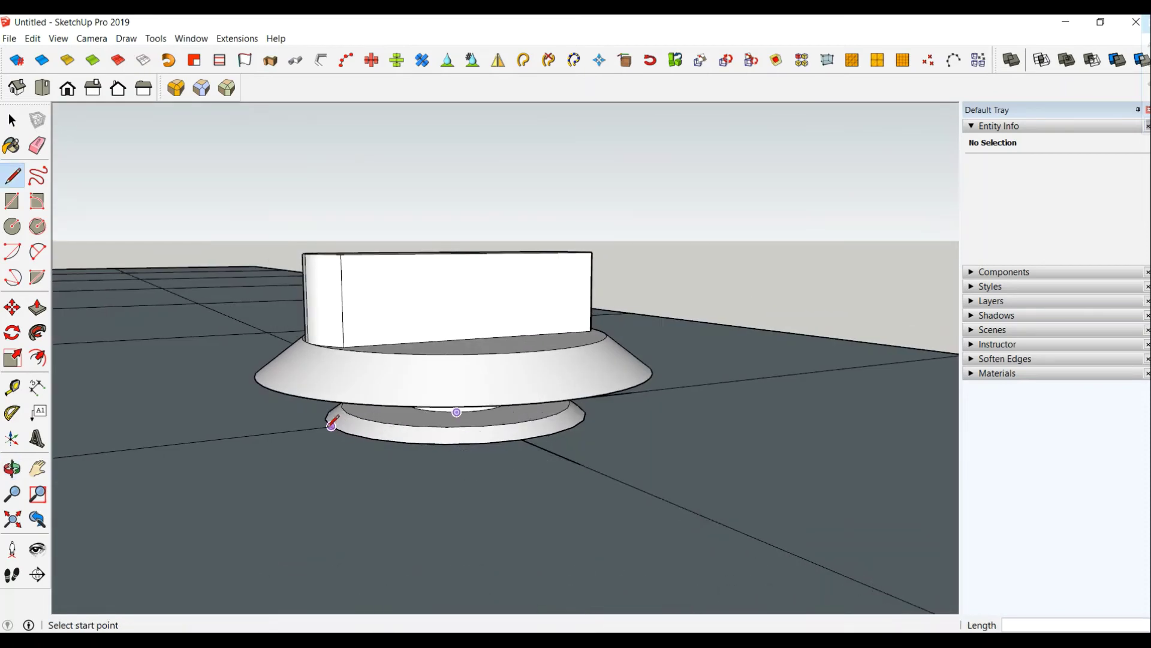
Try lines from the ring's edge, abandon them, and look straight down on the knob.
{"action": "left_click", "coordinate": [331, 425]}
{"action": "type", "text": "0.8"}
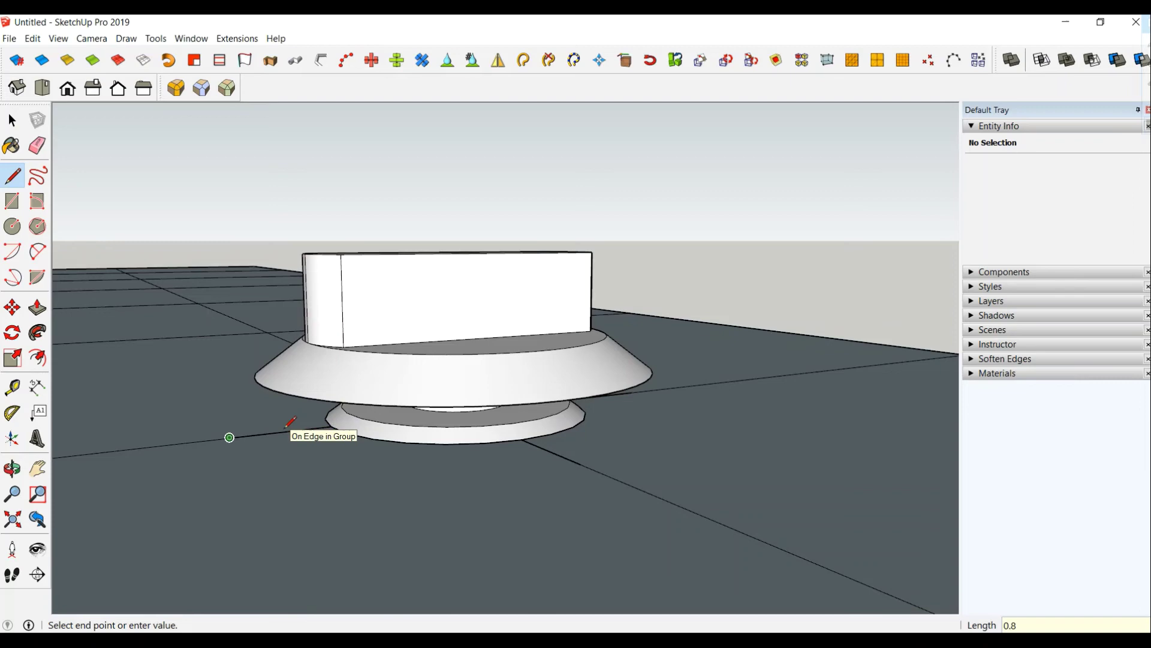
{"action": "scroll", "coordinate": [231, 434], "scroll_direction": "down", "scroll_amount": 3}
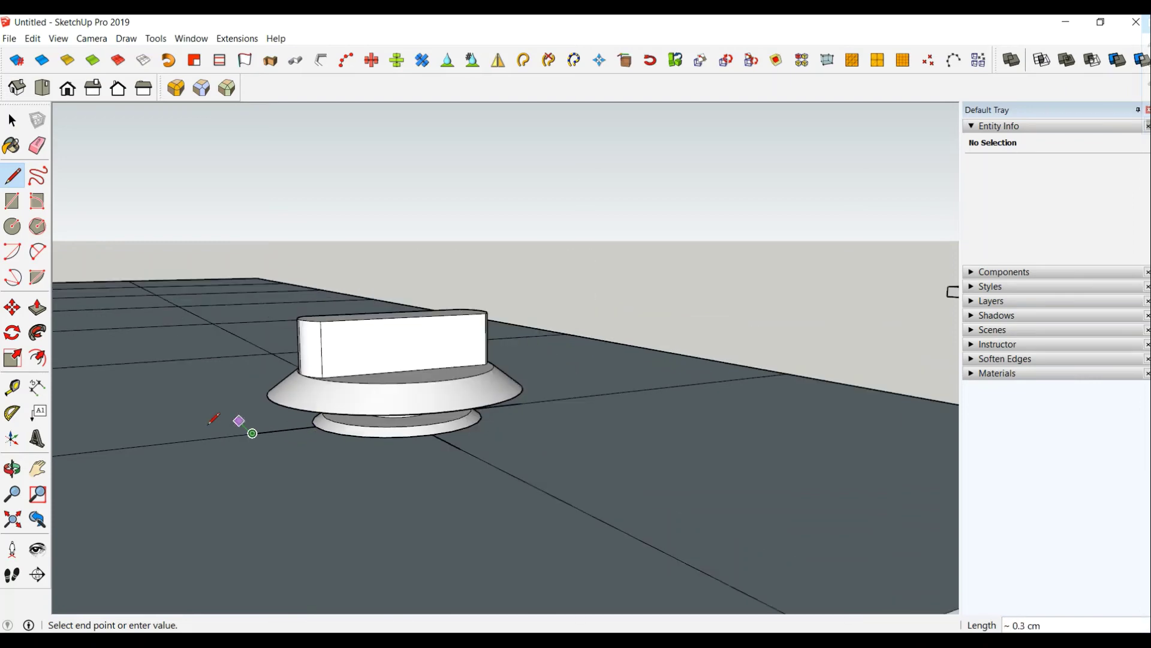
{"action": "mouse_move", "coordinate": [227, 422]}
{"action": "middle_mouse_down"}
{"action": "mouse_move", "coordinate": [389, 493]}
{"action": "mouse_move", "coordinate": [380, 455]}
{"action": "middle_mouse_up"}
{"action": "key", "text": "Escape"}
{"action": "scroll", "coordinate": [373, 478], "scroll_direction": "up", "scroll_amount": 3}
{"action": "left_click", "coordinate": [386, 449]}
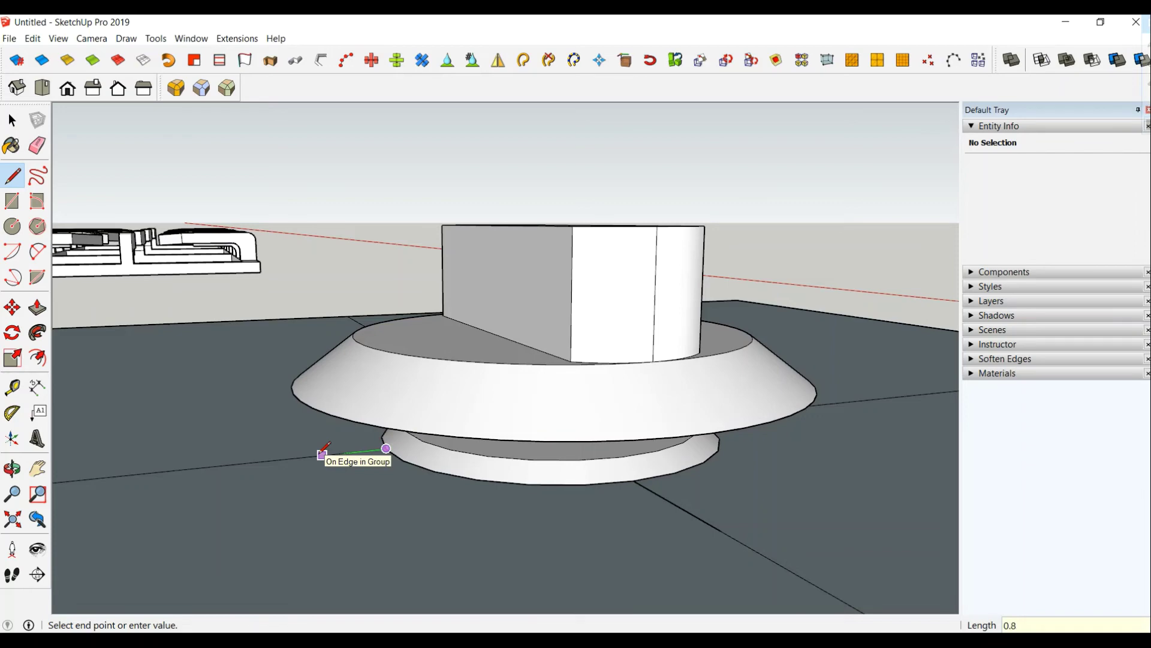
{"action": "scroll", "coordinate": [264, 459], "scroll_direction": "down", "scroll_amount": 3}
{"action": "key", "text": "space"}
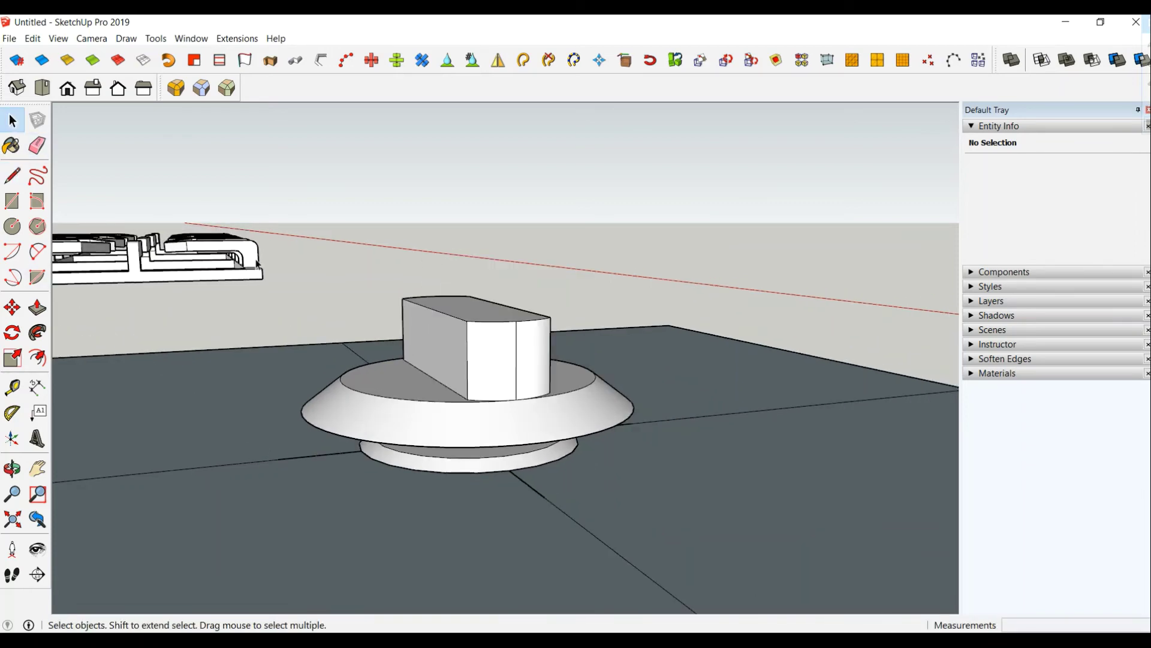
{"action": "mouse_move", "coordinate": [286, 300]}
{"action": "middle_mouse_down"}
{"action": "mouse_move", "coordinate": [444, 429]}
{"action": "mouse_move", "coordinate": [458, 550]}
{"action": "mouse_move", "coordinate": [447, 504]}
{"action": "mouse_move", "coordinate": [439, 532]}
{"action": "mouse_move", "coordinate": [432, 504]}
{"action": "mouse_move", "coordinate": [441, 444]}
{"action": "middle_mouse_up"}
Create 3D text 'MED', 0.5 cm tall and extruded 0.02, placed beside the knob.
{"action": "left_click", "coordinate": [155, 39]}
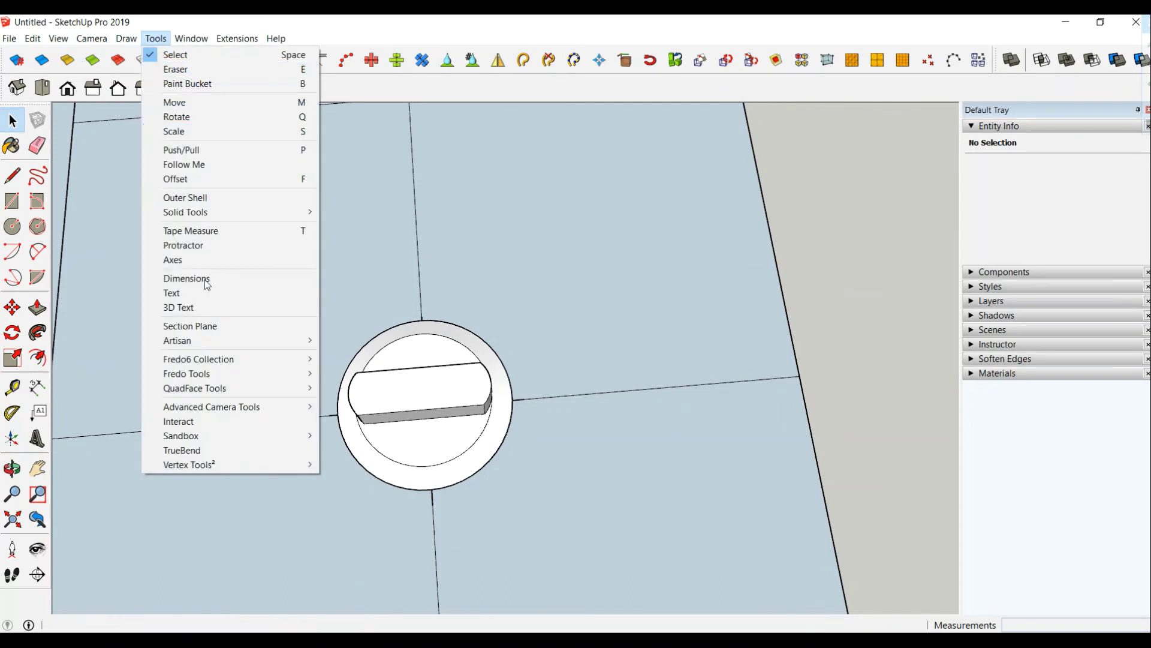
{"action": "left_click", "coordinate": [213, 309]}
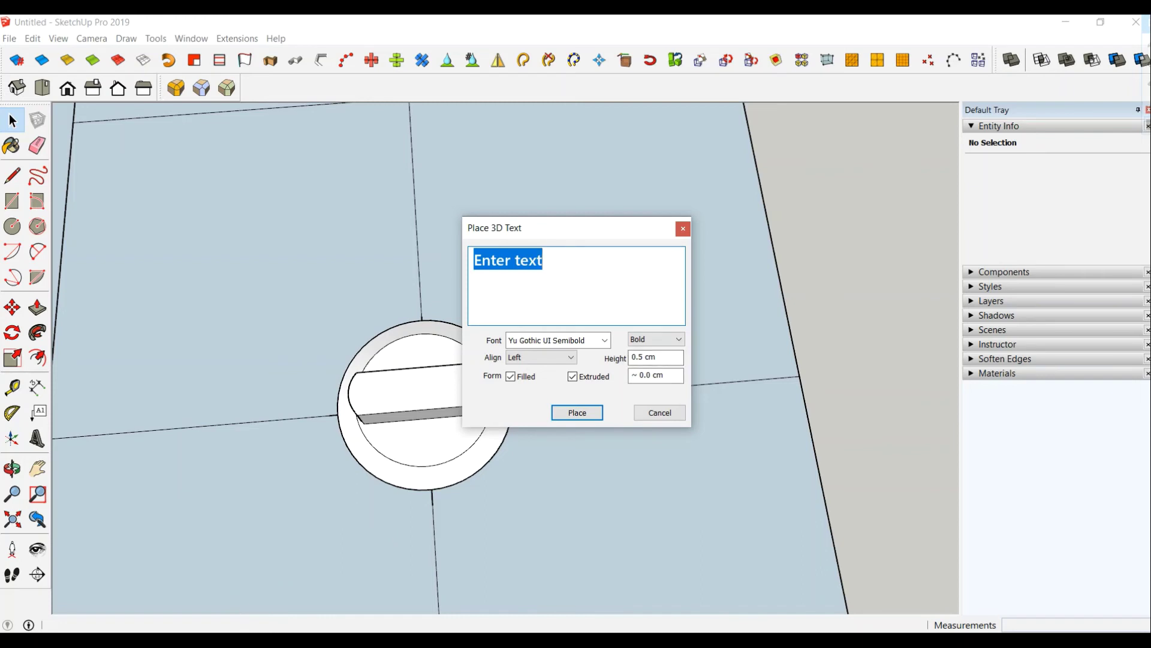
{"action": "type", "text": "m"}
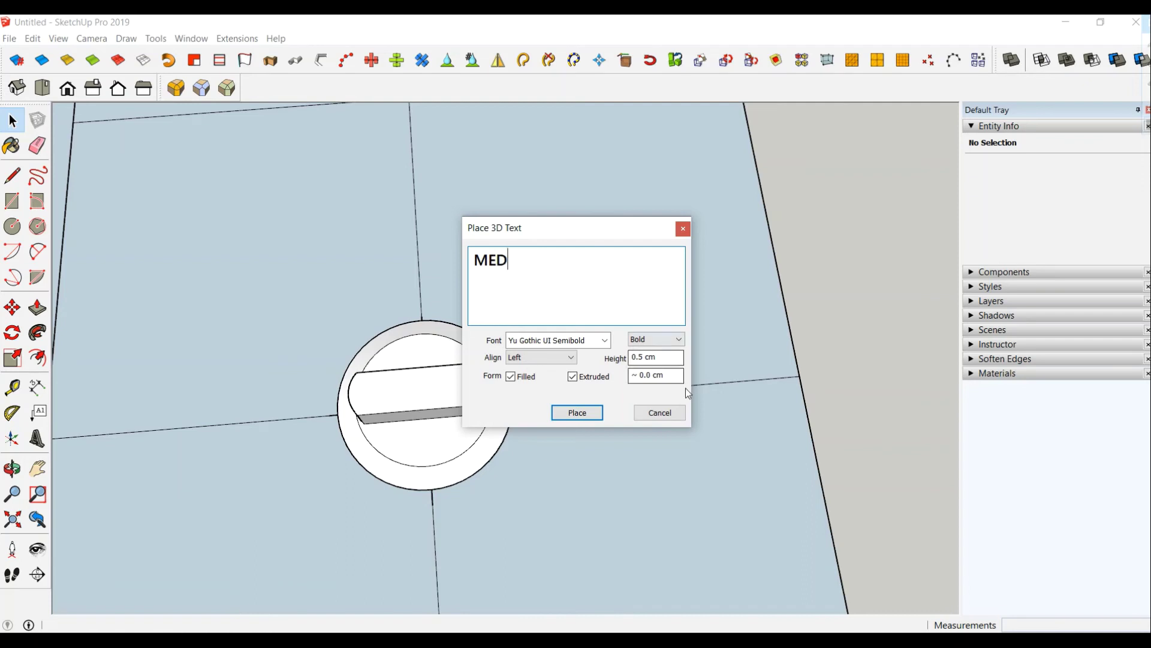
{"action": "left_click", "coordinate": [663, 375]}
{"action": "type", "text": "0.02"}
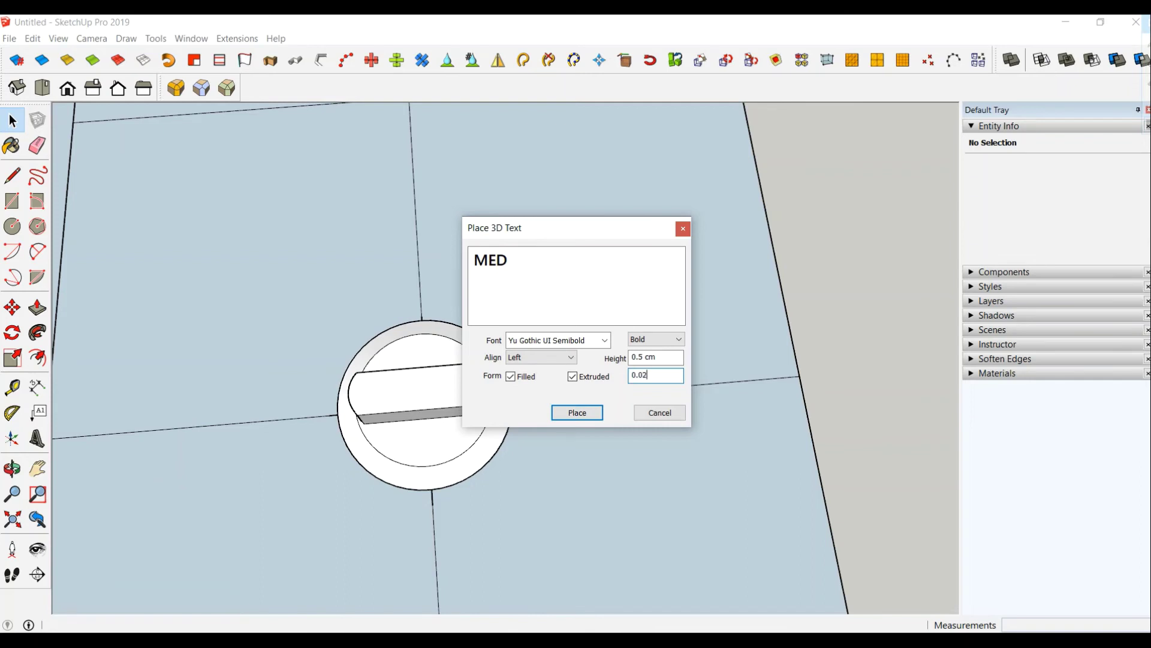
{"action": "left_click", "coordinate": [576, 413]}
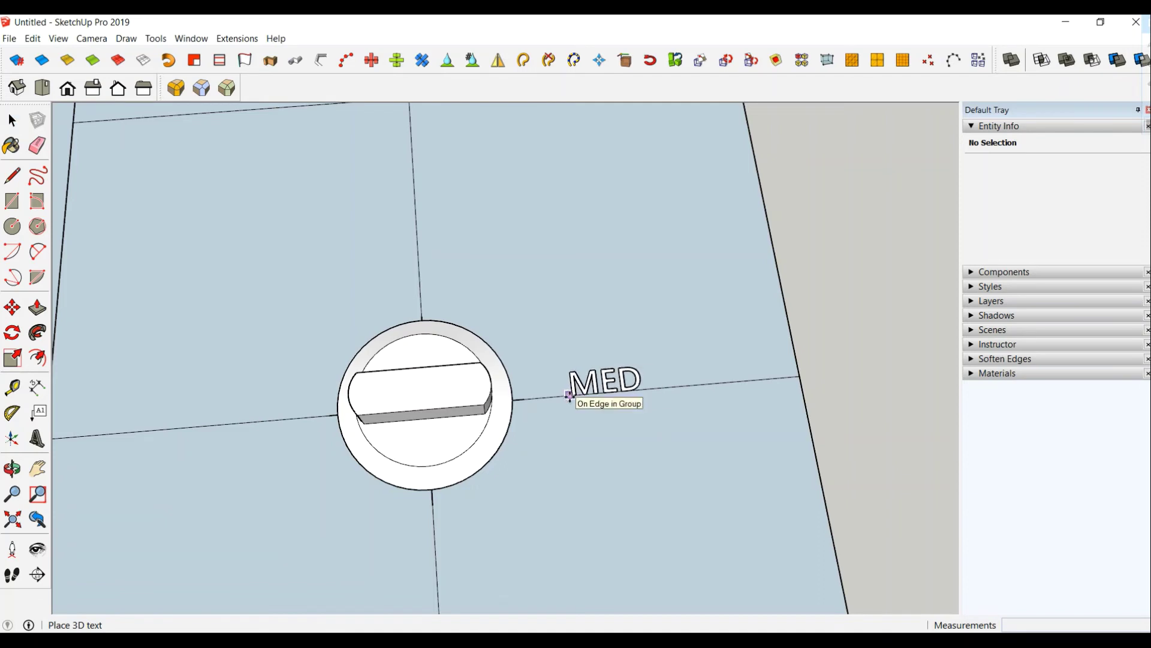
{"action": "left_click", "coordinate": [573, 395]}
Paint the MED text black with Color M09.
{"action": "middle_click_drag", "start_coordinate": [634, 429], "coordinate": [606, 301]}
{"action": "scroll", "coordinate": [613, 415], "scroll_direction": "up", "scroll_amount": 3}
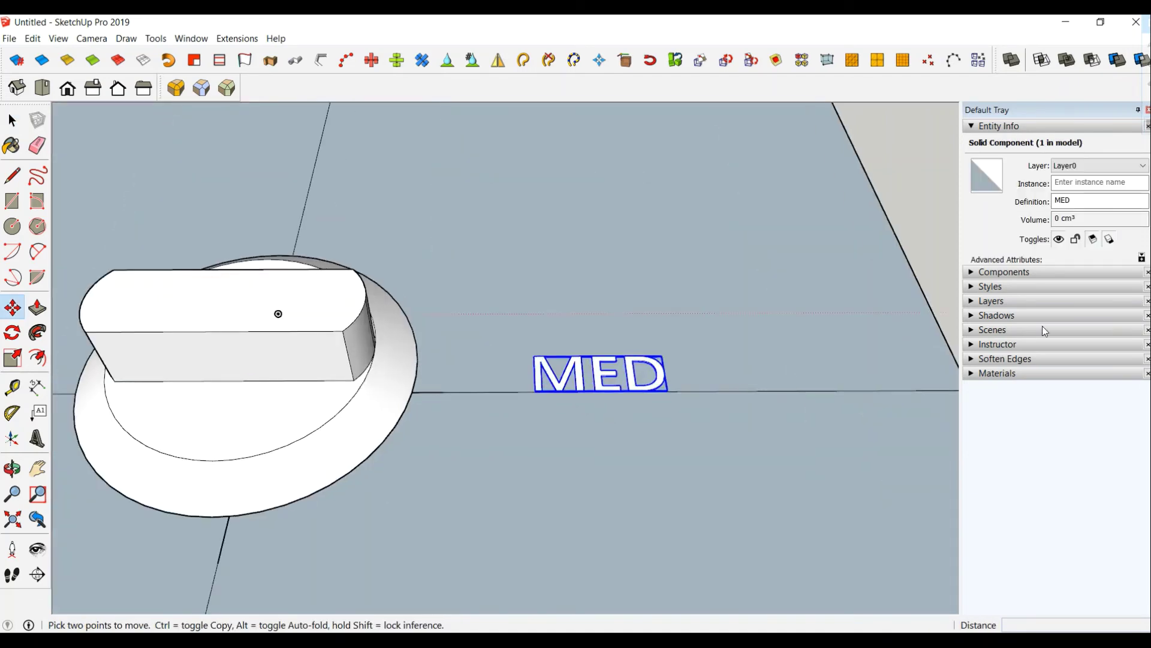
{"action": "left_click", "coordinate": [975, 126]}
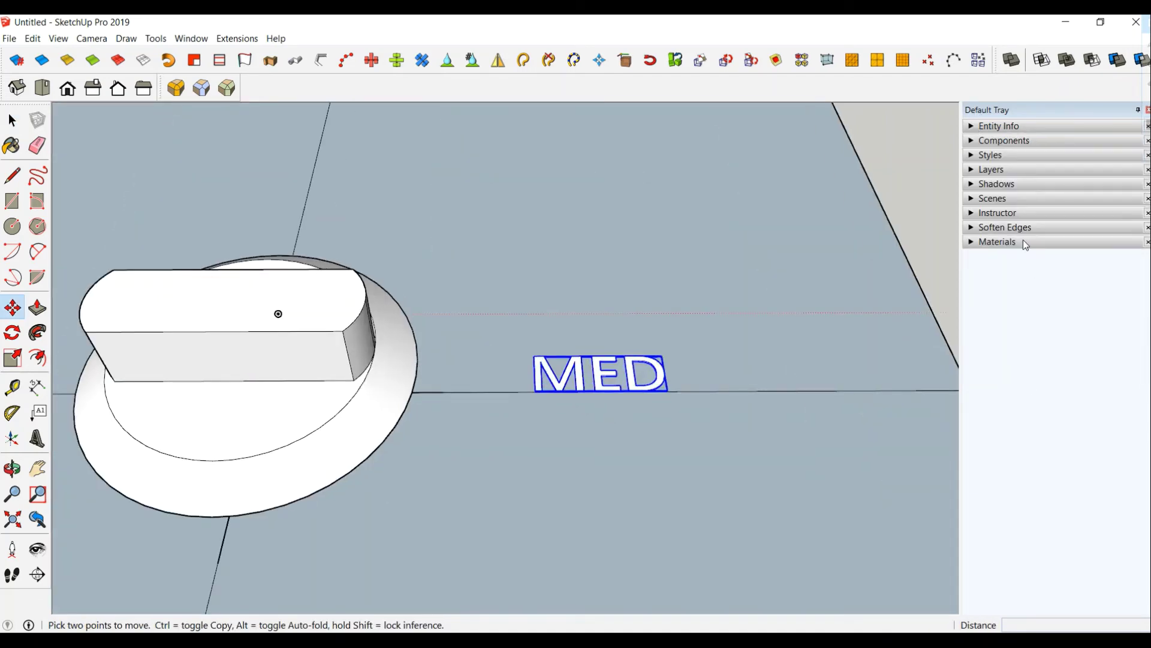
{"action": "left_click", "coordinate": [1023, 240]}
{"action": "scroll", "coordinate": [1047, 422], "scroll_direction": "down", "scroll_amount": 10}
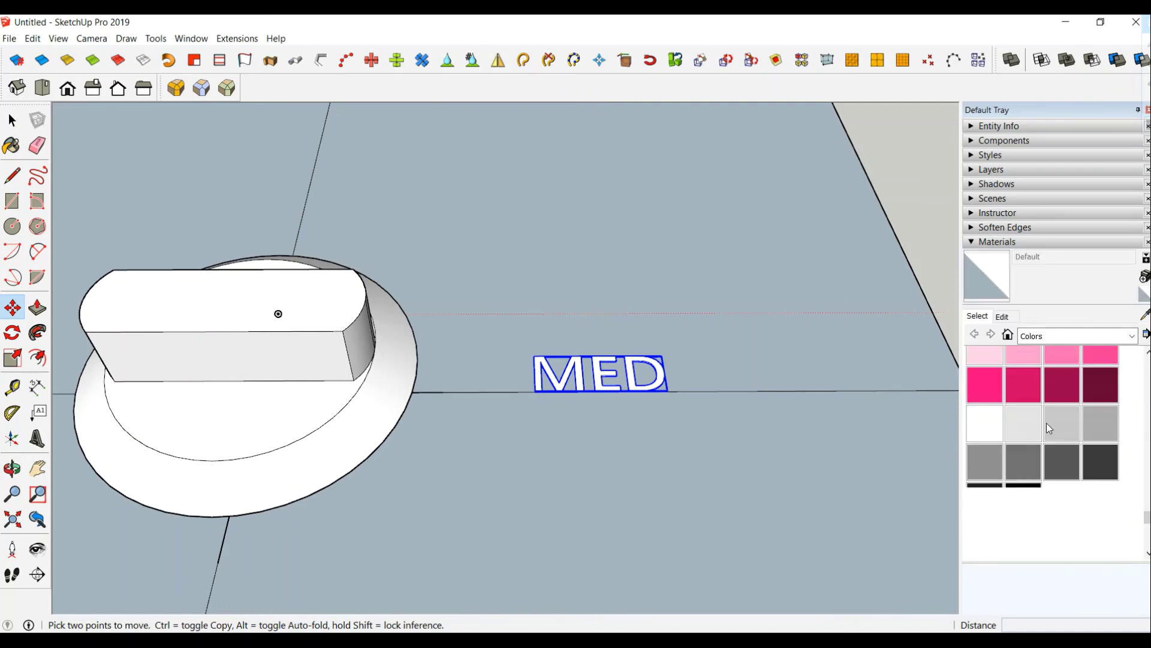
{"action": "scroll", "coordinate": [1047, 423], "scroll_direction": "down", "scroll_amount": 10}
{"action": "left_click", "coordinate": [1037, 378]}
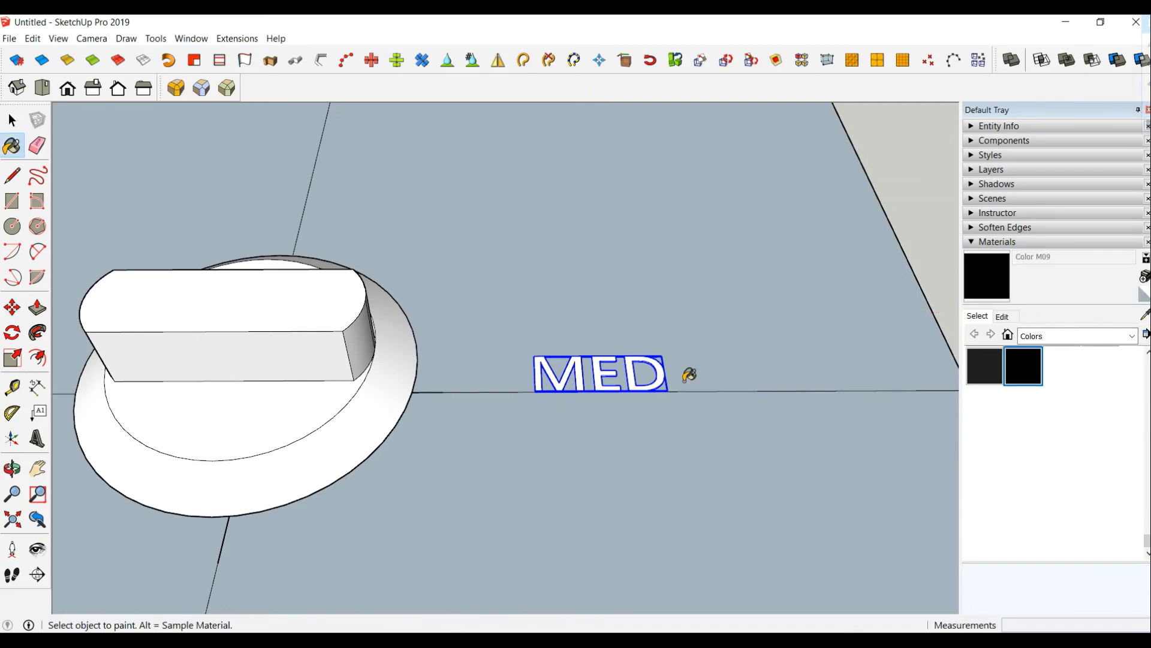
{"action": "left_click", "coordinate": [636, 375]}
{"action": "scroll", "coordinate": [488, 411], "scroll_direction": "up", "scroll_amount": 2}
{"action": "scroll", "coordinate": [488, 412], "scroll_direction": "up", "scroll_amount": 1}
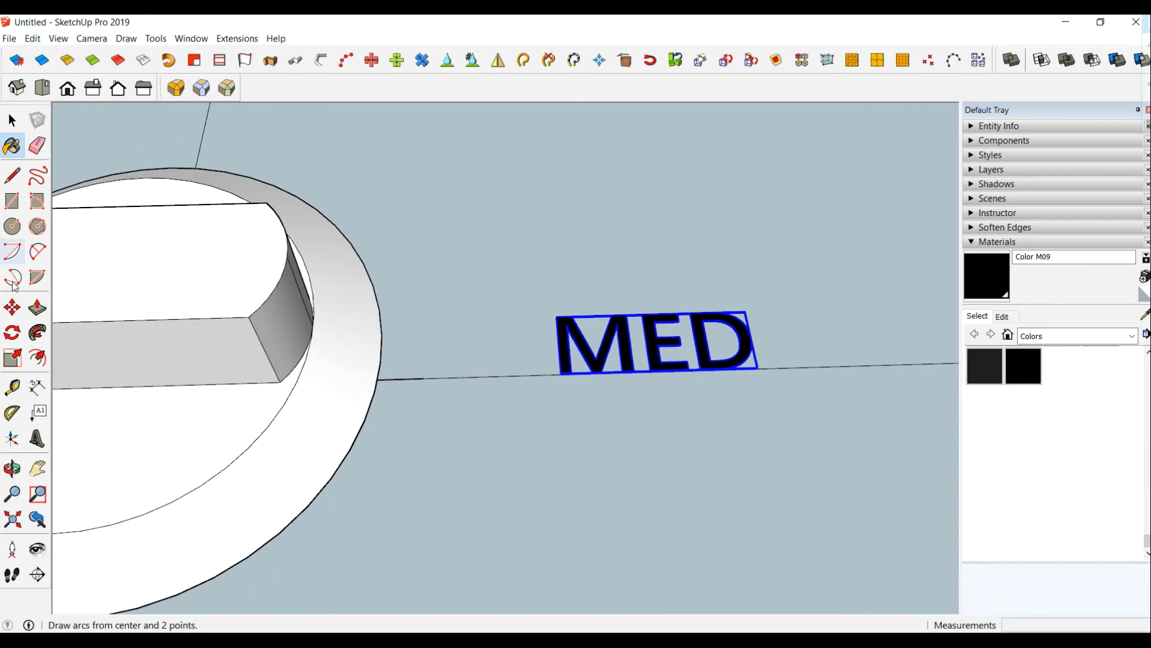
Move the MED label closer to the knob and view it from above.
{"action": "left_click", "coordinate": [12, 307]}
{"action": "scroll", "coordinate": [506, 355], "scroll_direction": "up", "scroll_amount": 3}
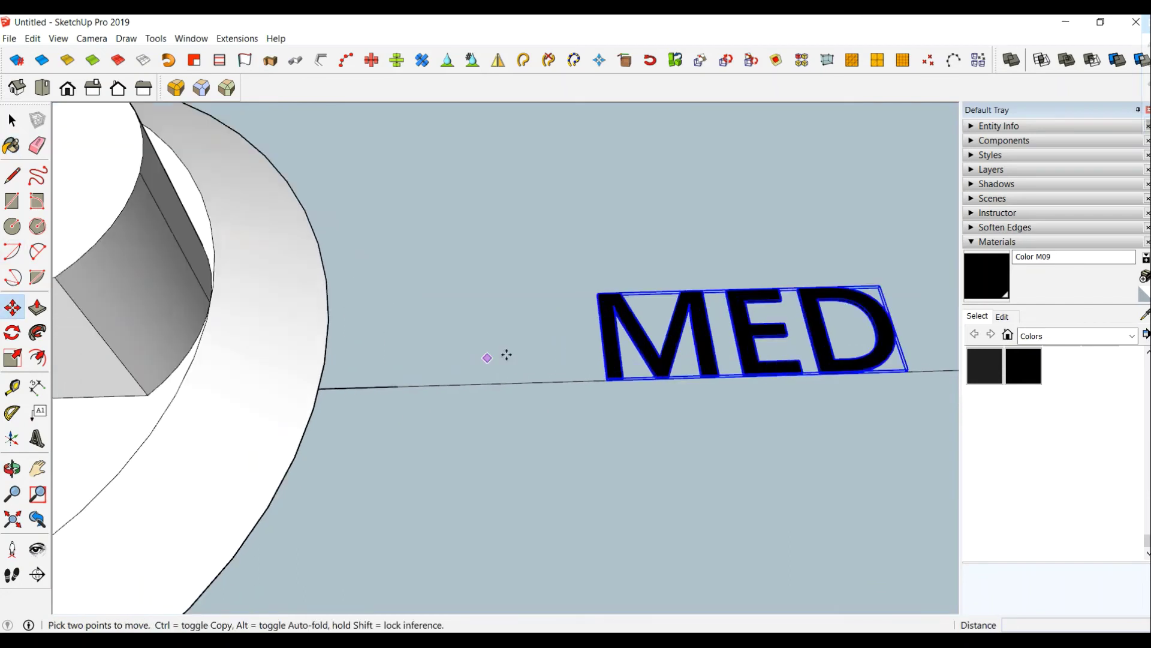
{"action": "left_click", "coordinate": [601, 338]}
{"action": "left_click", "coordinate": [397, 385]}
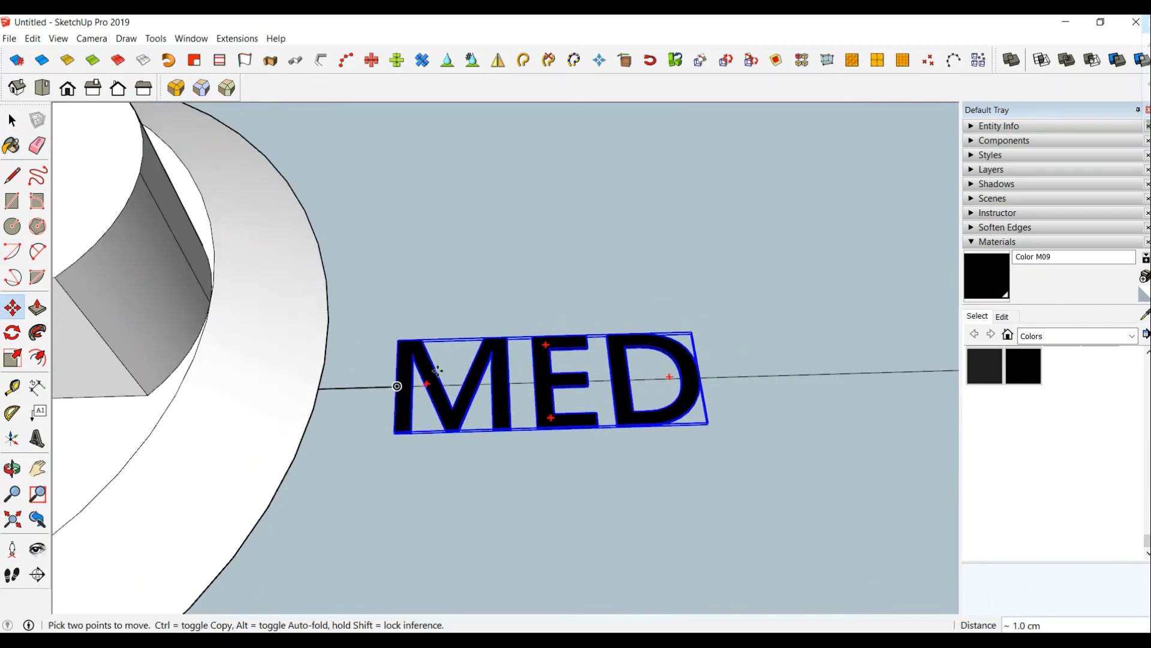
{"action": "scroll", "coordinate": [440, 377], "scroll_direction": "down", "scroll_amount": 2}
{"action": "scroll", "coordinate": [498, 337], "scroll_direction": "down", "scroll_amount": 2}
{"action": "scroll", "coordinate": [527, 318], "scroll_direction": "down", "scroll_amount": 2}
{"action": "scroll", "coordinate": [532, 336], "scroll_direction": "down", "scroll_amount": 2}
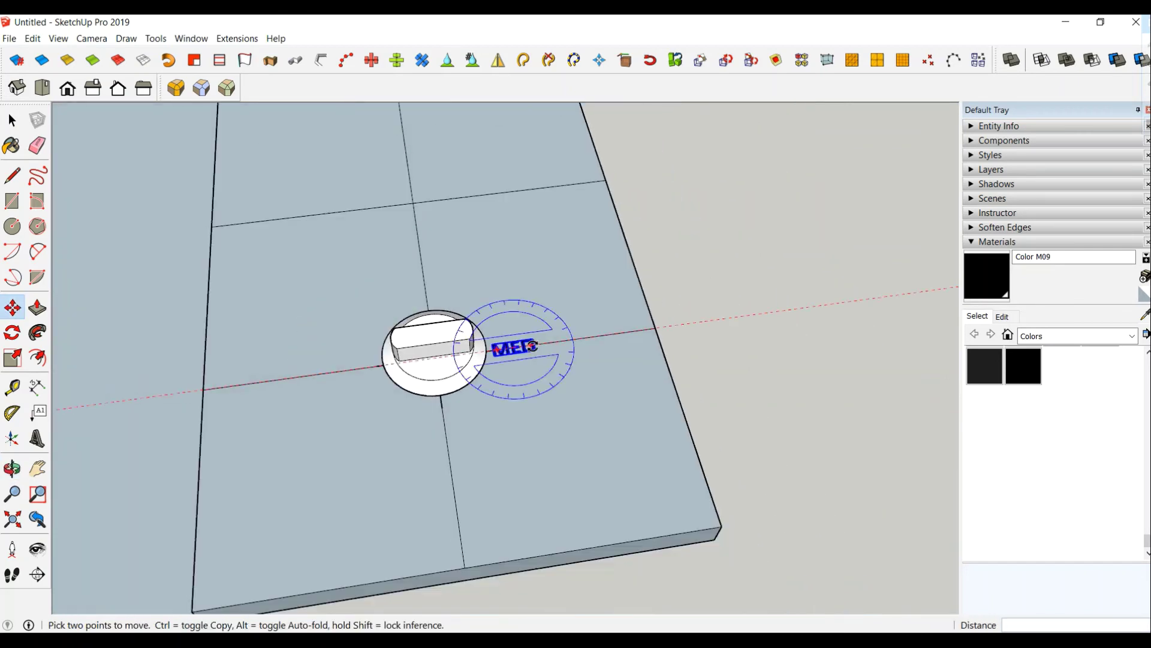
{"action": "mouse_move", "coordinate": [367, 437]}
{"action": "middle_mouse_down"}
{"action": "mouse_move", "coordinate": [357, 466]}
{"action": "mouse_move", "coordinate": [336, 419]}
{"action": "middle_mouse_up"}
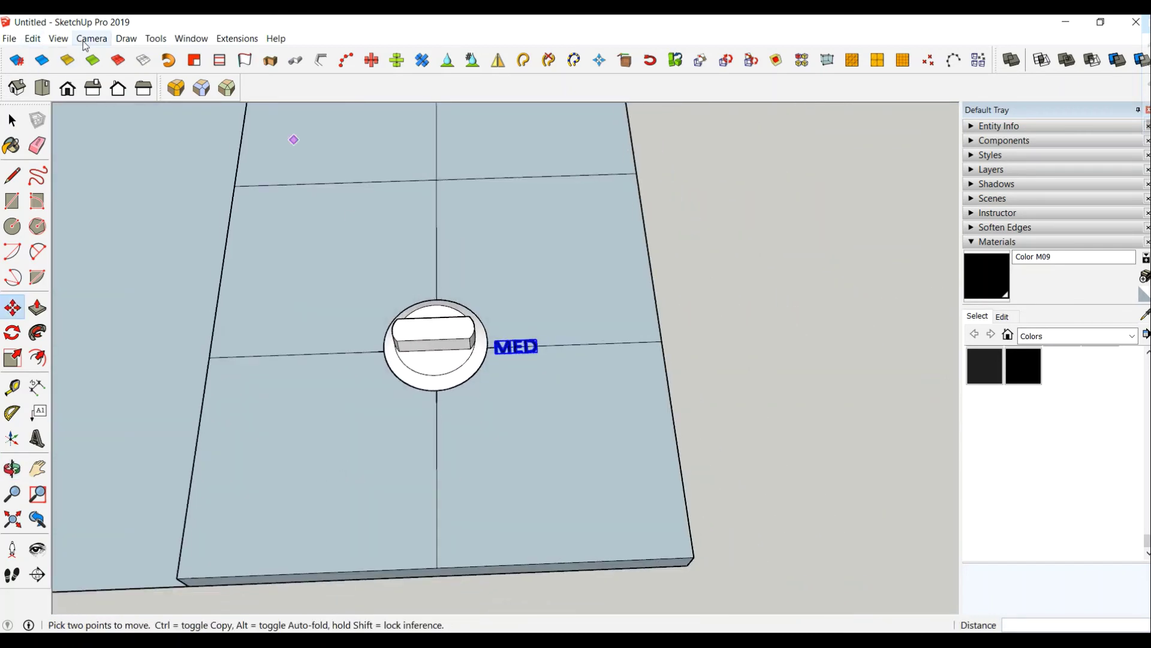
{"action": "left_click", "coordinate": [156, 38]}
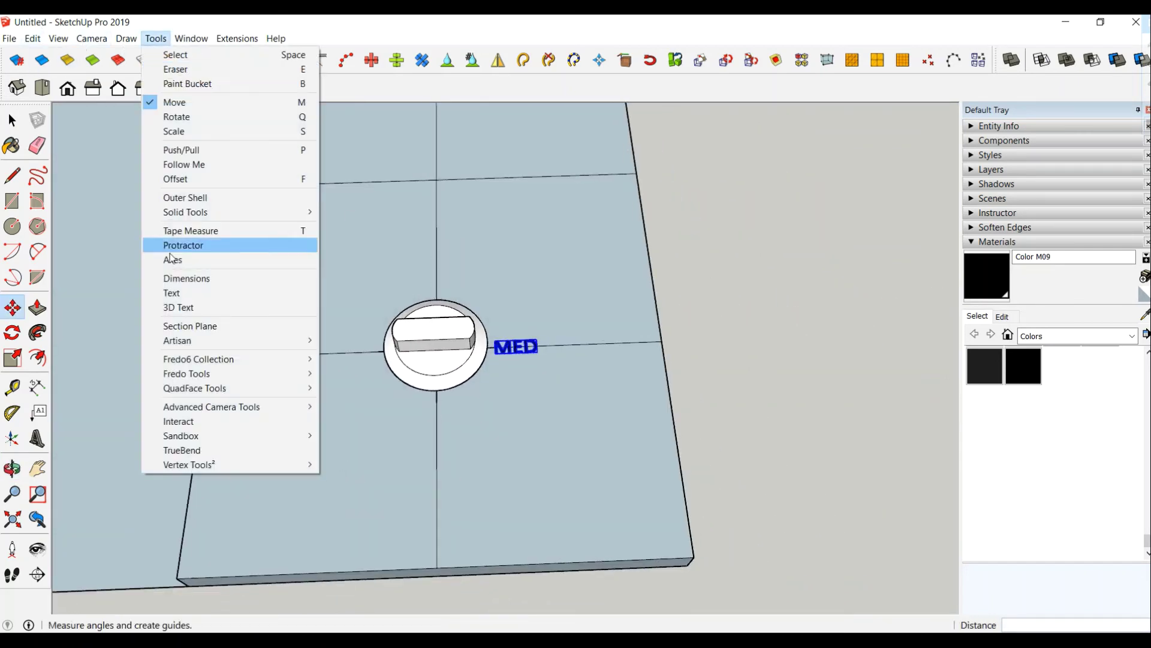
Create an extruded 3D text label 'OFF' on the base and paint it black.
{"action": "left_click", "coordinate": [186, 307]}
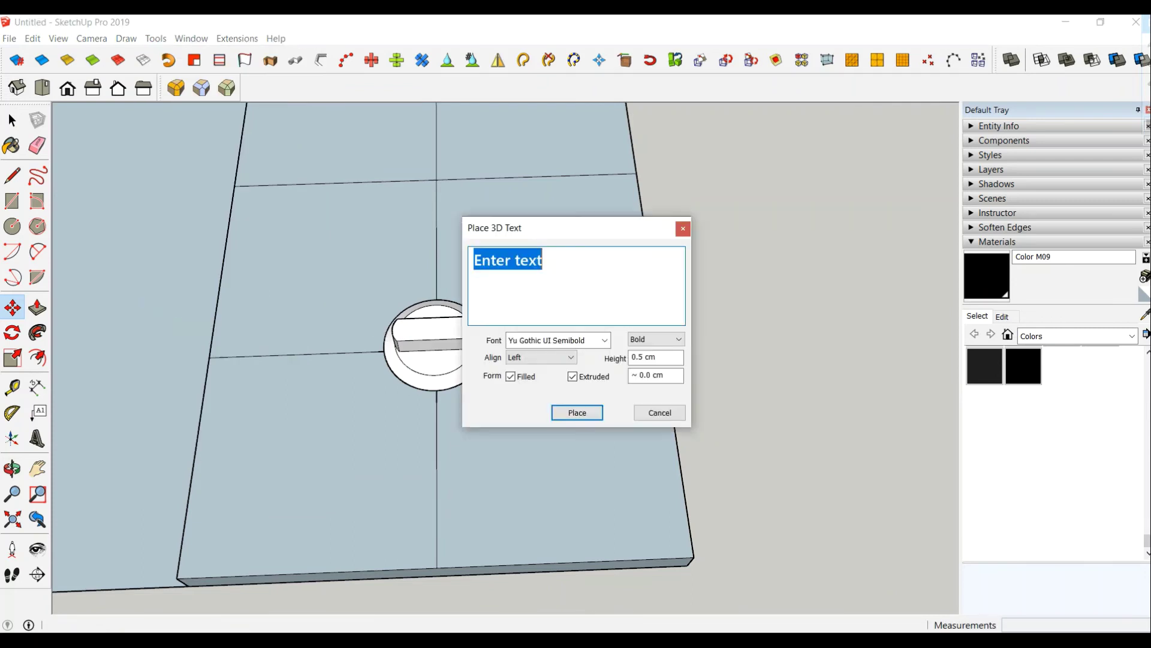
{"action": "type", "text": "OFF"}
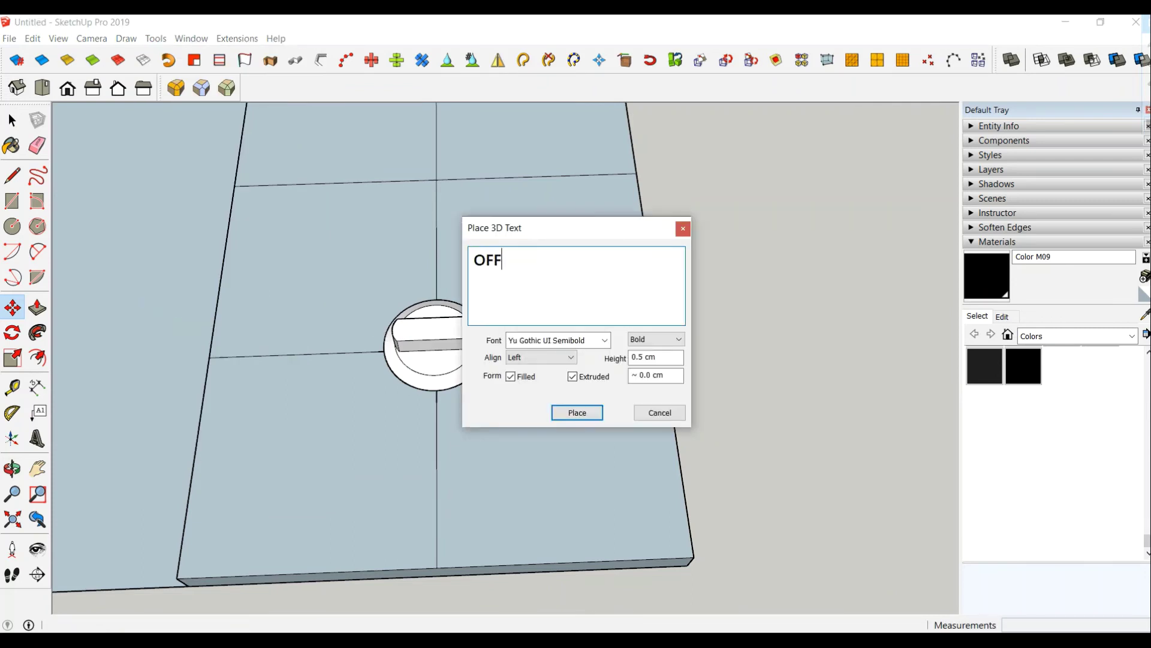
{"action": "left_click", "coordinate": [665, 376]}
{"action": "type", "text": "0.02"}
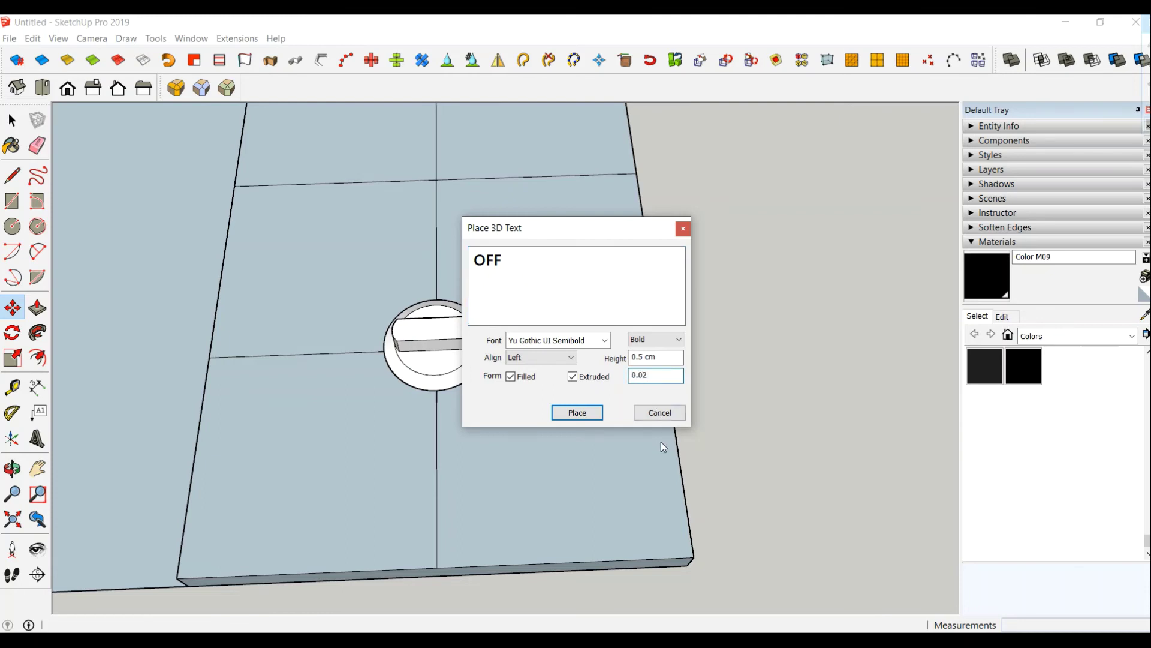
{"action": "left_click", "coordinate": [575, 414]}
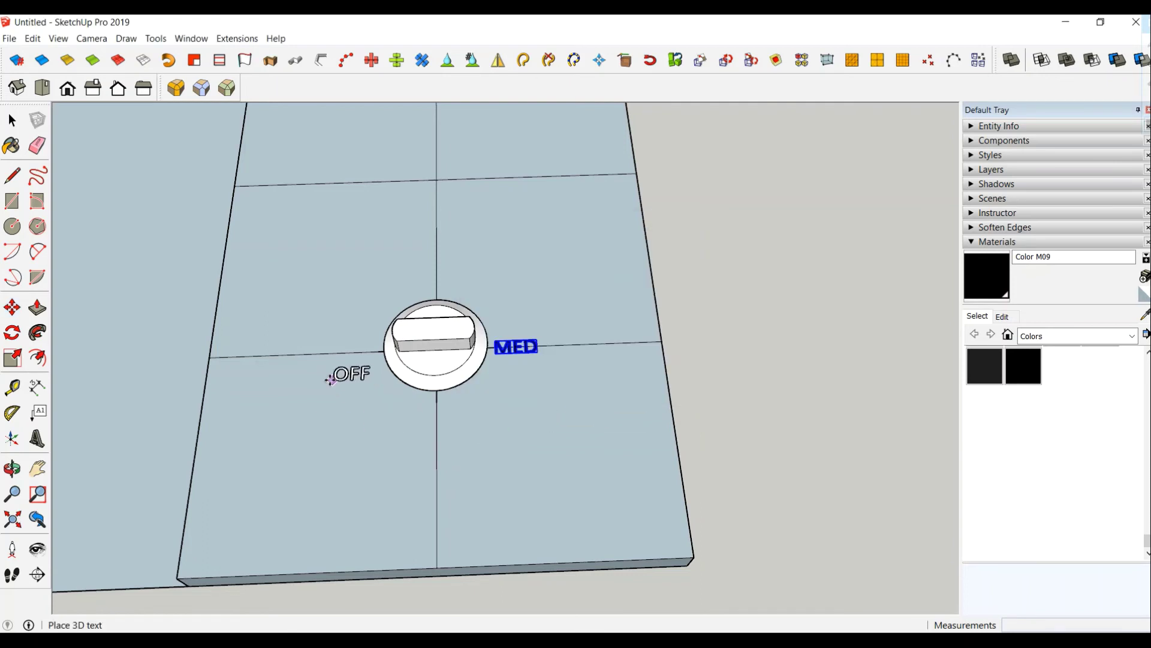
{"action": "scroll", "coordinate": [297, 367], "scroll_direction": "up", "scroll_amount": 2}
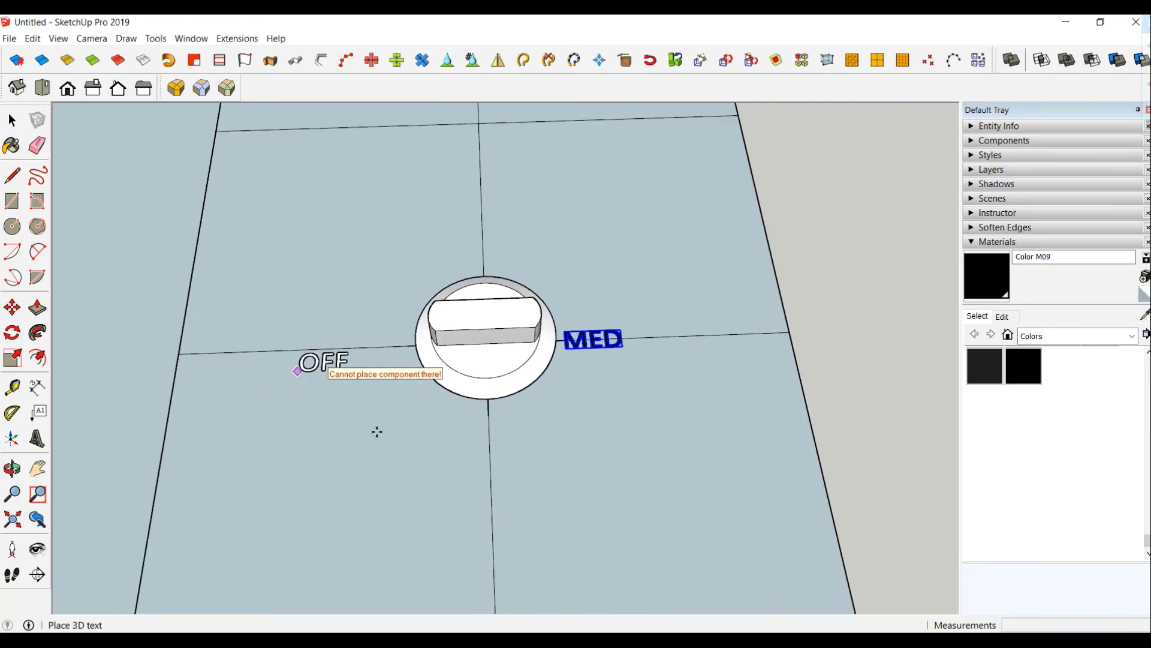
{"action": "left_click", "coordinate": [593, 446]}
{"action": "left_click", "coordinate": [1033, 369]}
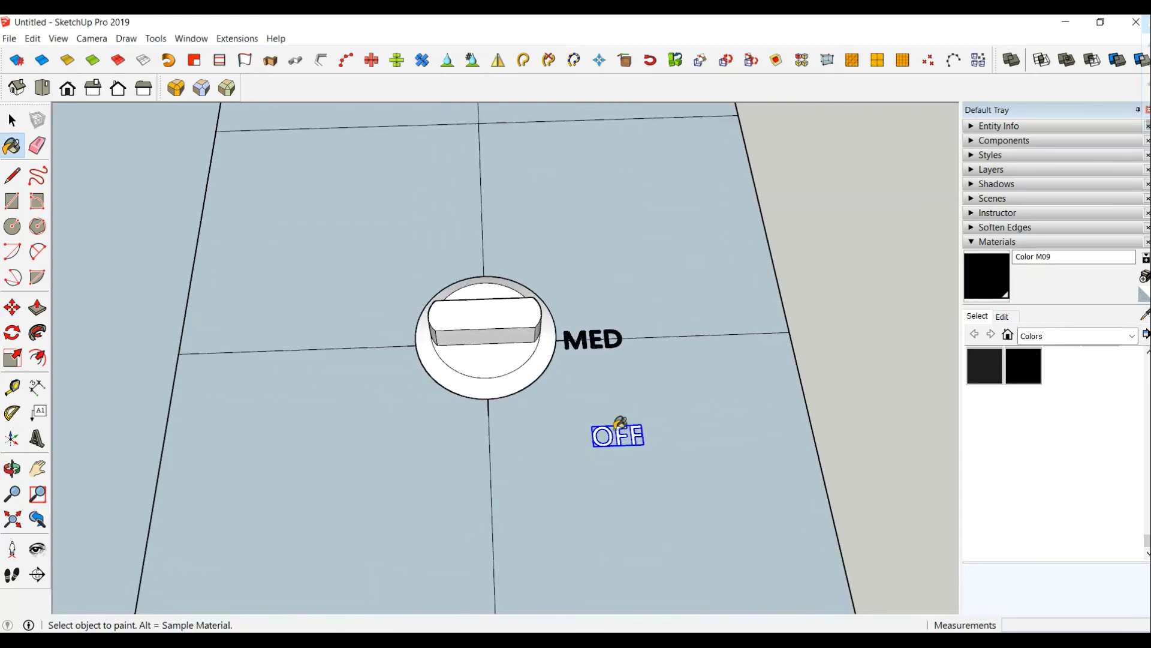
{"action": "left_click", "coordinate": [619, 429]}
{"action": "middle_click_drag", "start_coordinate": [528, 424], "coordinate": [719, 432]}
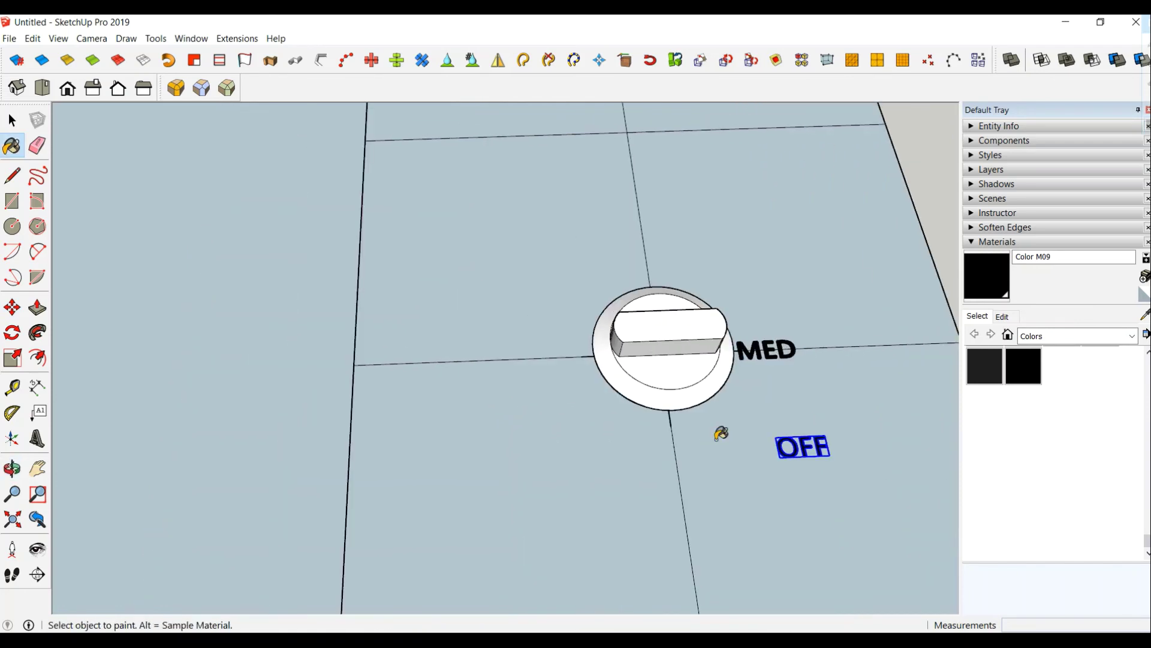
Move the OFF label beside the knob's left edge, opposite the MED label.
{"action": "left_click", "coordinate": [12, 307]}
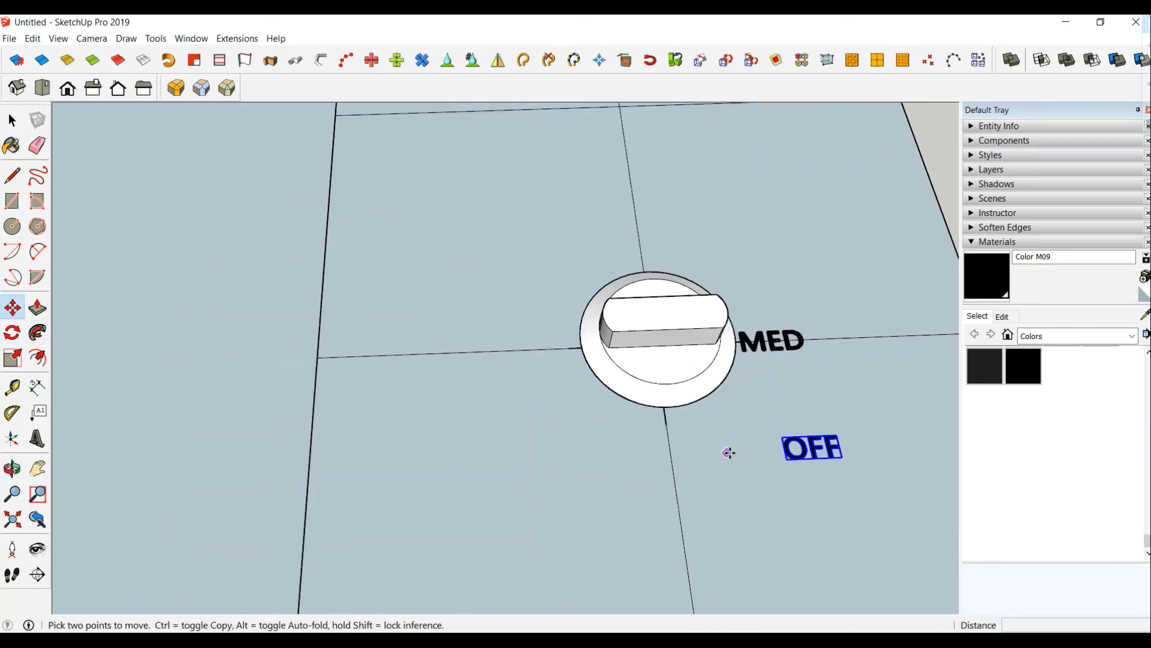
{"action": "scroll", "coordinate": [846, 451], "scroll_direction": "up", "scroll_amount": 2}
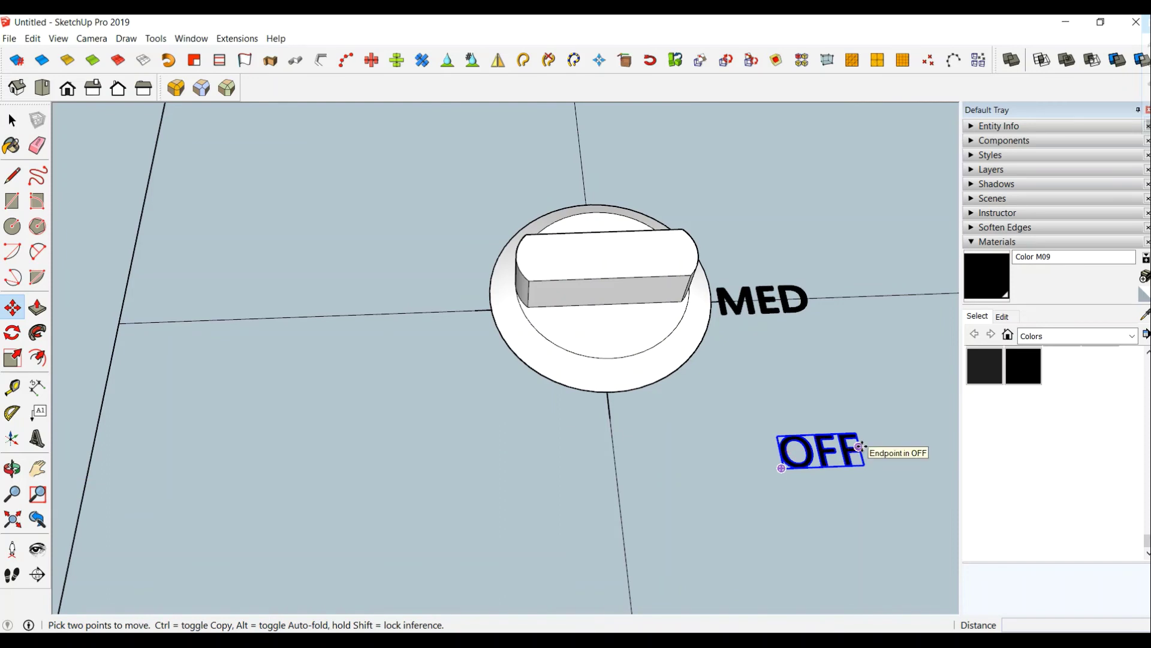
{"action": "left_click", "coordinate": [864, 449]}
{"action": "left_click", "coordinate": [435, 308]}
{"action": "scroll", "coordinate": [436, 310], "scroll_direction": "up", "scroll_amount": 1}
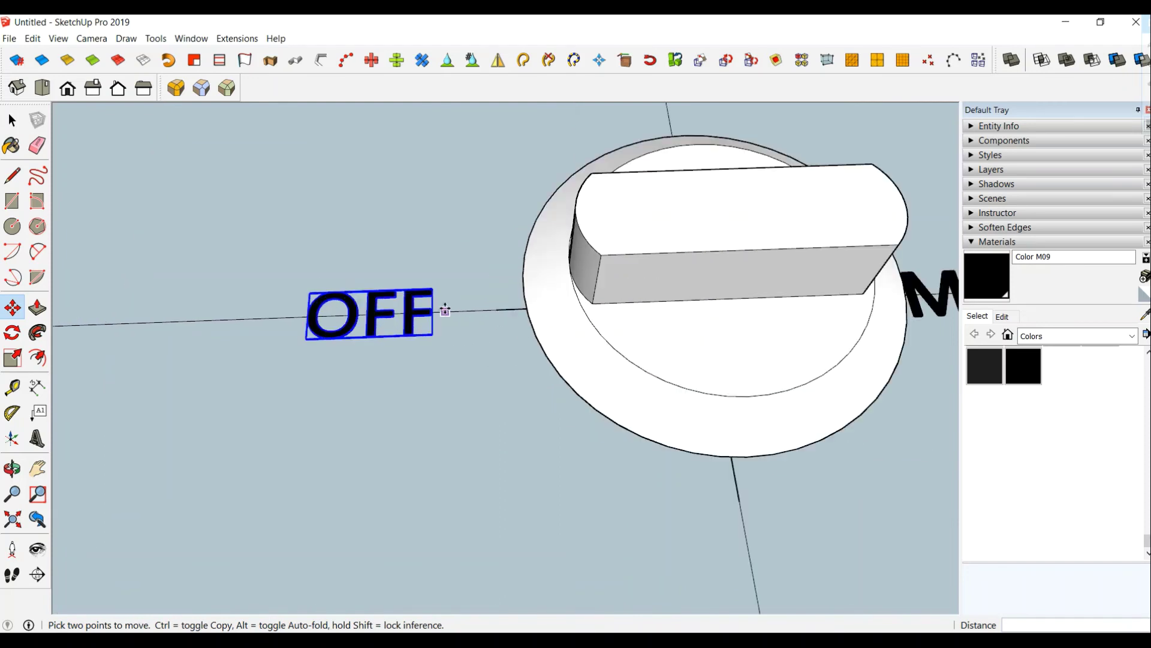
{"action": "scroll", "coordinate": [436, 311], "scroll_direction": "up", "scroll_amount": 1}
{"action": "scroll", "coordinate": [436, 312], "scroll_direction": "up", "scroll_amount": 1}
{"action": "scroll", "coordinate": [436, 312], "scroll_direction": "up", "scroll_amount": 3}
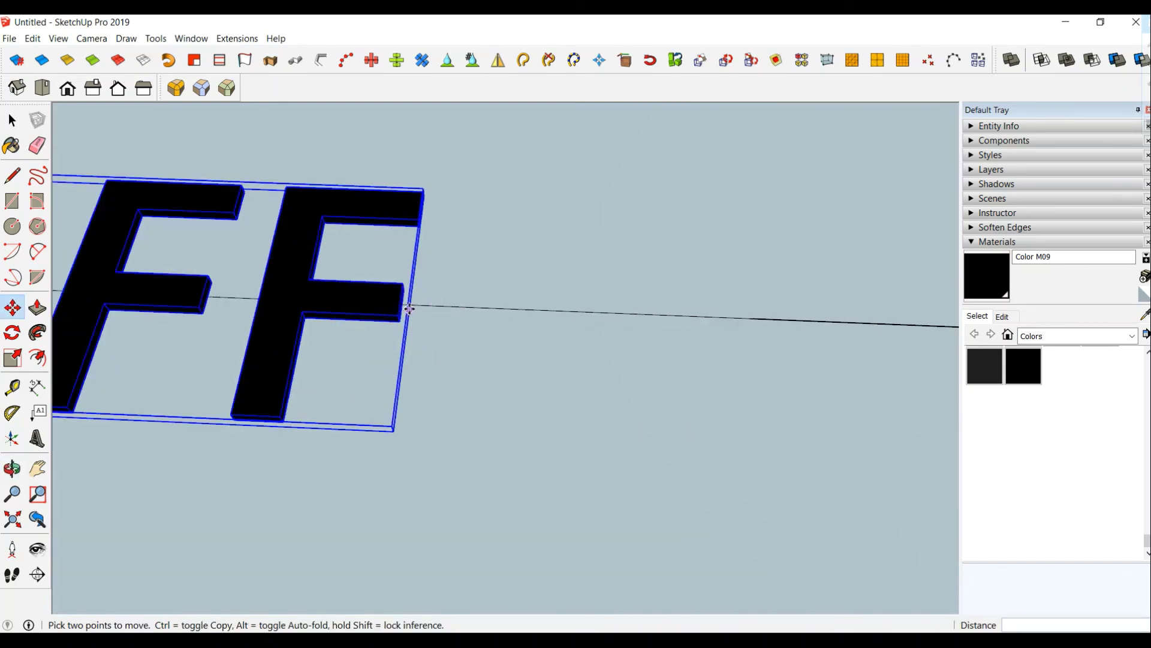
{"action": "mouse_move", "coordinate": [406, 308]}
{"action": "middle_mouse_down"}
{"action": "mouse_move", "coordinate": [358, 212]}
{"action": "mouse_move", "coordinate": [448, 276]}
{"action": "middle_mouse_up"}
{"action": "left_click", "coordinate": [434, 285]}
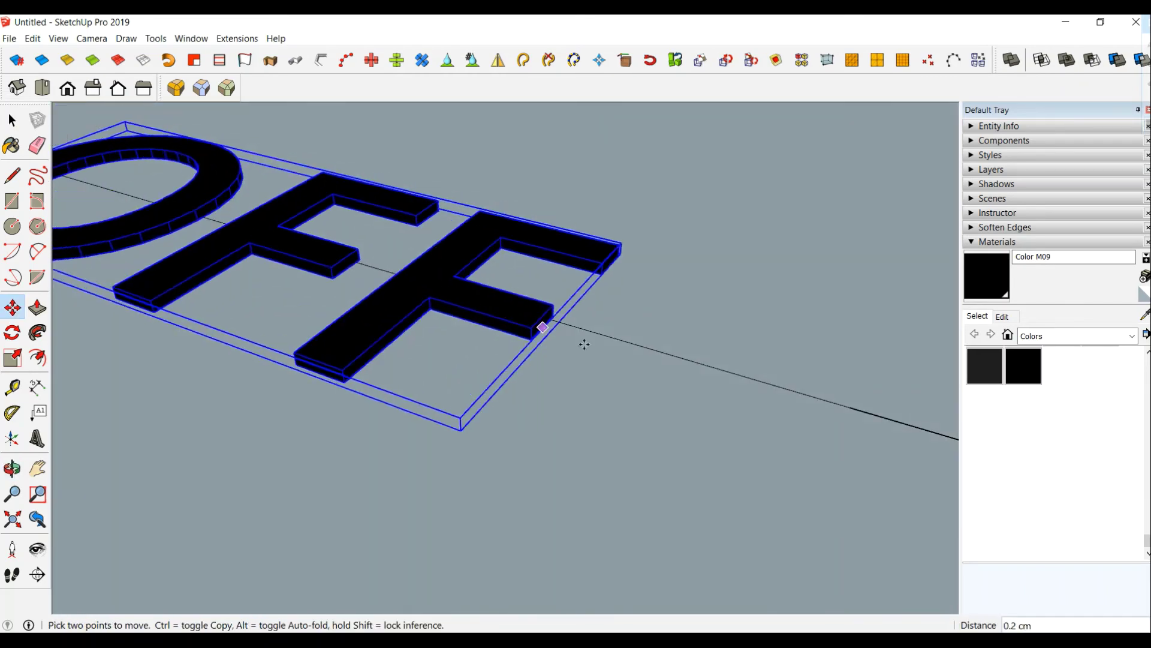
{"action": "left_click", "coordinate": [825, 405]}
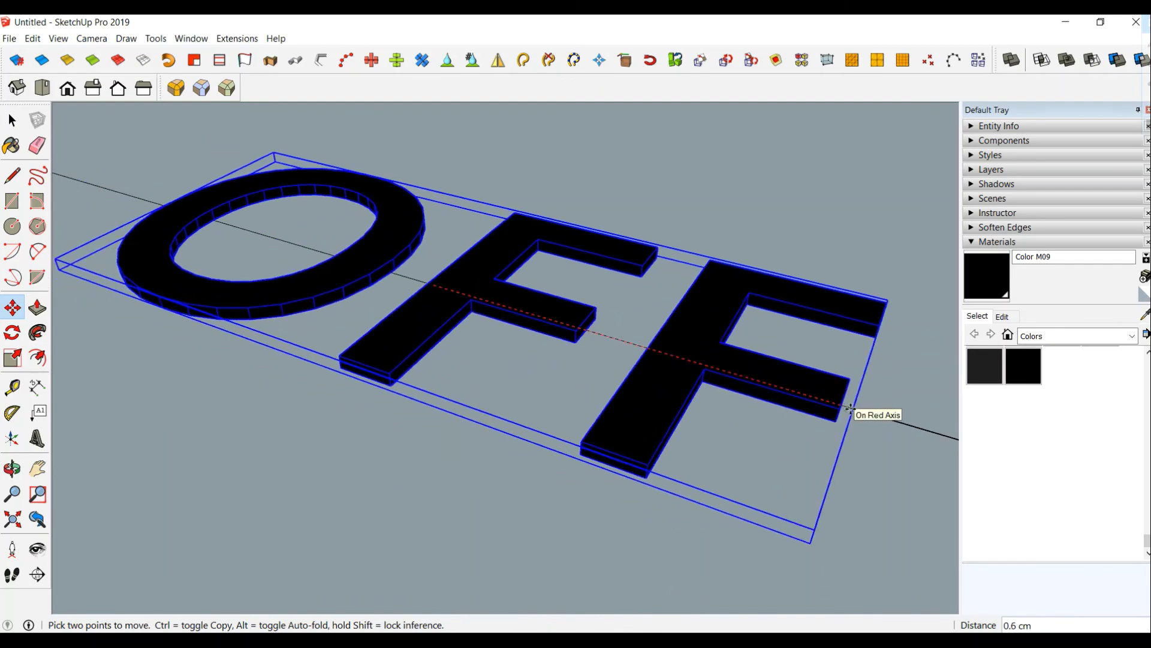
Nudge the OFF label along the red axis until it sits snugly against the knob.
{"action": "scroll", "coordinate": [859, 413], "scroll_direction": "up", "scroll_amount": 3}
{"action": "scroll", "coordinate": [852, 408], "scroll_direction": "up", "scroll_amount": 3}
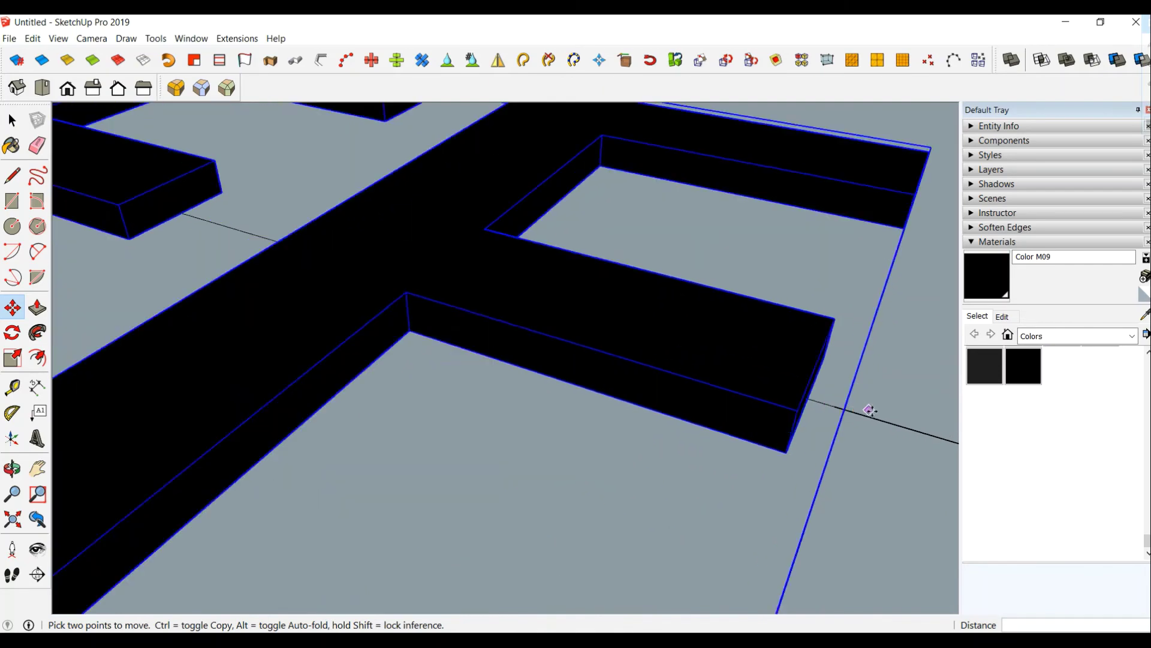
{"action": "middle_click_drag", "start_coordinate": [868, 406], "coordinate": [759, 390]}
{"action": "left_click", "coordinate": [749, 376]}
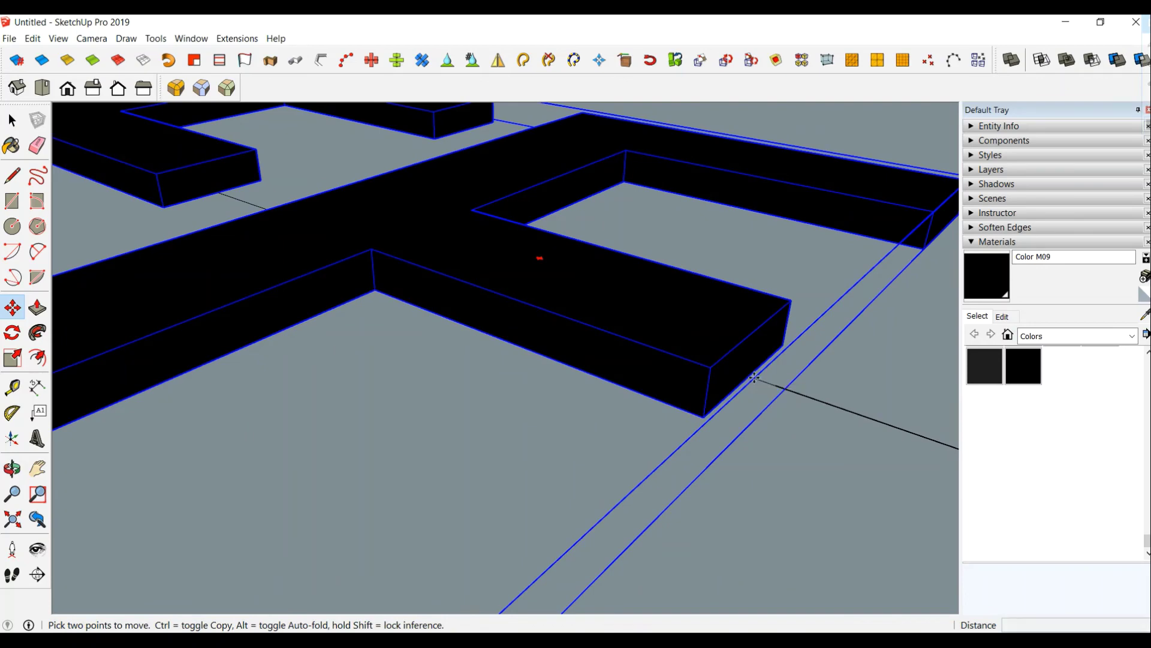
{"action": "scroll", "coordinate": [786, 388], "scroll_direction": "down", "scroll_amount": 3}
{"action": "scroll", "coordinate": [584, 319], "scroll_direction": "down", "scroll_amount": 3}
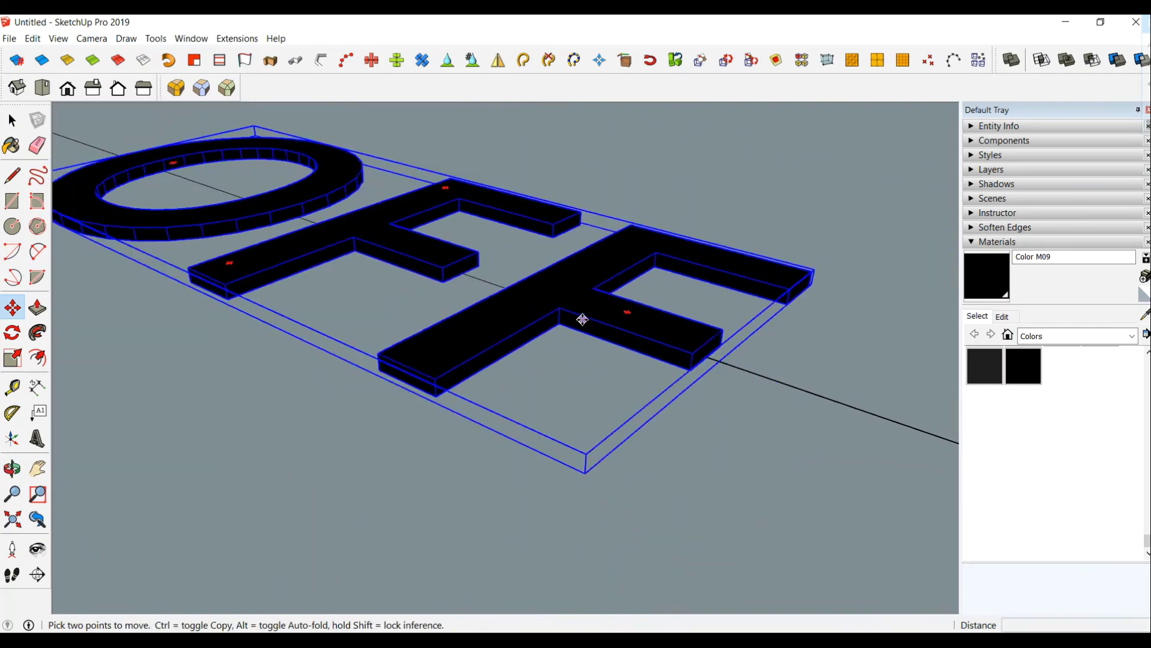
{"action": "middle_click_drag", "start_coordinate": [584, 319], "coordinate": [685, 381]}
{"action": "scroll", "coordinate": [686, 381], "scroll_direction": "down", "scroll_amount": 3}
{"action": "scroll", "coordinate": [520, 309], "scroll_direction": "down", "scroll_amount": 3}
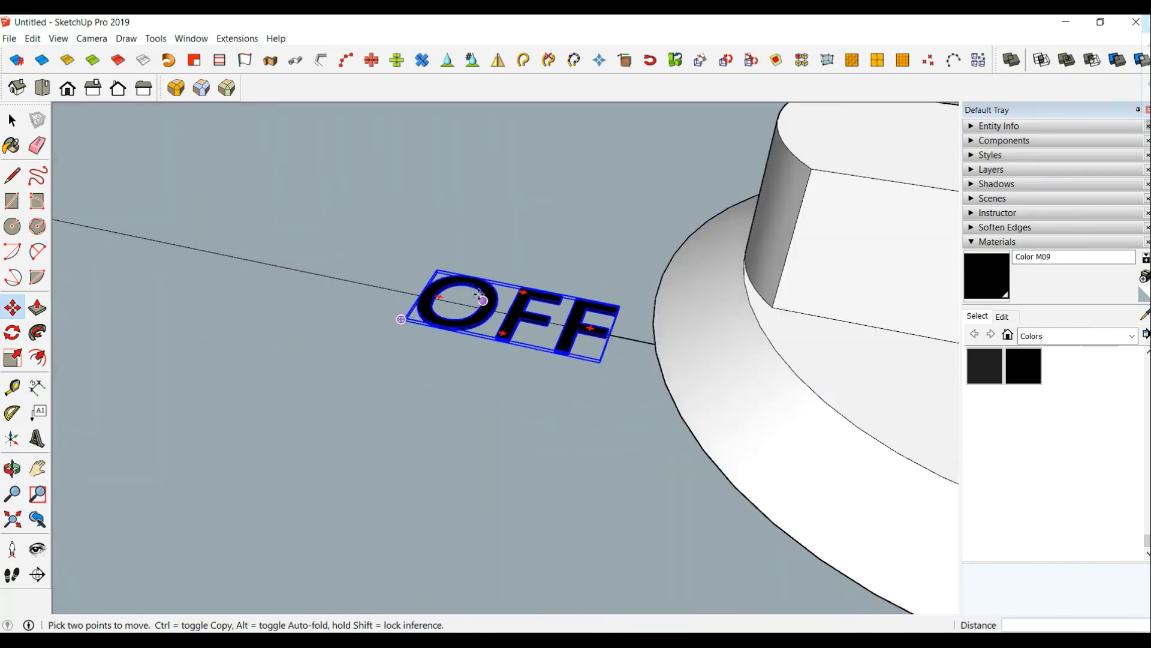
{"action": "mouse_move", "coordinate": [520, 310]}
{"action": "middle_mouse_down"}
{"action": "mouse_move", "coordinate": [539, 420]}
{"action": "mouse_move", "coordinate": [565, 474]}
{"action": "mouse_move", "coordinate": [543, 450]}
{"action": "middle_mouse_up"}
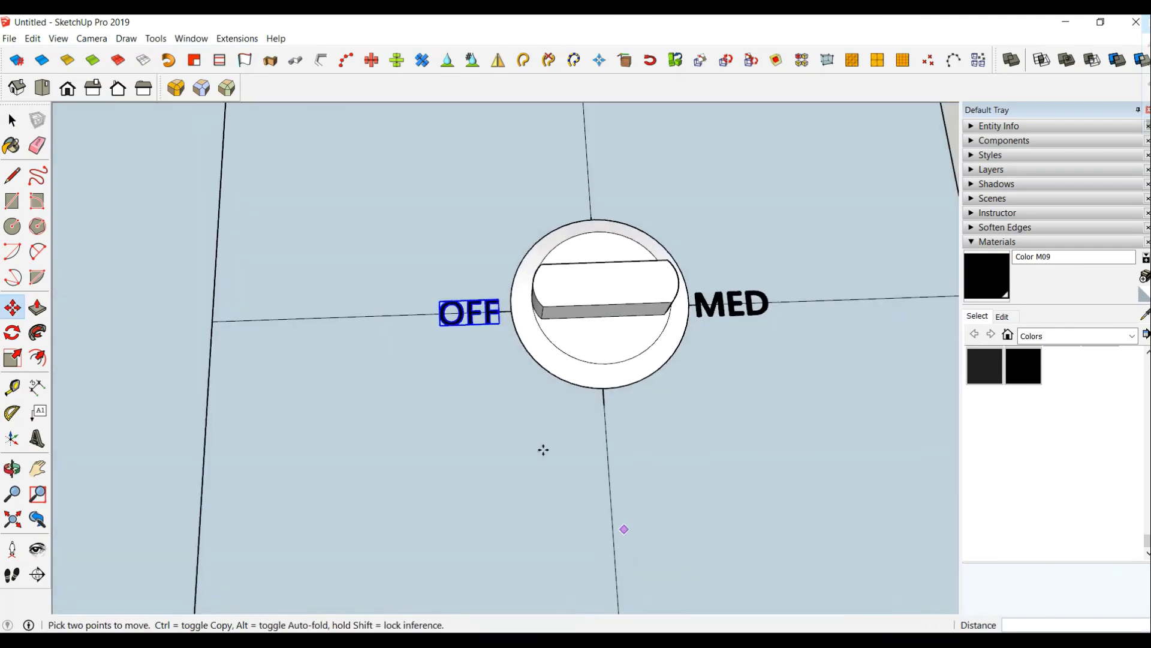
{"action": "left_click", "coordinate": [156, 40]}
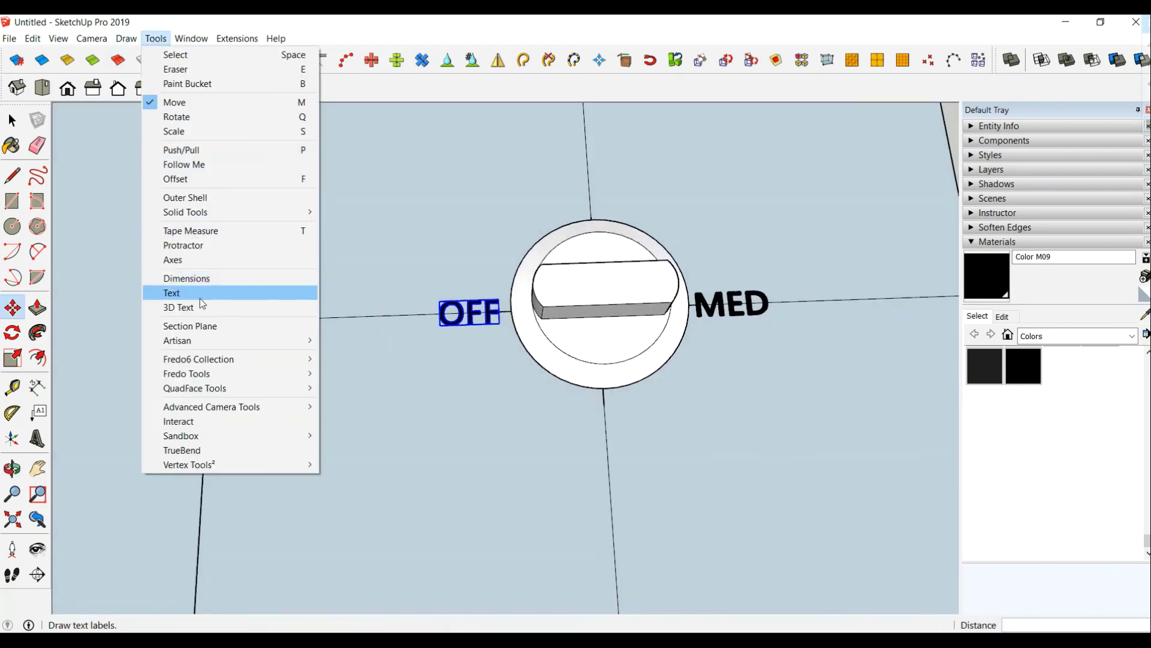
Create a 0.5 cm 'HI' 3D text extruded 0.02 below the knob, painted black.
{"action": "left_click", "coordinate": [180, 304]}
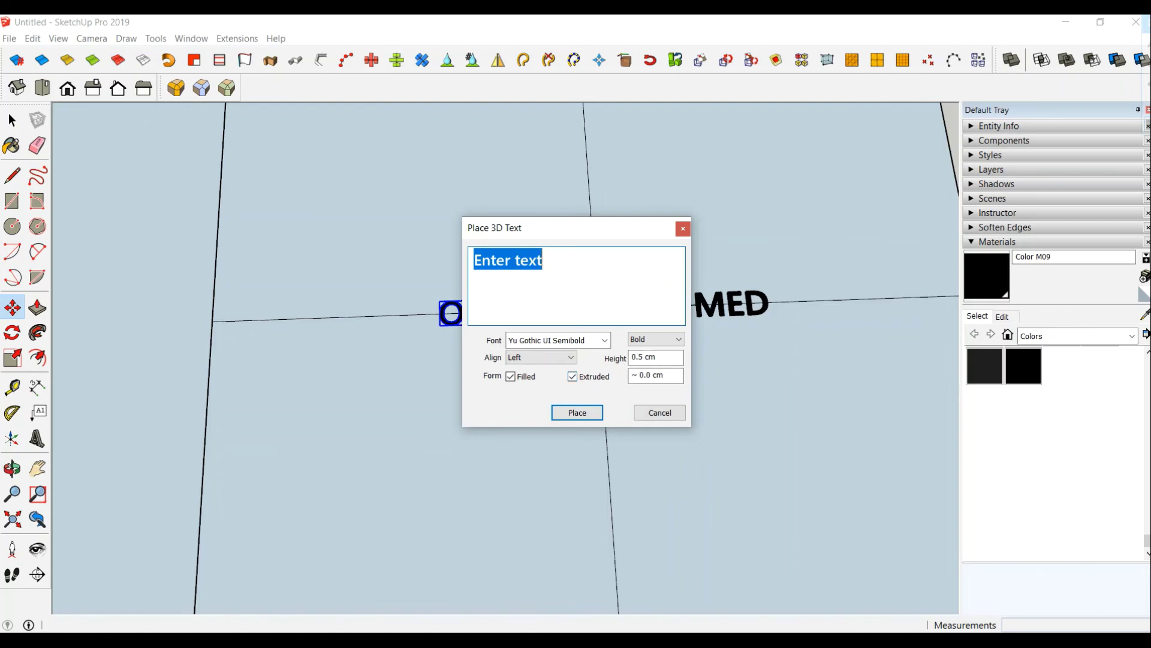
{"action": "type", "text": "HI"}
{"action": "key", "text": "Tab"}
{"action": "type", "text": "0.02"}
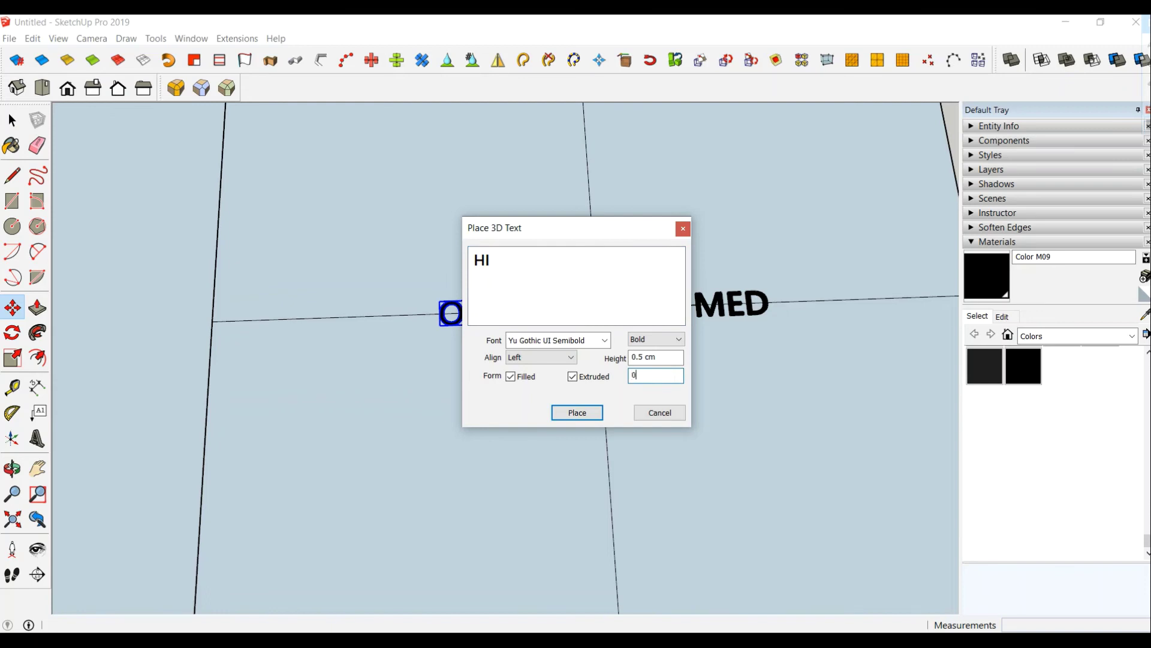
{"action": "left_click", "coordinate": [577, 412]}
{"action": "left_click", "coordinate": [587, 486]}
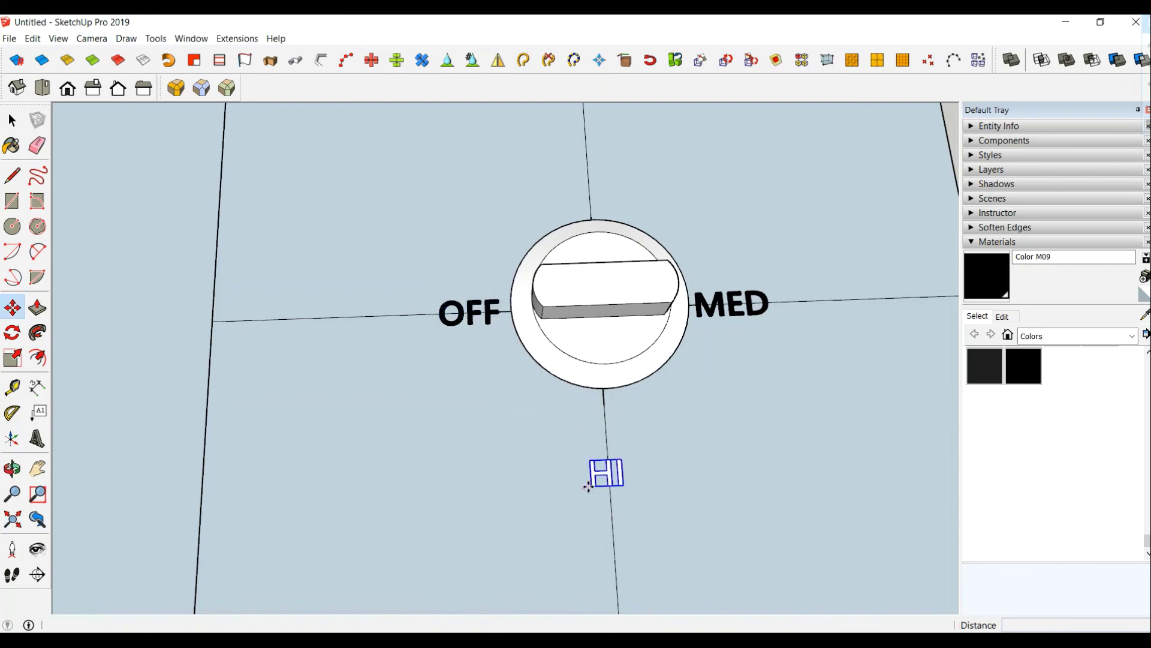
{"action": "key", "text": "b"}
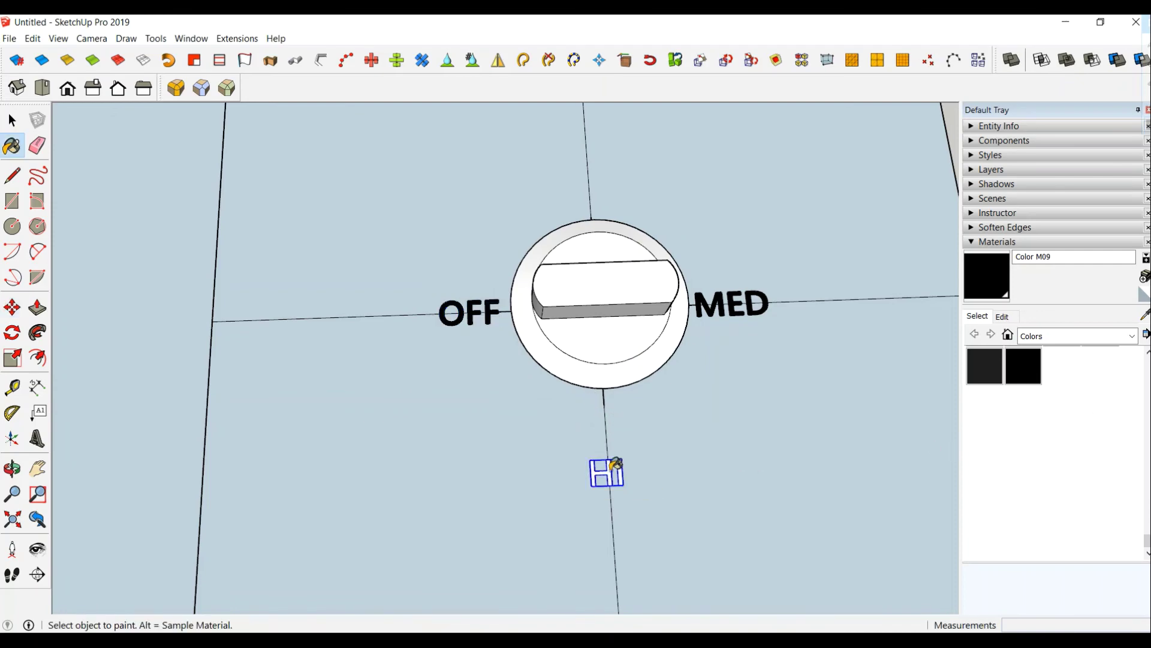
{"action": "left_click", "coordinate": [613, 467]}
Move the HI label up close to the knob's front edge.
{"action": "scroll", "coordinate": [612, 456], "scroll_direction": "up", "scroll_amount": 2}
{"action": "mouse_move", "coordinate": [612, 452]}
{"action": "middle_mouse_down"}
{"action": "mouse_move", "coordinate": [768, 421]}
{"action": "mouse_move", "coordinate": [640, 282]}
{"action": "middle_mouse_up"}
{"action": "scroll", "coordinate": [607, 337], "scroll_direction": "up", "scroll_amount": 3}
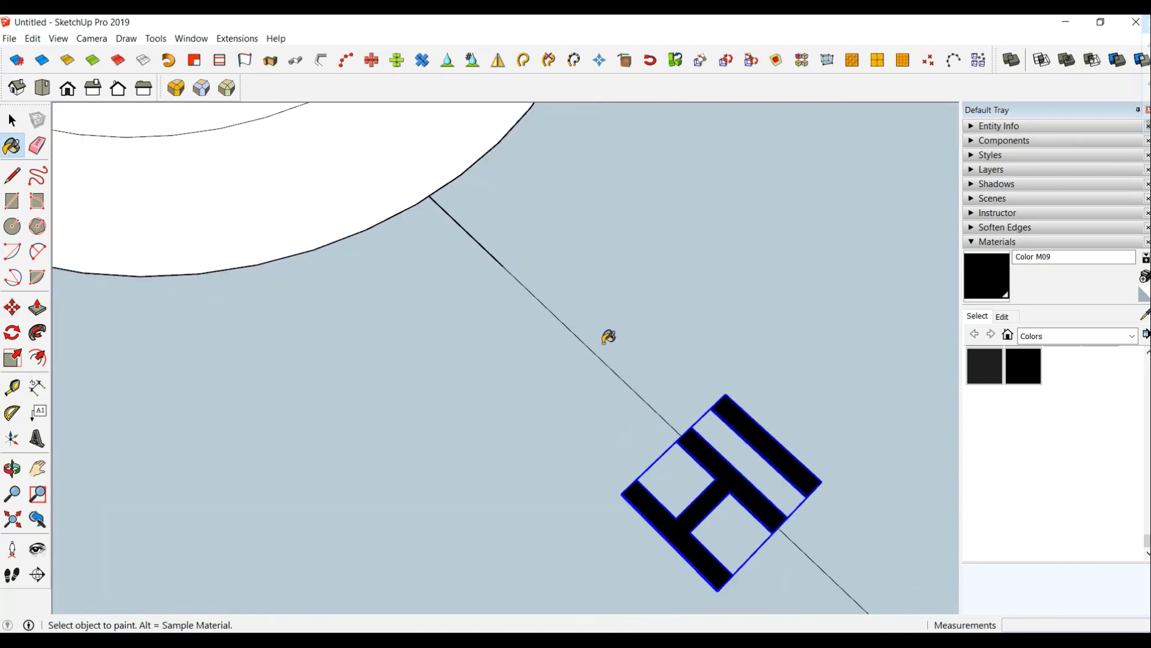
{"action": "left_click", "coordinate": [12, 308]}
{"action": "left_click", "coordinate": [462, 514]}
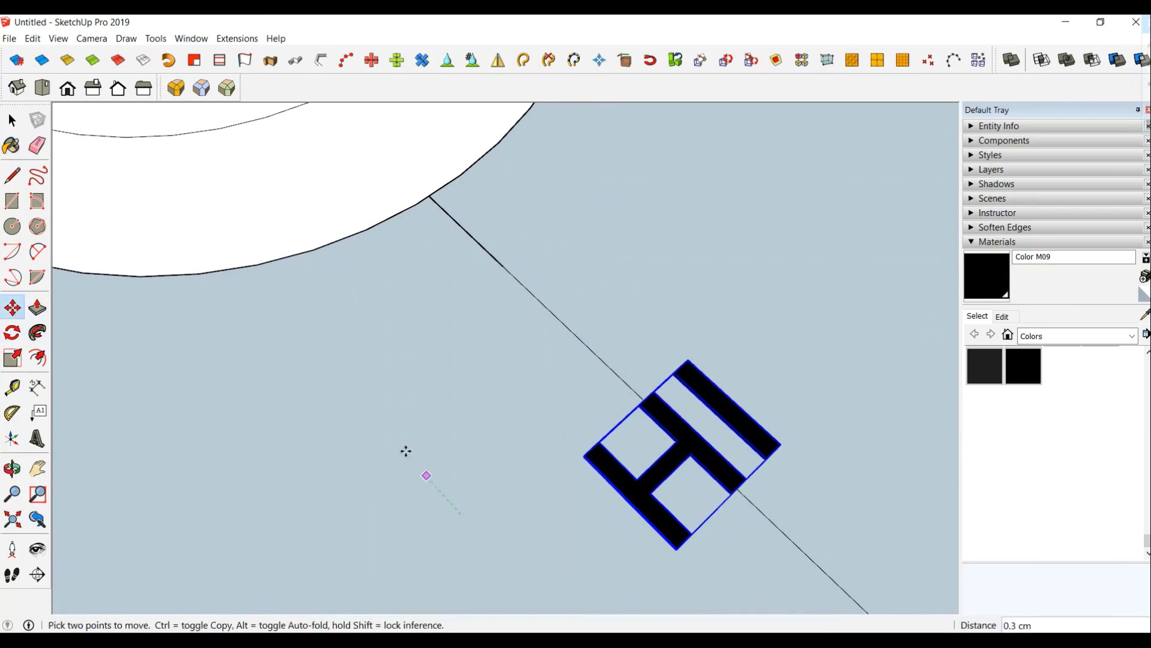
{"action": "left_click", "coordinate": [301, 332]}
{"action": "mouse_move", "coordinate": [301, 328]}
{"action": "middle_mouse_down"}
{"action": "mouse_move", "coordinate": [609, 313]}
{"action": "mouse_move", "coordinate": [406, 288]}
{"action": "middle_mouse_up"}
{"action": "scroll", "coordinate": [419, 284], "scroll_direction": "up", "scroll_amount": 5}
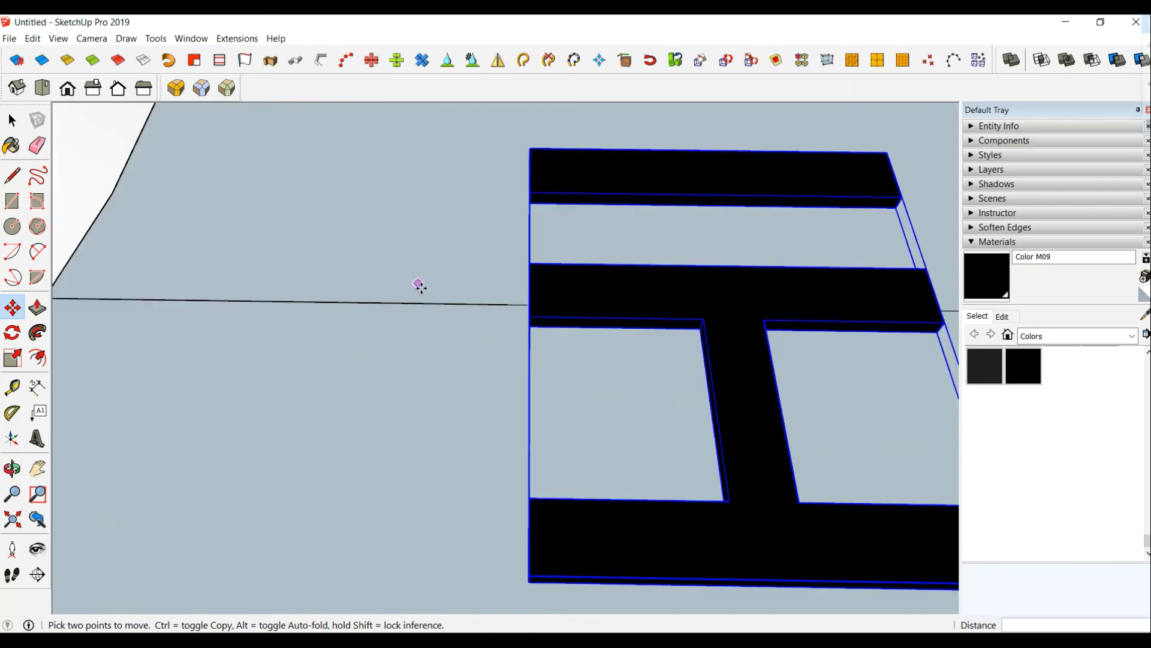
{"action": "scroll", "coordinate": [419, 284], "scroll_direction": "down", "scroll_amount": 5}
{"action": "middle_click_drag", "start_coordinate": [565, 316], "coordinate": [476, 295]}
Orbit back to a top-down view of the knob and its labels.
{"action": "scroll", "coordinate": [534, 308], "scroll_direction": "up", "scroll_amount": 8}
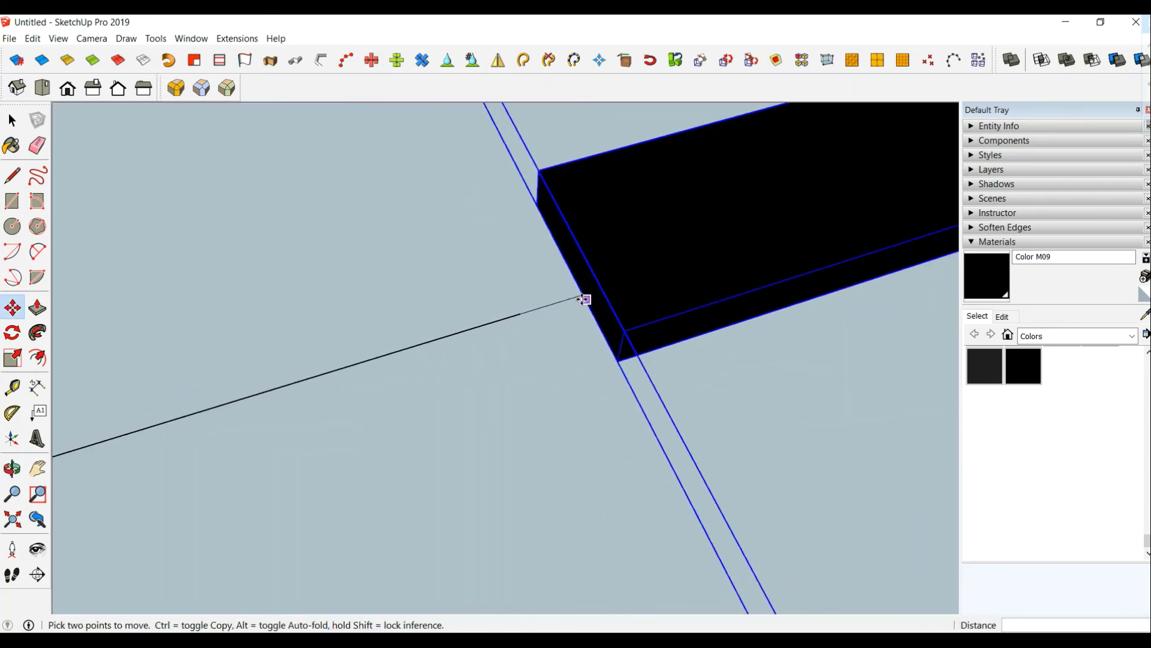
{"action": "scroll", "coordinate": [523, 307], "scroll_direction": "down", "scroll_amount": 1}
{"action": "scroll", "coordinate": [551, 330], "scroll_direction": "down", "scroll_amount": 1}
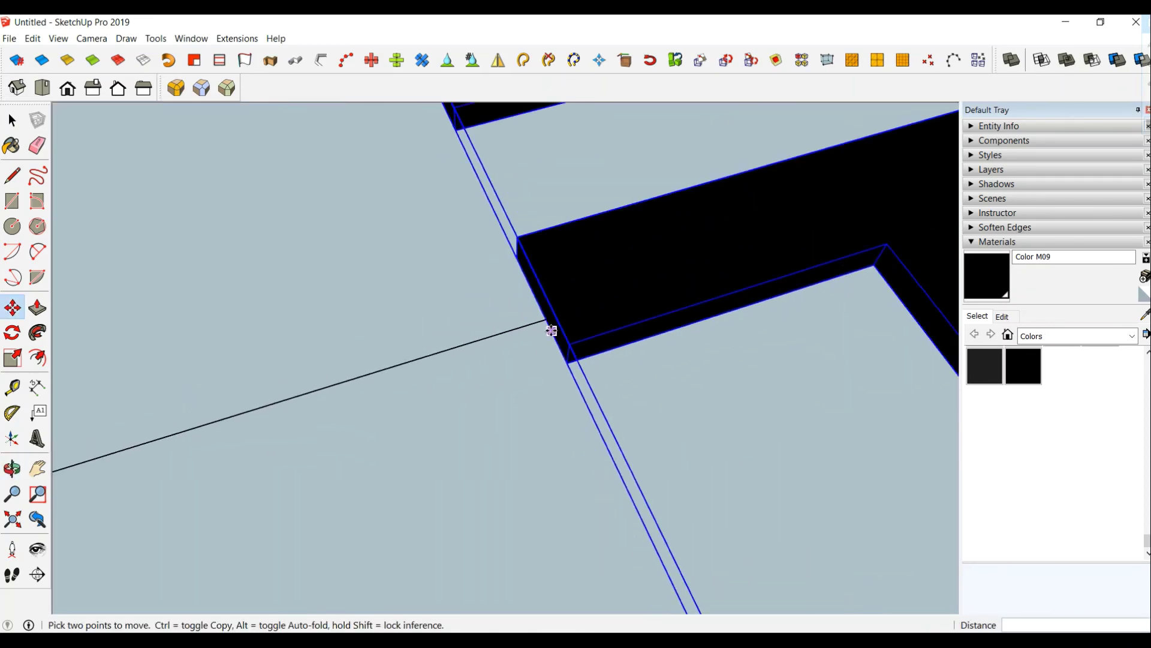
{"action": "scroll", "coordinate": [551, 330], "scroll_direction": "down", "scroll_amount": 2}
{"action": "scroll", "coordinate": [290, 272], "scroll_direction": "down", "scroll_amount": 2}
{"action": "left_click", "coordinate": [17, 88]}
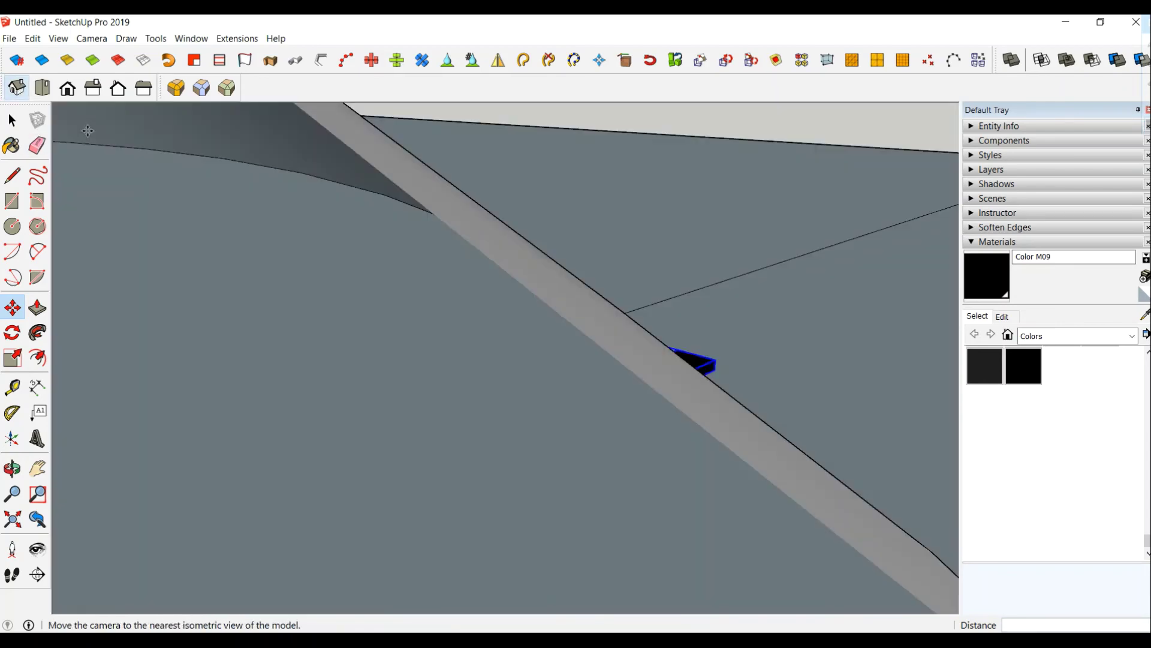
{"action": "middle_click_drag", "start_coordinate": [88, 130], "coordinate": [660, 329]}
{"action": "scroll", "coordinate": [740, 348], "scroll_direction": "down", "scroll_amount": 3}
{"action": "scroll", "coordinate": [740, 347], "scroll_direction": "down", "scroll_amount": 3}
{"action": "middle_click_drag", "start_coordinate": [740, 347], "coordinate": [377, 494]}
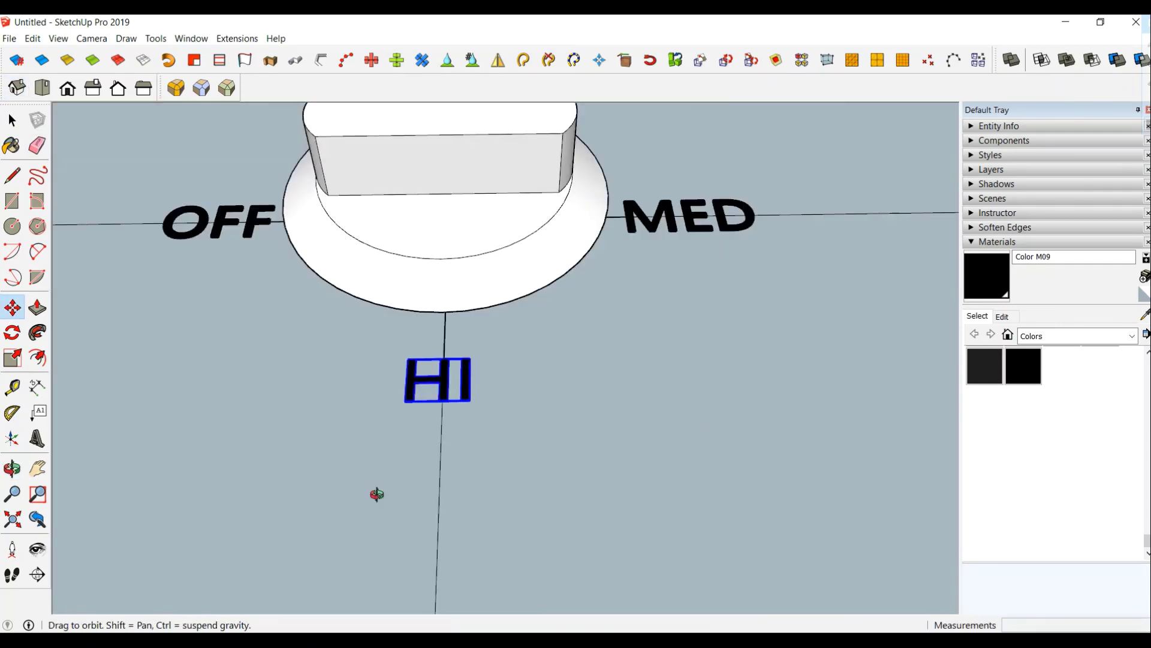
{"action": "scroll", "coordinate": [377, 495], "scroll_direction": "down", "scroll_amount": 2}
{"action": "mouse_move", "coordinate": [533, 427]}
{"action": "middle_mouse_down"}
{"action": "mouse_move", "coordinate": [543, 556]}
{"action": "mouse_move", "coordinate": [569, 506]}
{"action": "middle_mouse_up"}
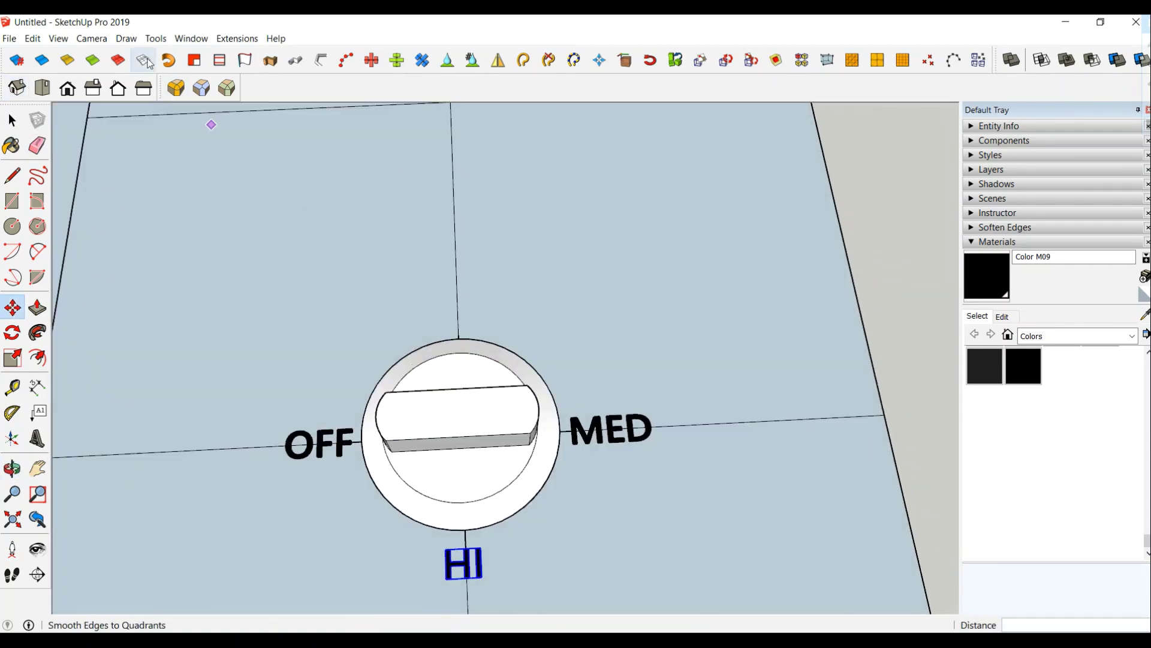
{"action": "key", "text": "space"}
Create a 0.5 cm 'LO' 3D text extruded 0.02 above the knob, painted black.
{"action": "left_click", "coordinate": [156, 38]}
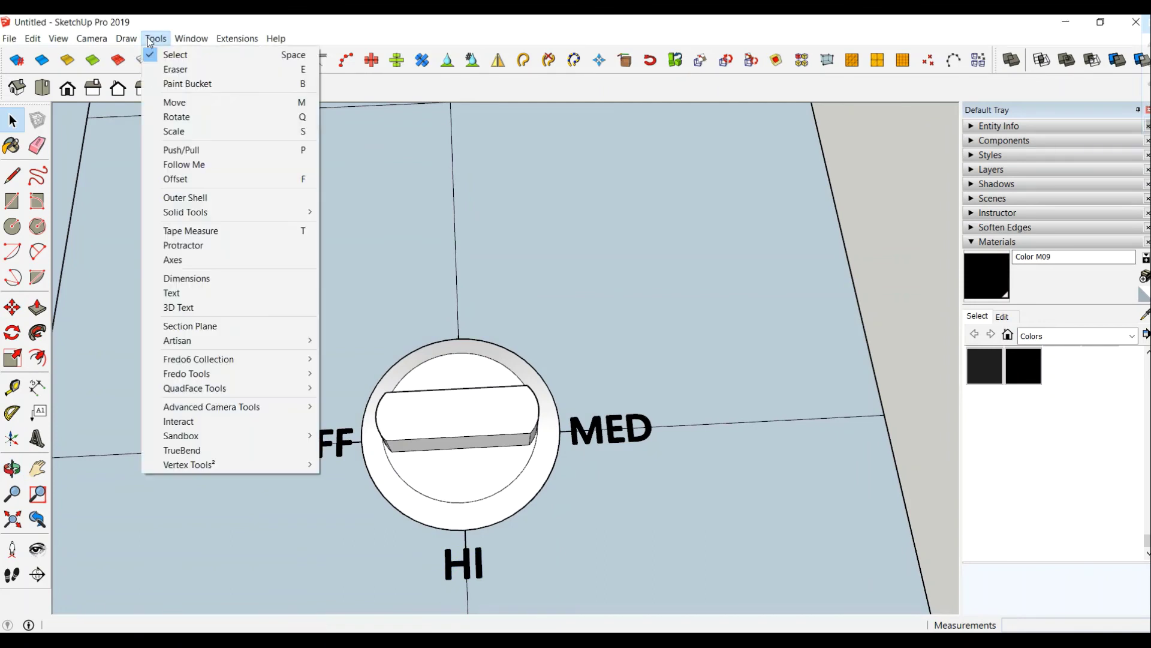
{"action": "left_click", "coordinate": [181, 304]}
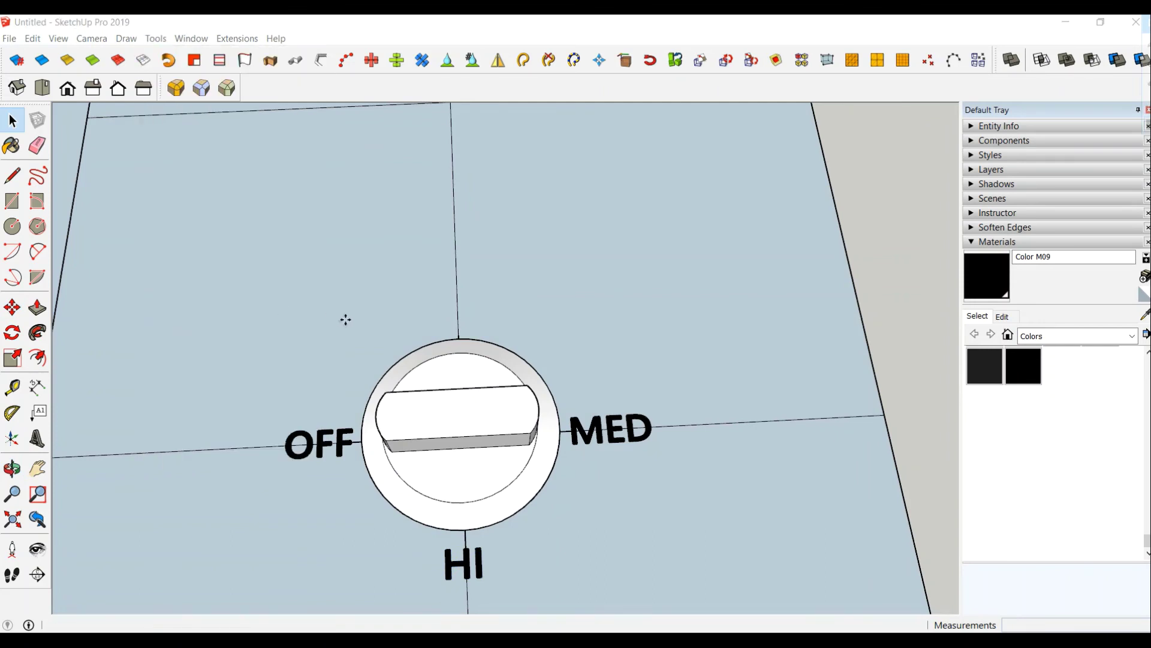
{"action": "type", "text": "LO"}
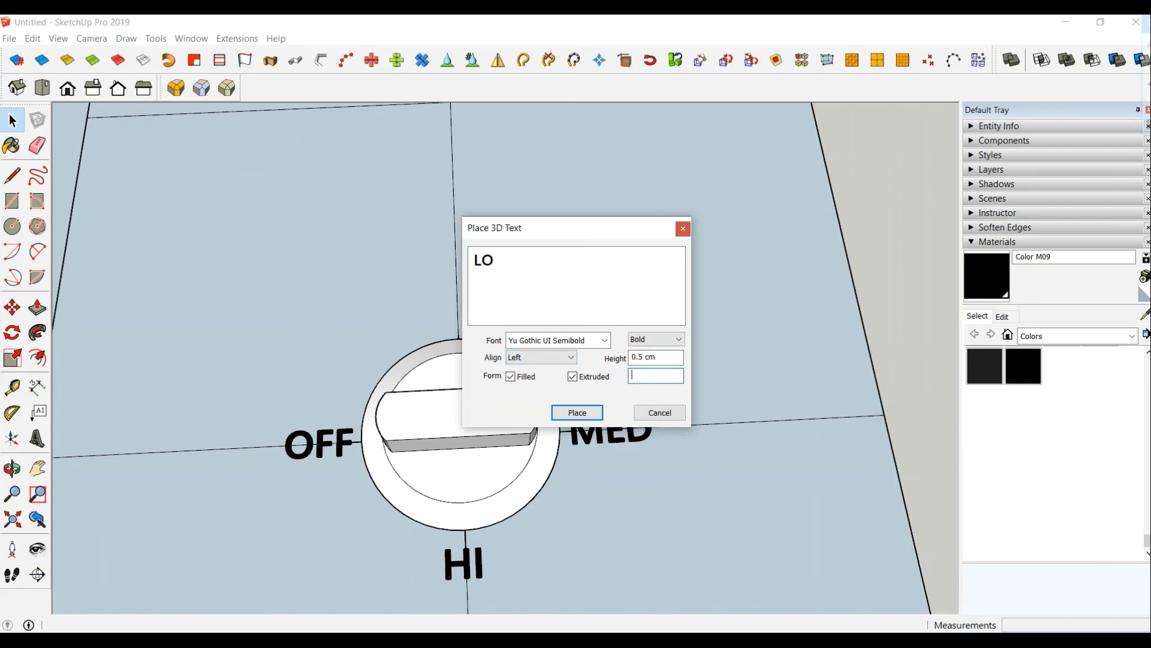
{"action": "left_click", "coordinate": [567, 414]}
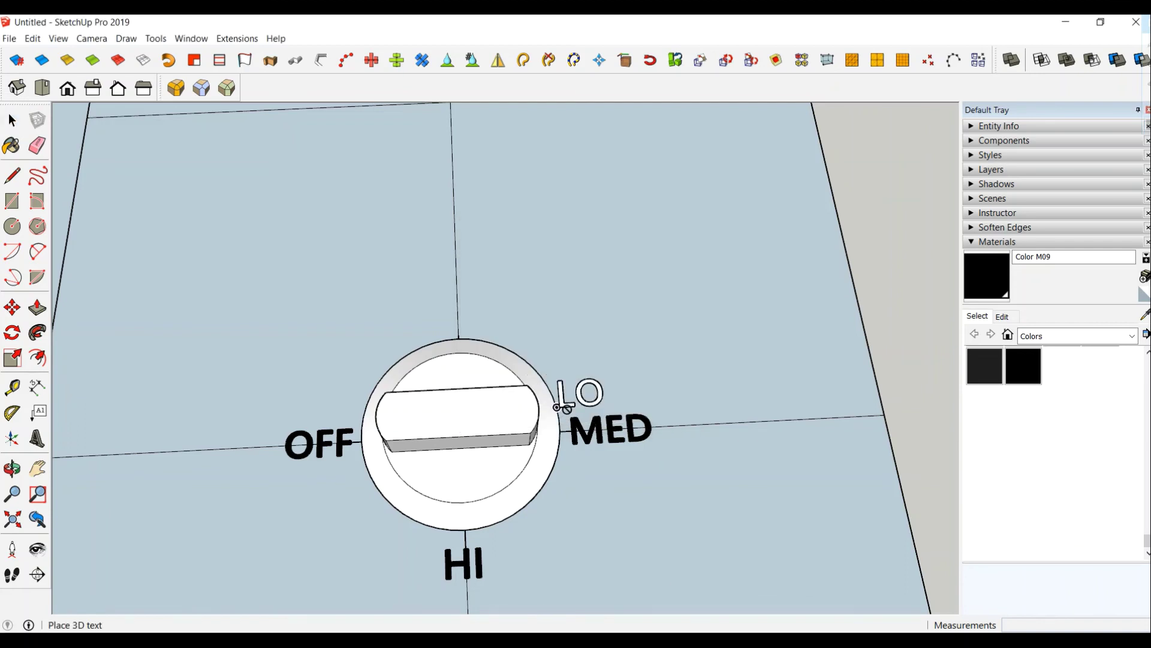
{"action": "left_click", "coordinate": [517, 296]}
{"action": "left_click", "coordinate": [1012, 373]}
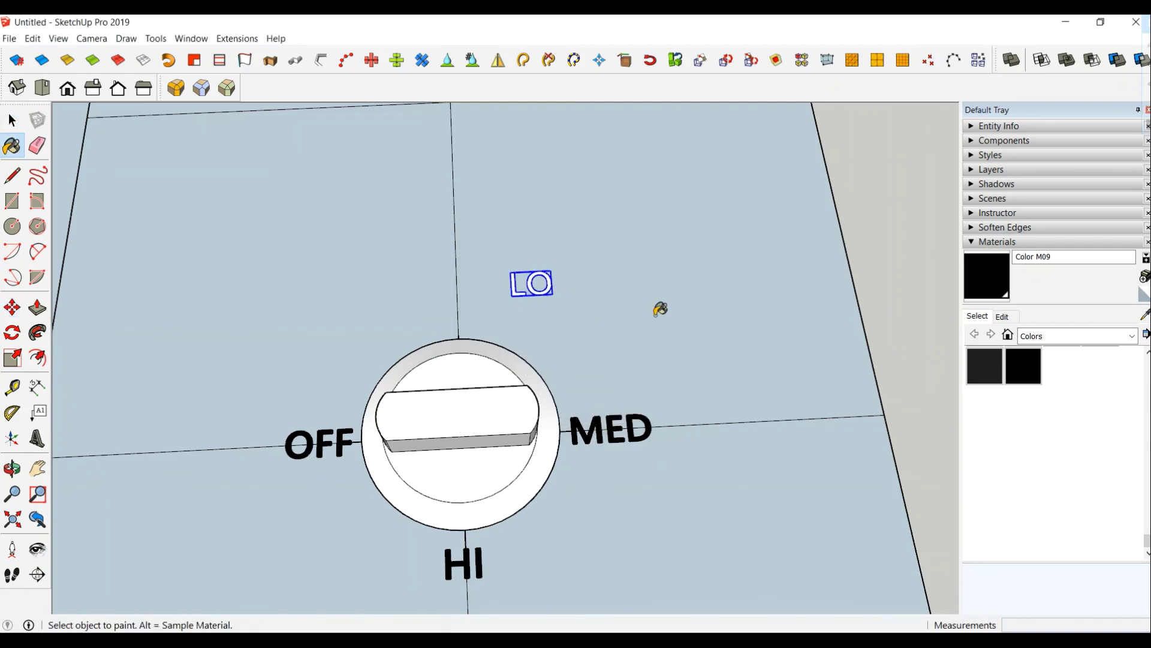
{"action": "left_click", "coordinate": [537, 278]}
Move the LO label closer to the knob, opposite HI.
{"action": "scroll", "coordinate": [483, 303], "scroll_direction": "up", "scroll_amount": 2}
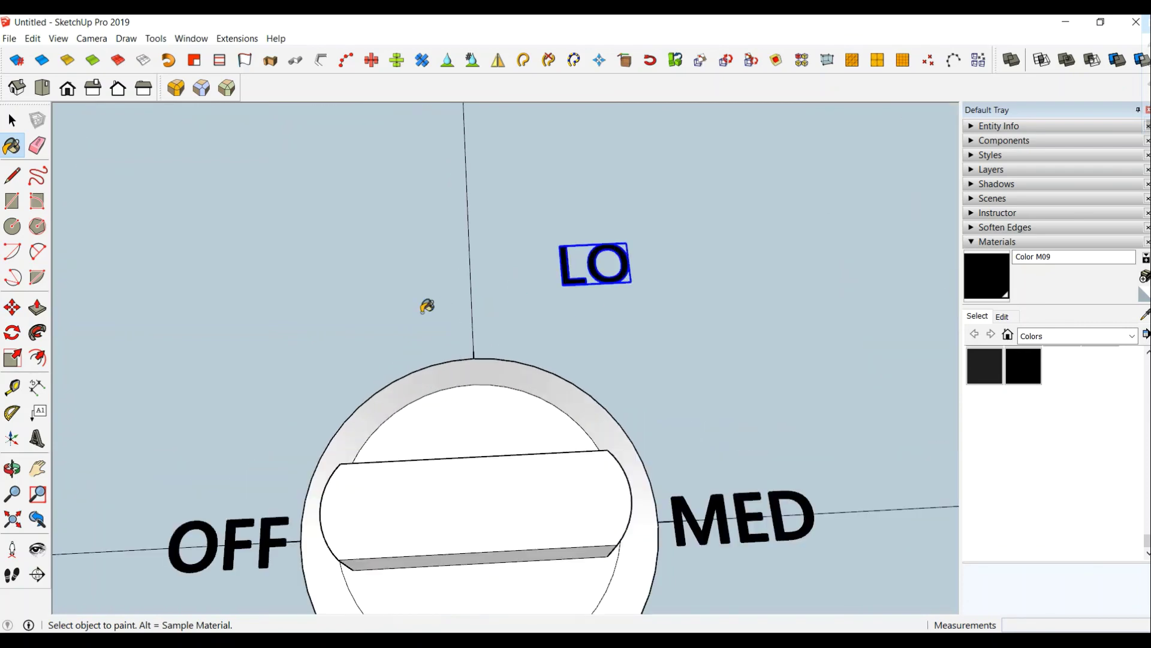
{"action": "scroll", "coordinate": [427, 306], "scroll_direction": "up", "scroll_amount": 2}
{"action": "scroll", "coordinate": [586, 347], "scroll_direction": "up", "scroll_amount": 2}
{"action": "scroll", "coordinate": [556, 292], "scroll_direction": "up", "scroll_amount": 1}
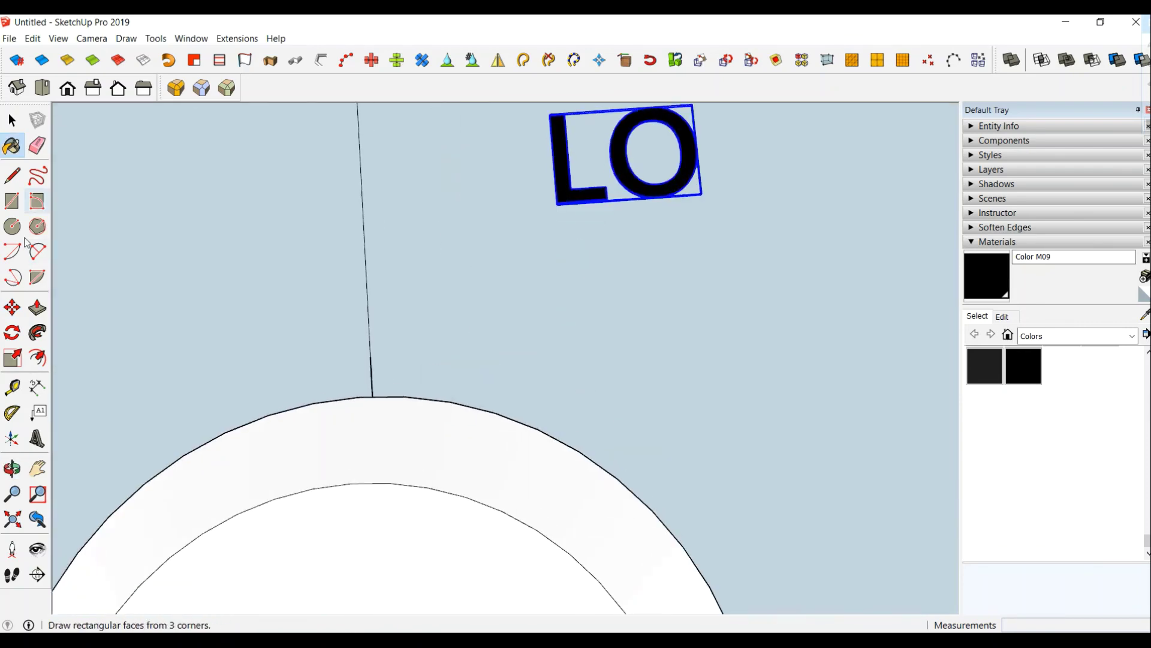
{"action": "left_click", "coordinate": [20, 310]}
{"action": "left_click", "coordinate": [609, 327]}
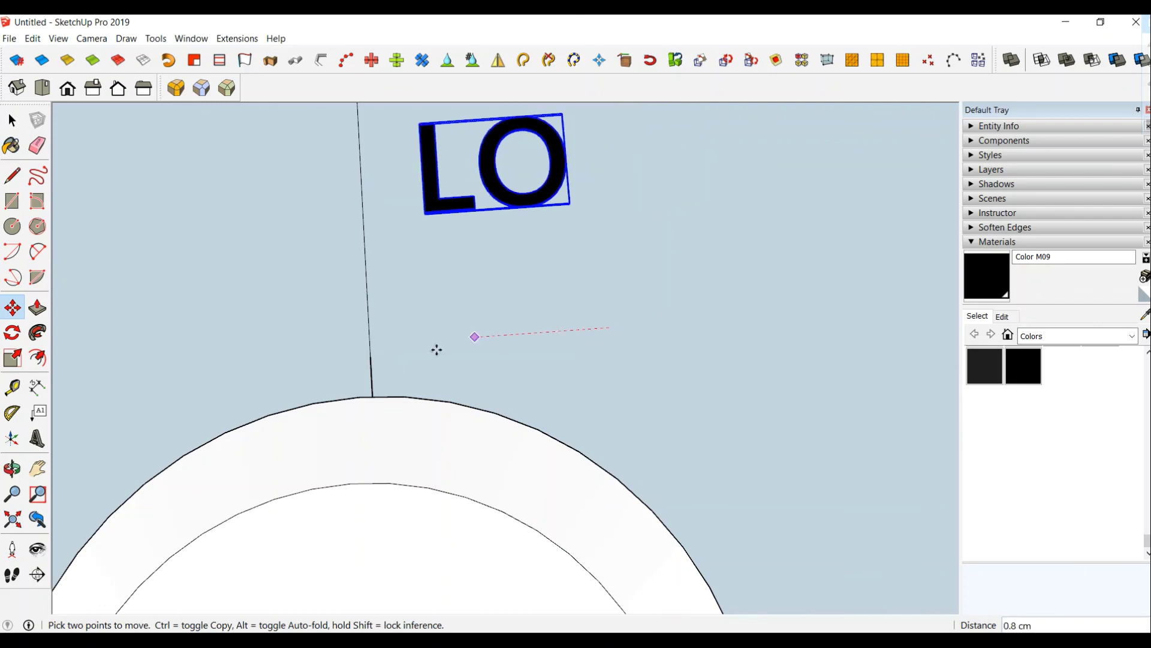
{"action": "left_click", "coordinate": [352, 363]}
Fine-tune the LO label so it rests against the dial edge.
{"action": "scroll", "coordinate": [381, 268], "scroll_direction": "up", "scroll_amount": 2}
{"action": "mouse_move", "coordinate": [383, 228]}
{"action": "middle_mouse_down"}
{"action": "mouse_move", "coordinate": [298, 226]}
{"action": "mouse_move", "coordinate": [391, 272]}
{"action": "mouse_move", "coordinate": [360, 245]}
{"action": "middle_mouse_up"}
{"action": "scroll", "coordinate": [361, 244], "scroll_direction": "up", "scroll_amount": 2}
{"action": "mouse_move", "coordinate": [421, 226]}
{"action": "middle_mouse_down"}
{"action": "mouse_move", "coordinate": [411, 241]}
{"action": "mouse_move", "coordinate": [509, 195]}
{"action": "middle_mouse_up"}
{"action": "left_click", "coordinate": [523, 184]}
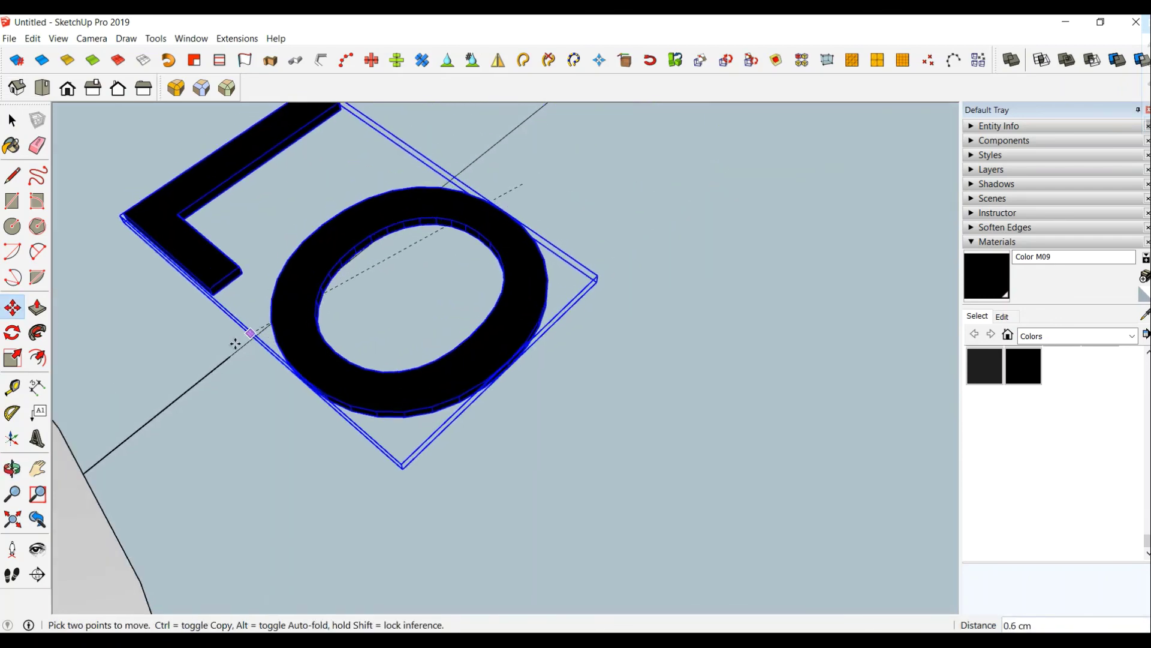
{"action": "left_click", "coordinate": [275, 327]}
{"action": "scroll", "coordinate": [350, 316], "scroll_direction": "down", "scroll_amount": 5}
{"action": "mouse_move", "coordinate": [350, 316]}
{"action": "middle_mouse_down"}
{"action": "mouse_move", "coordinate": [530, 295]}
{"action": "mouse_move", "coordinate": [560, 360]}
{"action": "middle_mouse_up"}
{"action": "scroll", "coordinate": [530, 295], "scroll_direction": "down", "scroll_amount": 3}
{"action": "scroll", "coordinate": [536, 264], "scroll_direction": "down", "scroll_amount": 3}
{"action": "scroll", "coordinate": [552, 326], "scroll_direction": "down", "scroll_amount": 2}
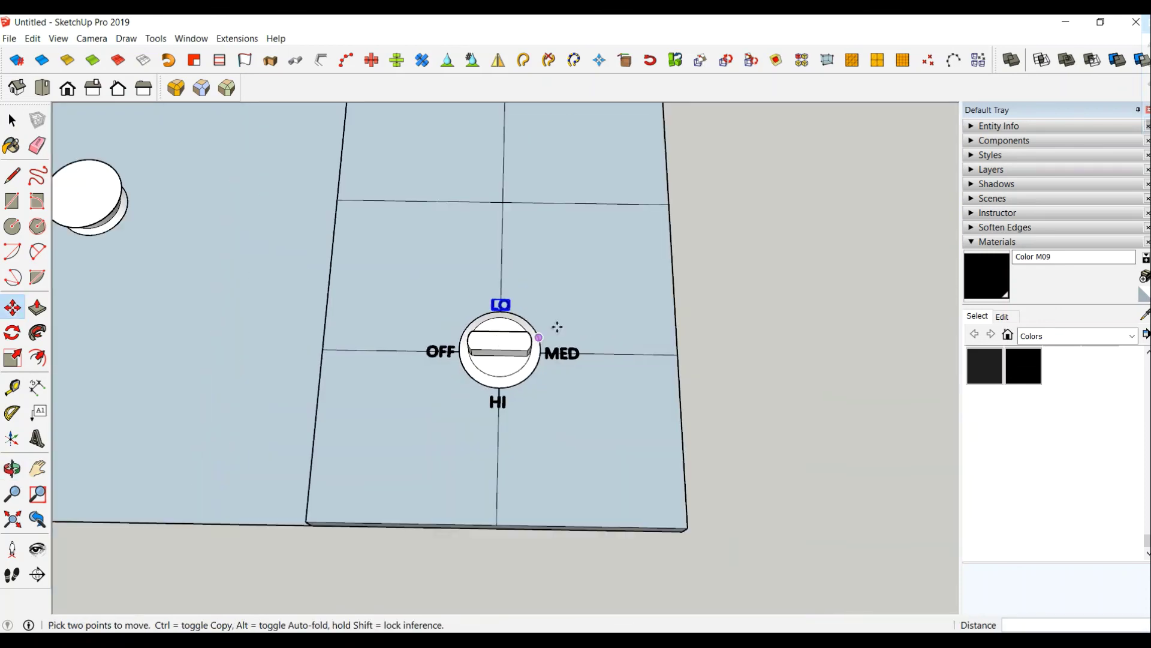
{"action": "left_click", "coordinate": [11, 121]}
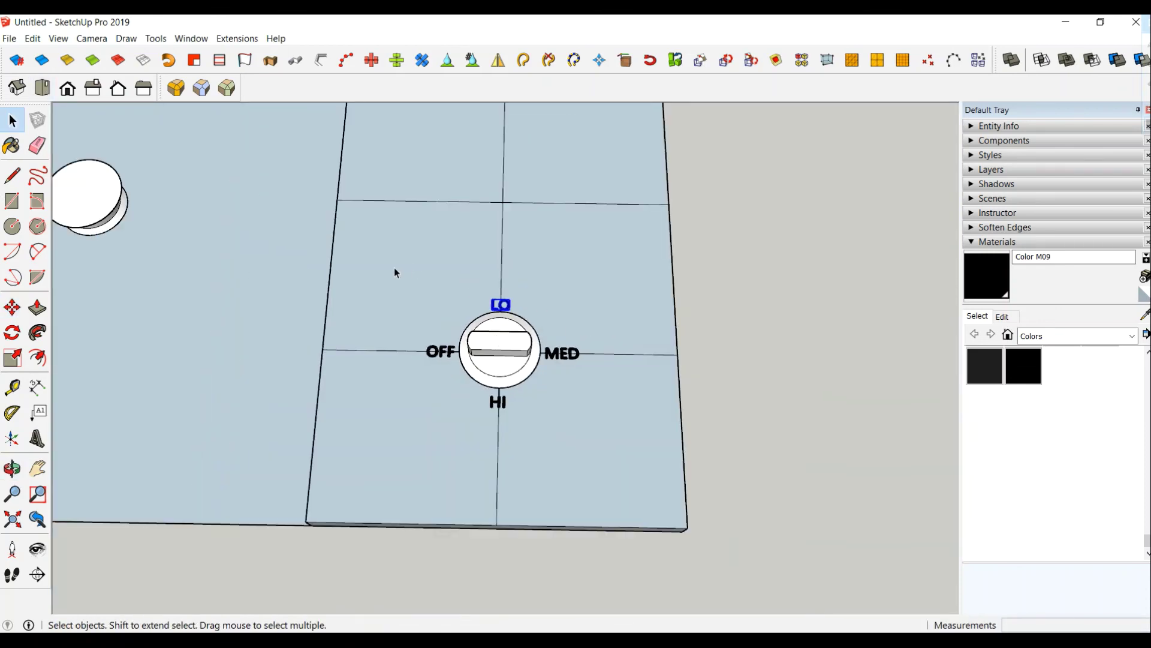
Group the dial together with its OFF, LO, MED and HI labels.
{"action": "left_click_drag", "start_coordinate": [394, 268], "coordinate": [627, 448]}
{"action": "right_click", "coordinate": [504, 354]}
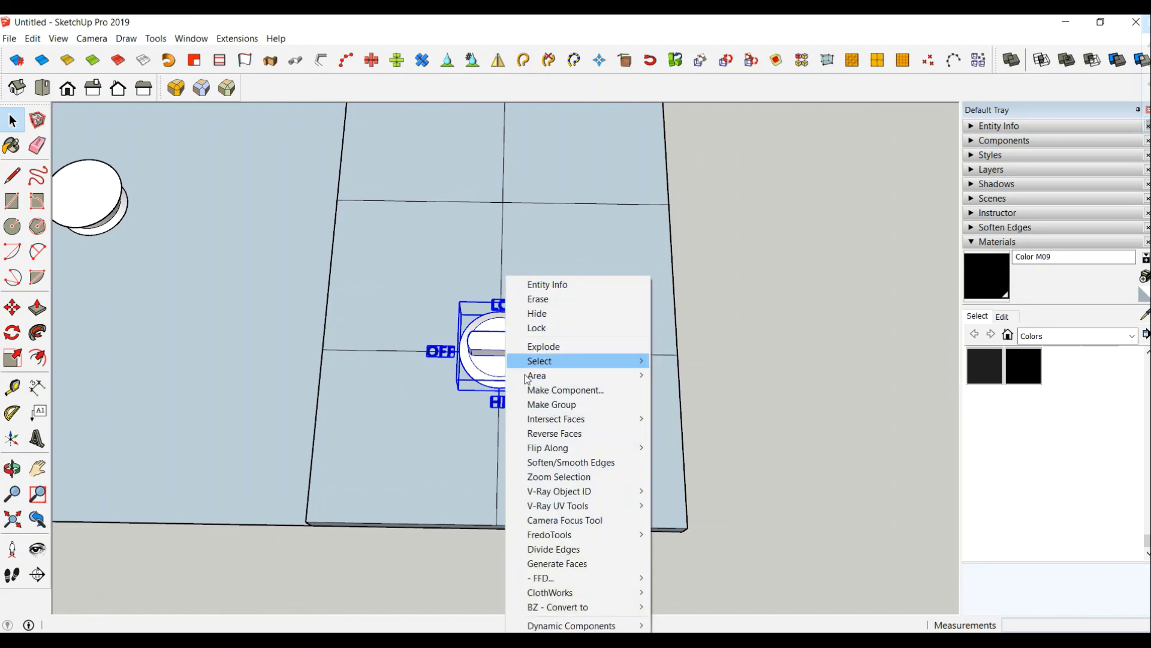
{"action": "left_click", "coordinate": [597, 405]}
{"action": "middle_click_drag", "start_coordinate": [597, 405], "coordinate": [560, 480]}
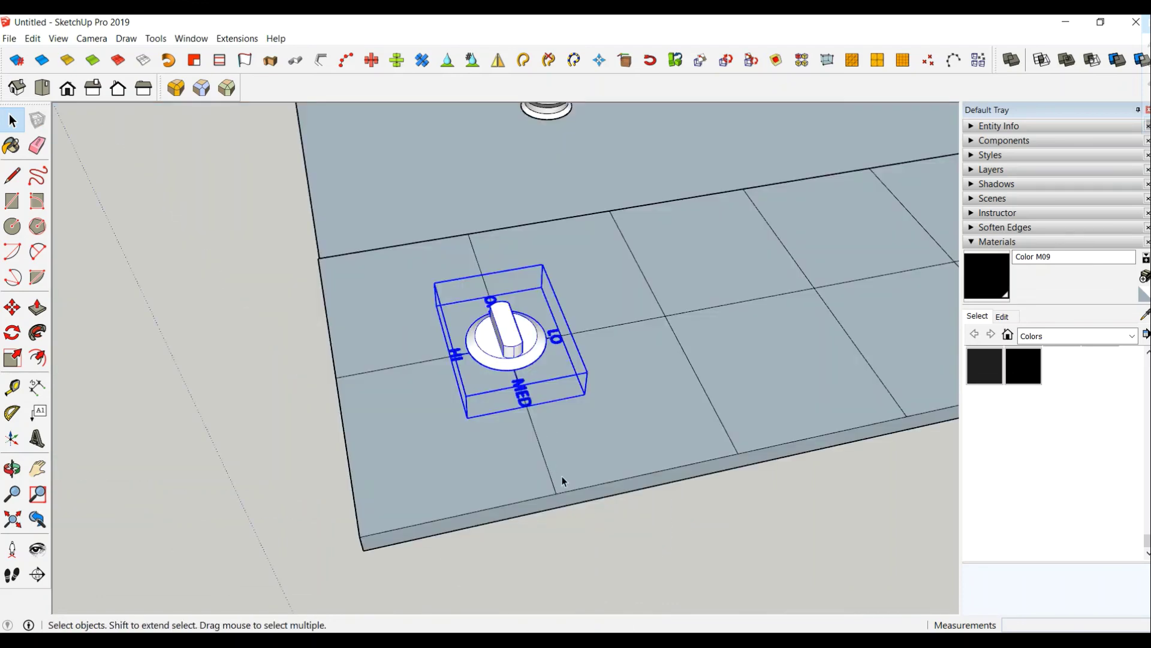
{"action": "mouse_move", "coordinate": [403, 406]}
{"action": "middle_mouse_down"}
{"action": "mouse_move", "coordinate": [519, 439]}
{"action": "mouse_move", "coordinate": [344, 478]}
{"action": "middle_mouse_up"}
{"action": "scroll", "coordinate": [519, 439], "scroll_direction": "down", "scroll_amount": 5}
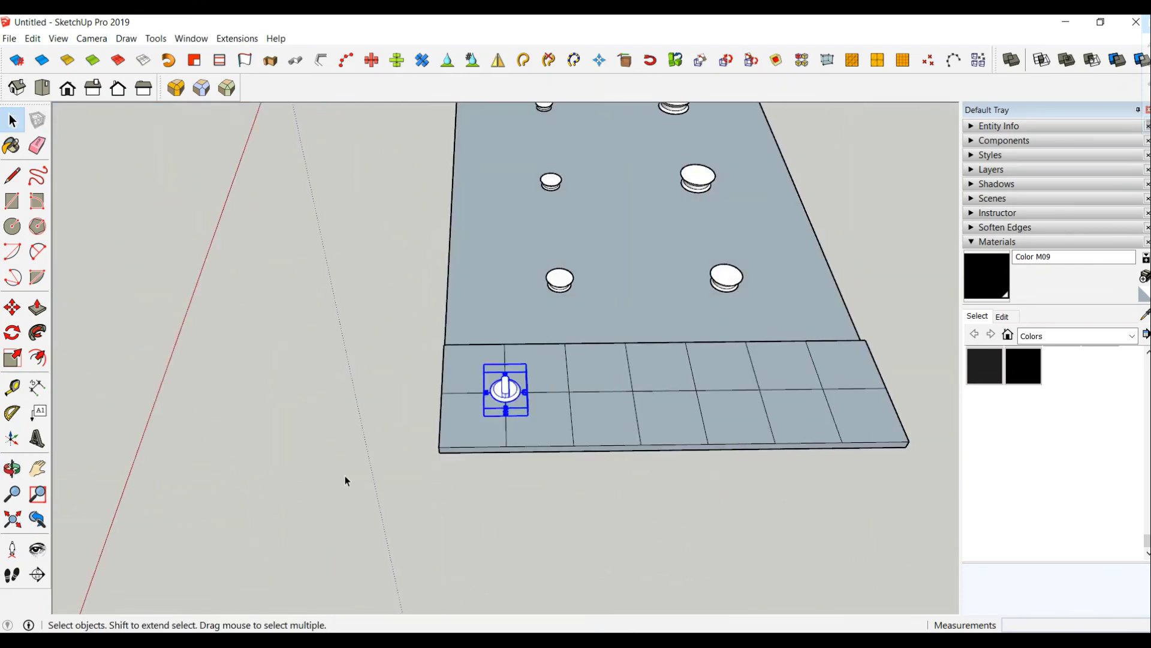
Copy the dial group to the strip's far end, making six evenly spaced knobs.
{"action": "left_click", "coordinate": [12, 307]}
{"action": "scroll", "coordinate": [558, 519], "scroll_direction": "up", "scroll_amount": 2}
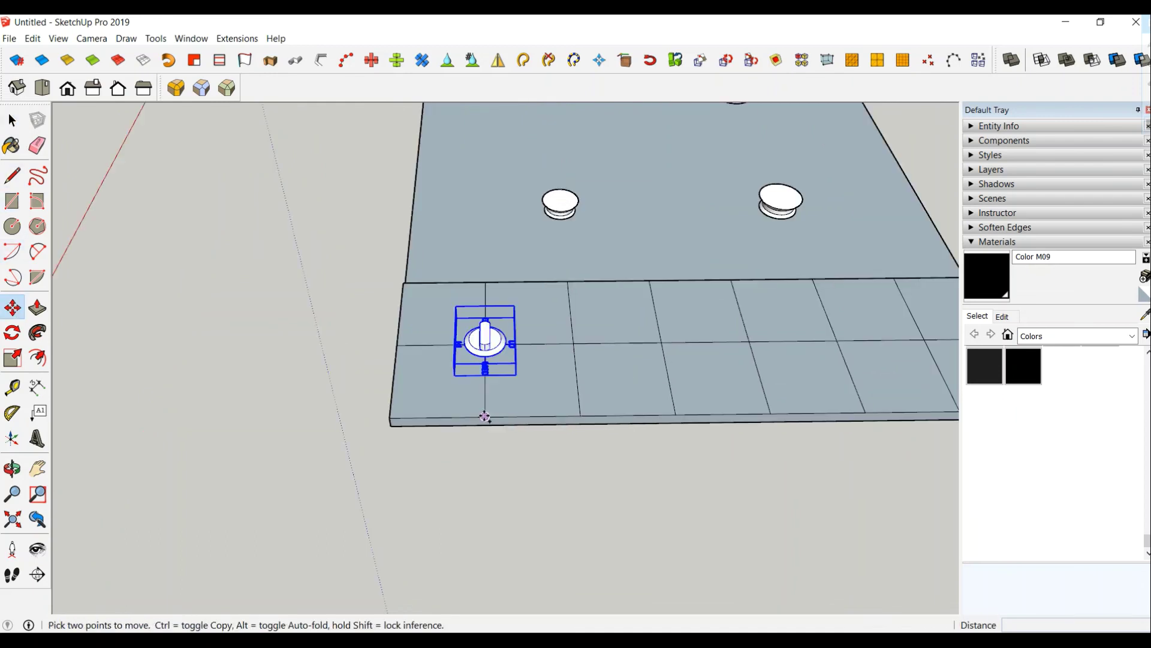
{"action": "key", "text": "ctrl"}
{"action": "left_click", "coordinate": [485, 415]}
{"action": "scroll", "coordinate": [484, 416], "scroll_direction": "down", "scroll_amount": 2}
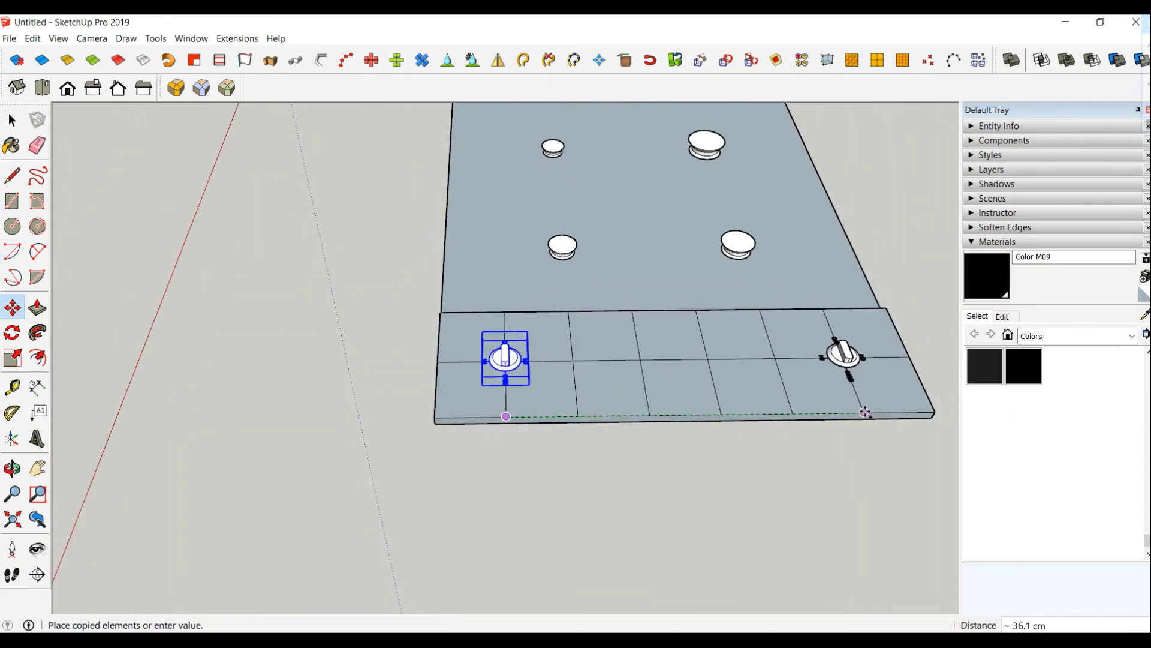
{"action": "left_click", "coordinate": [865, 411]}
{"action": "type", "text": "/5"}
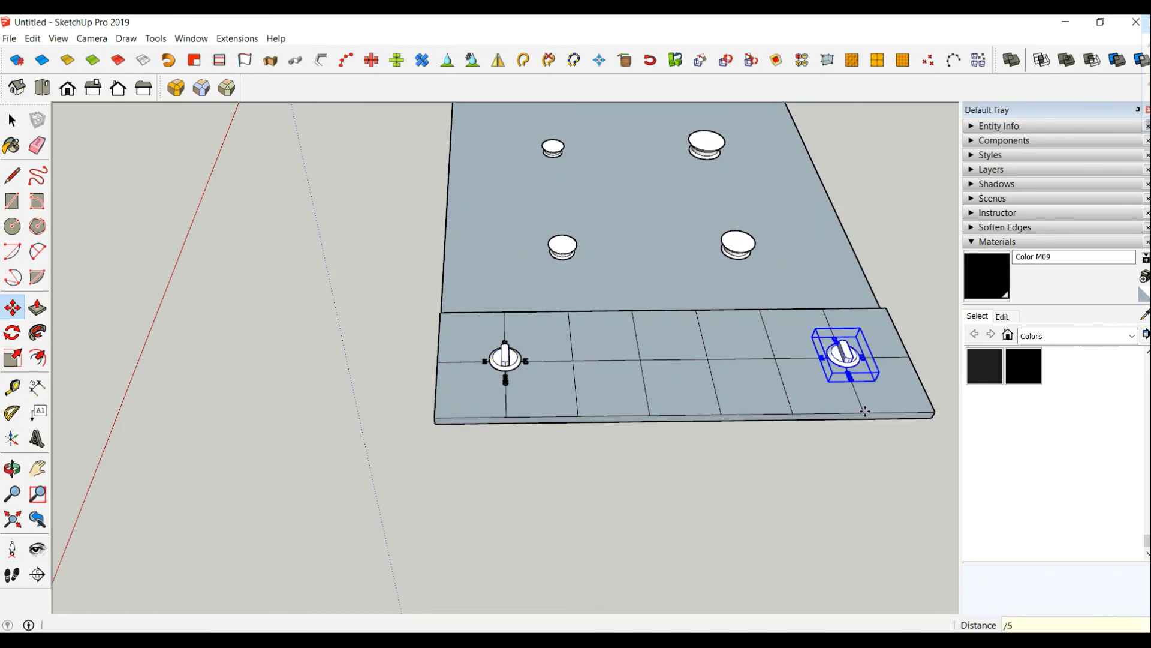
{"action": "key", "text": "Return"}
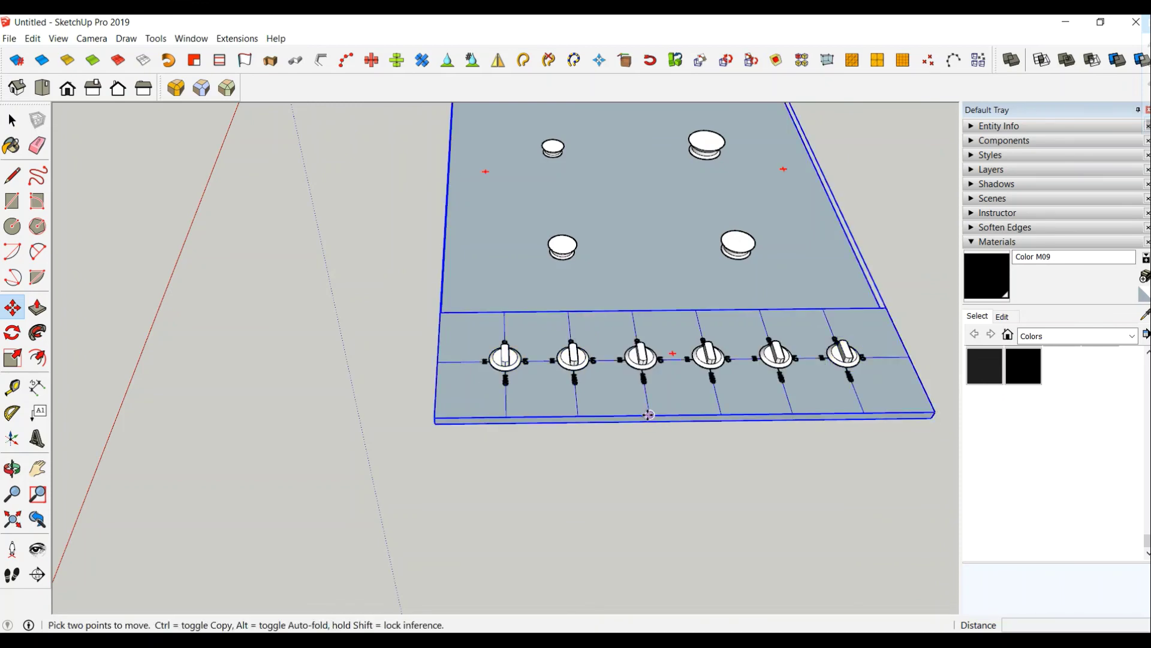
{"action": "scroll", "coordinate": [450, 424], "scroll_direction": "down", "scroll_amount": 3}
{"action": "middle_click_drag", "start_coordinate": [449, 424], "coordinate": [543, 411]}
{"action": "scroll", "coordinate": [543, 411], "scroll_direction": "down", "scroll_amount": 2}
{"action": "middle_click_drag", "start_coordinate": [394, 381], "coordinate": [711, 420]}
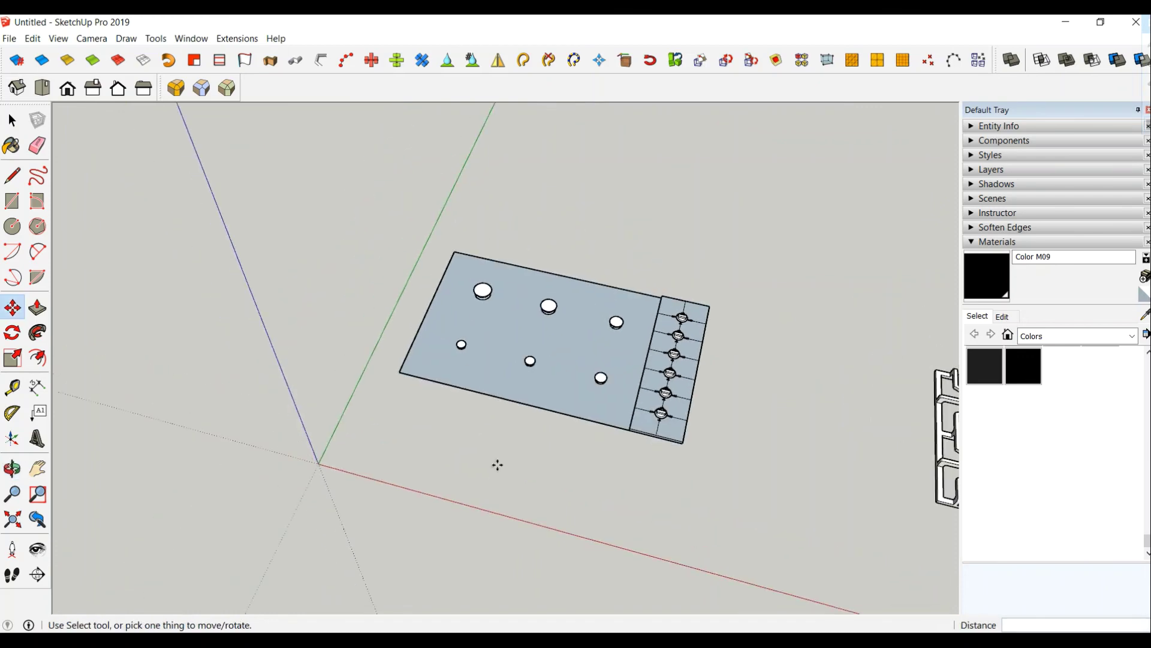
{"action": "scroll", "coordinate": [711, 420], "scroll_direction": "up", "scroll_amount": 3}
Inside the base plate group, select the control strip's layout lines for removal.
{"action": "scroll", "coordinate": [711, 420], "scroll_direction": "down", "scroll_amount": 1}
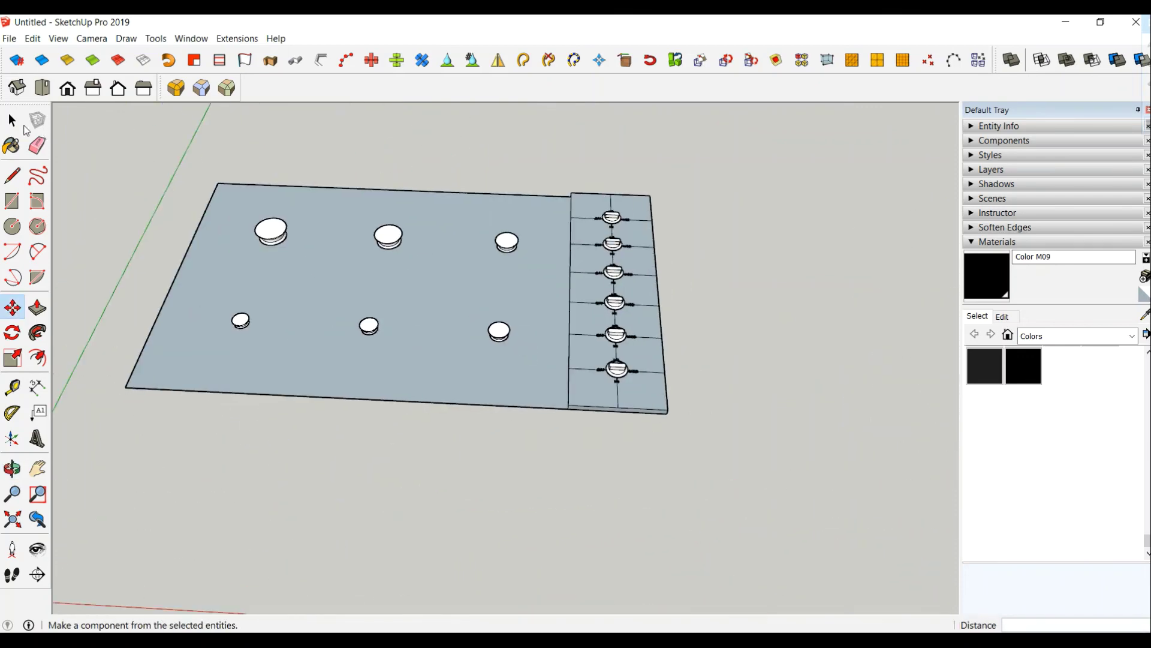
{"action": "double_click", "coordinate": [663, 561]}
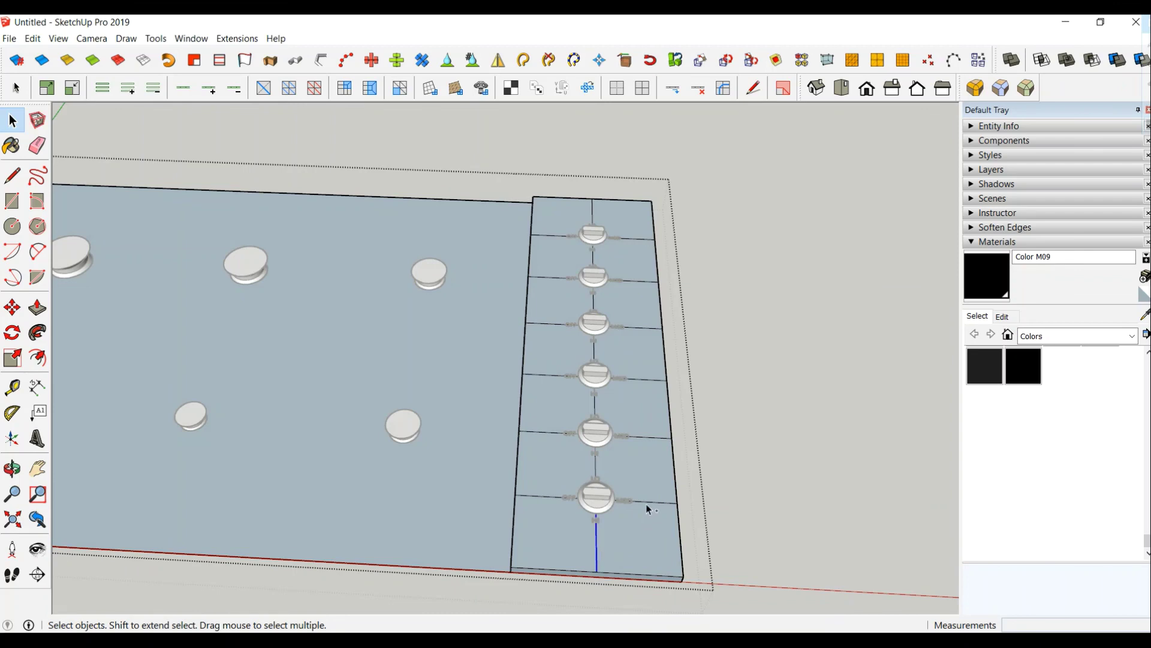
{"action": "left_click", "coordinate": [644, 379], "text": "ctrl"}
{"action": "left_click", "coordinate": [183, 88]}
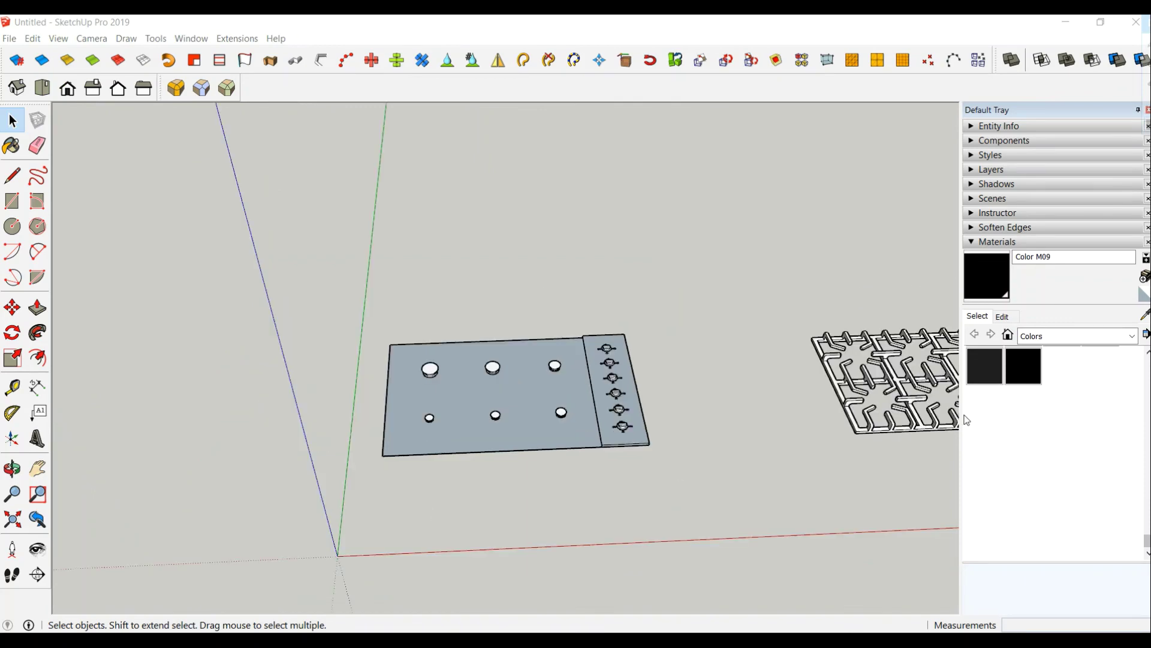
Move the burner grate by its corner onto the base plate corner, over the burners.
{"action": "left_click", "coordinate": [867, 430]}
{"action": "middle_click_drag", "start_coordinate": [867, 429], "coordinate": [754, 472]}
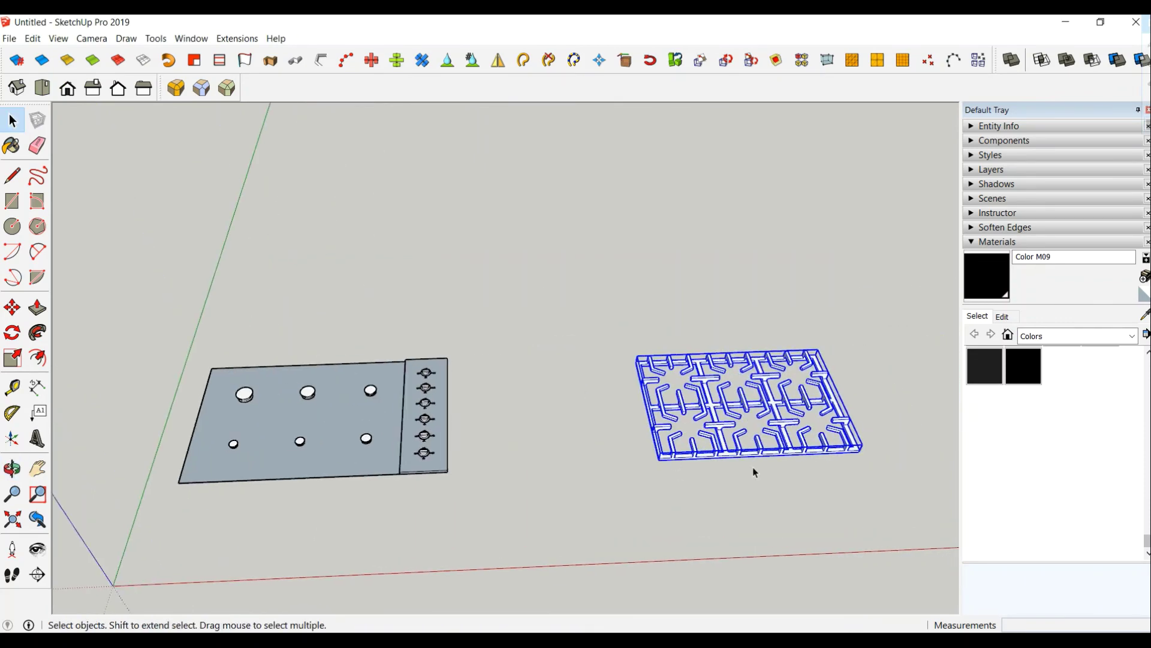
{"action": "left_click", "coordinate": [12, 308]}
{"action": "scroll", "coordinate": [779, 450], "scroll_direction": "up", "scroll_amount": 3}
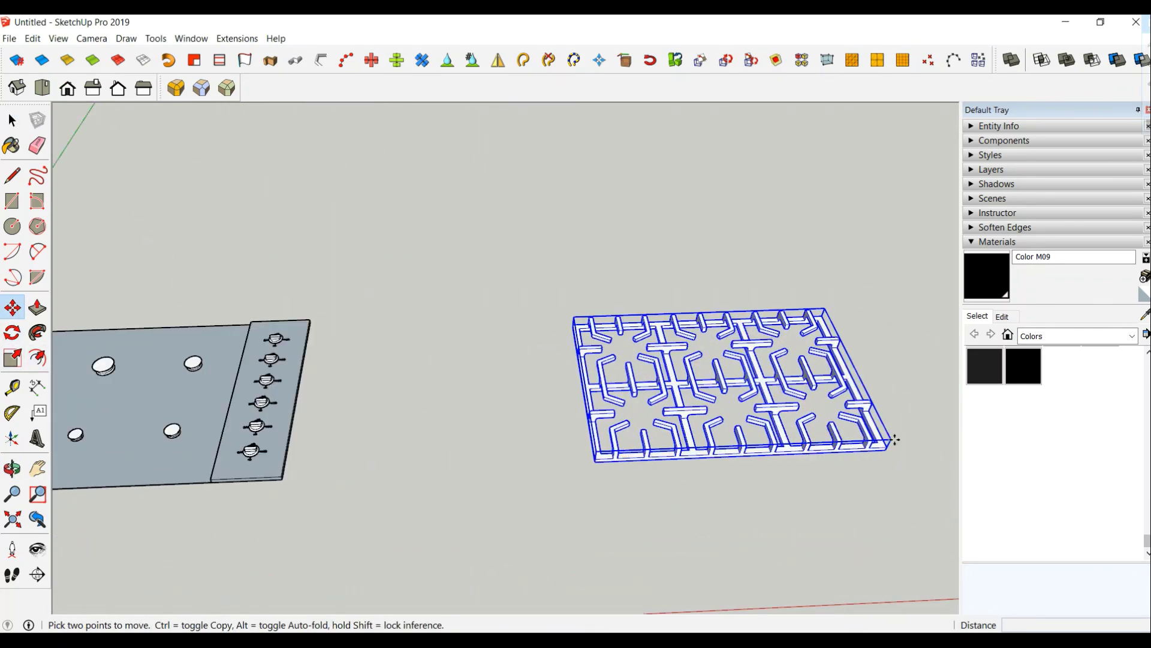
{"action": "left_click", "coordinate": [880, 447]}
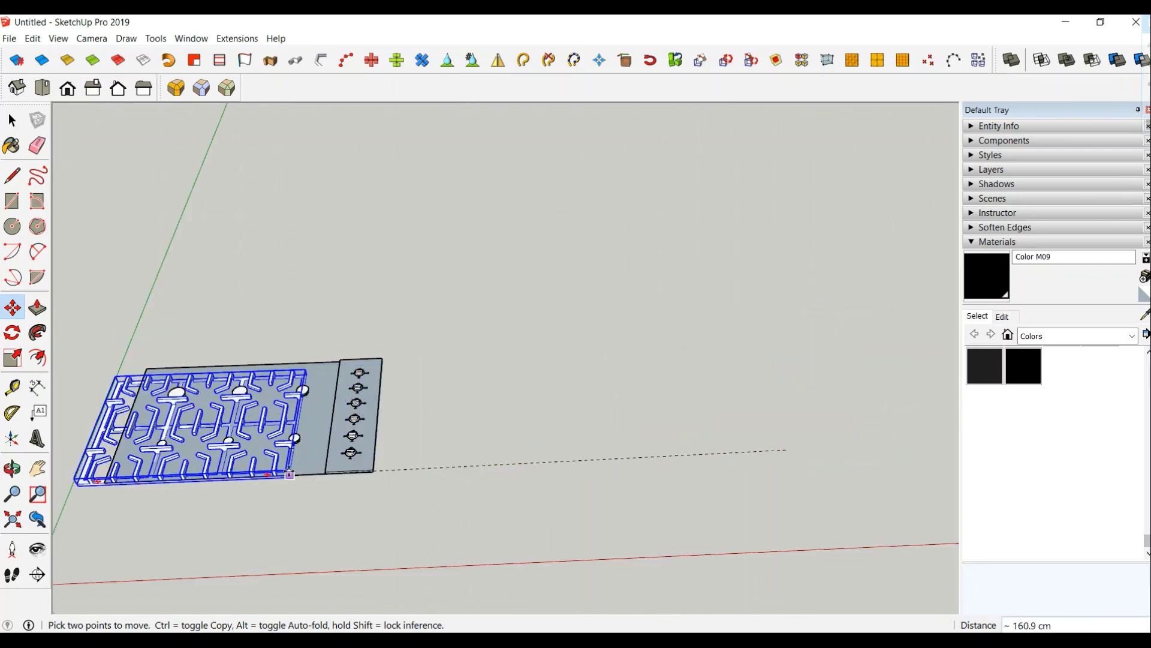
{"action": "scroll", "coordinate": [324, 476], "scroll_direction": "up", "scroll_amount": 2}
{"action": "scroll", "coordinate": [336, 473], "scroll_direction": "up", "scroll_amount": 3}
{"action": "scroll", "coordinate": [339, 473], "scroll_direction": "up", "scroll_amount": 1}
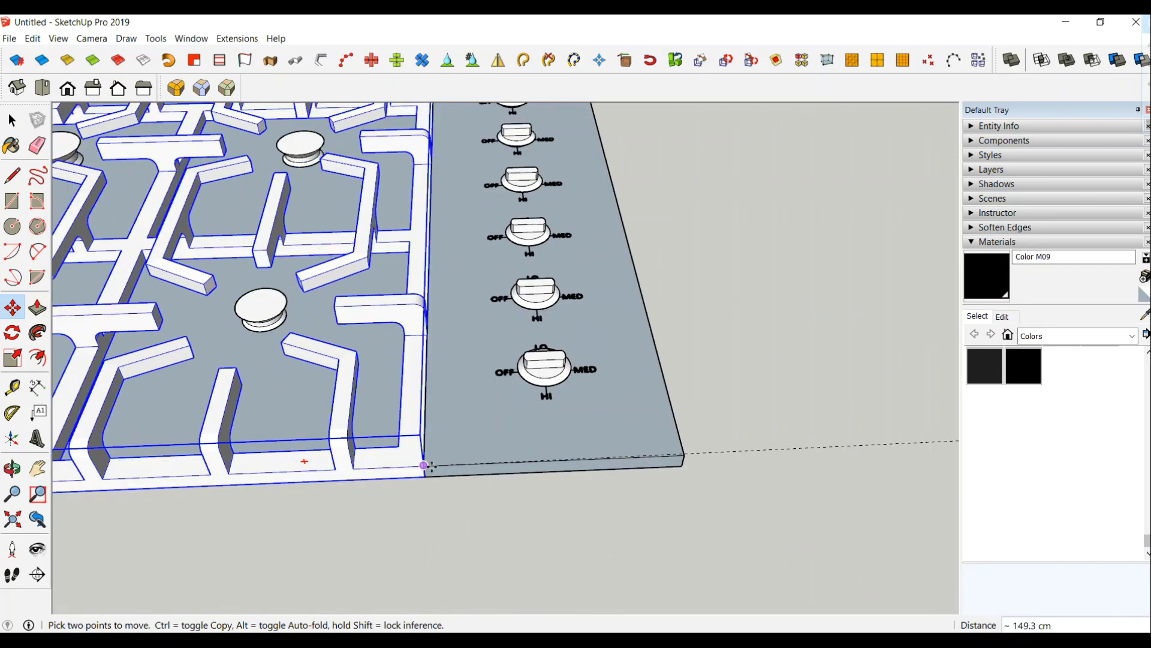
{"action": "middle_click_drag", "start_coordinate": [455, 463], "coordinate": [452, 447]}
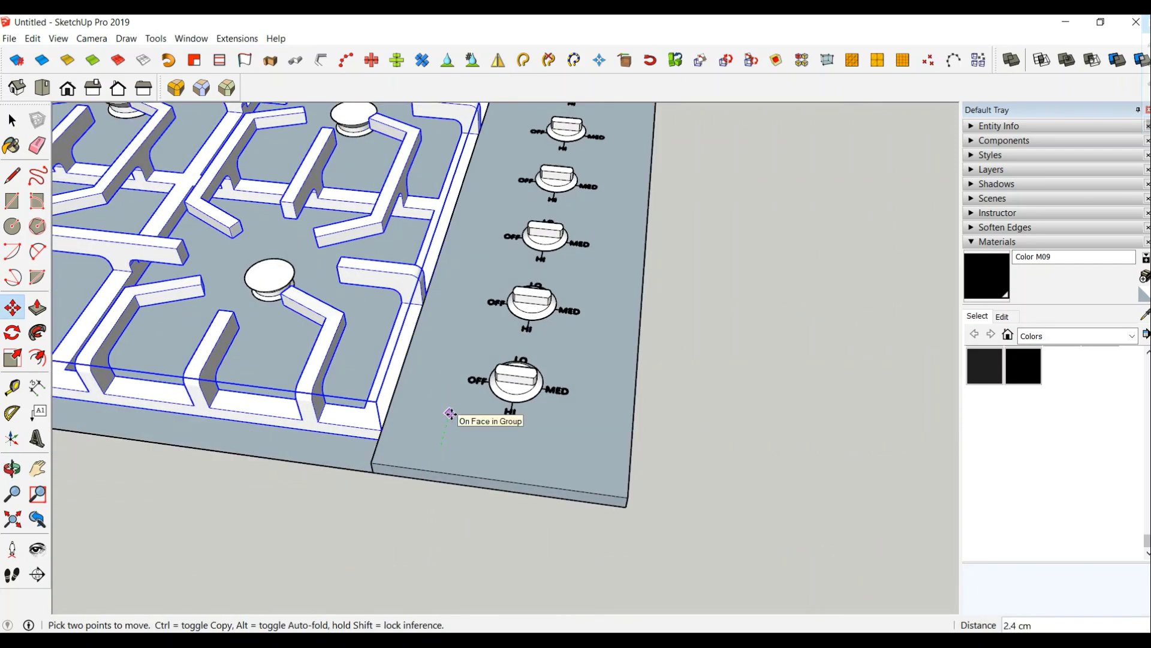
{"action": "scroll", "coordinate": [452, 413], "scroll_direction": "down", "scroll_amount": 2}
{"action": "scroll", "coordinate": [464, 411], "scroll_direction": "down", "scroll_amount": 3}
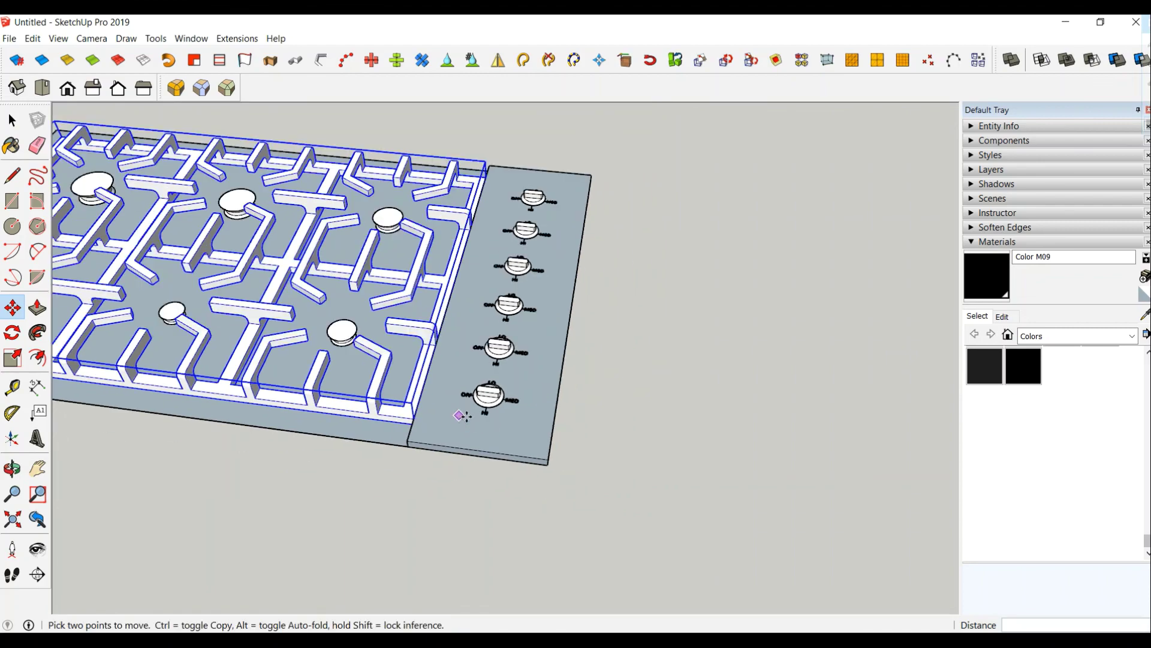
{"action": "scroll", "coordinate": [498, 437], "scroll_direction": "down", "scroll_amount": 2}
{"action": "key", "text": "Return"}
{"action": "mouse_move", "coordinate": [533, 465]}
{"action": "middle_mouse_down"}
{"action": "mouse_move", "coordinate": [701, 535]}
{"action": "mouse_move", "coordinate": [591, 514]}
{"action": "mouse_move", "coordinate": [886, 481]}
{"action": "middle_mouse_up"}
Paint the base plate and five control knobs Metallic_Paint_Silver, and the grate Aluminum_Anodized_DarkGray.
{"action": "key", "text": "space"}
{"action": "left_click", "coordinate": [887, 481]}
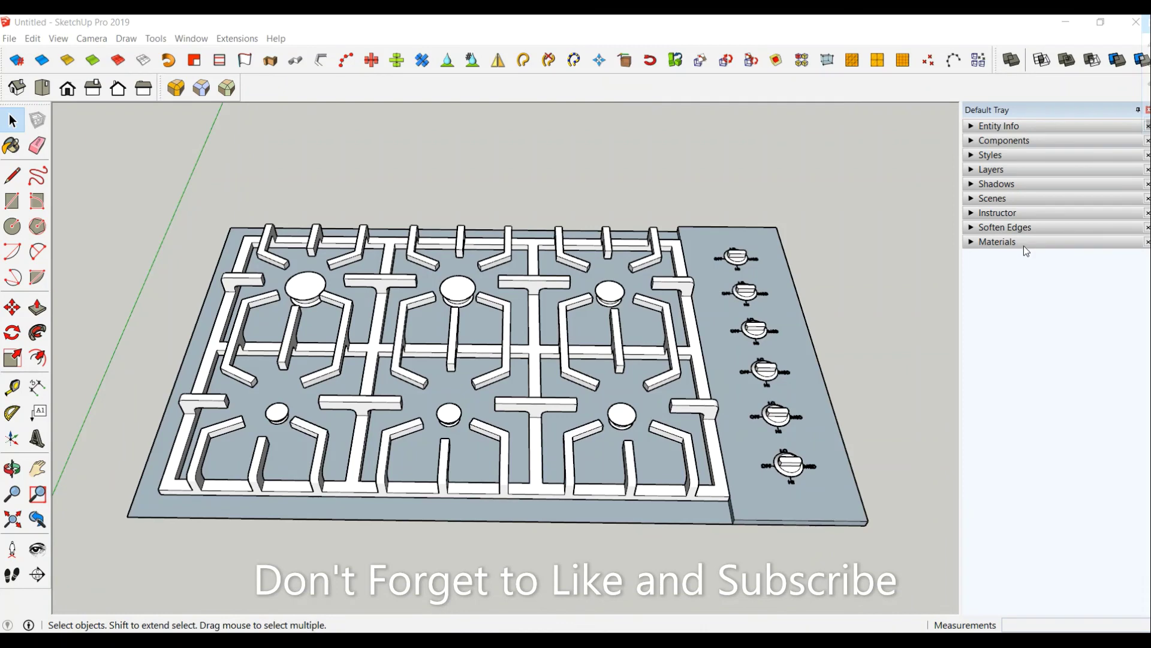
{"action": "left_click", "coordinate": [1023, 246]}
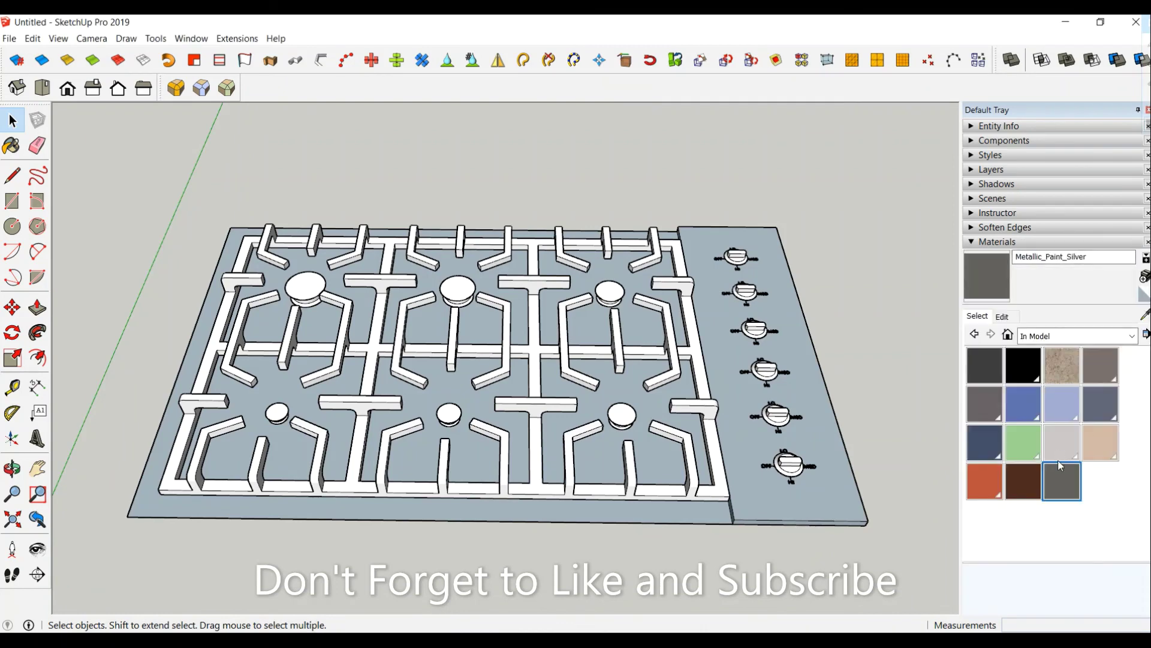
{"action": "left_click", "coordinate": [1058, 480]}
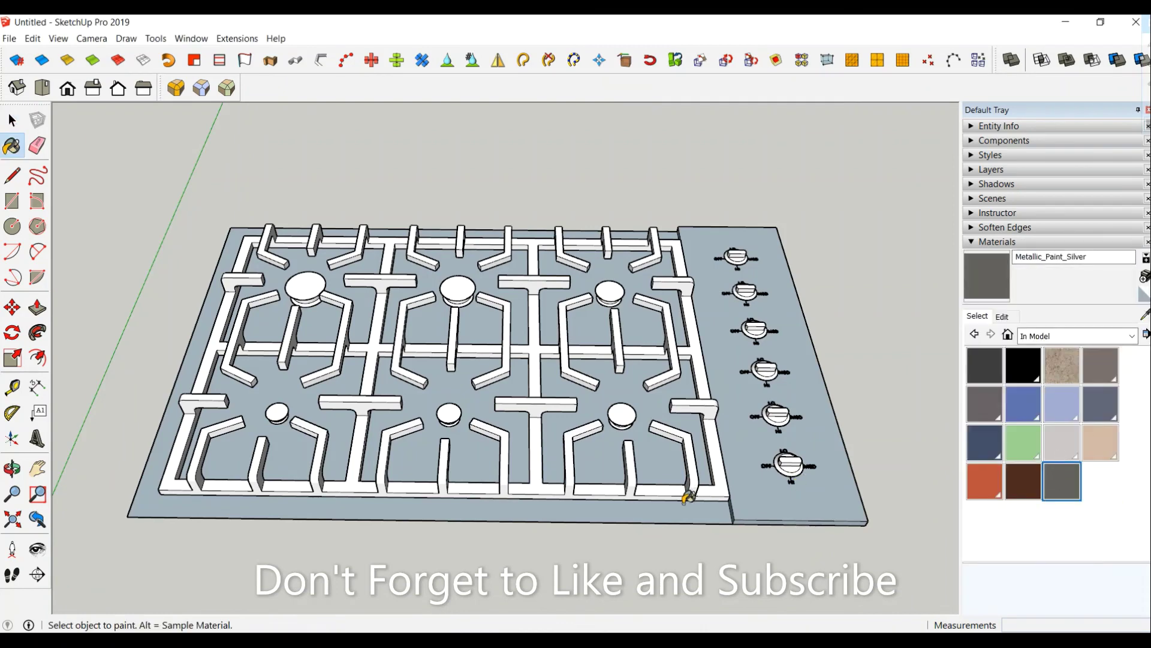
{"action": "left_click", "coordinate": [688, 498]}
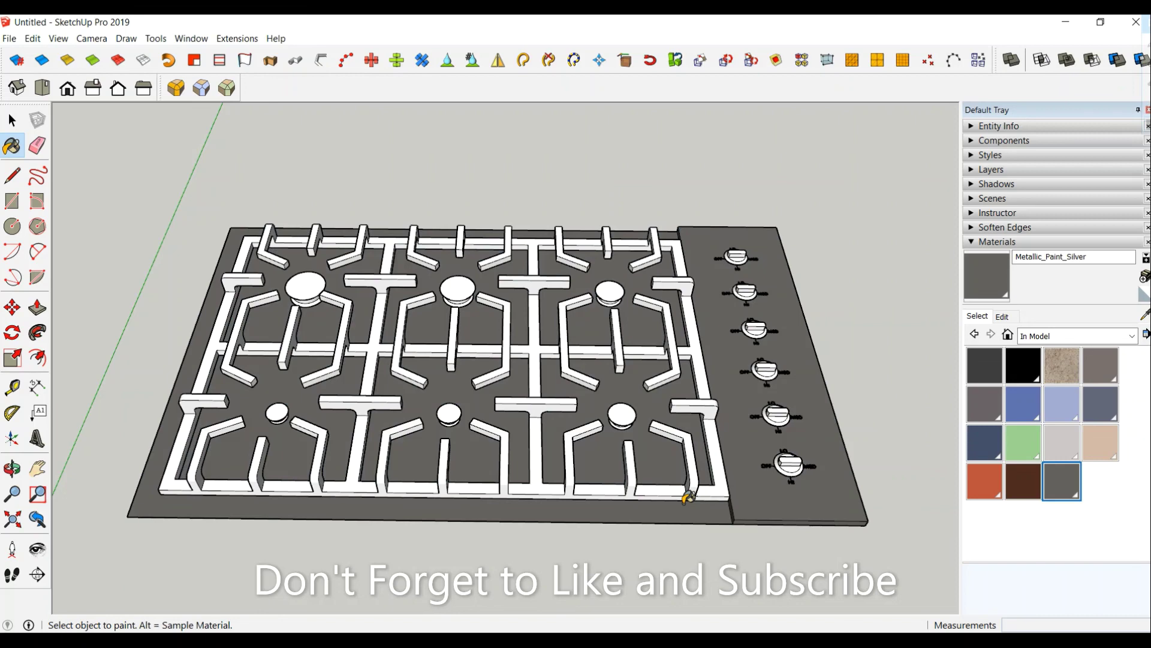
{"action": "left_click", "coordinate": [792, 451]}
{"action": "left_click", "coordinate": [778, 409]}
{"action": "left_click", "coordinate": [764, 366]}
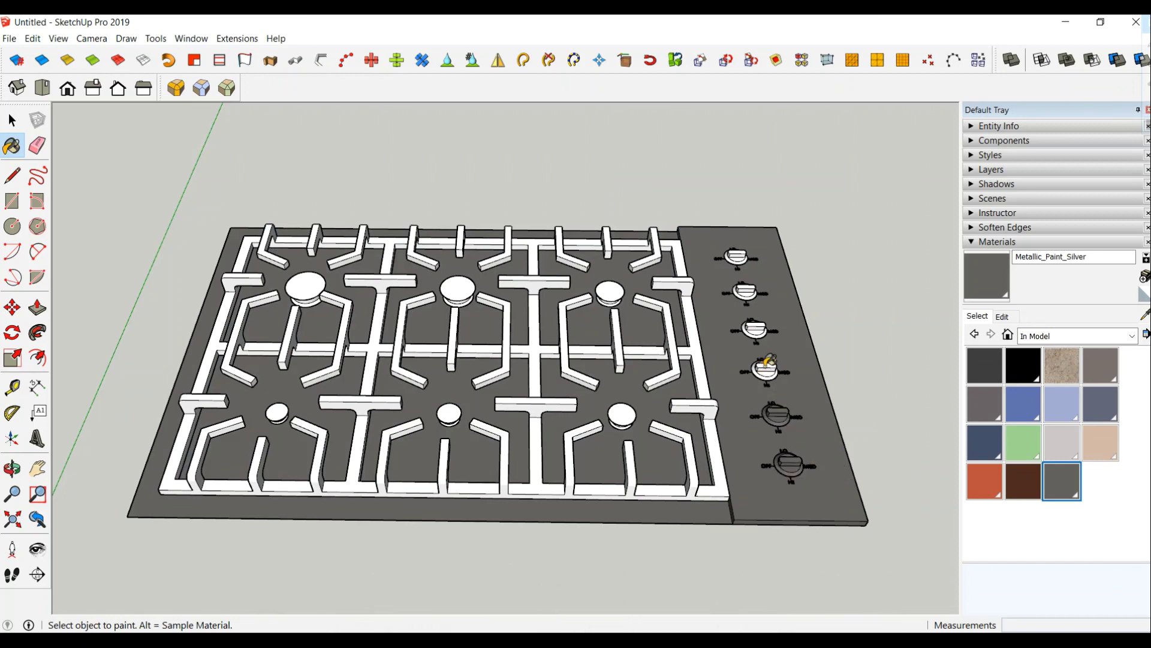
{"action": "left_click", "coordinate": [755, 327]}
{"action": "left_click", "coordinate": [745, 292]}
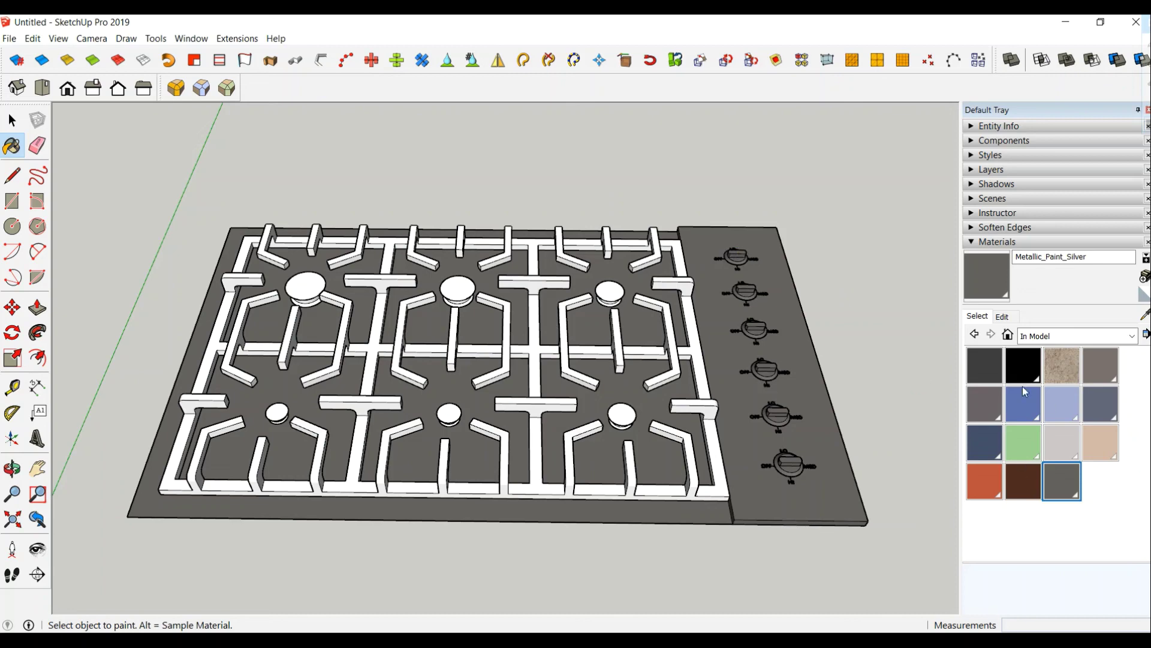
{"action": "left_click", "coordinate": [990, 370]}
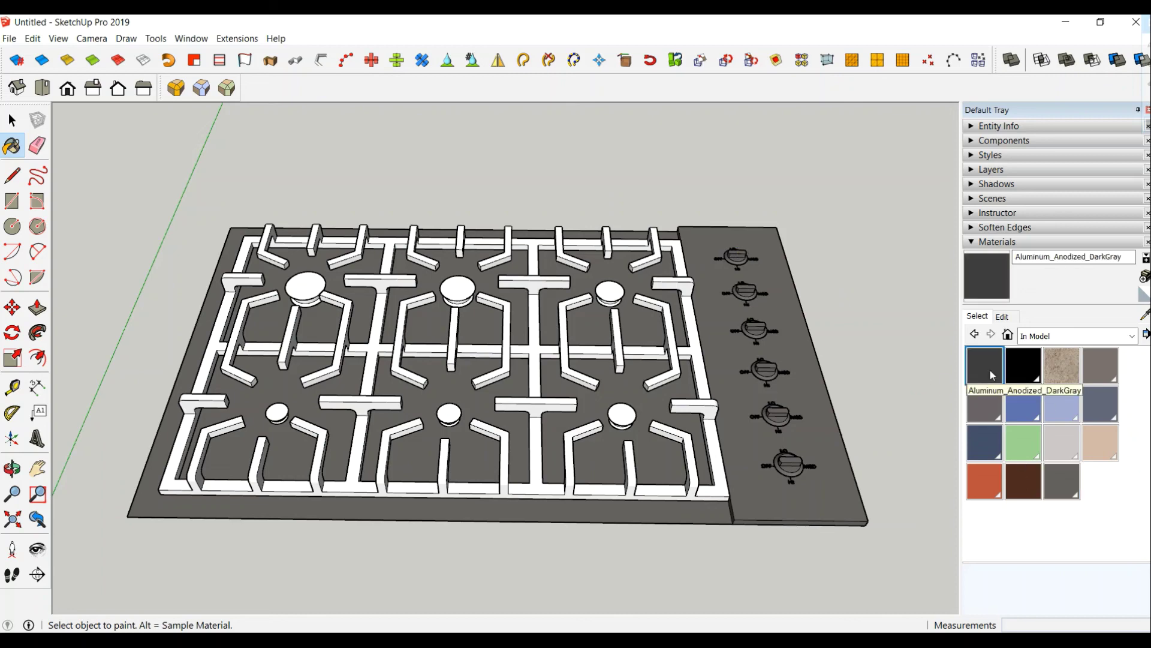
{"action": "left_click", "coordinate": [724, 483]}
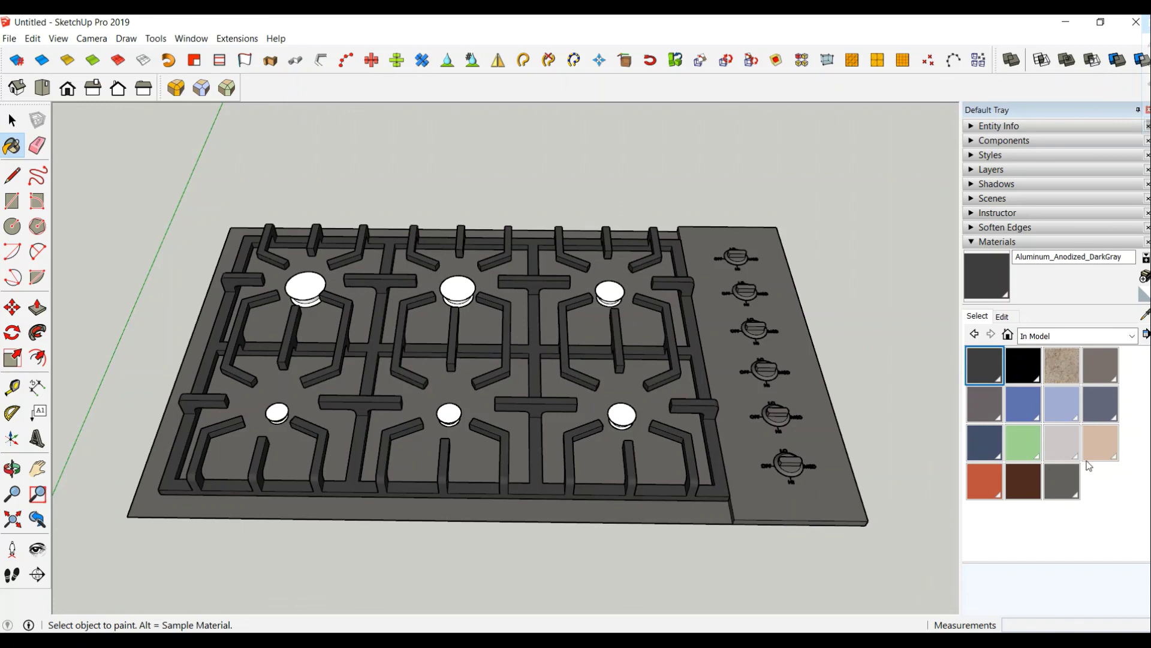
Paint all six burner caps with Metallic_Paint_Copper.
{"action": "left_click", "coordinate": [1024, 483]}
{"action": "left_click", "coordinate": [624, 412]}
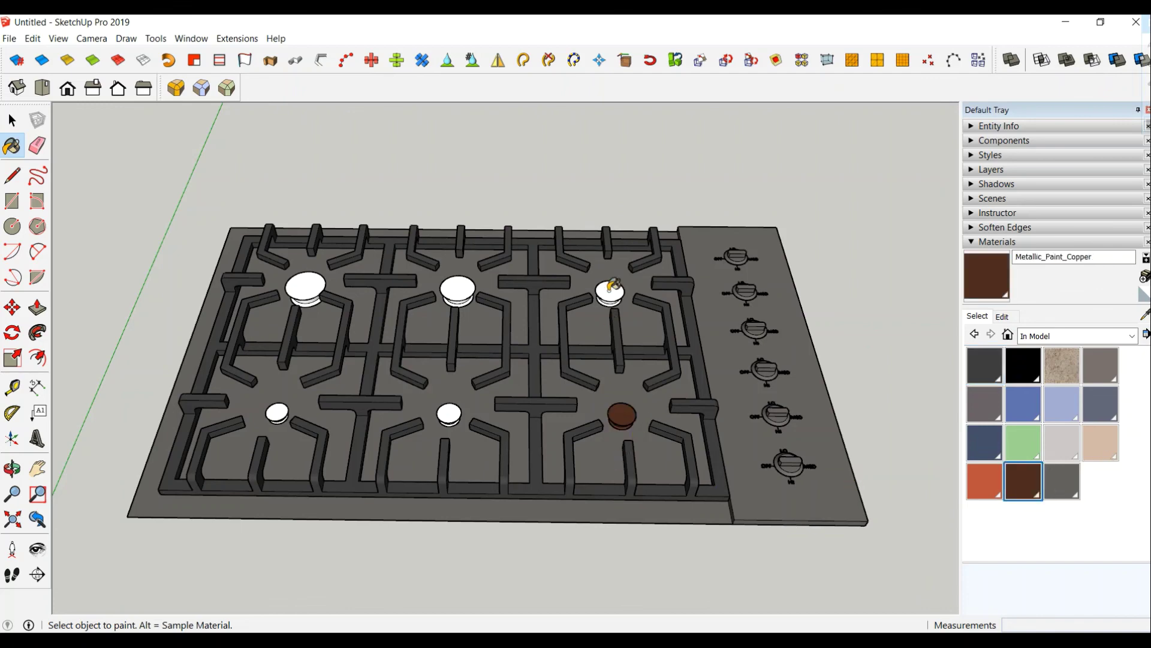
{"action": "left_click", "coordinate": [610, 290]}
{"action": "left_click", "coordinate": [459, 283]}
{"action": "left_click", "coordinate": [450, 405]}
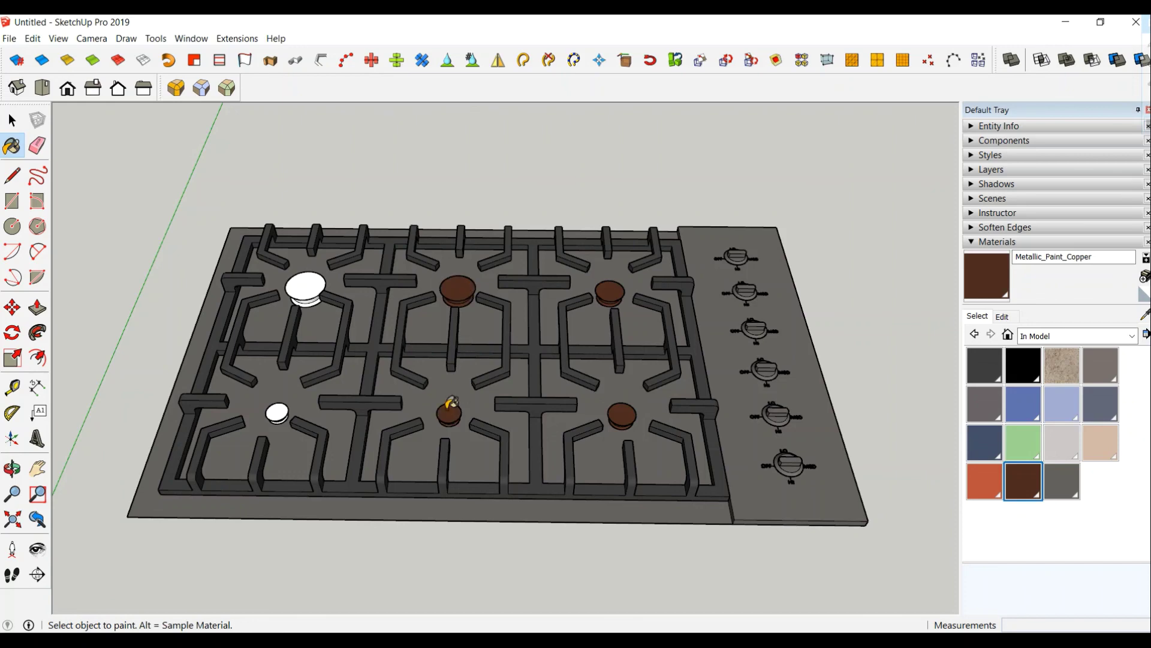
{"action": "left_click", "coordinate": [282, 409]}
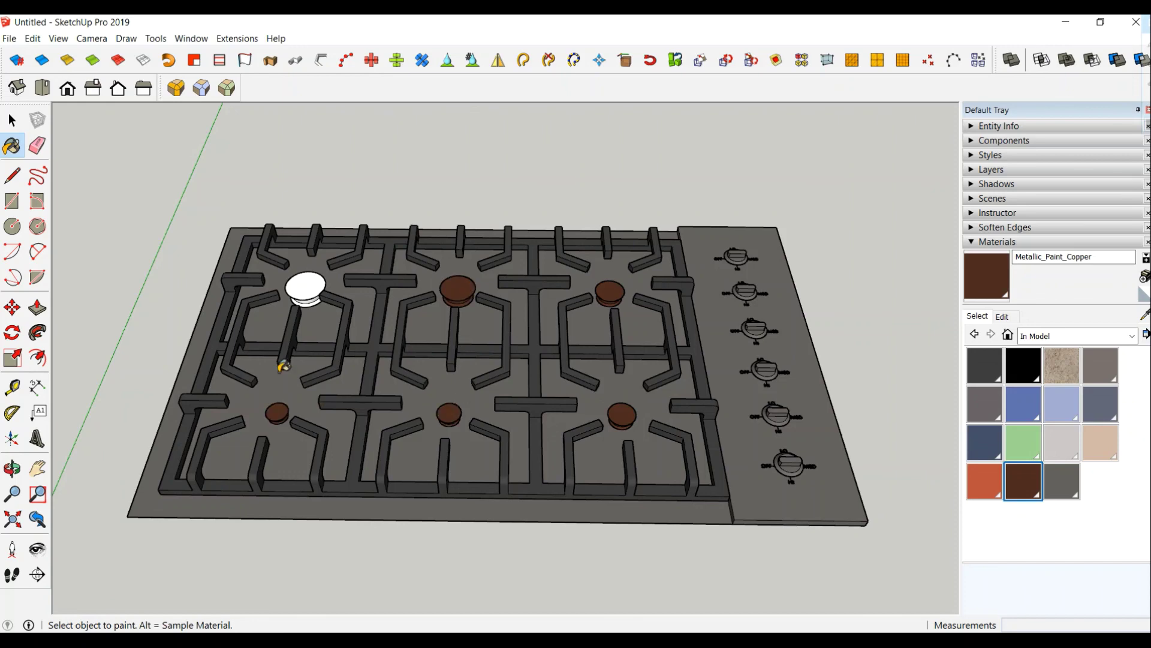
{"action": "left_click", "coordinate": [309, 286]}
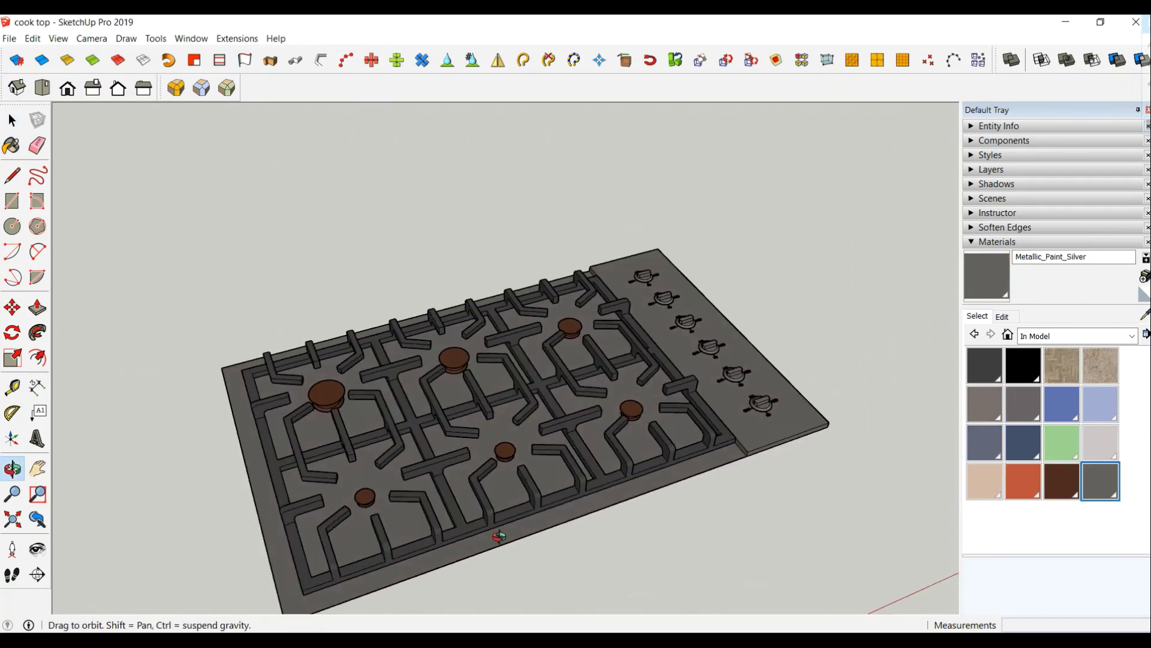